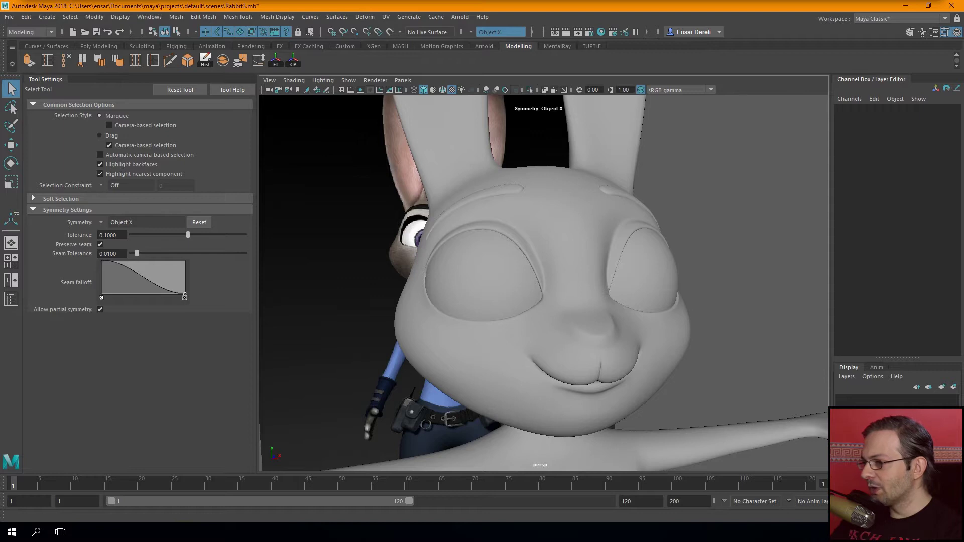
Select the rabbit head mesh pCube12 and zoom in beside the reference character
scroll(553, 281, down, 5)
scroll(582, 189, up, 3)
mouse_move(582, 189)
alt+middle_down()
mouse_move(583, 276)
mouse_move(613, 263)
alt+middle_up()
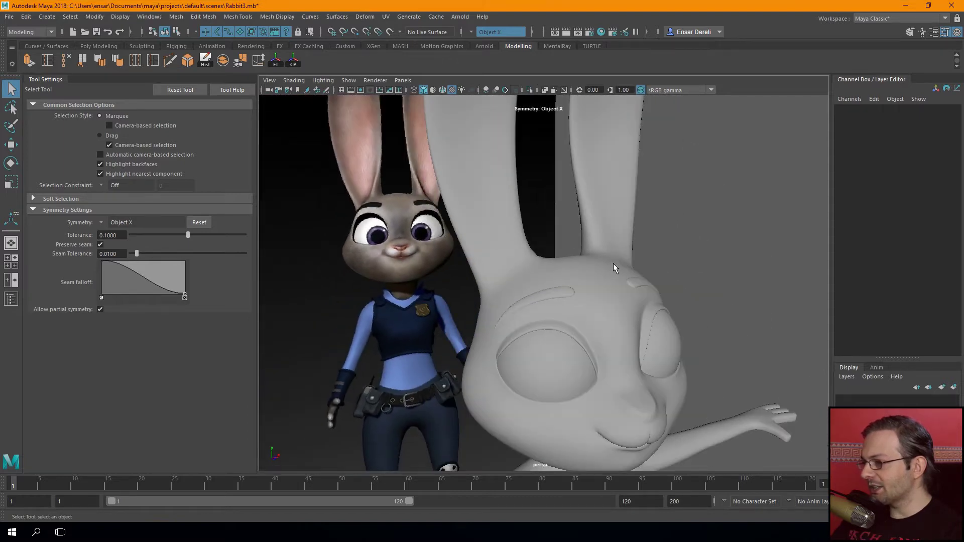
mouse_move(613, 263)
alt+mouse_down()
mouse_move(544, 241)
mouse_move(472, 261)
mouse_move(512, 254)
mouse_move(490, 252)
mouse_move(481, 266)
mouse_move(420, 241)
mouse_move(395, 206)
mouse_move(486, 310)
mouse_move(504, 308)
mouse_move(495, 294)
alt+mouse_up()
scroll(513, 254, up, 3)
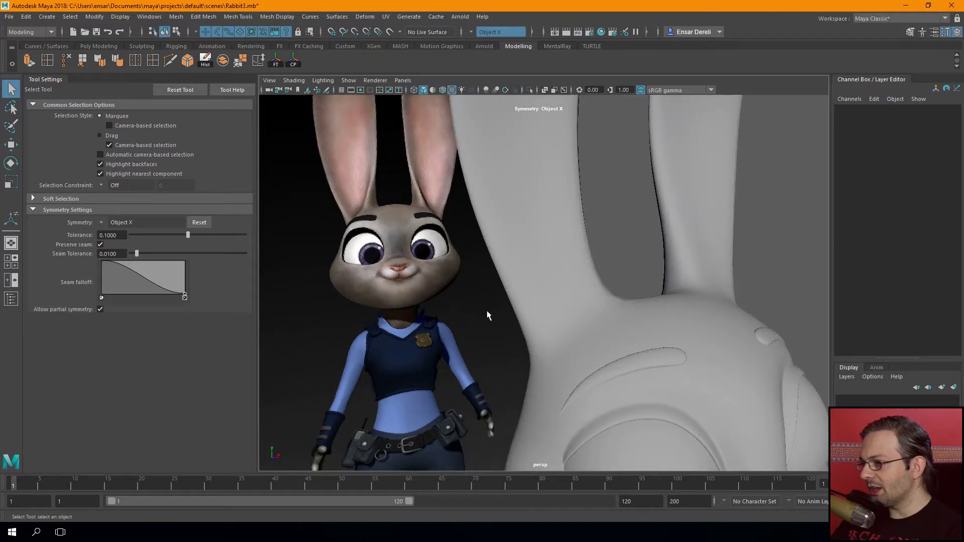
click(530, 311)
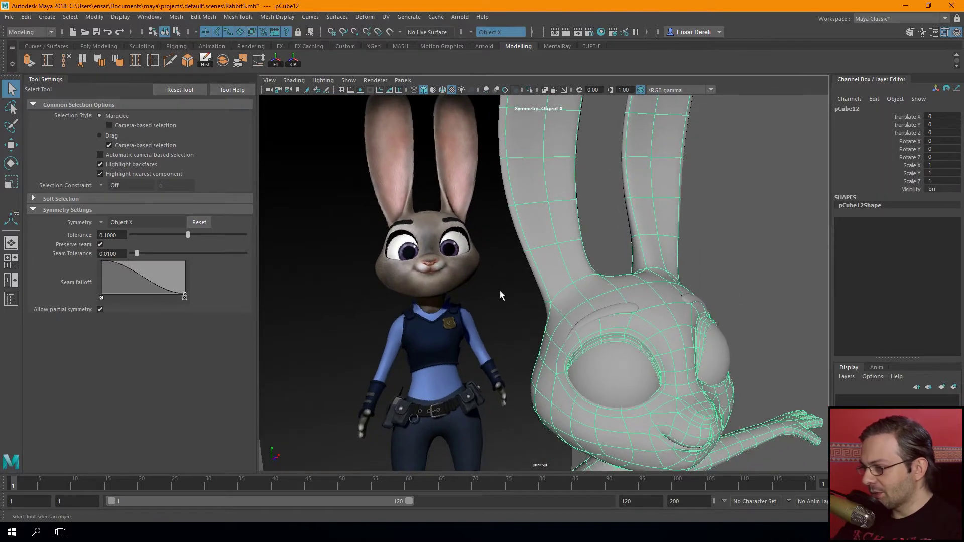
alt+right_drag(550, 291, 562, 302)
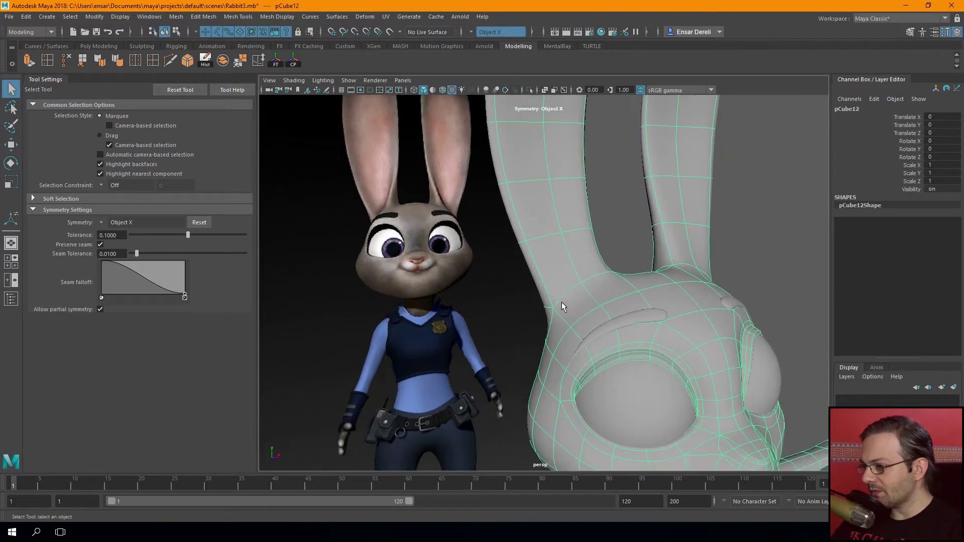
alt+right_drag(662, 369, 546, 286)
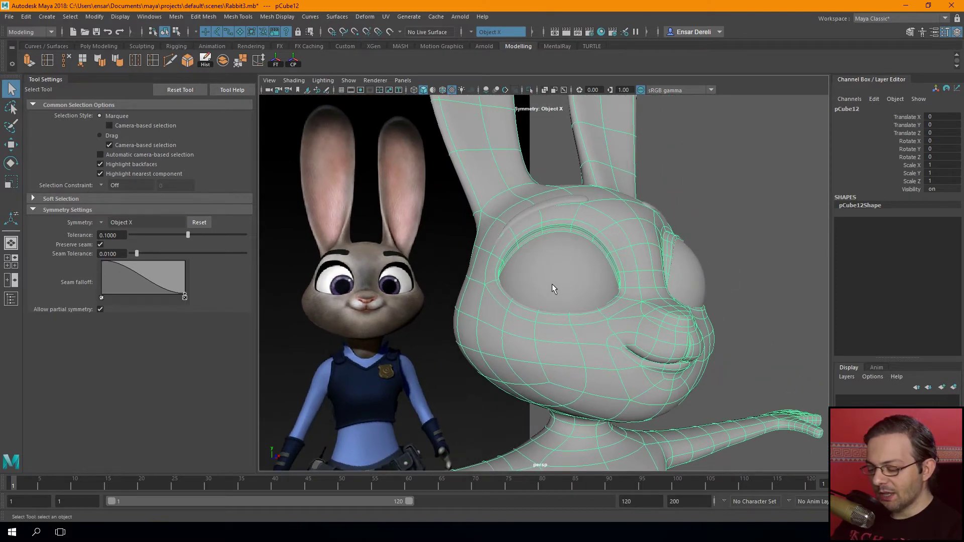
alt+right_drag(553, 284, 579, 298)
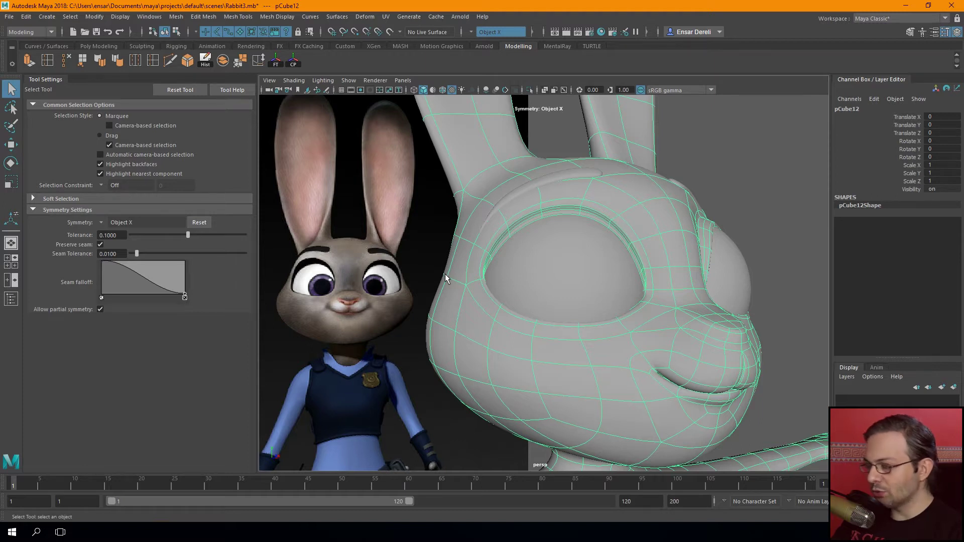
Compare the low-poly cage with smooth preview while tumbling around the head and ears
key(1)
alt+middle_drag(450, 271, 438, 297)
mouse_move(438, 297)
alt+mouse_down()
mouse_move(491, 316)
mouse_move(523, 311)
mouse_move(514, 257)
alt+mouse_up()
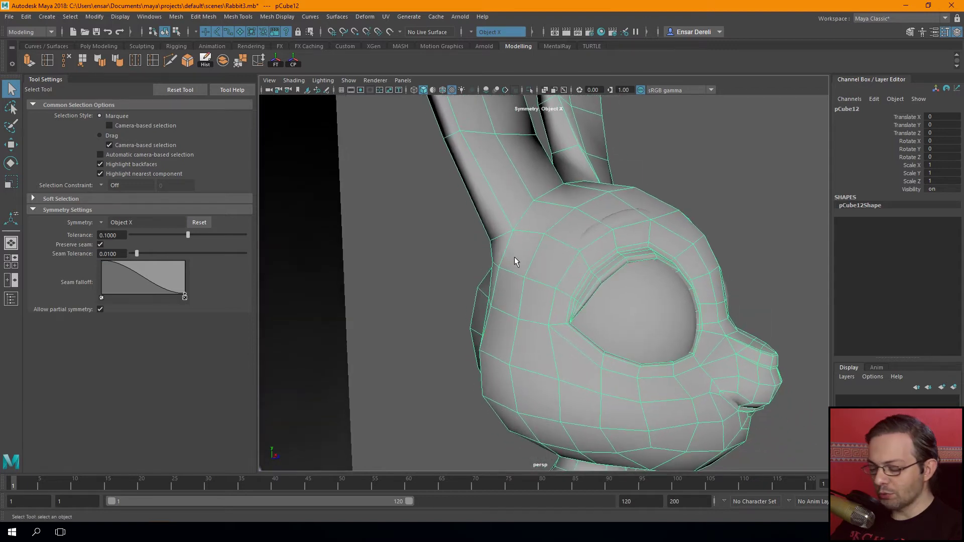
mouse_move(519, 255)
alt+right_down()
mouse_move(448, 290)
mouse_move(443, 280)
alt+right_up()
key(3)
key(1)
key(3)
key(1)
key(3)
mouse_move(443, 279)
alt+mouse_down()
mouse_move(413, 212)
mouse_move(420, 277)
mouse_move(381, 281)
alt+mouse_up()
alt+right_drag(381, 281, 397, 291)
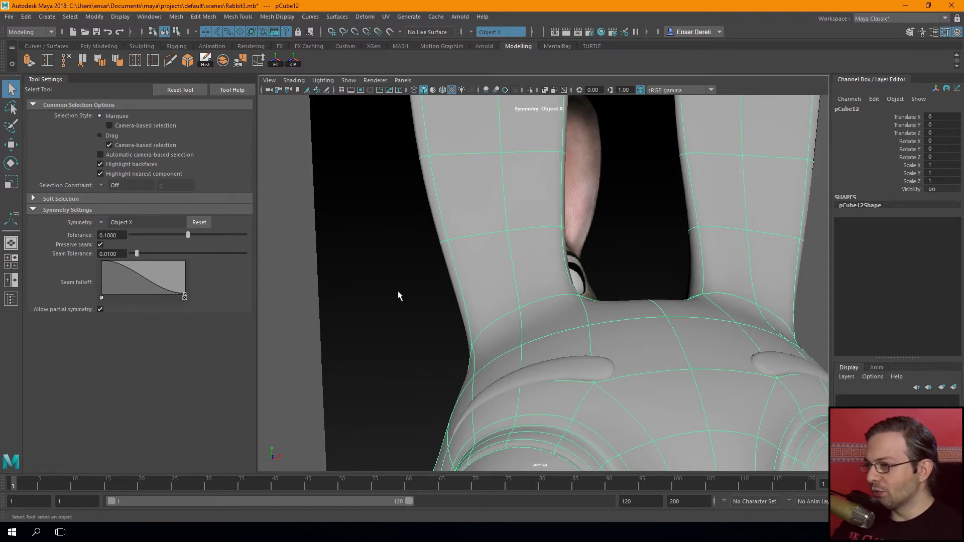
scroll(398, 291, down, 3)
mouse_move(401, 288)
alt+mouse_down()
mouse_move(393, 266)
mouse_move(445, 285)
mouse_move(497, 274)
alt+mouse_up()
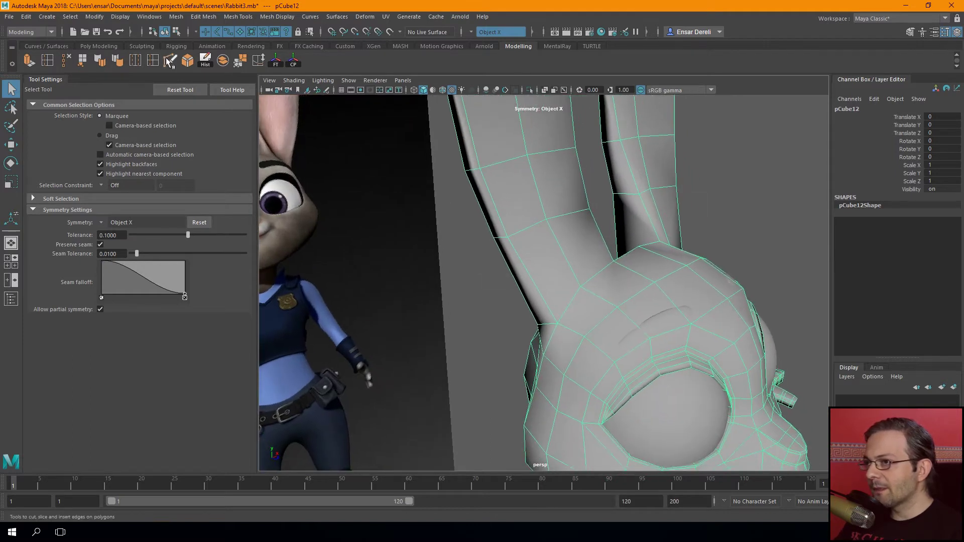
Start a Multi-Cut at the ear base, placing points including one at 81.03% along the edge
click(168, 61)
mouse_move(552, 301)
alt+mouse_down()
mouse_move(527, 282)
mouse_move(577, 326)
mouse_move(407, 236)
alt+mouse_up()
click(574, 350)
mouse_move(325, 203)
alt+mouse_down()
mouse_move(487, 301)
mouse_move(584, 333)
alt+mouse_up()
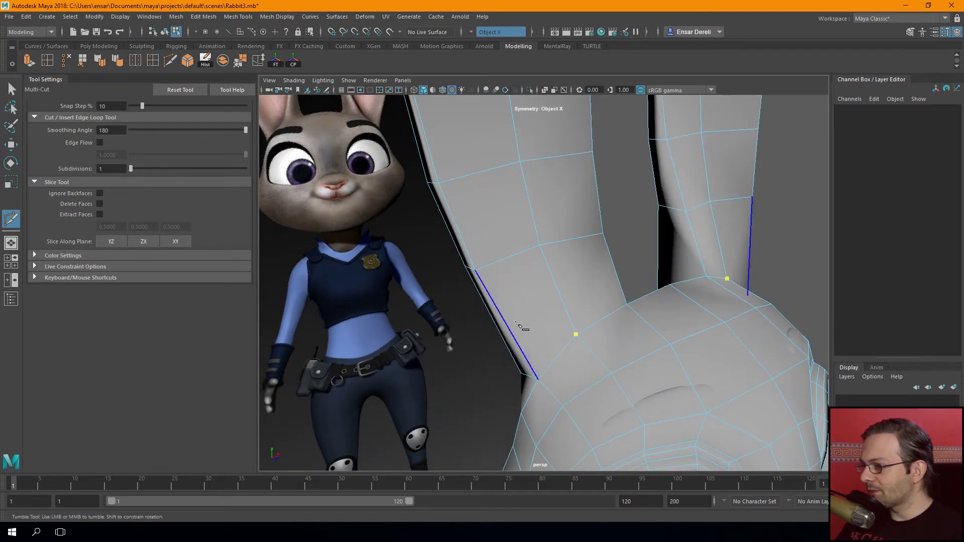
alt+middle_drag(519, 329, 532, 354)
alt+drag(531, 354, 555, 324)
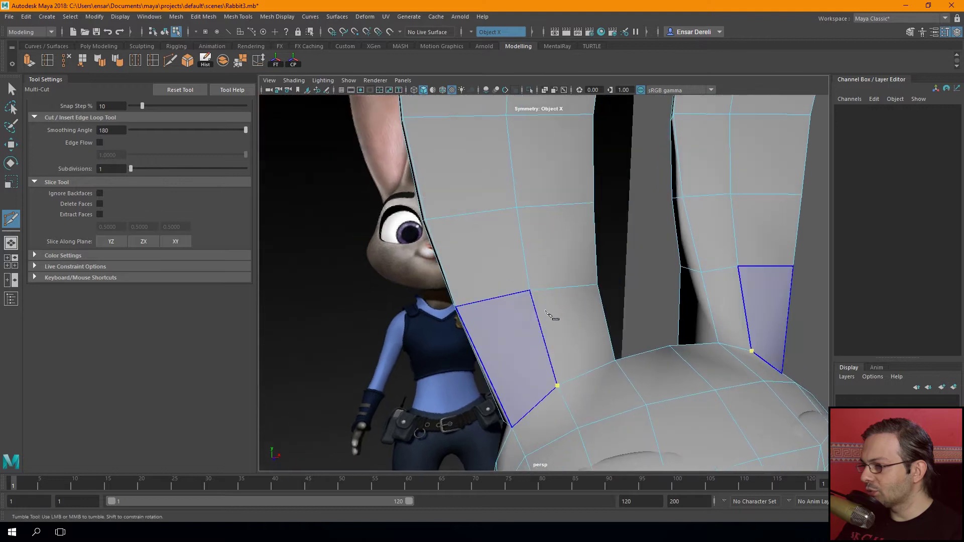
click(581, 286)
alt+drag(581, 287, 593, 264)
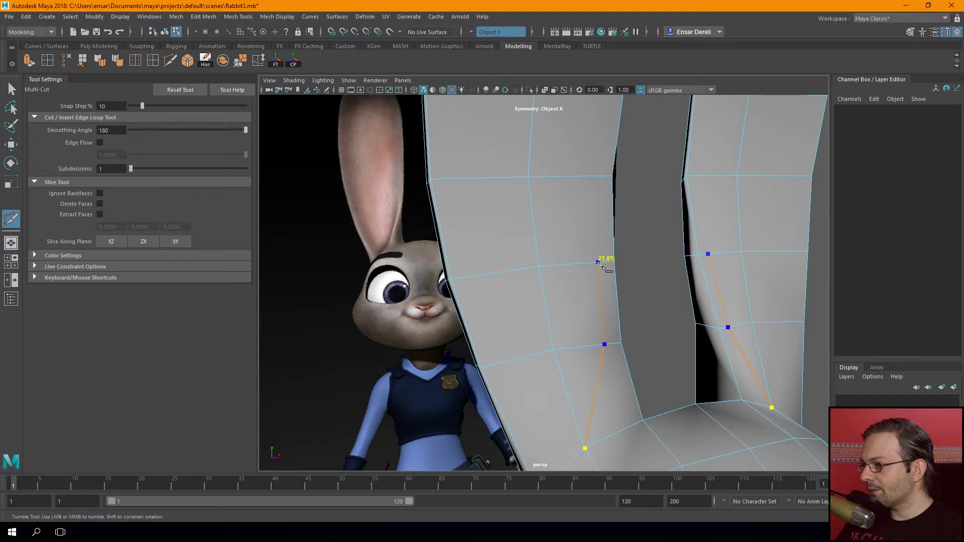
alt+drag(547, 263, 545, 271)
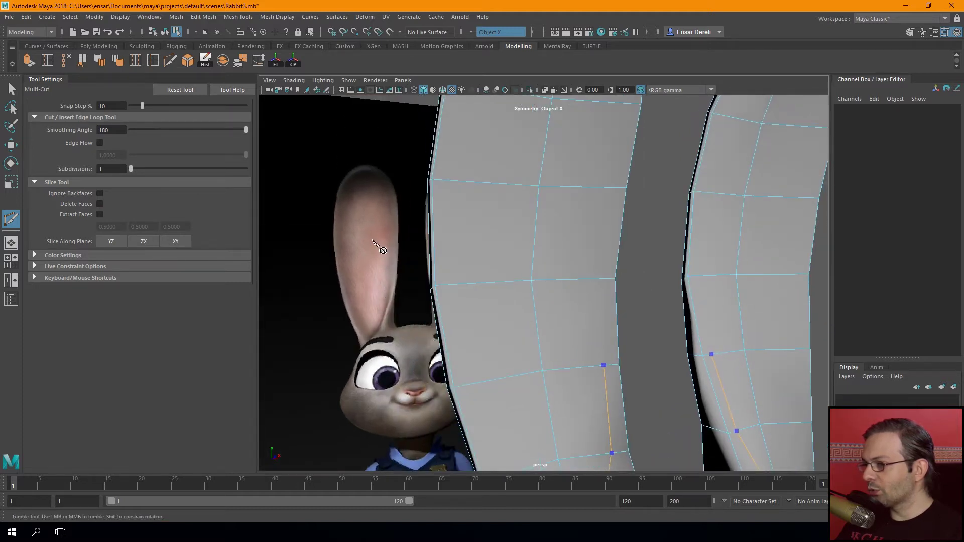
click(600, 278)
Continue the cut up the ear, around the tip and down the back to the base
alt+right_drag(606, 195, 595, 237)
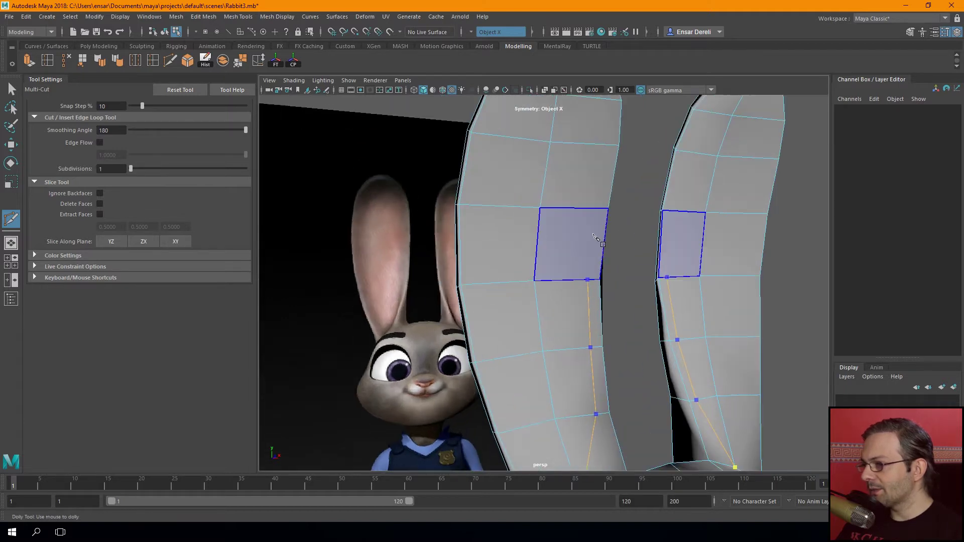
click(587, 208)
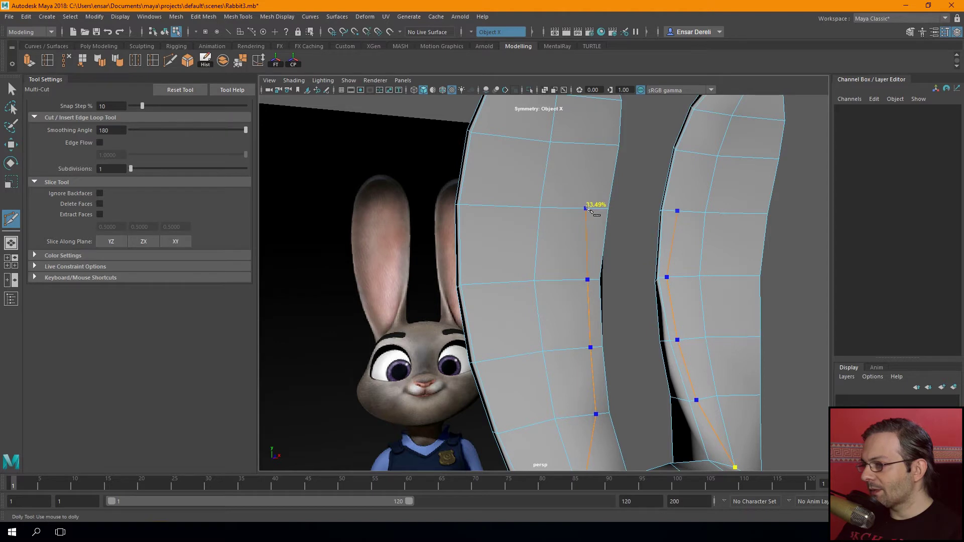
click(573, 177)
click(547, 161)
alt+drag(489, 181, 474, 181)
click(485, 180)
click(468, 208)
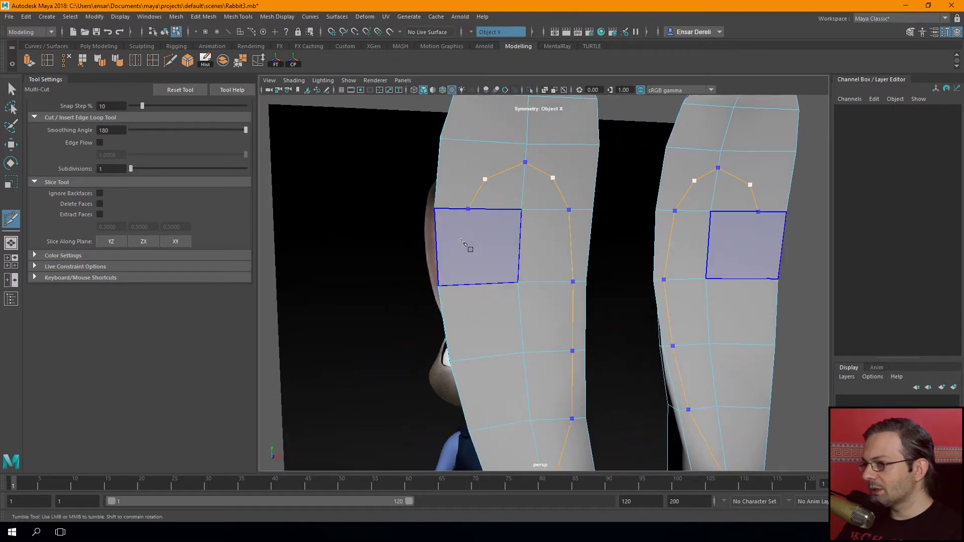
alt+middle_drag(467, 248, 499, 221)
click(498, 221)
click(507, 294)
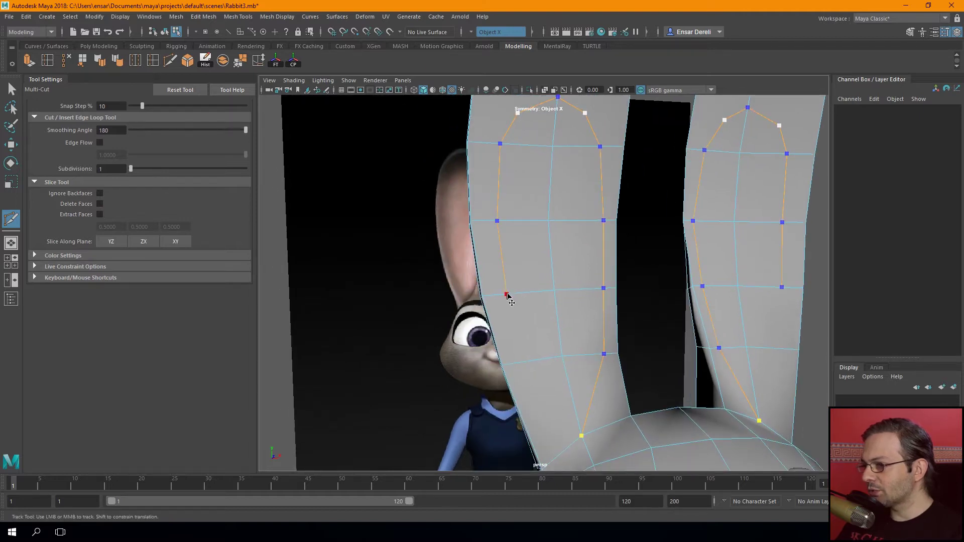
alt+middle_drag(507, 296, 531, 319)
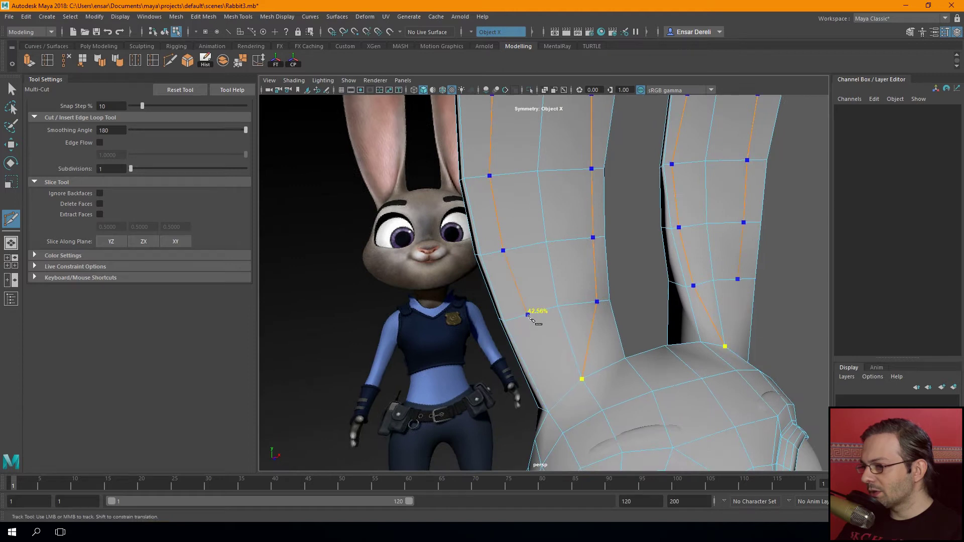
click(526, 315)
mouse_move(490, 345)
alt+middle_down()
mouse_move(502, 363)
mouse_move(483, 277)
alt+middle_up()
mouse_move(554, 337)
alt+mouse_down()
mouse_move(587, 366)
mouse_move(634, 365)
alt+mouse_up()
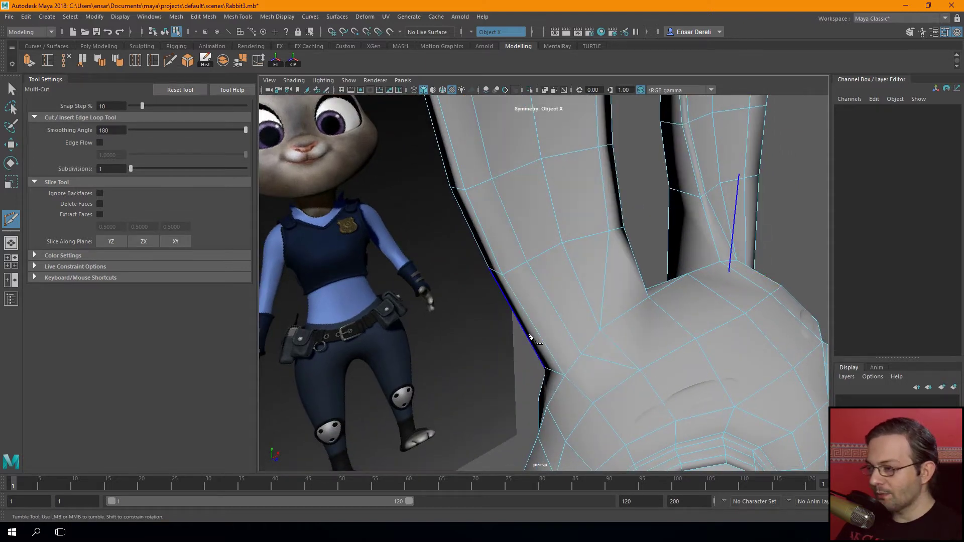
key(q)
Select the rabbit object and pick the matching new edge on each ear
key(F8)
mouse_move(530, 338)
alt+mouse_down()
mouse_move(493, 285)
mouse_move(509, 335)
mouse_move(544, 273)
alt+mouse_up()
key(F10)
click(554, 265)
click(554, 265)
mouse_move(489, 242)
alt+mouse_down()
mouse_move(472, 282)
mouse_move(535, 204)
alt+mouse_up()
Add two short diagonal Multi-Cut edges near the tips of the ears
scroll(535, 203, up, 3)
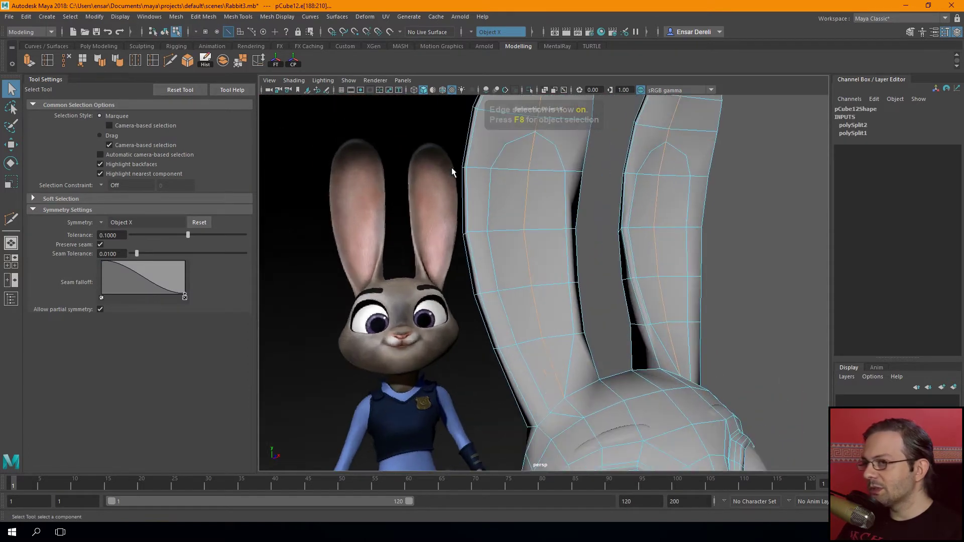
scroll(534, 203, up, 3)
click(171, 61)
click(492, 217)
click(453, 176)
key(Return)
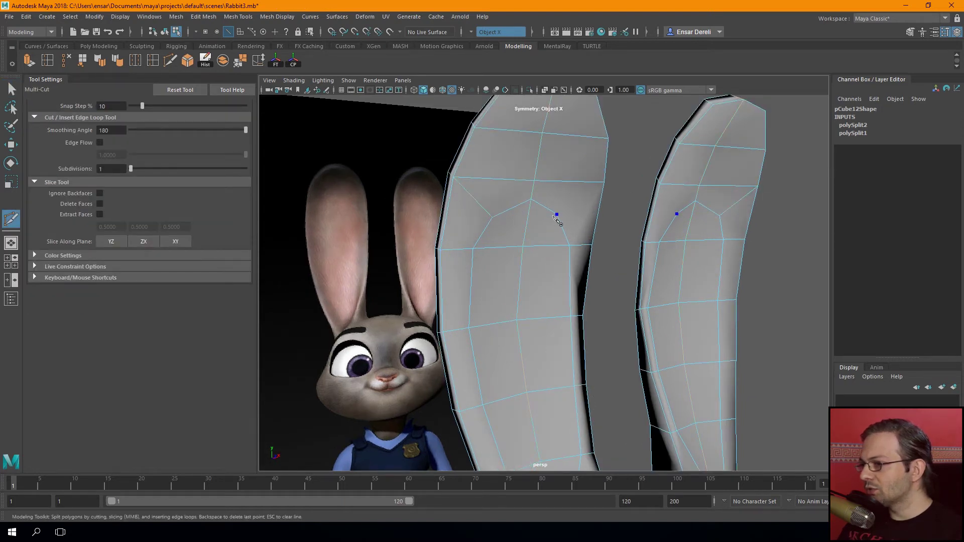
click(557, 214)
click(573, 184)
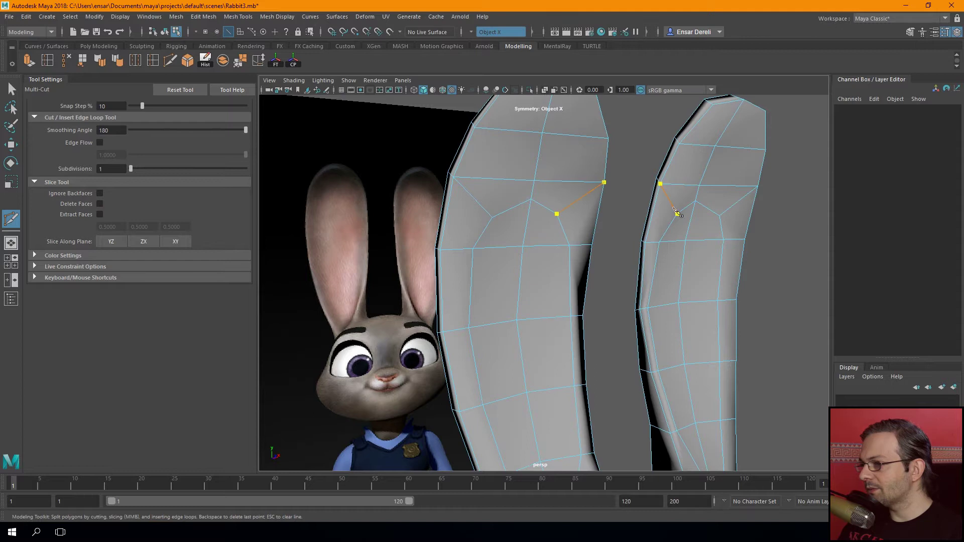
key(Return)
Select the old lengthwise edge loop running along both ears
alt+middle_drag(442, 282, 437, 254)
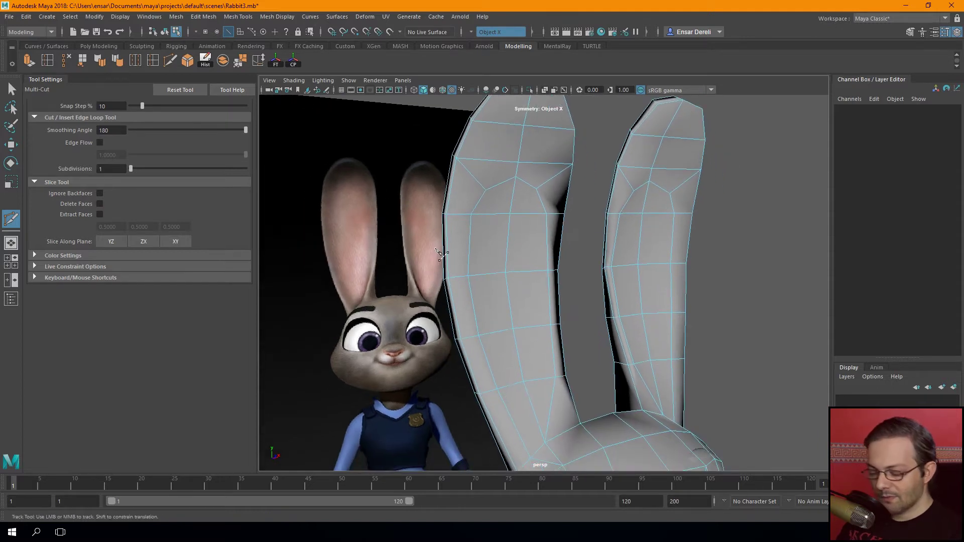
key(q)
key(F10)
click(514, 193)
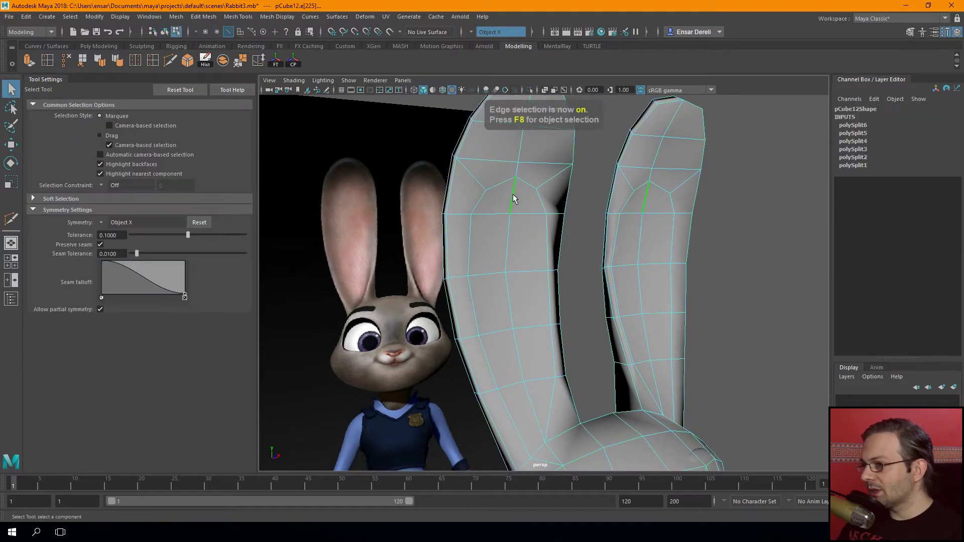
alt+right_drag(513, 198, 457, 341)
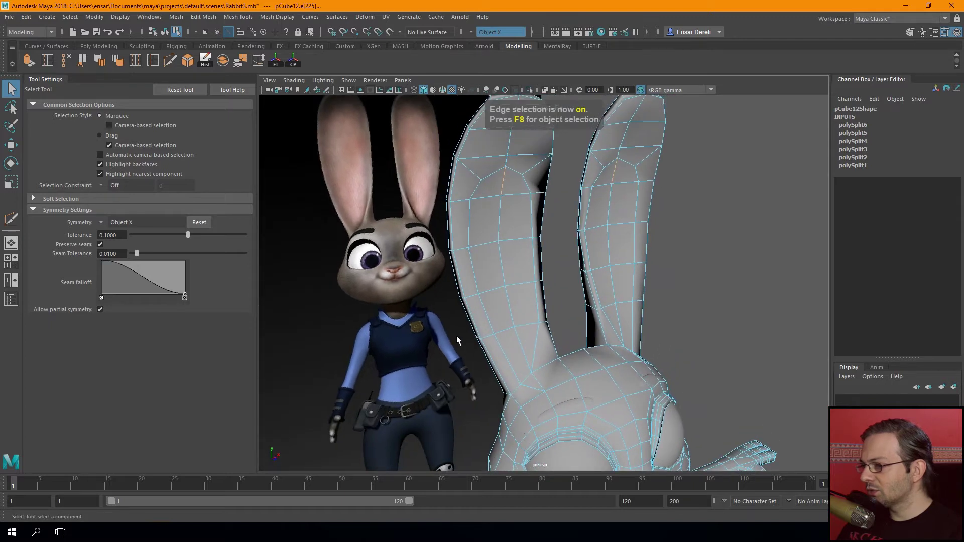
double_click(522, 355)
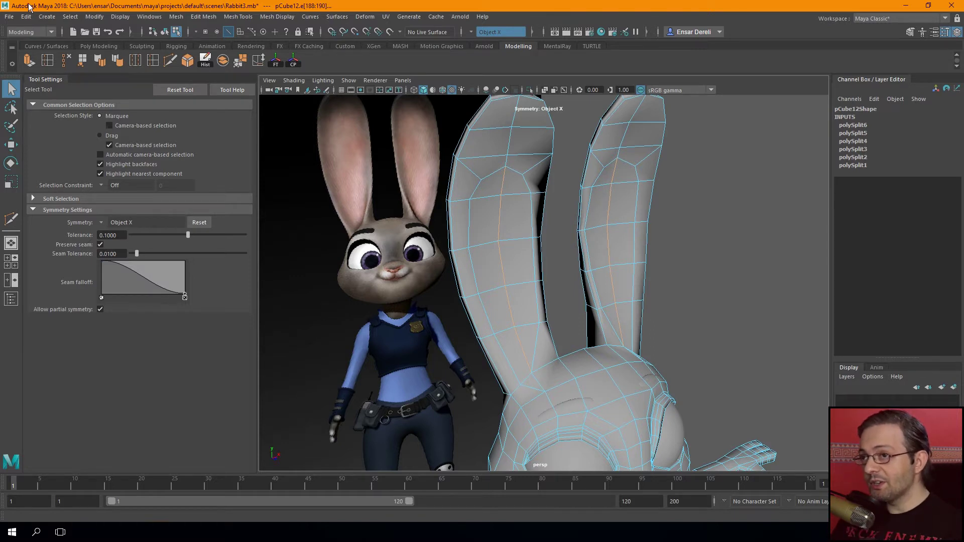
click(62, 67)
key(w)
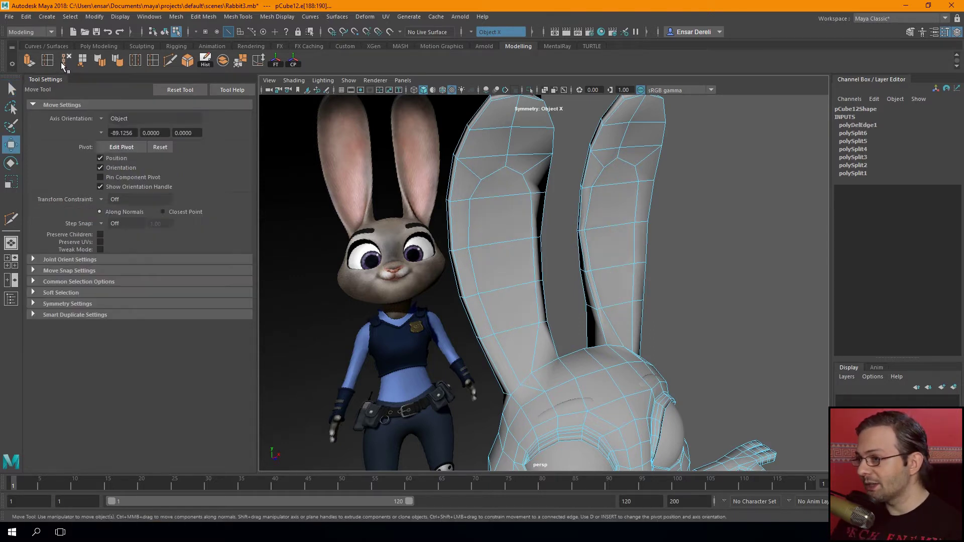
alt+drag(427, 311, 411, 300)
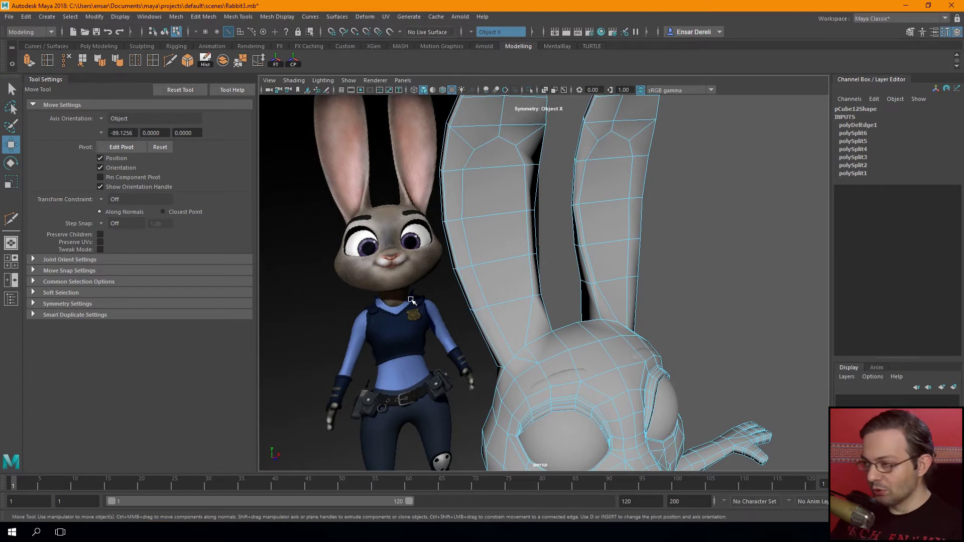
key(ctrl+z)
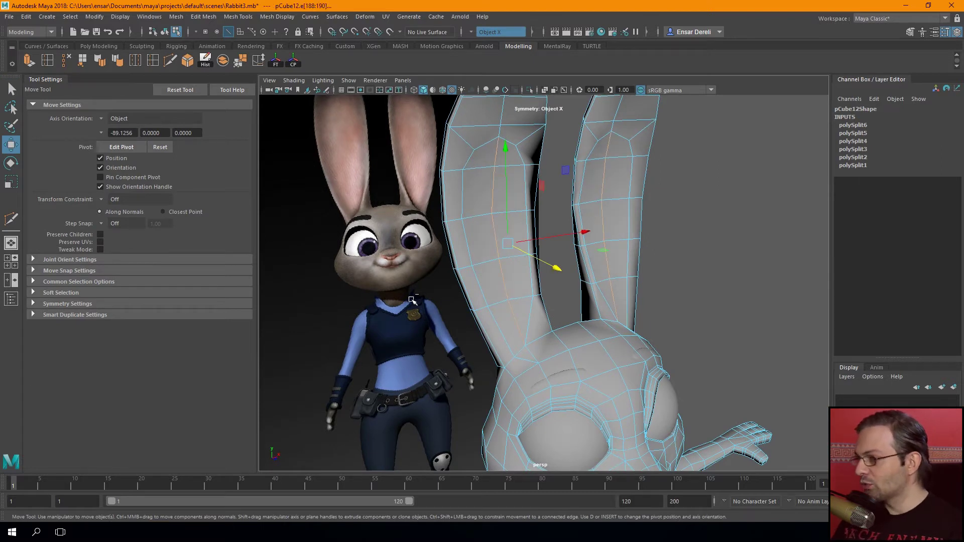
key(ctrl+Delete)
mouse_move(437, 267)
alt+mouse_down()
mouse_move(349, 198)
mouse_move(429, 244)
alt+mouse_up()
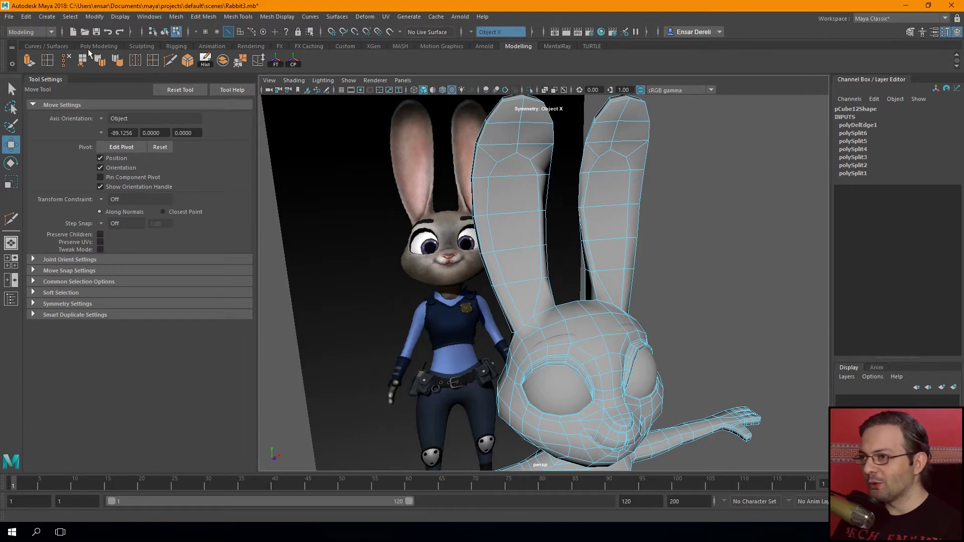
scroll(383, 279, up, 2)
scroll(380, 291, down, 2)
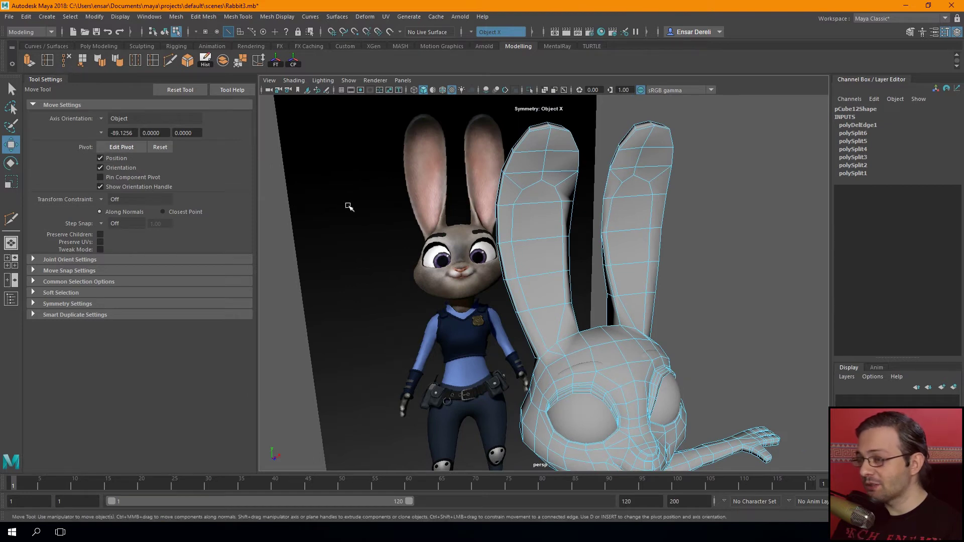
scroll(400, 291, up, 2)
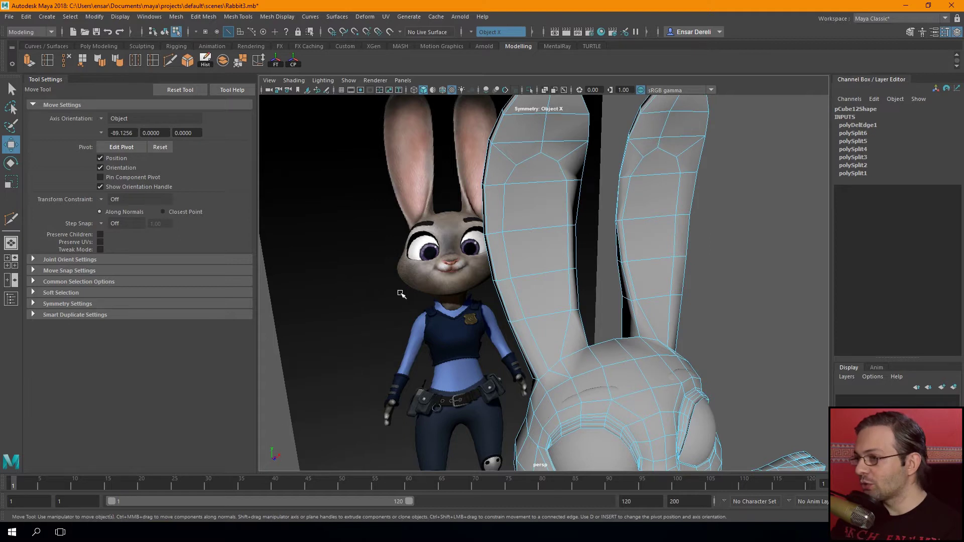
alt+drag(381, 318, 368, 316)
Select the inner front faces on both ears and move them upward
click(521, 173)
click(479, 196)
click(565, 387)
click(522, 324)
key(F11)
click(505, 269)
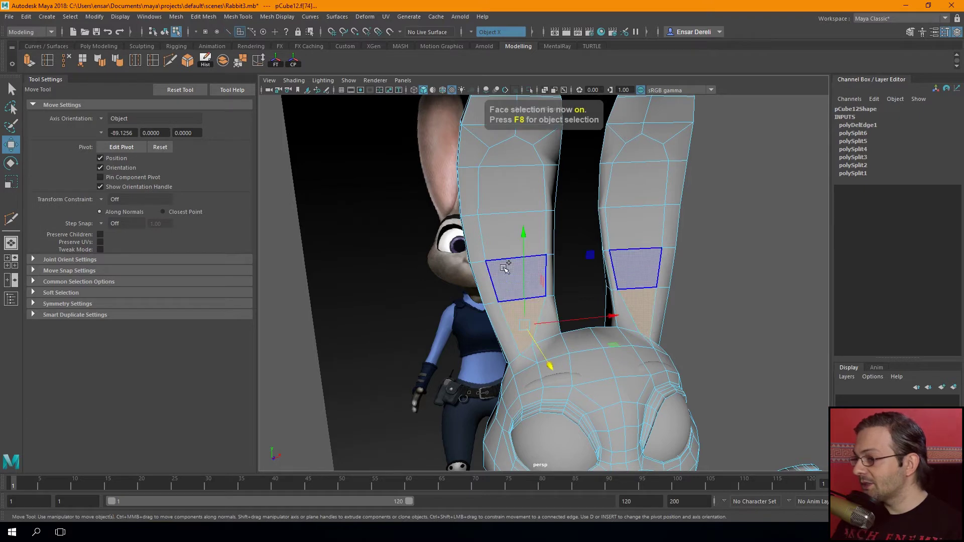
shift+click(497, 189)
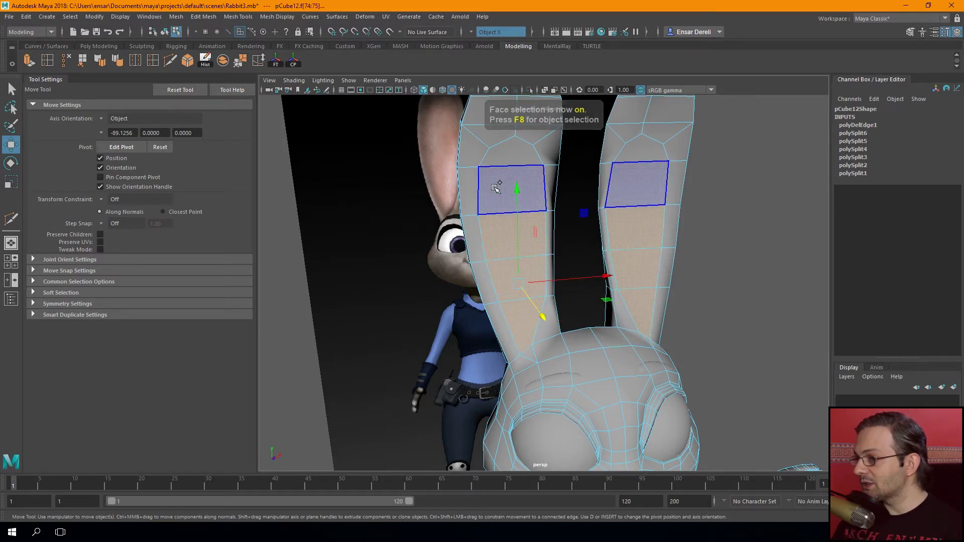
drag(496, 187, 494, 163)
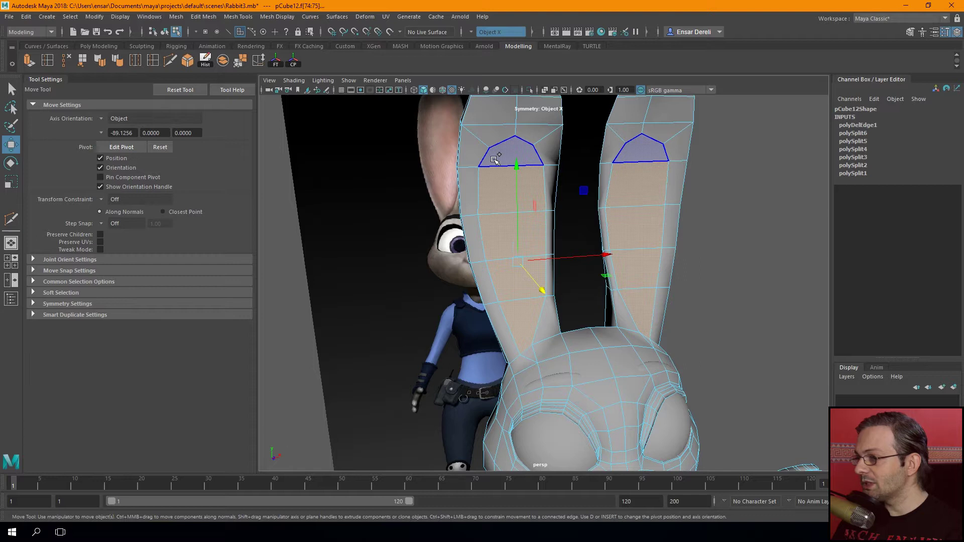
Add the top ear faces to the selection and extrude them
shift+click(495, 160)
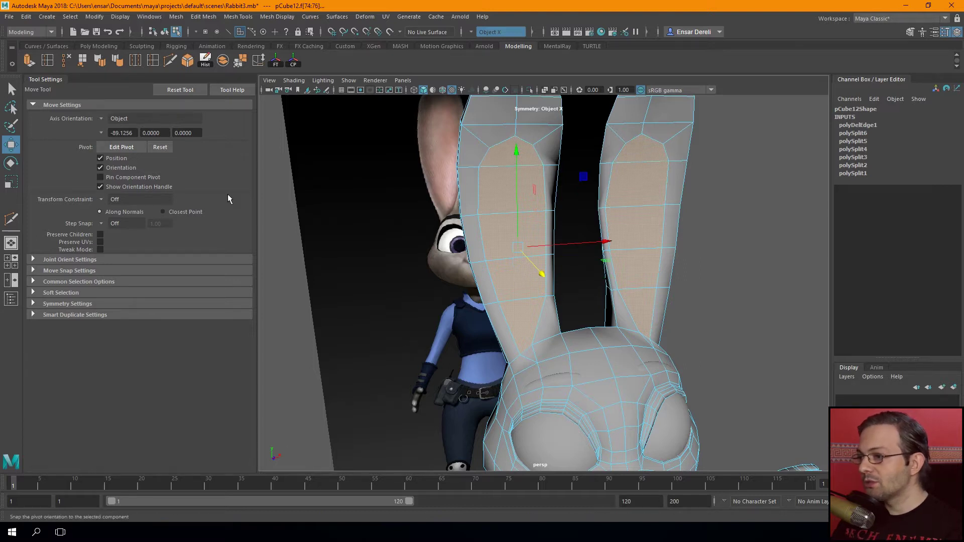
key(ctrl+e)
mouse_move(502, 327)
alt+mouse_down()
mouse_move(493, 390)
mouse_move(405, 335)
mouse_move(556, 280)
mouse_move(515, 256)
mouse_move(554, 263)
alt+mouse_up()
key(w)
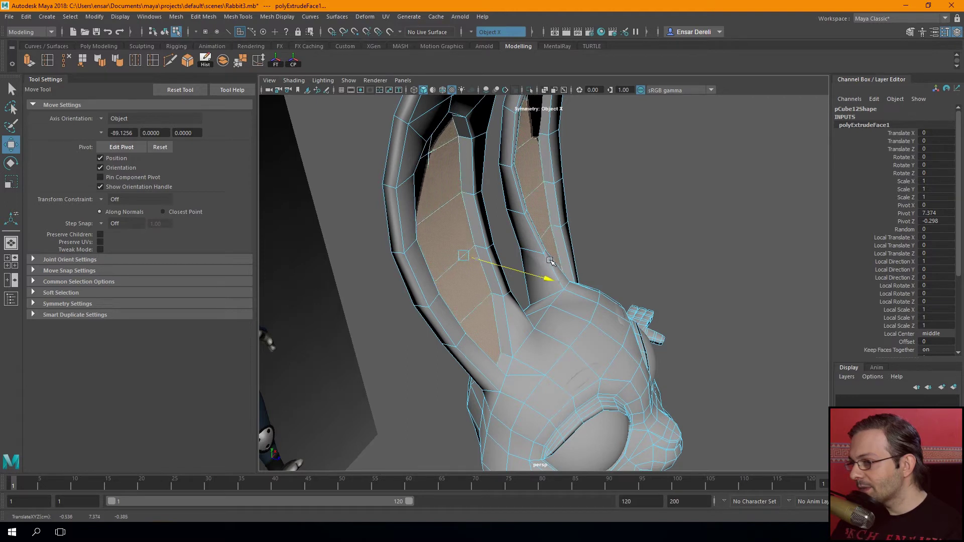
Scale down the top two inner-ear faces on both ears
mouse_move(447, 352)
alt+mouse_down()
mouse_move(435, 400)
mouse_move(438, 338)
alt+mouse_up()
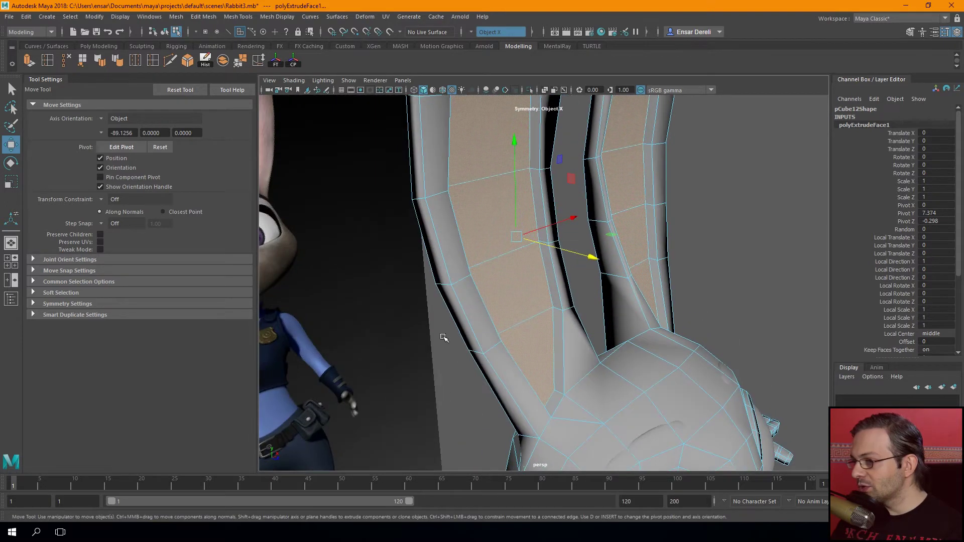
scroll(439, 338, up, 3)
scroll(441, 394, up, 3)
alt+drag(413, 378, 423, 325)
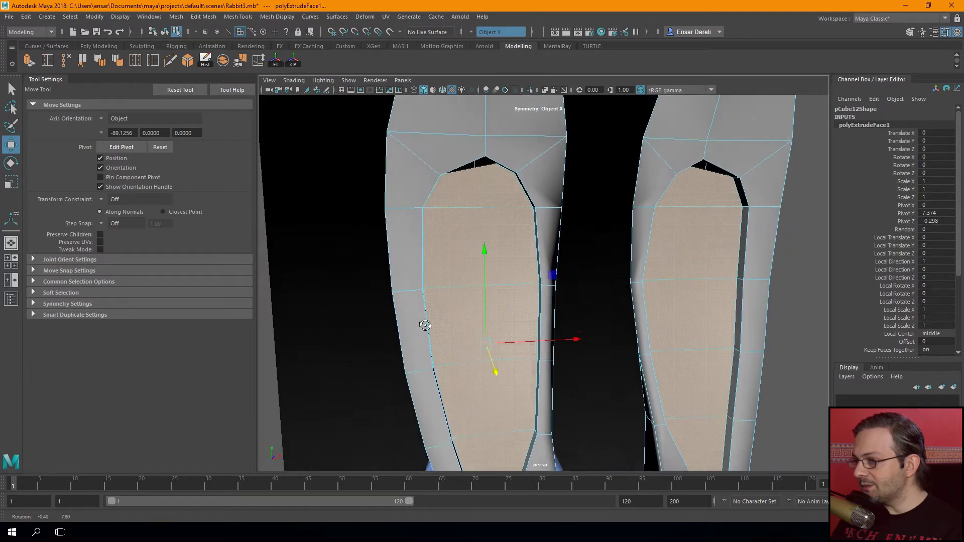
click(479, 190)
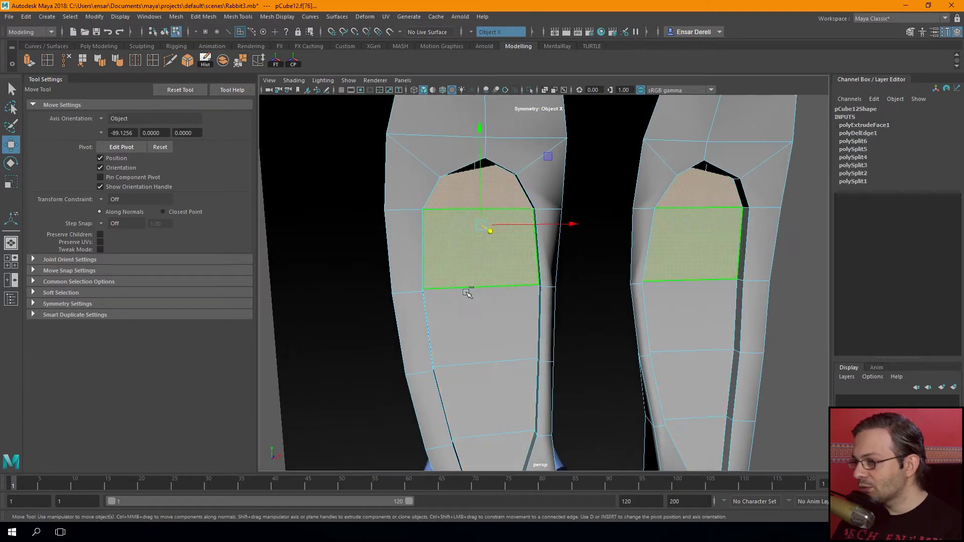
shift+click(483, 236)
key(r)
mouse_move(479, 261)
mouse_down()
mouse_move(456, 261)
mouse_move(520, 270)
mouse_up()
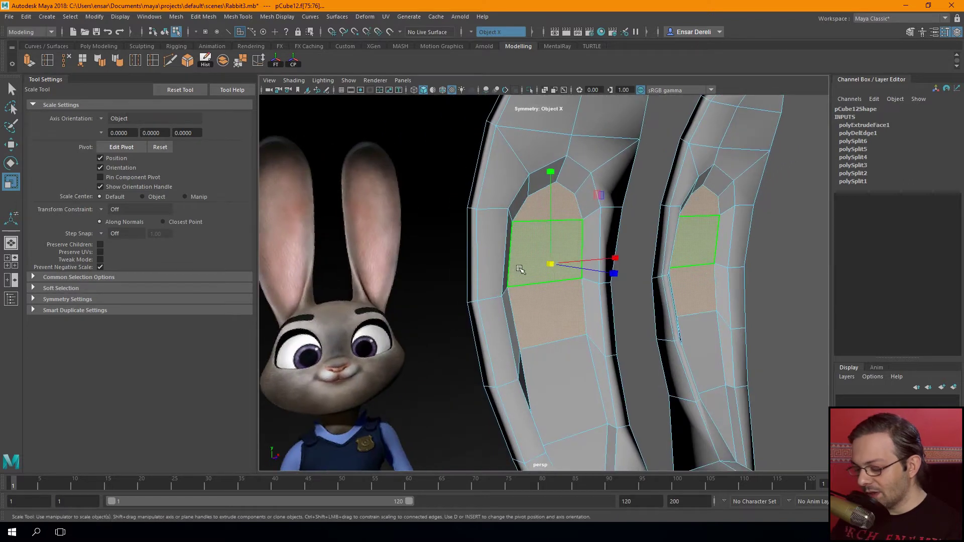
key(w)
Frame the selected faces and pick a face at the ear base
mouse_move(620, 276)
alt+mouse_down()
mouse_move(512, 295)
mouse_move(544, 266)
mouse_move(574, 295)
mouse_move(574, 269)
mouse_move(548, 281)
mouse_move(488, 279)
mouse_move(504, 346)
mouse_move(520, 365)
alt+mouse_up()
key(f)
click(520, 365)
Select the vertices where the ear meets the head and zoom in on them
key(F10)
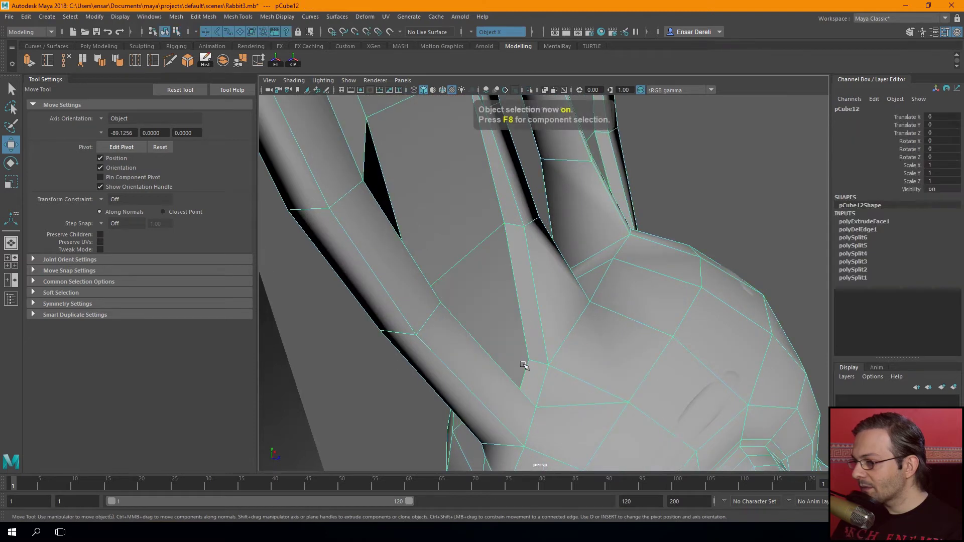
click(548, 365)
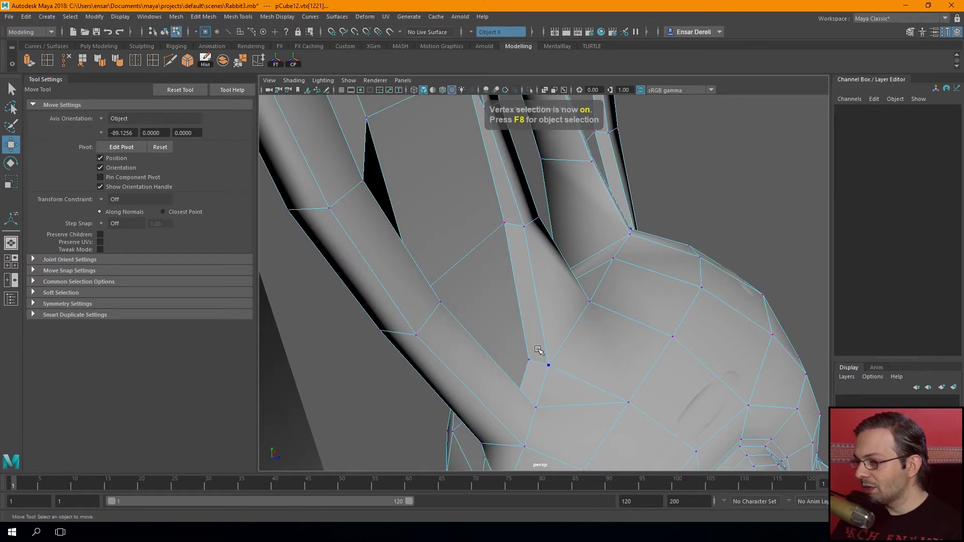
click(544, 365)
scroll(520, 360, down, 5)
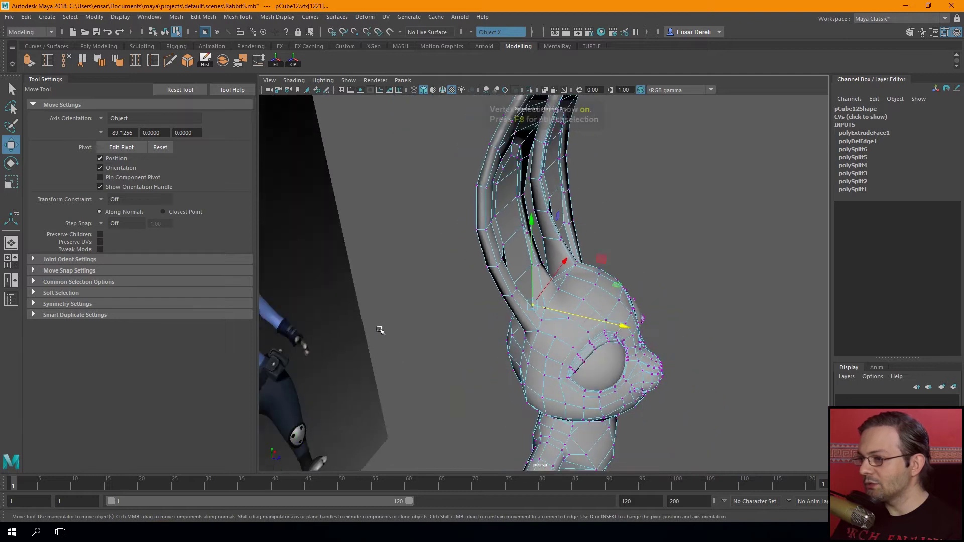
alt+middle_drag(378, 329, 491, 357)
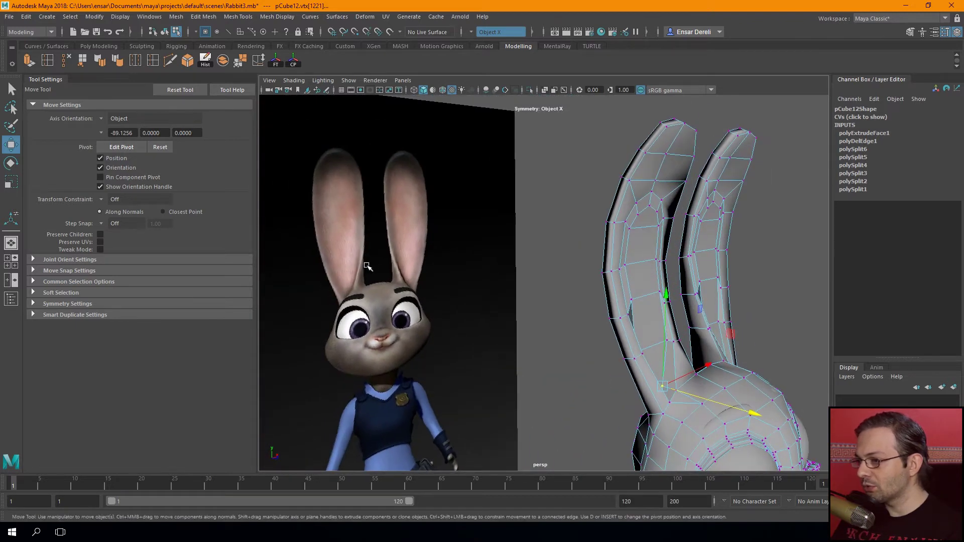
scroll(568, 372, up, 2)
scroll(565, 354, up, 2)
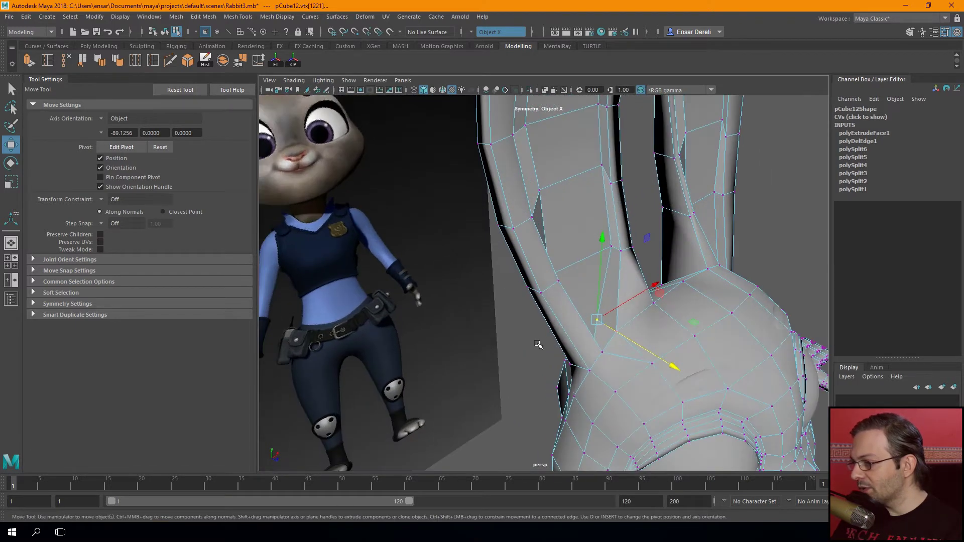
scroll(561, 337, up, 2)
scroll(557, 316, up, 2)
scroll(555, 315, up, 2)
drag(556, 316, 580, 309)
mouse_move(511, 300)
alt+mouse_down()
mouse_move(482, 351)
mouse_move(526, 345)
alt+mouse_up()
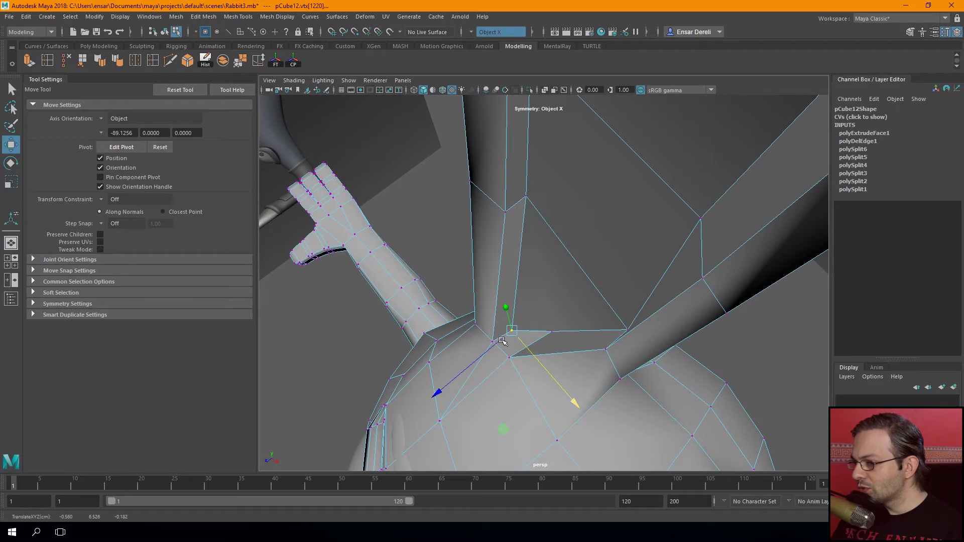
Slide an ear-base vertex and its neighbour sideways along their edges
click(483, 336)
mouse_move(547, 402)
alt+mouse_down()
mouse_move(536, 370)
mouse_move(568, 357)
mouse_move(523, 347)
alt+mouse_up()
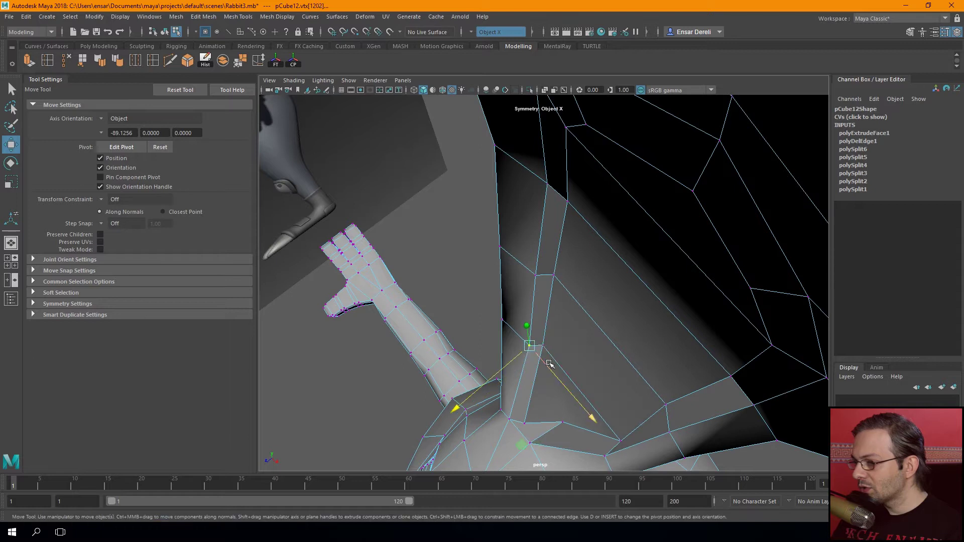
alt+right_drag(550, 363, 599, 341)
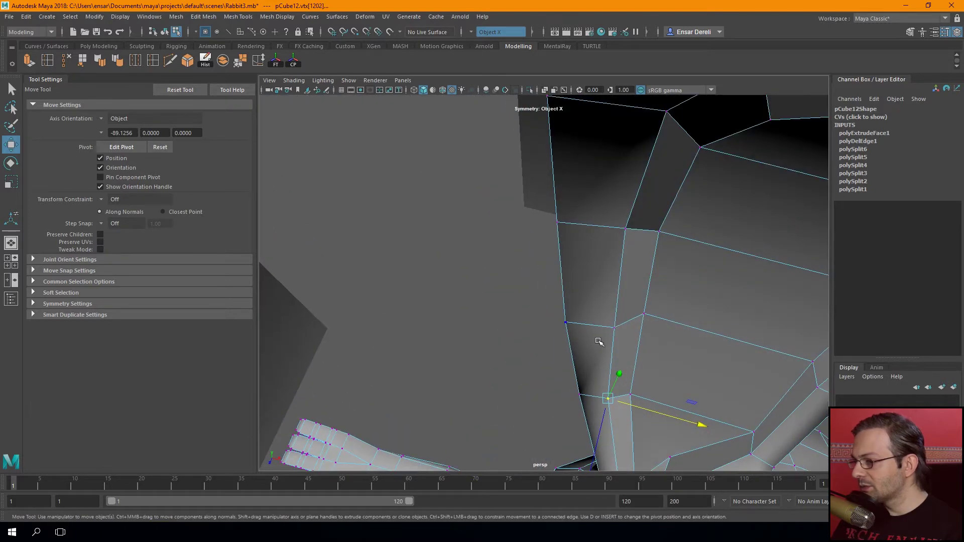
mouse_move(645, 342)
mouse_down()
mouse_move(634, 337)
mouse_move(683, 325)
mouse_up()
click(644, 313)
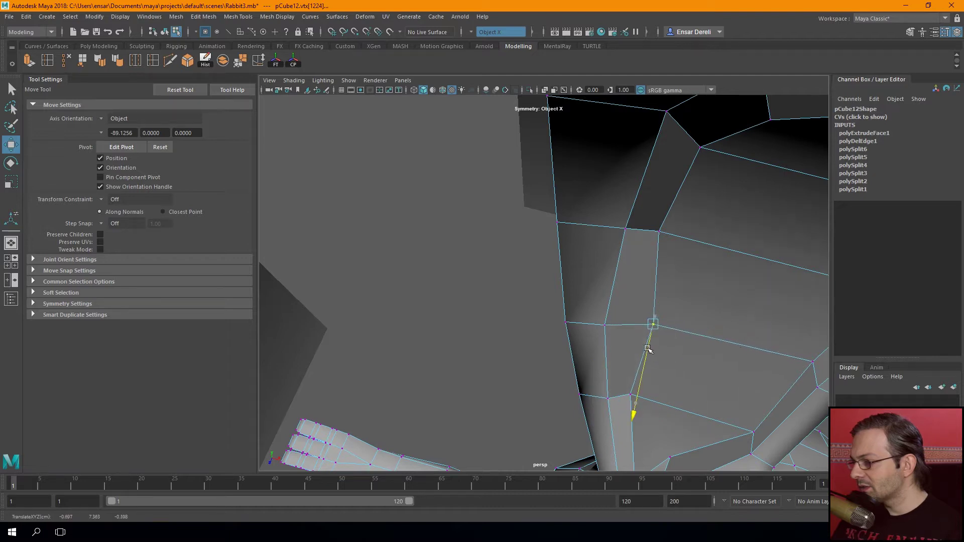
alt+right_drag(648, 349, 653, 327)
alt+drag(653, 326, 660, 379)
key(f)
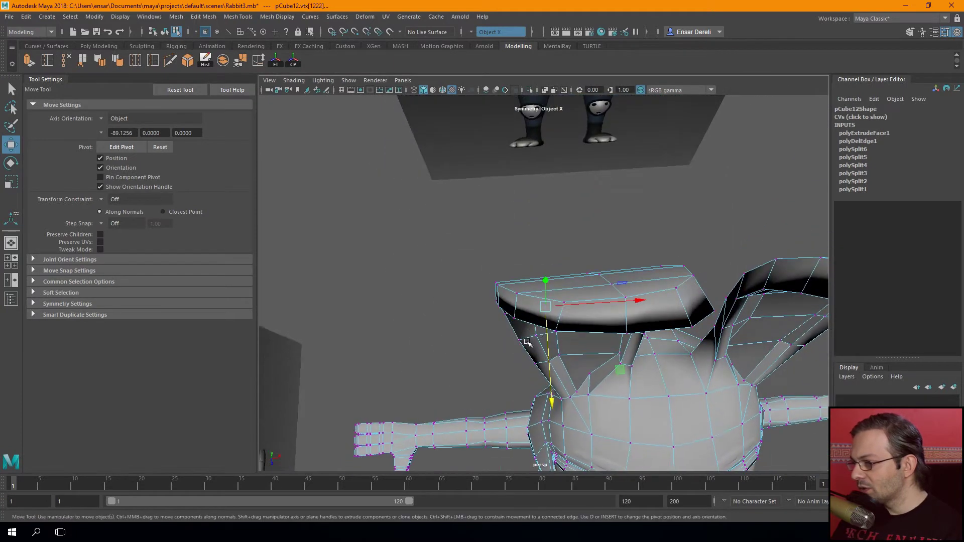
Move the inner-ear loop vertices down and outward into a rounder outline
mouse_move(522, 304)
alt+mouse_down()
mouse_move(593, 307)
mouse_move(523, 310)
alt+mouse_up()
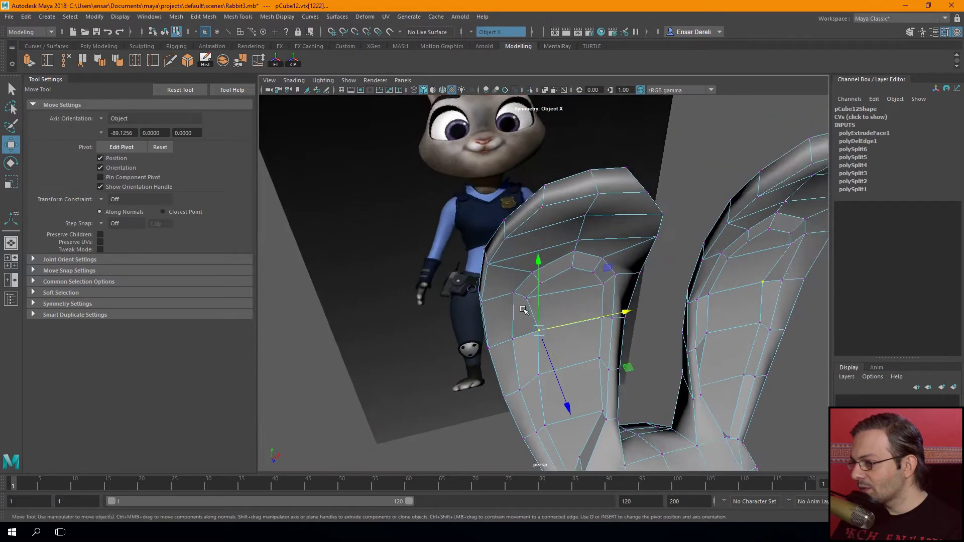
click(523, 307)
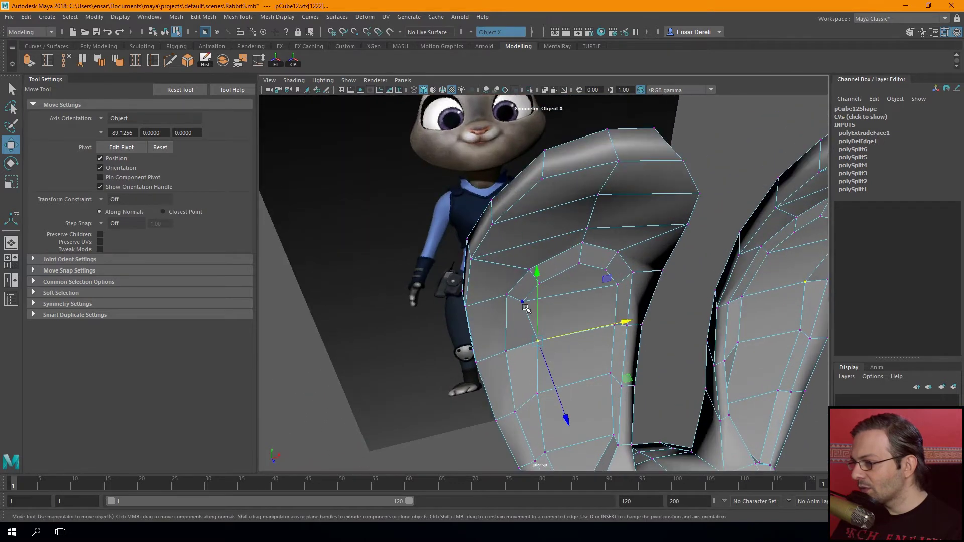
key(f)
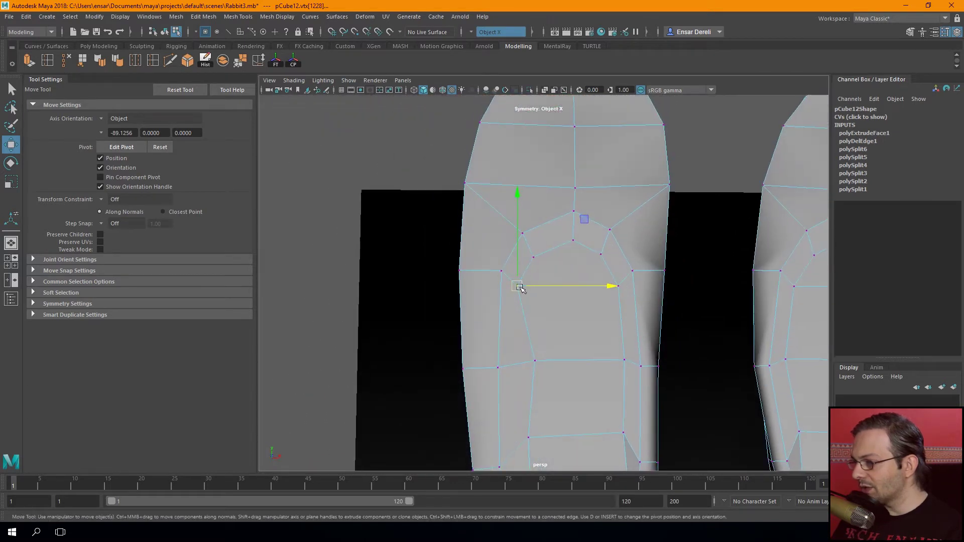
drag(520, 288, 536, 304)
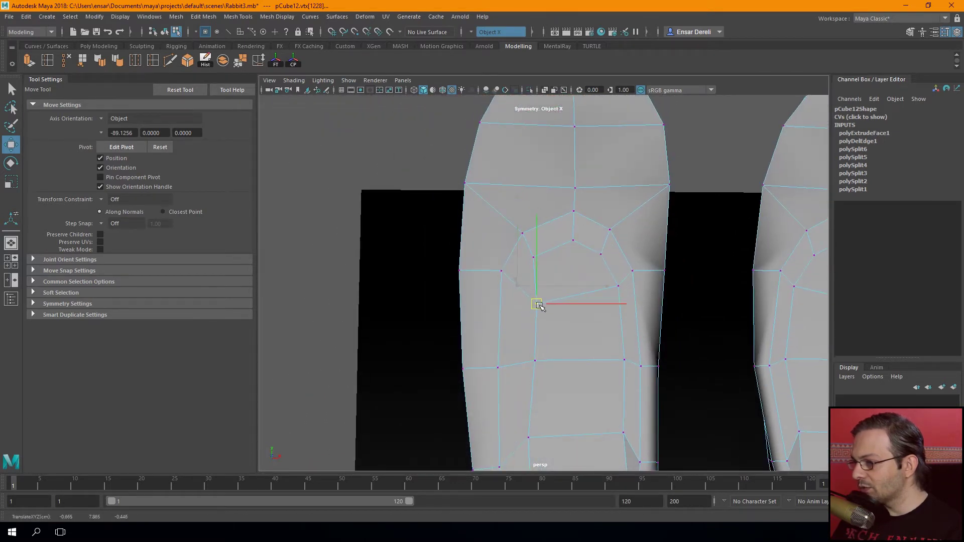
click(617, 286)
drag(617, 286, 608, 295)
click(599, 255)
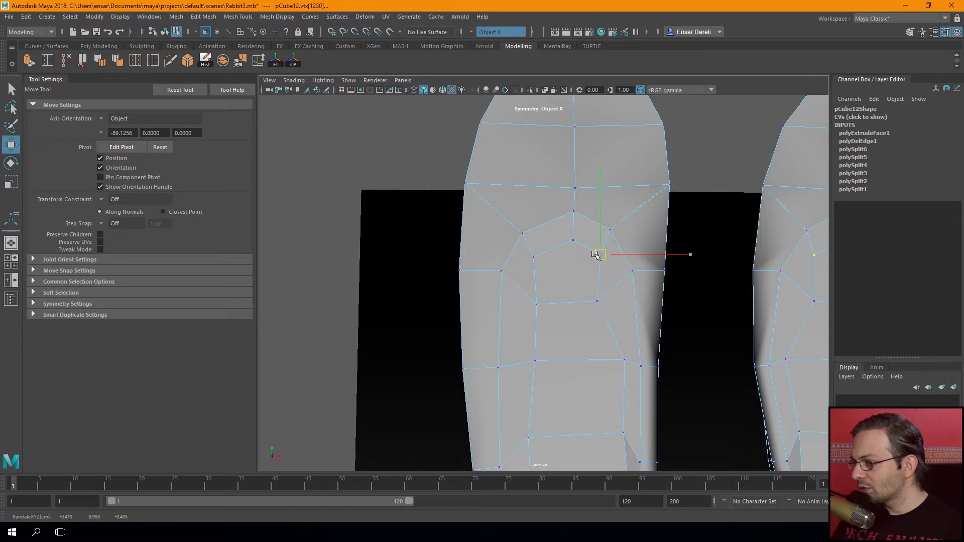
click(572, 245)
click(533, 257)
drag(533, 258, 544, 271)
click(595, 300)
drag(595, 301, 612, 303)
mouse_move(592, 265)
mouse_down()
mouse_move(566, 257)
mouse_move(544, 271)
mouse_up()
Adjust the remaining upper and base vertices of the inner-ear loop
click(570, 248)
click(547, 273)
click(534, 303)
alt+drag(518, 354, 558, 349)
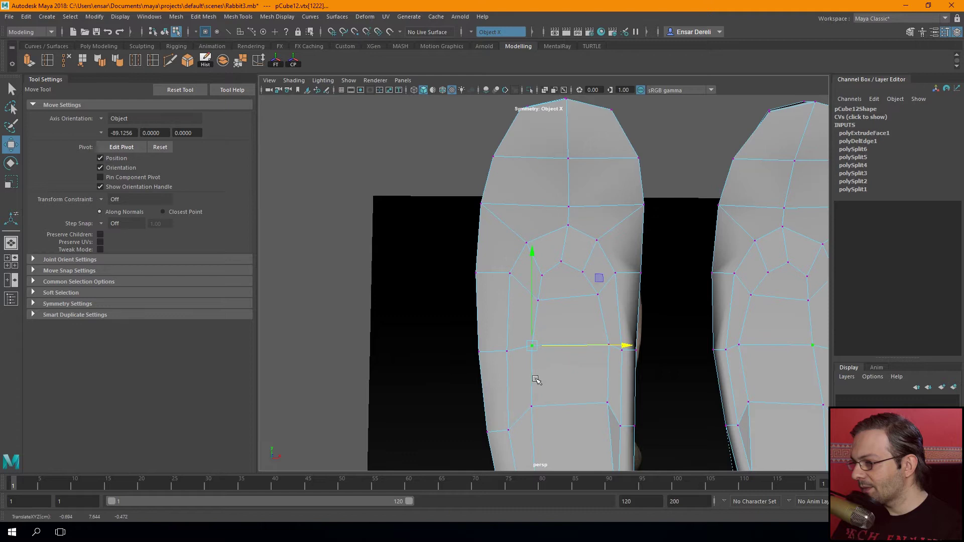
mouse_move(537, 380)
alt+mouse_down()
mouse_move(522, 346)
mouse_move(557, 297)
mouse_move(560, 306)
alt+mouse_up()
click(553, 295)
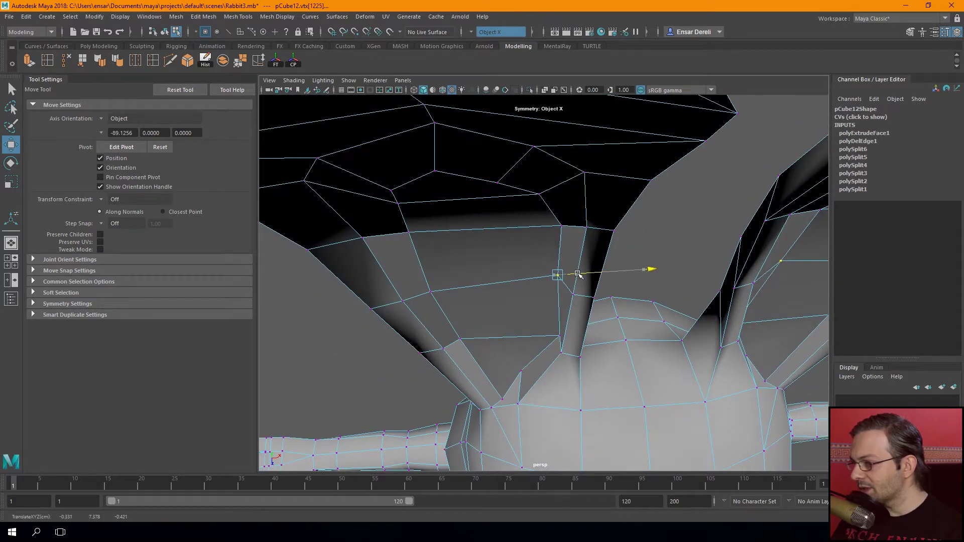
click(553, 336)
mouse_move(573, 334)
alt+mouse_down()
mouse_move(478, 240)
mouse_move(505, 254)
mouse_move(506, 336)
mouse_move(580, 306)
alt+mouse_up()
Lower the selected vertex row in wireframe against the reference, then return to shaded object mode
key(4)
mouse_move(543, 253)
mouse_down()
mouse_move(540, 275)
mouse_move(609, 293)
mouse_up()
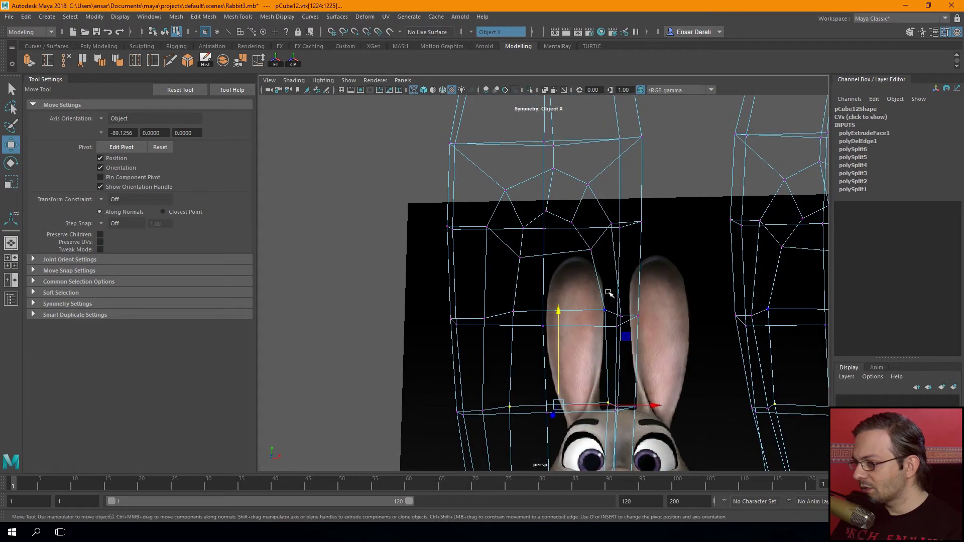
drag(560, 267, 559, 272)
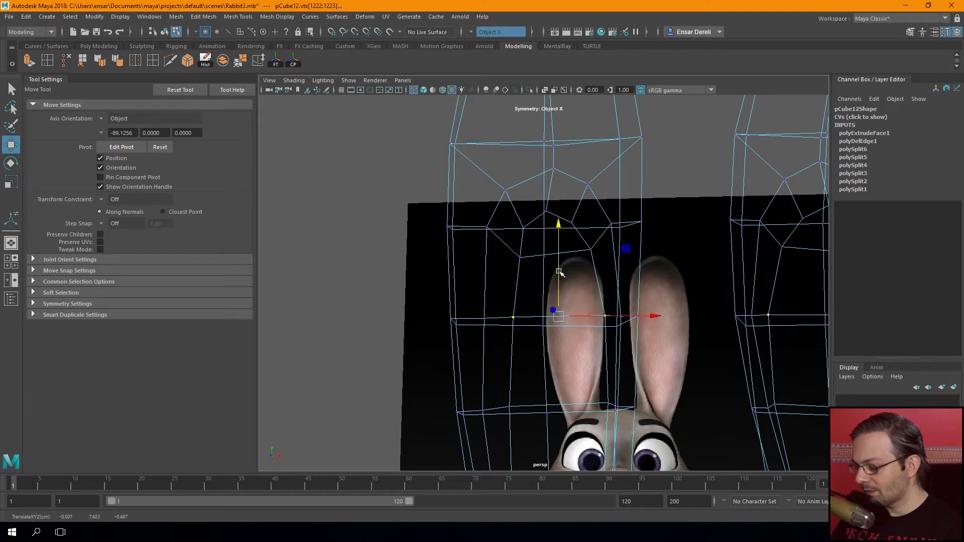
key(5)
scroll(337, 233, down, 2)
key(F8)
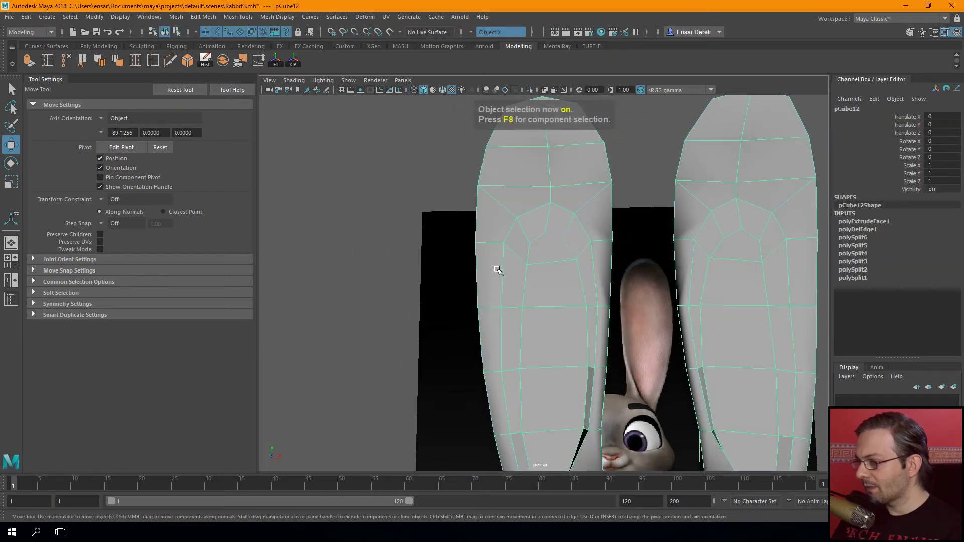
Nudge the selected vertex slightly sideways, then clear the selection and return to object mode
key(F8)
drag(551, 271, 547, 268)
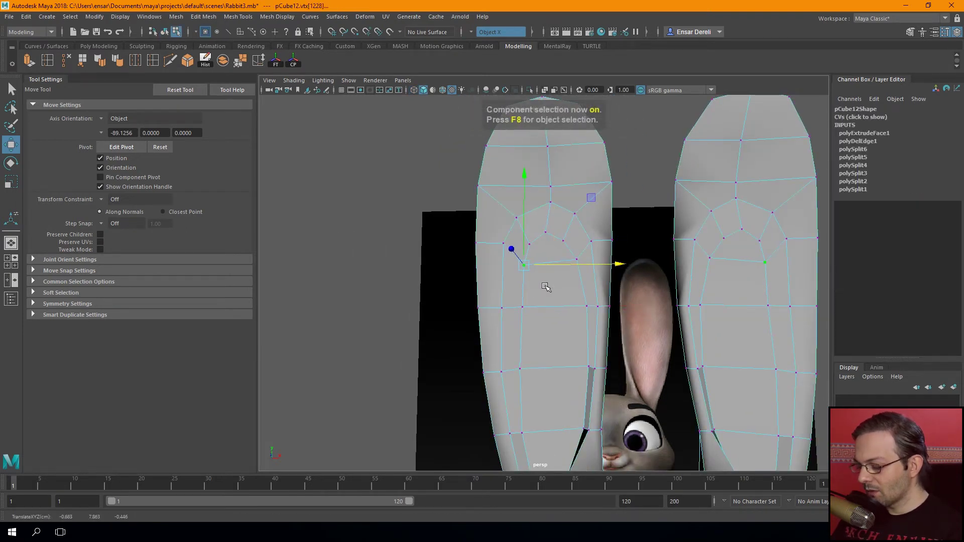
click(372, 275)
scroll(387, 302, down, 3)
key(F8)
click(365, 310)
Show the low-poly cage and slide ear-base vertex vtx[92] along X to lower it
mouse_move(364, 310)
alt+mouse_down()
mouse_move(422, 359)
mouse_move(409, 243)
mouse_move(472, 355)
mouse_move(493, 355)
mouse_move(405, 210)
alt+mouse_up()
mouse_move(535, 290)
alt+mouse_down()
mouse_move(577, 301)
mouse_move(609, 338)
mouse_move(611, 351)
mouse_move(526, 312)
mouse_move(526, 347)
mouse_move(581, 374)
alt+mouse_up()
click(528, 314)
key(1)
scroll(533, 362, up, 3)
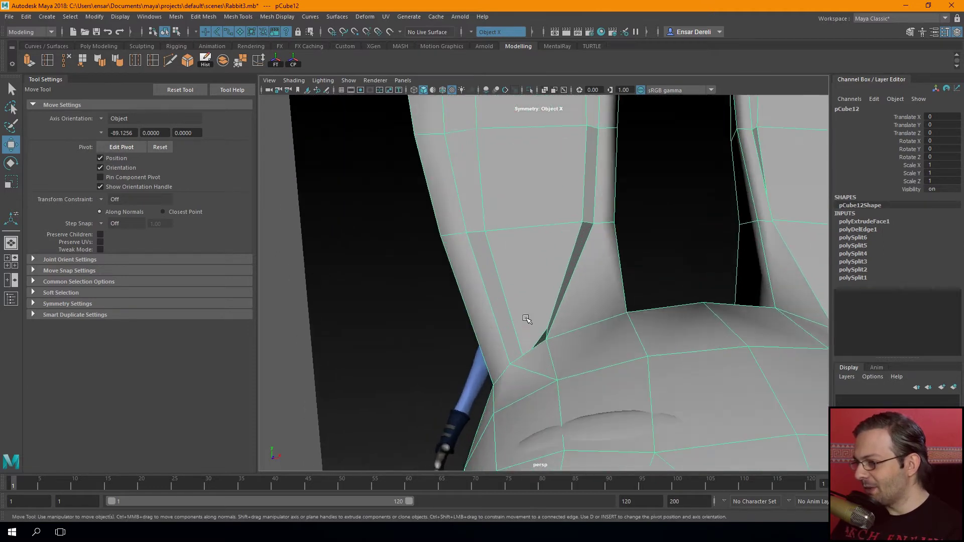
key(F9)
click(552, 341)
scroll(540, 345, up, 1)
scroll(541, 346, down, 3)
scroll(562, 321, up, 3)
drag(582, 305, 569, 307)
alt+middle_drag(532, 271, 537, 332)
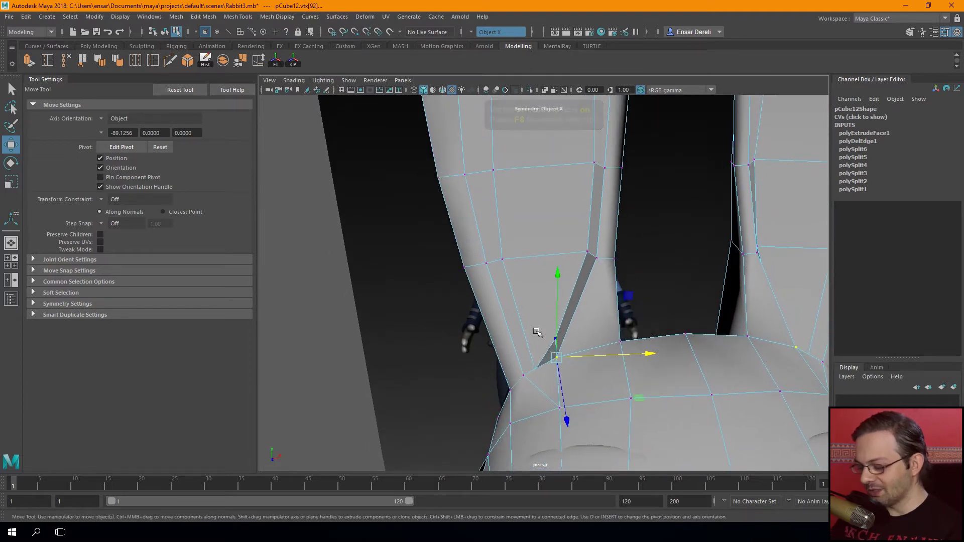
Preview smoothed and select the rabbit mesh pCube12 from a front view of the head
key(3)
key(F8)
scroll(529, 338, down, 5)
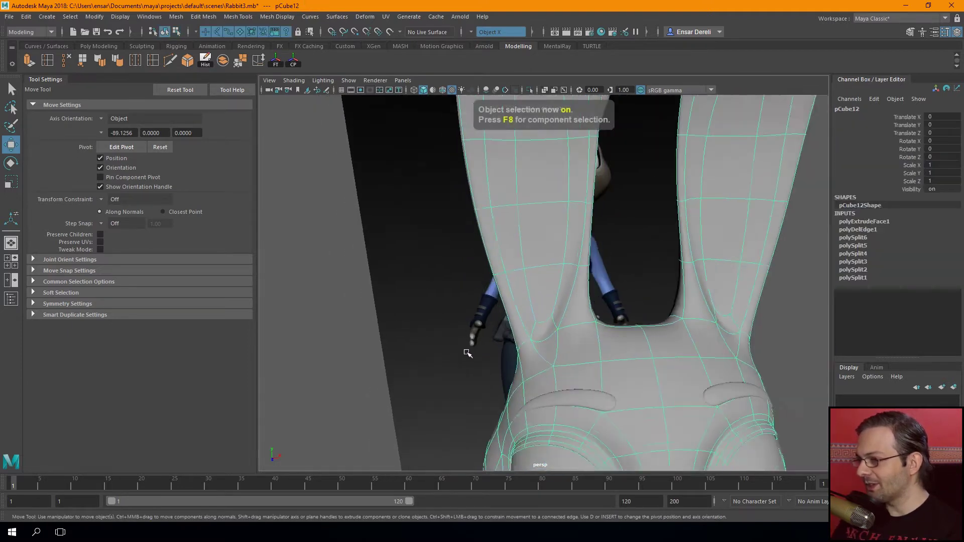
mouse_move(528, 338)
alt+mouse_down()
mouse_move(377, 329)
mouse_move(424, 327)
alt+mouse_up()
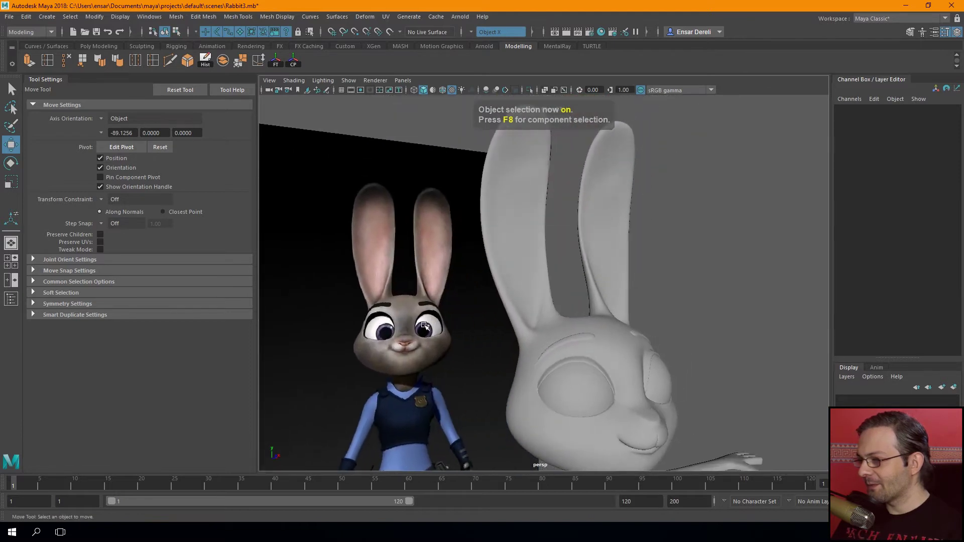
mouse_move(518, 307)
alt+mouse_down()
mouse_move(492, 328)
mouse_move(547, 329)
alt+mouse_up()
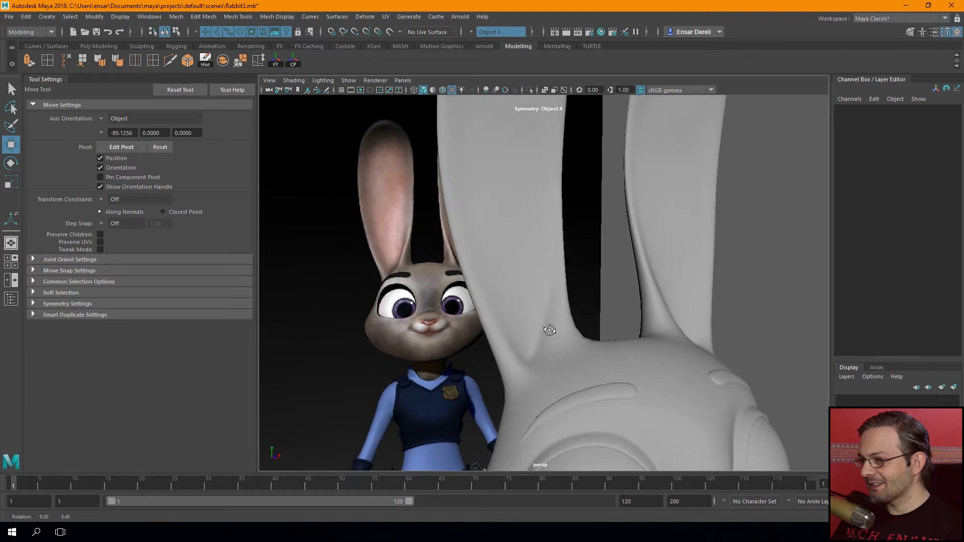
click(547, 287)
alt+drag(546, 287, 540, 256)
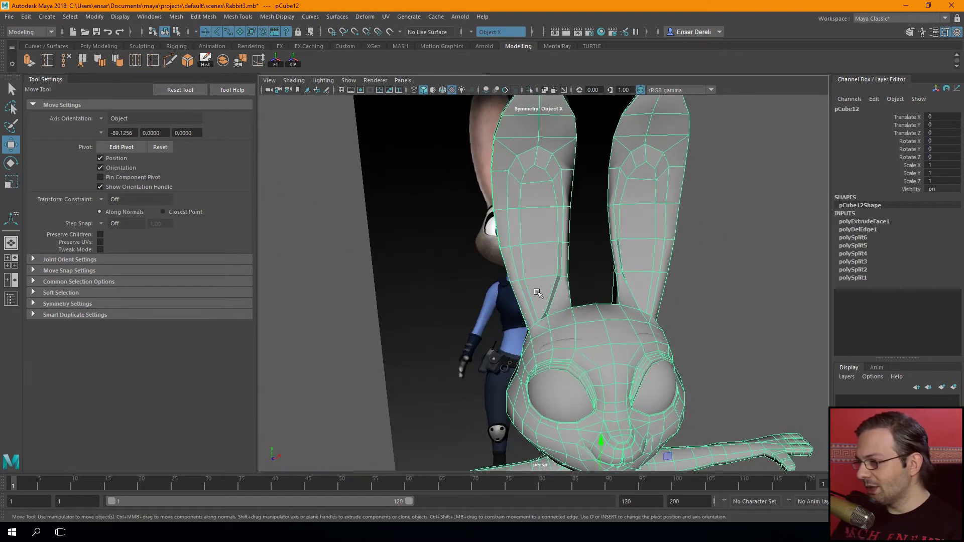
Apply Soften Edge to all faces of pCube12, then return to object mode
key(F11)
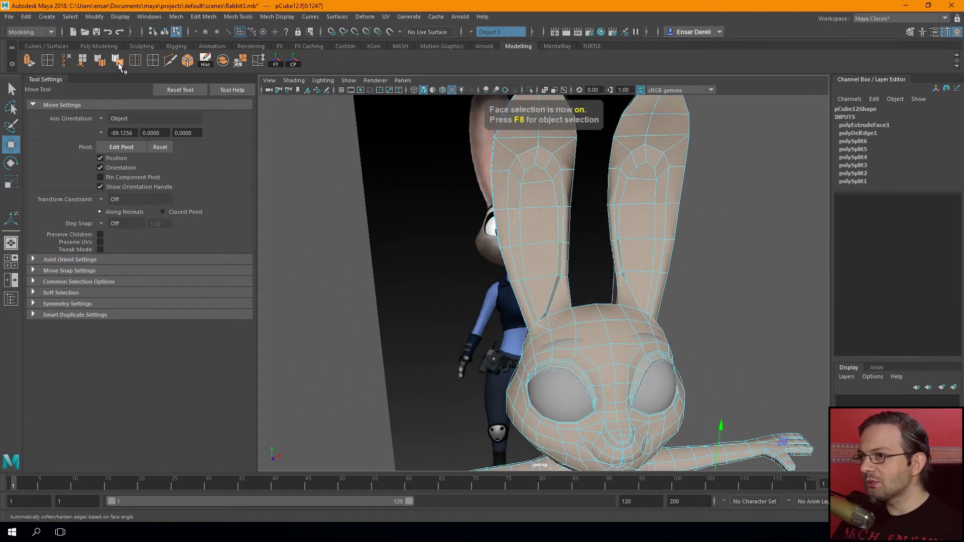
click(119, 61)
key(F8)
click(364, 304)
mouse_move(381, 329)
alt+mouse_down()
mouse_move(491, 318)
mouse_move(387, 301)
mouse_move(522, 311)
alt+mouse_up()
click(522, 311)
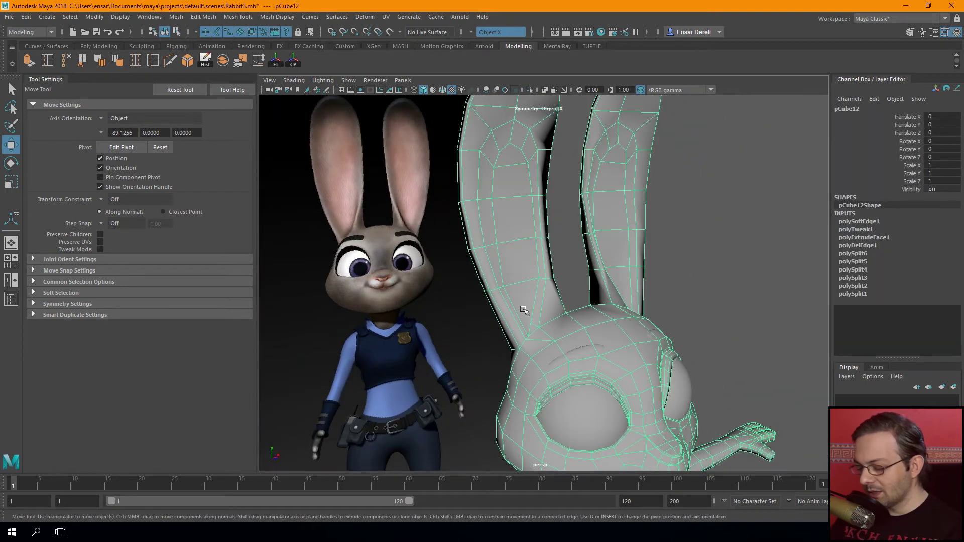
Preview smoothed, select the rabbit head and zoom in close to one ear in vertex mode
key(3)
click(567, 270)
mouse_move(592, 291)
alt+mouse_down()
mouse_move(555, 279)
mouse_move(564, 275)
mouse_move(504, 319)
mouse_move(527, 319)
mouse_move(505, 340)
mouse_move(523, 321)
alt+mouse_up()
scroll(530, 312, up, 5)
scroll(530, 312, up, 3)
click(529, 312)
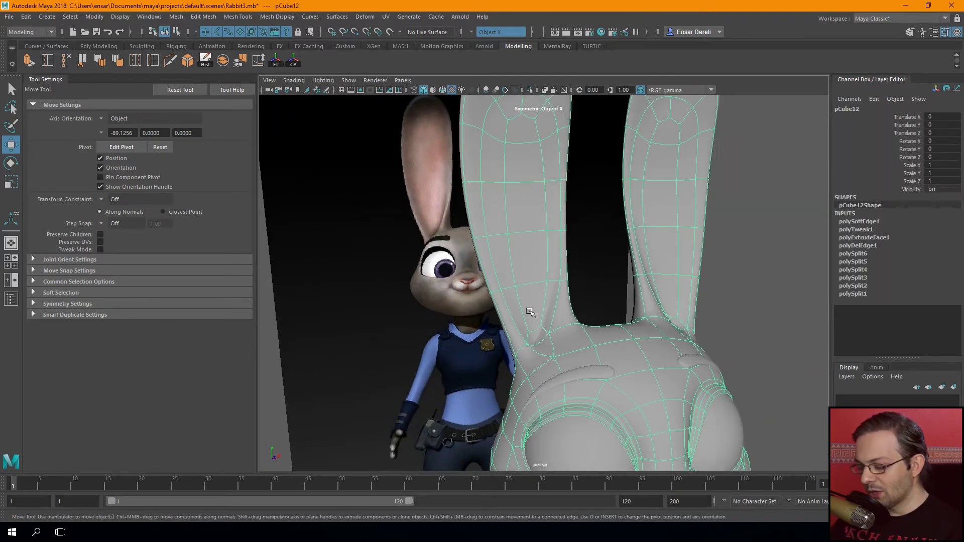
alt+drag(530, 312, 526, 313)
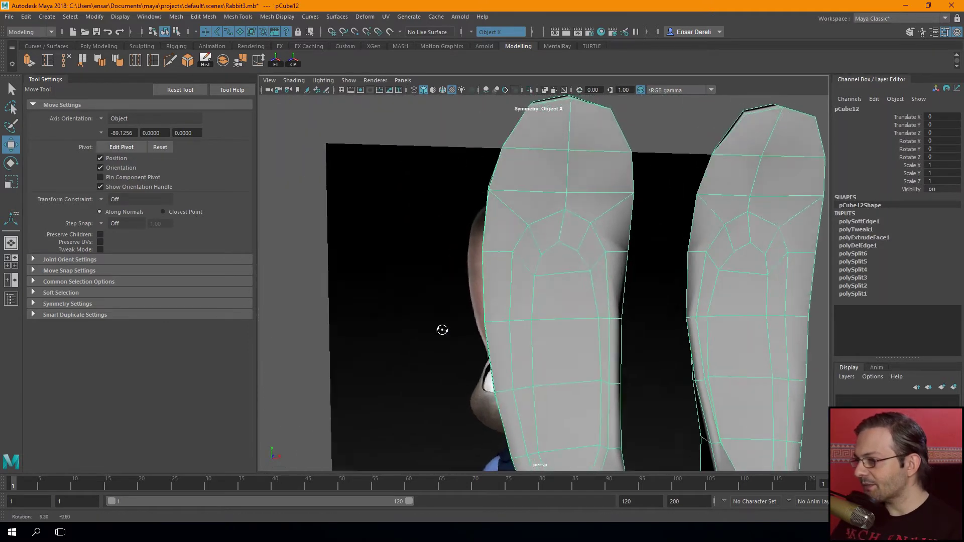
scroll(527, 312, up, 5)
key(F8)
Nudge several ear vertices with X symmetry to reshape the inner-ear hollows on both ears
click(609, 278)
alt+drag(608, 275, 497, 280)
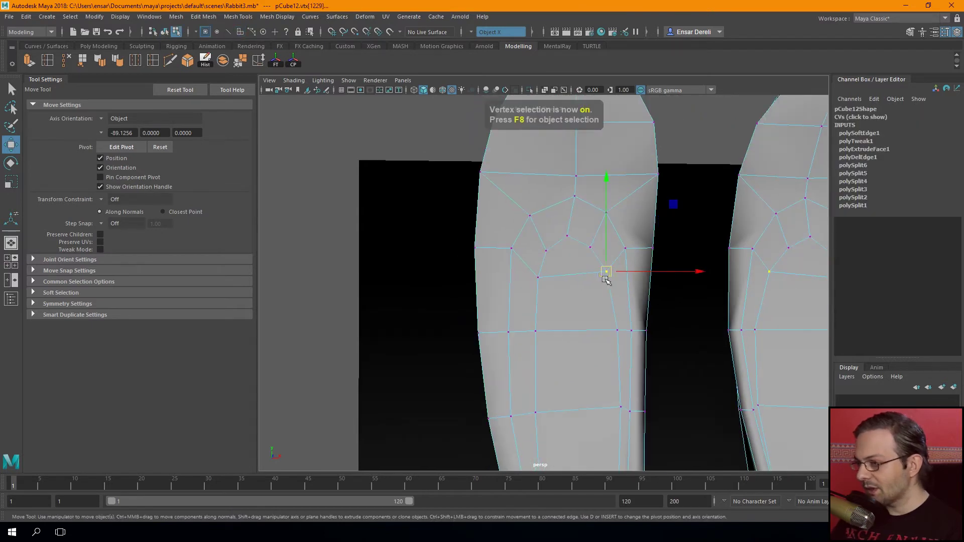
click(496, 281)
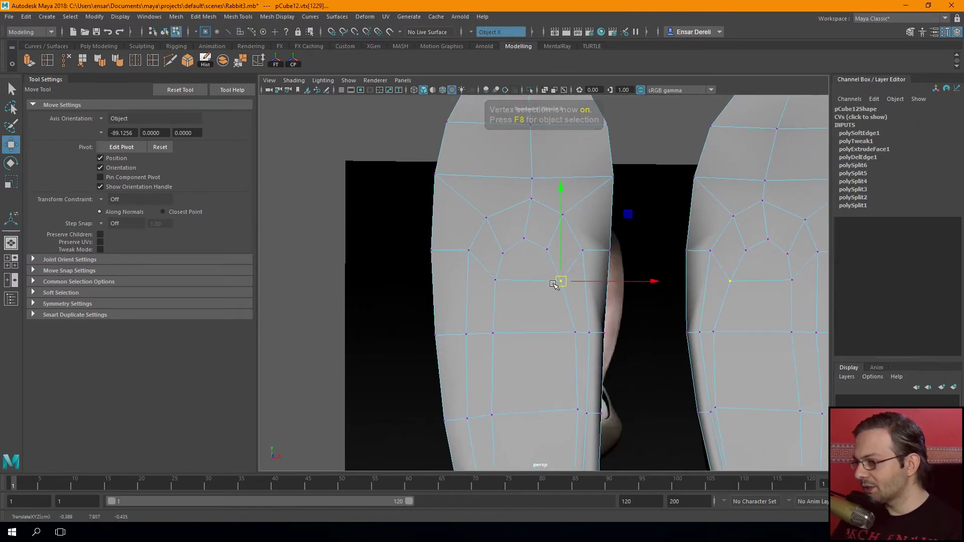
drag(497, 283, 500, 284)
click(502, 254)
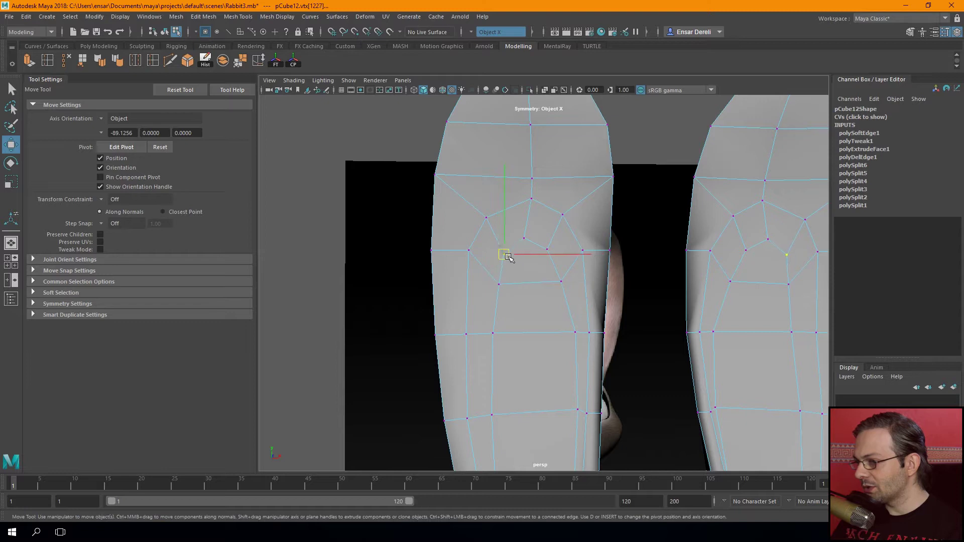
click(524, 238)
drag(524, 238, 551, 255)
click(547, 249)
click(565, 290)
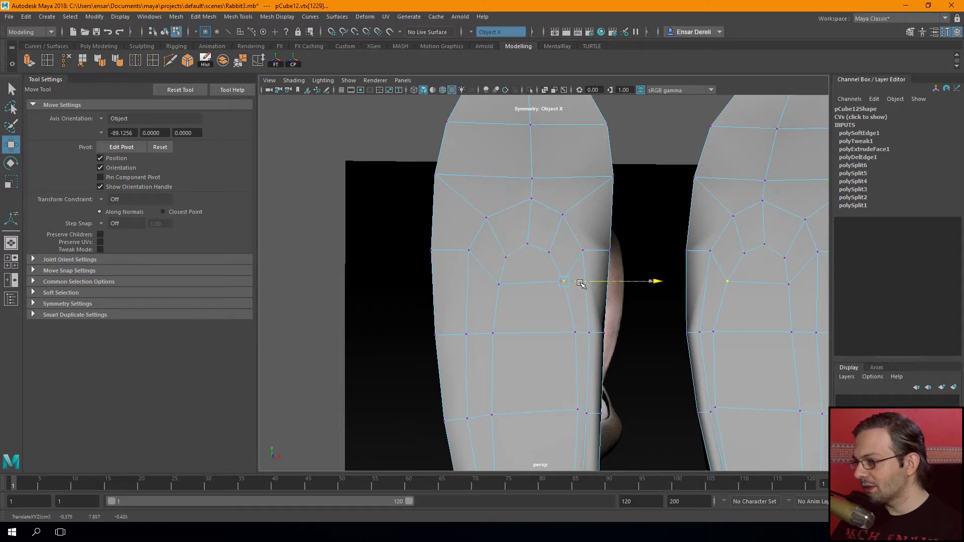
mouse_move(517, 283)
alt+mouse_down()
mouse_move(540, 319)
mouse_move(327, 319)
mouse_move(462, 279)
mouse_move(521, 332)
alt+mouse_up()
Select and slide ear edges, from a lower loop up to the ear top, symmetrically
key(F10)
click(515, 335)
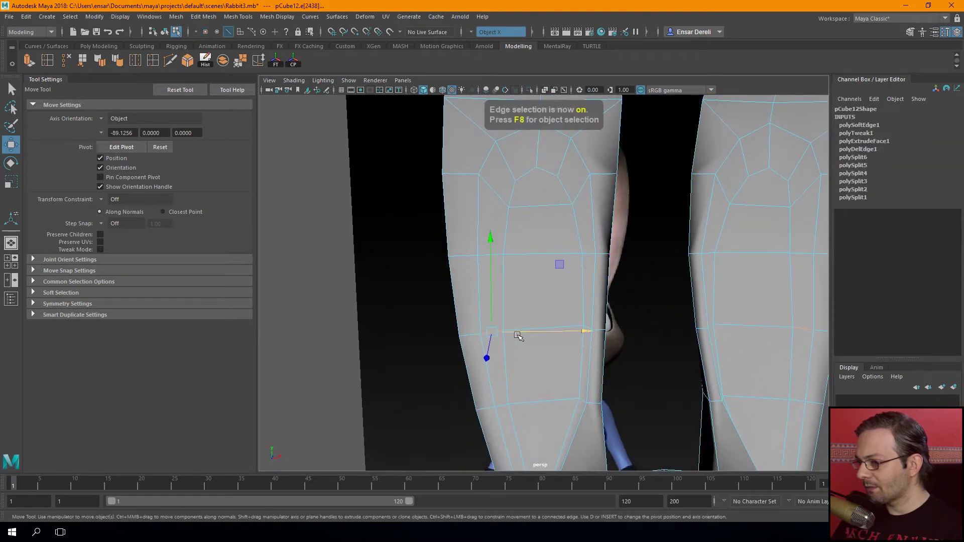
click(496, 254)
drag(502, 254, 506, 253)
click(516, 190)
click(512, 167)
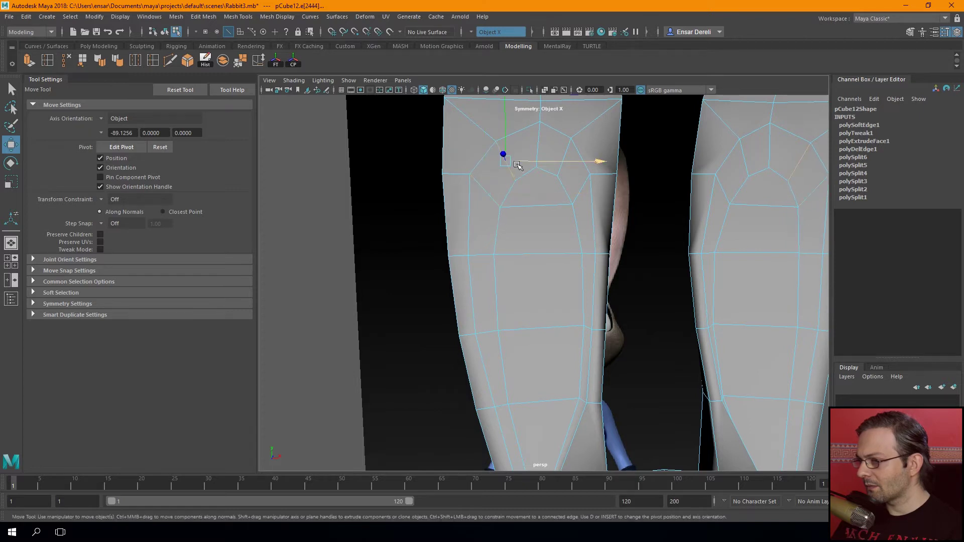
click(540, 149)
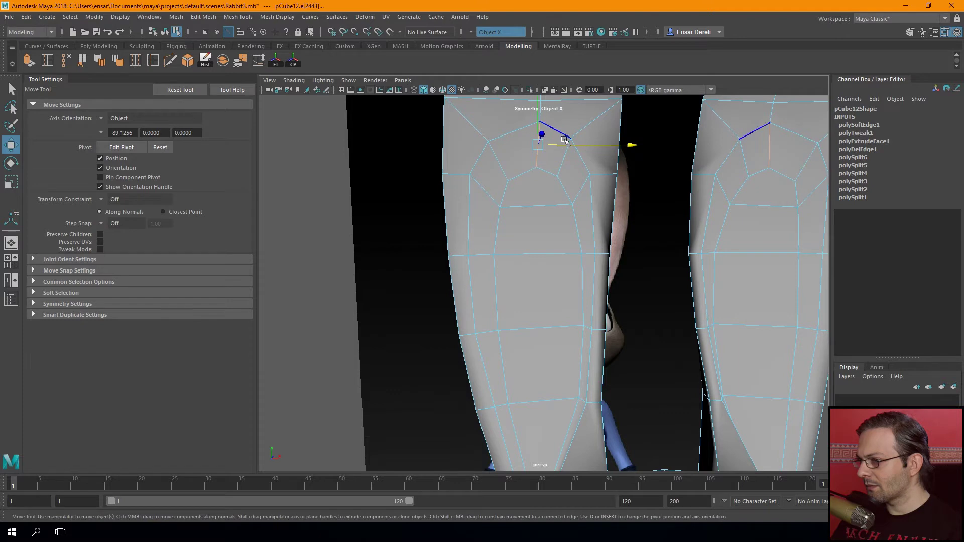
Return to object mode and clear the selection
key(F8)
scroll(431, 286, down, 2)
scroll(331, 295, down, 3)
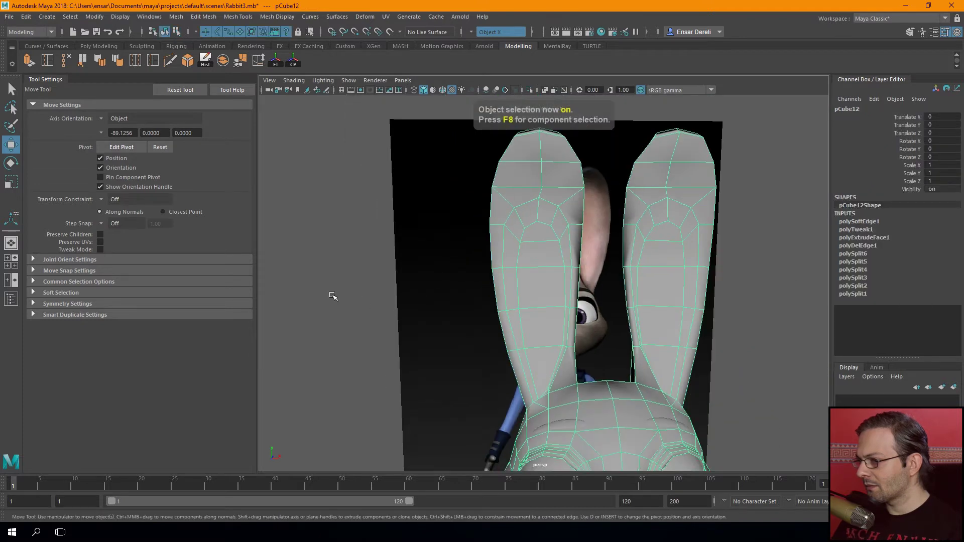
click(335, 299)
scroll(352, 311, down, 2)
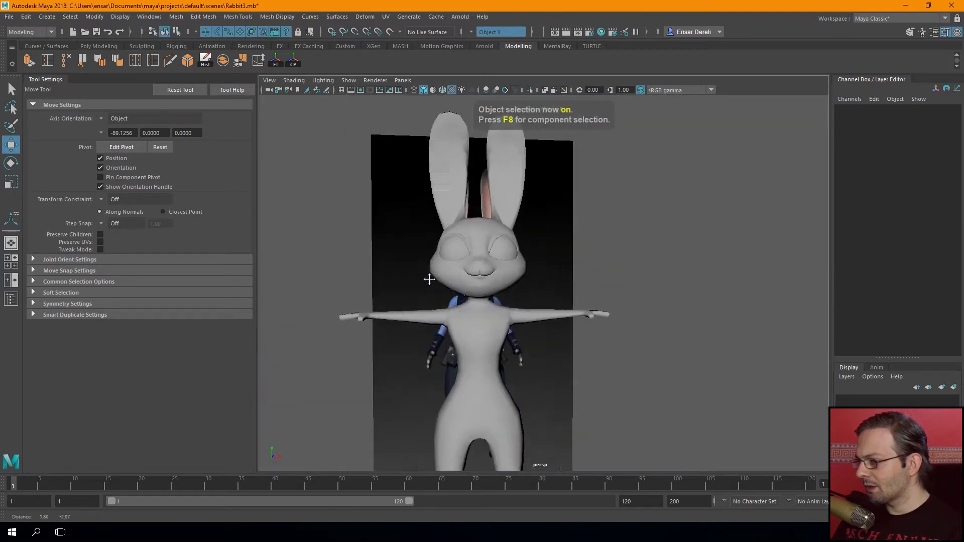
Orbit to the arm, select pCube12 and set Move Tool symmetry to Off
alt+drag(413, 361, 523, 116)
mouse_move(522, 116)
alt+right_down()
mouse_move(690, 436)
mouse_move(693, 420)
alt+right_up()
mouse_move(693, 420)
alt+mouse_down()
mouse_move(560, 329)
mouse_move(542, 323)
mouse_move(568, 351)
mouse_move(512, 327)
mouse_move(570, 342)
mouse_move(534, 273)
mouse_move(588, 267)
alt+mouse_up()
click(552, 322)
Choose Multi-Cut and zoom in on the hand's fingers
mouse_move(588, 267)
alt+right_down()
mouse_move(549, 247)
mouse_move(544, 258)
mouse_move(576, 263)
alt+right_up()
alt+middle_drag(577, 264, 496, 209)
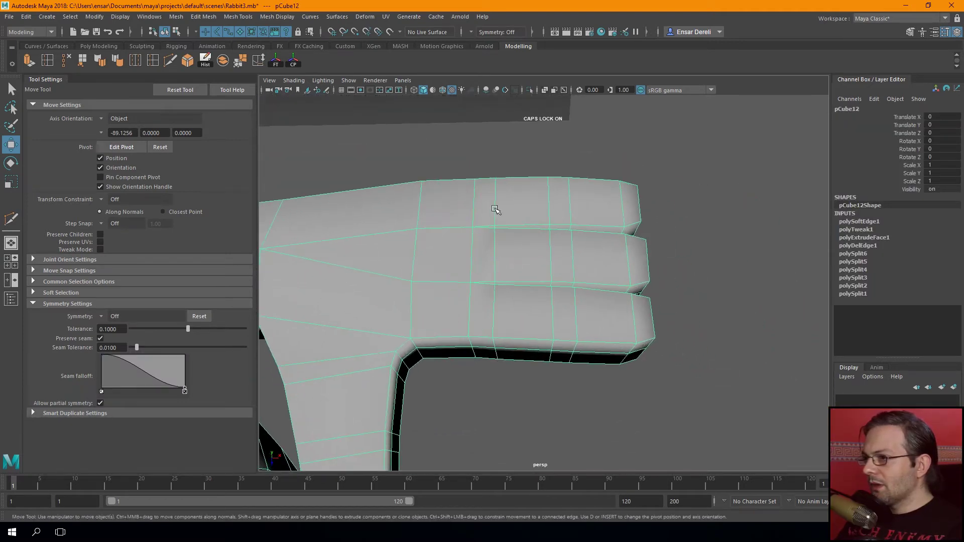
click(170, 60)
mouse_move(401, 271)
alt+mouse_down()
mouse_move(420, 267)
mouse_move(489, 317)
alt+mouse_up()
scroll(497, 325, up, 3)
scroll(497, 329, up, 3)
alt+middle_drag(497, 331, 498, 335)
scroll(497, 336, up, 2)
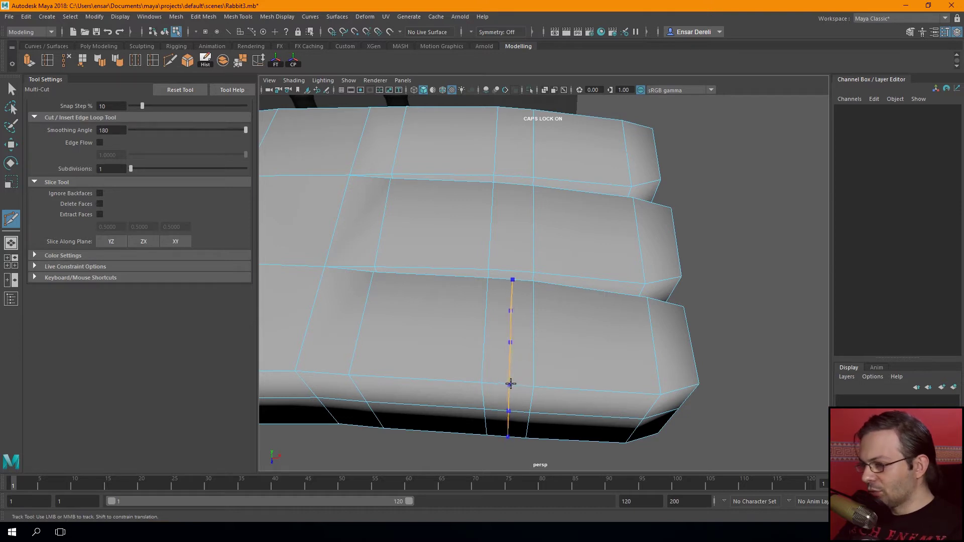
Cut new edge loops across the fingers and thumb with Multi-Cut, then exit the tool
alt+drag(493, 368, 530, 366)
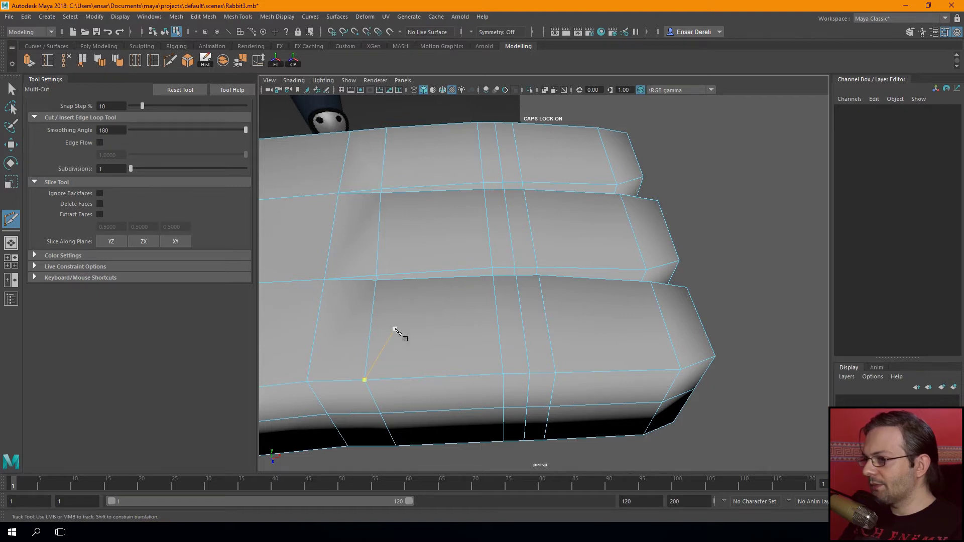
alt+drag(395, 330, 441, 400)
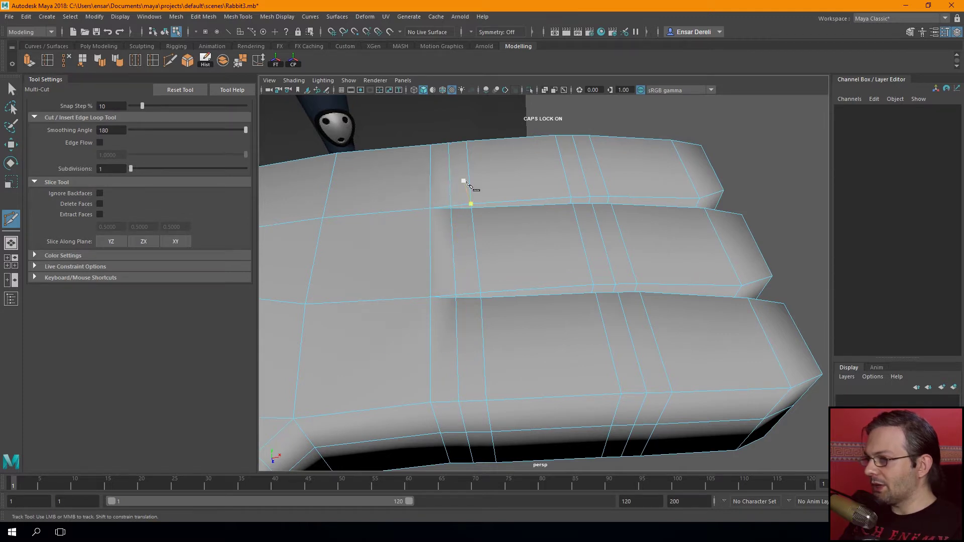
scroll(477, 191, down, 5)
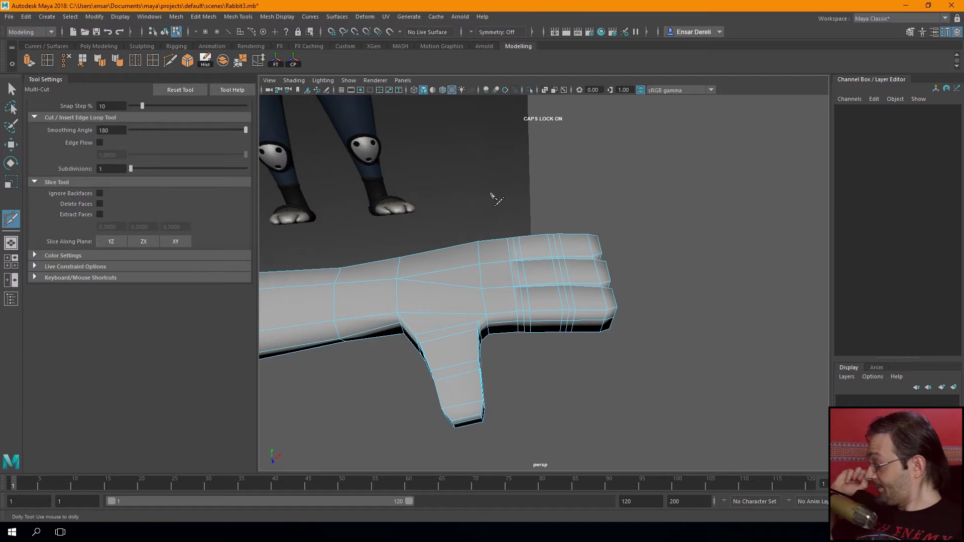
scroll(452, 321, up, 5)
mouse_move(452, 321)
alt+mouse_down()
mouse_move(543, 305)
mouse_move(632, 330)
mouse_move(501, 328)
mouse_move(512, 333)
mouse_move(445, 318)
mouse_move(523, 275)
mouse_move(500, 323)
mouse_move(517, 331)
mouse_move(506, 312)
mouse_move(522, 316)
mouse_move(488, 320)
alt+mouse_up()
key(q)
key(F8)
Inspect the arm and hand in smooth preview from several angles
scroll(489, 320, up, 3)
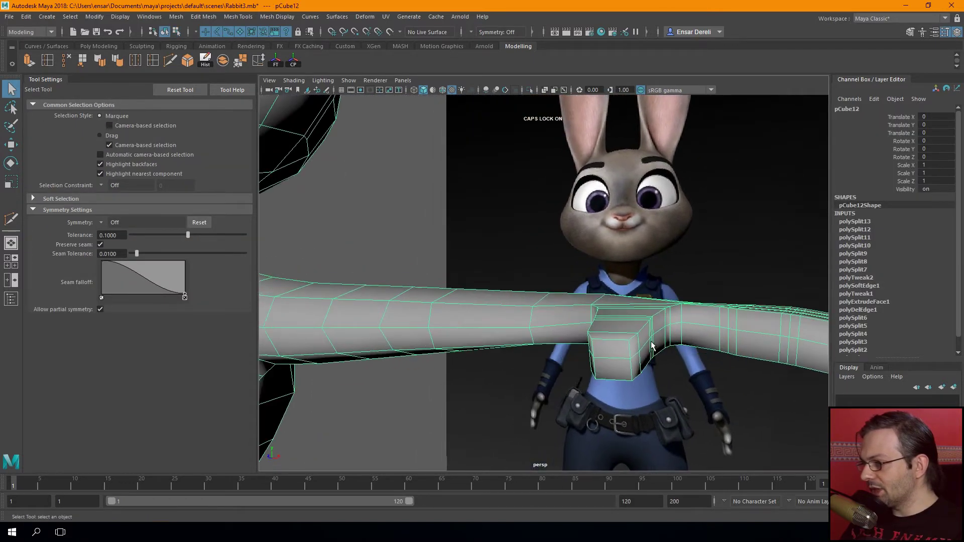
alt+middle_drag(489, 320, 348, 335)
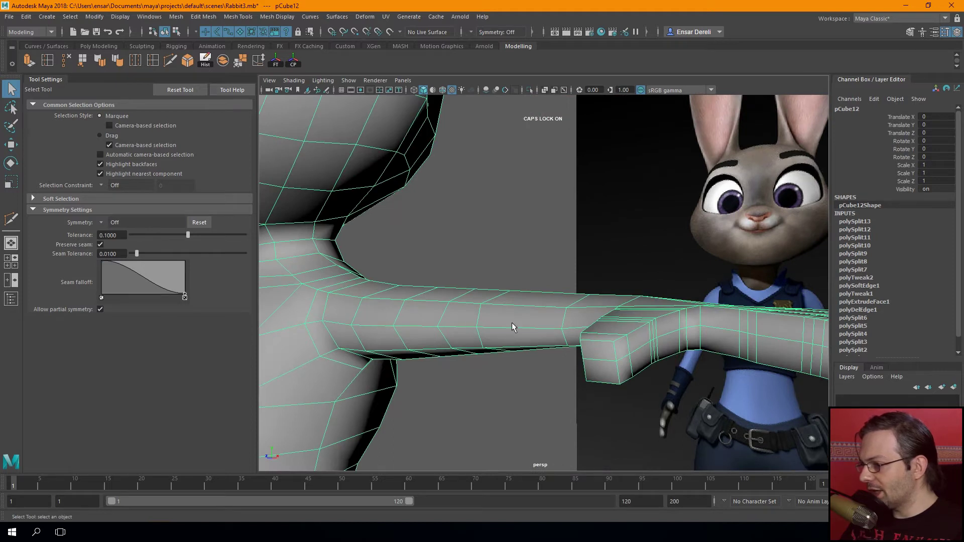
alt+drag(531, 327, 554, 318)
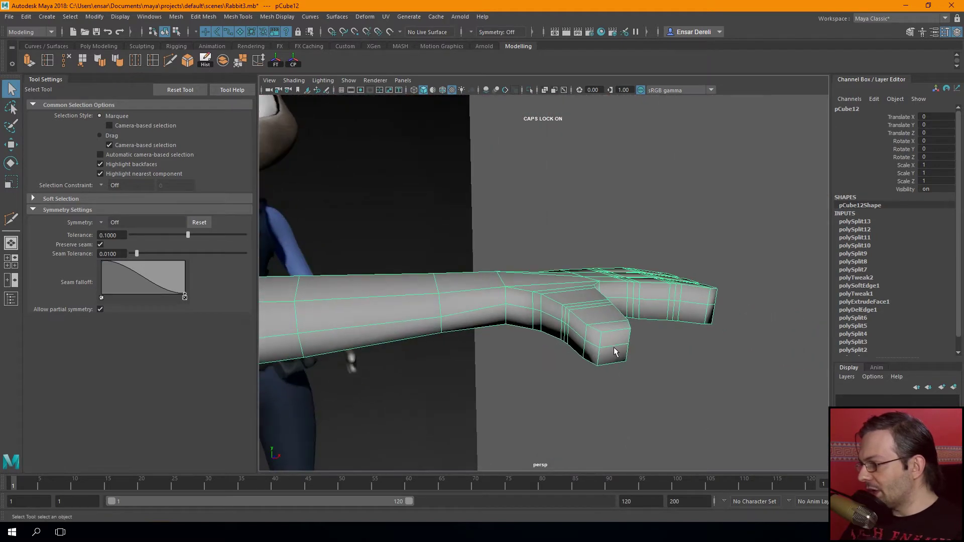
mouse_move(668, 300)
alt+mouse_down()
mouse_move(472, 288)
mouse_move(484, 291)
alt+mouse_up()
key(3)
mouse_move(587, 296)
alt+mouse_down()
mouse_move(459, 282)
mouse_move(471, 297)
mouse_move(538, 295)
mouse_move(607, 307)
alt+mouse_up()
Reselect the hand mesh, return to the blocky low-poly display and enter edge mode
click(424, 297)
click(607, 308)
scroll(607, 308, up, 2)
mouse_move(668, 314)
alt+mouse_down()
mouse_move(478, 318)
mouse_move(627, 338)
mouse_move(378, 334)
mouse_move(477, 311)
mouse_move(475, 297)
mouse_move(460, 301)
mouse_move(455, 288)
alt+mouse_up()
click(472, 332)
click(432, 327)
key(1)
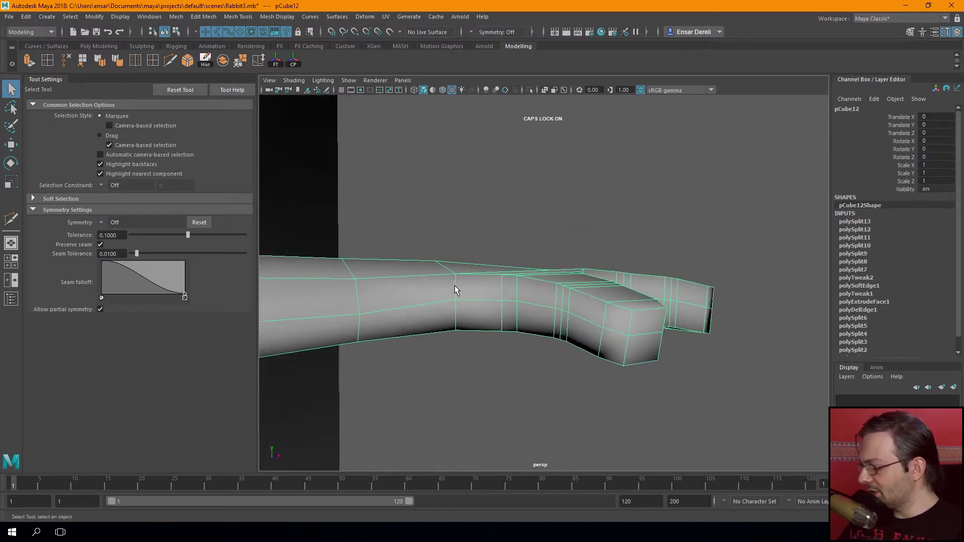
key(F10)
Select the edge loop along the arm and delete it (polyDelEdge2)
click(428, 304)
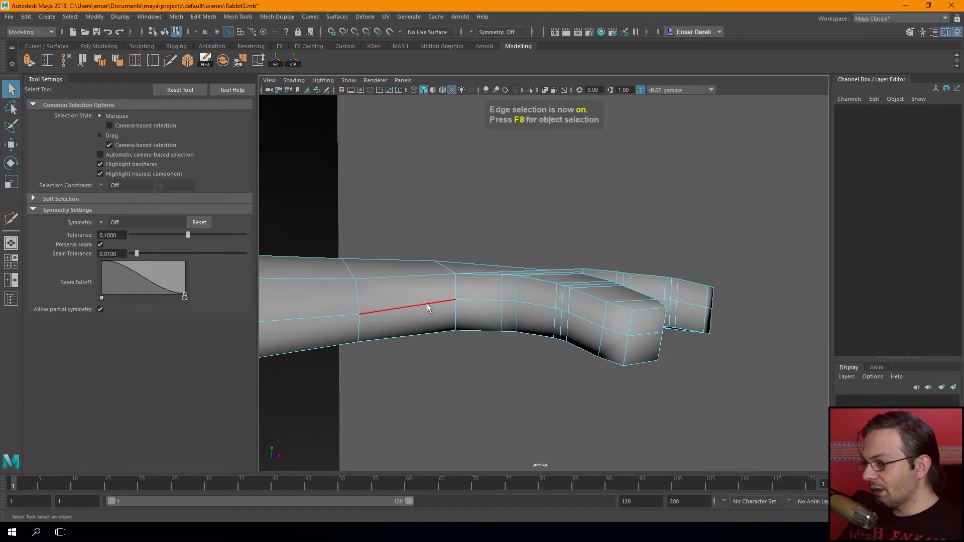
click(426, 303)
alt+drag(426, 303, 585, 312)
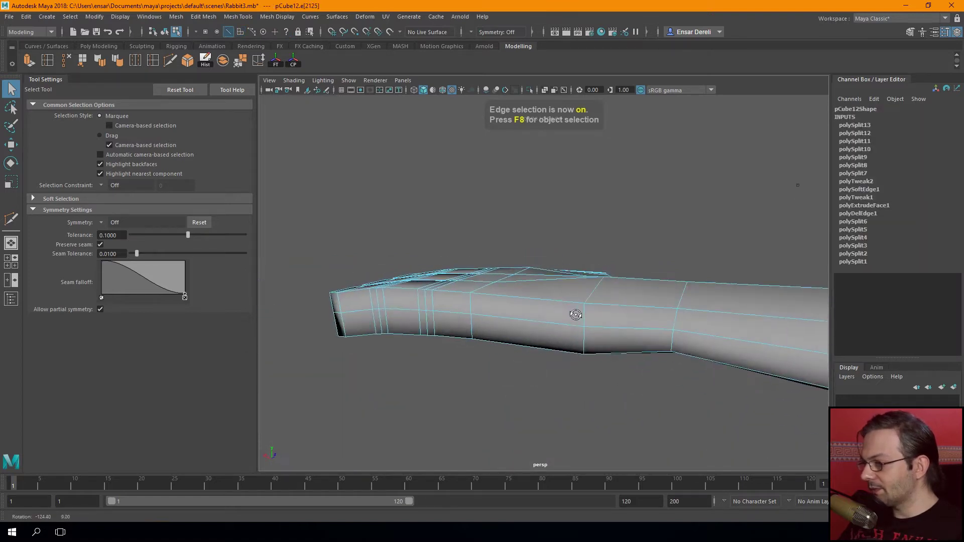
double_click(628, 322)
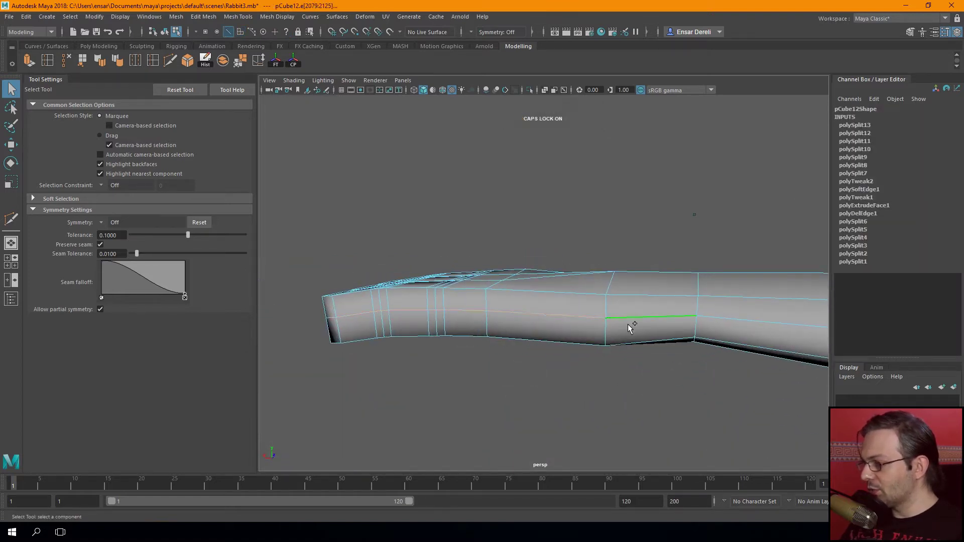
alt+drag(497, 366, 722, 362)
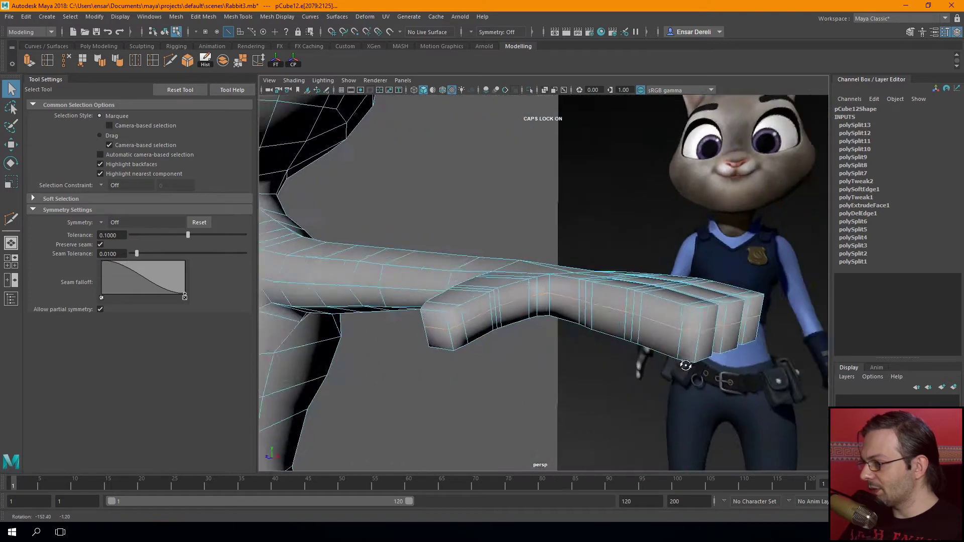
key(ctrl+Delete)
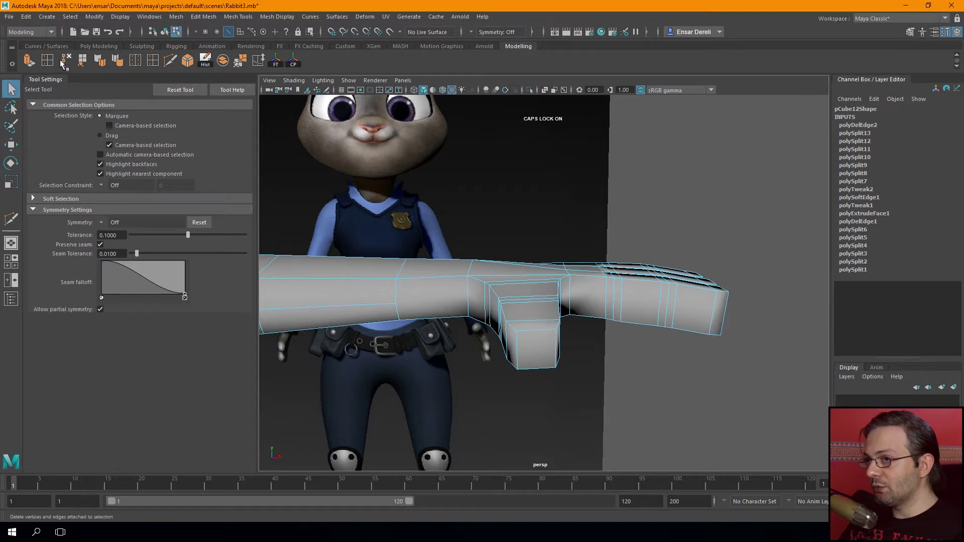
Preview the hand smoothed with its low-poly cage displayed around the fingers
alt+drag(557, 275, 463, 284)
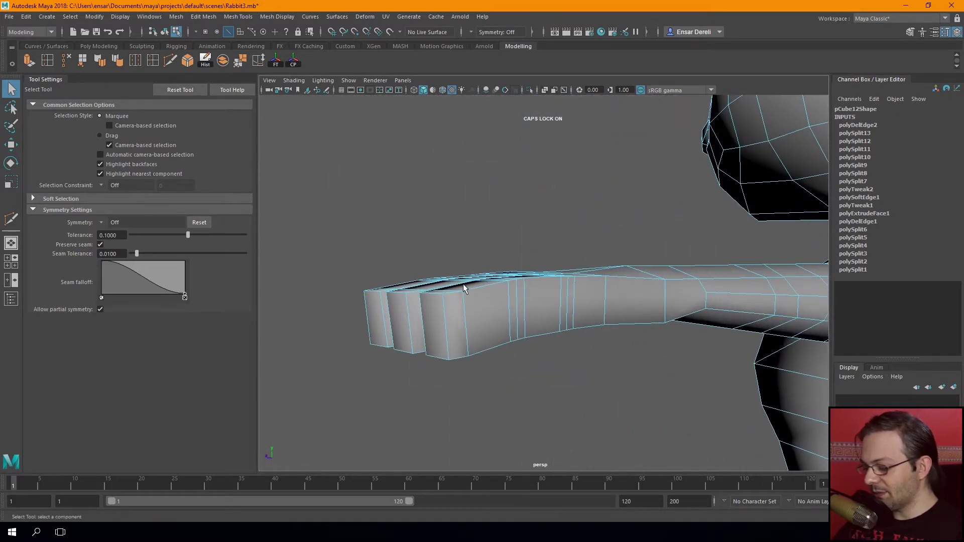
key(3)
click(349, 248)
scroll(346, 264, down, 3)
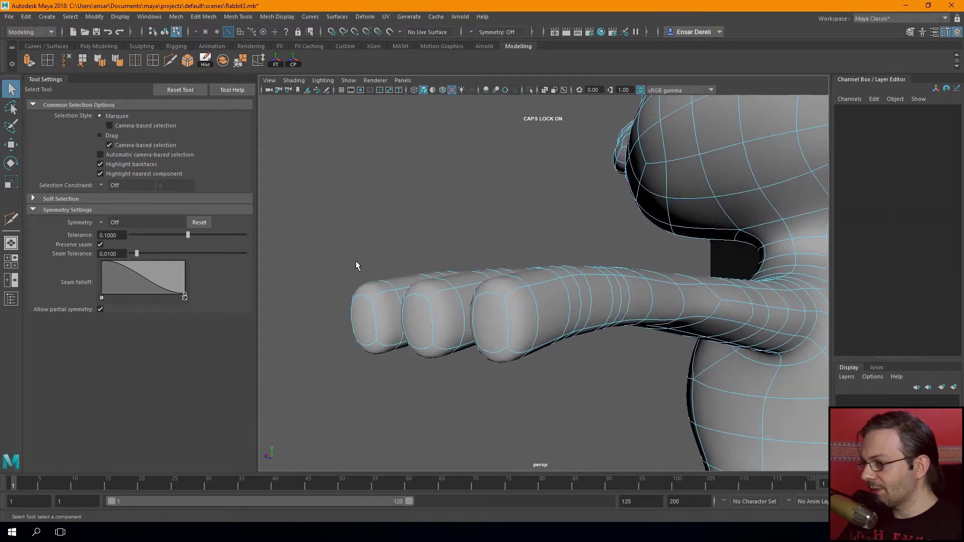
key(F8)
mouse_move(354, 224)
alt+mouse_down()
mouse_move(398, 236)
mouse_move(503, 236)
mouse_move(370, 230)
mouse_move(498, 315)
mouse_move(493, 325)
mouse_move(517, 354)
alt+mouse_up()
click(454, 294)
key(2)
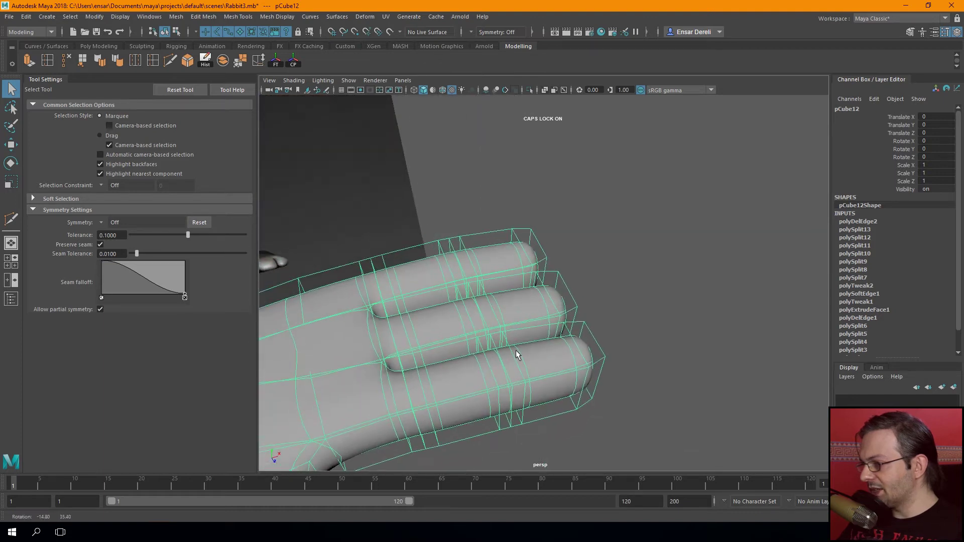
Marquee-select the bottom-corner vertices at the fingertip
mouse_move(526, 301)
alt+mouse_down()
mouse_move(462, 267)
mouse_move(537, 296)
mouse_move(506, 290)
alt+mouse_up()
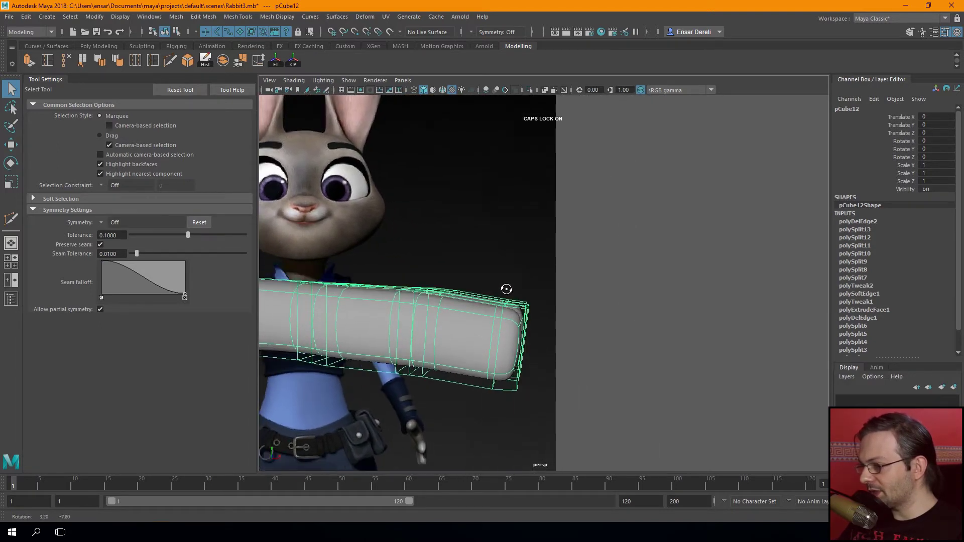
key(F9)
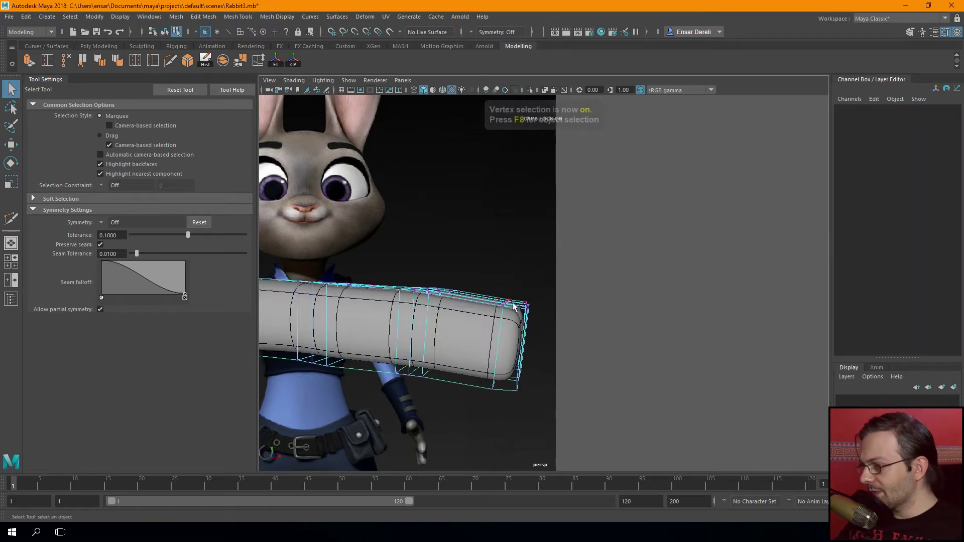
mouse_move(544, 309)
mouse_down()
mouse_move(580, 344)
mouse_move(547, 309)
mouse_up()
alt+drag(541, 355, 522, 341)
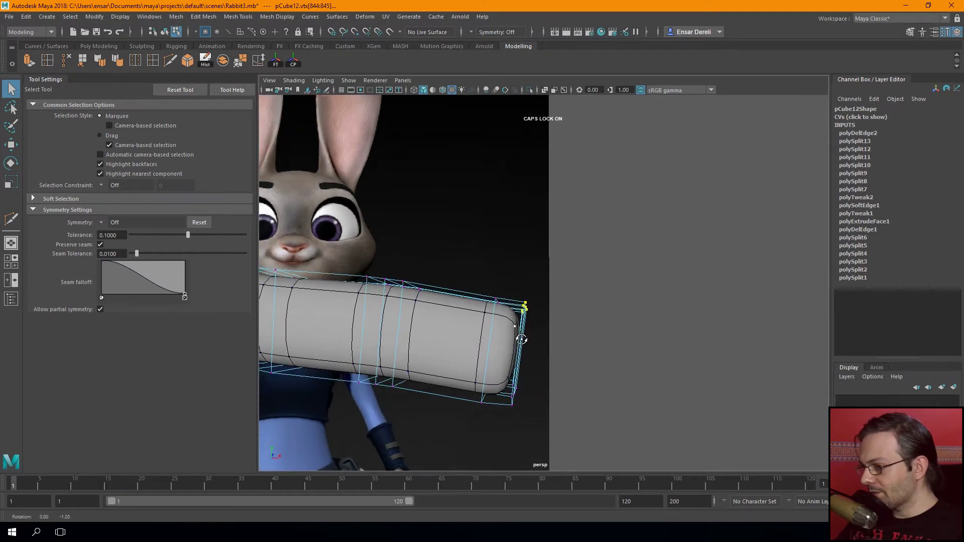
mouse_move(515, 390)
mouse_down()
mouse_move(500, 408)
mouse_move(517, 402)
mouse_up()
Frame and check the selected fingertip vertices in the front view
key(space)
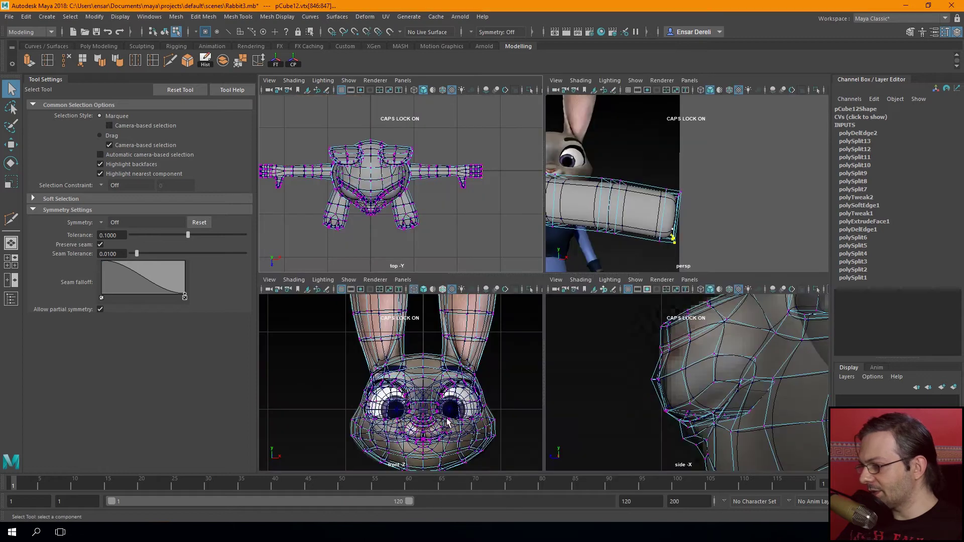
key(space)
key(f)
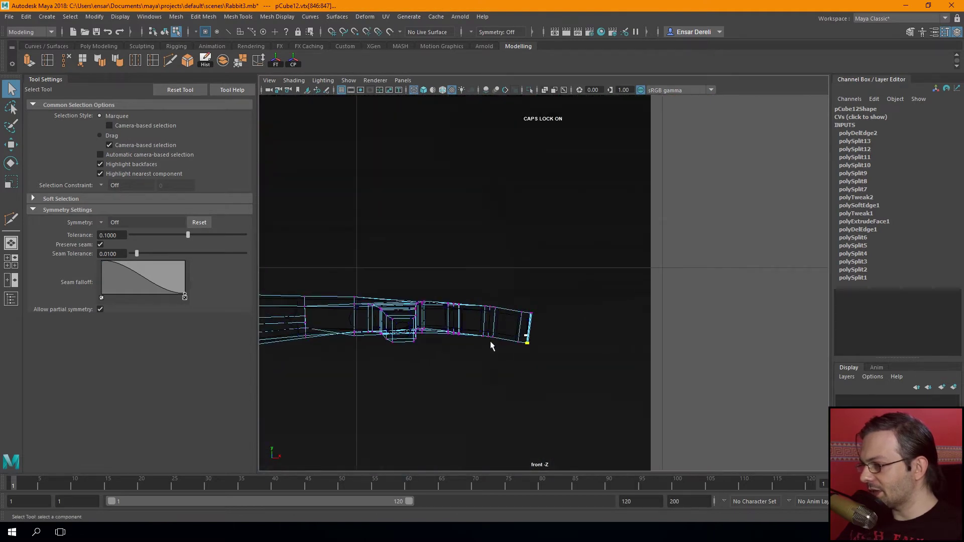
scroll(490, 345, up, 2)
scroll(507, 315, up, 2)
scroll(505, 337, up, 2)
scroll(535, 376, up, 2)
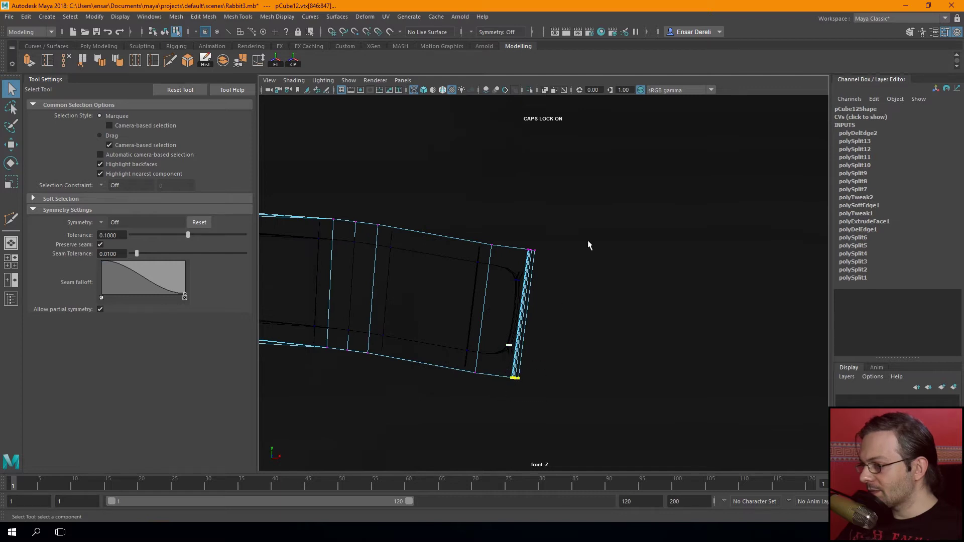
key(space)
key(space)
Move the fingertip vertices to reshape the finger end, then return to object mode
key(w)
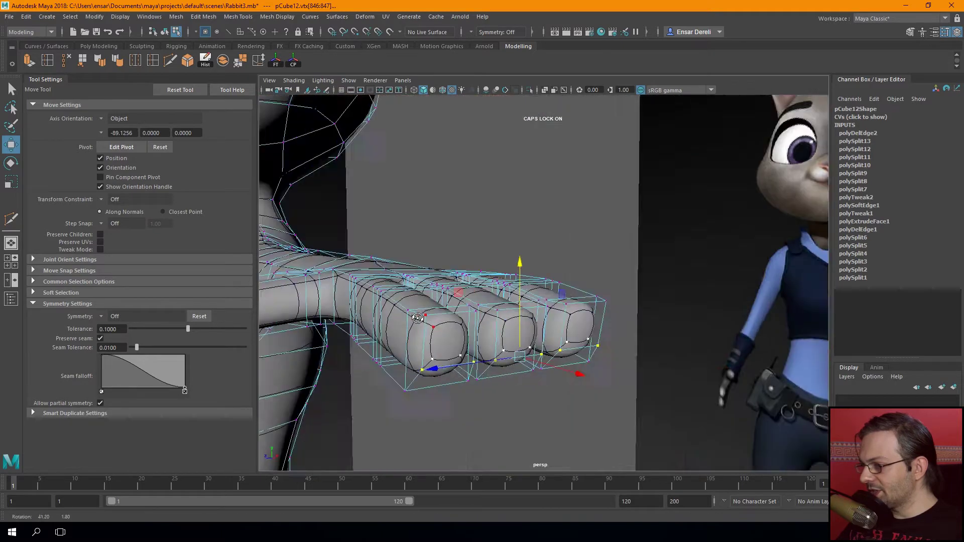
mouse_move(510, 282)
alt+mouse_down()
mouse_move(371, 309)
mouse_move(534, 340)
mouse_move(729, 334)
alt+mouse_up()
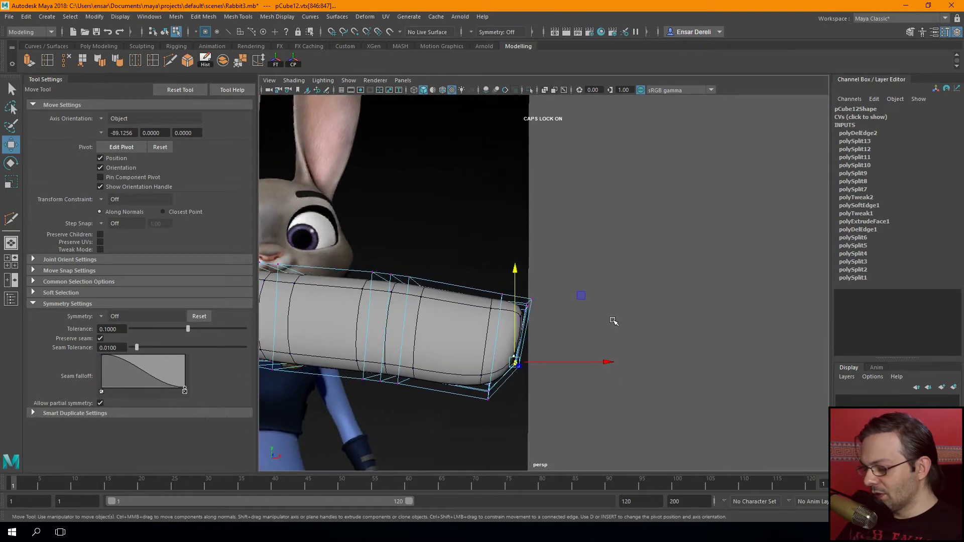
mouse_move(632, 343)
alt+mouse_down()
mouse_move(571, 286)
mouse_move(515, 296)
alt+mouse_up()
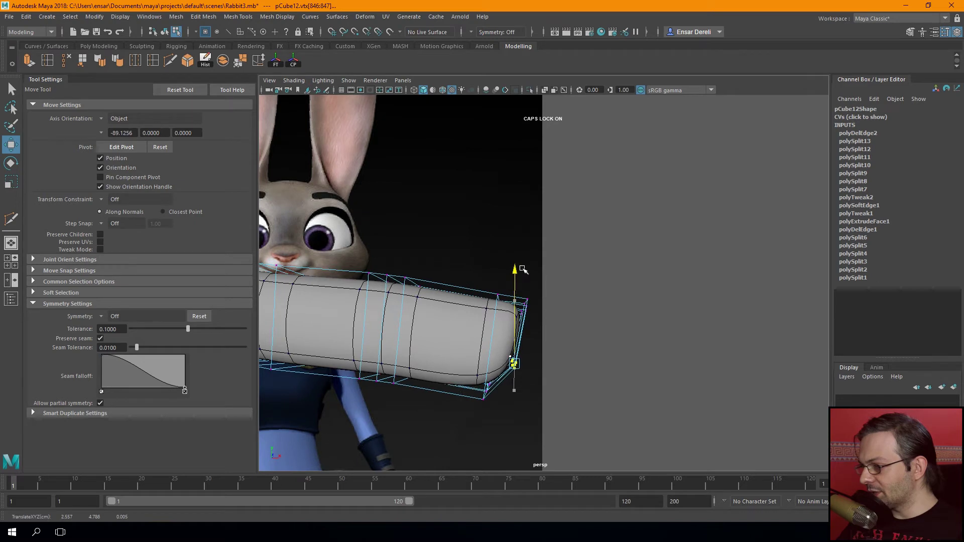
alt+drag(532, 274, 430, 312)
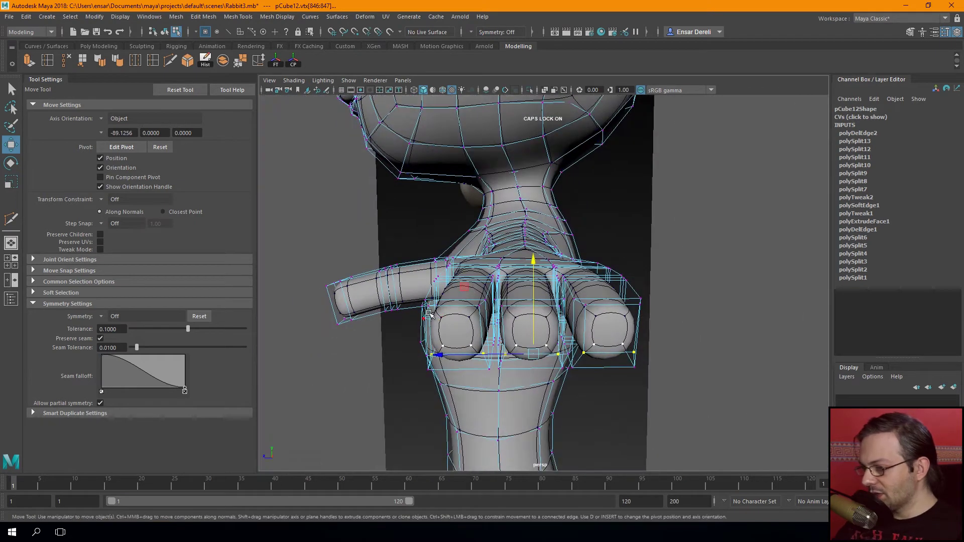
key(F8)
click(323, 378)
mouse_move(323, 378)
alt+mouse_down()
mouse_move(494, 349)
mouse_move(398, 355)
alt+mouse_up()
key(Caps_Lock)
Scale down the first fingertip's end face on the unsmoothed hand cage
click(398, 355)
alt+middle_drag(398, 355, 414, 328)
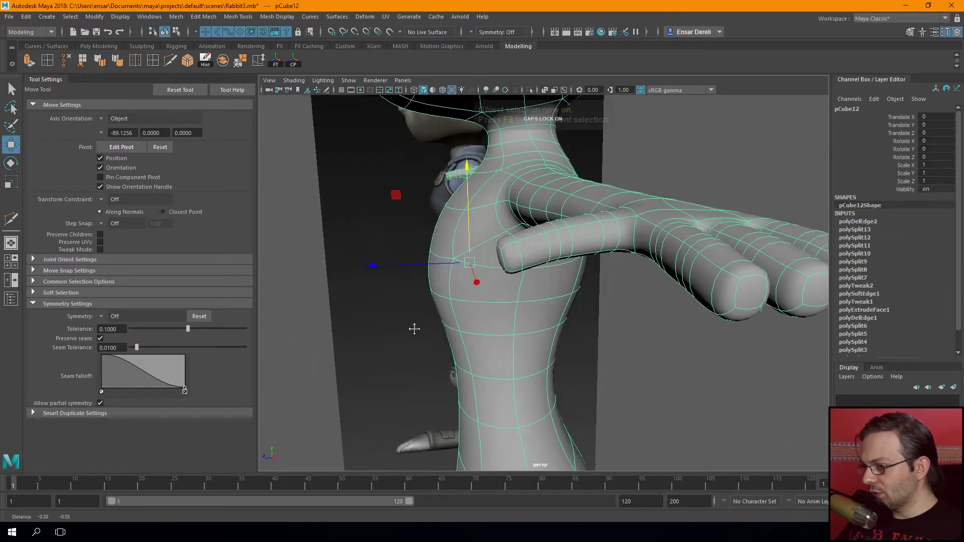
alt+drag(414, 329, 440, 345)
key(1)
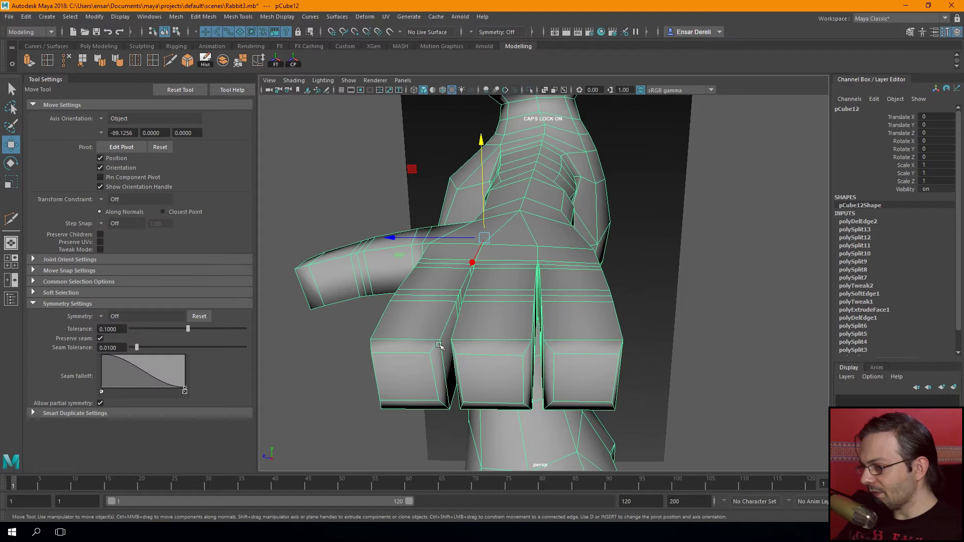
key(F11)
click(439, 346)
alt+drag(438, 345, 442, 348)
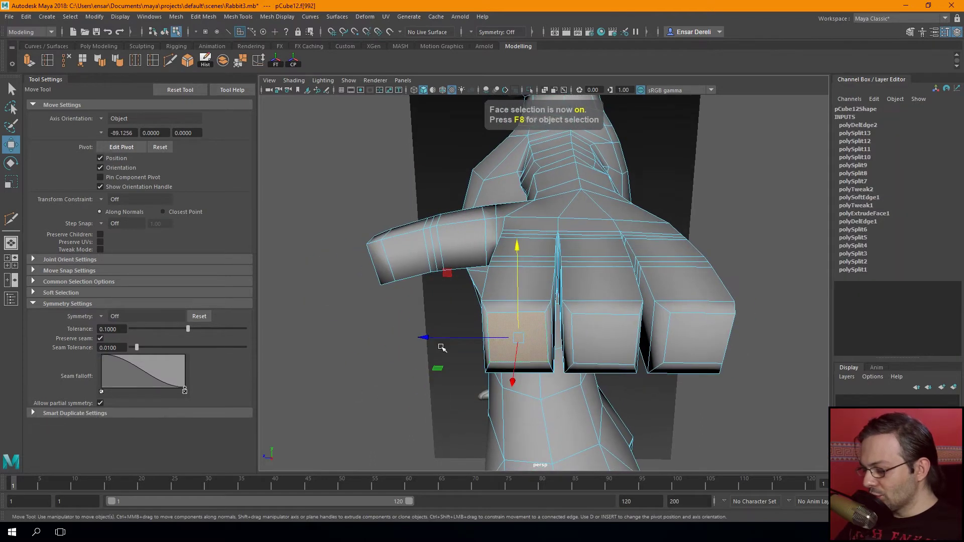
key(r)
drag(518, 336, 445, 341)
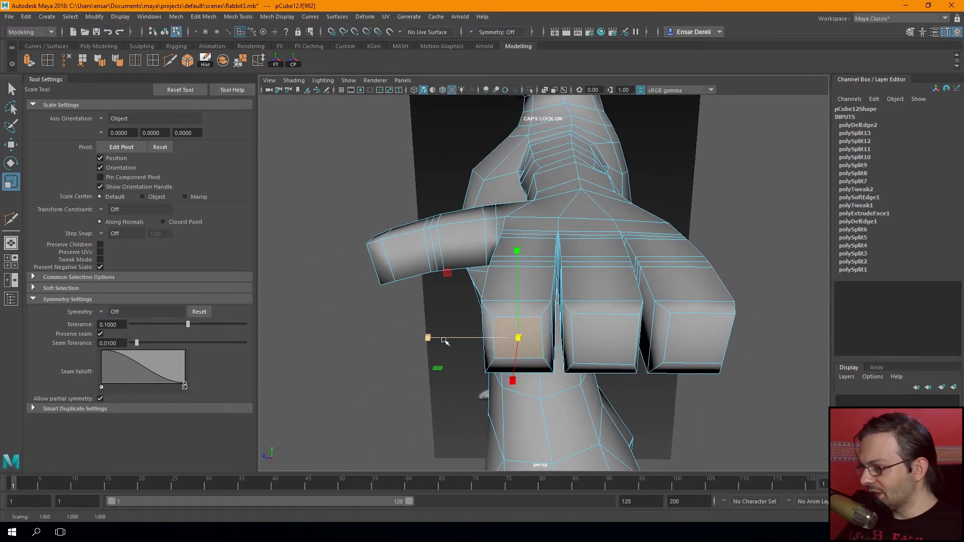
Shrink the middle fingertip's end face and push the remaining fingertip faces outward
click(616, 328)
alt+drag(616, 327, 558, 316)
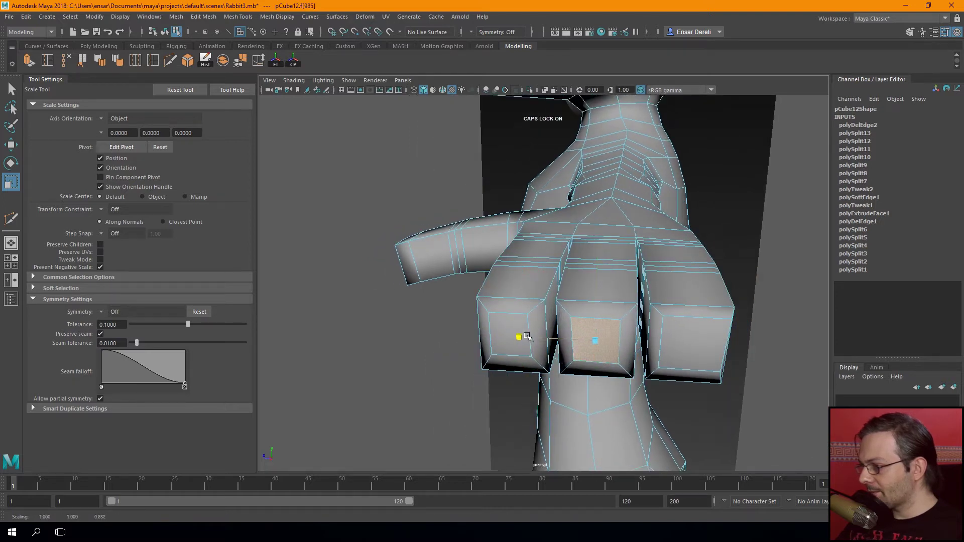
click(695, 337)
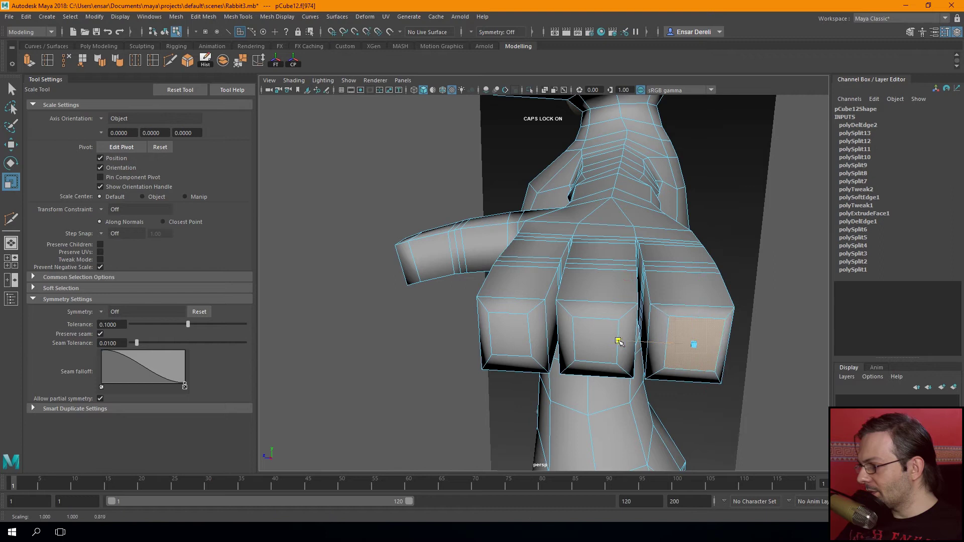
shift+click(507, 335)
key(w)
mouse_move(507, 335)
alt+mouse_down()
mouse_move(581, 324)
mouse_move(582, 270)
alt+mouse_up()
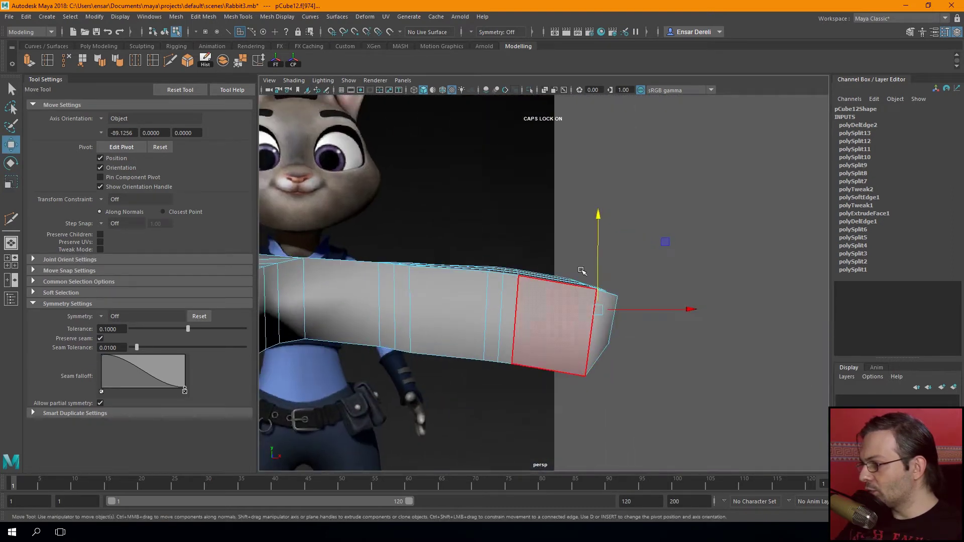
mouse_move(602, 228)
alt+mouse_down()
mouse_move(661, 318)
mouse_move(676, 312)
mouse_move(653, 226)
mouse_move(630, 200)
mouse_move(574, 200)
mouse_move(484, 236)
mouse_move(544, 266)
mouse_move(706, 261)
mouse_move(729, 298)
mouse_move(688, 250)
mouse_move(555, 337)
alt+mouse_up()
key(F8)
key(Caps_Lock)
click(560, 342)
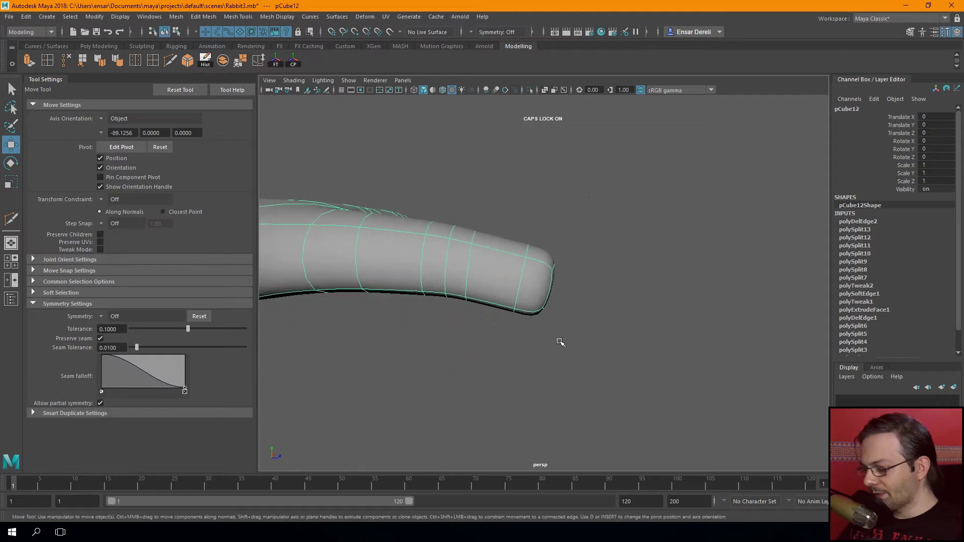
Raise the vertex at the finger tip slightly, checking it in smooth preview
key(1)
key(F8)
alt+drag(546, 261, 532, 246)
drag(545, 279, 533, 251)
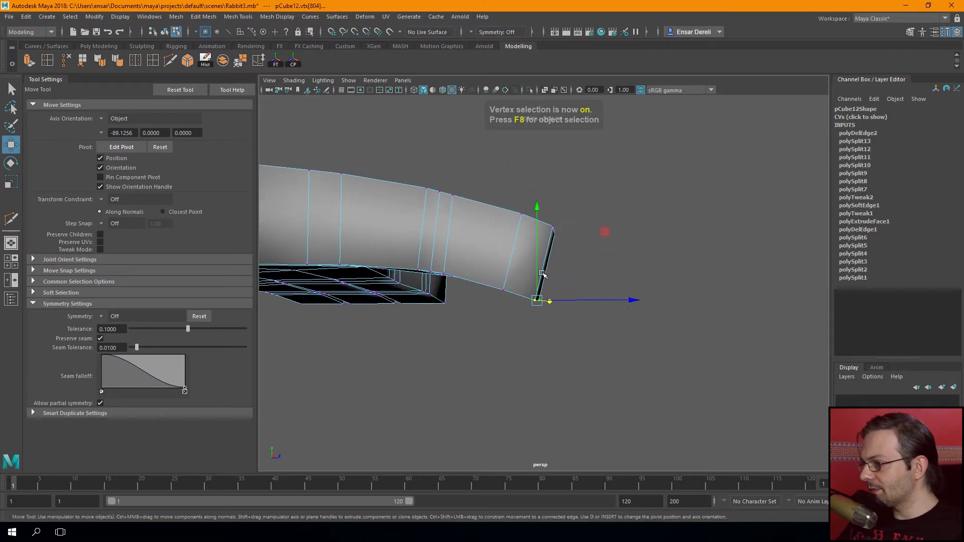
key(3)
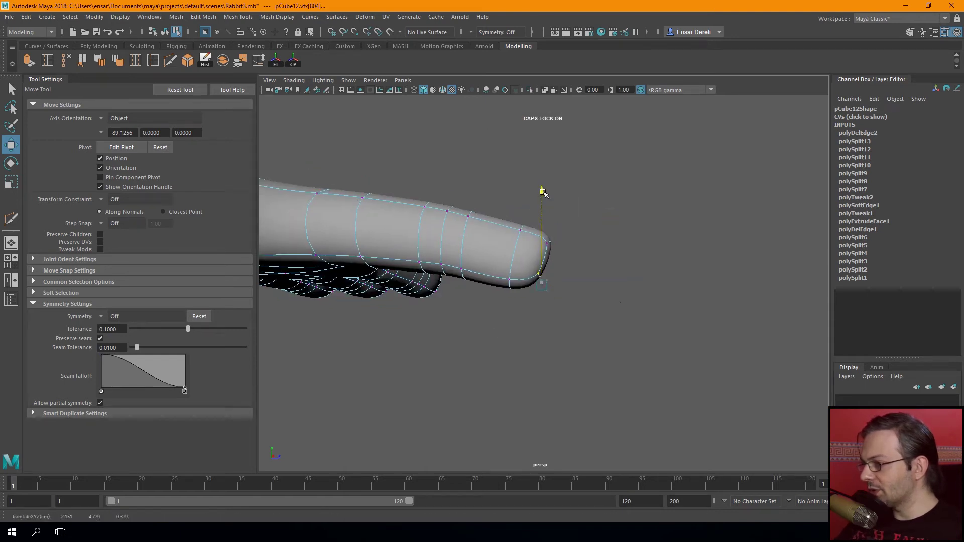
alt+drag(555, 188, 492, 284)
key(2)
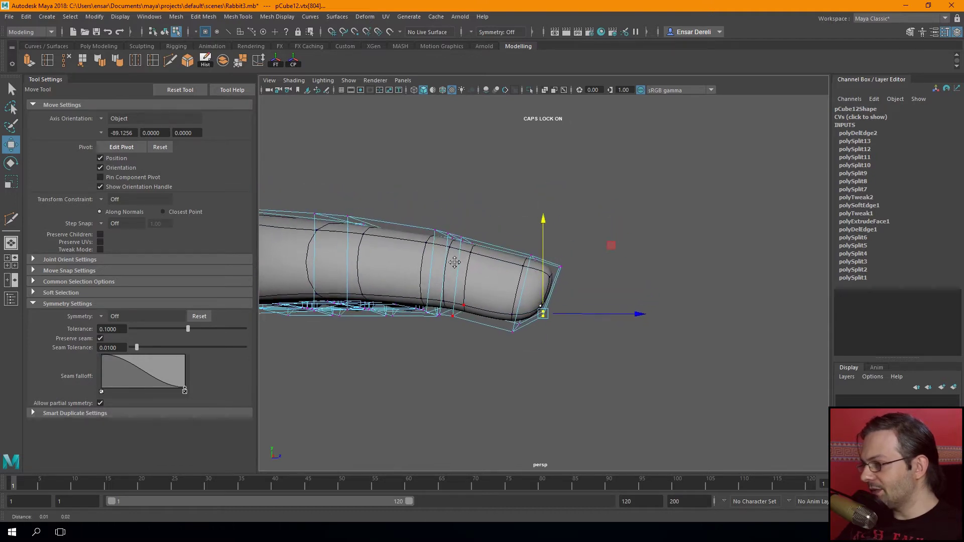
drag(539, 229, 605, 262)
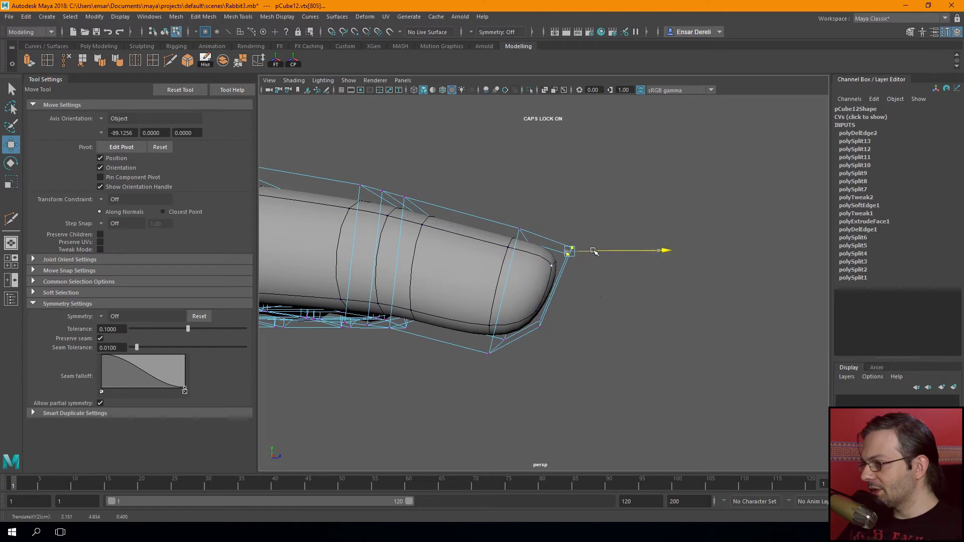
alt+drag(531, 199, 507, 281)
Scale and reposition the finger's tip face into a tapered, rounded point
key(F11)
click(508, 311)
mouse_move(512, 327)
alt+mouse_down()
mouse_move(536, 321)
mouse_move(418, 333)
mouse_move(605, 293)
alt+mouse_up()
key(Caps_Lock)
key(r)
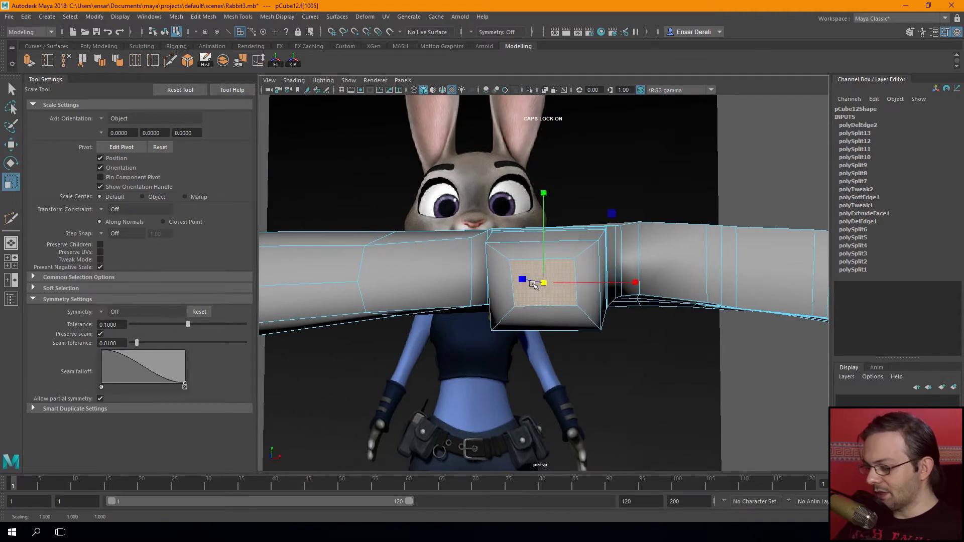
key(w)
alt+drag(542, 211, 687, 218)
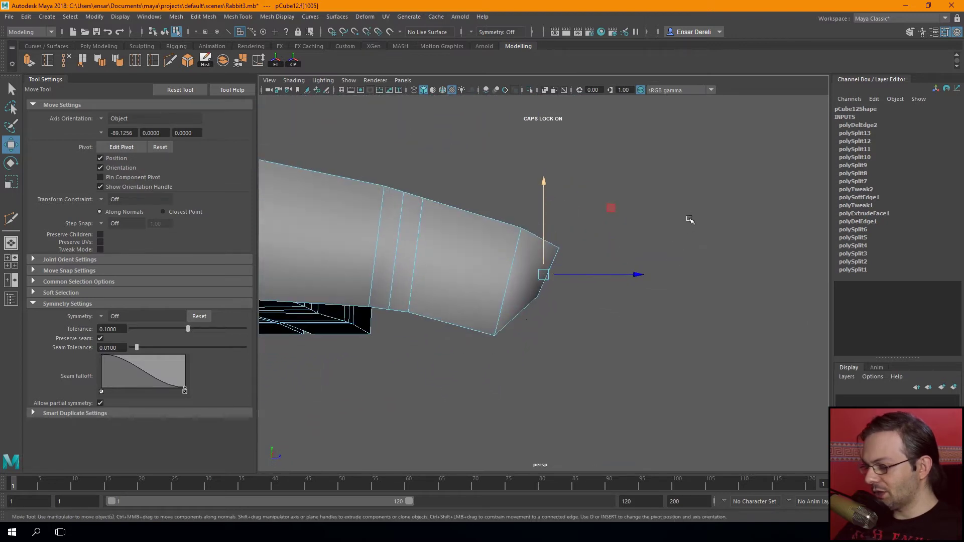
key(3)
key(F8)
mouse_move(549, 377)
alt+mouse_down()
mouse_move(565, 328)
mouse_move(535, 353)
mouse_move(469, 378)
mouse_move(465, 396)
mouse_move(512, 319)
mouse_move(502, 267)
mouse_move(461, 271)
alt+mouse_up()
Rotate the thumb's vertices further downward and shift them up and right in top view
click(462, 272)
key(space)
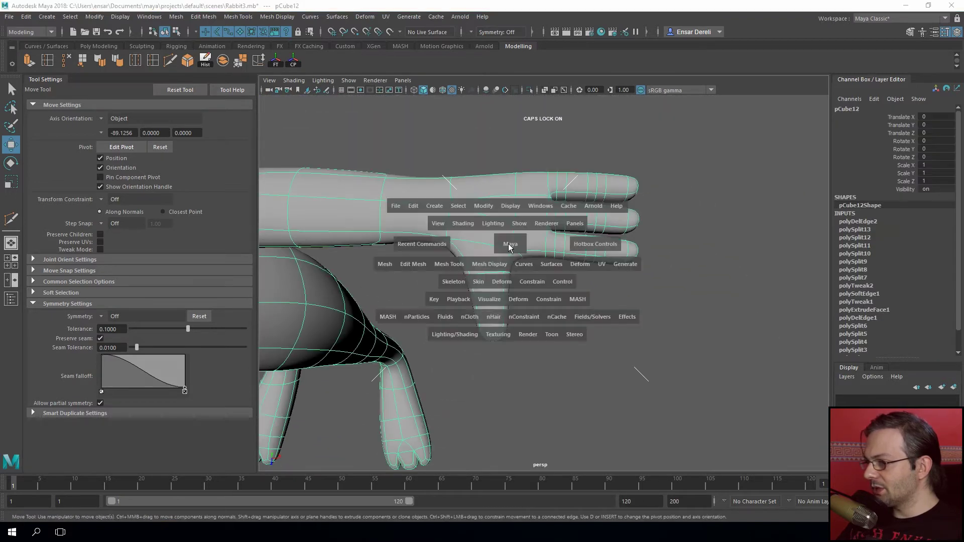
key(space)
key(F9)
scroll(499, 311, up, 5)
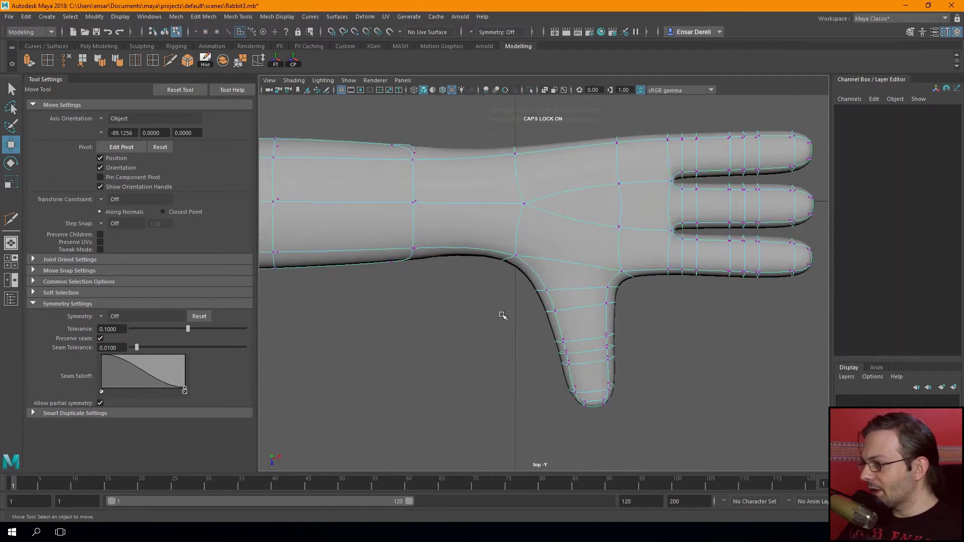
key(1)
alt+middle_drag(507, 322, 447, 291)
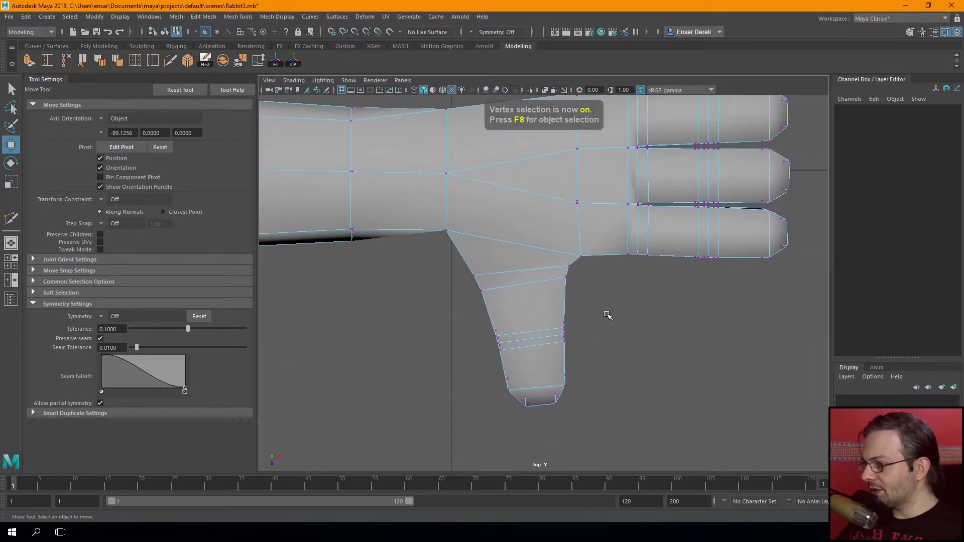
drag(606, 306, 477, 419)
key(e)
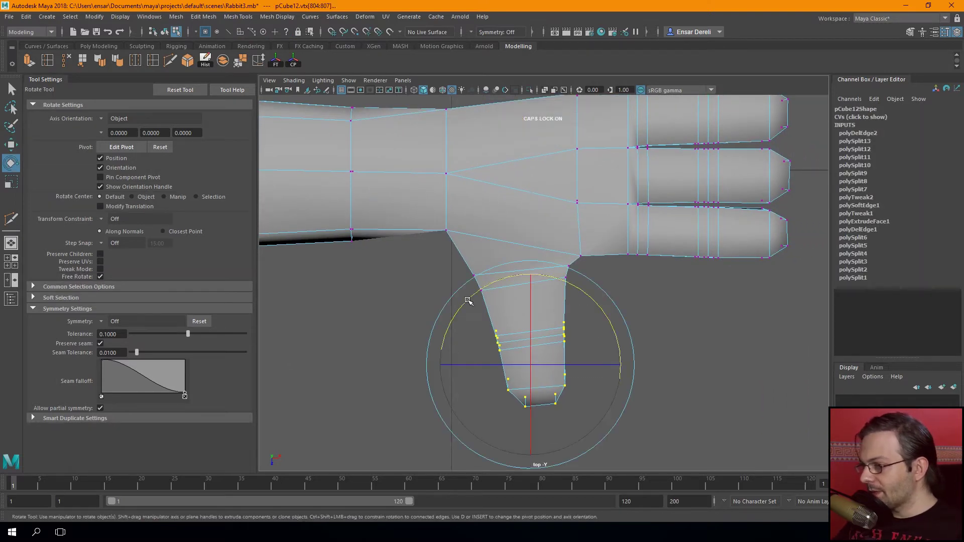
drag(463, 324, 456, 342)
key(w)
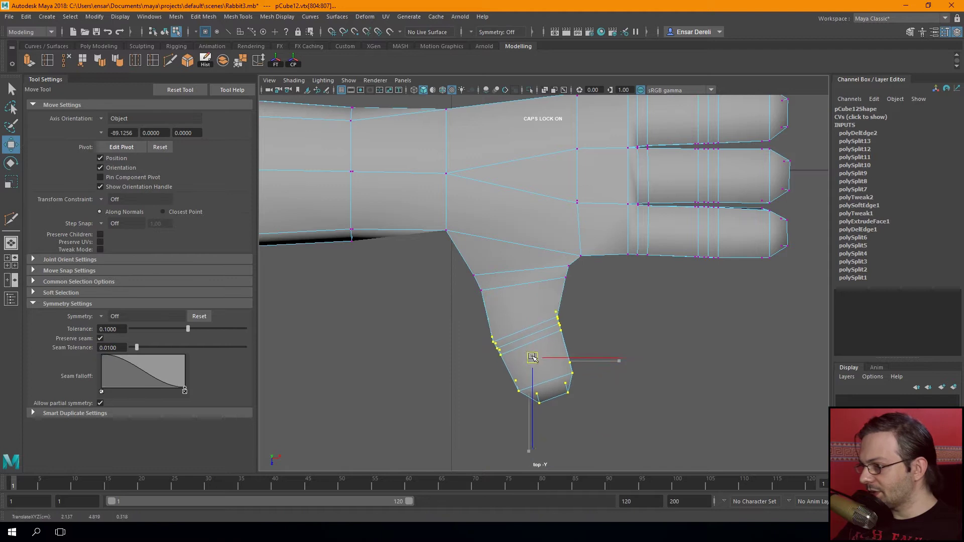
drag(538, 362, 545, 345)
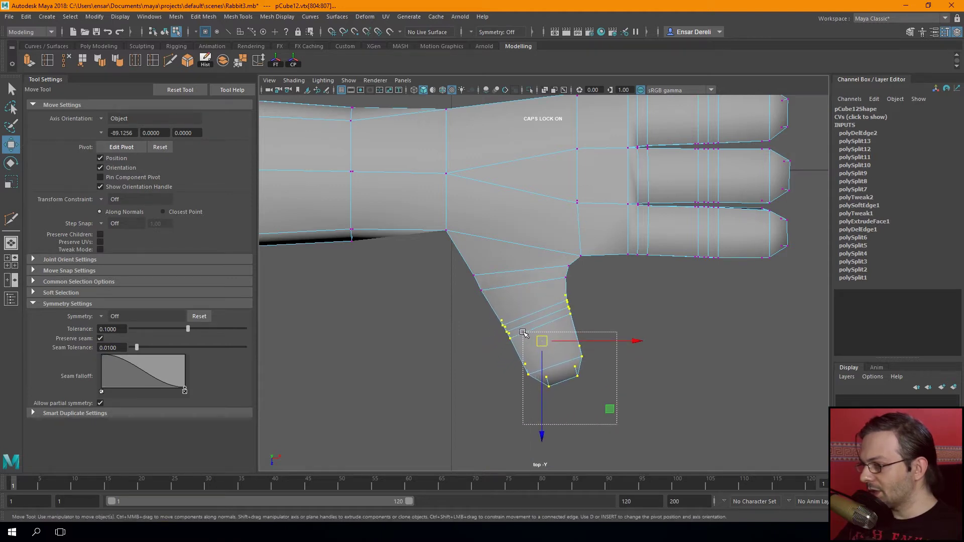
Raise the thumb-tip vertices and nudge the thumb's left-side vertices right and up
drag(546, 372, 553, 364)
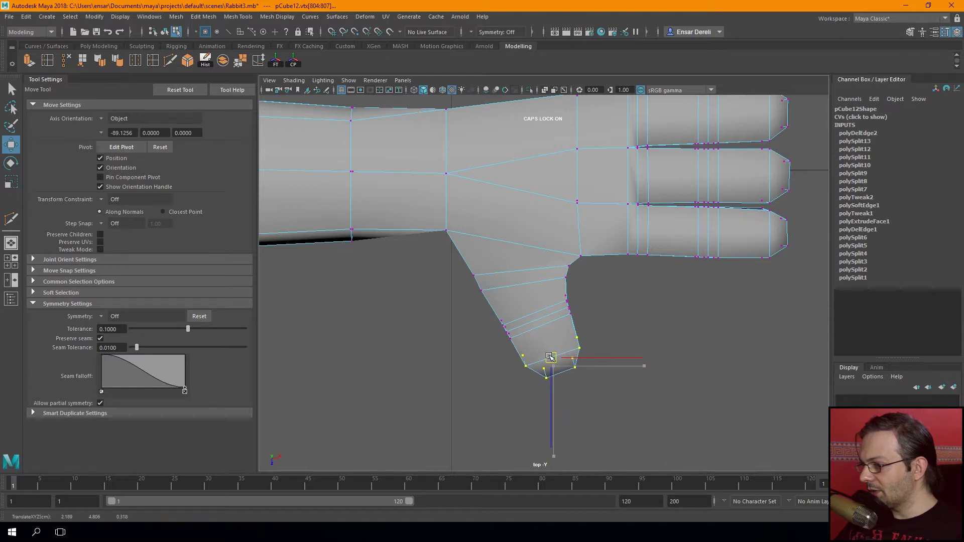
alt+middle_drag(469, 328, 427, 304)
drag(521, 391, 521, 390)
drag(477, 330, 482, 327)
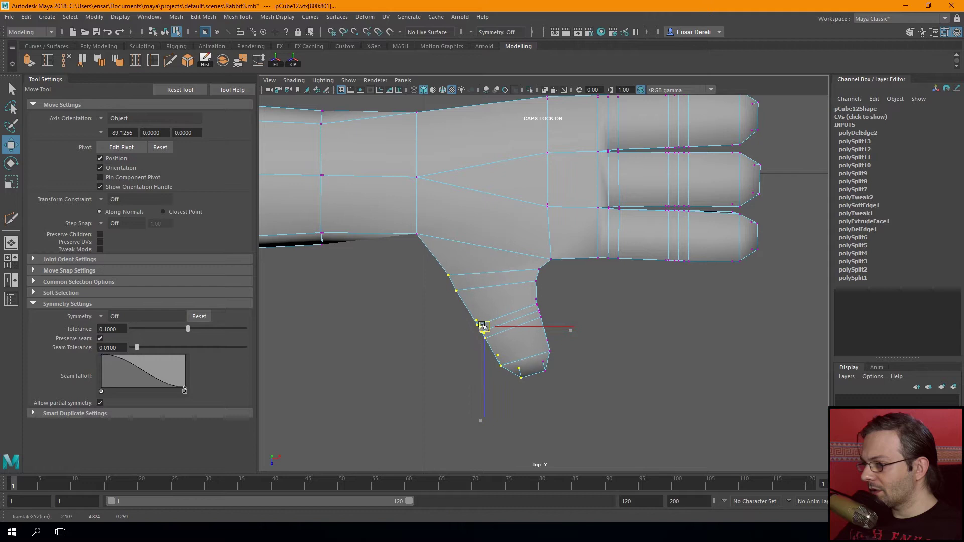
scroll(482, 327, down, 2)
scroll(452, 346, down, 3)
Lower the top fingertip's vertices slightly along the vertical axis
scroll(427, 361, up, 1)
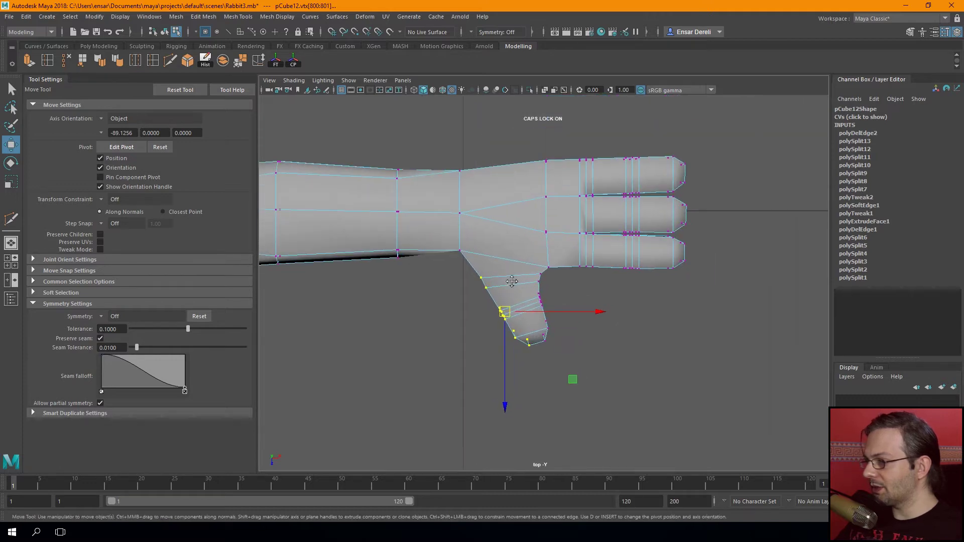
scroll(419, 366, up, 2)
key(3)
scroll(437, 347, up, 2)
scroll(434, 334, up, 1)
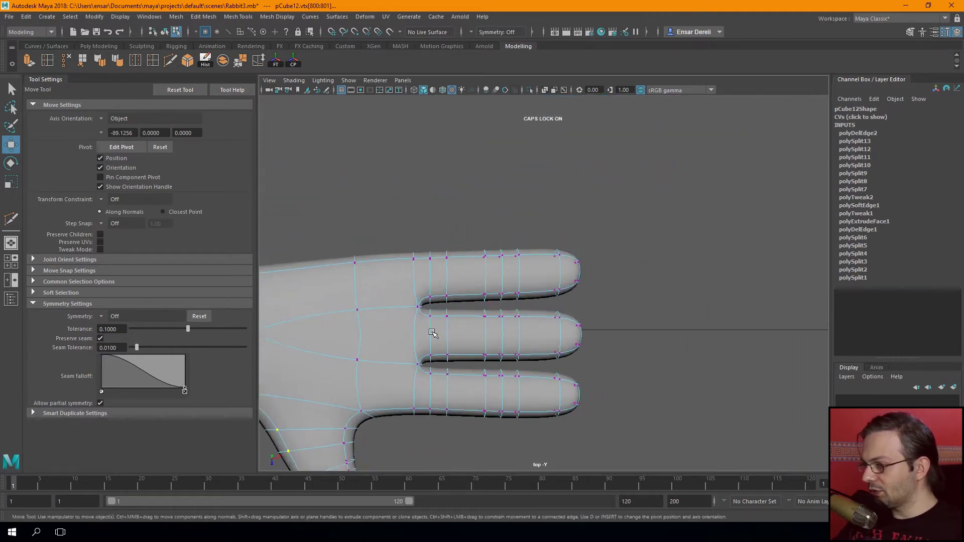
scroll(477, 274, up, 1)
scroll(502, 281, up, 2)
drag(694, 152, 431, 215)
key(1)
click(561, 234)
drag(562, 235, 561, 236)
Pull the top fingertip slightly left and nudge the bottom fingertip sideways
alt+middle_drag(632, 241, 550, 255)
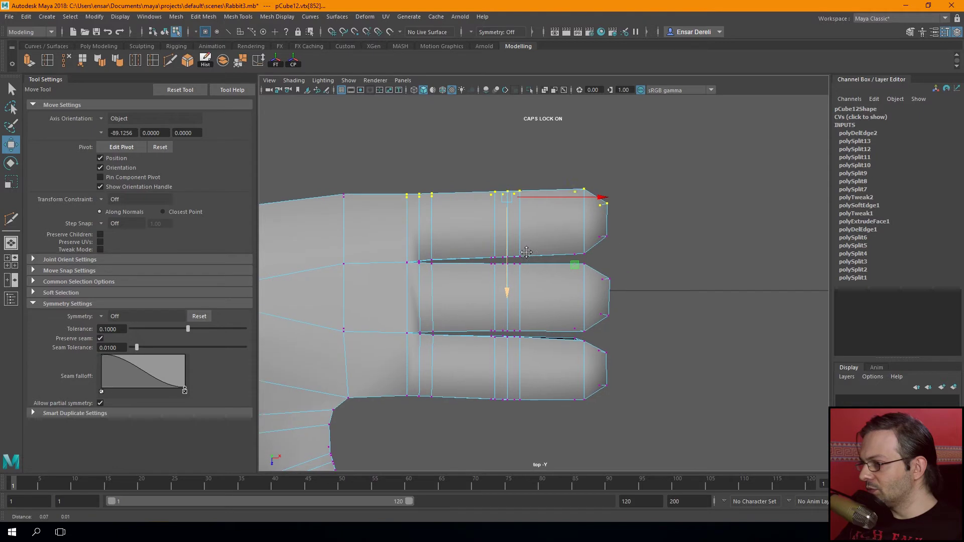
drag(533, 267, 588, 189)
drag(597, 227, 592, 229)
drag(532, 342, 625, 447)
drag(598, 375, 601, 375)
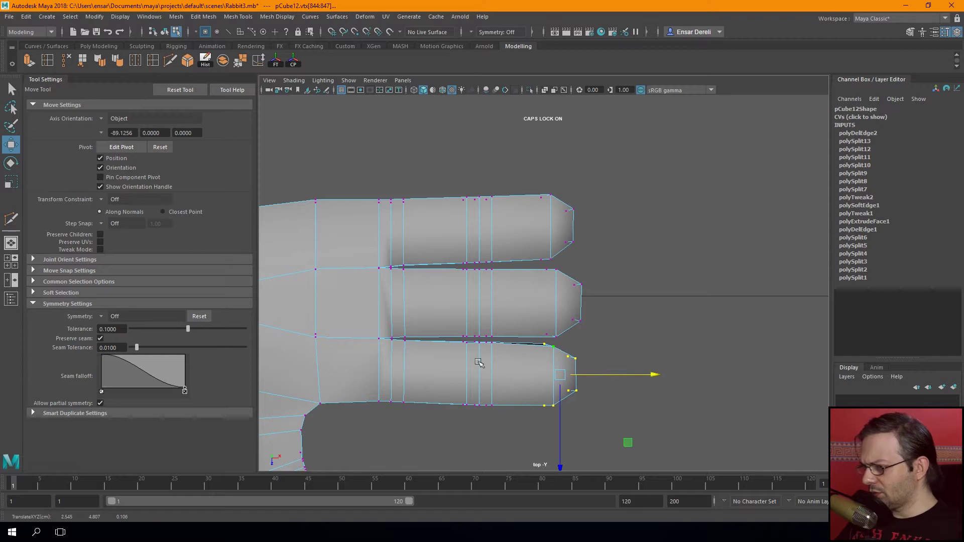
Lower the top finger's vertices a little more and return to object mode
alt+middle_drag(478, 362, 523, 365)
key(3)
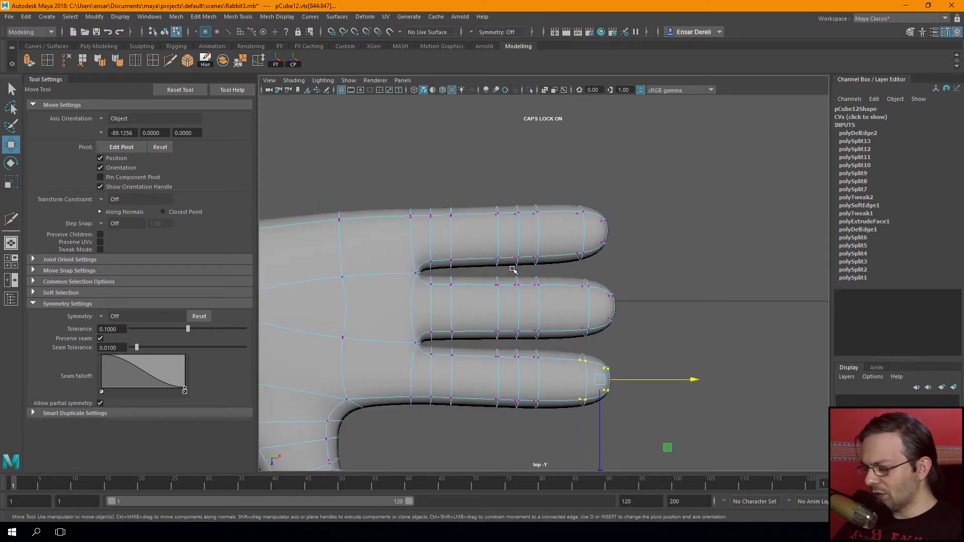
key(1)
drag(652, 167, 436, 281)
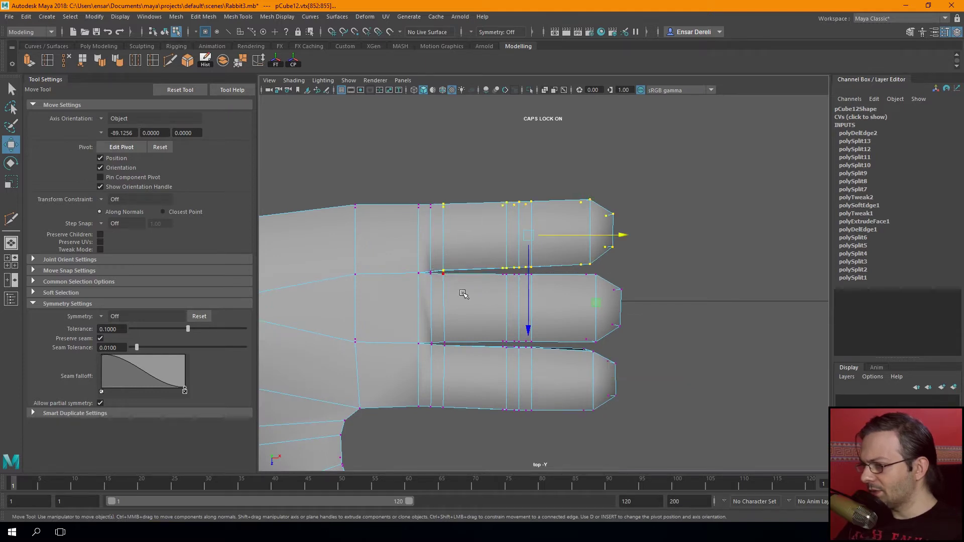
scroll(463, 294, up, 1)
drag(523, 280, 522, 282)
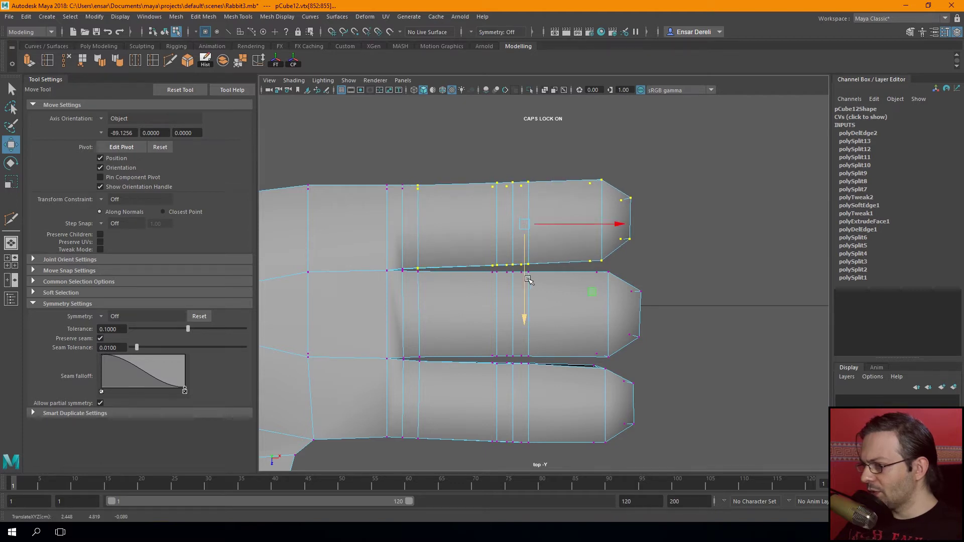
key(F8)
scroll(575, 360, down, 5)
scroll(575, 356, up, 3)
Select the hand mesh and activate the Multi-Cut tool from the shelf
scroll(512, 381, up, 2)
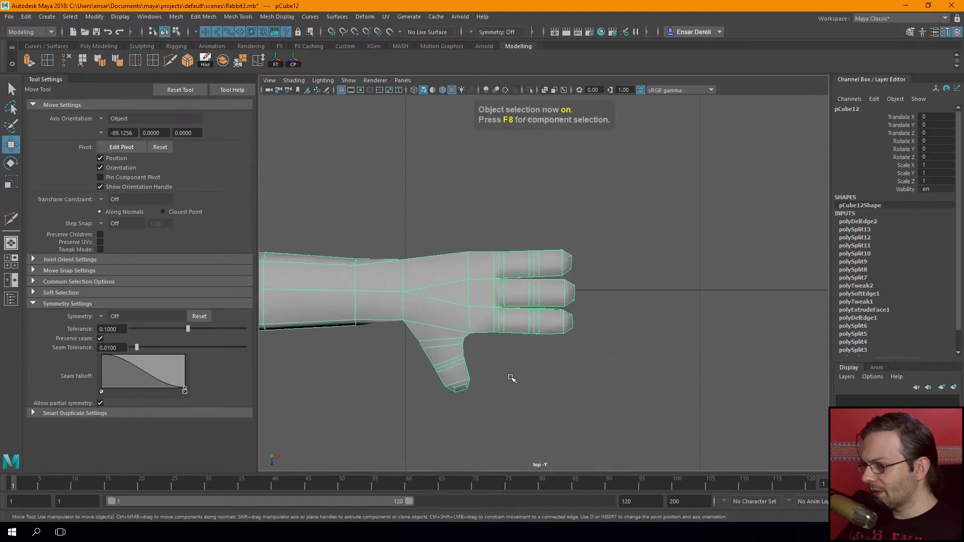
scroll(591, 360, up, 1)
click(592, 360)
key(space)
key(space)
mouse_move(577, 230)
alt+mouse_down()
mouse_move(460, 275)
mouse_move(491, 270)
mouse_move(452, 198)
mouse_move(395, 297)
mouse_move(352, 261)
alt+mouse_up()
click(491, 269)
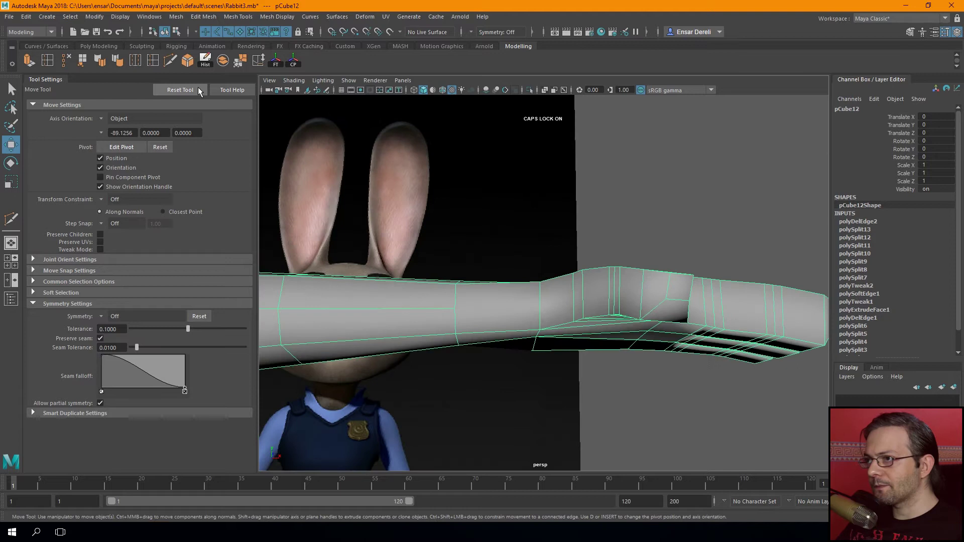
click(170, 60)
key(F9)
key(space)
key(space)
Slice a vertical and a diagonal edge cut across the forearm near the wrist
mouse_move(454, 349)
alt+right_down()
mouse_move(491, 301)
mouse_move(497, 319)
alt+right_up()
scroll(497, 319, up, 2)
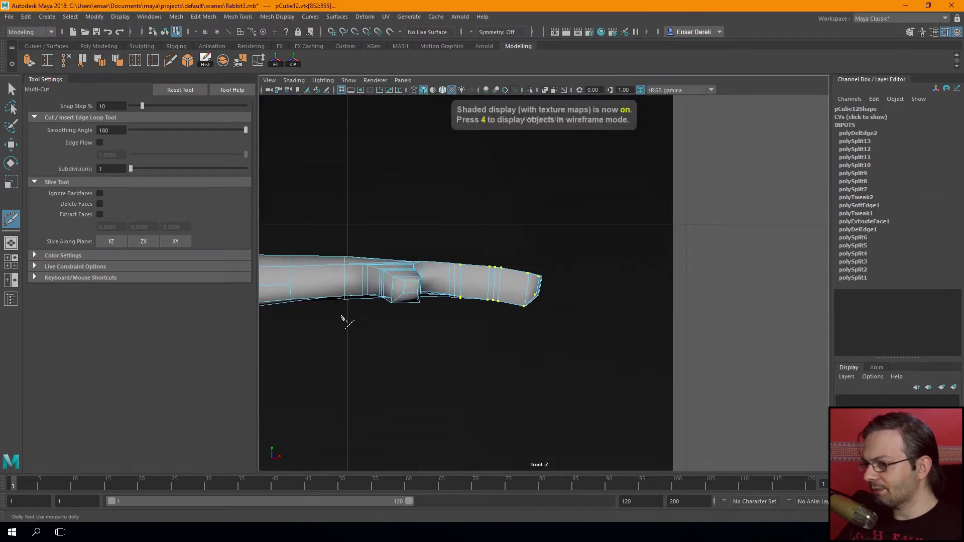
alt+middle_drag(344, 319, 577, 334)
scroll(577, 334, up, 1)
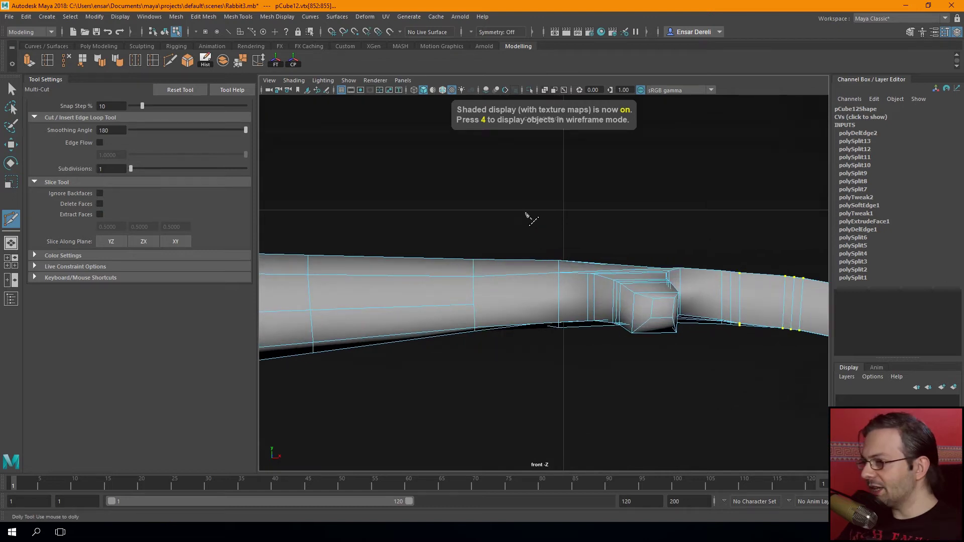
drag(533, 192, 481, 325)
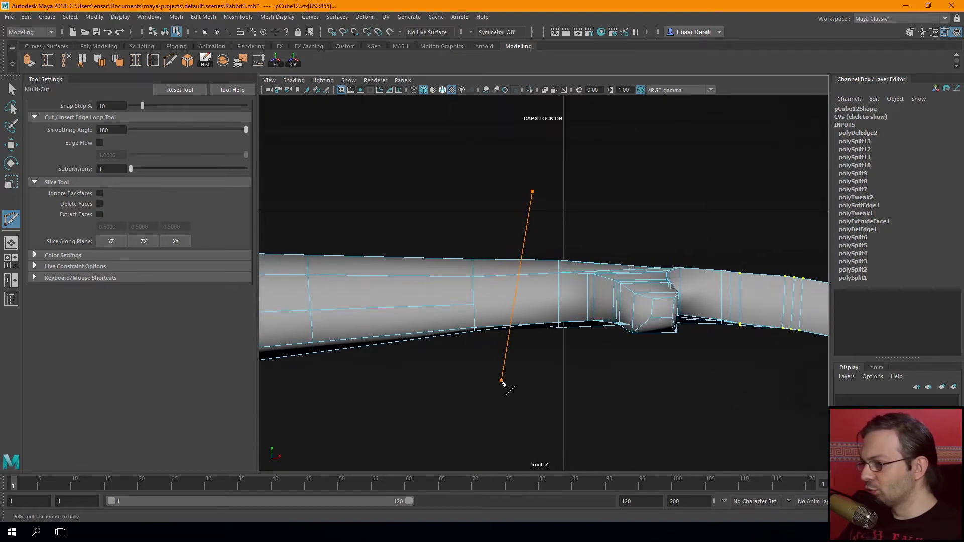
drag(536, 410, 534, 411)
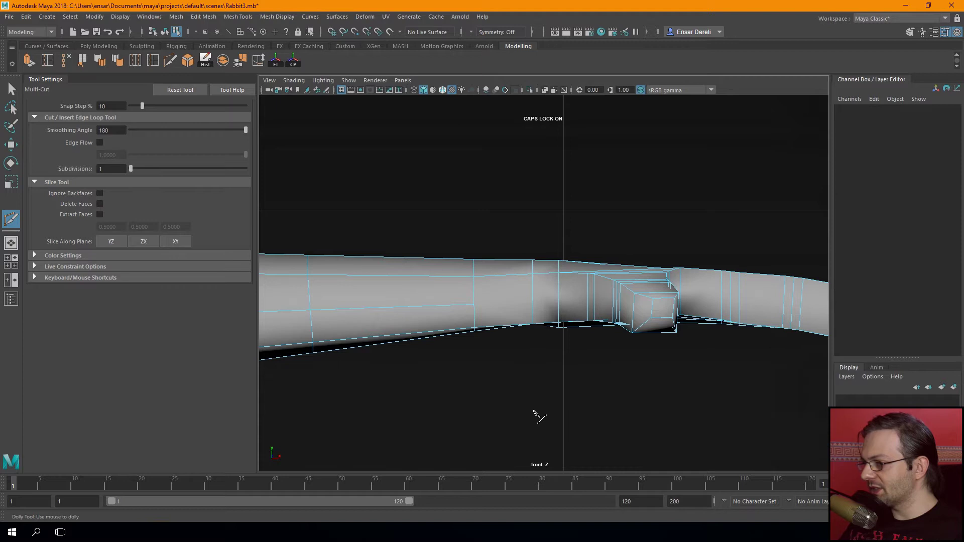
scroll(523, 355, down, 5)
scroll(526, 357, up, 4)
scroll(531, 358, up, 1)
mouse_move(519, 346)
alt+middle_down()
mouse_move(541, 362)
mouse_move(595, 353)
alt+middle_up()
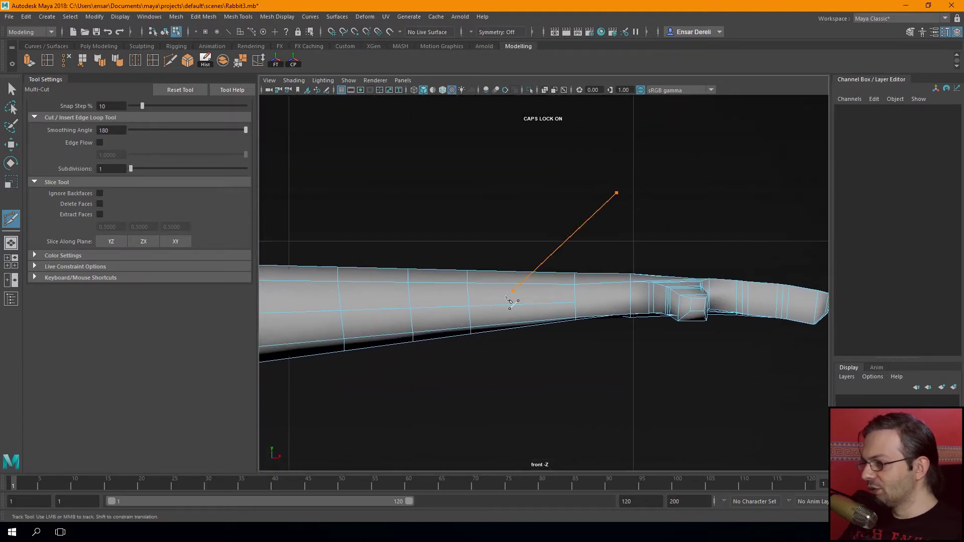
drag(506, 297, 392, 416)
scroll(402, 420, down, 5)
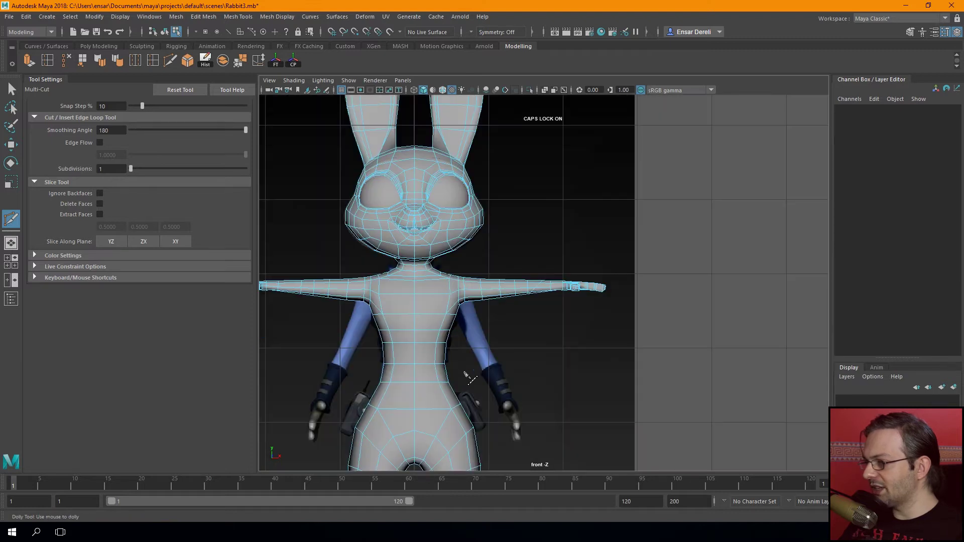
key(space)
key(space)
scroll(440, 307, down, 2)
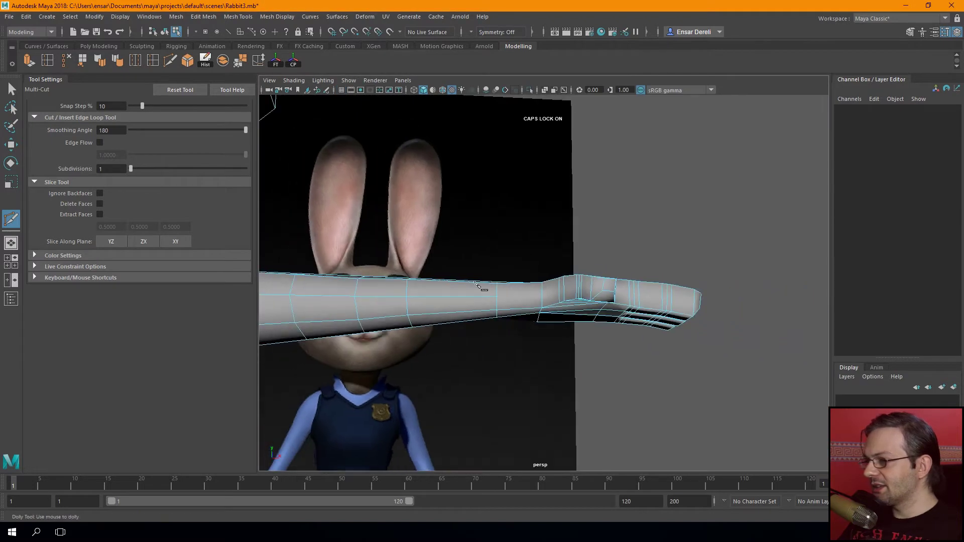
scroll(440, 307, down, 3)
alt+drag(440, 308, 598, 223)
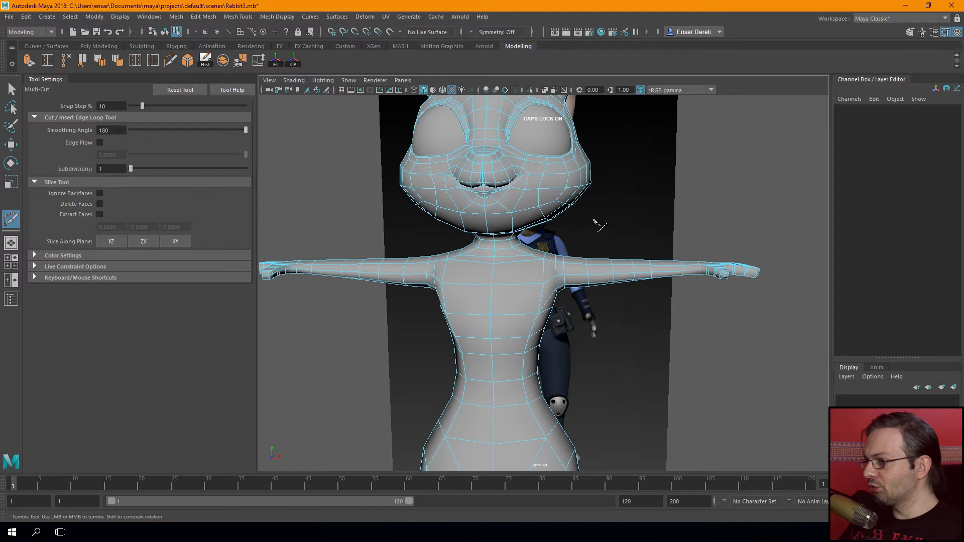
mouse_move(401, 383)
alt+mouse_down()
mouse_move(686, 384)
mouse_move(584, 287)
alt+mouse_up()
mouse_move(628, 319)
alt+mouse_down()
mouse_move(543, 280)
mouse_move(392, 279)
mouse_move(317, 302)
mouse_move(370, 327)
mouse_move(376, 308)
mouse_move(562, 223)
alt+mouse_up()
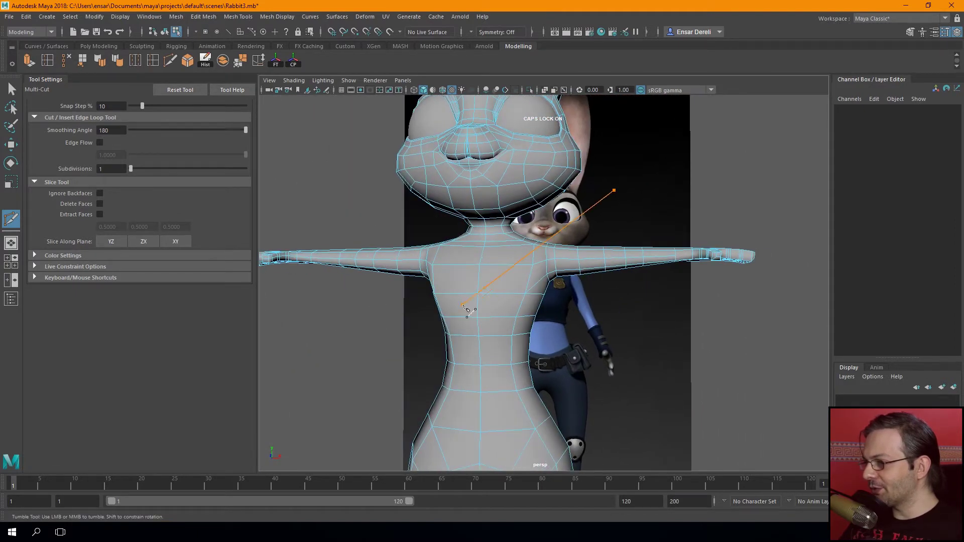
mouse_move(395, 383)
alt+mouse_down()
mouse_move(383, 370)
mouse_move(395, 377)
alt+mouse_up()
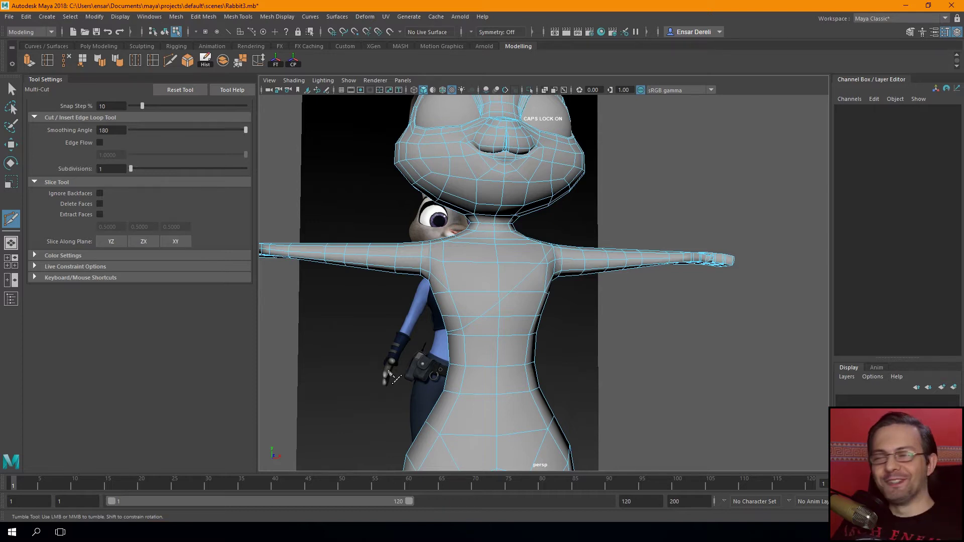
mouse_move(389, 374)
alt+mouse_down()
mouse_move(511, 322)
mouse_move(527, 372)
alt+mouse_up()
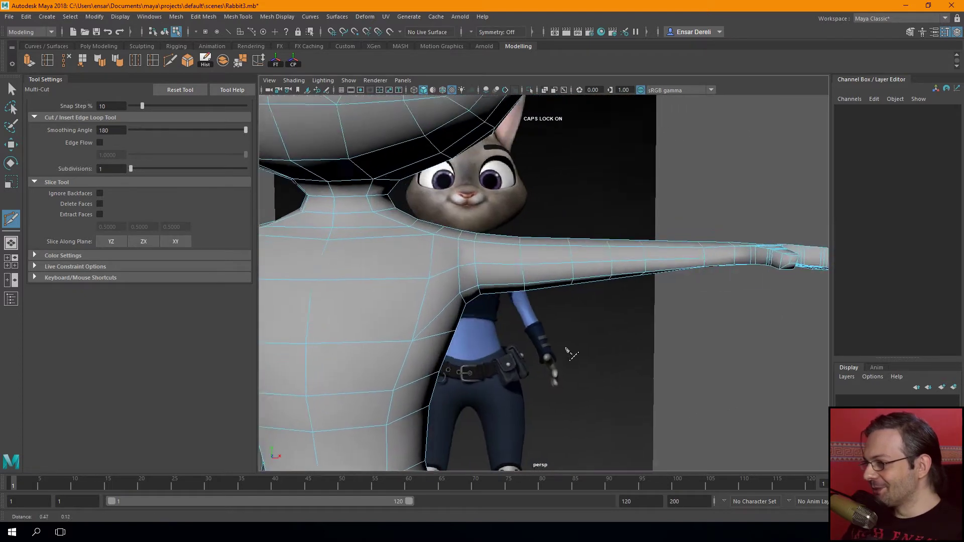
alt+middle_drag(527, 372, 508, 372)
key(q)
key(F8)
alt+middle_drag(525, 335, 602, 362)
mouse_move(602, 362)
alt+right_down()
mouse_move(549, 364)
mouse_move(586, 370)
alt+right_up()
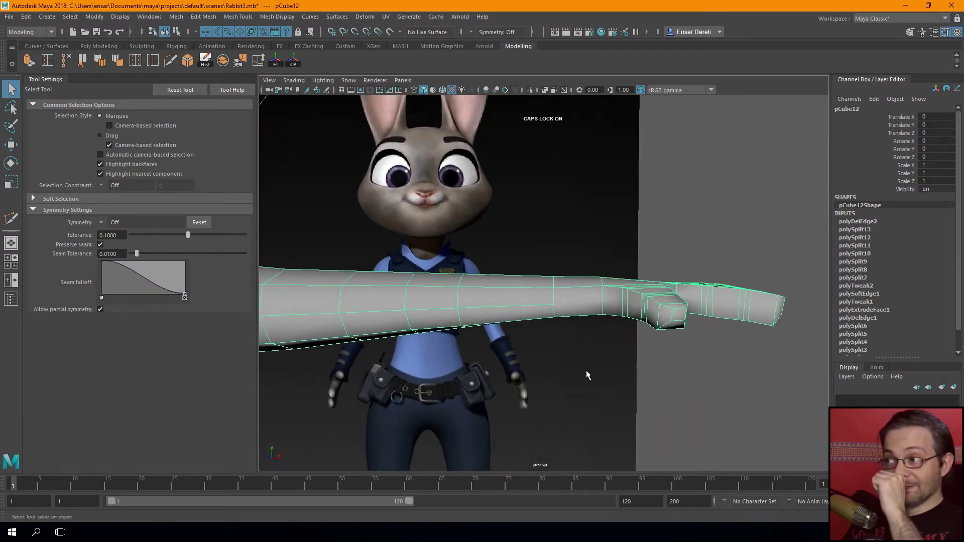
mouse_move(573, 366)
alt+mouse_down()
mouse_move(524, 347)
mouse_move(473, 366)
mouse_move(596, 334)
mouse_move(319, 371)
mouse_move(407, 371)
alt+mouse_up()
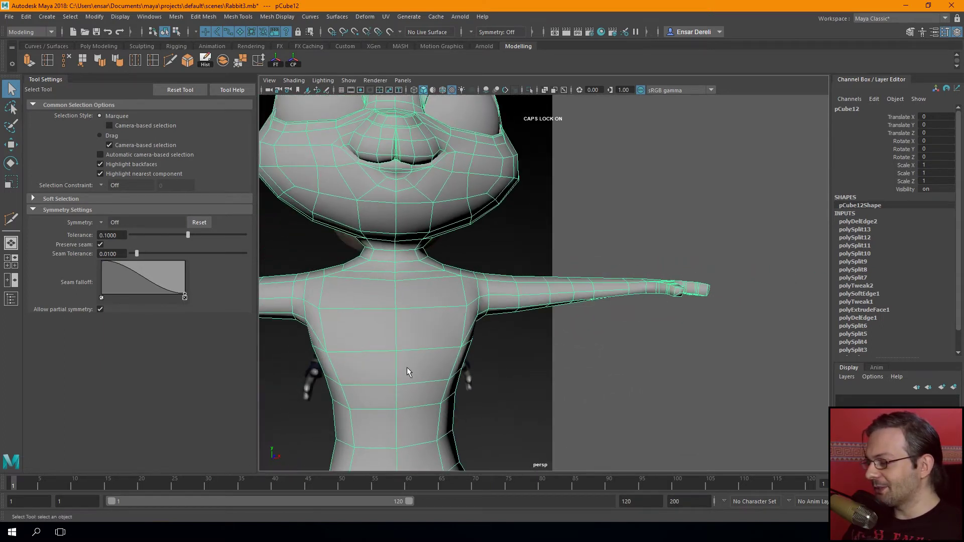
key(space)
key(space)
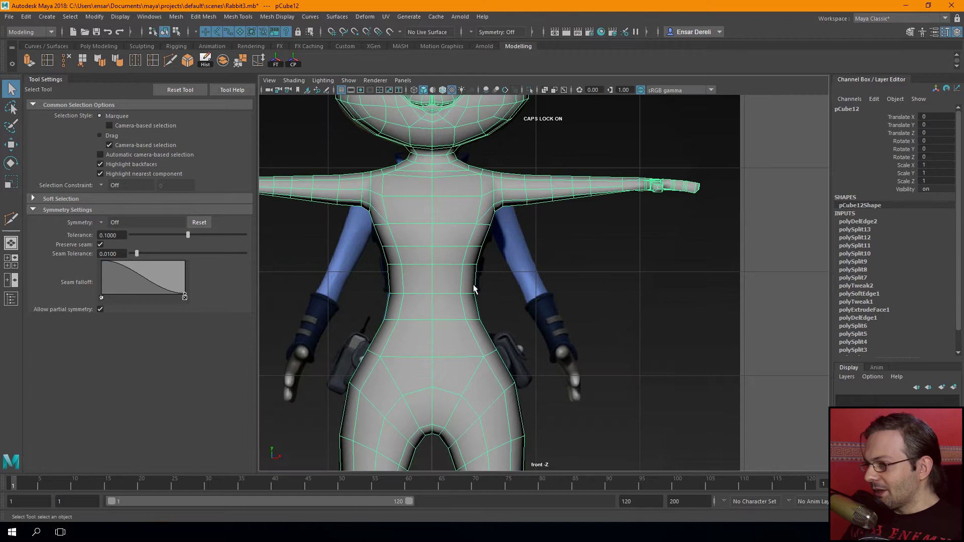
alt+middle_drag(487, 284, 388, 340)
key(space)
scroll(636, 213, up, 3)
key(space)
mouse_move(617, 236)
alt+middle_down()
mouse_move(596, 245)
mouse_move(491, 241)
alt+middle_up()
key(space)
key(space)
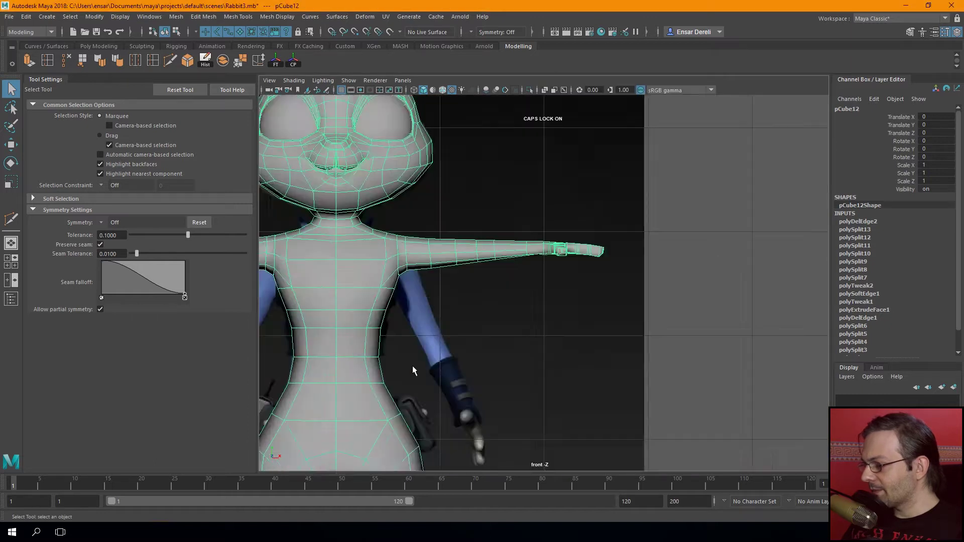
scroll(452, 336, up, 3)
scroll(472, 326, down, 5)
scroll(480, 324, up, 2)
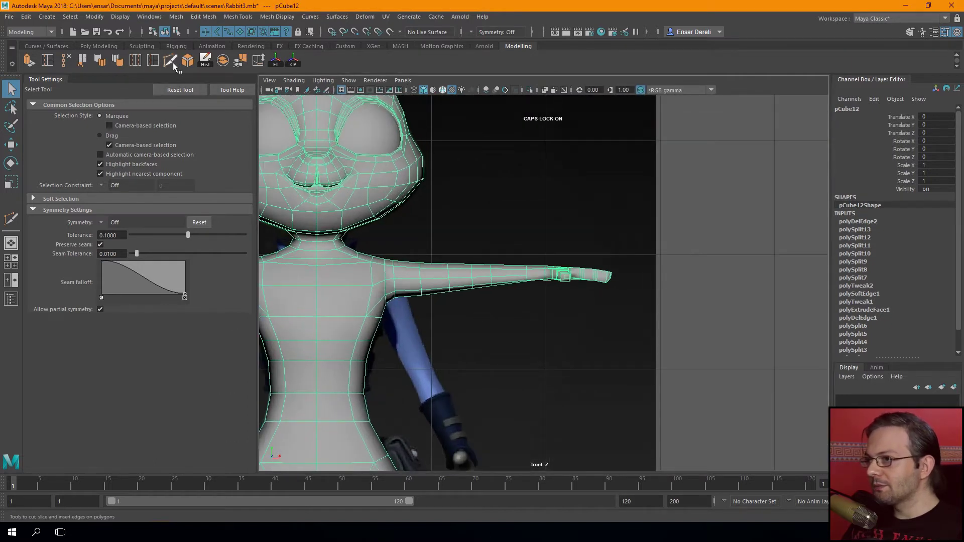
click(171, 61)
scroll(562, 274, up, 3)
scroll(528, 239, up, 3)
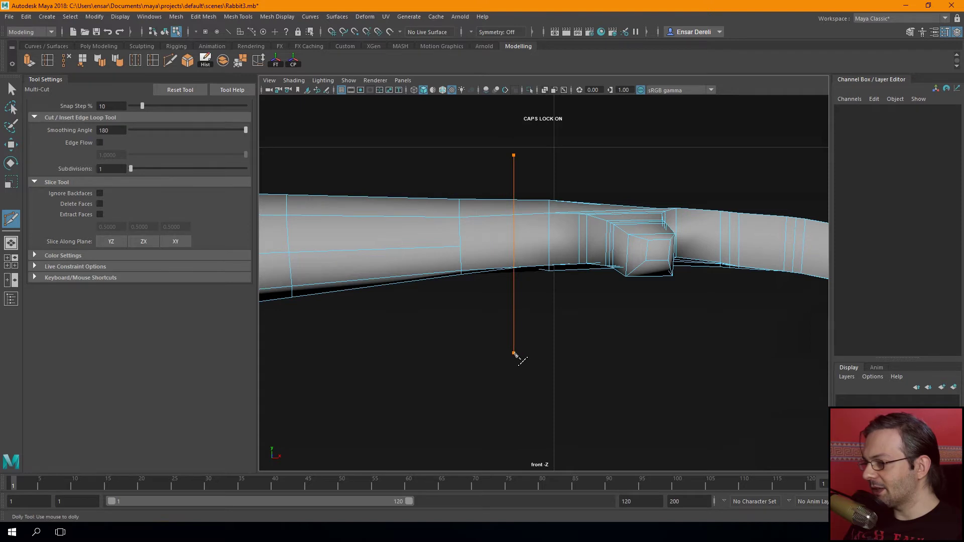
Add a final vertical edge cut across the arm and exit Multi-Cut
drag(513, 353, 515, 354)
scroll(502, 347, up, 1)
alt+middle_drag(491, 338, 465, 355)
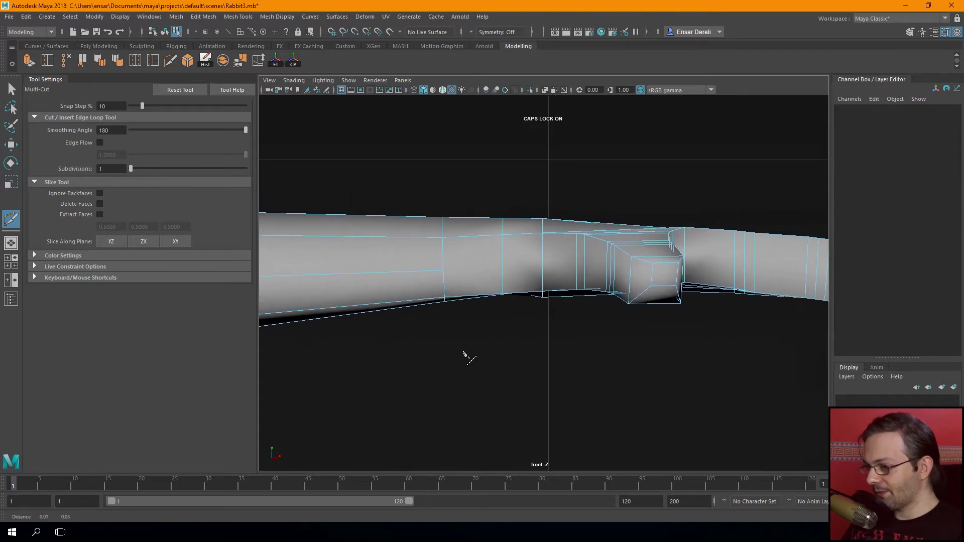
key(q)
Lift a vertex on the forearm's underside upward to smooth its lower outline
key(F9)
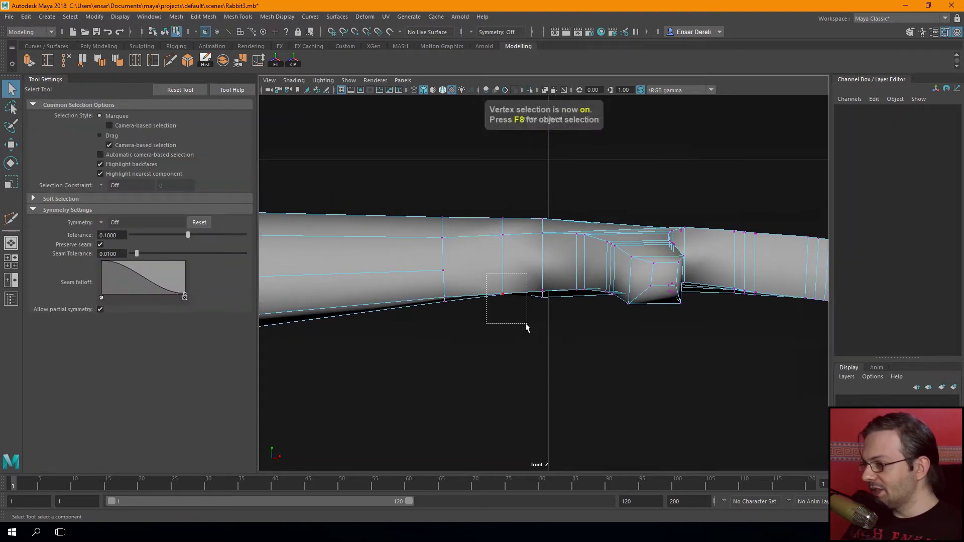
drag(484, 273, 520, 325)
scroll(518, 326, up, 1)
key(w)
drag(491, 242, 488, 229)
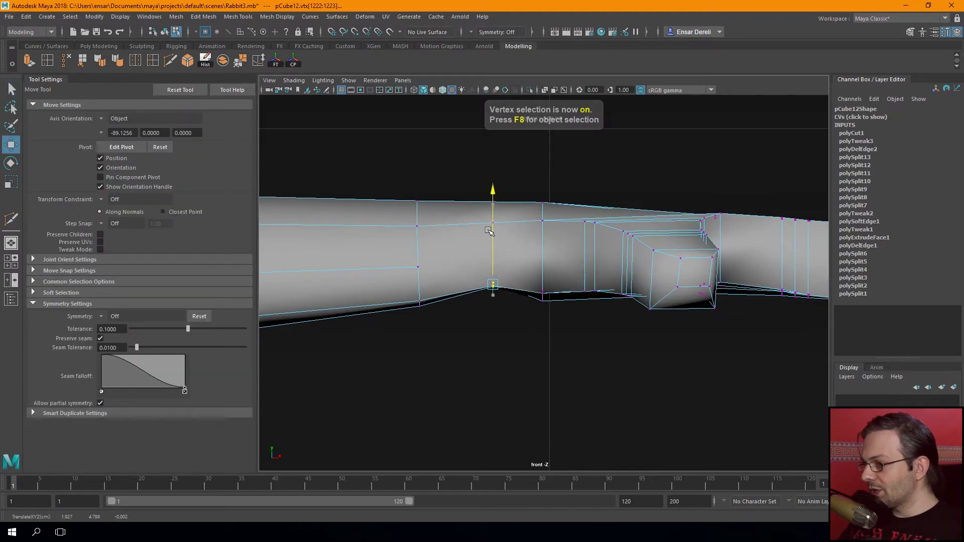
key(a)
scroll(502, 281, up, 5)
scroll(513, 296, up, 3)
key(space)
key(space)
scroll(511, 264, up, 5)
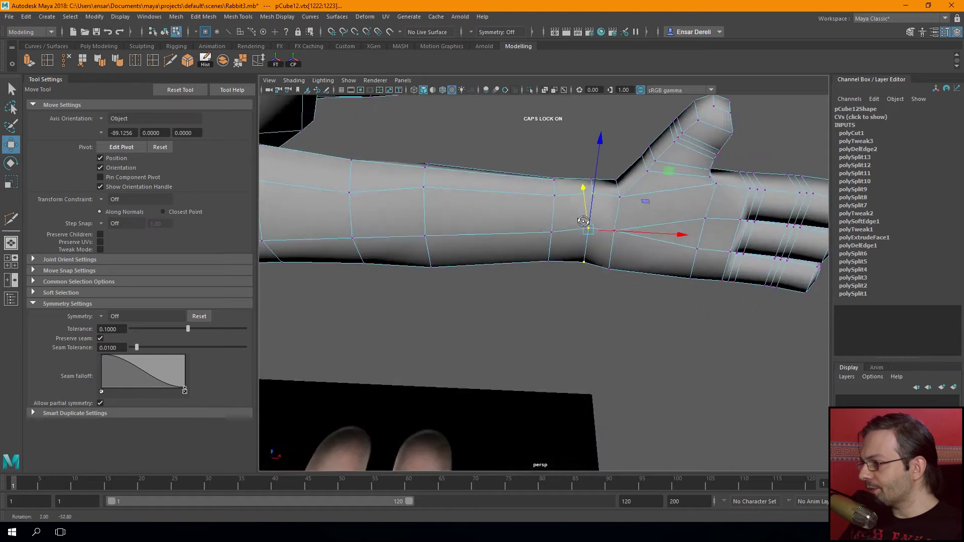
scroll(512, 264, up, 2)
scroll(511, 264, down, 3)
mouse_move(511, 264)
alt+mouse_down()
mouse_move(584, 250)
mouse_move(502, 290)
mouse_move(475, 287)
alt+mouse_up()
Extrude two neighbouring palm faces into a pad, then scale and move them
key(F11)
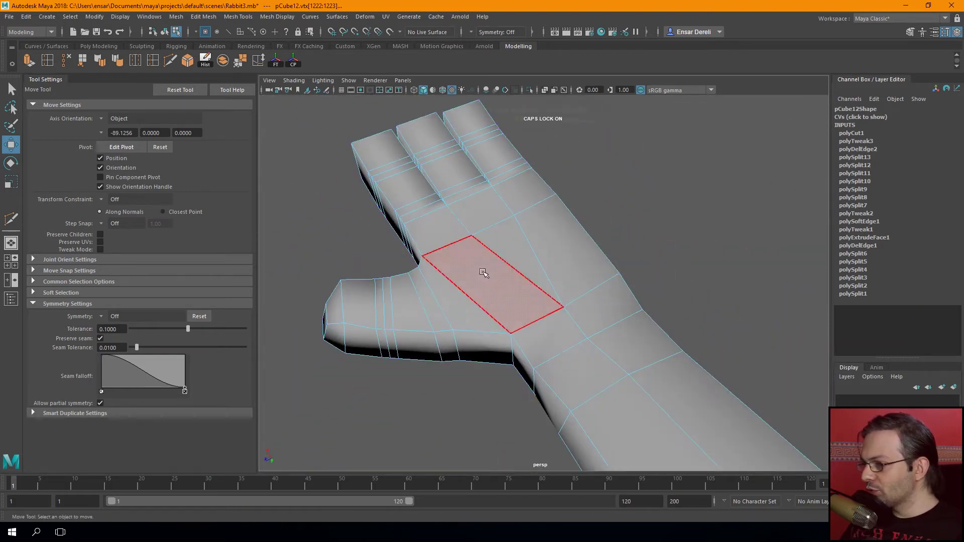
click(464, 294)
shift+click(455, 302)
click(25, 63)
mouse_move(442, 281)
alt+mouse_down()
mouse_move(491, 283)
mouse_move(494, 300)
mouse_move(480, 276)
mouse_move(484, 255)
mouse_move(431, 279)
mouse_move(472, 302)
alt+mouse_up()
key(r)
key(w)
Scale two edges of the new palm pad down to 0.905
key(F10)
click(502, 314)
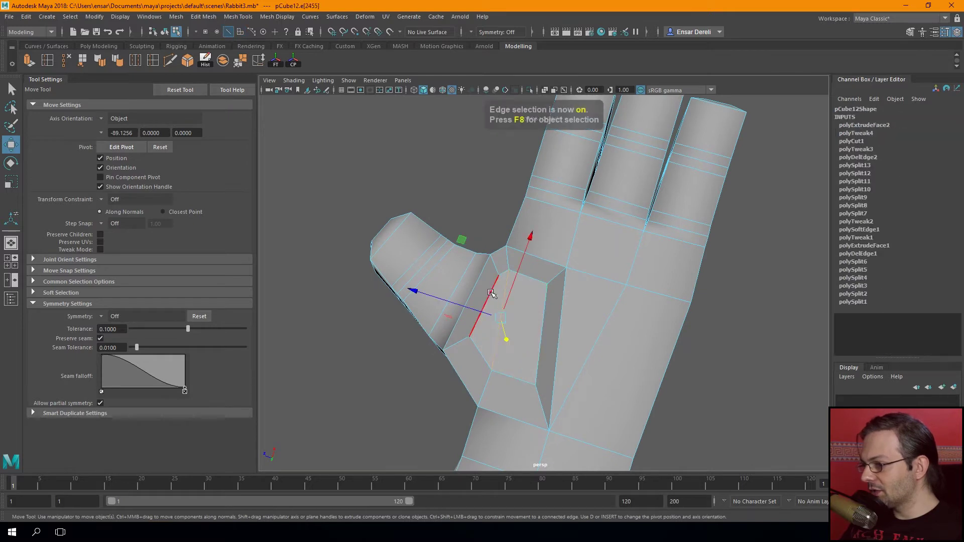
click(543, 313)
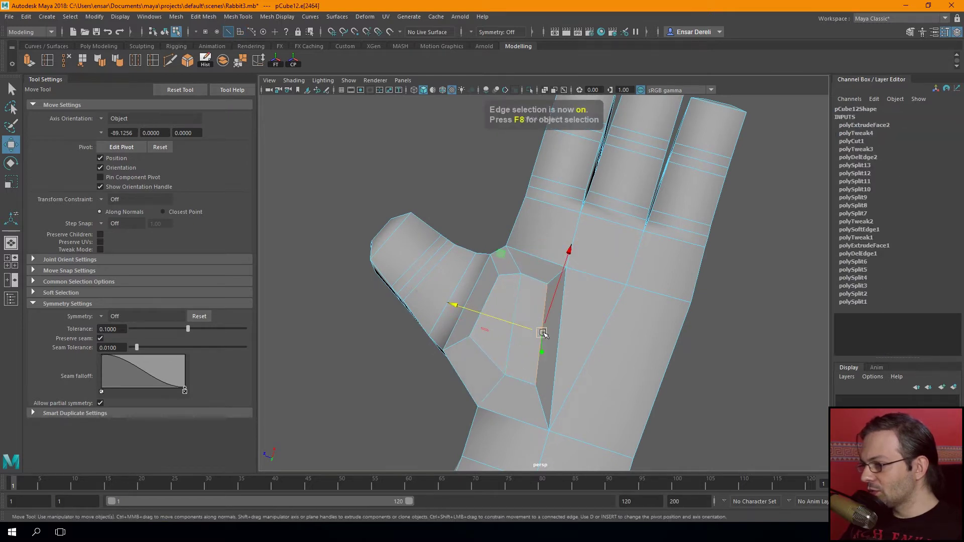
key(r)
drag(542, 333, 499, 371)
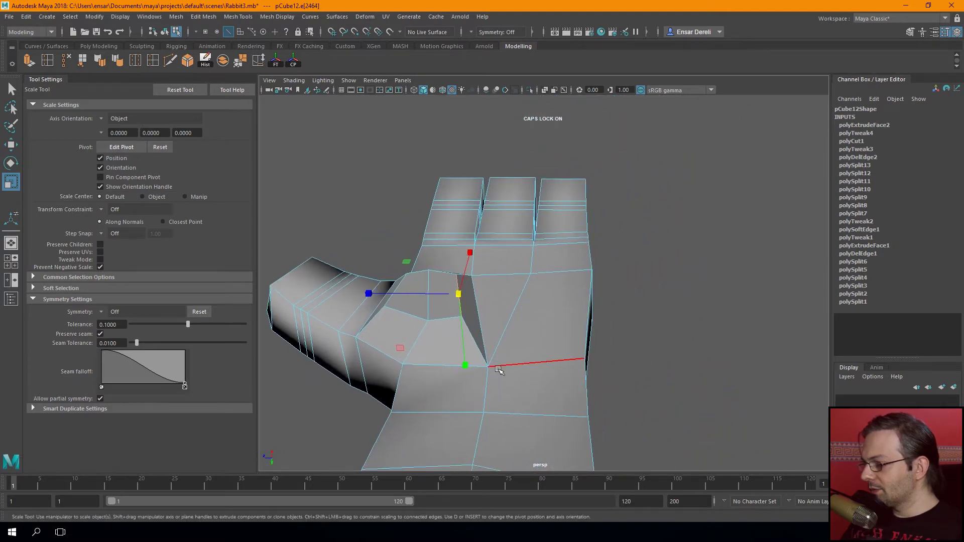
alt+drag(410, 361, 437, 311)
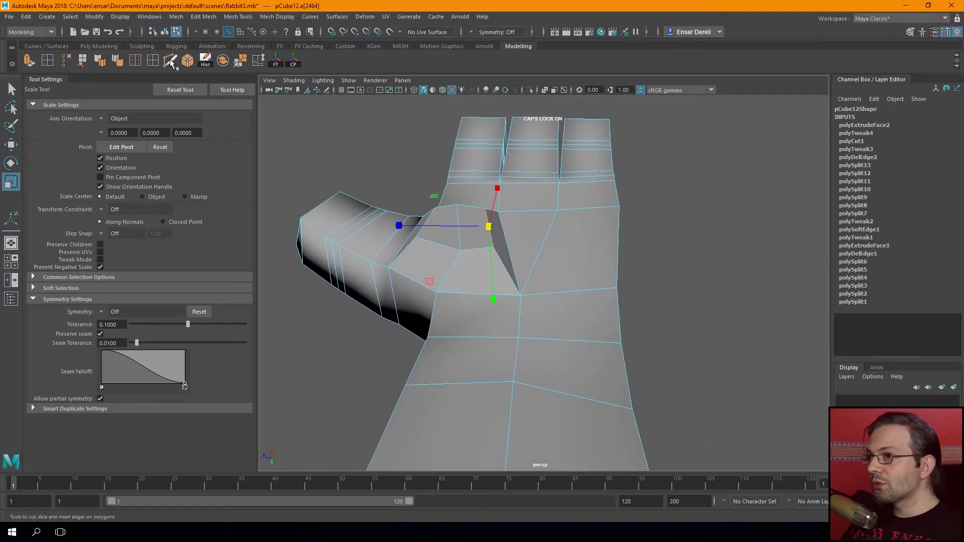
Multi-Cut a new edge across the palm beside the pad and select it
click(173, 62)
alt+drag(305, 146, 438, 249)
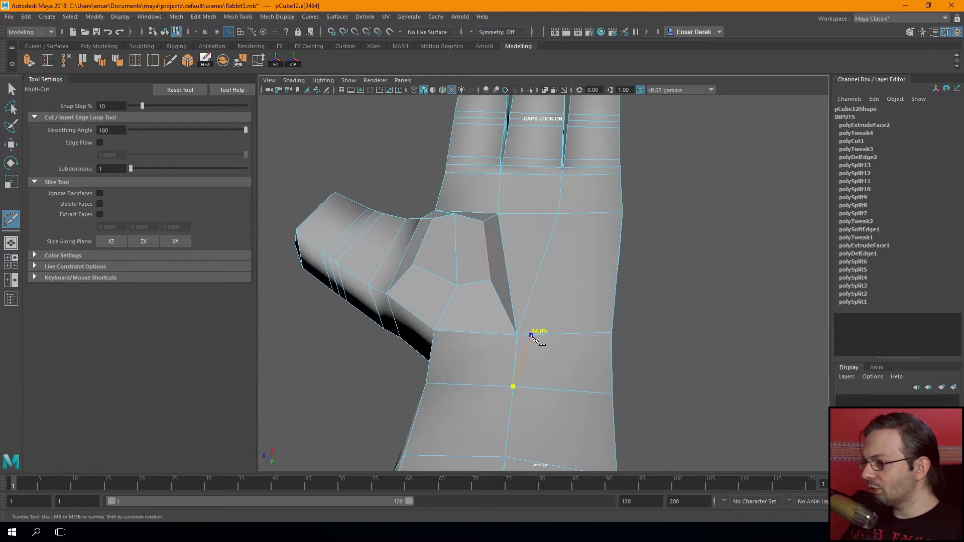
key(Return)
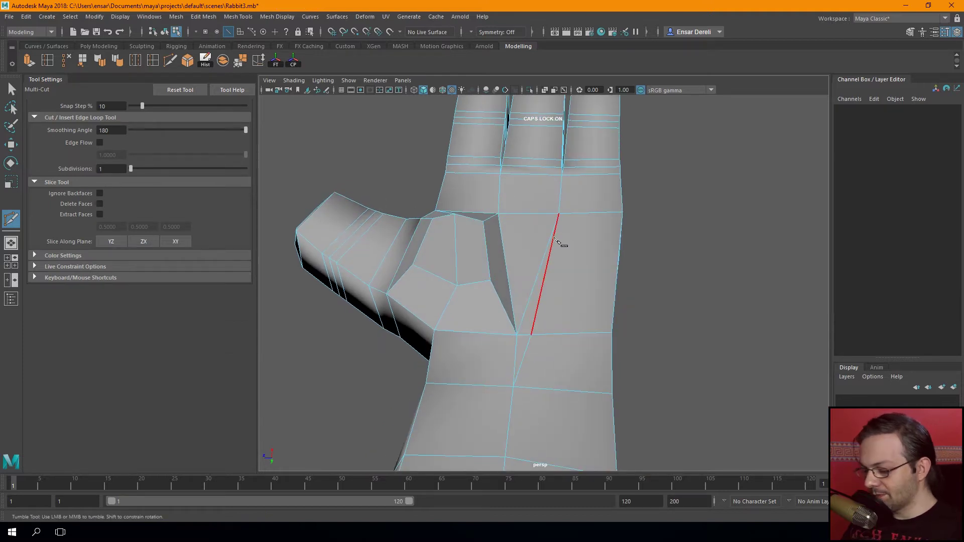
key(q)
key(F10)
click(538, 261)
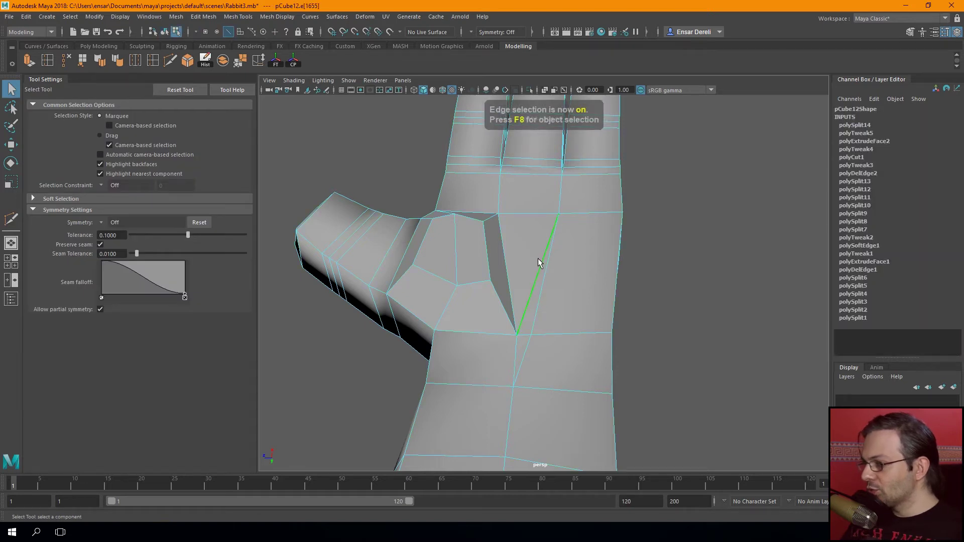
click(545, 273)
Move the new palm edge upward and sideways, then adjust a nearby hand vertex vertically
key(w)
mouse_move(524, 268)
alt+mouse_down()
mouse_move(512, 204)
mouse_move(517, 214)
alt+mouse_up()
drag(550, 256, 553, 230)
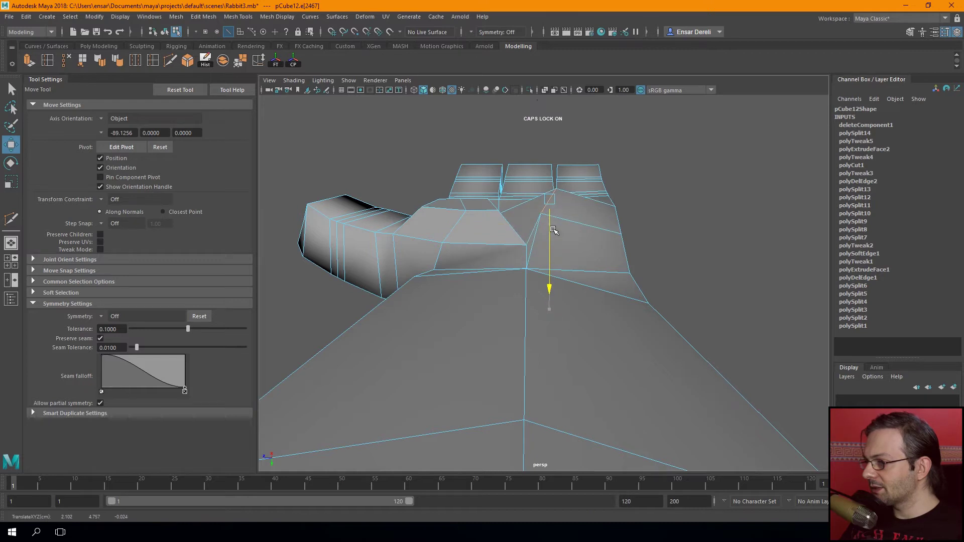
mouse_move(527, 193)
mouse_down()
mouse_move(511, 196)
mouse_move(522, 216)
mouse_move(560, 215)
mouse_move(536, 194)
mouse_up()
key(F9)
click(565, 200)
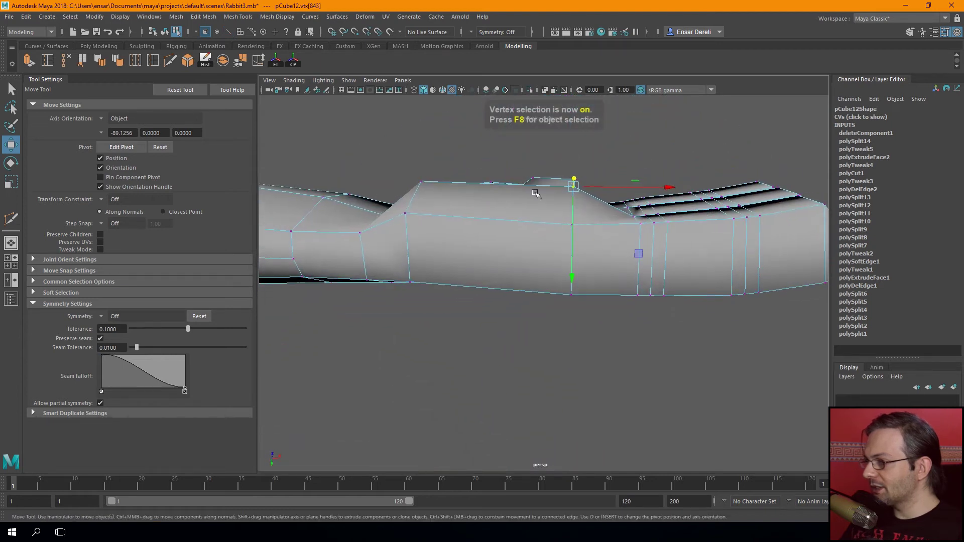
mouse_move(597, 185)
alt+mouse_down()
mouse_move(465, 275)
mouse_move(636, 257)
mouse_move(577, 226)
alt+mouse_up()
click(557, 217)
Add another cut starting from a vertex near the palm pad
key(F10)
click(545, 272)
click(522, 216)
mouse_move(599, 231)
alt+mouse_down()
mouse_move(453, 233)
mouse_move(401, 215)
mouse_move(379, 157)
mouse_move(394, 185)
mouse_move(431, 187)
alt+mouse_up()
shift+right_drag(432, 186, 418, 180)
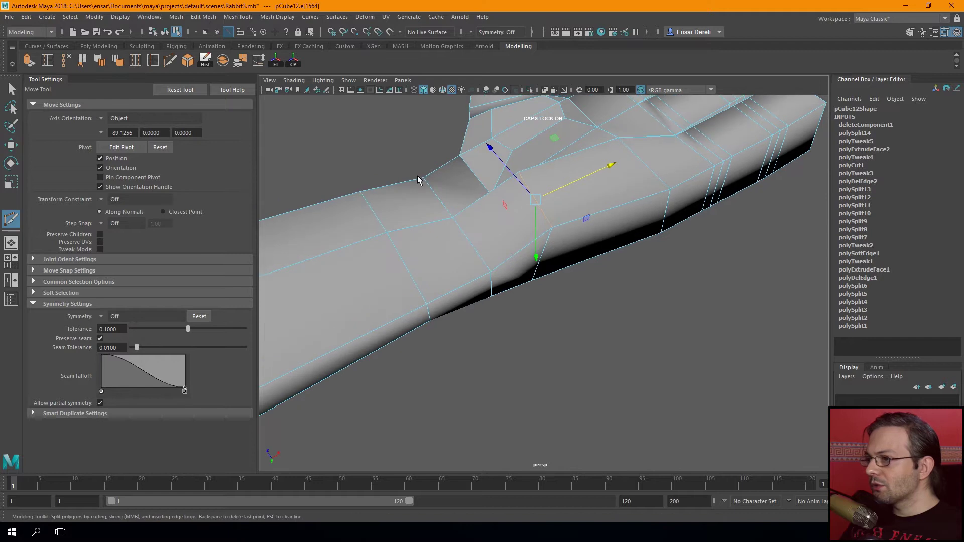
mouse_move(448, 210)
alt+mouse_down()
mouse_move(523, 224)
mouse_move(467, 315)
alt+mouse_up()
click(497, 299)
mouse_move(561, 253)
alt+mouse_down()
mouse_move(495, 251)
mouse_move(466, 230)
alt+mouse_up()
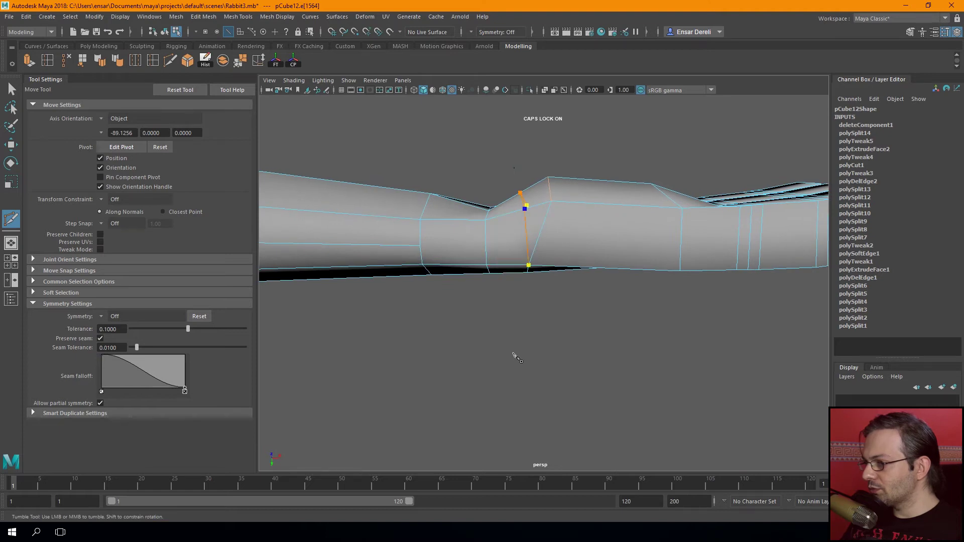
key(q)
Select the two neighbouring vertices beside the palm pad
key(F8)
mouse_move(477, 341)
alt+mouse_down()
mouse_move(480, 307)
mouse_move(555, 280)
mouse_move(652, 280)
mouse_move(555, 254)
mouse_move(519, 274)
alt+mouse_up()
key(Caps_Lock)
key(F8)
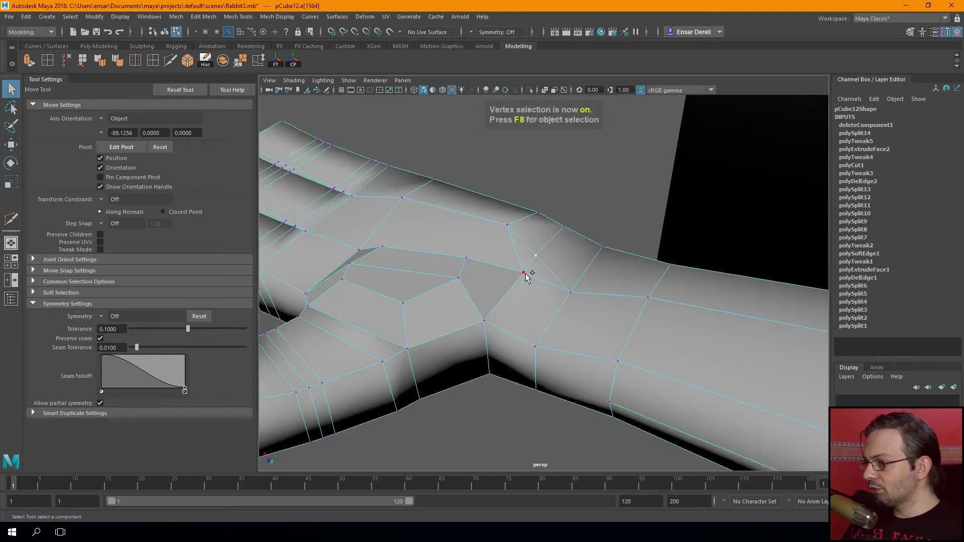
shift+click(524, 273)
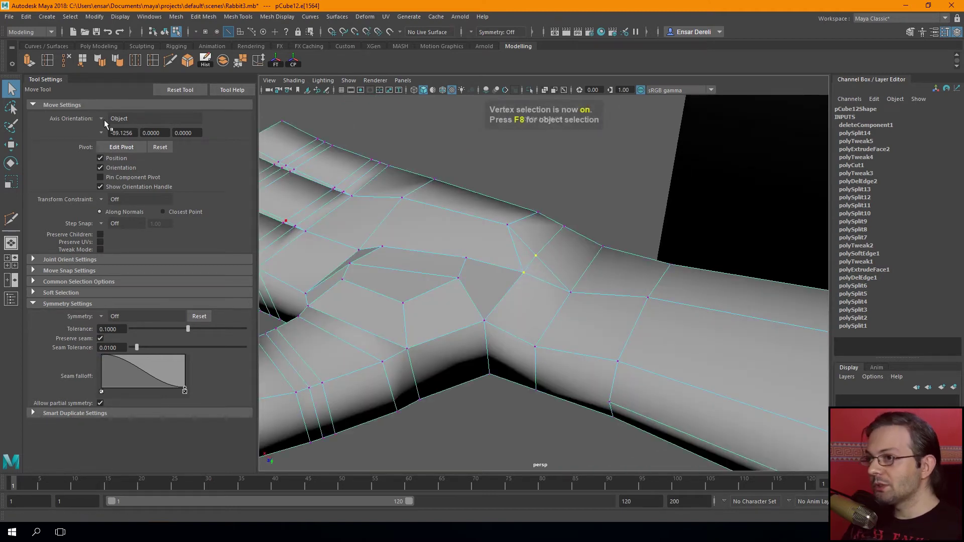
Merge the two selected palm vertices using Edit Mesh > Merge
double_click(235, 62)
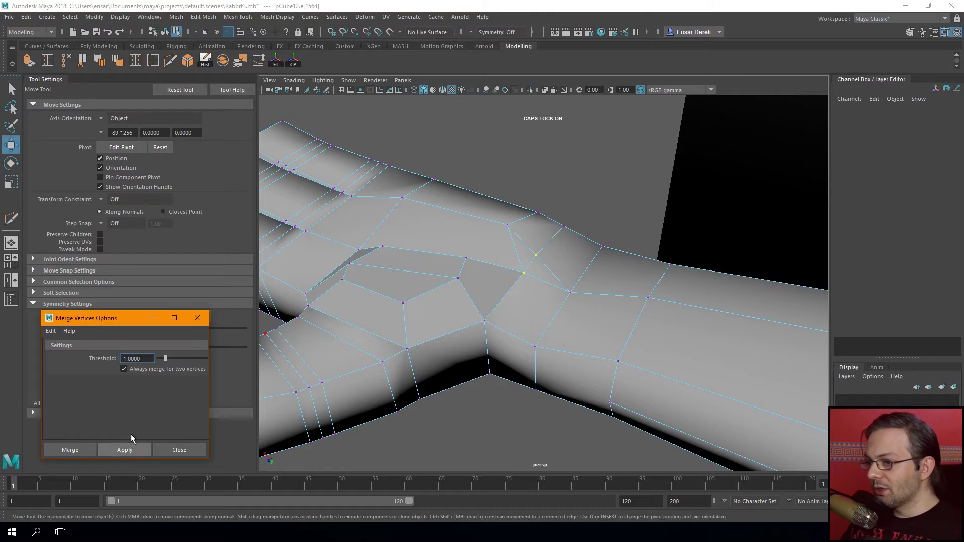
drag(133, 326, 162, 375)
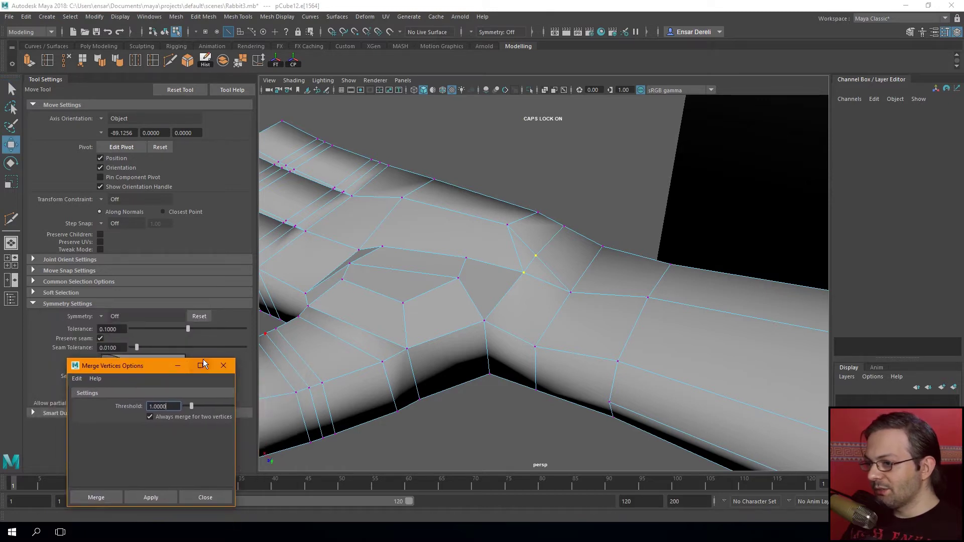
click(225, 366)
Slide a nearby hand edge sideways along X with the Move tool
alt+drag(497, 242, 495, 210)
key(F10)
alt+drag(476, 187, 464, 275)
drag(476, 317, 467, 322)
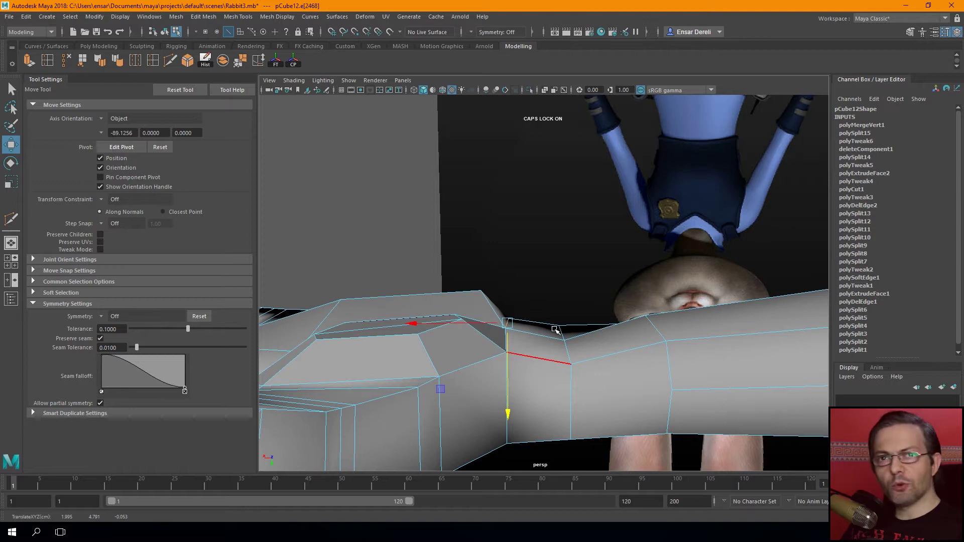
Select the hand in low-poly cage display and pick the edge loop across the fingers
mouse_move(545, 329)
alt+mouse_down()
mouse_move(458, 336)
mouse_move(503, 268)
mouse_move(550, 326)
mouse_move(527, 338)
mouse_move(495, 269)
mouse_move(558, 312)
mouse_move(576, 294)
mouse_move(542, 279)
mouse_move(549, 230)
mouse_move(477, 209)
mouse_move(456, 256)
mouse_move(459, 286)
mouse_move(508, 286)
mouse_move(583, 320)
mouse_move(491, 269)
mouse_move(518, 260)
mouse_move(542, 212)
mouse_move(490, 275)
mouse_move(527, 275)
mouse_move(494, 324)
alt+mouse_up()
key(F8)
key(Caps_Lock)
click(517, 260)
key(1)
scroll(482, 272, up, 5)
scroll(528, 274, down, 4)
key(F10)
click(494, 322)
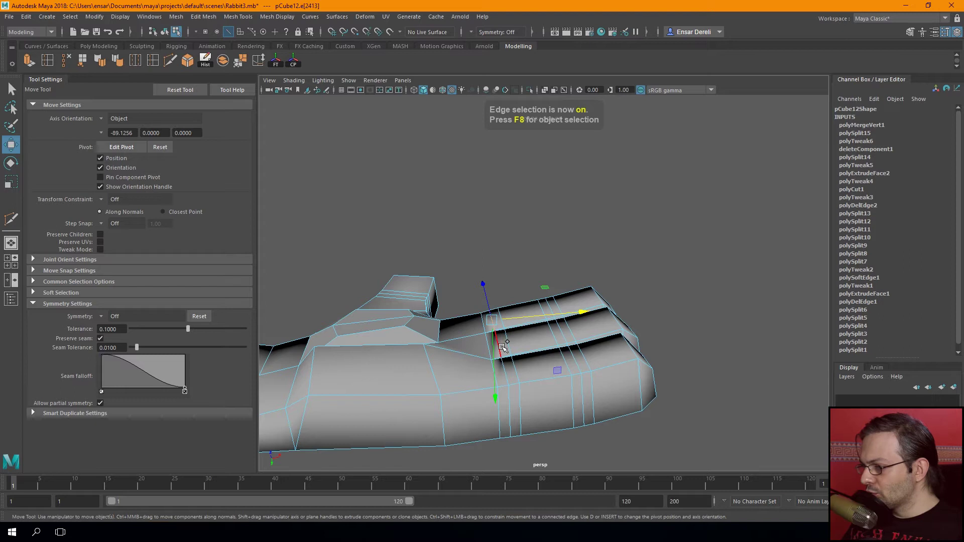
Inspect the finger edge loop from the side and below with smooth preview
scroll(548, 306, up, 4)
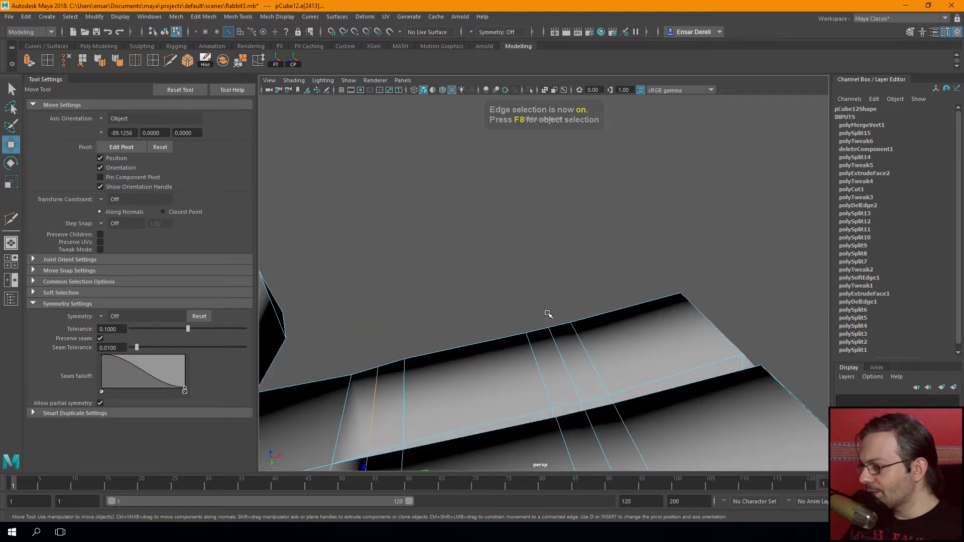
scroll(555, 356, down, 4)
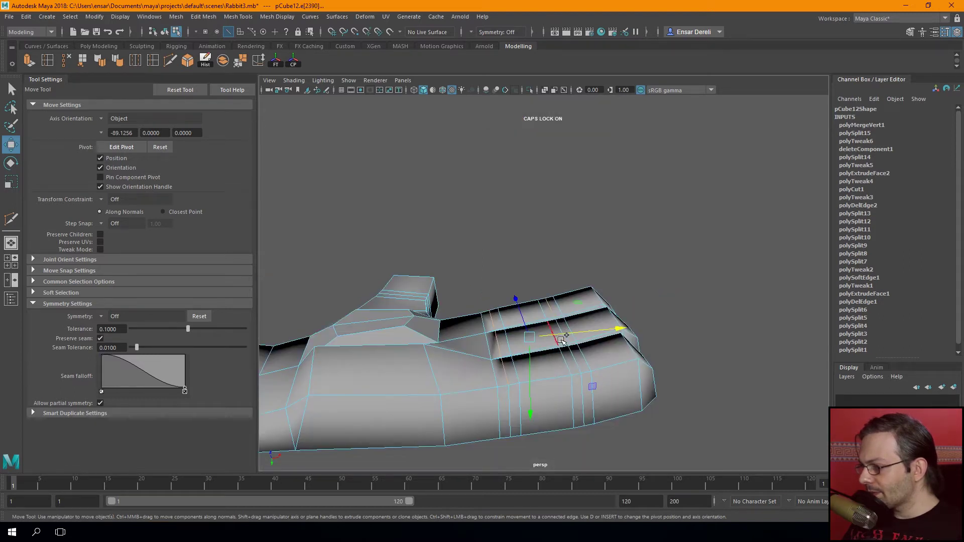
scroll(497, 367, up, 4)
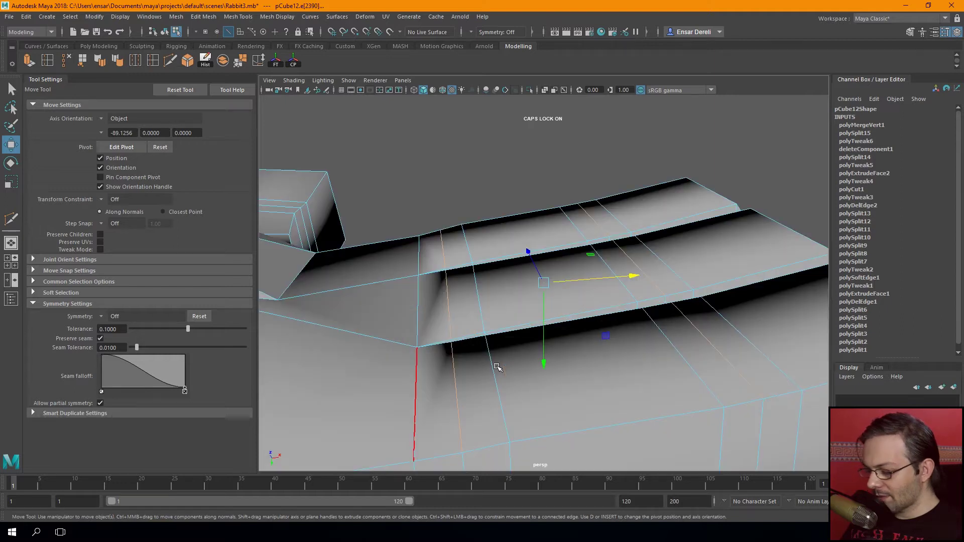
scroll(491, 366, down, 4)
mouse_move(459, 348)
alt+mouse_down()
mouse_move(452, 312)
mouse_move(485, 325)
mouse_move(493, 351)
alt+mouse_up()
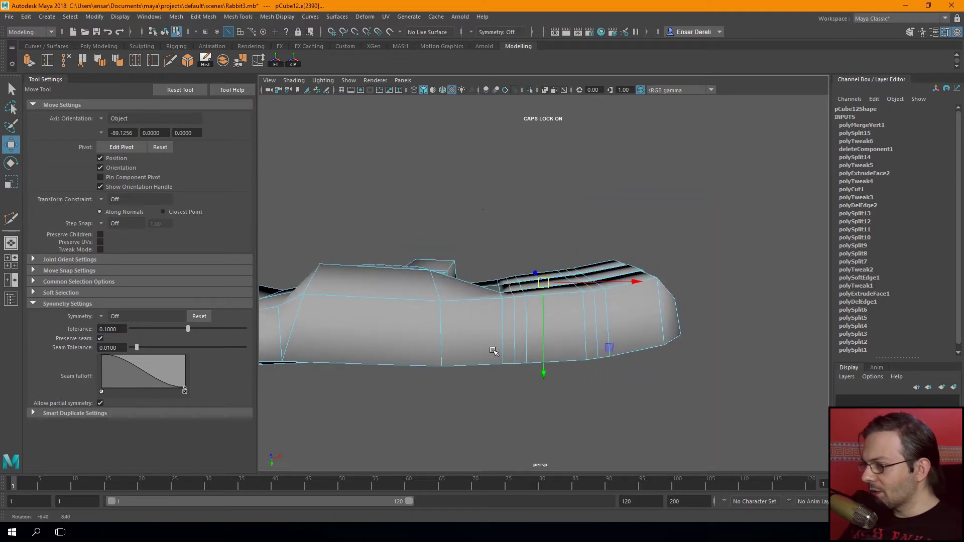
mouse_move(545, 335)
alt+mouse_down()
mouse_move(542, 328)
mouse_move(520, 430)
mouse_move(534, 411)
alt+mouse_up()
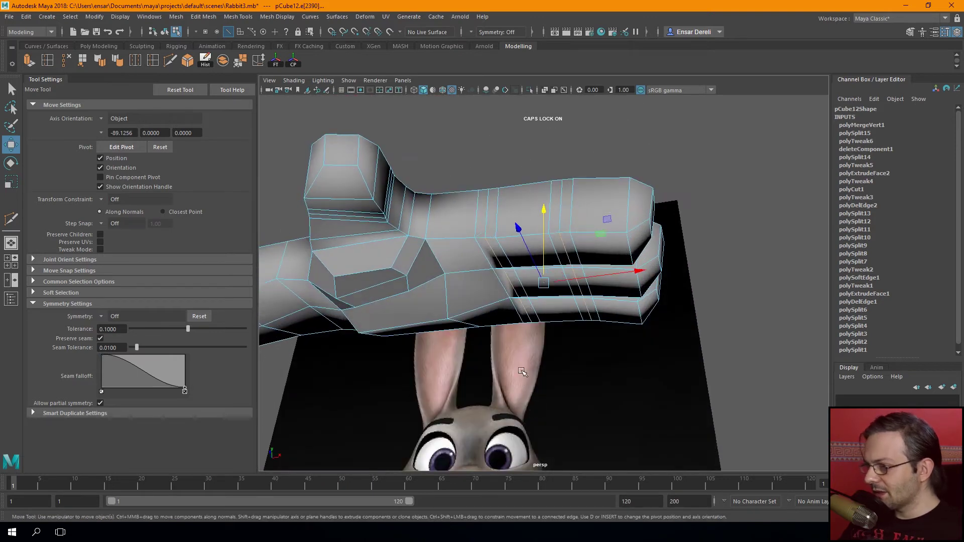
alt+drag(521, 370, 517, 281)
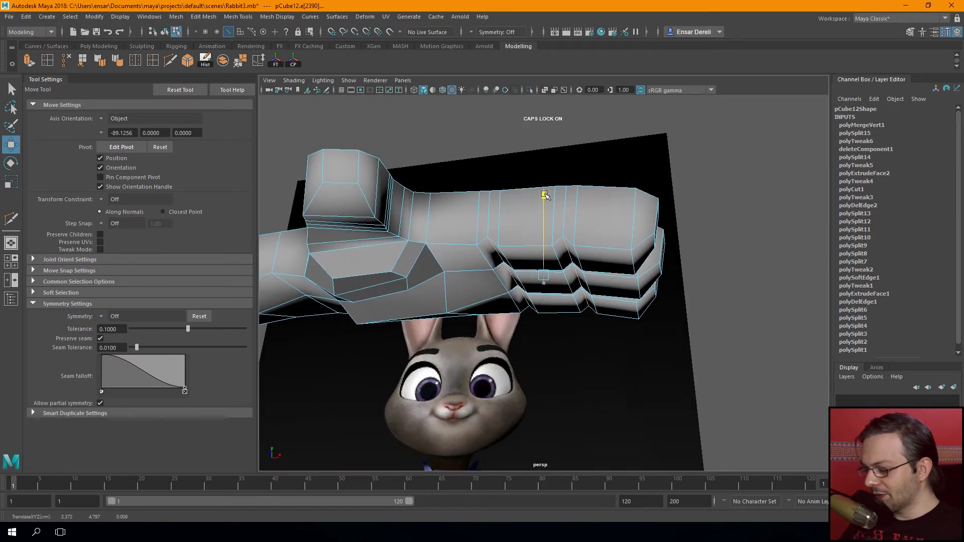
key(3)
mouse_move(504, 185)
alt+mouse_down()
mouse_move(482, 168)
mouse_move(497, 178)
mouse_move(505, 212)
mouse_move(543, 224)
alt+mouse_up()
scroll(543, 241, up, 5)
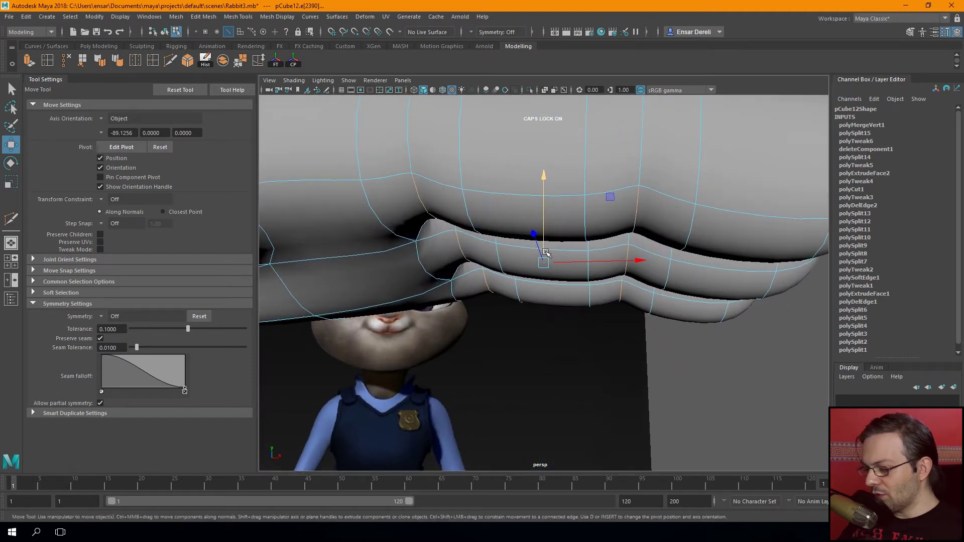
key(1)
Raise the finger edge loop vertically and recheck the smoothed hand
click(542, 177)
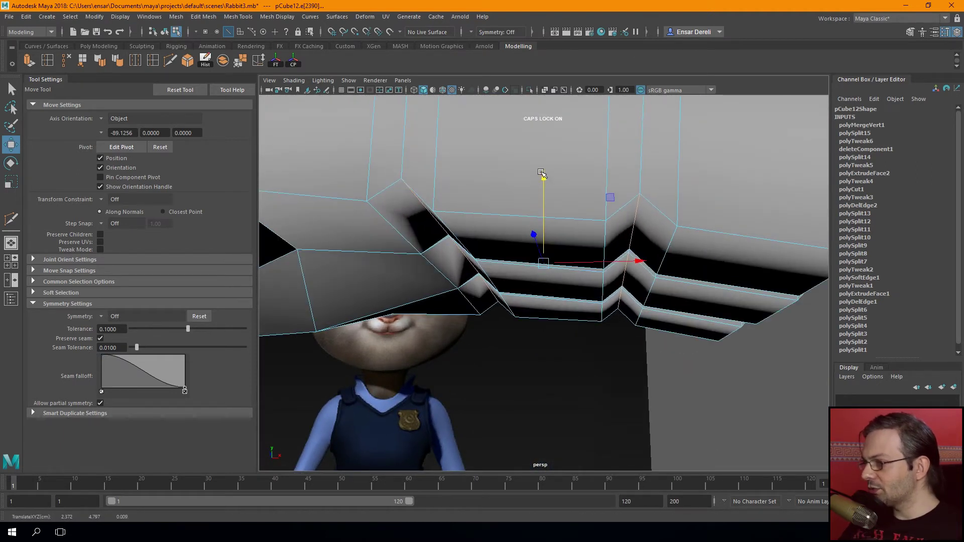
scroll(542, 173, down, 5)
alt+drag(541, 173, 501, 159)
key(3)
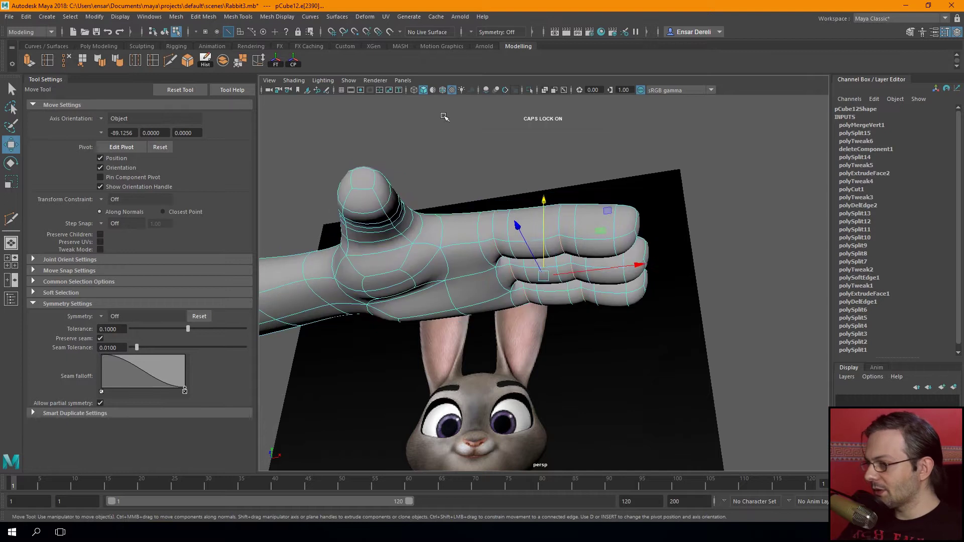
key(F8)
mouse_move(446, 135)
alt+mouse_down()
mouse_move(450, 151)
mouse_move(393, 112)
mouse_move(266, 165)
mouse_move(430, 159)
mouse_move(410, 247)
mouse_move(456, 269)
mouse_move(591, 255)
alt+mouse_up()
click(452, 267)
Pick edges near the hand tip and finger in the low-poly cage
key(1)
key(F10)
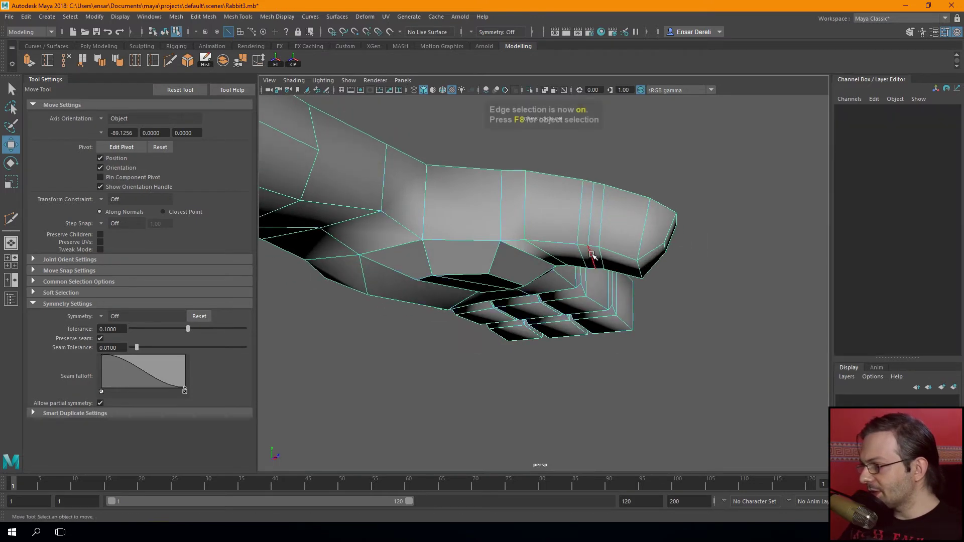
click(591, 255)
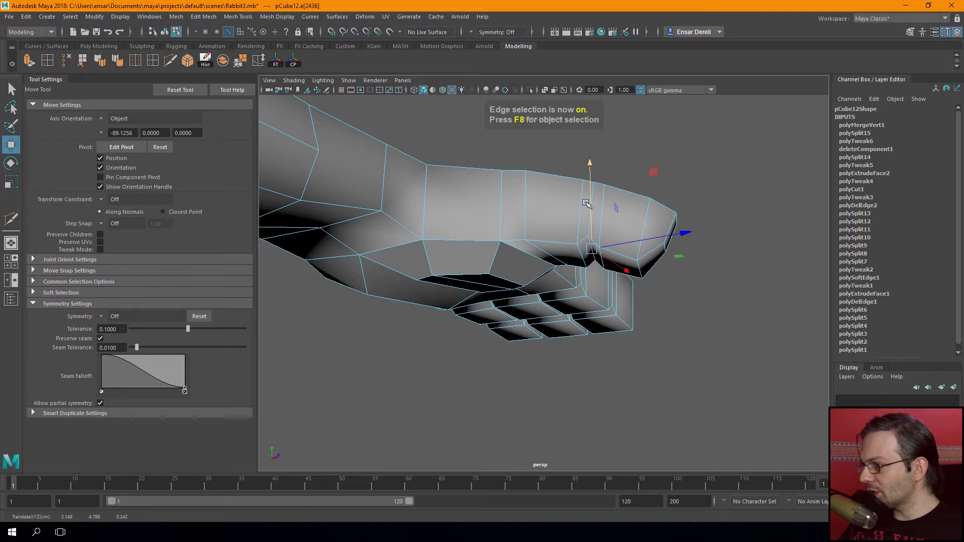
alt+drag(498, 218, 537, 237)
click(541, 233)
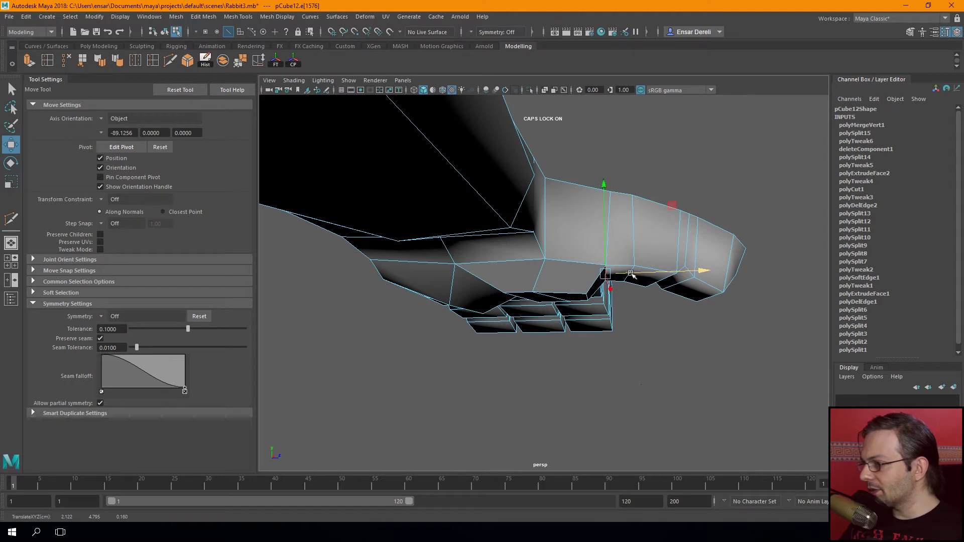
alt+drag(604, 219, 584, 221)
mouse_move(512, 262)
alt+mouse_down()
mouse_move(375, 229)
mouse_move(427, 236)
mouse_move(491, 279)
mouse_move(312, 269)
mouse_move(420, 313)
mouse_move(433, 282)
mouse_move(400, 262)
mouse_move(519, 274)
mouse_move(645, 254)
mouse_move(691, 257)
mouse_move(518, 301)
alt+mouse_up()
Reselect the arm mesh and pick an edge at the thumb base
key(F8)
click(395, 230)
click(517, 301)
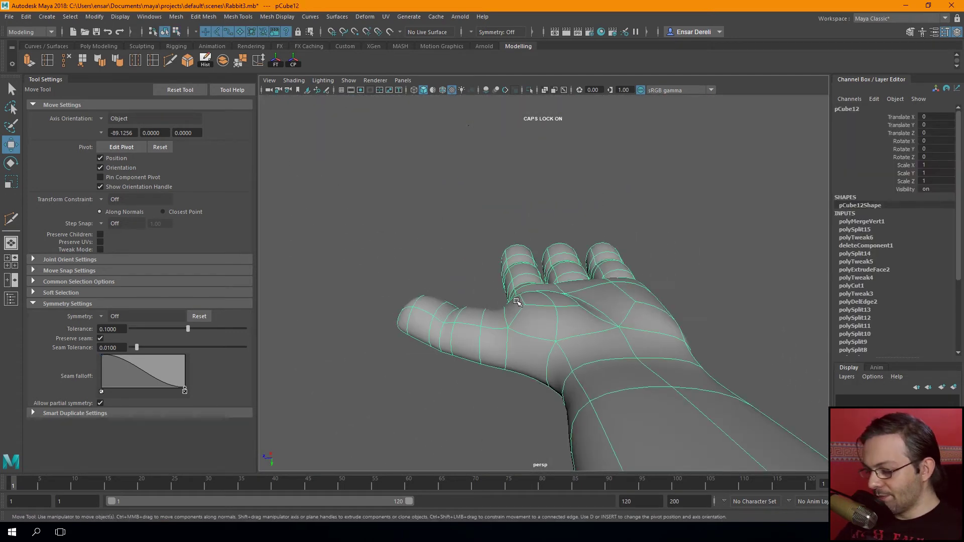
key(1)
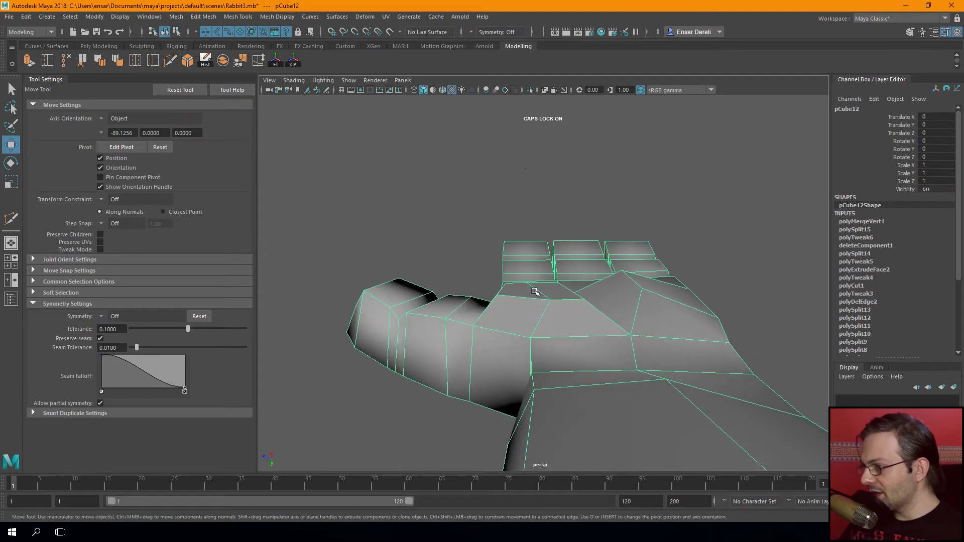
key(F10)
click(534, 260)
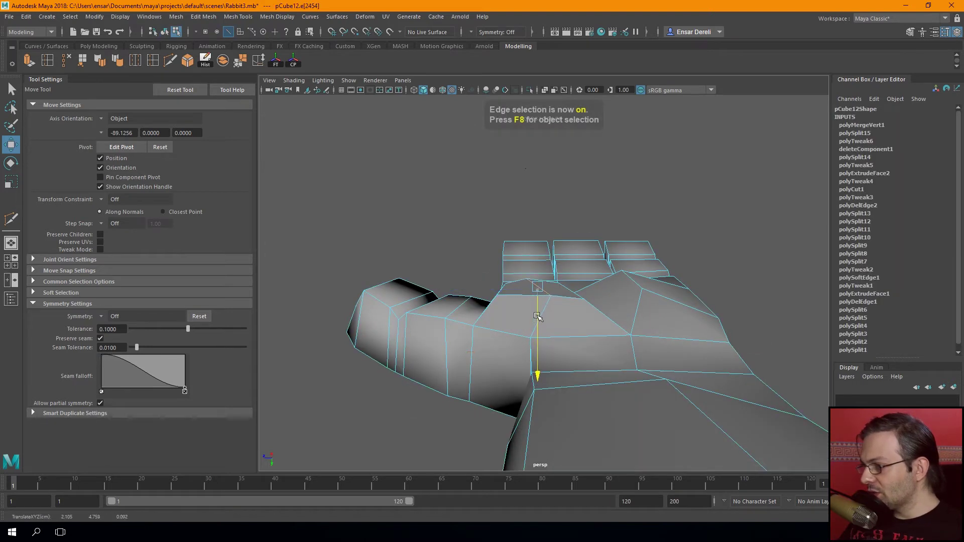
alt+drag(547, 293, 527, 312)
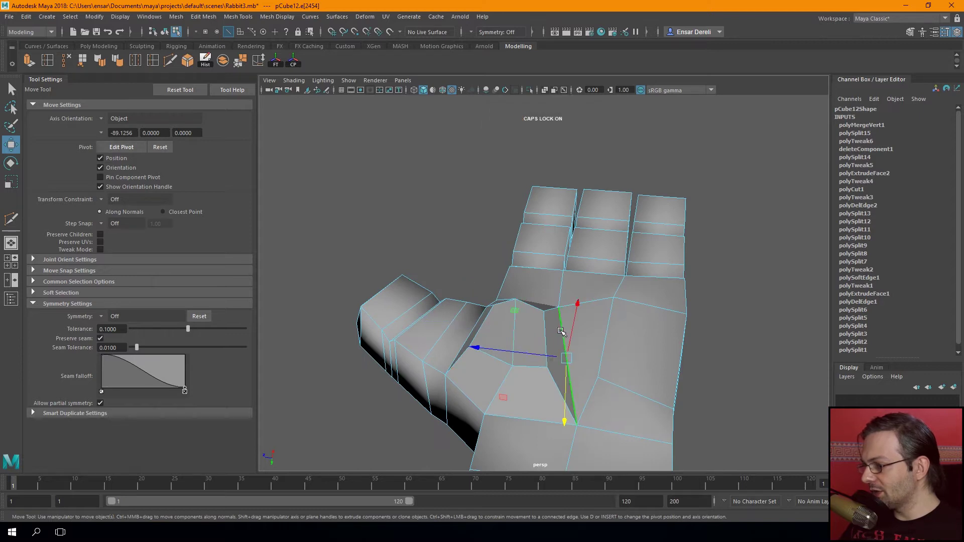
Tweak the palm vertices near the thumb base
key(F9)
click(558, 307)
mouse_move(559, 308)
alt+mouse_down()
mouse_move(528, 311)
mouse_move(647, 298)
mouse_move(568, 300)
mouse_move(463, 211)
mouse_move(457, 273)
mouse_move(555, 267)
mouse_move(555, 301)
mouse_move(340, 236)
mouse_move(407, 293)
mouse_move(529, 327)
mouse_move(478, 230)
mouse_move(496, 305)
mouse_move(507, 295)
mouse_move(479, 327)
alt+mouse_up()
click(529, 327)
click(496, 305)
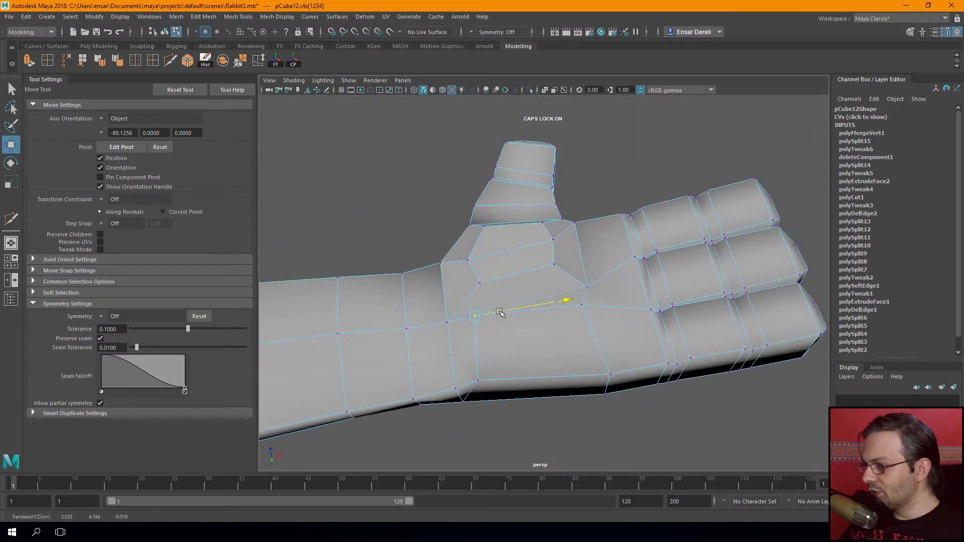
Turn on smooth preview for the arm and inspect the rounded hand
key(F8)
mouse_move(387, 230)
alt+mouse_down()
mouse_move(420, 265)
mouse_move(470, 273)
alt+mouse_up()
click(469, 273)
key(F11)
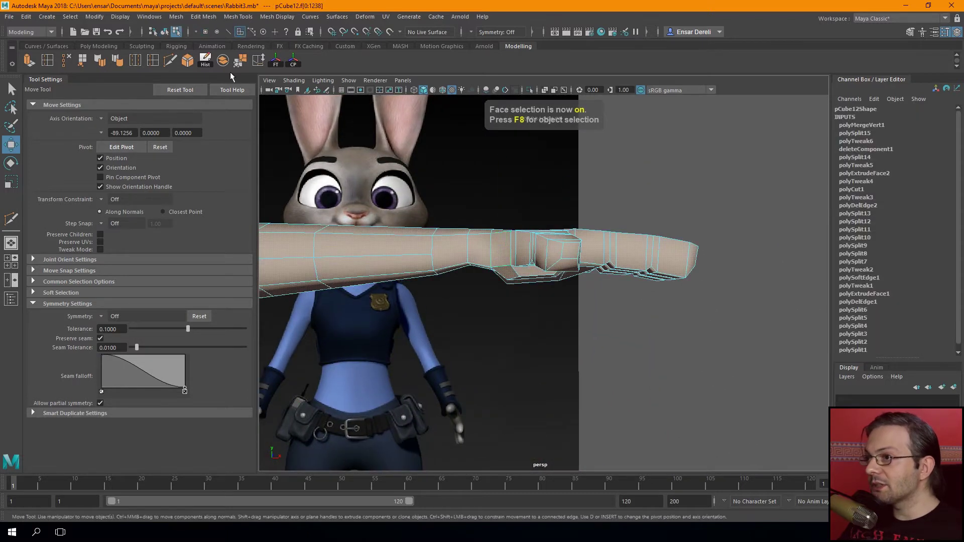
key(F8)
click(610, 217)
mouse_move(598, 221)
alt+mouse_down()
mouse_move(581, 168)
mouse_move(537, 195)
mouse_move(522, 192)
mouse_move(522, 182)
mouse_move(507, 190)
alt+mouse_up()
click(517, 211)
key(3)
click(520, 188)
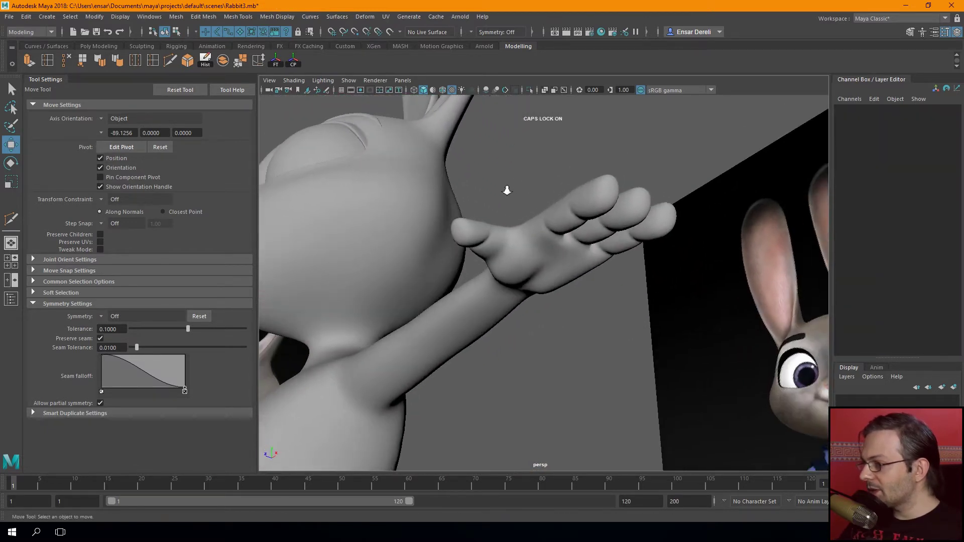
alt+right_drag(507, 190, 563, 222)
mouse_move(544, 355)
alt+mouse_down()
mouse_move(431, 363)
mouse_move(457, 284)
mouse_move(382, 286)
mouse_move(355, 299)
mouse_move(361, 286)
mouse_move(387, 338)
mouse_move(495, 273)
alt+mouse_up()
alt+right_drag(496, 273, 463, 287)
alt+drag(464, 287, 542, 181)
mouse_move(542, 181)
alt+right_down()
mouse_move(503, 211)
mouse_move(522, 241)
alt+right_up()
alt+drag(522, 241, 525, 246)
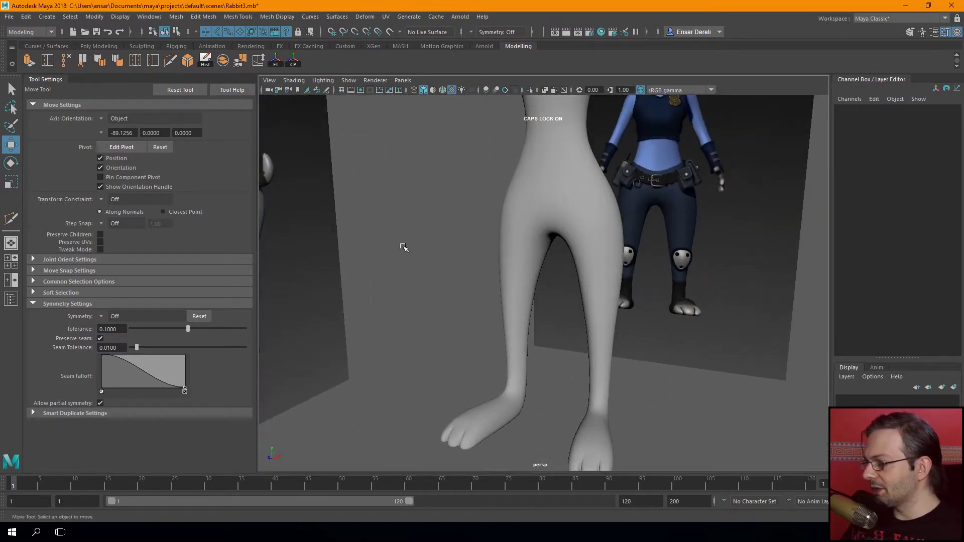
mouse_move(403, 247)
alt+mouse_down()
mouse_move(415, 282)
mouse_move(430, 271)
mouse_move(415, 325)
mouse_move(441, 330)
alt+mouse_up()
click(441, 329)
alt+right_drag(402, 333, 392, 290)
Zoom the front view onto the legs, comparing low-poly cage and smooth preview
key(space)
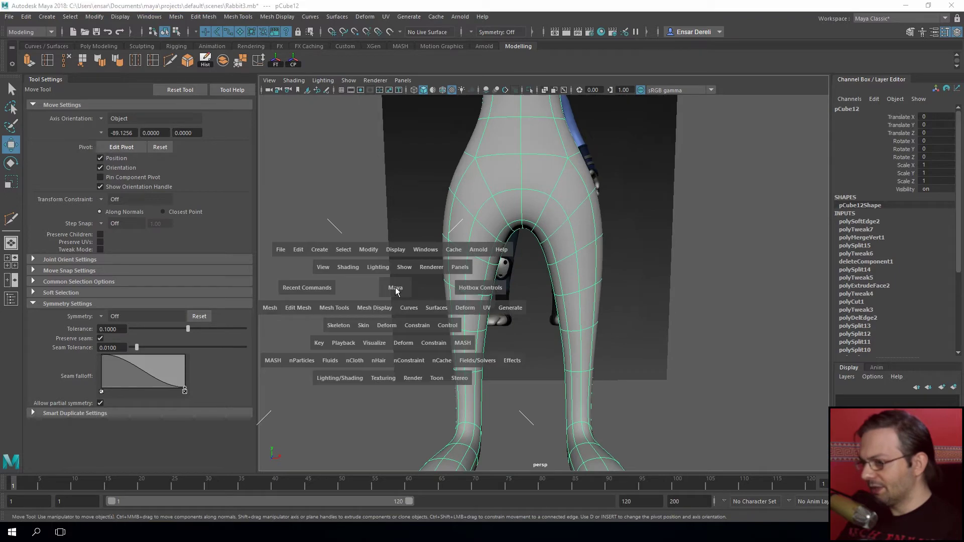
key(space)
key(f)
scroll(444, 368, up, 3)
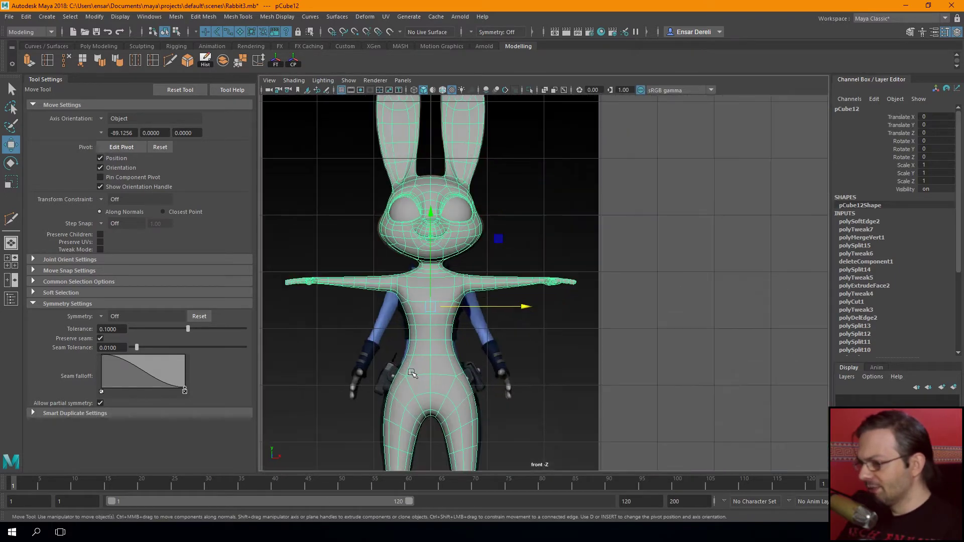
scroll(462, 327, up, 3)
scroll(495, 260, up, 2)
scroll(496, 276, up, 3)
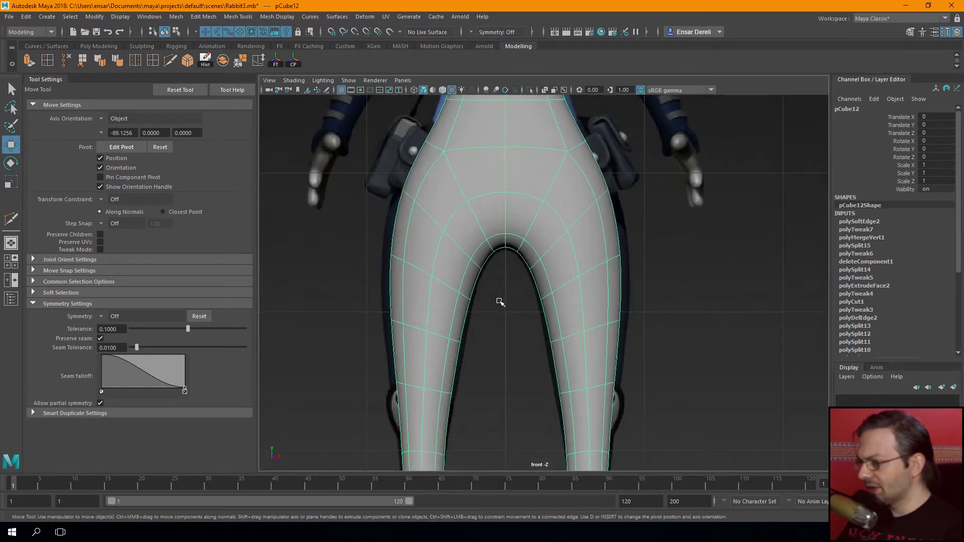
scroll(517, 281, down, 2)
scroll(533, 260, up, 1)
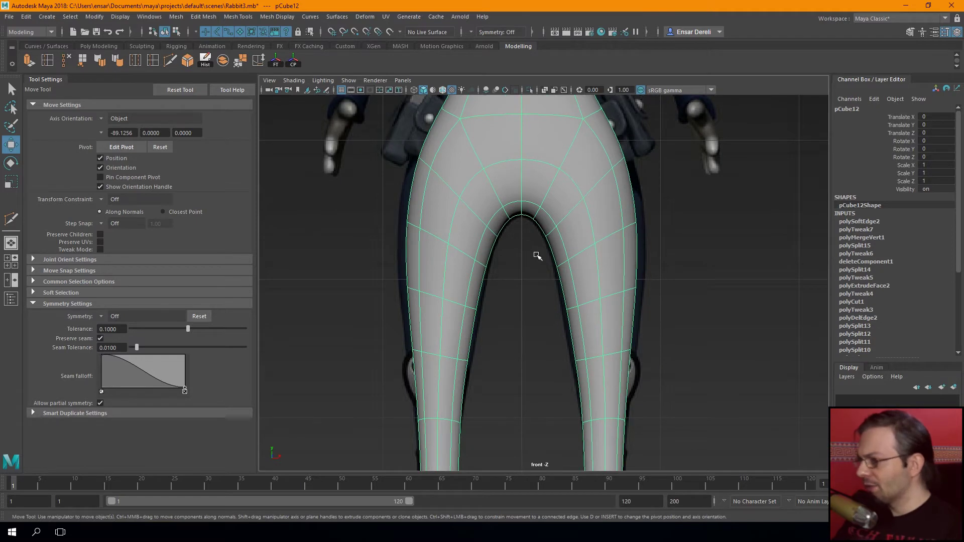
key(1)
key(3)
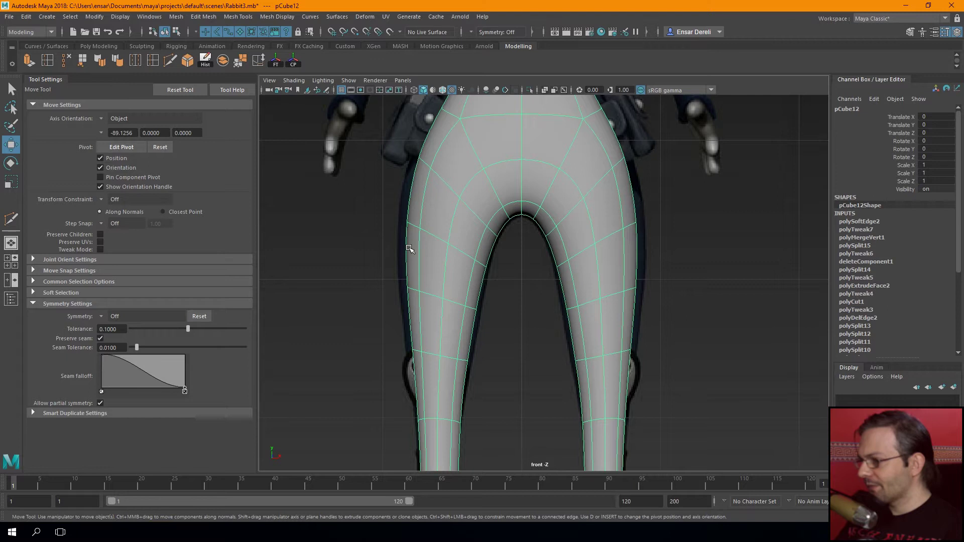
scroll(432, 286, up, 1)
scroll(467, 311, up, 1)
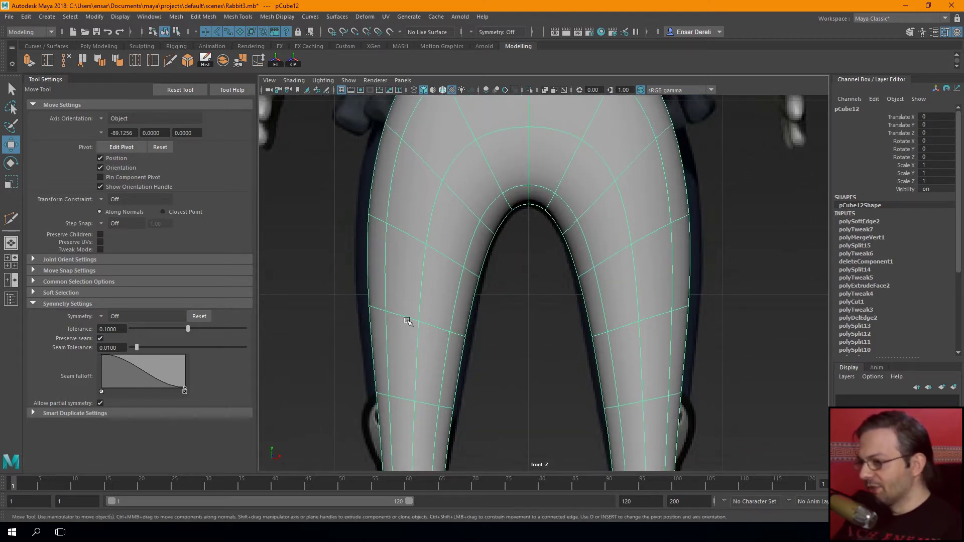
key(1)
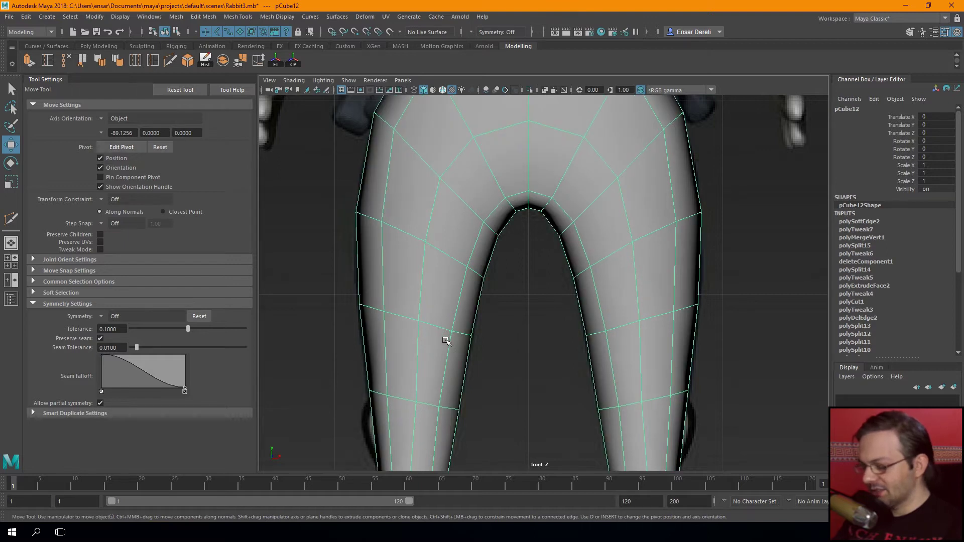
key(3)
Orbit the perspective view around the legs and whole body, toggling cage and smooth display
key(space)
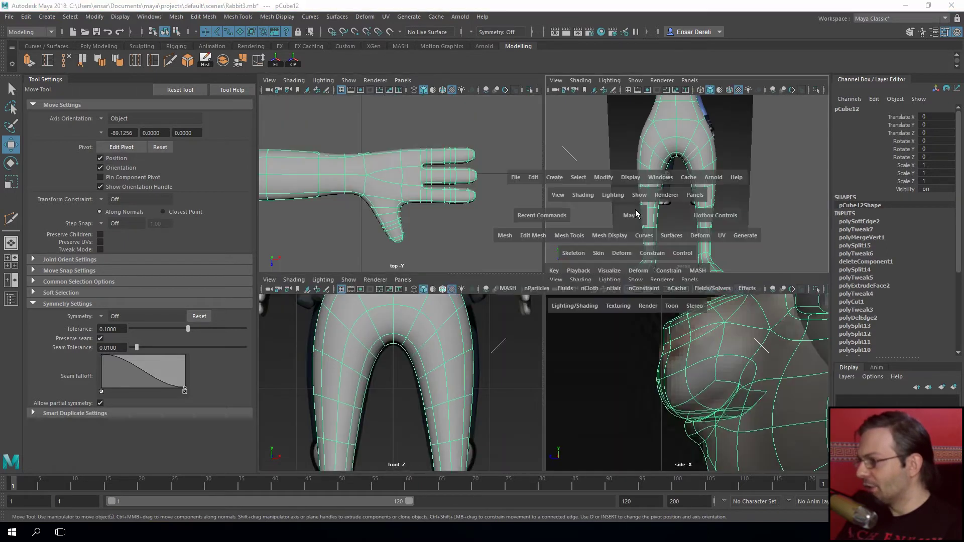
key(space)
alt+drag(652, 231, 534, 268)
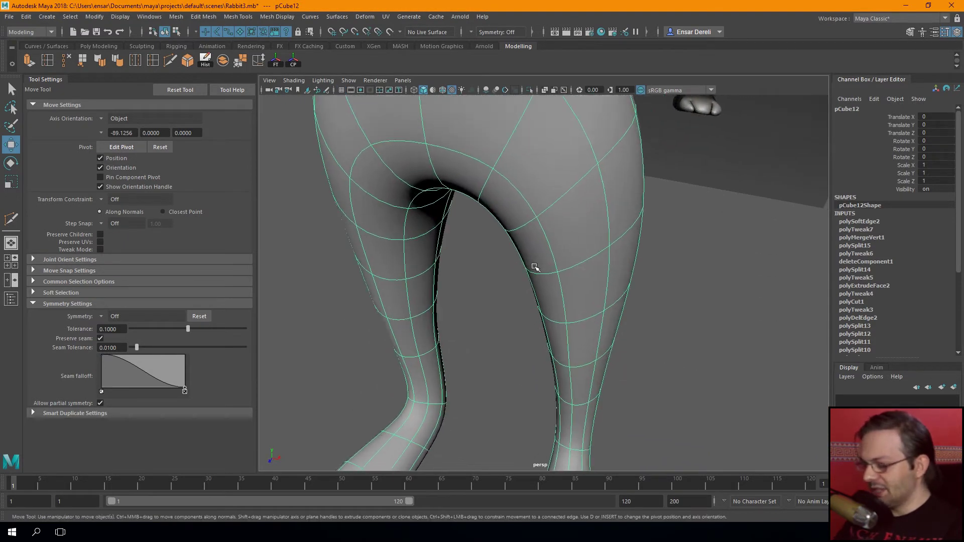
key(1)
key(3)
key(f)
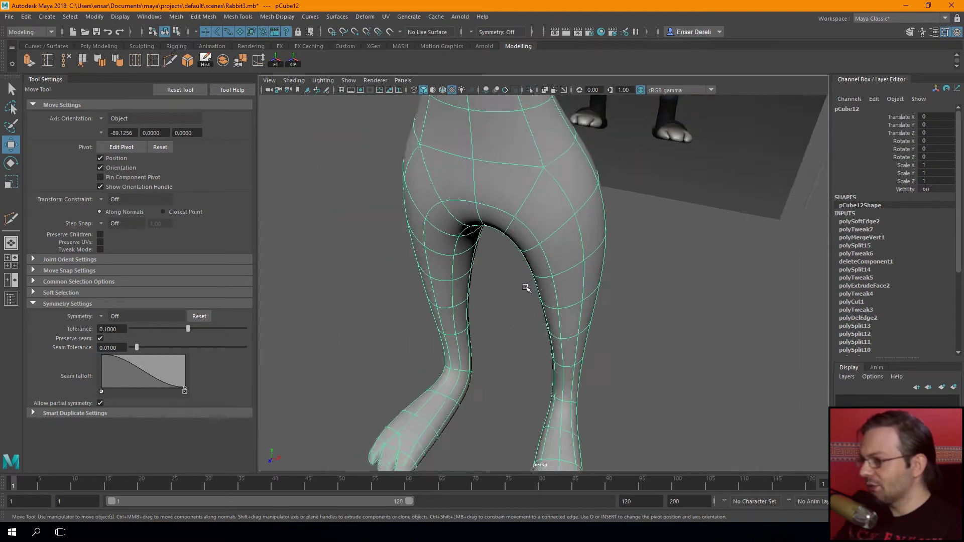
alt+right_drag(522, 292, 530, 299)
mouse_move(531, 299)
alt+mouse_down()
mouse_move(520, 348)
mouse_move(546, 348)
alt+mouse_up()
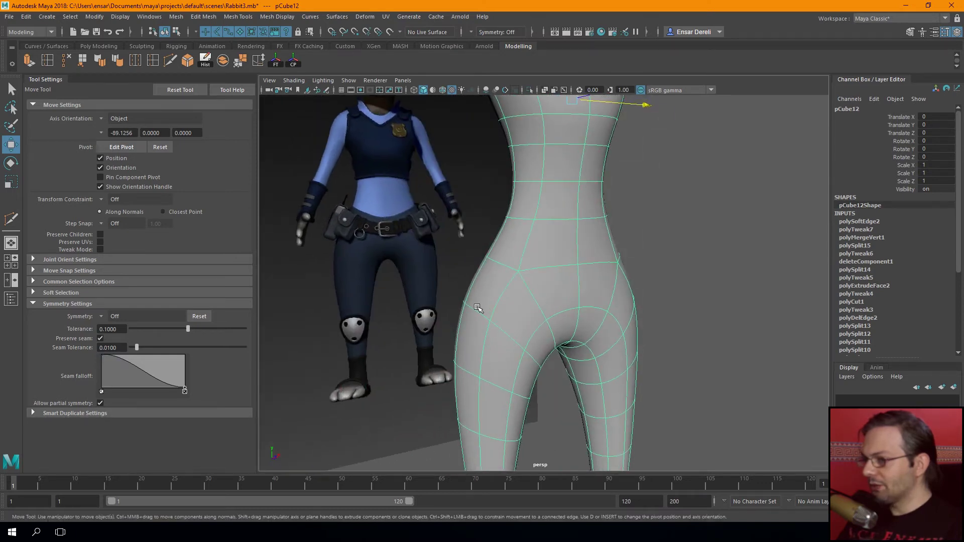
alt+right_drag(477, 308, 452, 355)
alt+drag(452, 355, 470, 356)
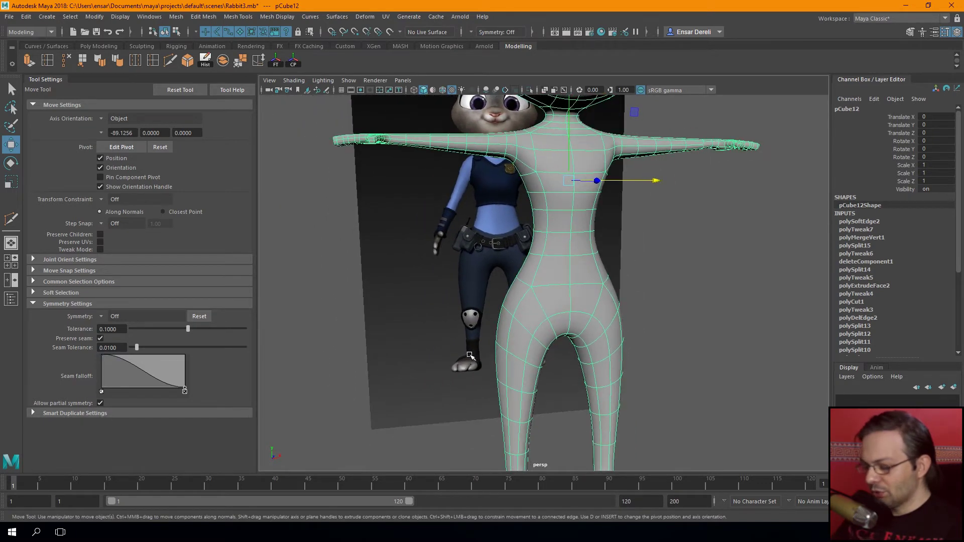
scroll(475, 364, up, 2)
Overlay the wireframe in the front view and frame the legs and waist
key(space)
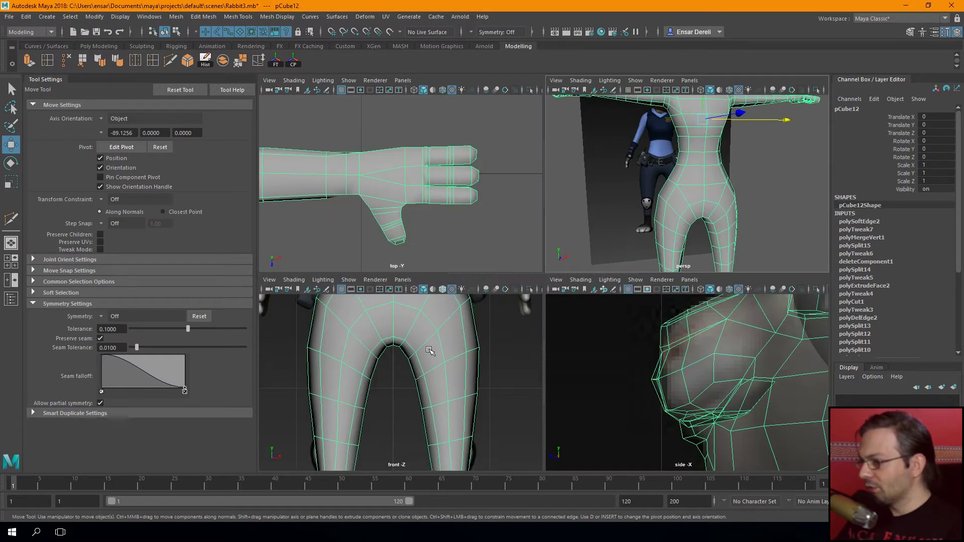
key(space)
scroll(396, 351, up, 2)
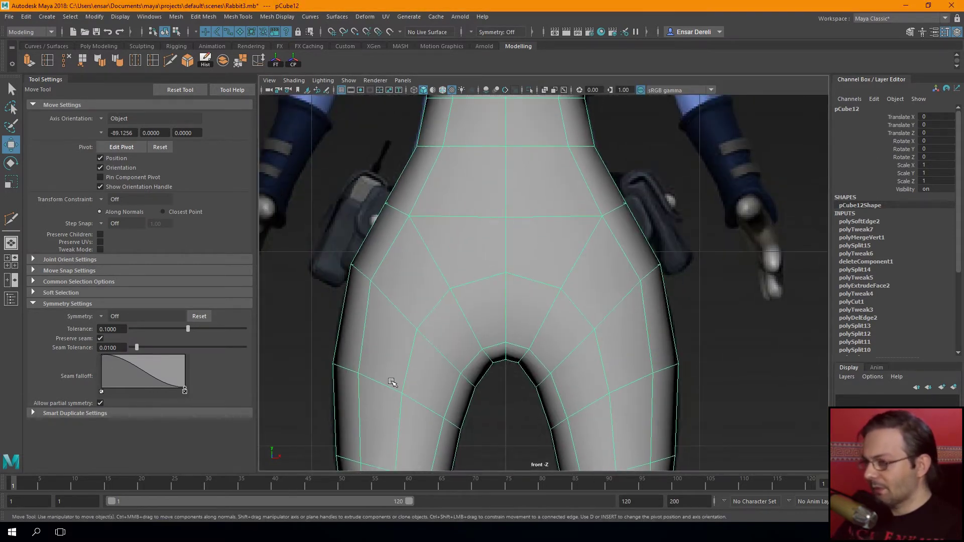
alt+middle_drag(392, 361, 383, 438)
key(4)
scroll(438, 327, down, 5)
scroll(442, 330, up, 5)
alt+middle_drag(442, 330, 451, 347)
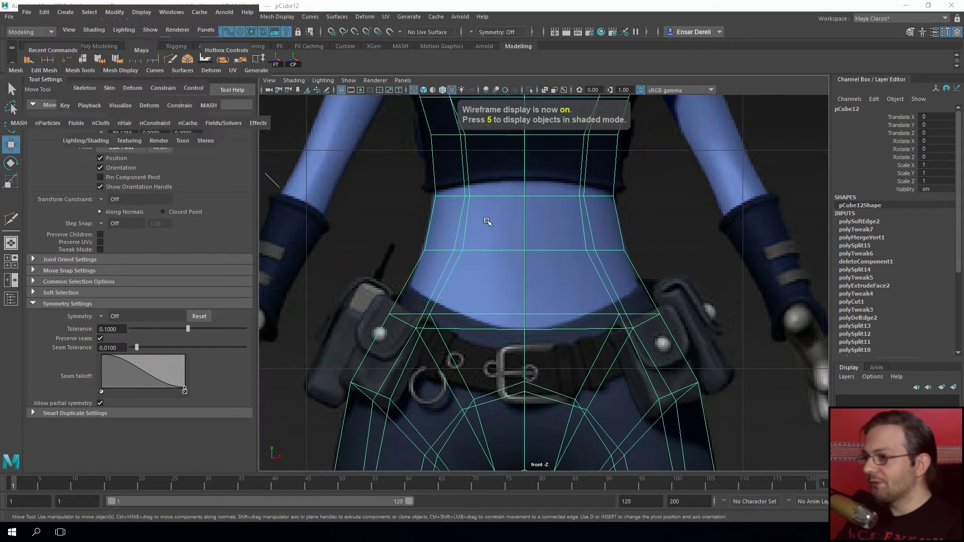
key(space)
key(space)
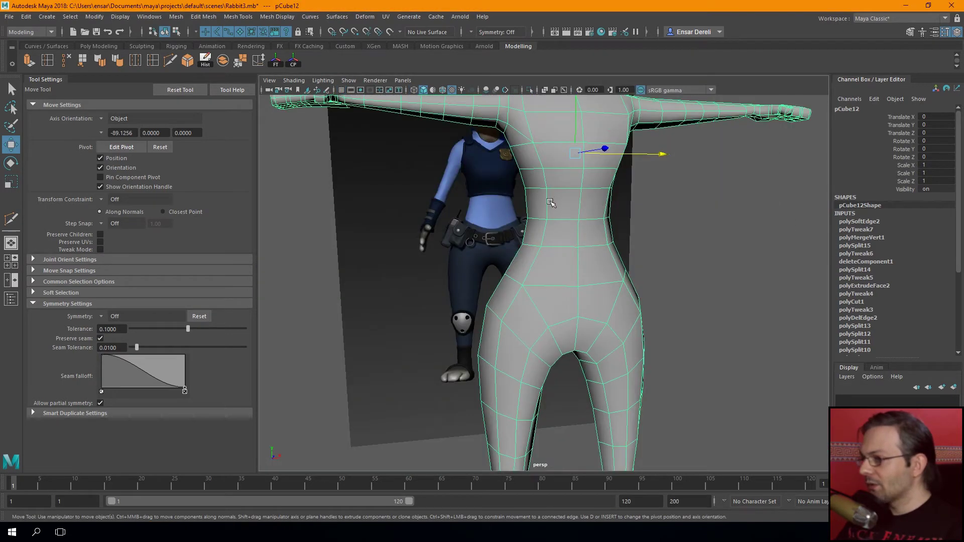
scroll(360, 159, up, 3)
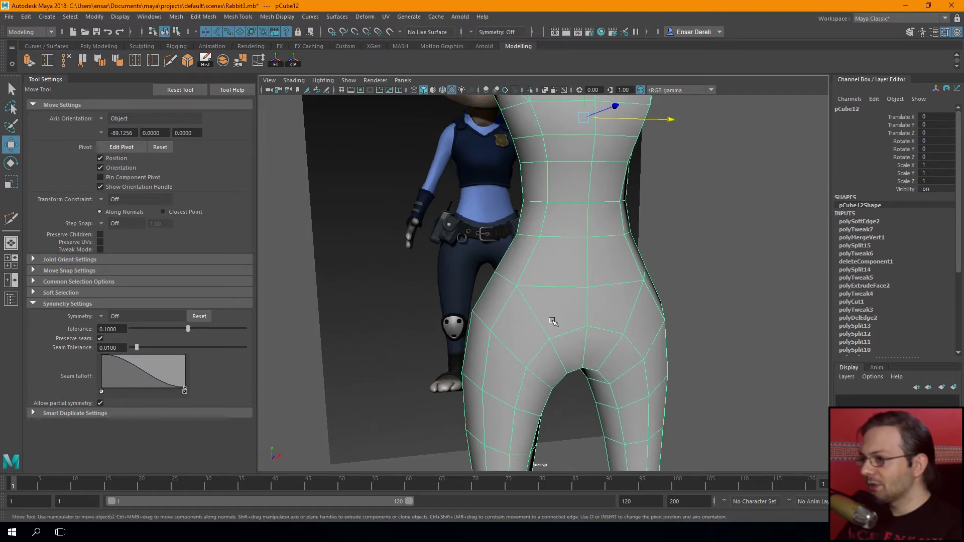
Multi-Cut toe divisions into the feet and check the smoothed paws from the side
alt+drag(553, 321, 522, 291)
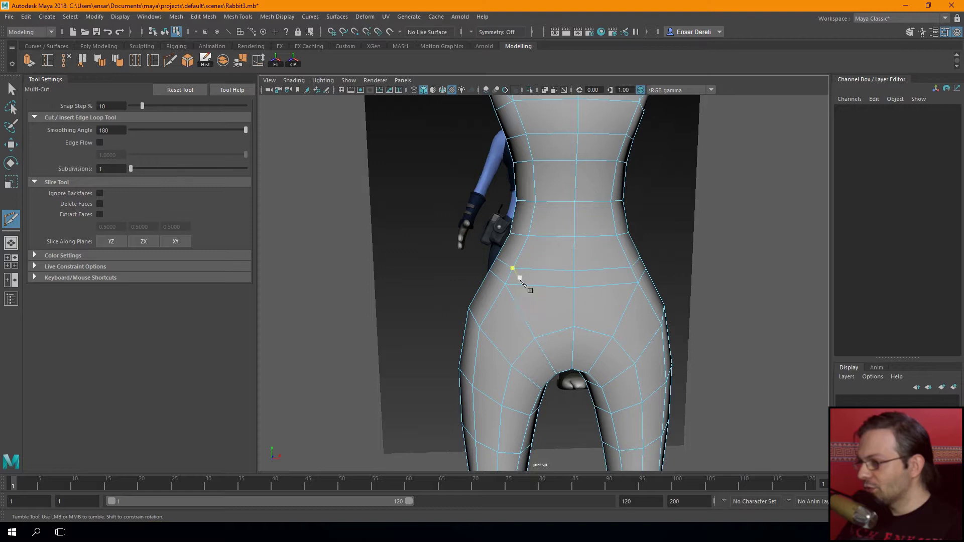
scroll(426, 319, down, 3)
scroll(428, 243, up, 3)
alt+drag(428, 243, 482, 267)
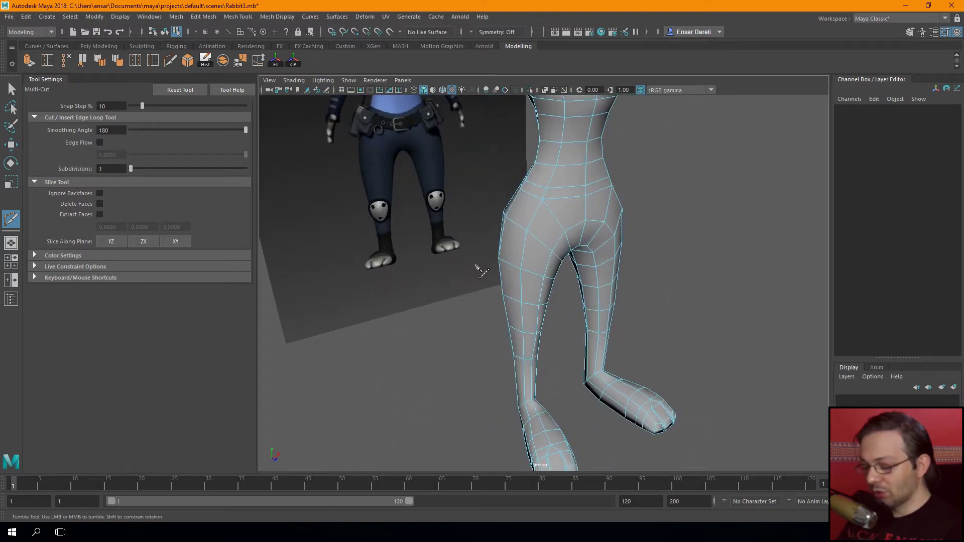
key(F8)
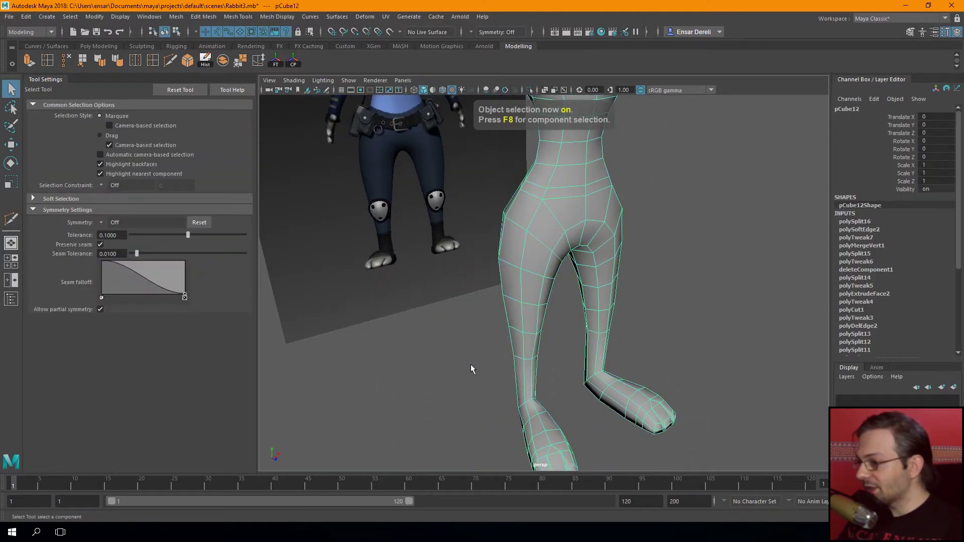
alt+drag(471, 369, 518, 344)
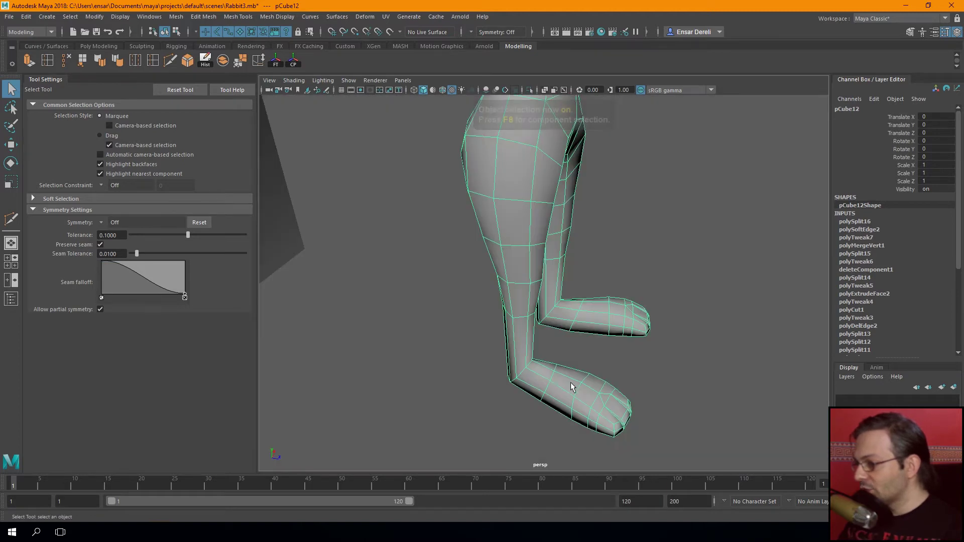
mouse_move(555, 388)
alt+mouse_down()
mouse_move(453, 372)
mouse_move(555, 366)
mouse_move(487, 328)
alt+mouse_up()
alt+middle_drag(487, 327, 456, 306)
mouse_move(456, 306)
alt+right_down()
mouse_move(437, 213)
mouse_move(465, 236)
alt+right_up()
mouse_move(534, 270)
alt+mouse_down()
mouse_move(507, 241)
mouse_move(513, 285)
alt+mouse_up()
mouse_move(543, 325)
alt+mouse_down()
mouse_move(501, 260)
mouse_move(562, 339)
alt+mouse_up()
key(3)
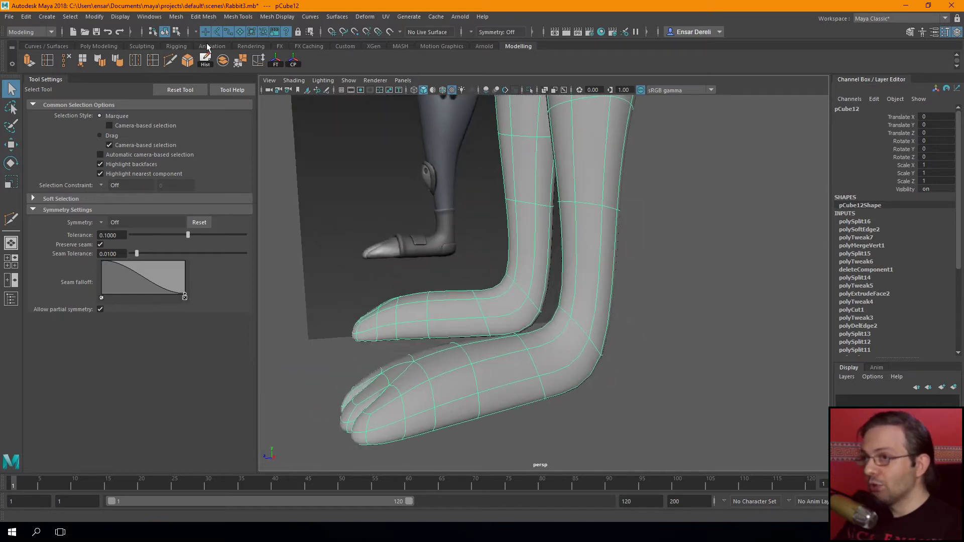
Cut a new edge across the back of the ankle with Multi-Cut and commit it
click(170, 61)
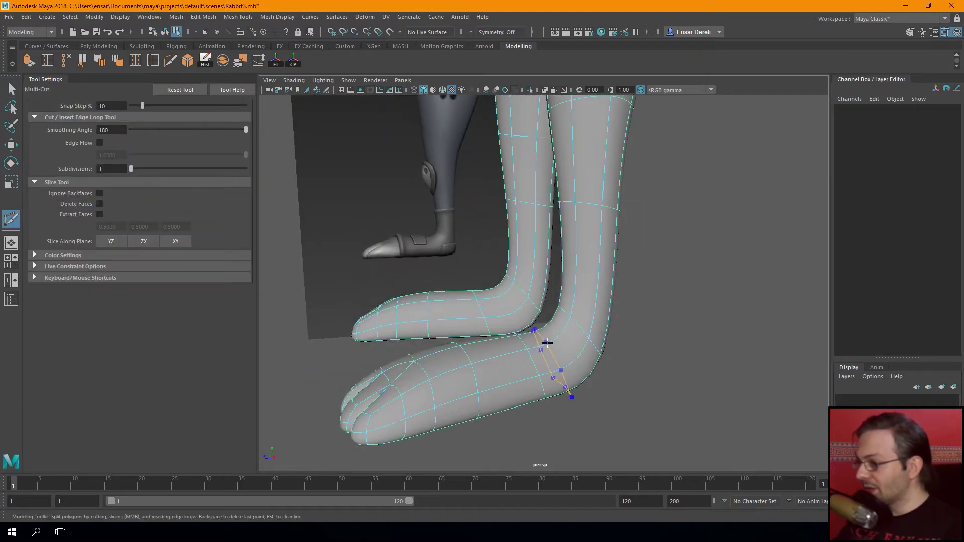
key(Escape)
alt+drag(527, 357, 520, 330)
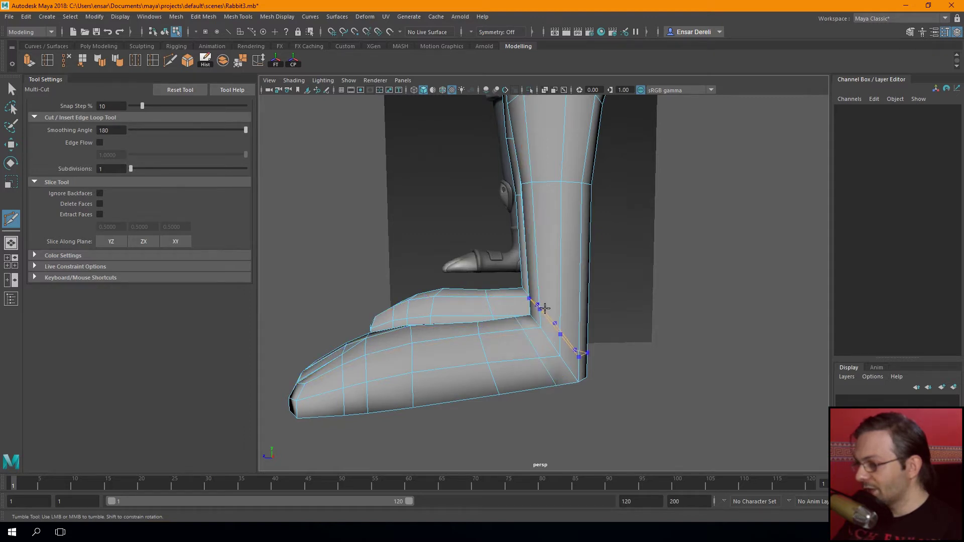
key(Return)
key(q)
key(F8)
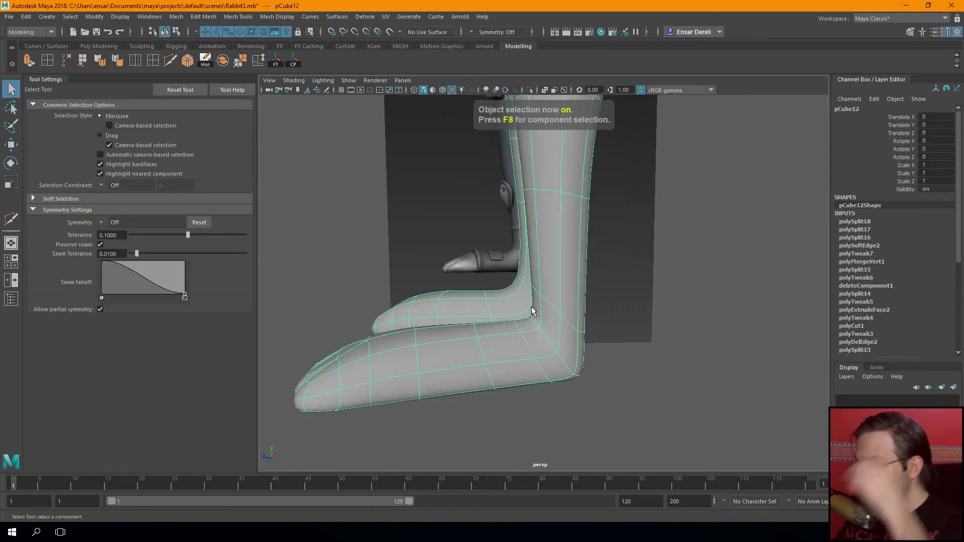
Orbit to the other side of the leg and frame the whole body mesh
mouse_move(538, 327)
alt+mouse_down()
mouse_move(510, 306)
mouse_move(520, 334)
mouse_move(617, 361)
mouse_move(656, 333)
alt+mouse_up()
scroll(617, 362, up, 2)
scroll(633, 392, up, 3)
scroll(558, 328, down, 3)
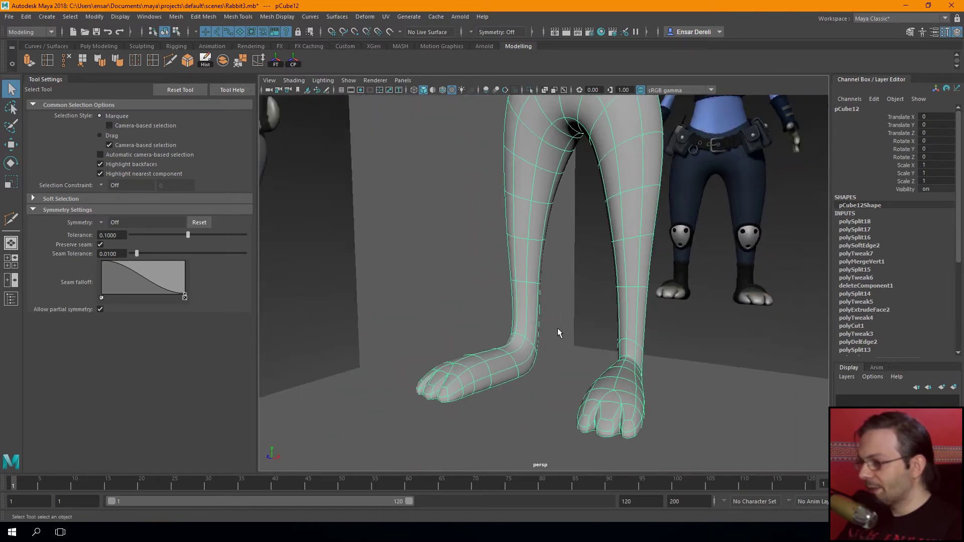
key(f)
key(F8)
key(F8)
scroll(471, 285, up, 2)
scroll(455, 266, up, 2)
Delete the faces of the left lower body in face mode
alt+drag(443, 330, 540, 343)
key(F11)
drag(411, 431, 420, 426)
key(Delete)
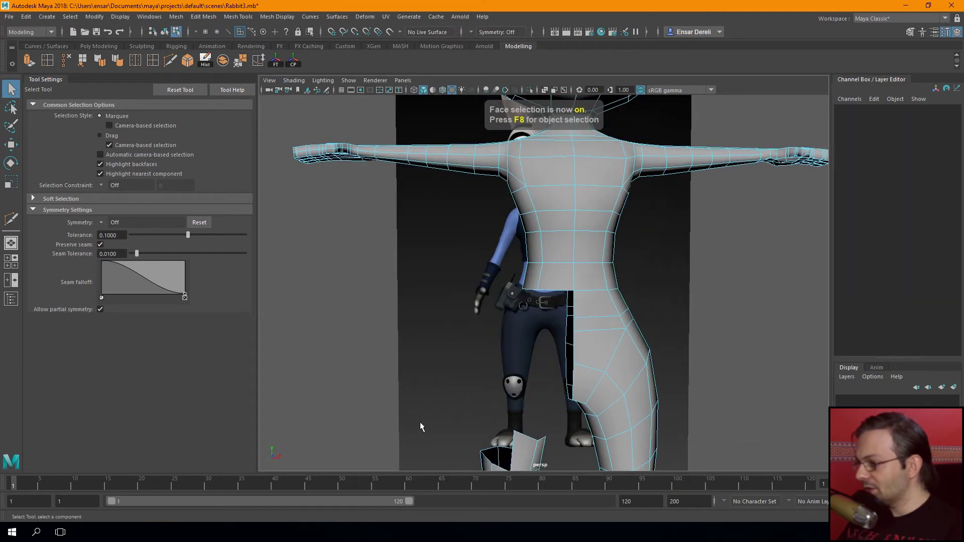
Delete the left torso, arm, neck and head faces
alt+drag(491, 260, 454, 366)
drag(499, 420, 416, 216)
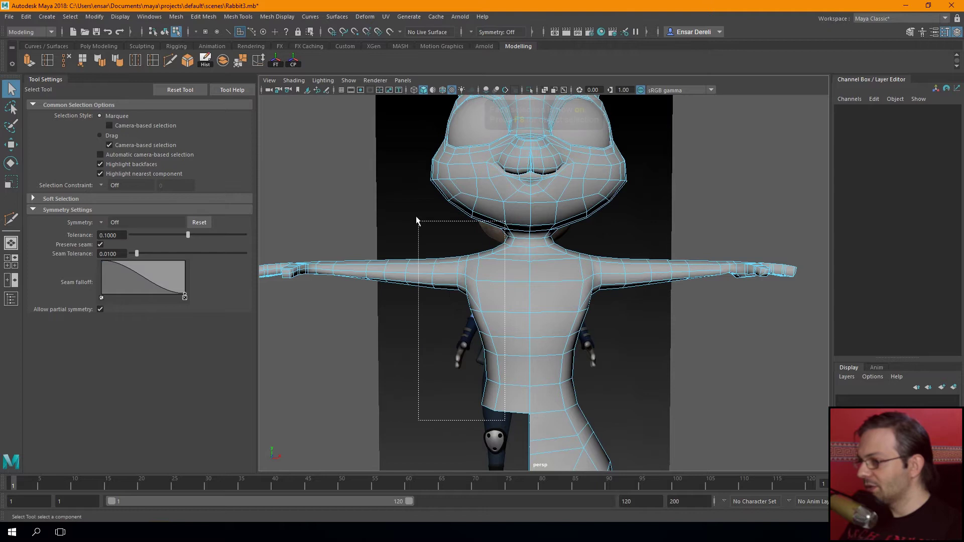
key(Delete)
alt+middle_drag(433, 209, 418, 346)
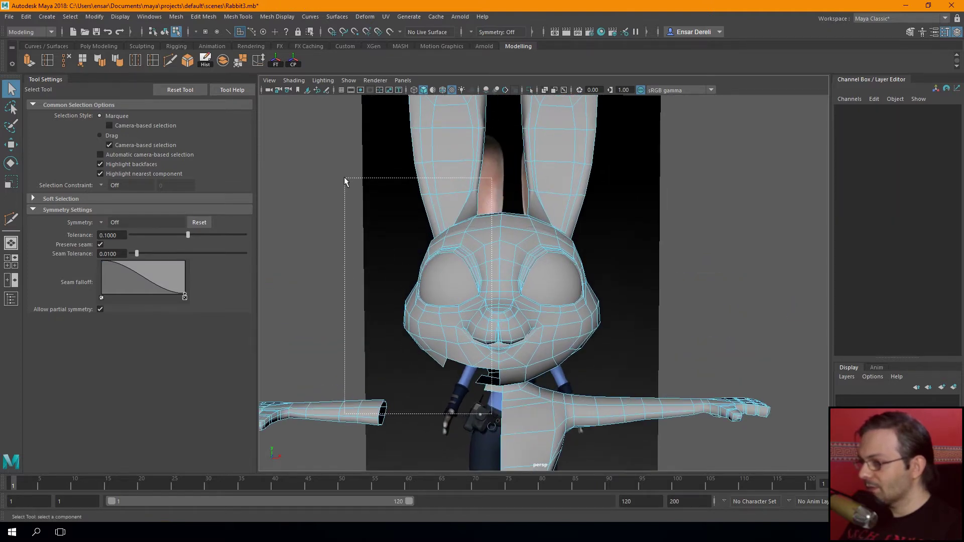
drag(491, 414, 344, 179)
key(Delete)
Orbit around the head to check the centre seam after deletion
scroll(344, 178, down, 3)
scroll(482, 196, down, 3)
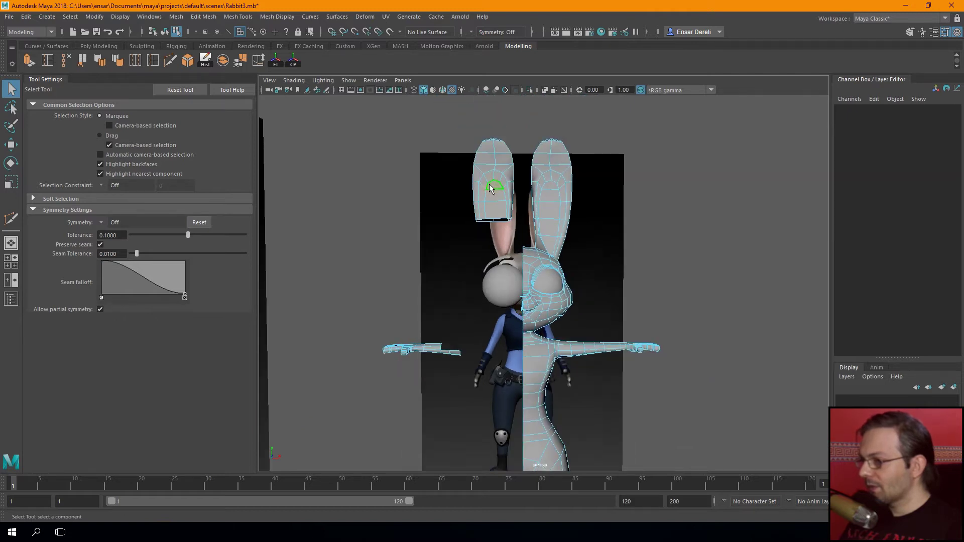
scroll(471, 294, up, 3)
scroll(441, 331, up, 2)
alt+drag(441, 331, 462, 245)
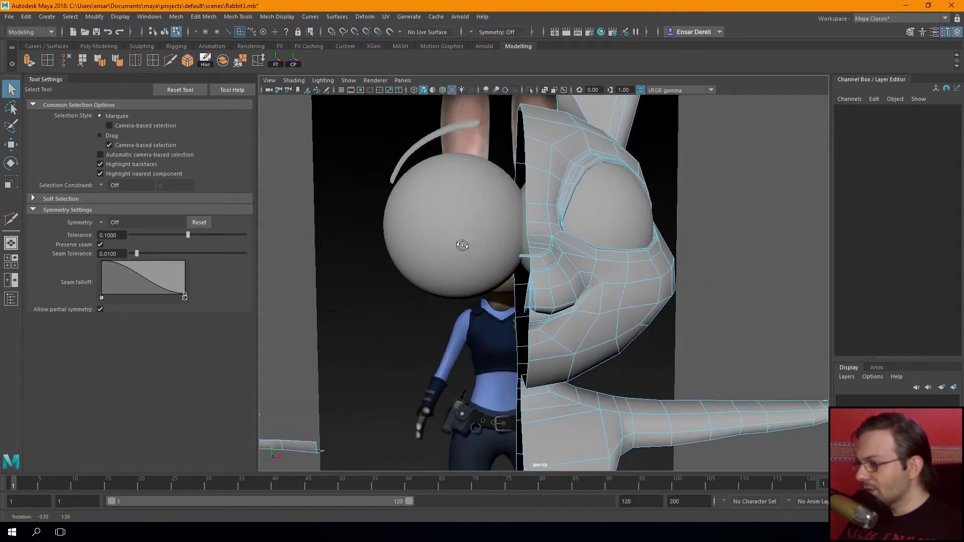
scroll(495, 261, up, 2)
mouse_move(466, 272)
alt+mouse_down()
mouse_move(449, 261)
mouse_move(452, 292)
alt+mouse_up()
Inspect the face seam closely and check a leftover face on the centre line
click(423, 321)
alt+drag(422, 320, 420, 312)
mouse_move(419, 312)
alt+right_down()
mouse_move(452, 343)
mouse_move(408, 367)
alt+right_up()
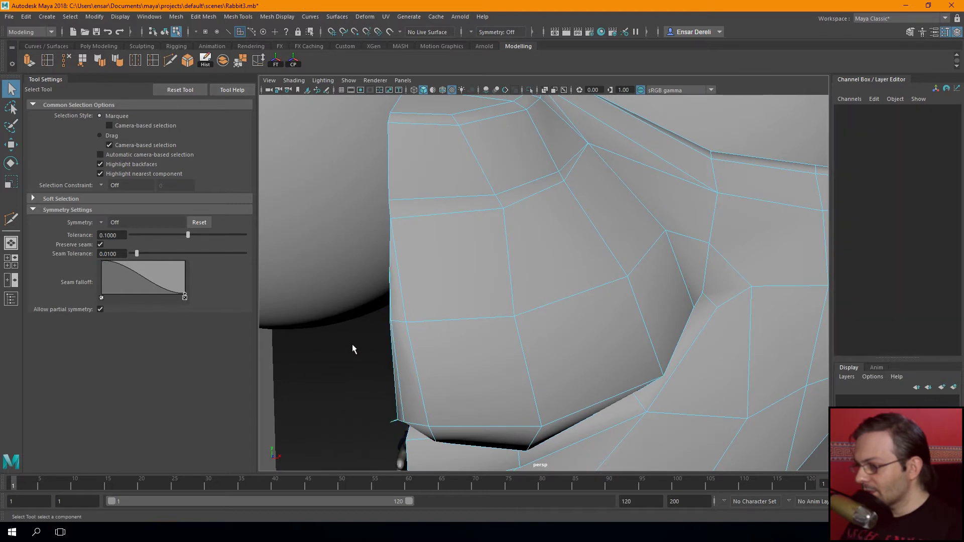
alt+right_drag(393, 418, 394, 441)
mouse_move(394, 441)
alt+mouse_down()
mouse_move(370, 409)
mouse_move(383, 389)
mouse_move(385, 402)
mouse_move(440, 418)
alt+mouse_up()
alt+right_drag(439, 418, 441, 376)
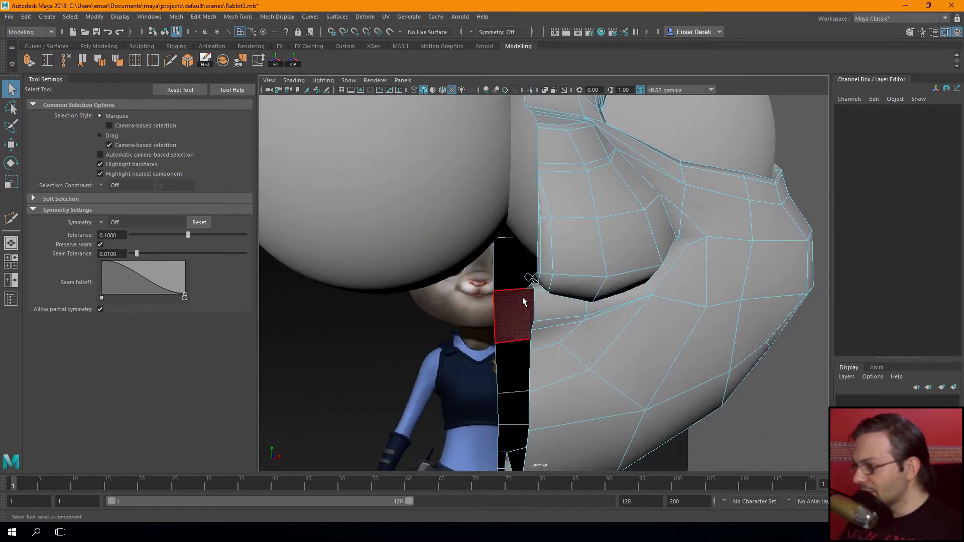
click(531, 279)
mouse_move(531, 279)
alt+mouse_down()
mouse_move(628, 263)
mouse_move(688, 297)
mouse_move(434, 294)
alt+mouse_up()
click(562, 333)
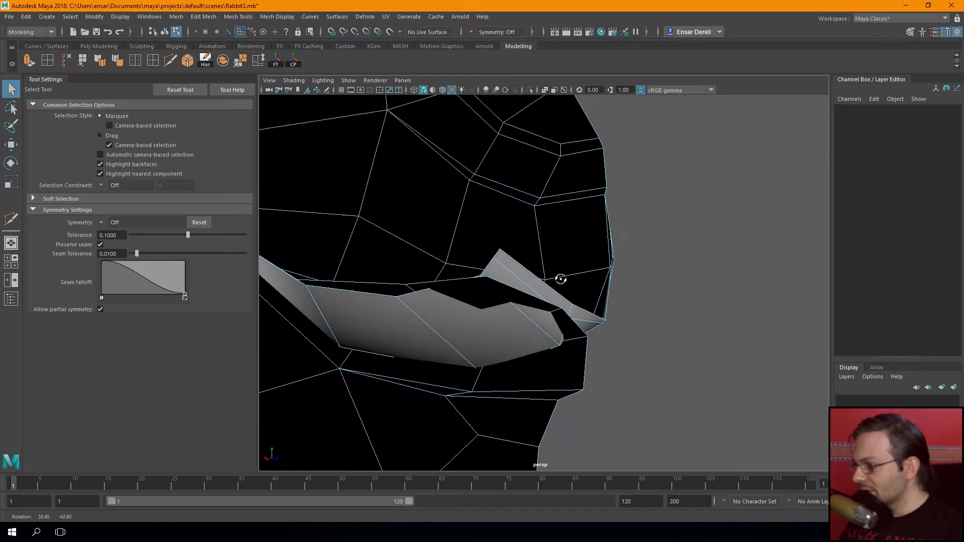
Delete the stray detached arm faces and return to object selection
scroll(434, 294, down, 5)
scroll(389, 311, down, 3)
scroll(454, 367, down, 3)
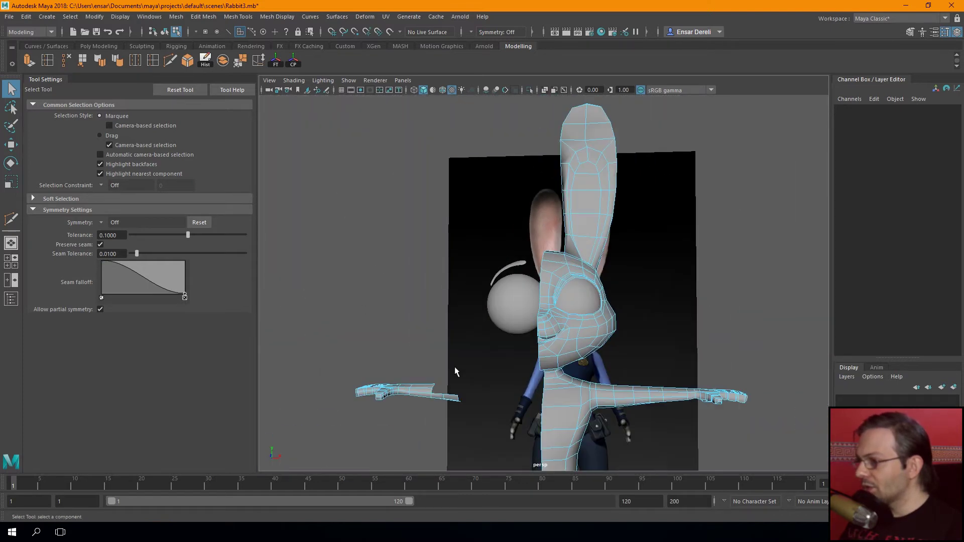
scroll(501, 200, down, 2)
key(Delete)
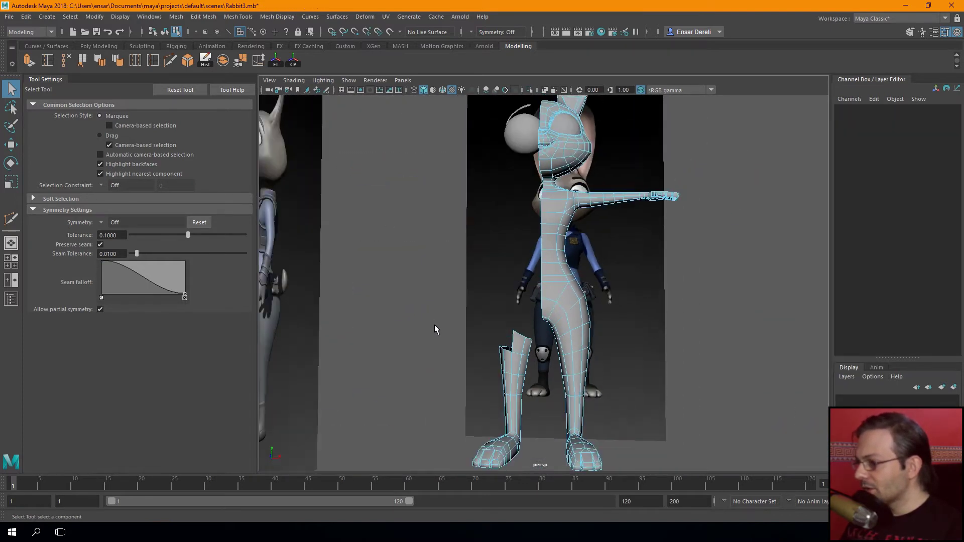
alt+drag(434, 324, 445, 351)
key(F8)
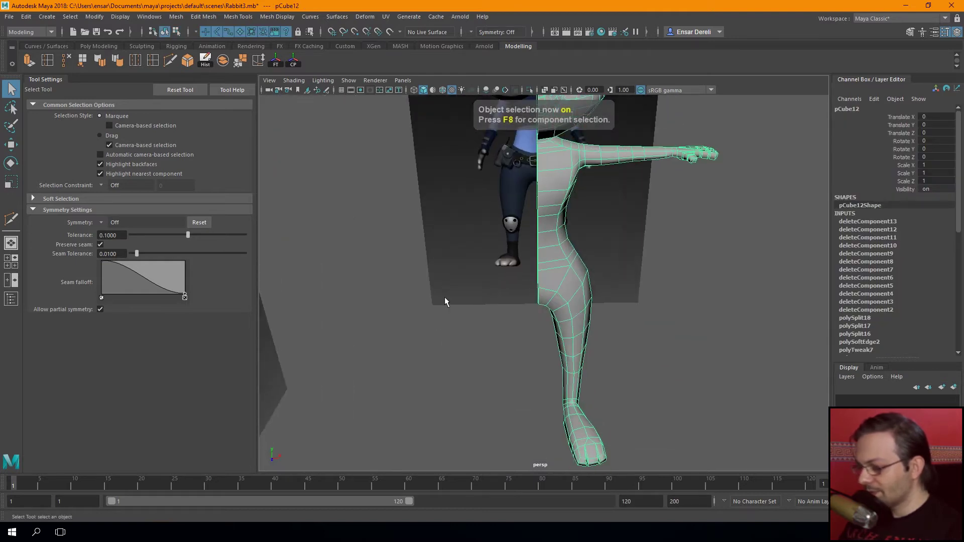
Duplicate the half body and mirror the copy with Scale X -1
key(r)
scroll(443, 299, down, 3)
key(ctrl+d)
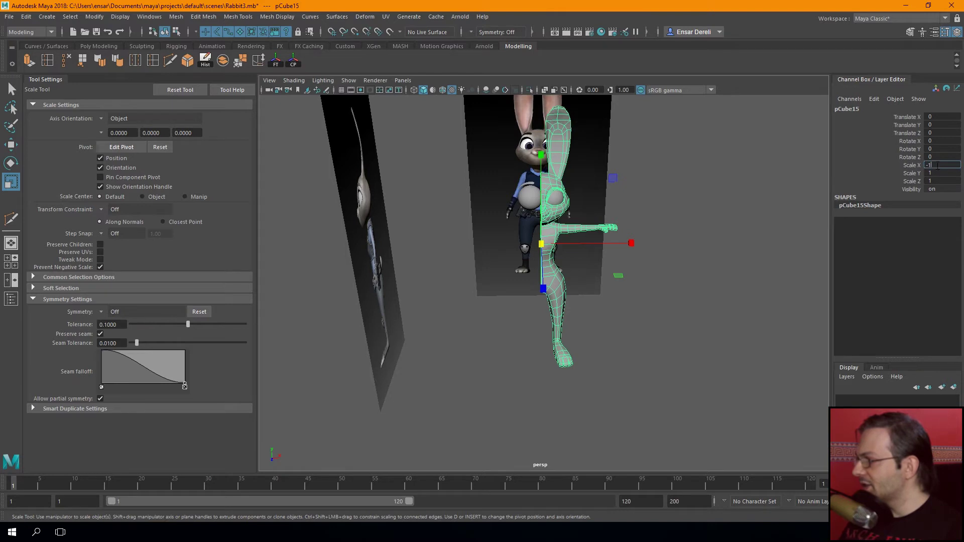
key(Return)
scroll(550, 339, up, 4)
Combine both body halves into a single mesh
drag(418, 362, 419, 364)
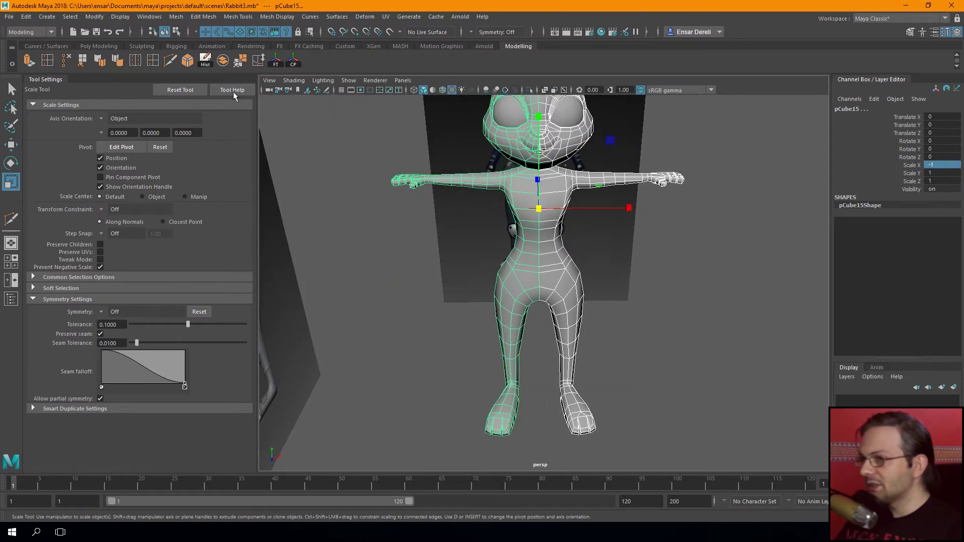
click(194, 64)
scroll(398, 215, up, 2)
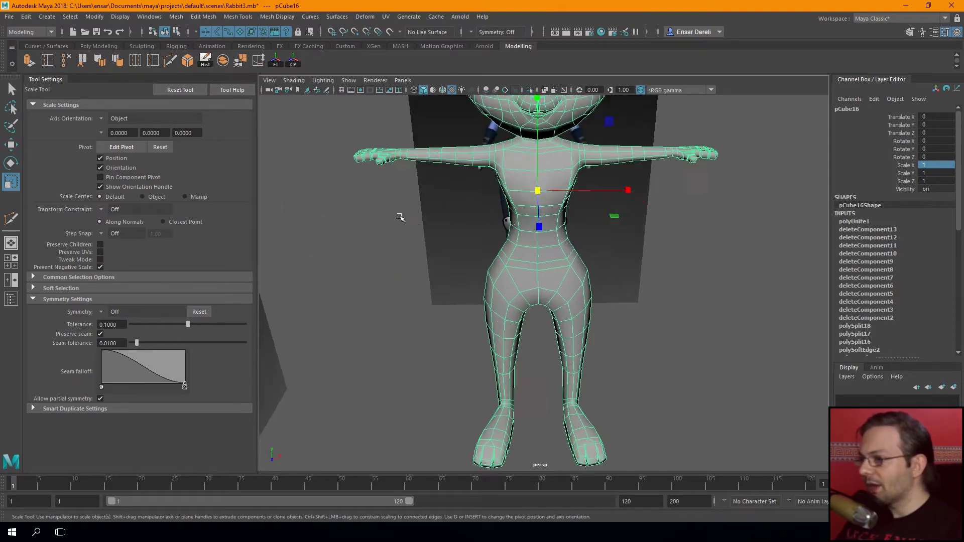
scroll(424, 252, up, 3)
scroll(470, 259, up, 2)
Merge all body vertices with a 0.002 threshold to weld the centre seam
key(F8)
scroll(502, 296, down, 5)
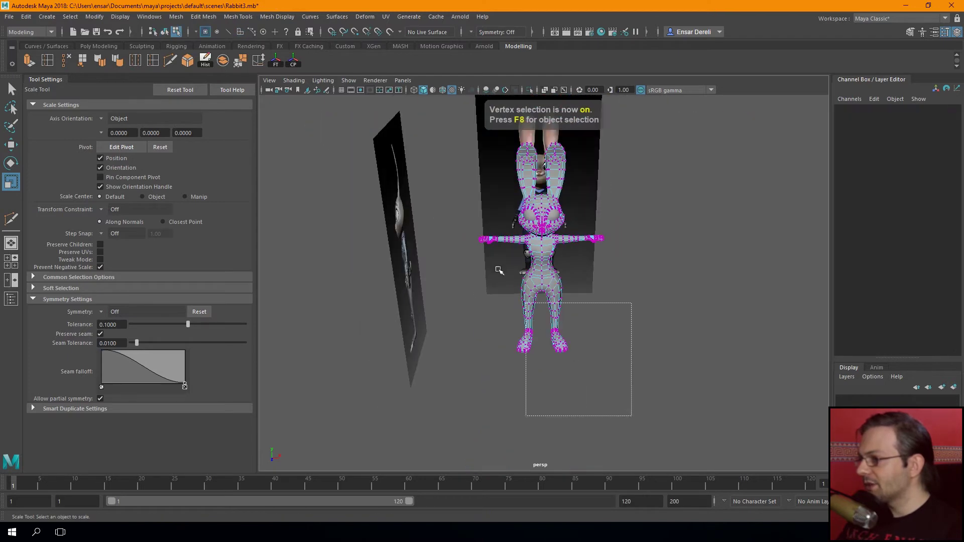
drag(499, 270, 467, 120)
scroll(537, 251, up, 4)
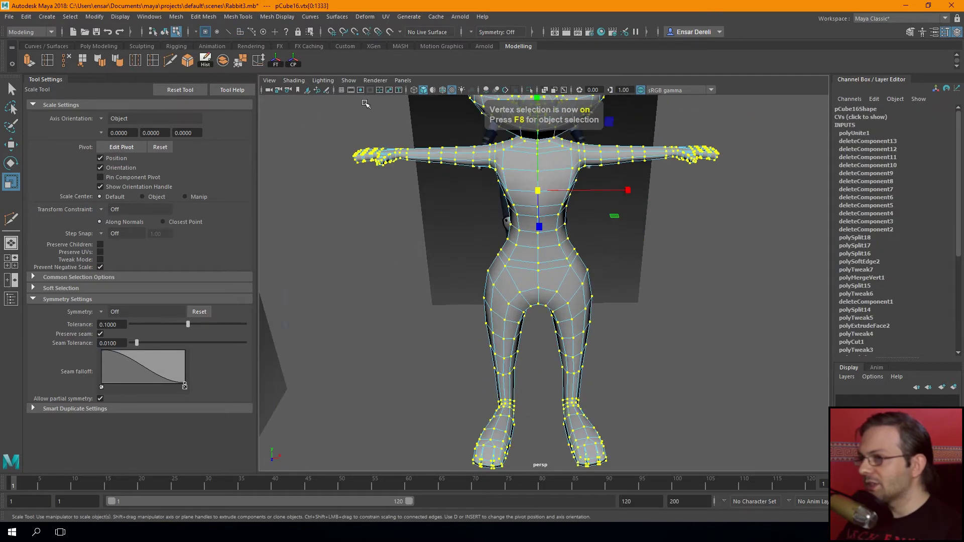
double_click(240, 62)
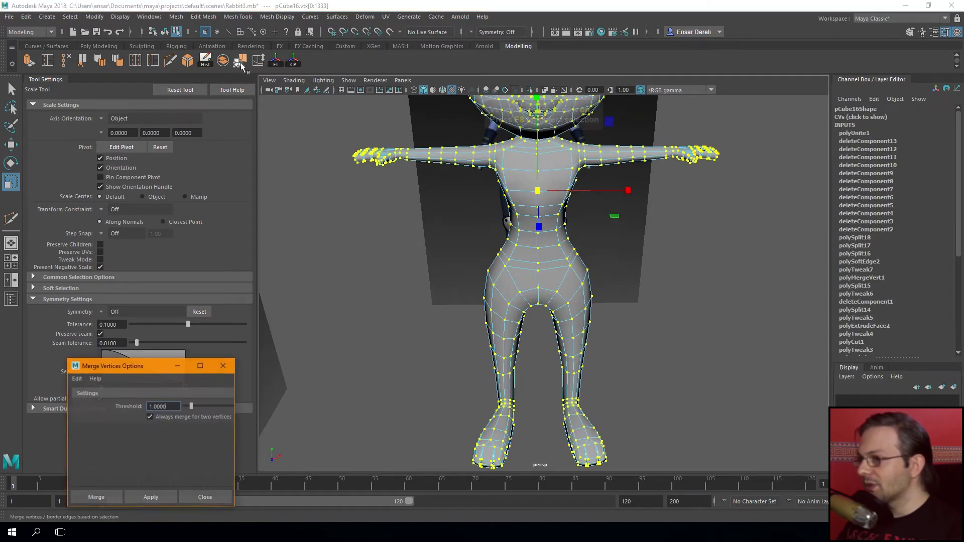
click(77, 379)
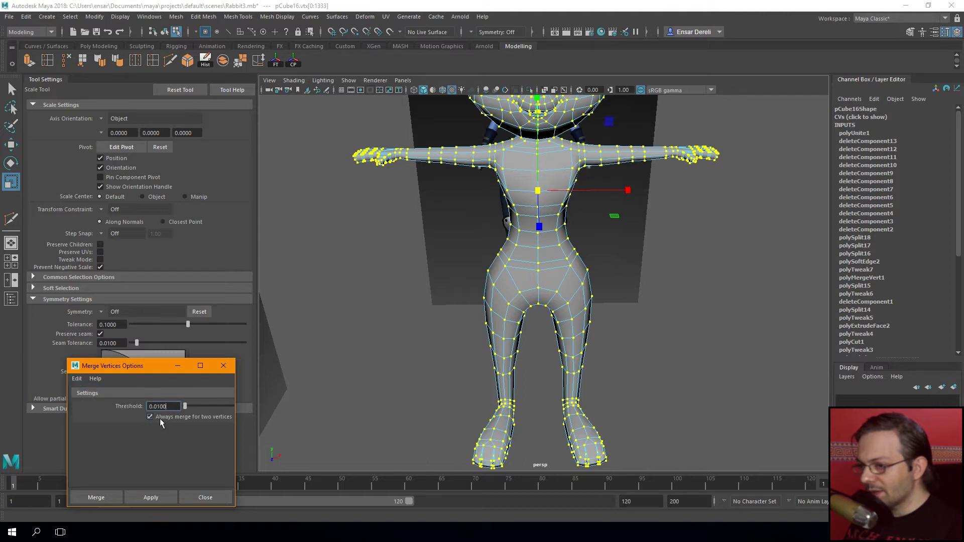
text(02)
click(150, 497)
click(205, 497)
scroll(537, 281, up, 5)
Soften the edges of the merged pCube16 body and view the legs from the side
key(ctrl+F11)
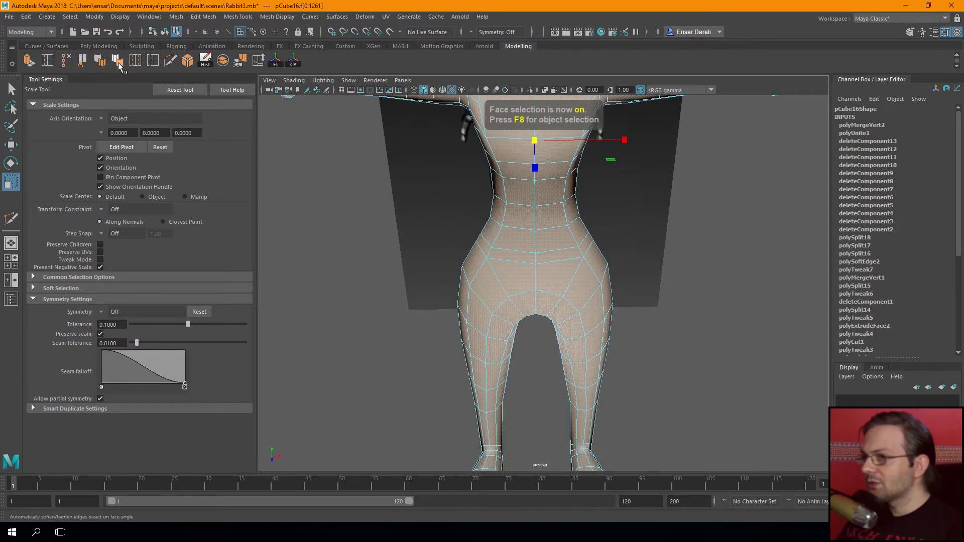
key(F8)
click(355, 270)
scroll(415, 226, down, 5)
scroll(455, 259, up, 2)
scroll(453, 258, up, 4)
scroll(452, 258, up, 4)
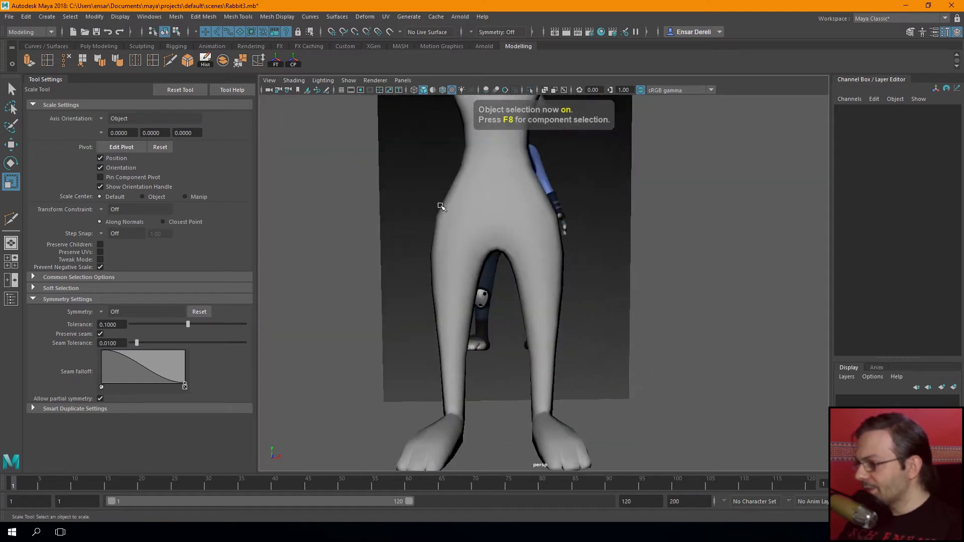
click(453, 258)
mouse_move(385, 213)
alt+mouse_down()
mouse_move(456, 273)
mouse_move(598, 334)
mouse_move(554, 324)
mouse_move(603, 326)
mouse_move(524, 266)
alt+mouse_up()
key(space)
key(space)
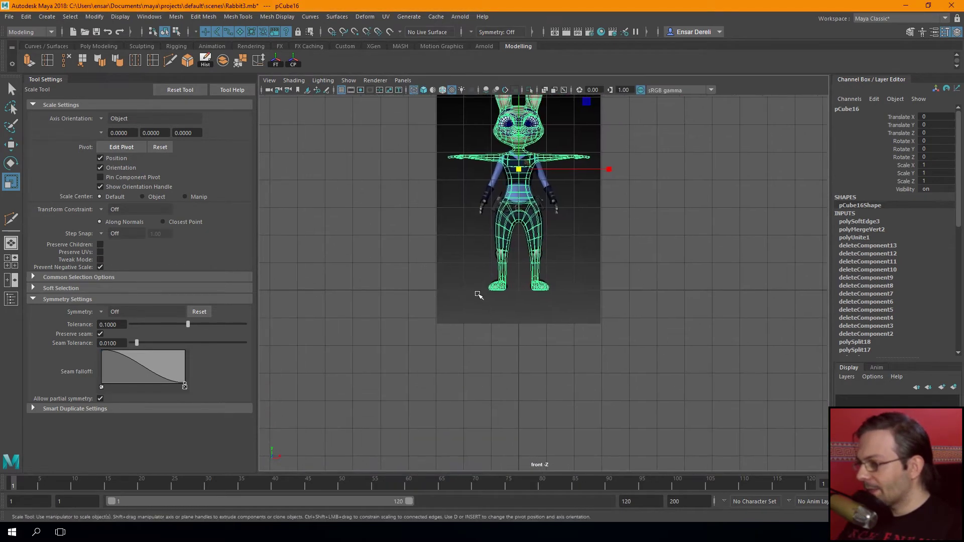
Insert a Multi-Cut edge loop around the lower leg above the foot
scroll(477, 295, up, 5)
alt+middle_drag(497, 216, 499, 271)
scroll(500, 276, up, 3)
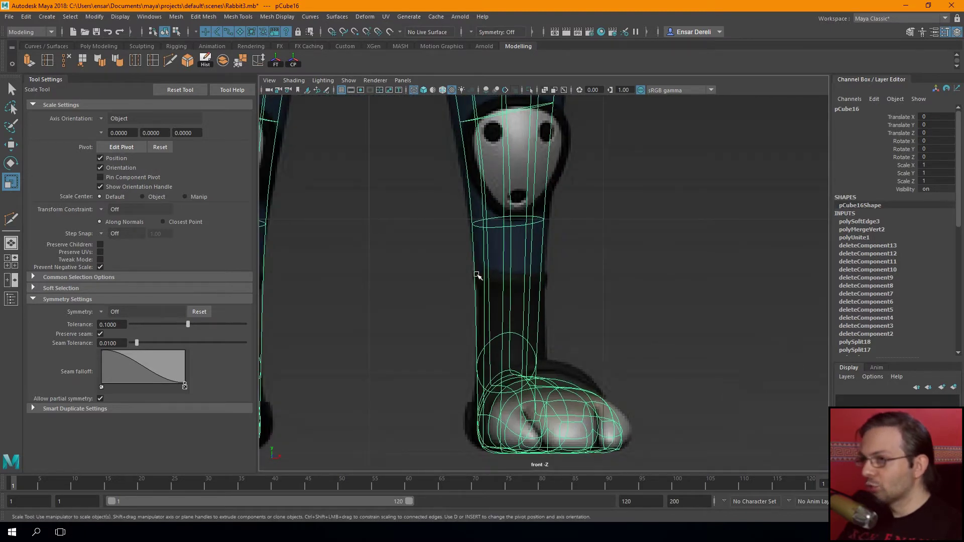
click(170, 60)
scroll(495, 280, up, 2)
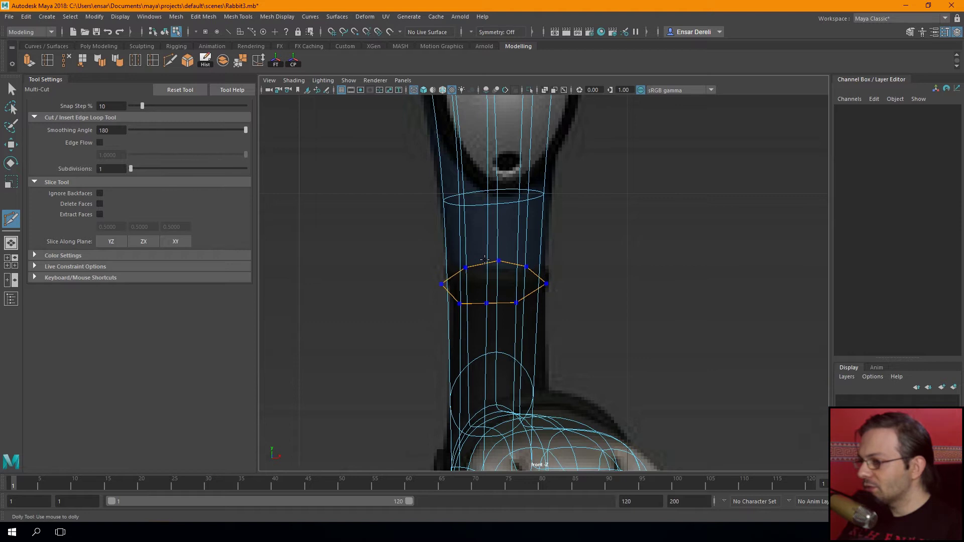
scroll(437, 280, down, 5)
scroll(458, 279, up, 3)
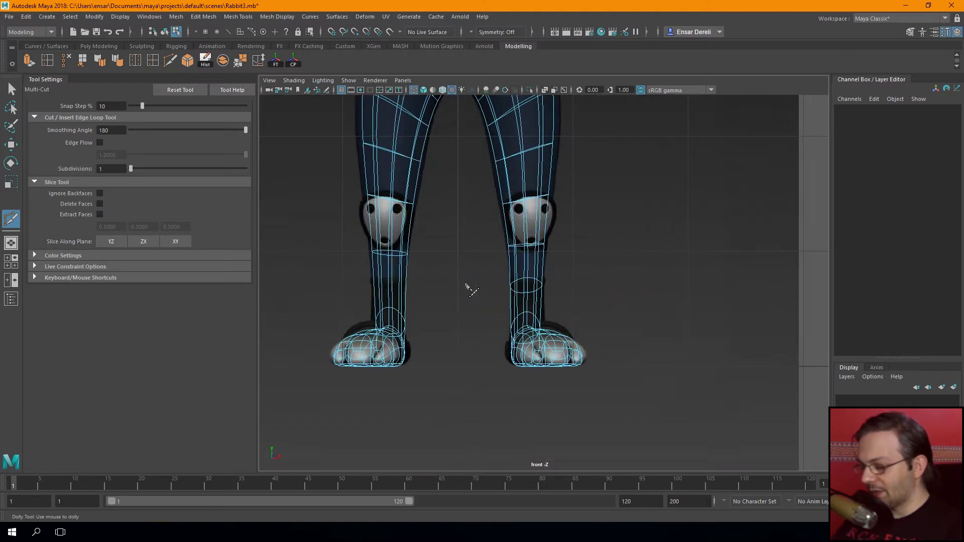
scroll(467, 286, up, 2)
key(q)
Select the new lower-leg vertex ring and scale it flat in Y to level it
key(F9)
drag(457, 255, 592, 309)
key(r)
scroll(542, 292, up, 3)
scroll(502, 291, down, 4)
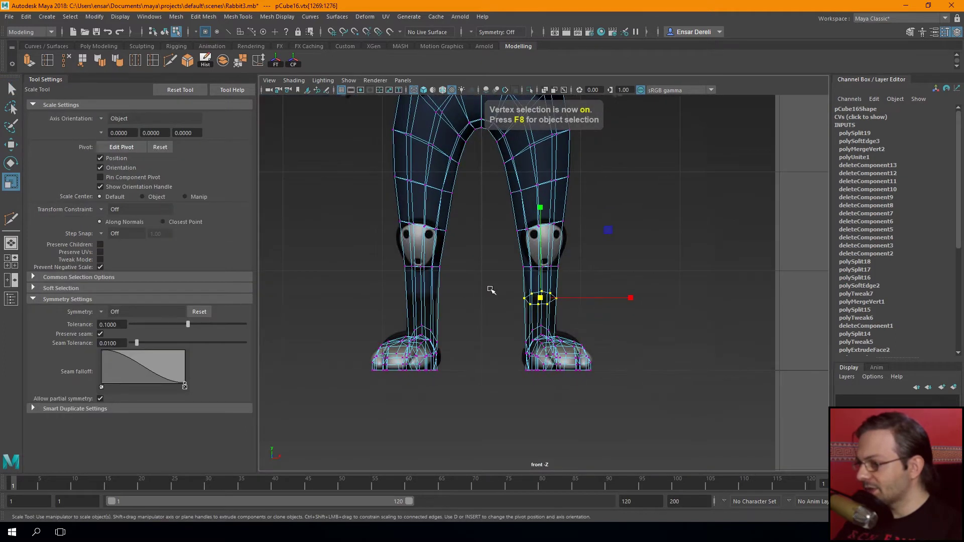
scroll(491, 291, up, 3)
scroll(536, 223, up, 1)
drag(536, 223, 555, 316)
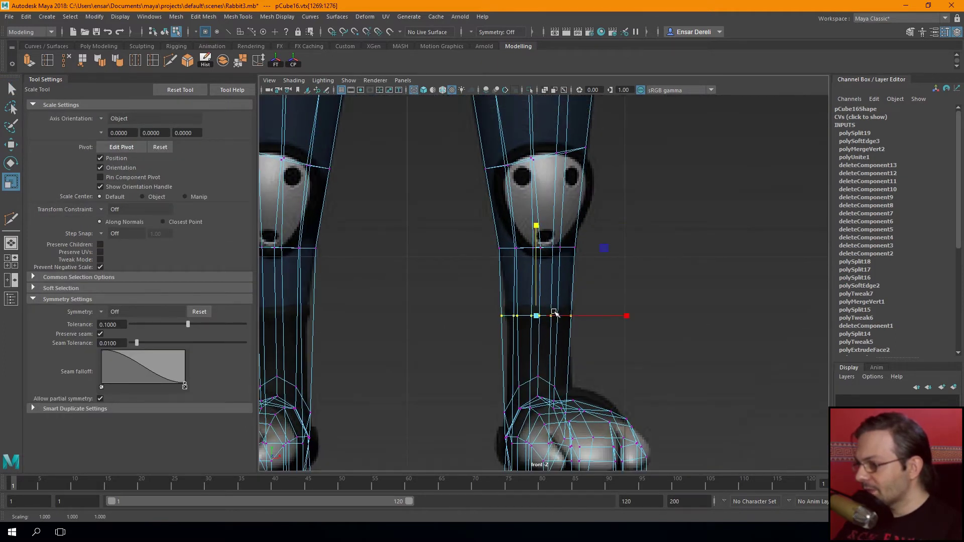
scroll(536, 228, down, 2)
key(space)
key(space)
mouse_move(532, 236)
alt+mouse_down()
mouse_move(551, 237)
mouse_move(474, 230)
mouse_move(442, 277)
mouse_move(503, 246)
alt+mouse_up()
click(540, 250)
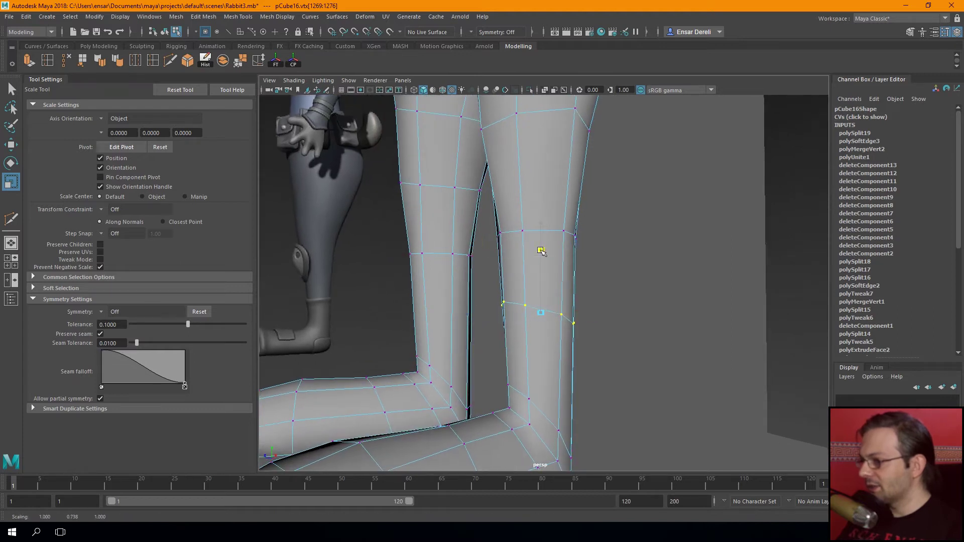
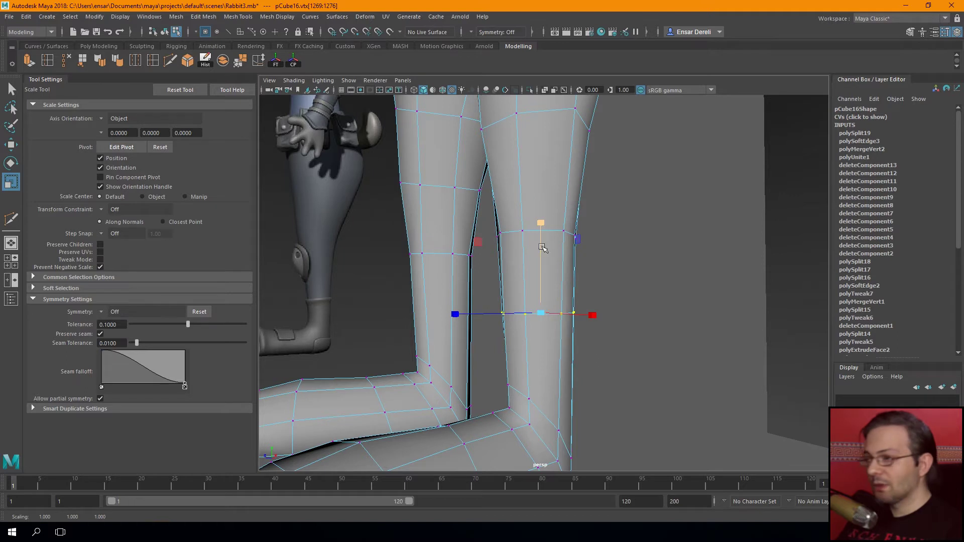
Orbit to the feet and select the faces of the right shin
key(F8)
scroll(573, 318, down, 5)
mouse_move(572, 318)
alt+mouse_down()
mouse_move(542, 326)
mouse_move(502, 311)
mouse_move(555, 297)
mouse_move(370, 273)
mouse_move(522, 303)
mouse_move(502, 341)
mouse_move(465, 344)
mouse_move(518, 337)
mouse_move(400, 271)
mouse_move(487, 281)
mouse_move(578, 357)
mouse_move(502, 337)
mouse_move(444, 342)
mouse_move(533, 358)
alt+mouse_up()
scroll(522, 321, down, 3)
key(F11)
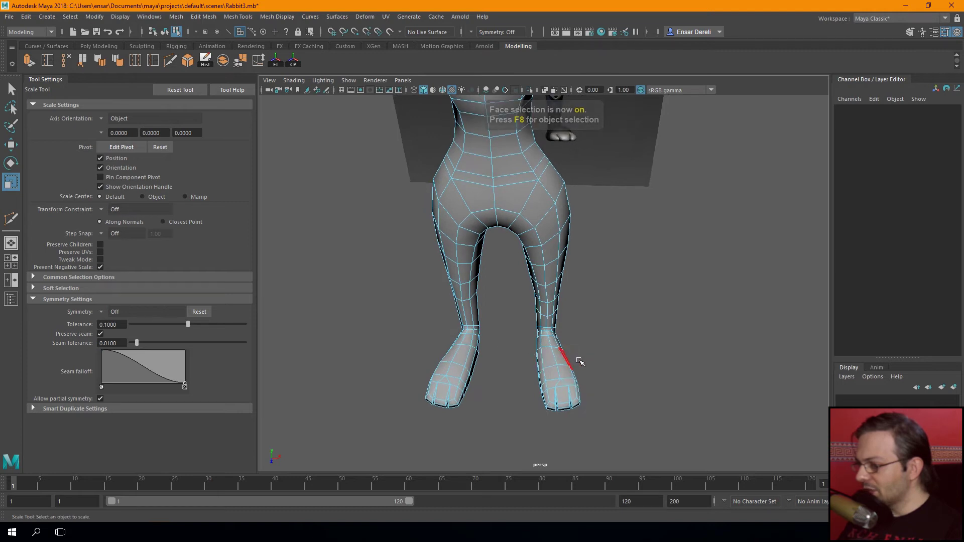
drag(528, 320, 495, 327)
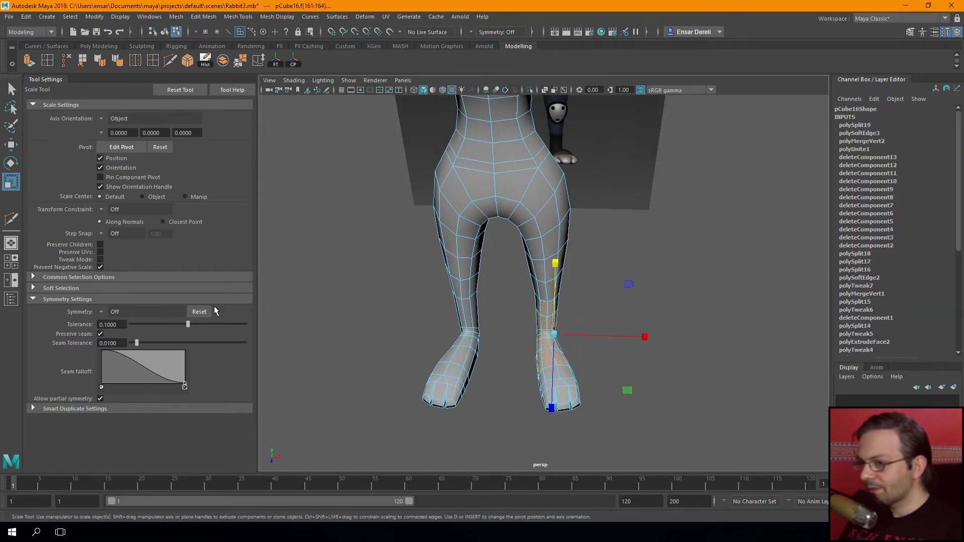
From a three-quarter side view, reselect the whole leg mesh
mouse_move(311, 329)
alt+mouse_down()
mouse_move(328, 307)
mouse_move(401, 302)
mouse_move(454, 347)
mouse_move(499, 346)
mouse_move(501, 338)
mouse_move(447, 338)
mouse_move(477, 319)
mouse_move(453, 317)
mouse_move(478, 318)
alt+mouse_up()
scroll(401, 302, up, 4)
key(F8)
click(451, 341)
click(490, 323)
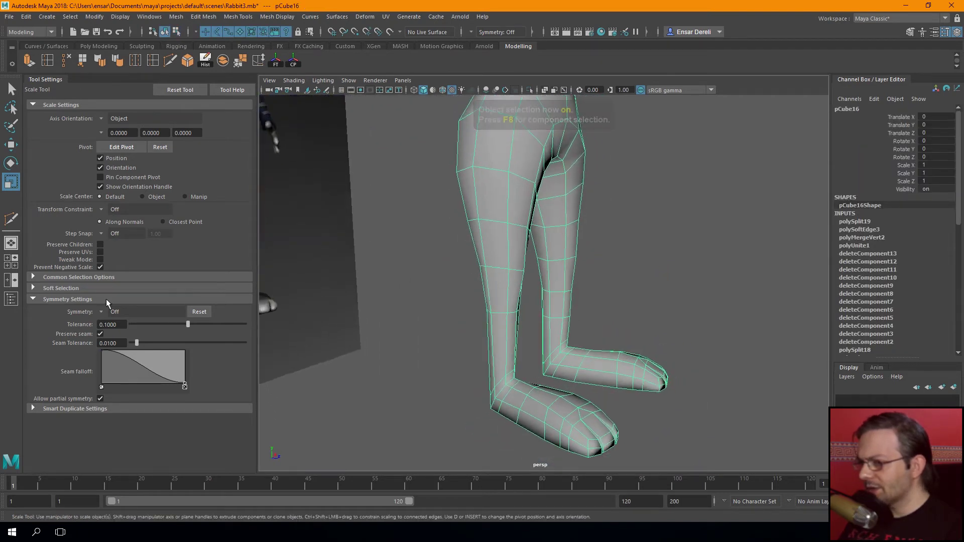
Insert an extra edge loop around the lower leg with Multi-Cut
click(100, 311)
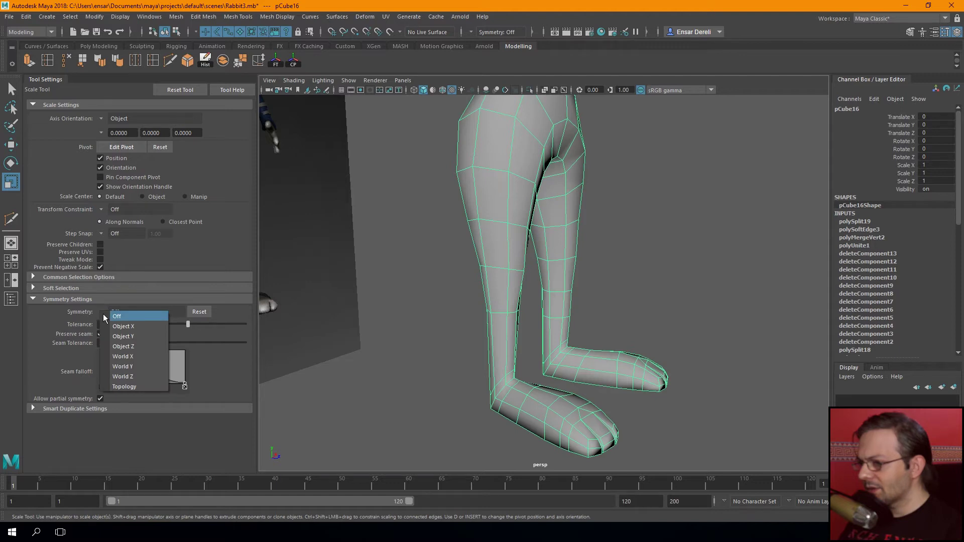
mouse_move(464, 433)
alt+mouse_down()
mouse_move(433, 377)
mouse_move(484, 387)
alt+mouse_up()
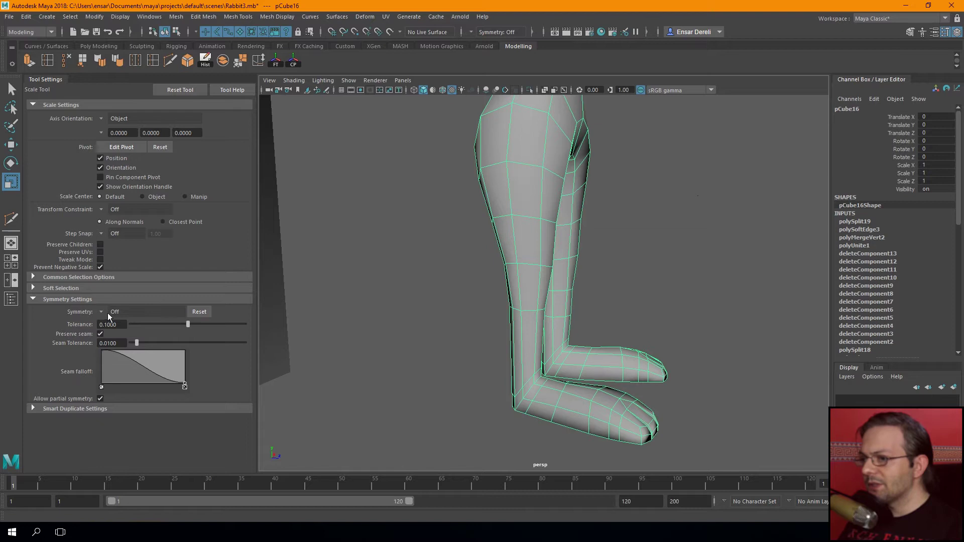
click(170, 61)
alt+drag(482, 321, 467, 329)
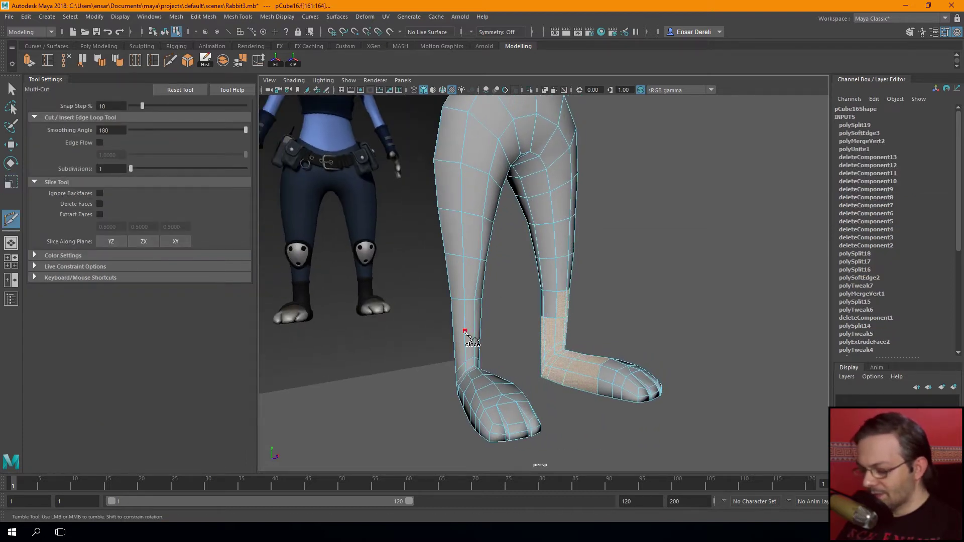
alt+drag(457, 353, 483, 332)
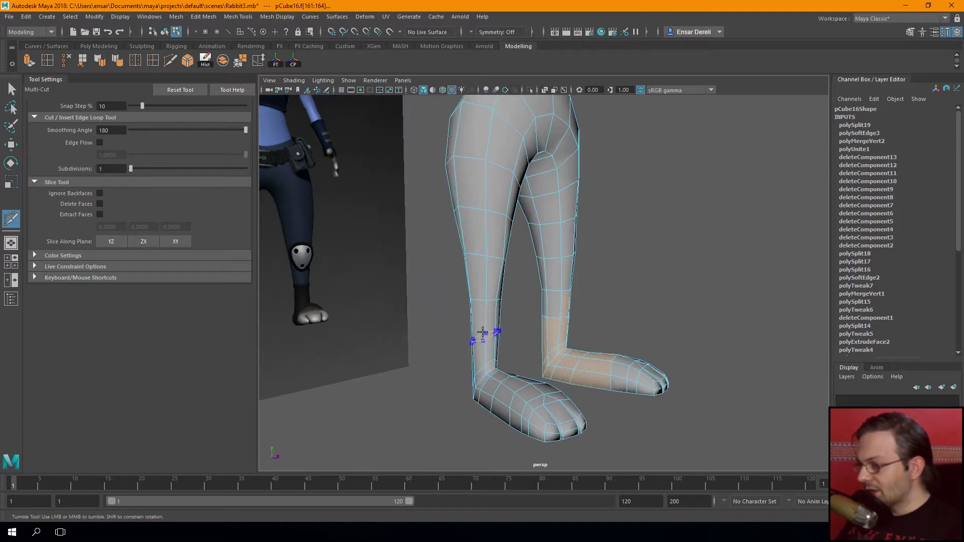
key(q)
Select the new lower-leg edge loop and scale it flat along Y
key(F10)
scroll(451, 336, up, 3)
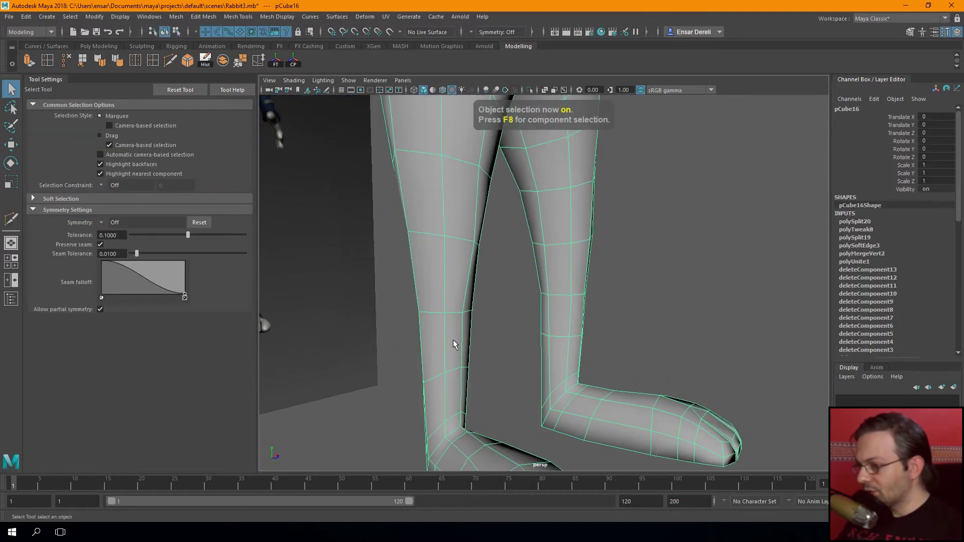
double_click(430, 381)
key(r)
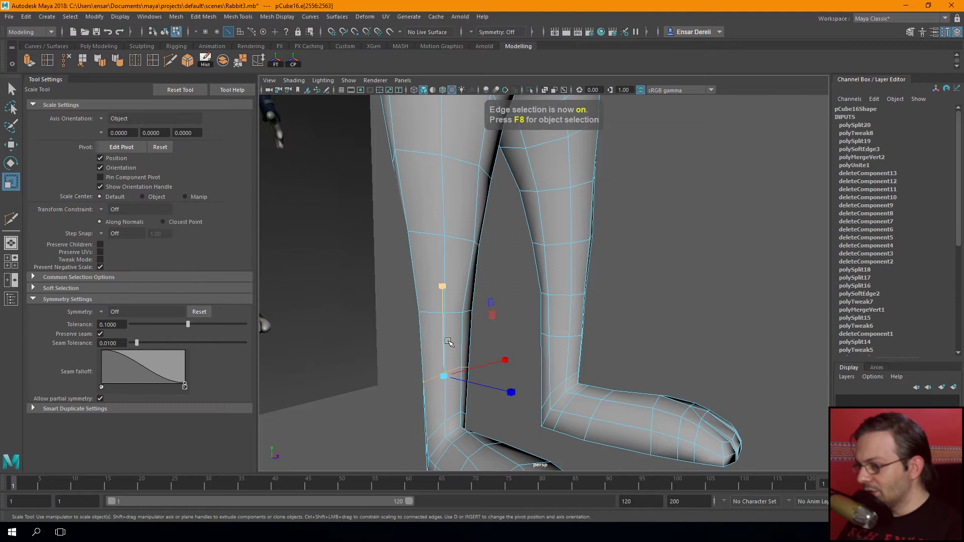
drag(439, 285, 446, 289)
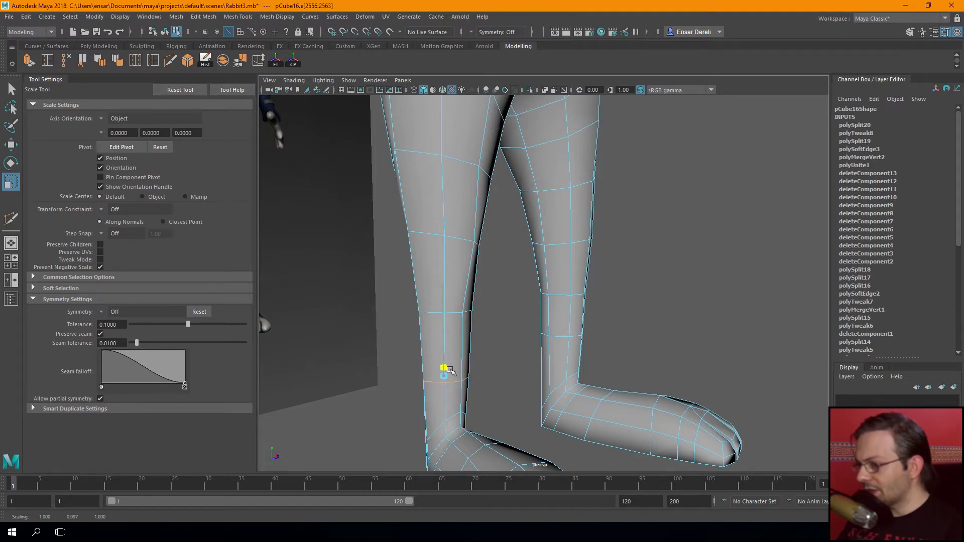
Raise the flattened edge loop slightly up the leg in the side view
key(w)
key(space)
key(space)
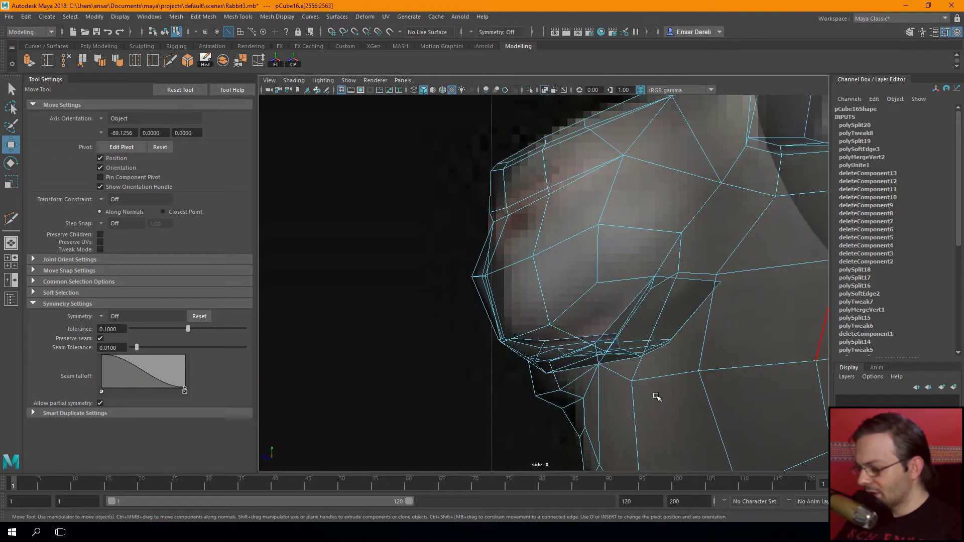
key(f)
scroll(550, 339, down, 5)
scroll(519, 297, up, 3)
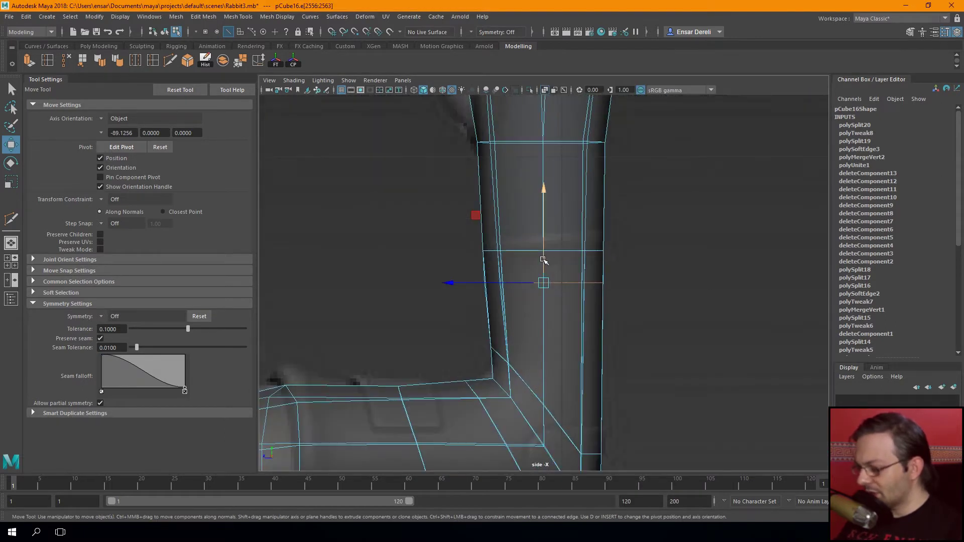
mouse_move(543, 259)
mouse_down()
mouse_move(546, 309)
mouse_move(517, 301)
mouse_up()
key(space)
key(space)
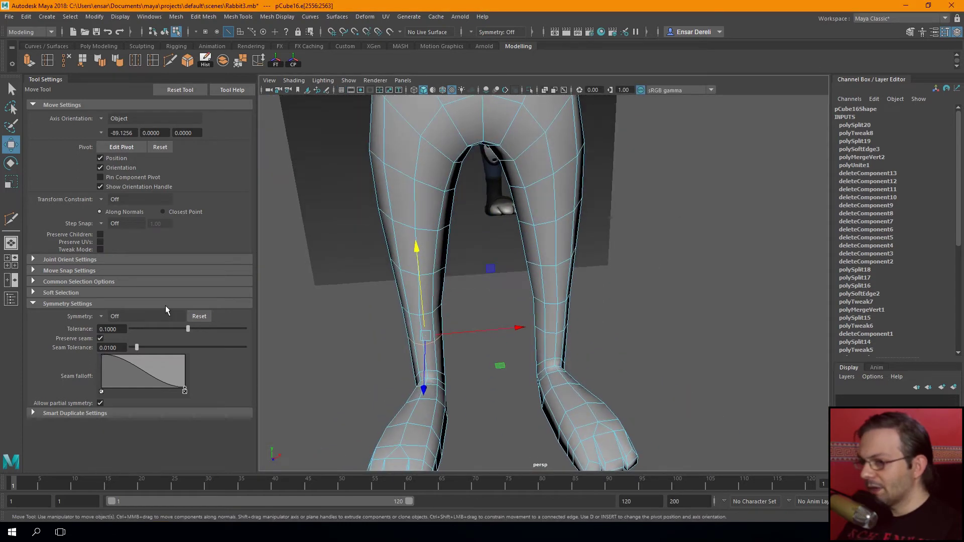
Set symmetry to Object X
click(98, 317)
click(126, 333)
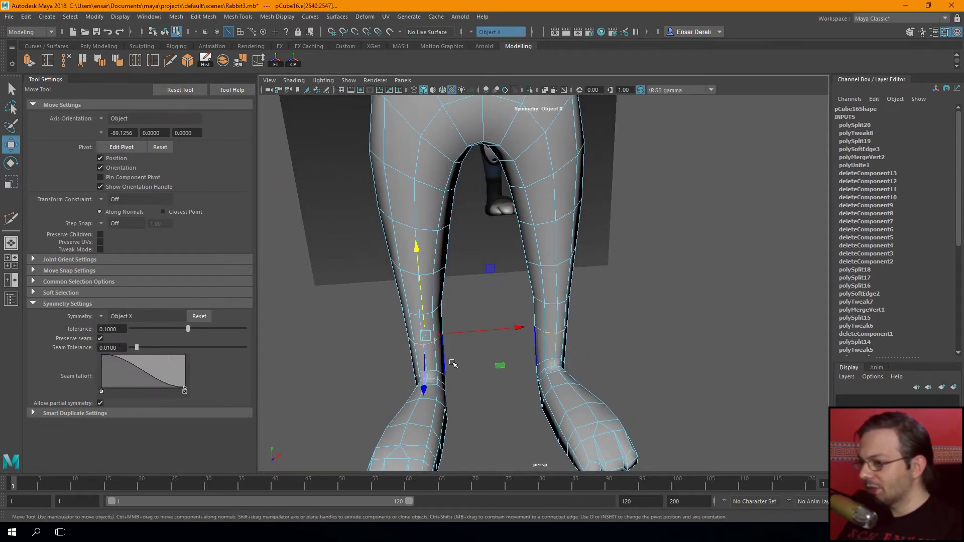
alt+drag(517, 382, 490, 387)
In face mode, select the lower-leg faces around both ankles
key(F11)
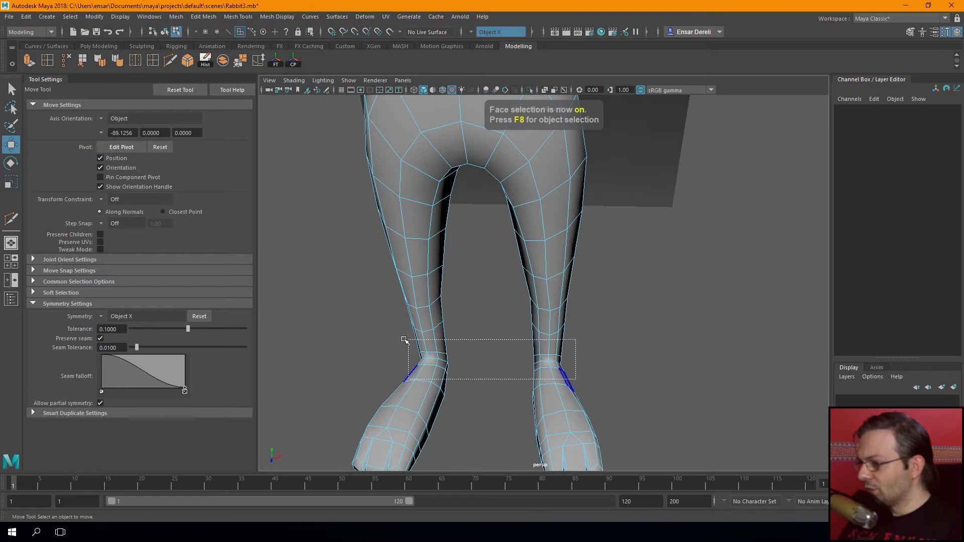
drag(576, 379, 371, 336)
scroll(445, 336, down, 2)
scroll(445, 336, down, 2)
drag(590, 374, 446, 336)
mouse_move(372, 308)
mouse_down()
mouse_move(485, 273)
mouse_move(576, 309)
mouse_up()
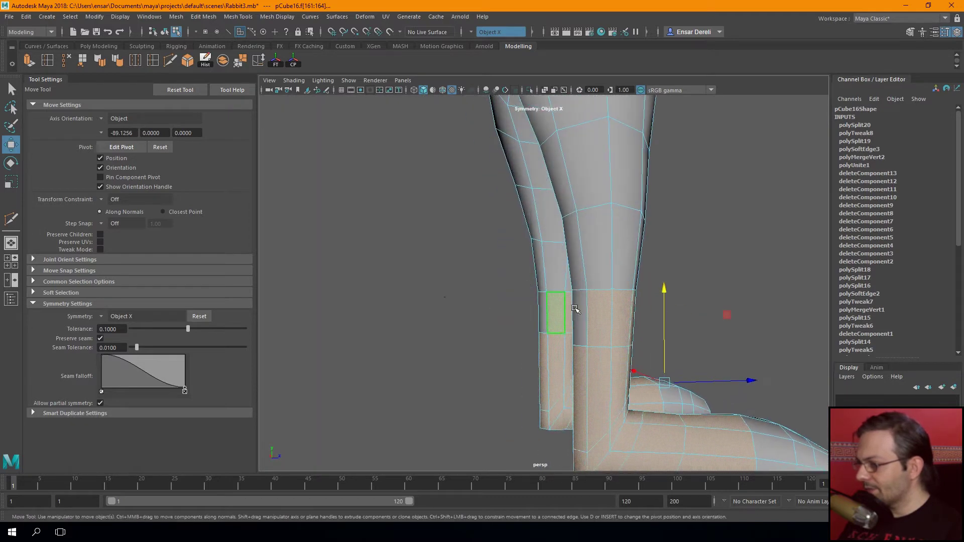
Add the upper-leg faces up to the hips to the selection
mouse_move(480, 287)
alt+mouse_down()
mouse_move(668, 316)
mouse_move(458, 320)
alt+mouse_up()
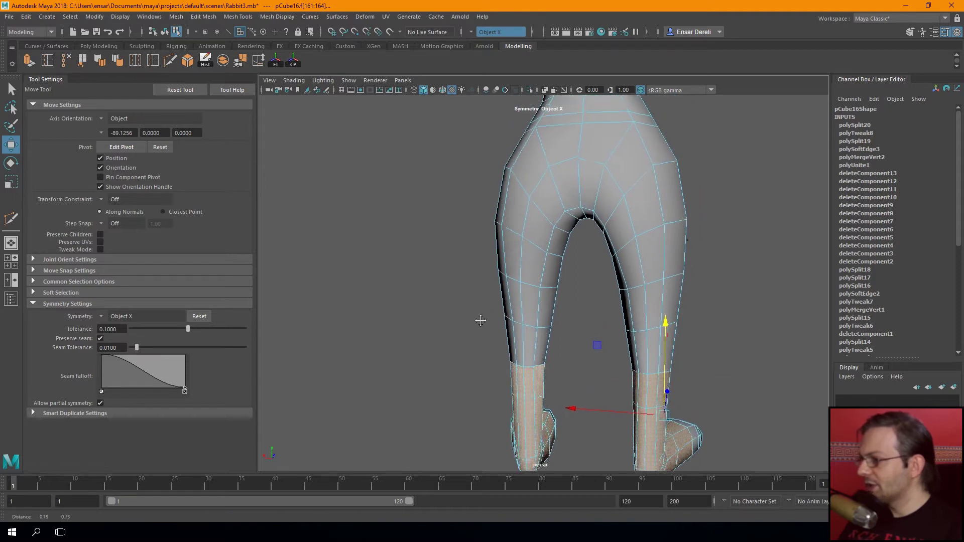
mouse_move(401, 133)
mouse_down()
mouse_move(395, 113)
mouse_move(424, 183)
mouse_move(396, 284)
mouse_move(439, 296)
mouse_up()
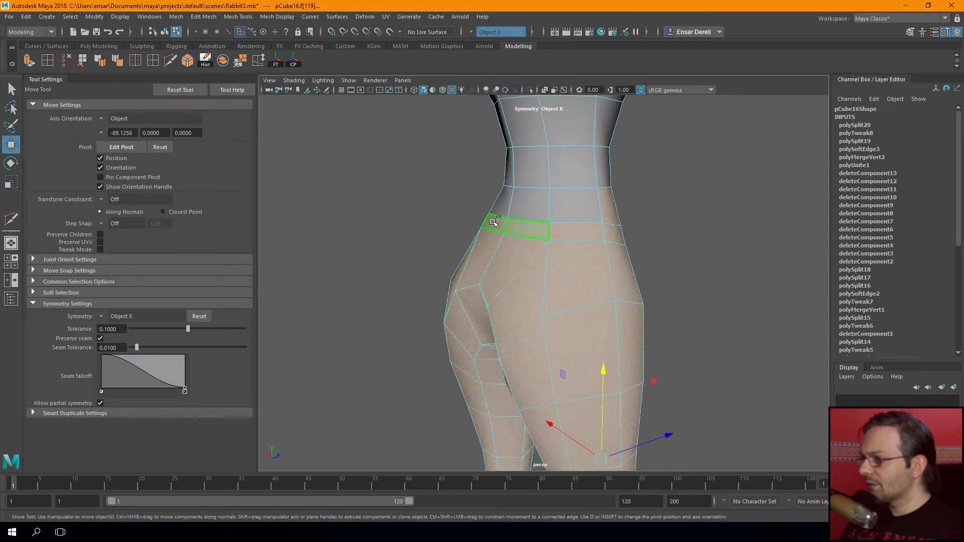
mouse_move(378, 231)
alt+mouse_down()
mouse_move(704, 217)
mouse_move(603, 218)
alt+mouse_up()
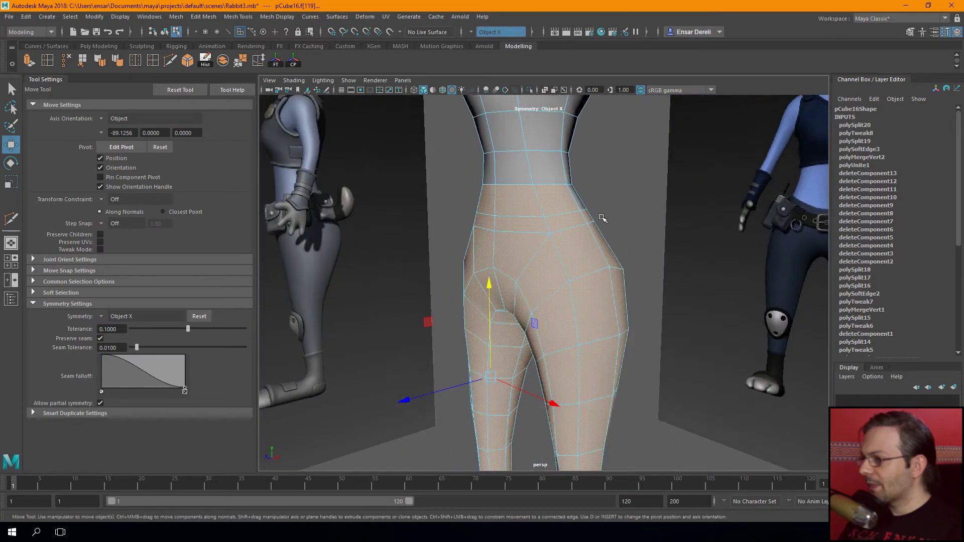
mouse_move(475, 219)
alt+mouse_down()
mouse_move(452, 334)
mouse_move(460, 347)
mouse_move(426, 258)
mouse_move(337, 237)
mouse_move(424, 314)
mouse_move(530, 314)
mouse_move(437, 286)
mouse_move(343, 331)
mouse_move(452, 280)
alt+mouse_up()
Extrude the selected leg and hip faces and push them slightly outward
scroll(452, 280, up, 5)
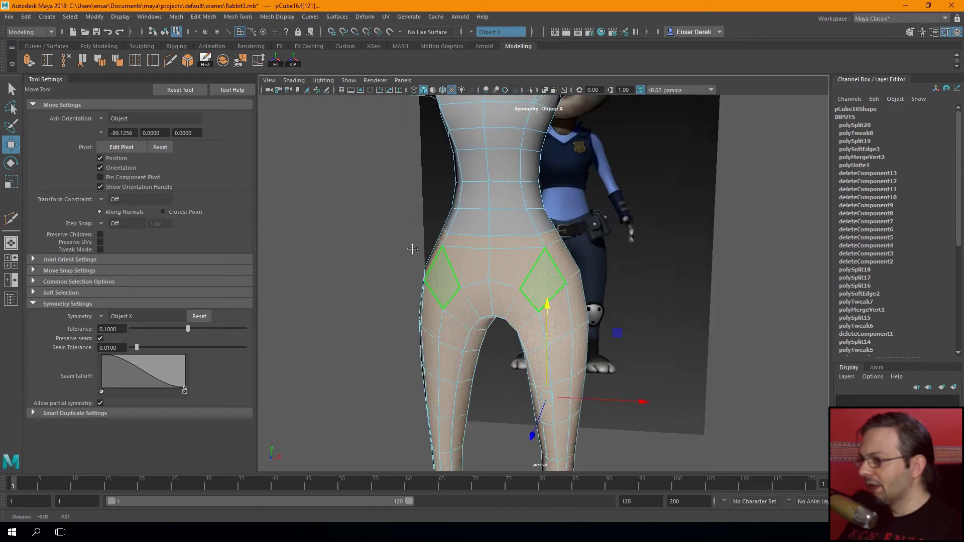
scroll(416, 247, down, 2)
click(30, 61)
scroll(419, 269, up, 3)
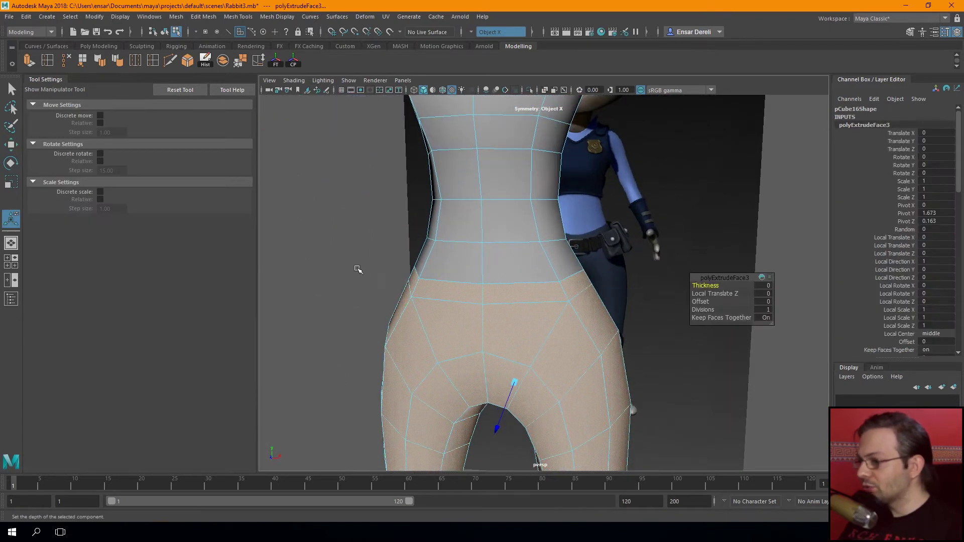
mouse_move(419, 269)
alt+mouse_down()
mouse_move(402, 306)
mouse_move(496, 350)
mouse_move(482, 320)
mouse_move(477, 361)
alt+mouse_up()
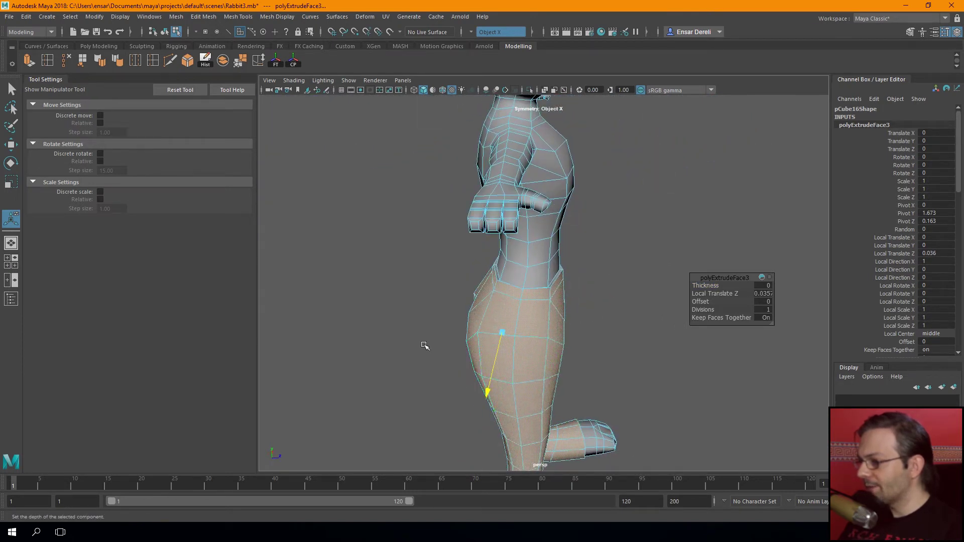
alt+drag(424, 345, 361, 357)
drag(482, 349, 478, 338)
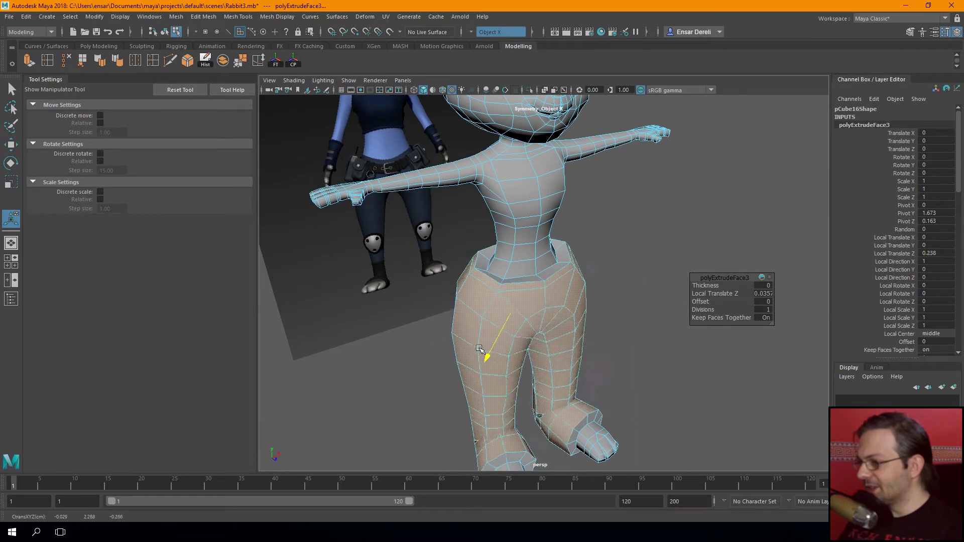
Adjust the extrusion depth in the four-view layout with smooth preview on
key(space)
key(space)
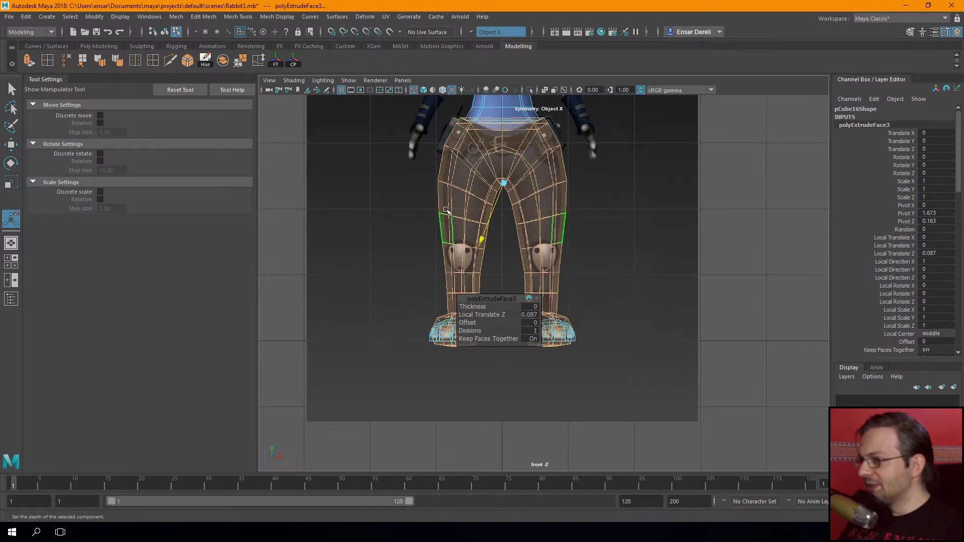
scroll(475, 303, down, 3)
scroll(475, 304, up, 3)
drag(497, 302, 778, 318)
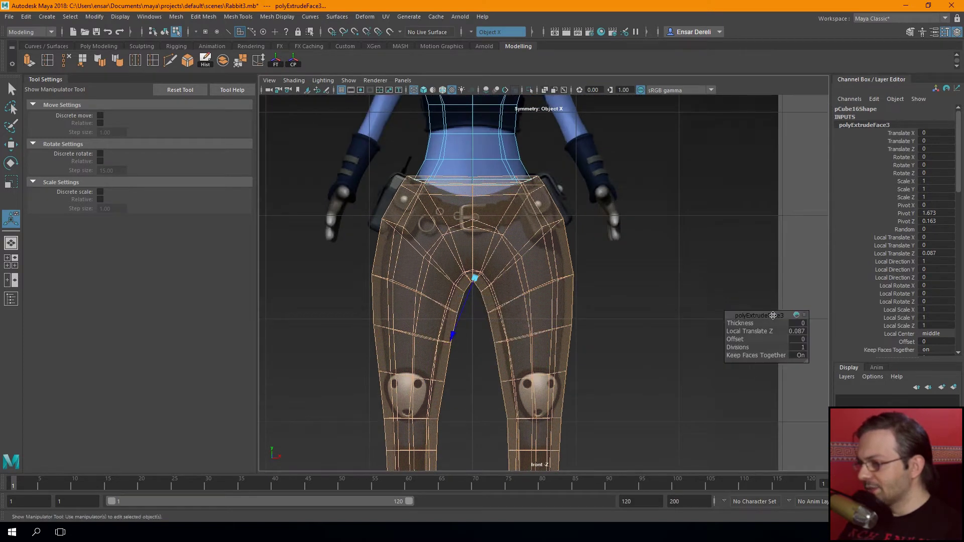
key(3)
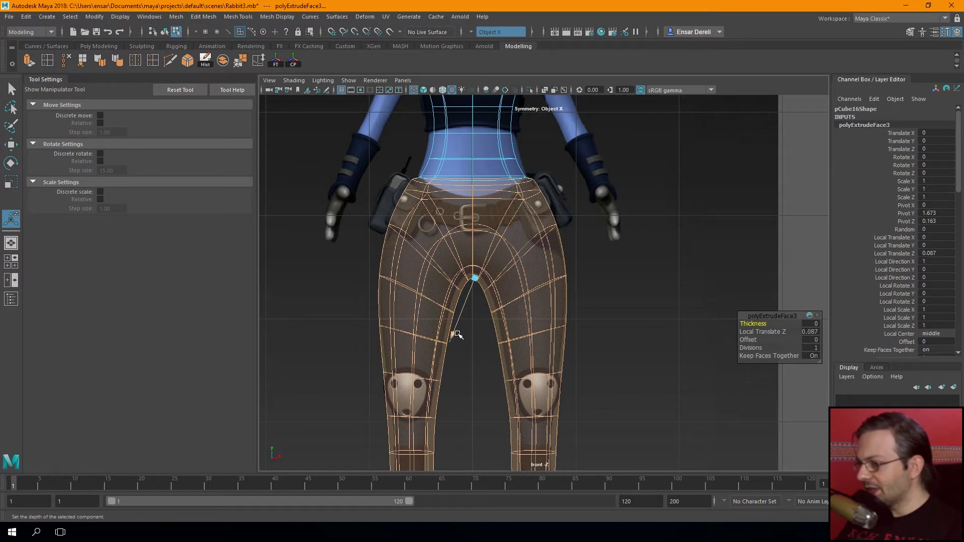
drag(454, 334, 459, 332)
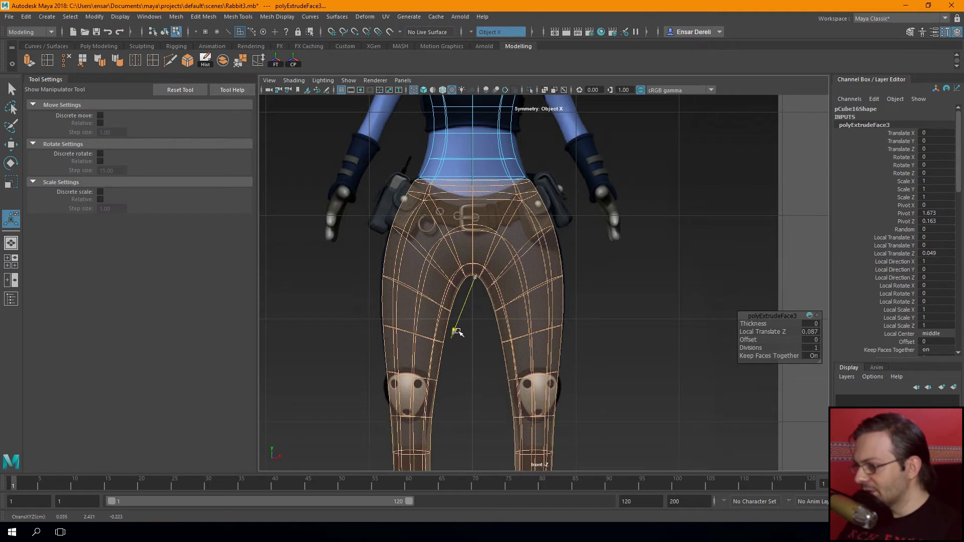
drag(456, 331, 457, 331)
Settle the thigh extrusion at Local Translate Z 0.068 and view the whole body
scroll(458, 332, up, 3)
scroll(465, 338, up, 3)
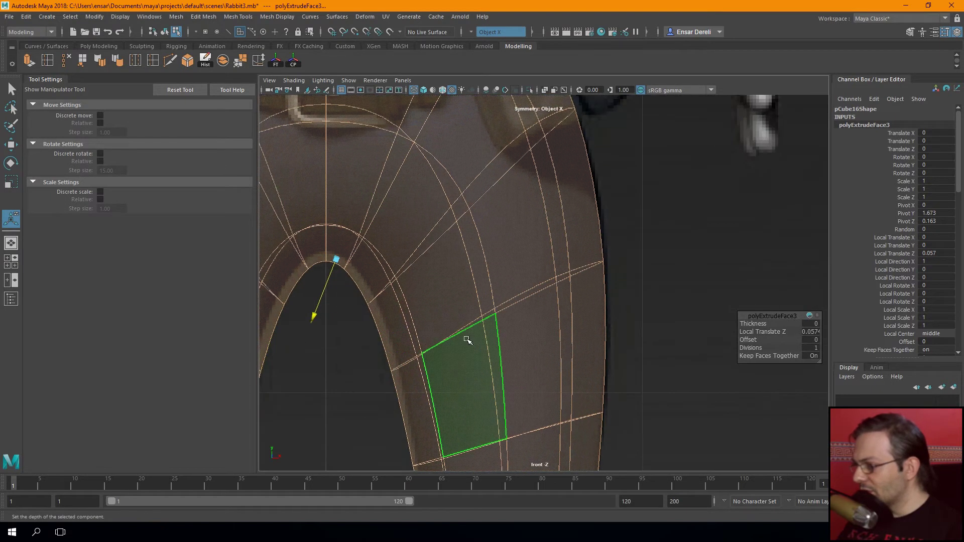
drag(313, 314, 311, 317)
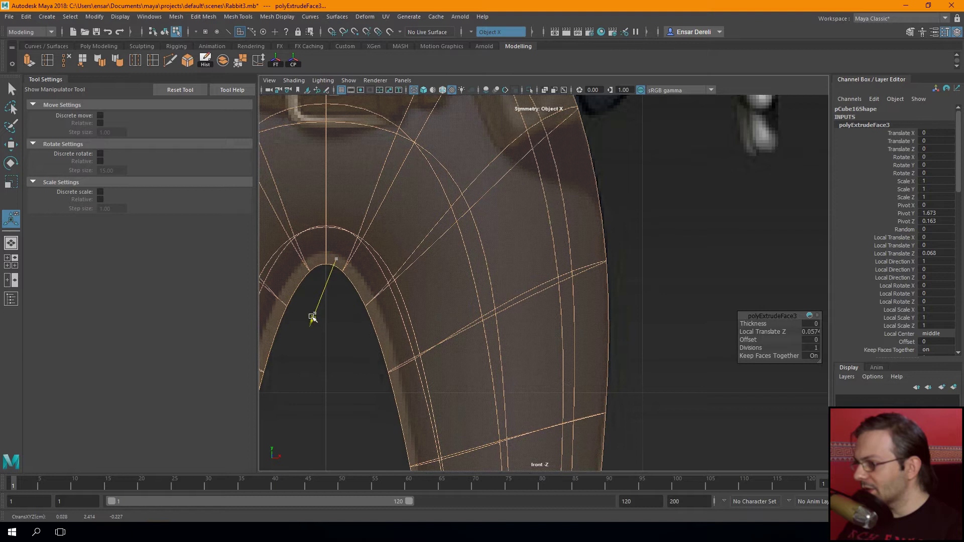
scroll(352, 327, down, 5)
scroll(417, 352, up, 3)
scroll(431, 366, up, 2)
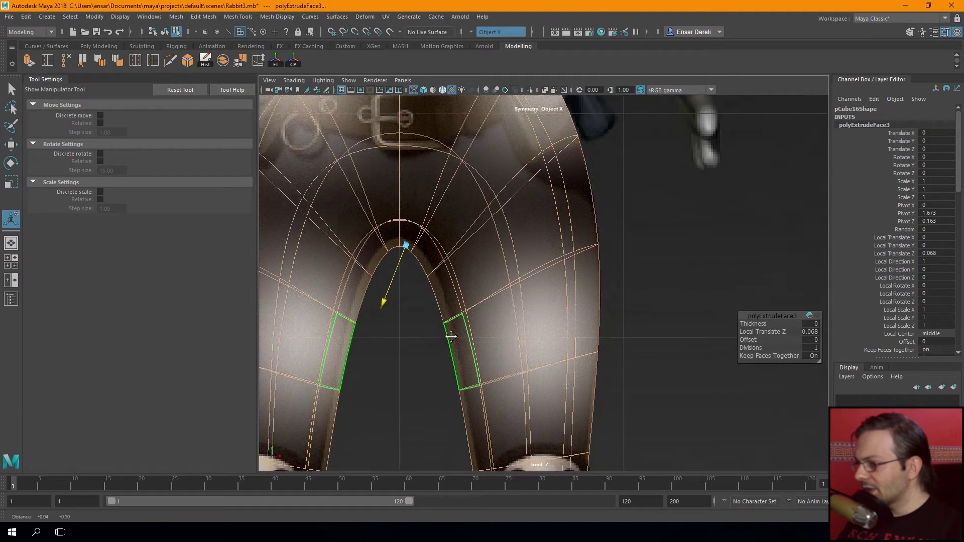
scroll(470, 282, down, 5)
key(space)
key(space)
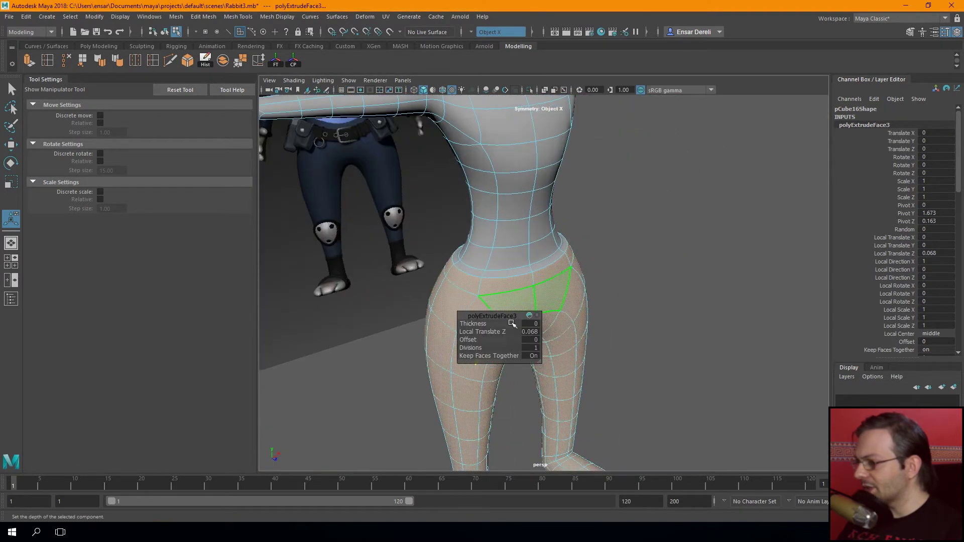
mouse_move(417, 271)
alt+mouse_down()
mouse_move(378, 189)
mouse_move(477, 251)
mouse_move(447, 258)
alt+mouse_up()
Deselect the extruded faces and return to object selection mode
click(450, 263)
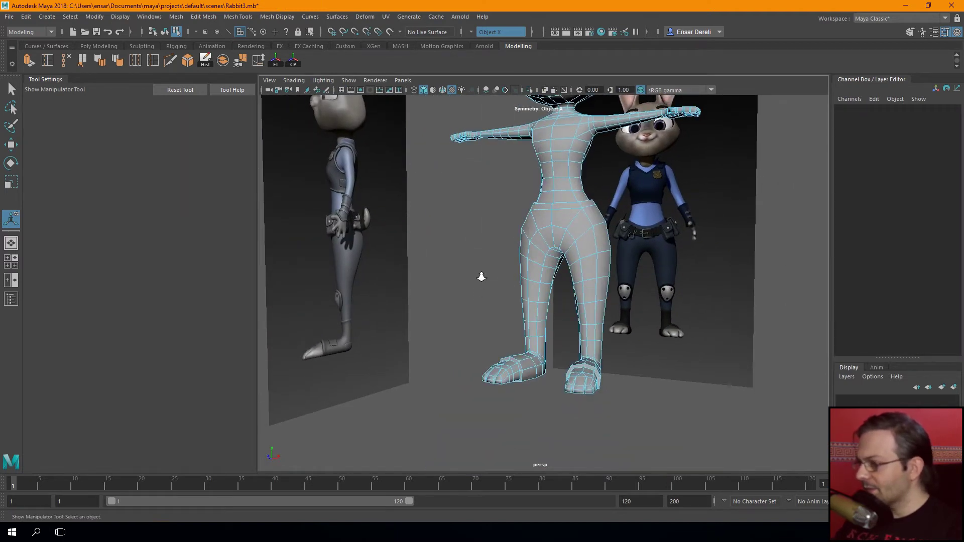
scroll(481, 276, up, 5)
scroll(462, 275, up, 3)
scroll(442, 277, down, 5)
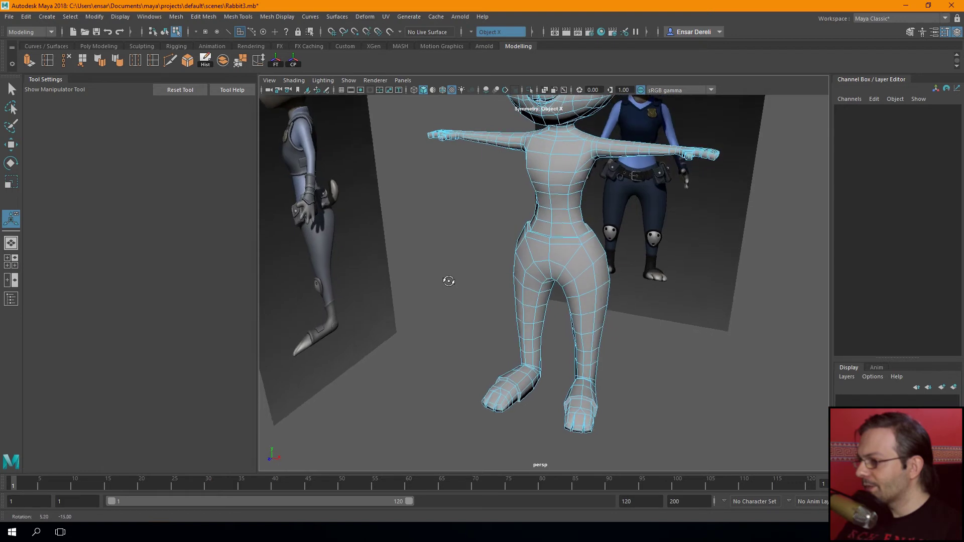
key(F8)
key(q)
scroll(454, 284, up, 4)
scroll(471, 339, up, 2)
Frame the lower leg in the maximized side view
mouse_move(531, 225)
alt+mouse_down()
mouse_move(424, 201)
mouse_move(480, 240)
mouse_move(541, 231)
mouse_move(515, 306)
alt+mouse_up()
scroll(515, 306, down, 2)
scroll(552, 279, down, 1)
alt+drag(552, 277, 500, 154)
alt+middle_drag(500, 155, 503, 239)
mouse_move(504, 239)
alt+mouse_down()
mouse_move(534, 296)
mouse_move(472, 295)
alt+mouse_up()
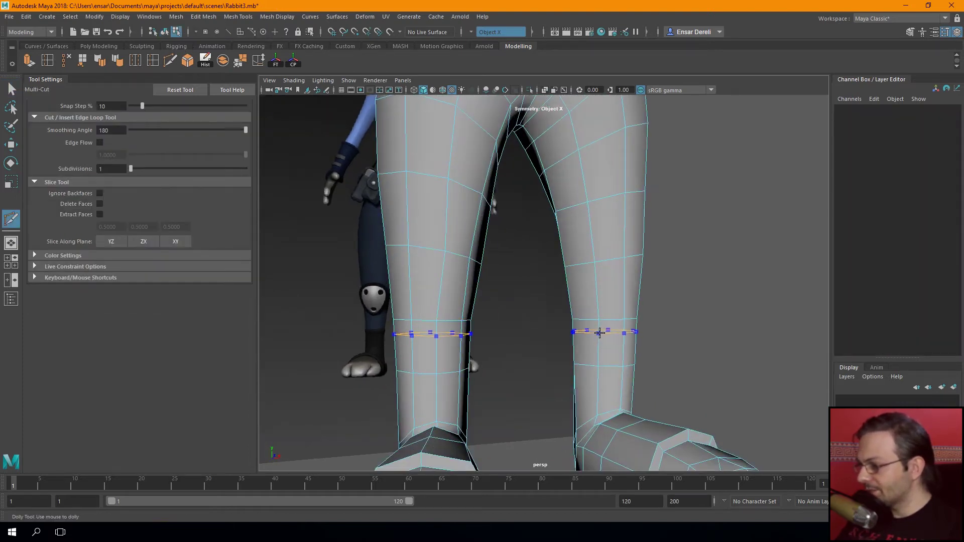
key(space)
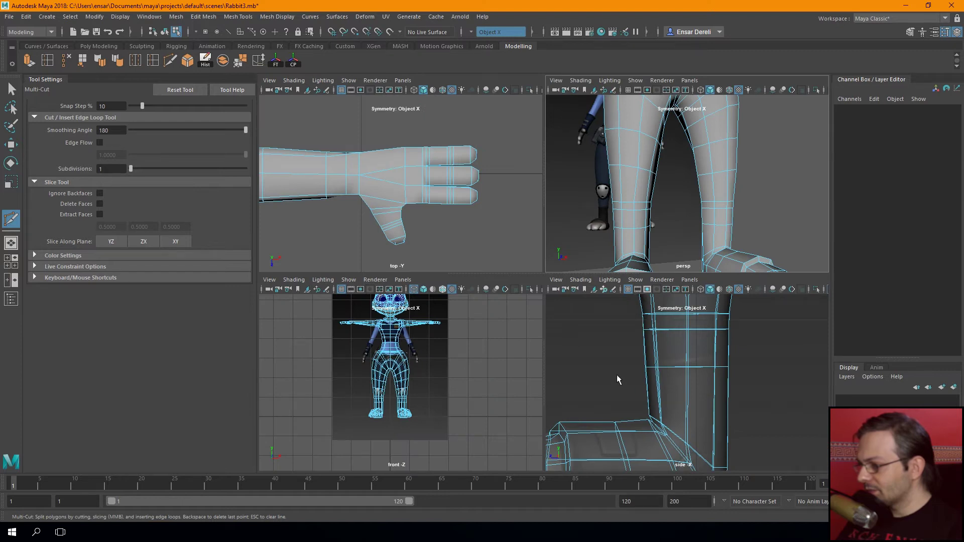
key(space)
alt+middle_drag(511, 301, 475, 275)
Cut a new edge loop across the lower leg just above the ankle
ctrl+drag(474, 270, 482, 245)
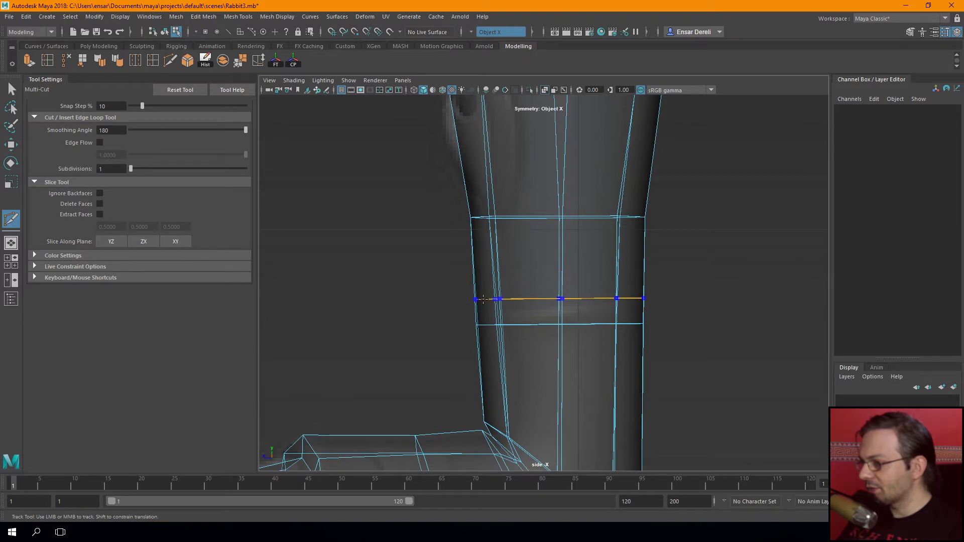
ctrl+drag(483, 300, 483, 296)
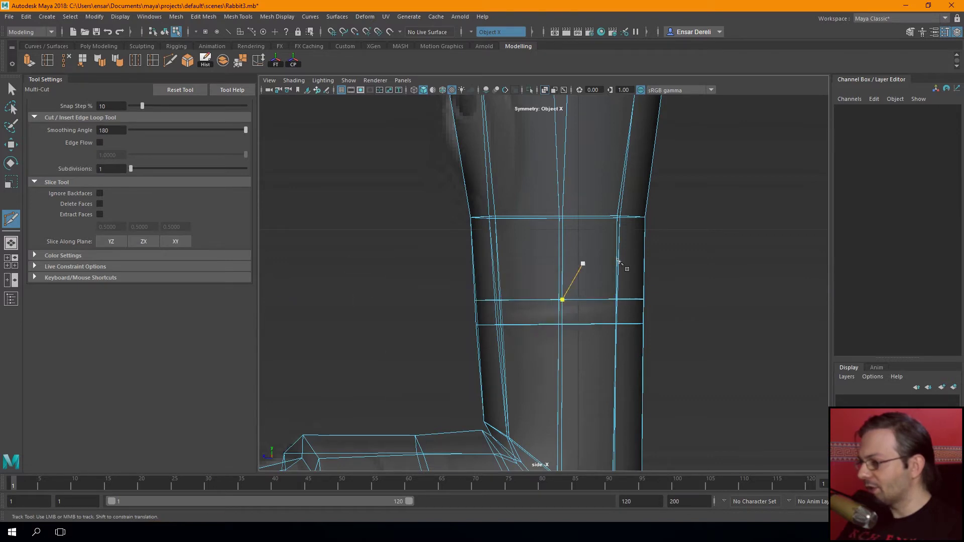
key(space)
key(space)
scroll(545, 210, up, 2)
alt+drag(544, 211, 520, 202)
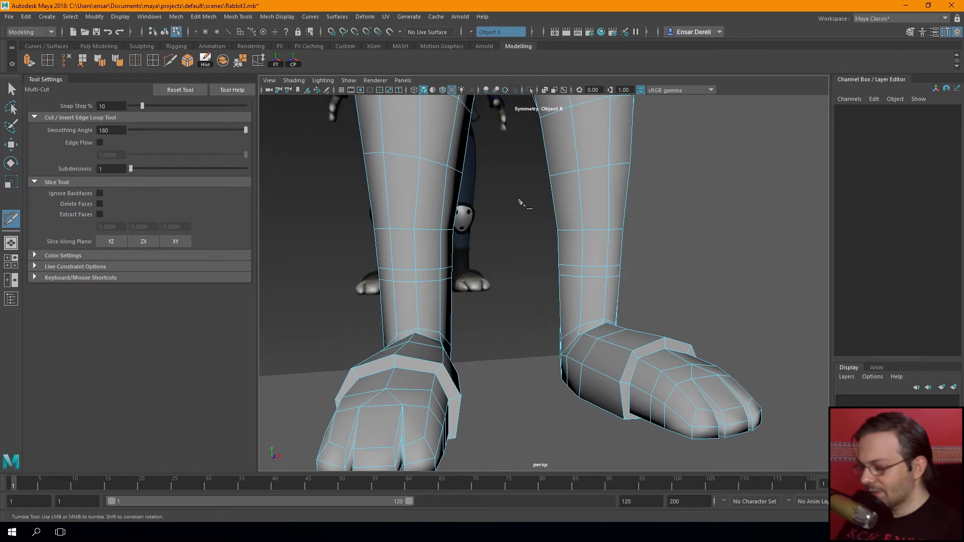
In face mode, select a face on the new lower-leg band
key(q)
key(F11)
scroll(580, 264, up, 5)
click(580, 265)
Extrude the lower-leg face rings outward to about Local Translate Z 0.051
shift+double_click(620, 266)
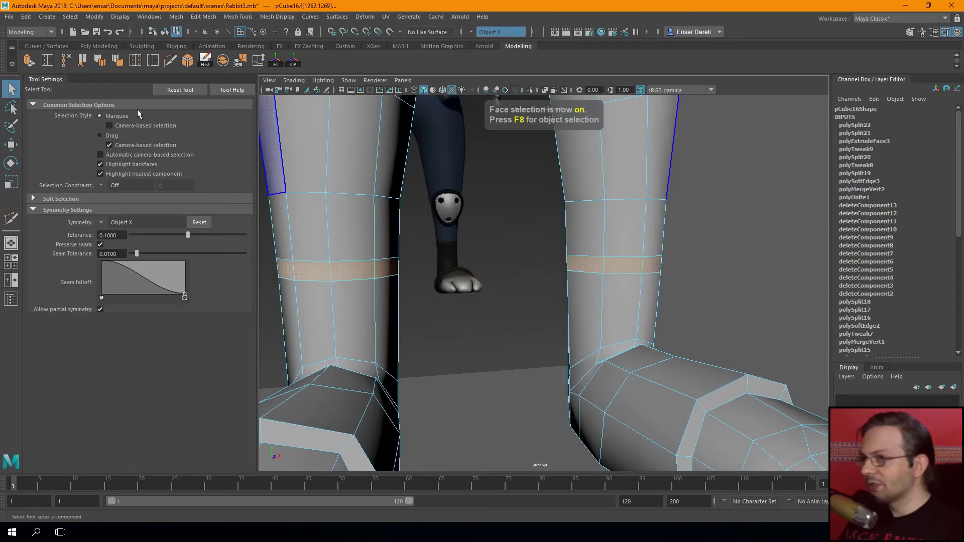
click(31, 64)
alt+drag(523, 254, 512, 268)
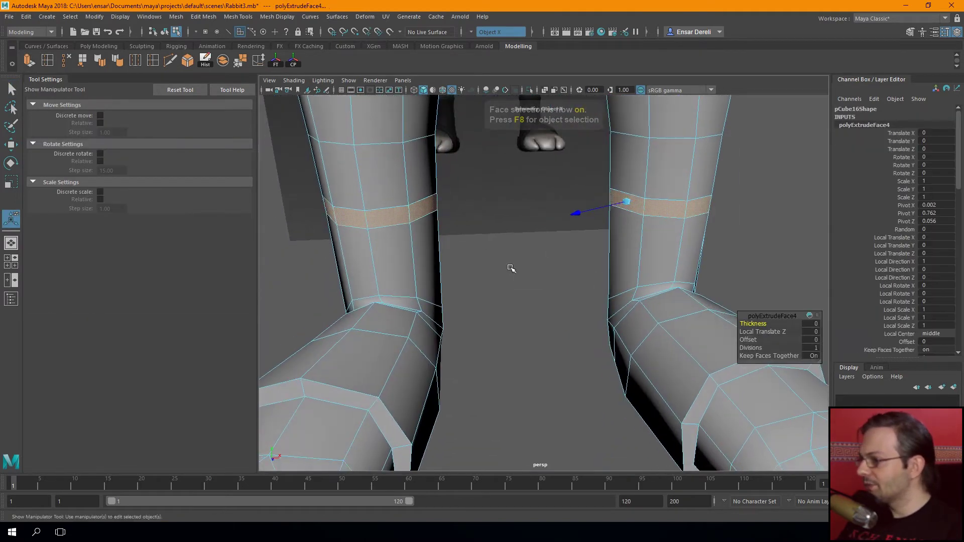
mouse_move(577, 215)
mouse_down()
mouse_move(563, 221)
mouse_move(517, 201)
mouse_move(497, 279)
mouse_move(515, 269)
mouse_up()
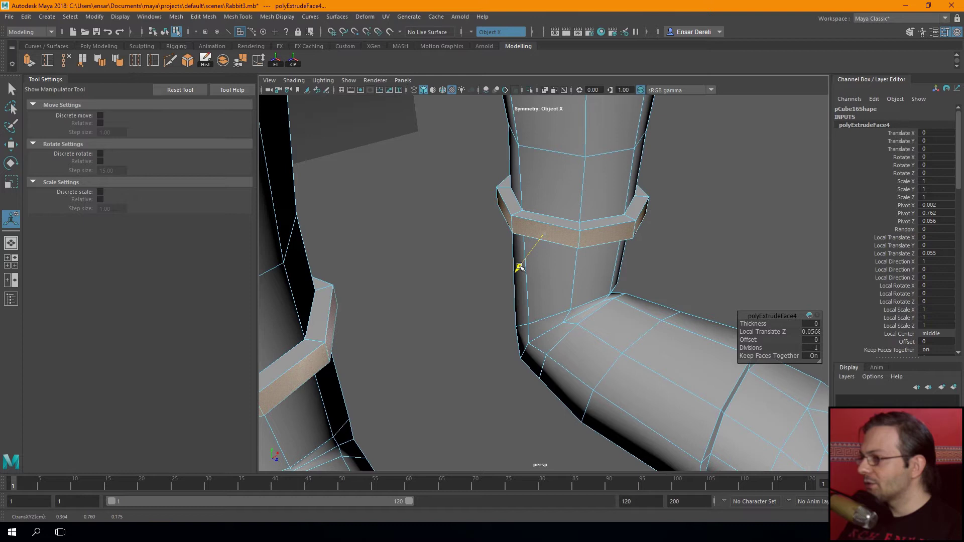
scroll(519, 266, down, 5)
mouse_move(491, 232)
alt+mouse_down()
mouse_move(469, 269)
mouse_move(477, 281)
alt+mouse_up()
Preview the smoothed ankle band and clear the selection
key(3)
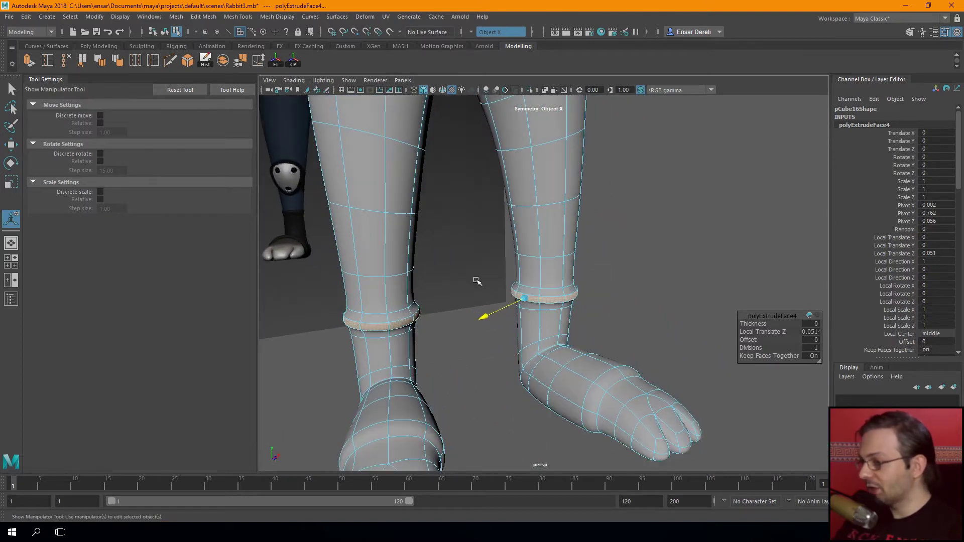
key(q)
key(F8)
click(473, 353)
scroll(473, 353, up, 5)
mouse_move(477, 355)
alt+mouse_down()
mouse_move(509, 321)
mouse_move(485, 315)
alt+mouse_up()
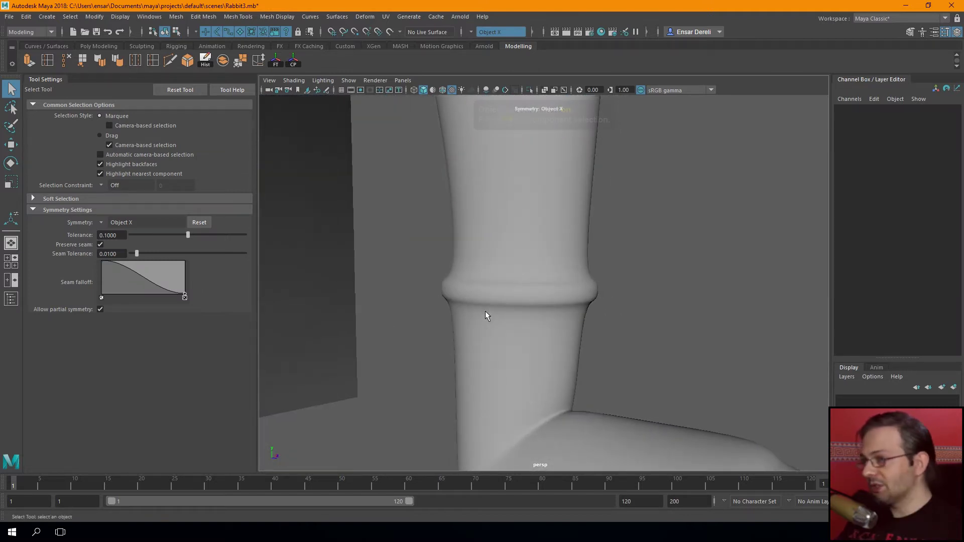
Select the leg mesh and compare the ankle band smoothed and low-poly
mouse_move(550, 343)
alt+mouse_down()
mouse_move(534, 303)
mouse_move(610, 288)
mouse_move(598, 280)
mouse_move(589, 325)
mouse_move(608, 298)
mouse_move(580, 257)
alt+mouse_up()
click(534, 301)
key(1)
key(3)
key(1)
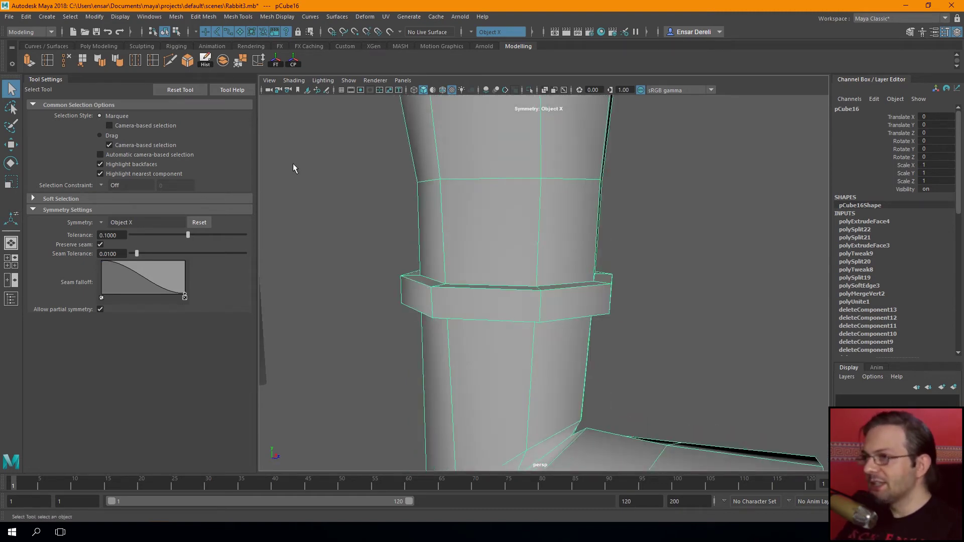
Insert a support edge loop beside the ankle band with Multi-Cut
click(167, 58)
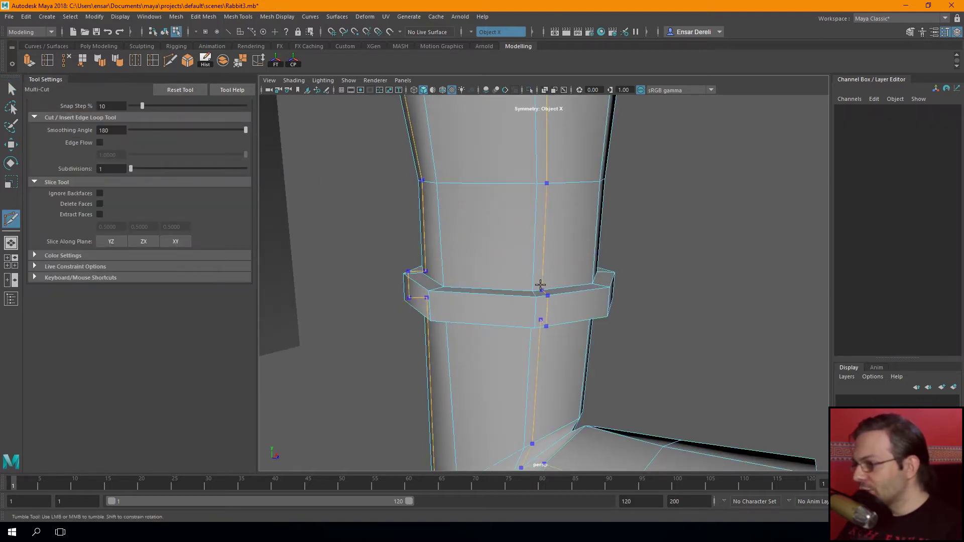
alt+right_drag(527, 275, 542, 268)
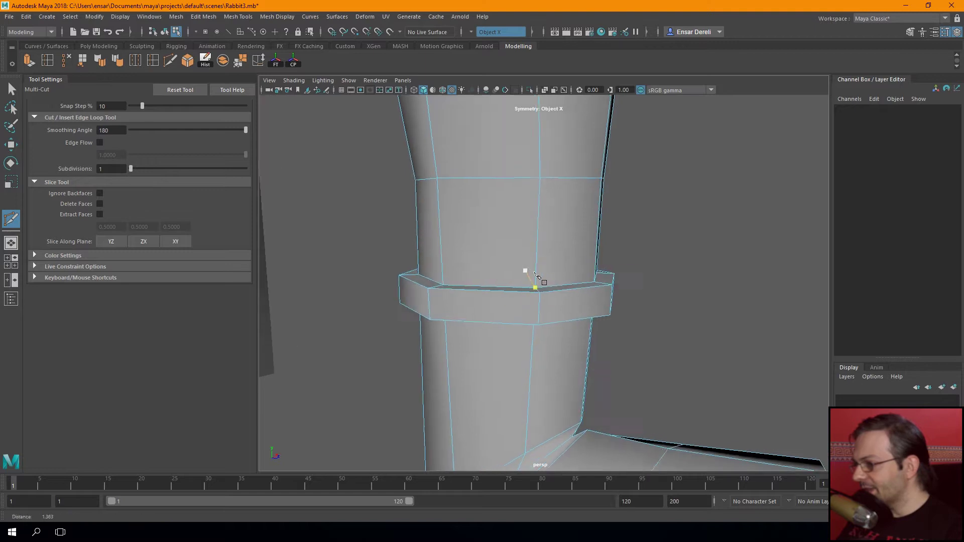
click(534, 284)
key(q)
key(F8)
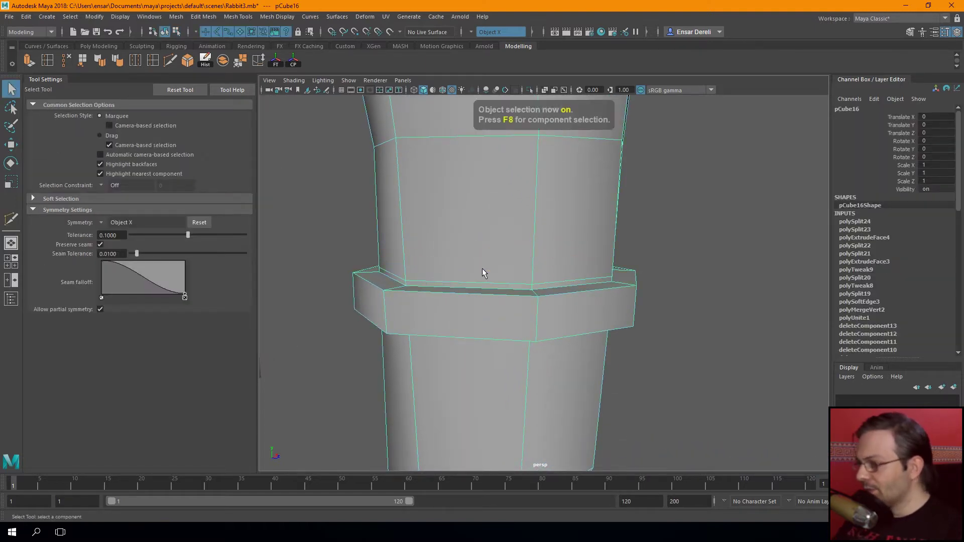
Inspect the new loop in smooth preview, then reselect the leg in low-poly display
key(3)
key(F8)
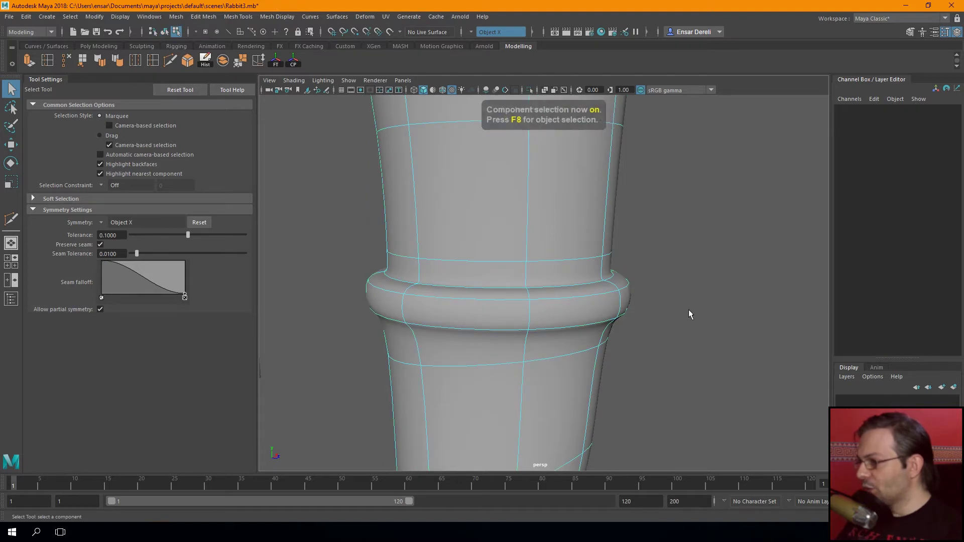
key(F8)
click(639, 308)
alt+drag(618, 284, 612, 279)
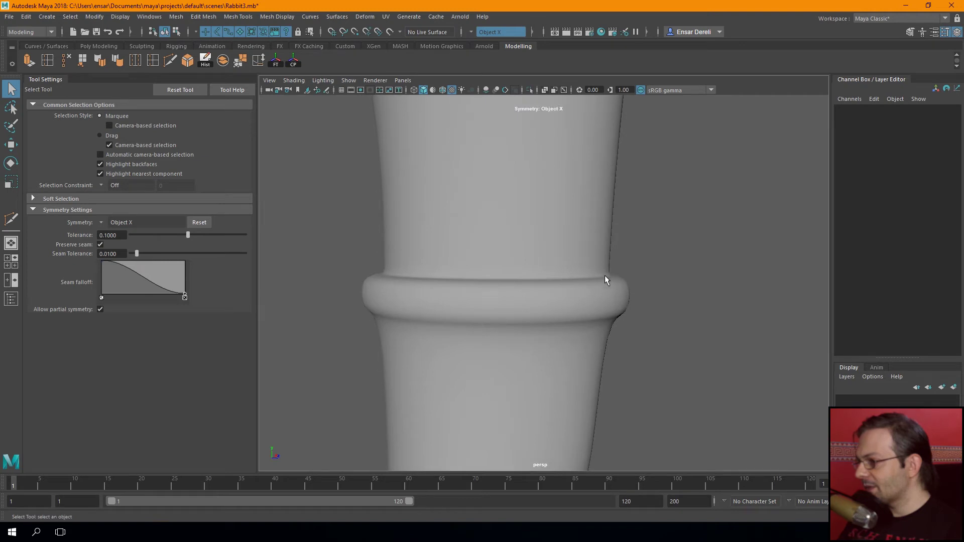
alt+drag(606, 271, 636, 292)
click(637, 291)
key(F11)
key(F8)
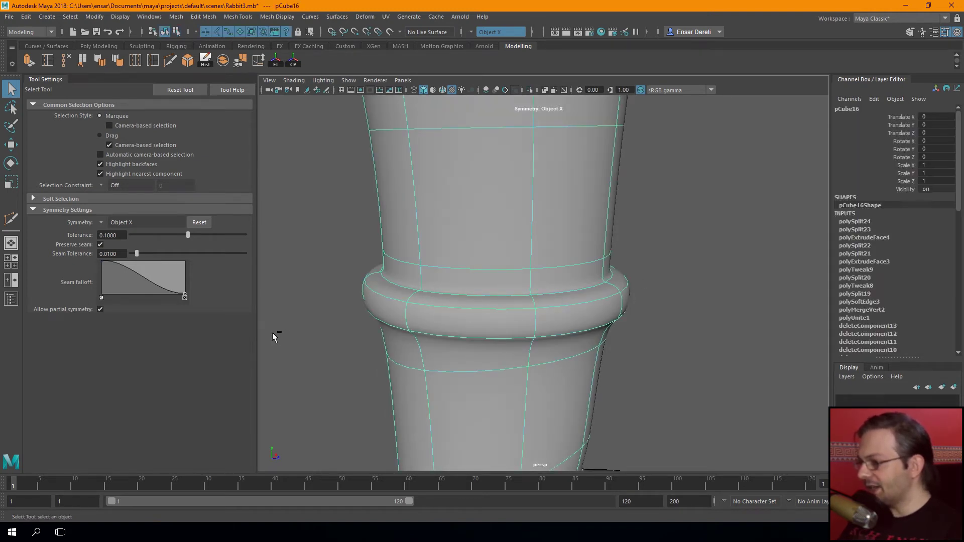
key(1)
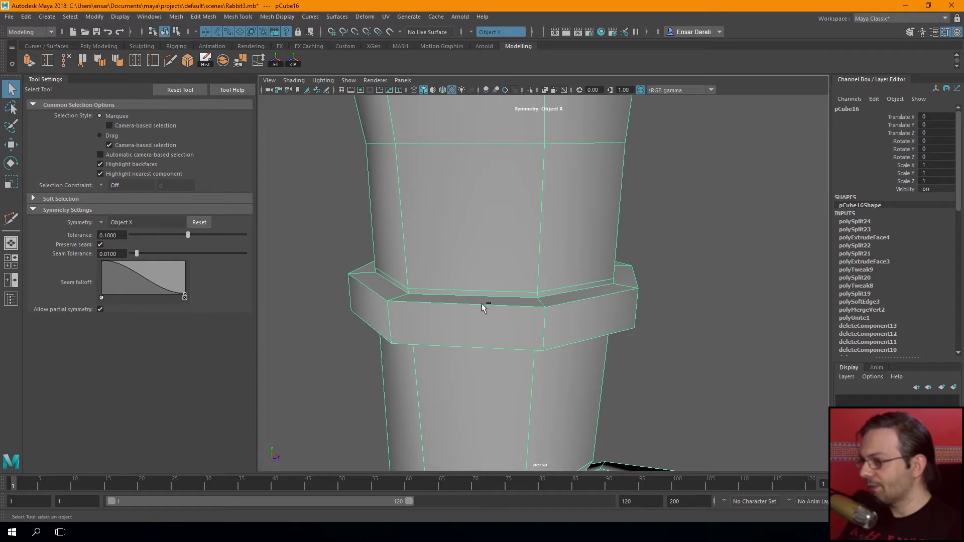
Select and delete the edge loop along the top of the ankle band
key(F10)
click(464, 290)
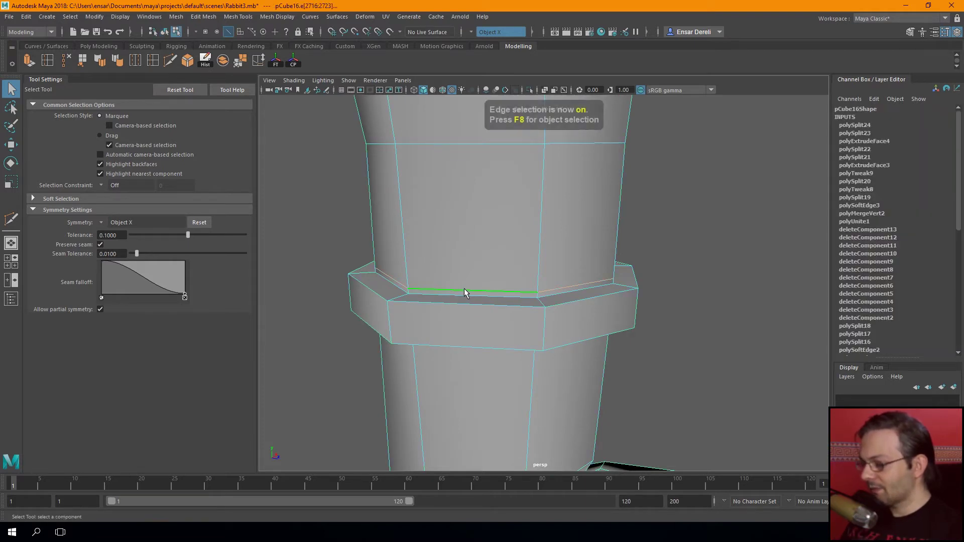
key(Delete)
key(F8)
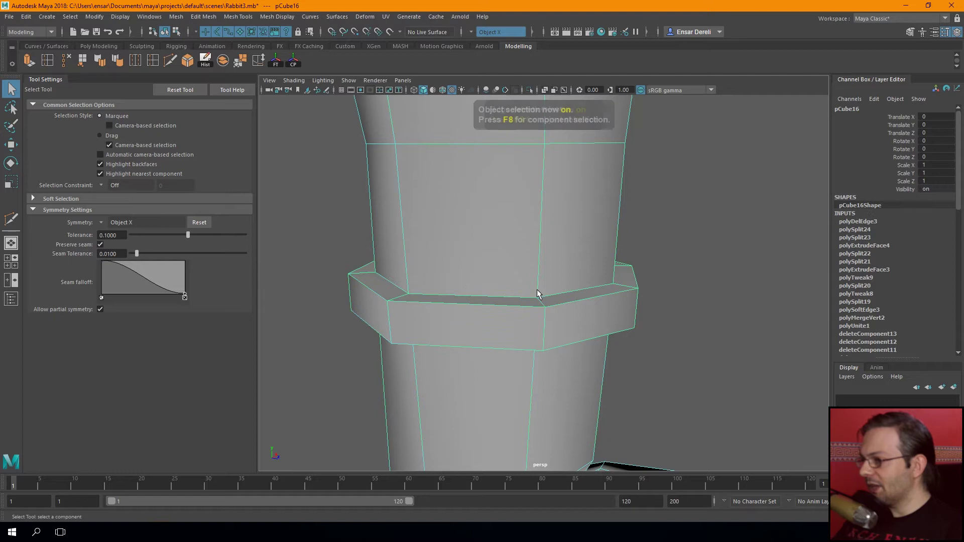
Add the Crease Tool to the shelf and preview the smoothed mesh in edge mode
click(238, 16)
mouse_move(276, 17)
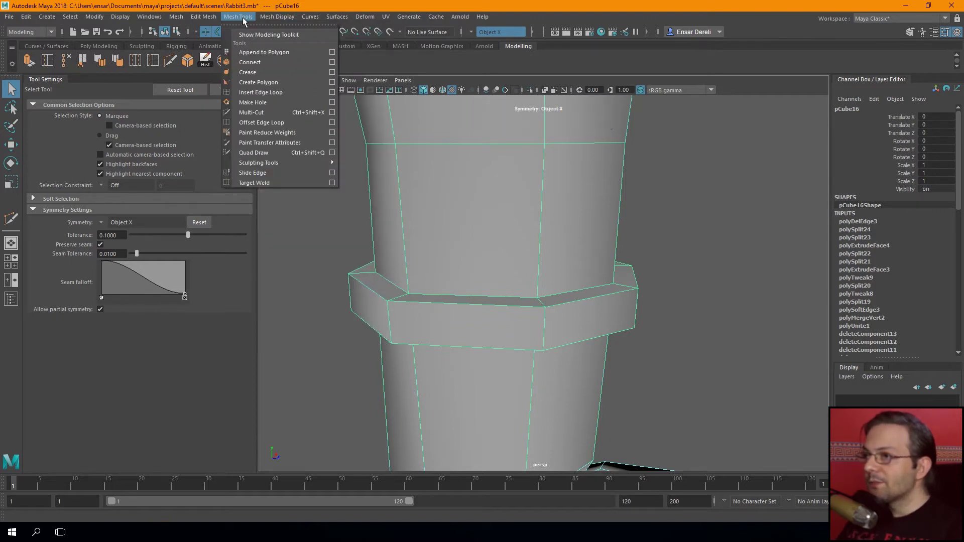
ctrl+shift+click(259, 74)
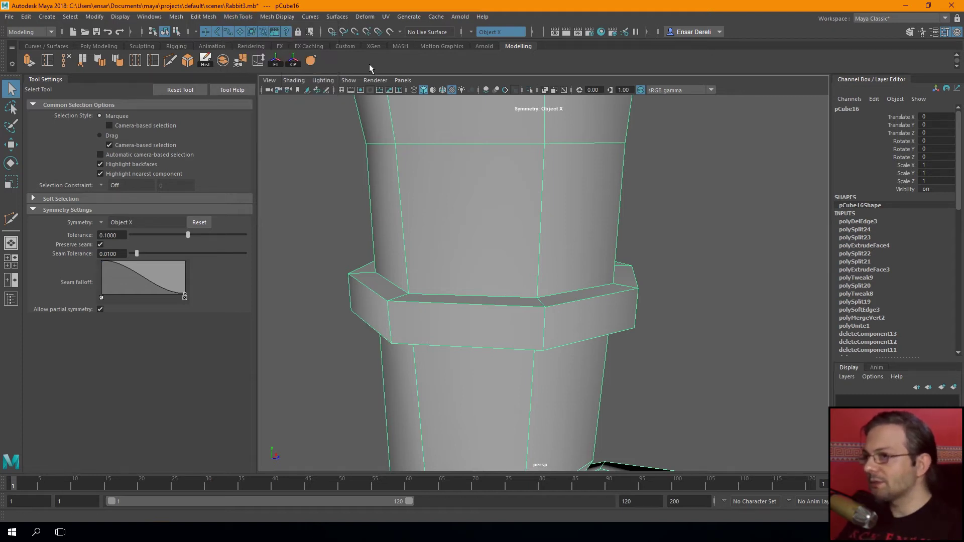
alt+drag(361, 127, 453, 268)
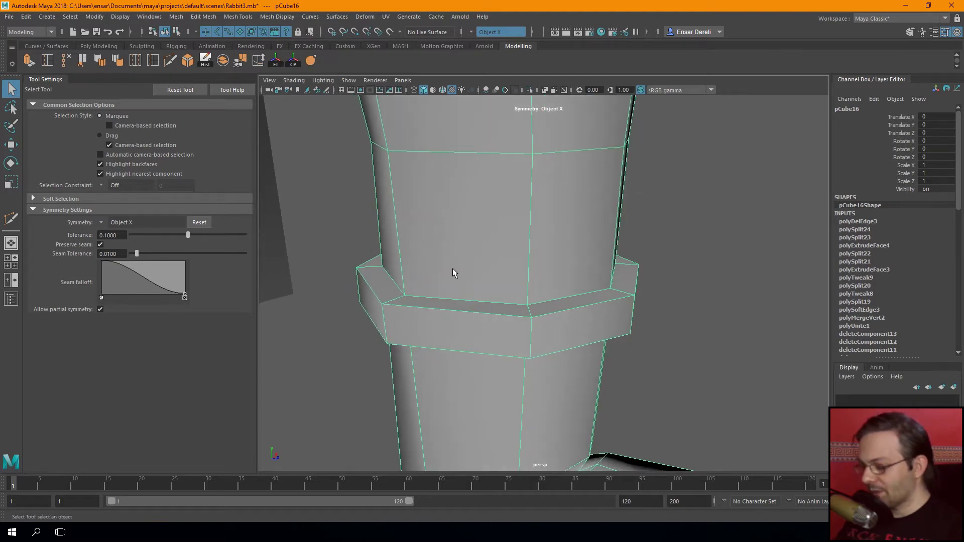
key(3)
key(F10)
Select the edge loop on top of the ankle band and crease it with the Crease Tool
click(564, 280)
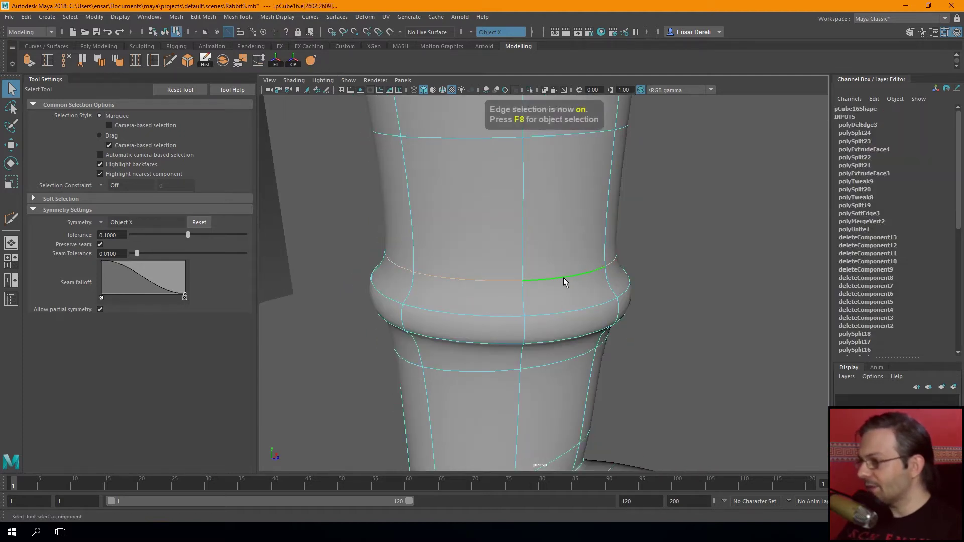
alt+drag(563, 279, 505, 238)
alt+drag(440, 246, 486, 276)
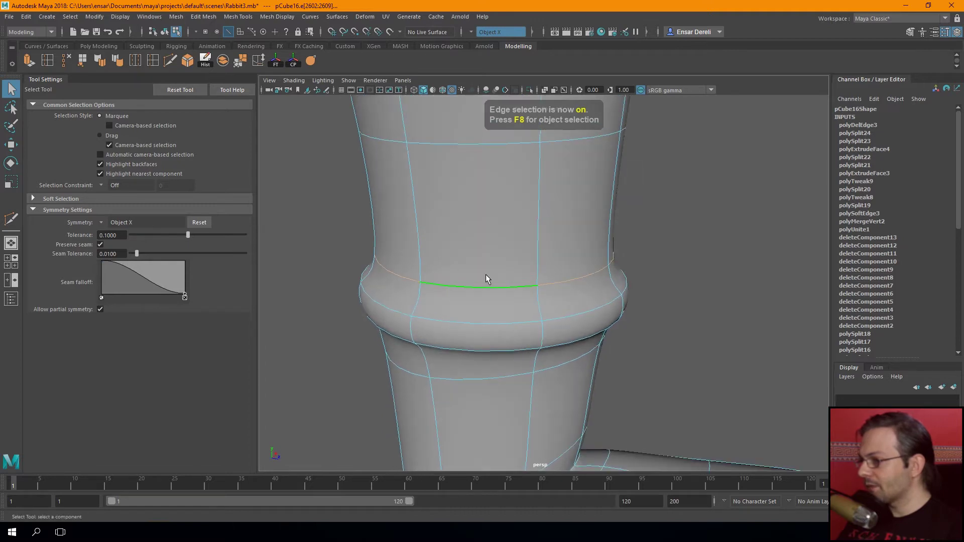
click(312, 60)
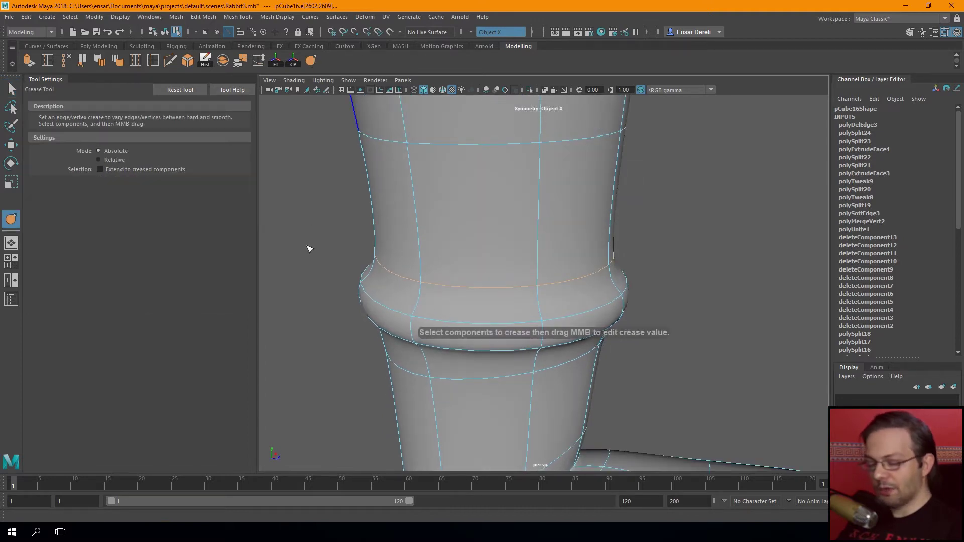
middle_drag(308, 250, 487, 269)
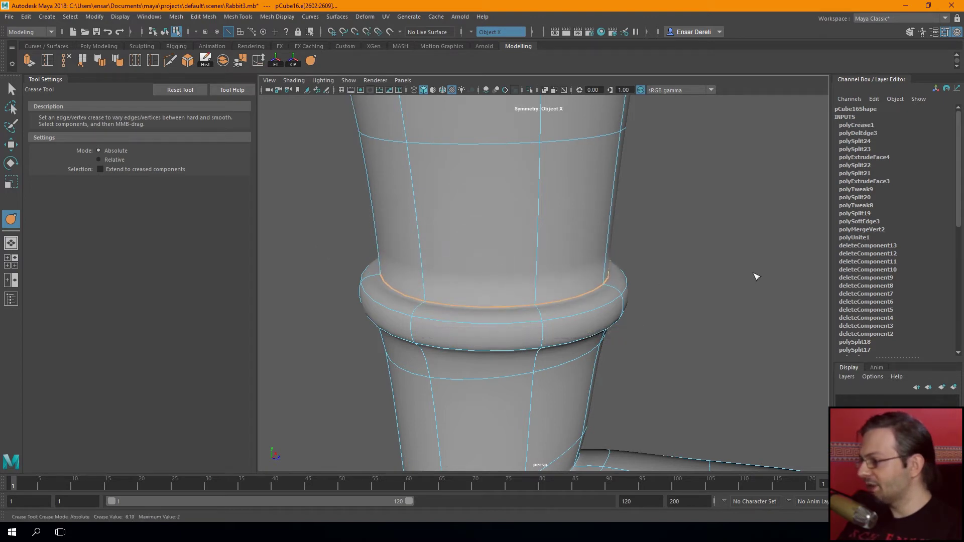
key(q)
key(F8)
click(807, 276)
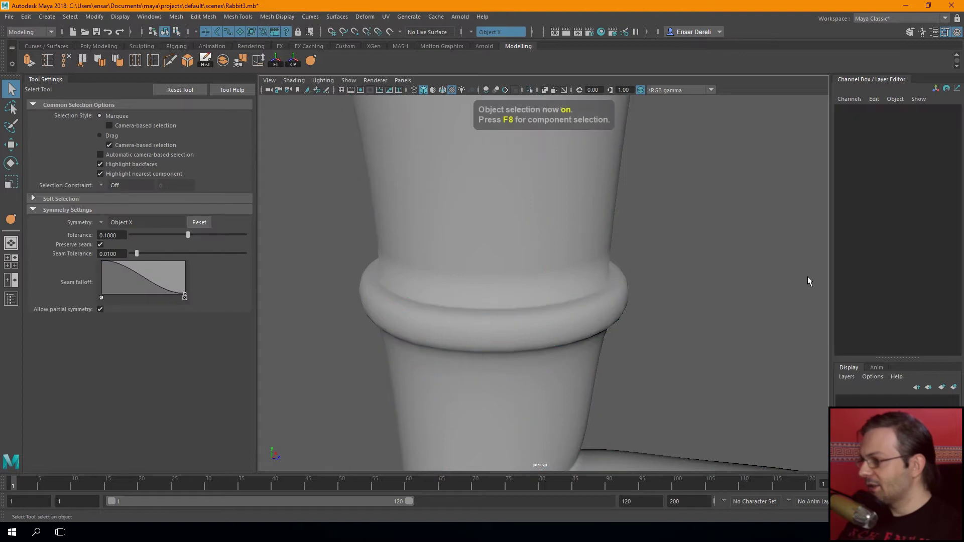
alt+drag(807, 276, 759, 254)
Show the body mesh's low-poly cage and frame the rabbit's waist and belt
click(595, 258)
alt+right_drag(559, 265, 538, 257)
alt+drag(538, 257, 606, 279)
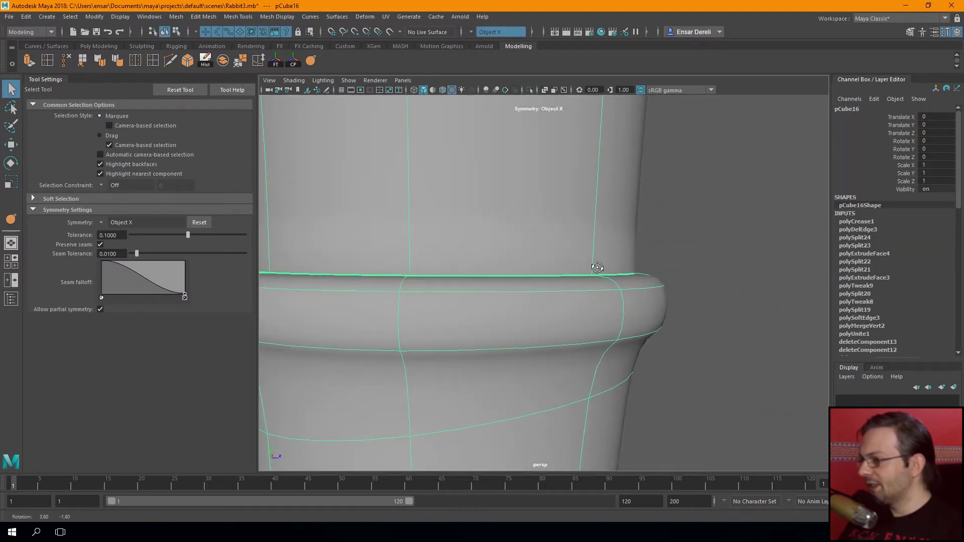
scroll(598, 277, up, 5)
scroll(592, 276, down, 5)
scroll(534, 288, up, 2)
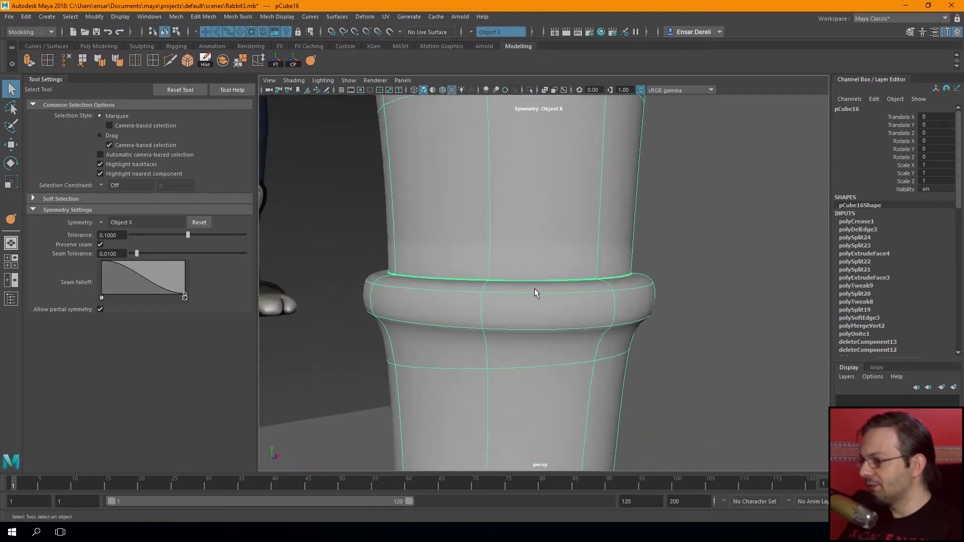
scroll(547, 294, up, 2)
key(1)
scroll(734, 324, down, 3)
alt+drag(692, 335, 425, 327)
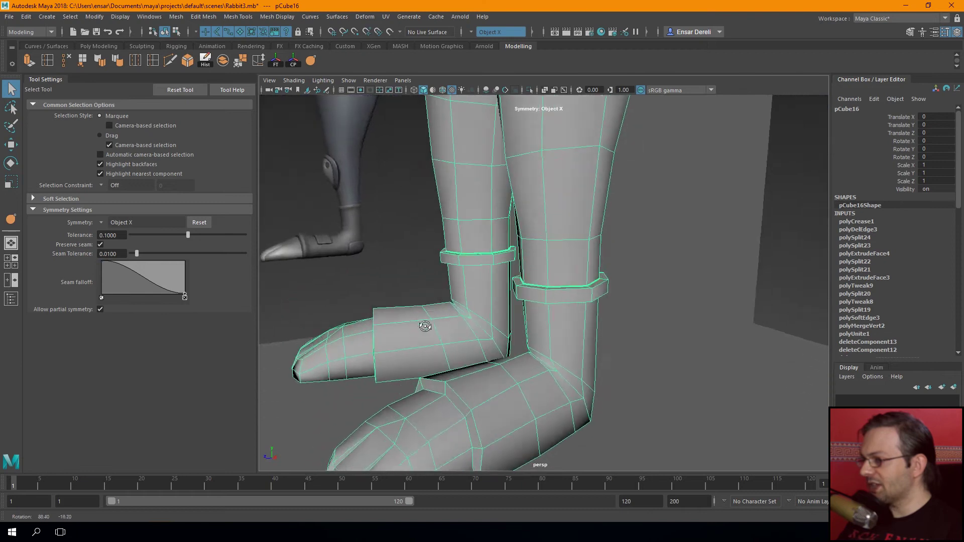
scroll(488, 337, up, 3)
mouse_move(485, 306)
alt+mouse_down()
mouse_move(538, 335)
mouse_move(663, 323)
mouse_move(592, 315)
alt+mouse_up()
scroll(678, 333, down, 2)
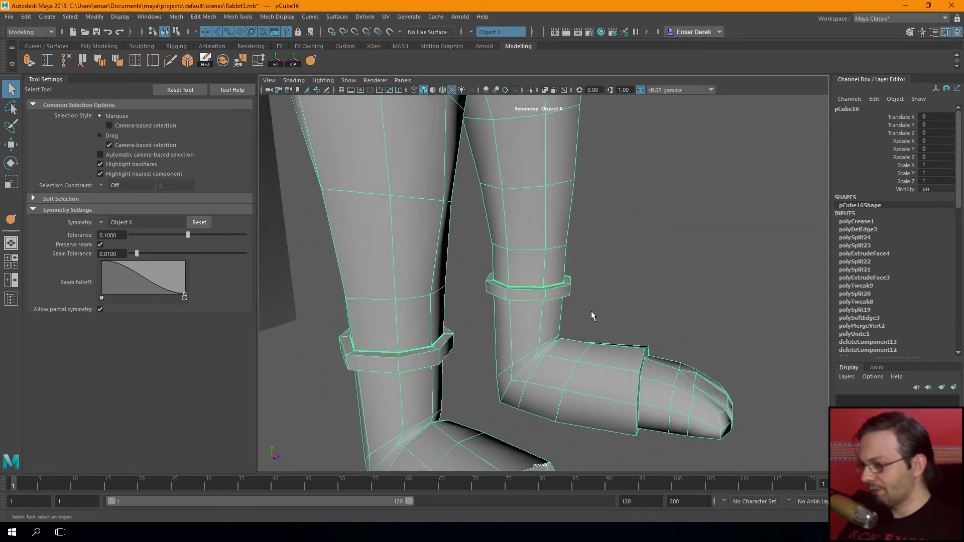
mouse_move(600, 278)
alt+mouse_down()
mouse_move(557, 283)
mouse_move(497, 332)
alt+mouse_up()
scroll(484, 273, up, 2)
mouse_move(483, 274)
alt+mouse_down()
mouse_move(517, 306)
mouse_move(546, 305)
mouse_move(550, 269)
mouse_move(509, 258)
mouse_move(329, 258)
mouse_move(352, 256)
alt+mouse_up()
scroll(553, 313, up, 2)
Select the belt's top edge loop, then a vertex on its upper edge for moving
key(F10)
double_click(548, 315)
mouse_move(600, 237)
alt+mouse_down()
mouse_move(673, 308)
mouse_move(639, 286)
mouse_move(678, 325)
mouse_move(696, 281)
mouse_move(690, 260)
alt+mouse_up()
key(F9)
click(678, 324)
key(w)
Move the belt's front-centre vertices vertically so the top edge forms a shallow V
click(723, 278)
alt+drag(723, 278, 649, 254)
click(610, 285)
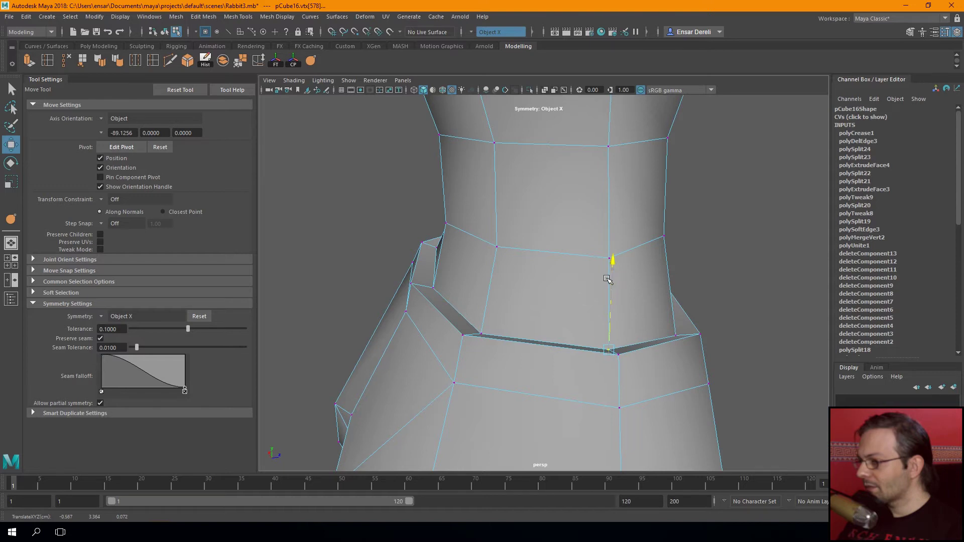
alt+drag(607, 280, 556, 272)
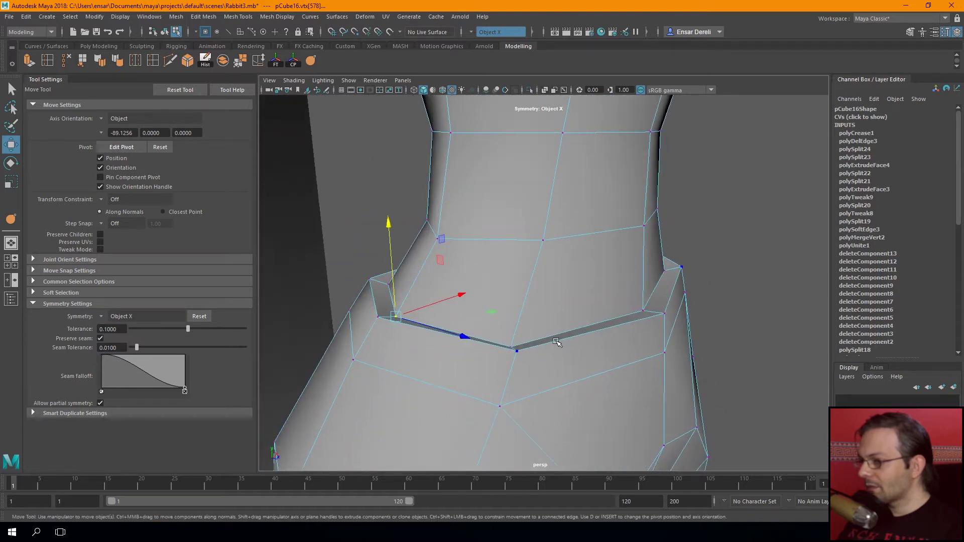
drag(534, 339, 543, 311)
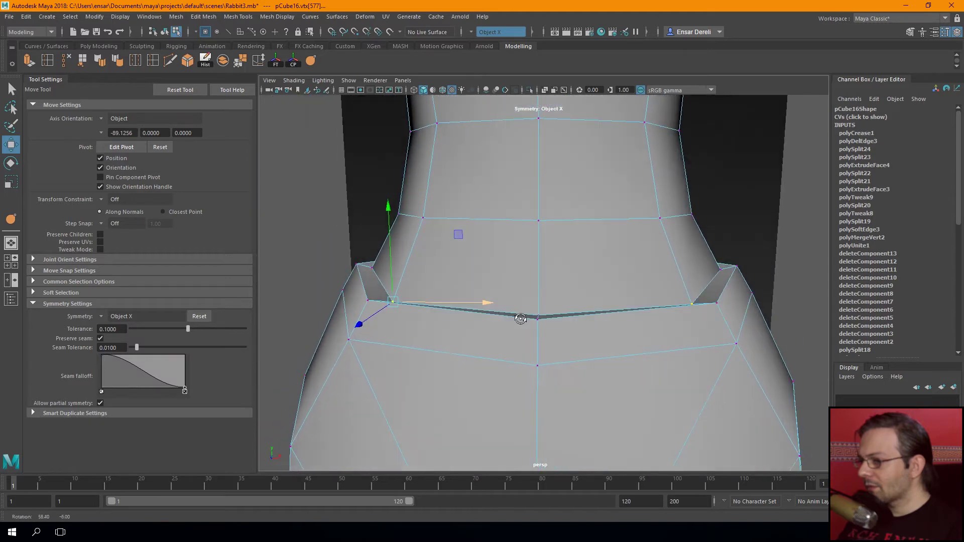
mouse_move(528, 276)
mouse_down()
mouse_move(576, 286)
mouse_move(691, 258)
mouse_move(652, 281)
mouse_up()
Return to the smoothed preview and reselect the rabbit body mesh for components
key(3)
key(F8)
click(691, 258)
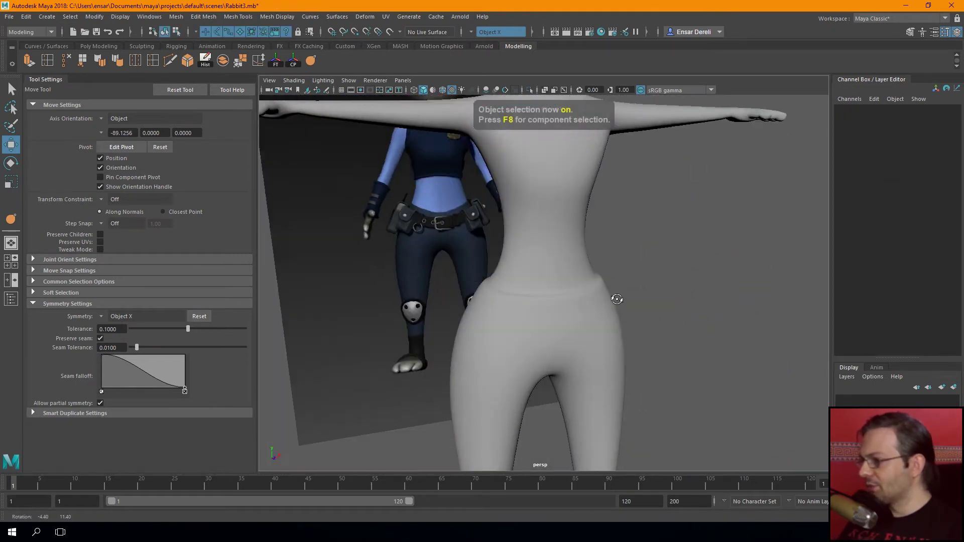
scroll(617, 303, up, 5)
scroll(596, 276, up, 3)
click(597, 276)
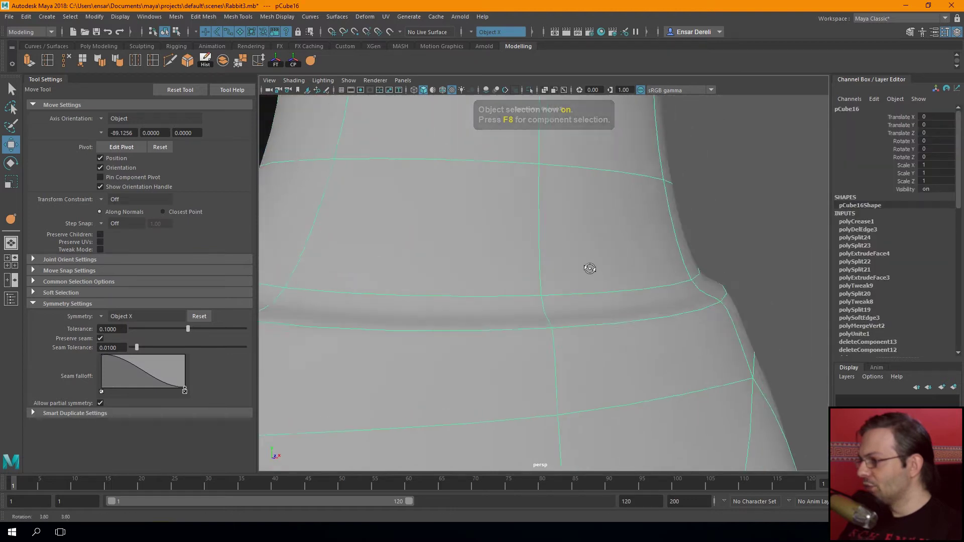
key(F8)
Sharply crease the edge loop where the waist meets the belt
double_click(639, 293)
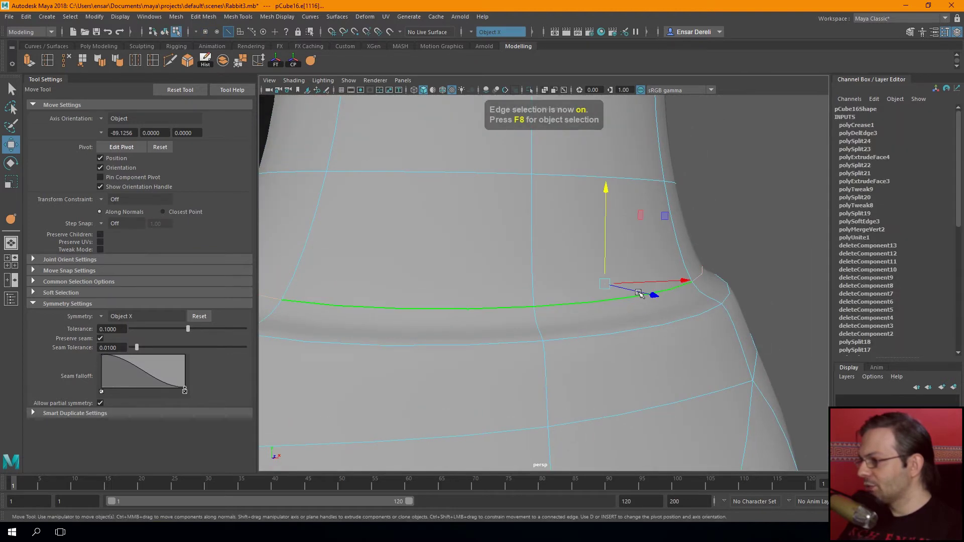
alt+drag(640, 294, 457, 254)
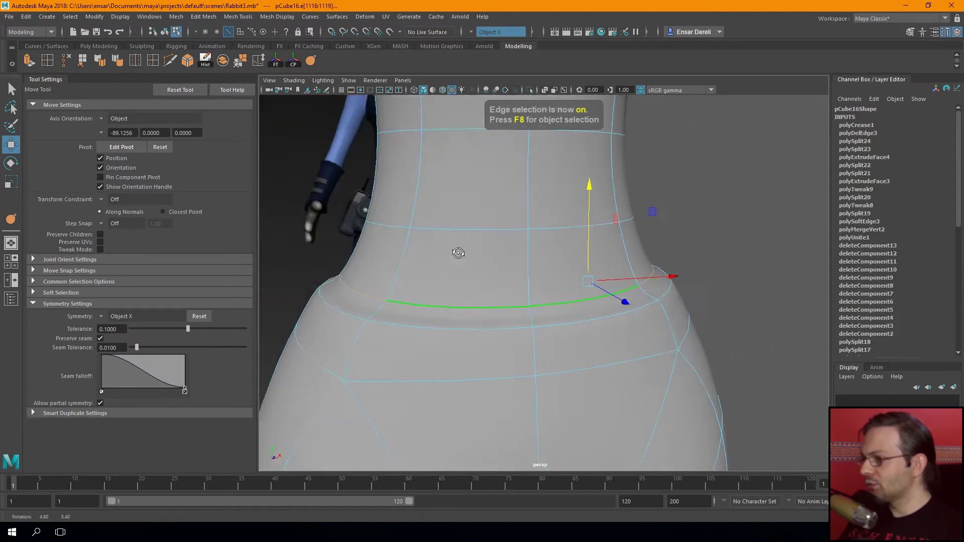
click(311, 61)
scroll(519, 208, up, 2)
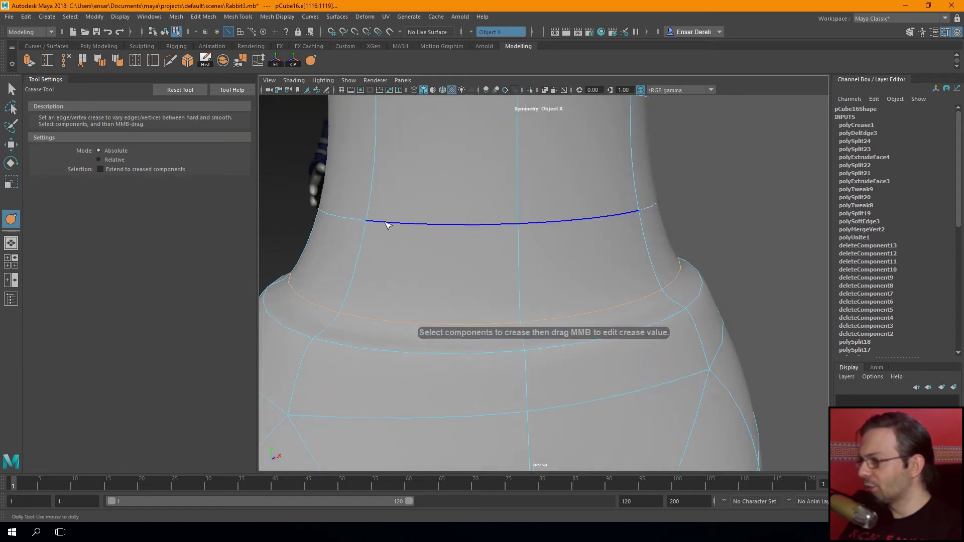
middle_drag(410, 226, 586, 235)
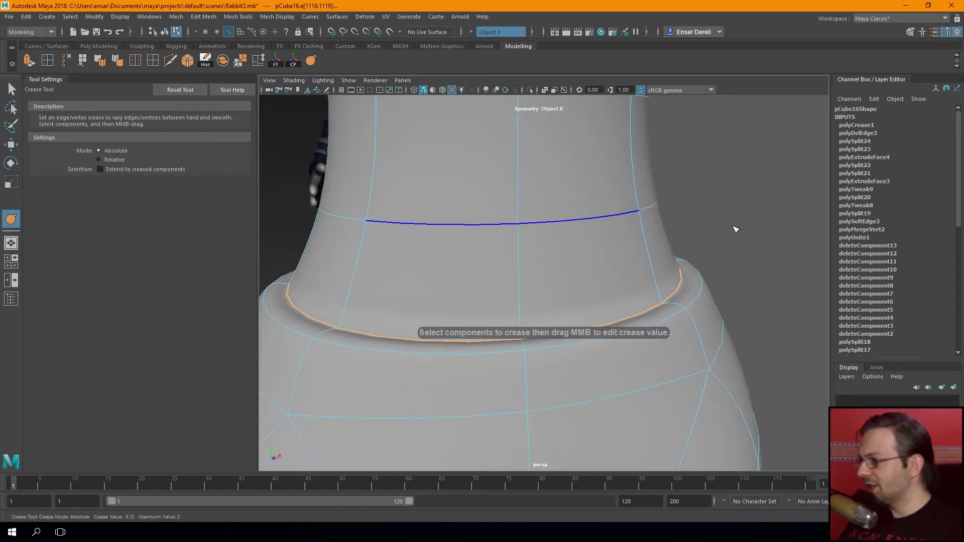
key(q)
View the belt from the side and select a belt edge along with its mirror
key(F8)
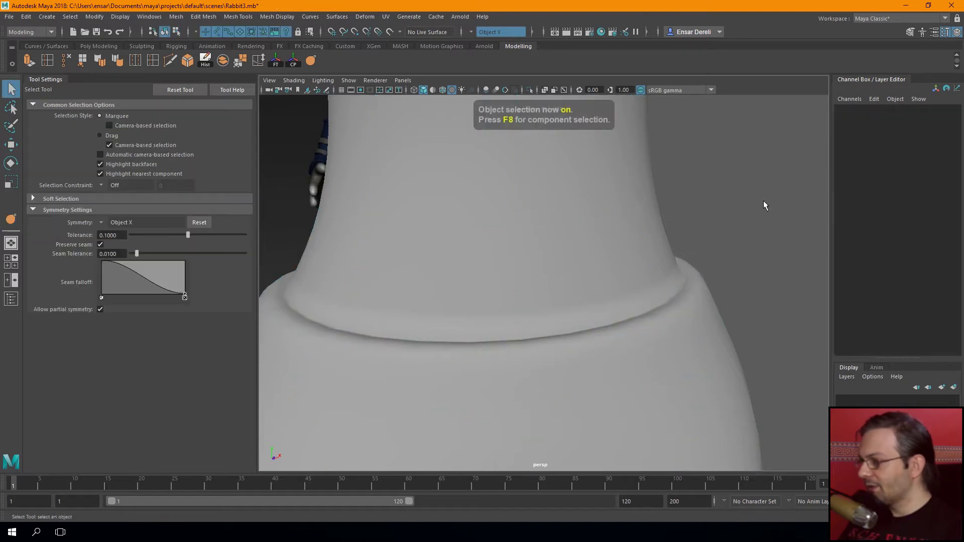
scroll(627, 264, down, 2)
mouse_move(627, 262)
alt+mouse_down()
mouse_move(568, 273)
mouse_move(606, 285)
alt+mouse_up()
click(568, 272)
mouse_move(624, 291)
alt+right_down()
mouse_move(592, 269)
mouse_move(547, 271)
mouse_move(555, 276)
alt+right_up()
mouse_move(555, 276)
alt+mouse_down()
mouse_move(527, 275)
mouse_move(492, 245)
alt+mouse_up()
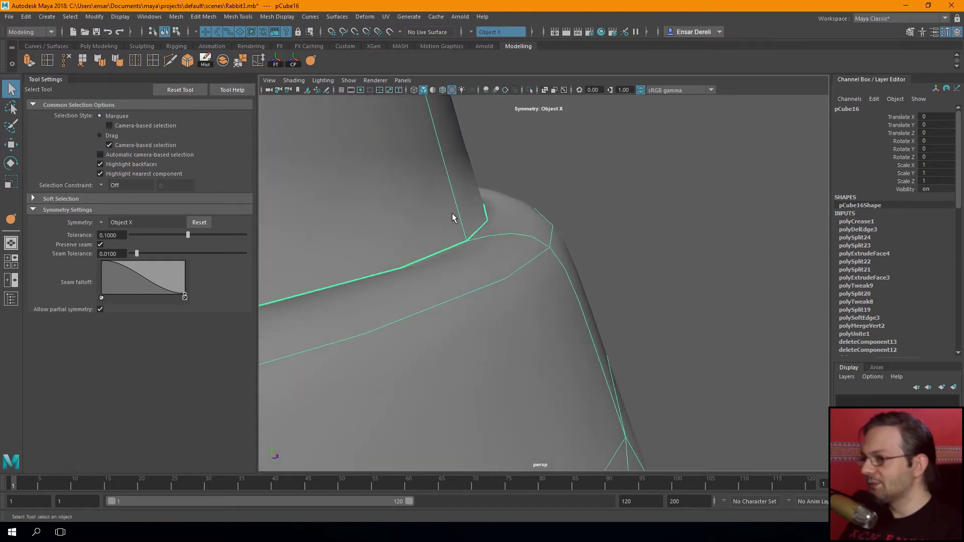
scroll(459, 211, down, 5)
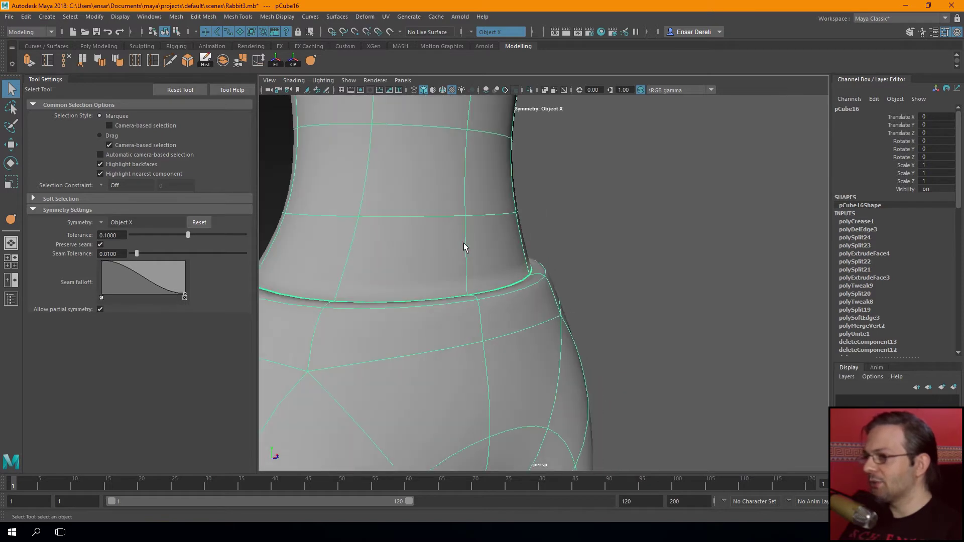
mouse_move(463, 242)
alt+mouse_down()
mouse_move(442, 236)
mouse_move(470, 292)
alt+mouse_up()
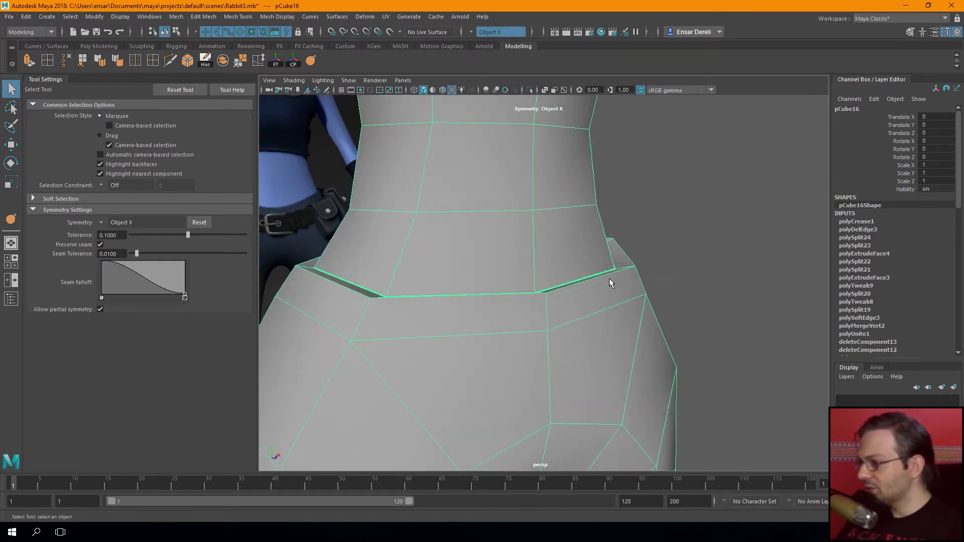
key(F10)
click(626, 260)
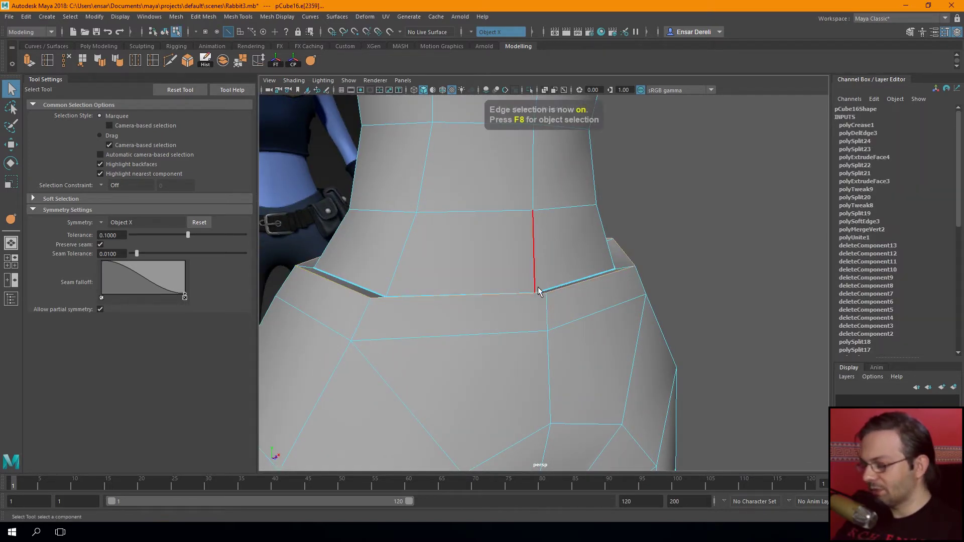
Crease the belt's top edge loop and fine-tune the crease strength
key(3)
click(310, 61)
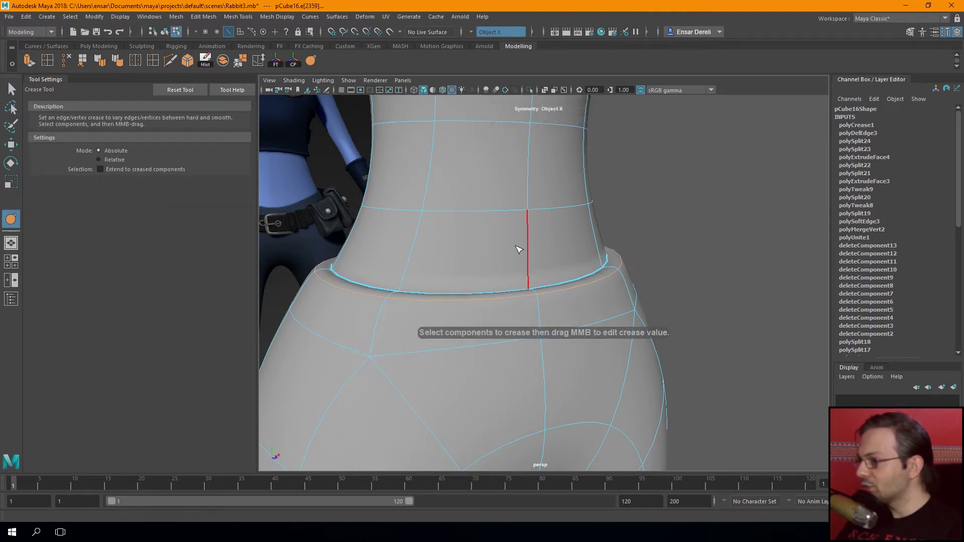
middle_drag(551, 246, 658, 240)
middle_drag(477, 225, 459, 215)
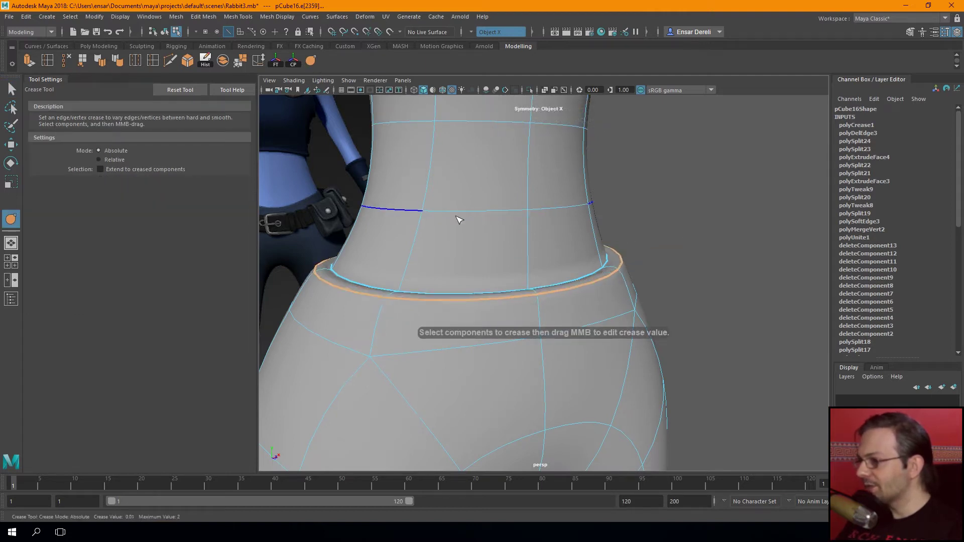
key(q)
key(F8)
click(765, 204)
mouse_move(765, 203)
alt+mouse_down()
mouse_move(729, 213)
mouse_move(682, 246)
mouse_move(509, 240)
mouse_move(406, 293)
mouse_move(429, 319)
mouse_move(381, 363)
mouse_move(454, 372)
mouse_move(510, 361)
mouse_move(492, 329)
mouse_move(450, 383)
mouse_move(493, 136)
mouse_move(518, 291)
mouse_move(503, 193)
mouse_move(566, 232)
mouse_move(537, 303)
mouse_move(540, 264)
alt+mouse_up()
Select the edge ring where each paw meets the foot and crease it
click(539, 264)
key(F9)
key(F10)
click(558, 254)
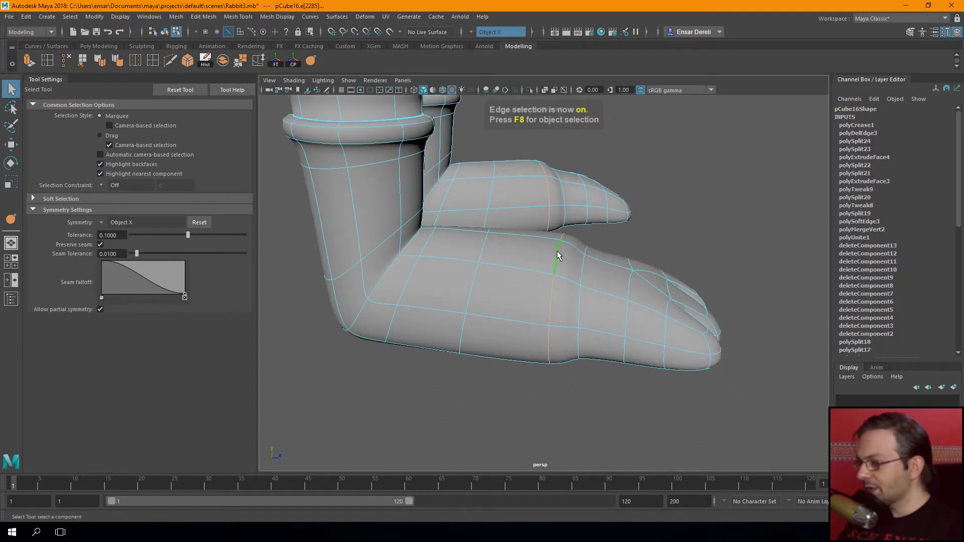
click(314, 59)
middle_drag(496, 277, 650, 267)
key(q)
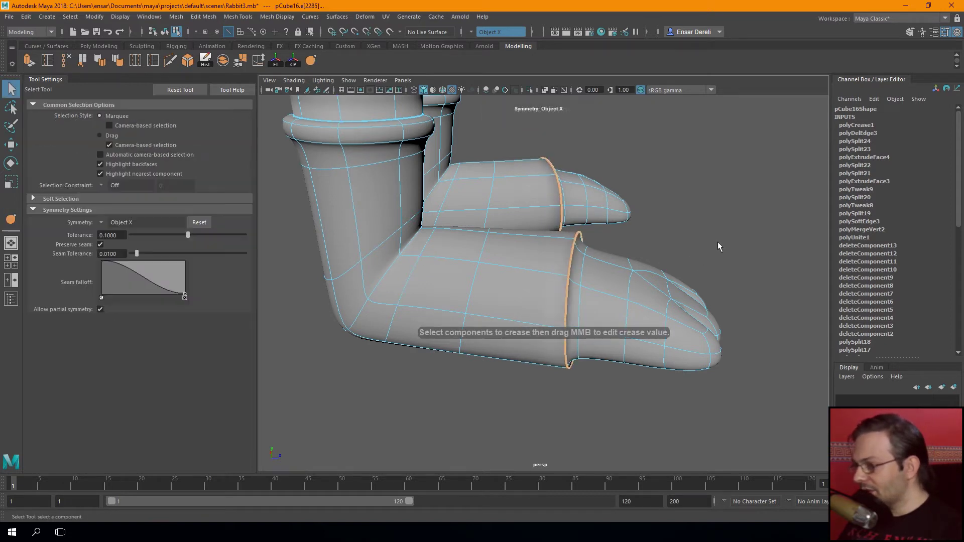
key(F8)
Reopen the Crease Tool in edge mode, then exit and view the feet from the front
key(F10)
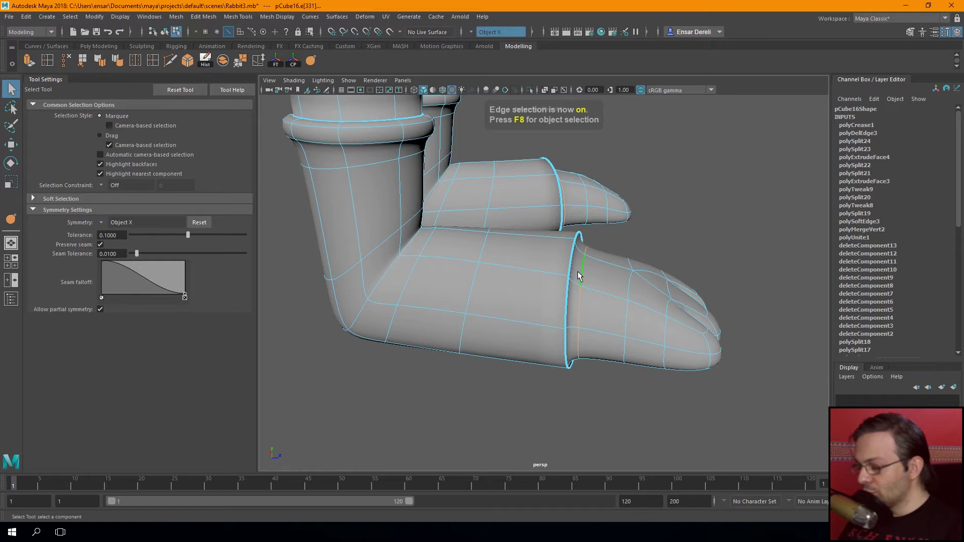
click(311, 61)
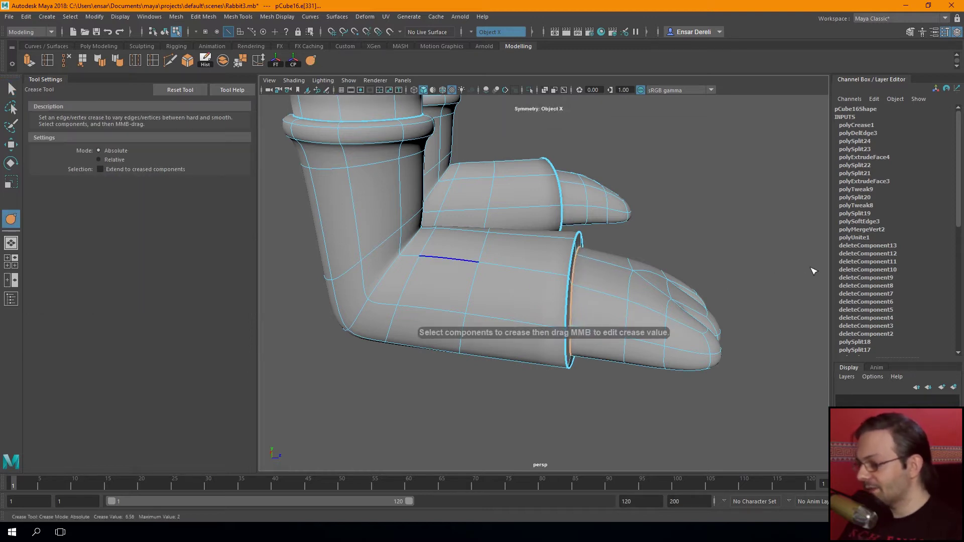
key(q)
key(F8)
mouse_move(806, 262)
alt+mouse_down()
mouse_move(732, 230)
mouse_move(597, 233)
mouse_move(577, 251)
mouse_move(536, 224)
mouse_move(520, 234)
mouse_move(578, 248)
mouse_move(409, 259)
mouse_move(447, 291)
mouse_move(429, 281)
mouse_move(431, 252)
alt+mouse_up()
Show the low-poly cage and select the face on the underside of the foot
click(447, 291)
key(1)
alt+right_drag(431, 252, 487, 294)
alt+drag(487, 293, 491, 294)
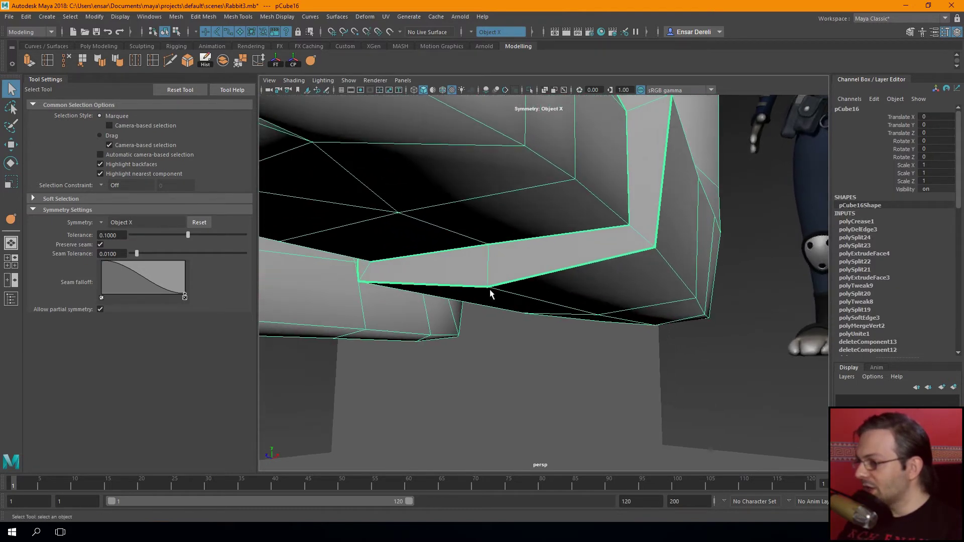
key(F11)
click(583, 279)
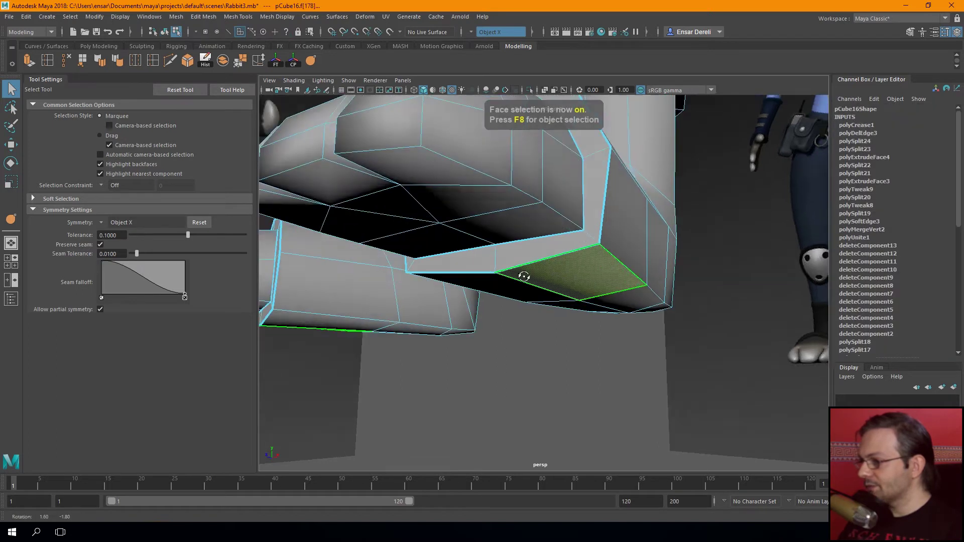
alt+drag(583, 279, 436, 222)
click(521, 249)
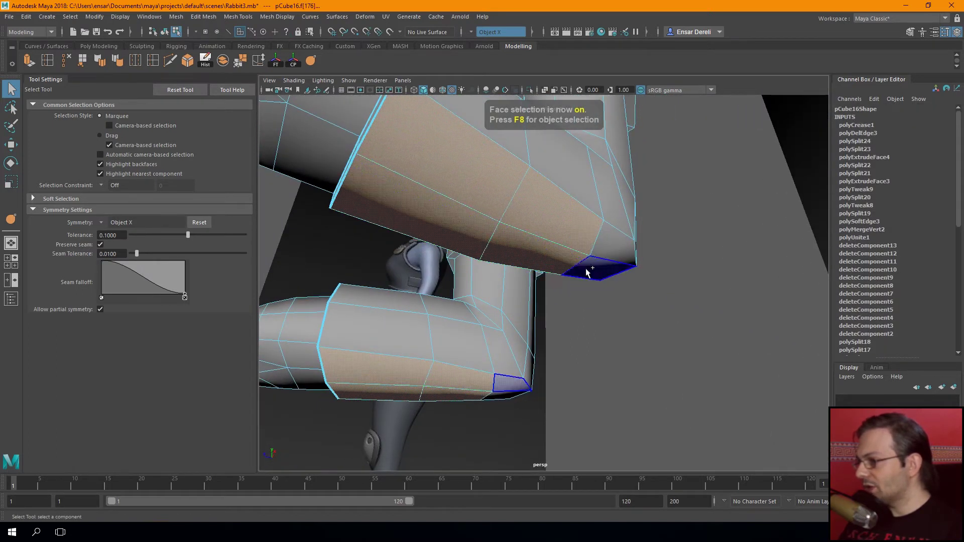
alt+drag(552, 266, 622, 356)
In the side view, scale the foot's bottom face flat in Y and raise it slightly
key(space)
key(space)
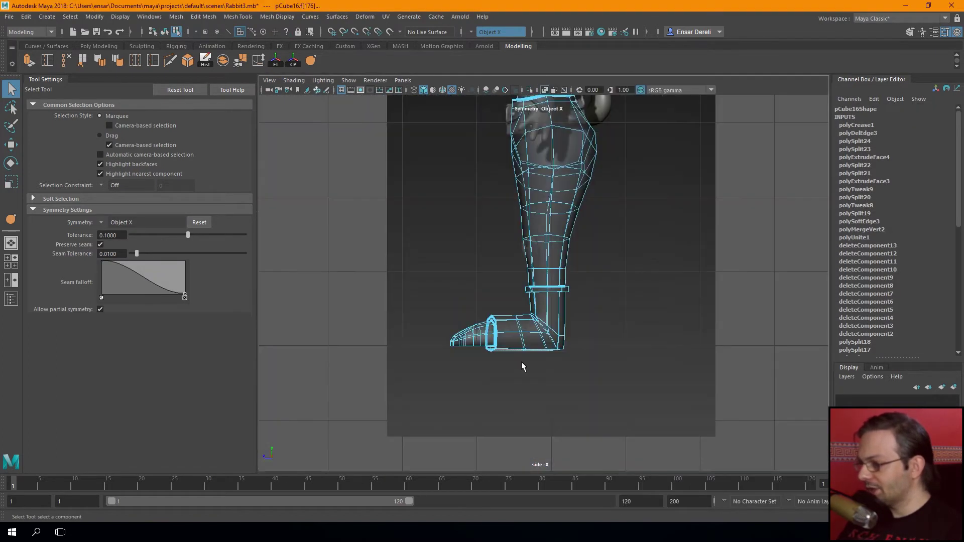
key(f)
key(w)
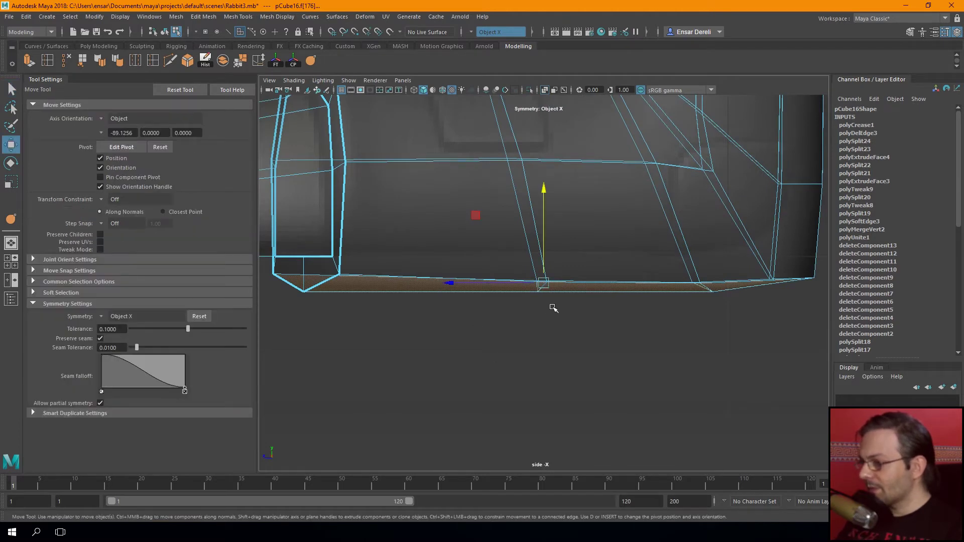
scroll(552, 309, down, 2)
key(r)
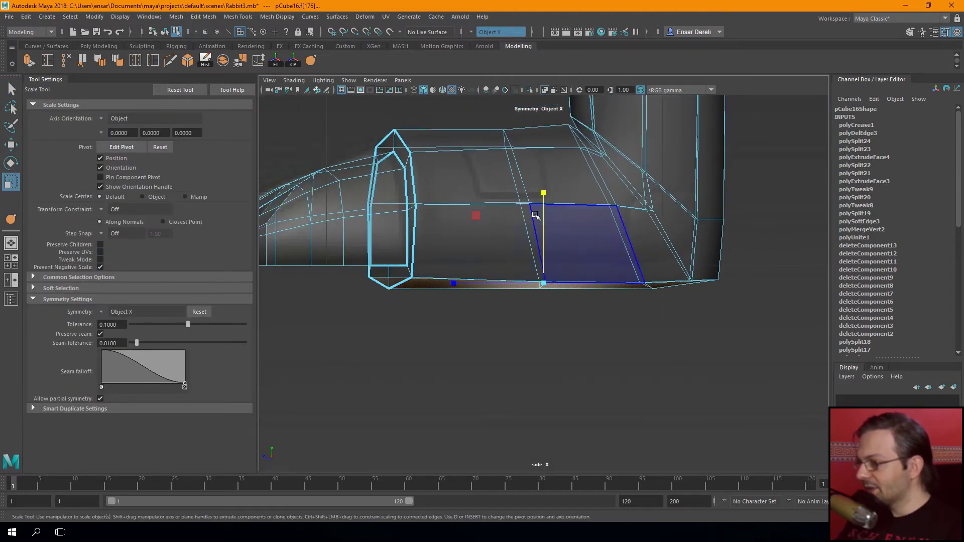
drag(545, 192, 533, 264)
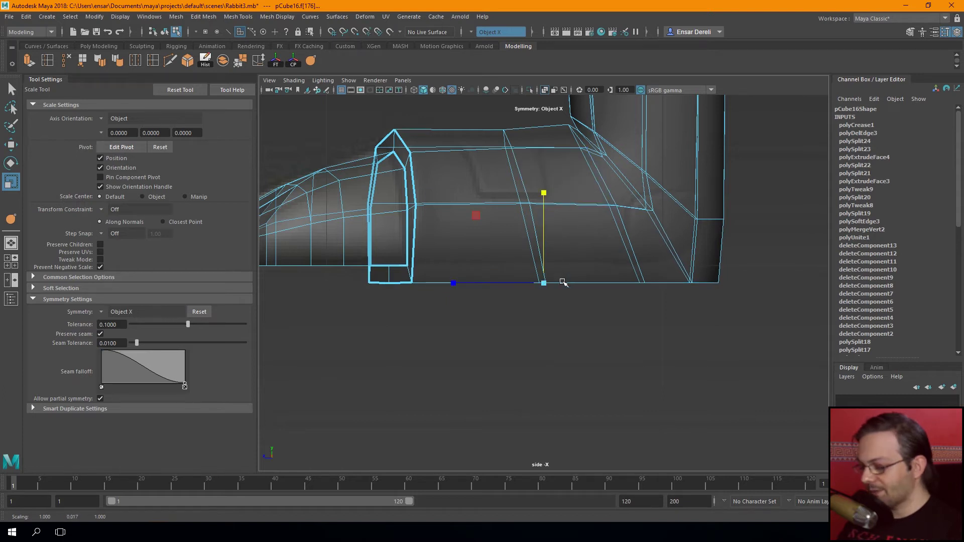
key(w)
drag(545, 227, 541, 211)
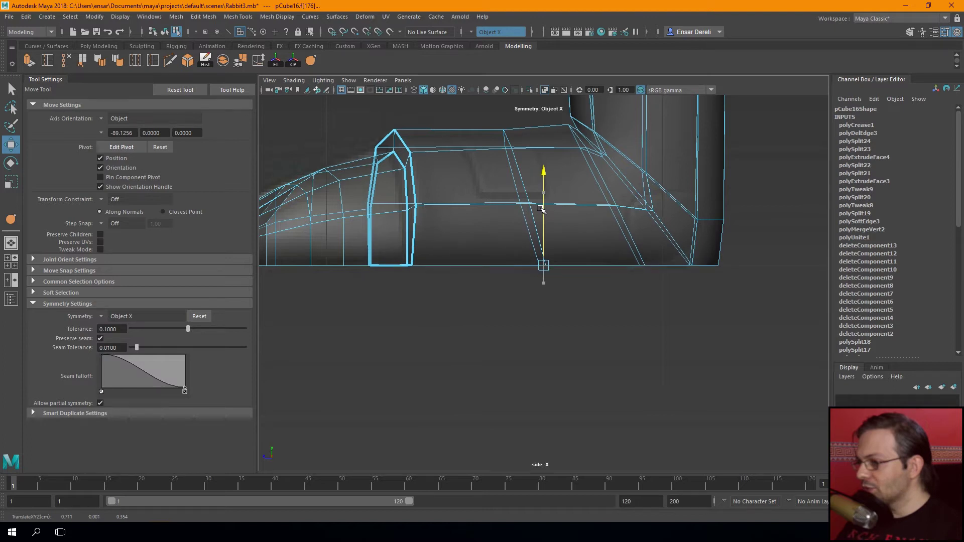
alt+middle_drag(490, 236, 596, 258)
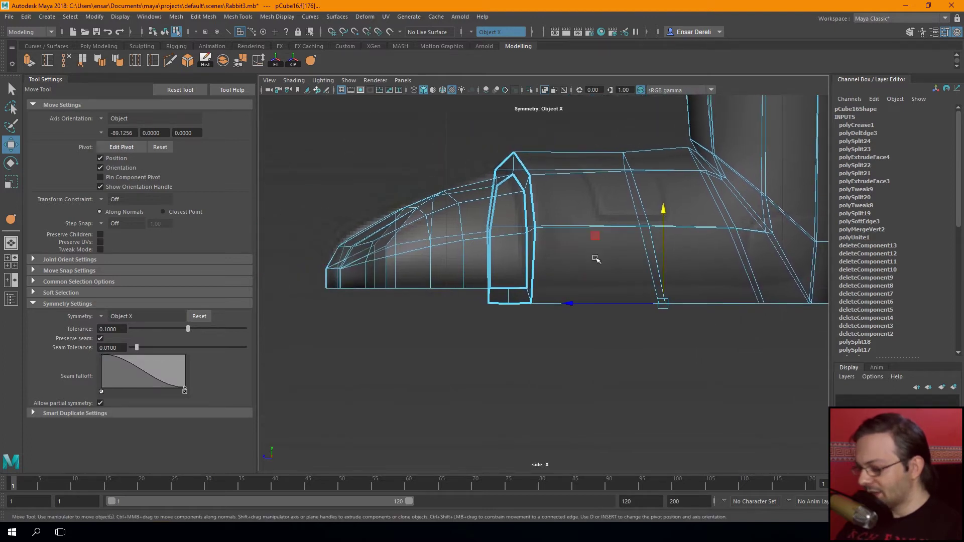
drag(662, 264, 663, 249)
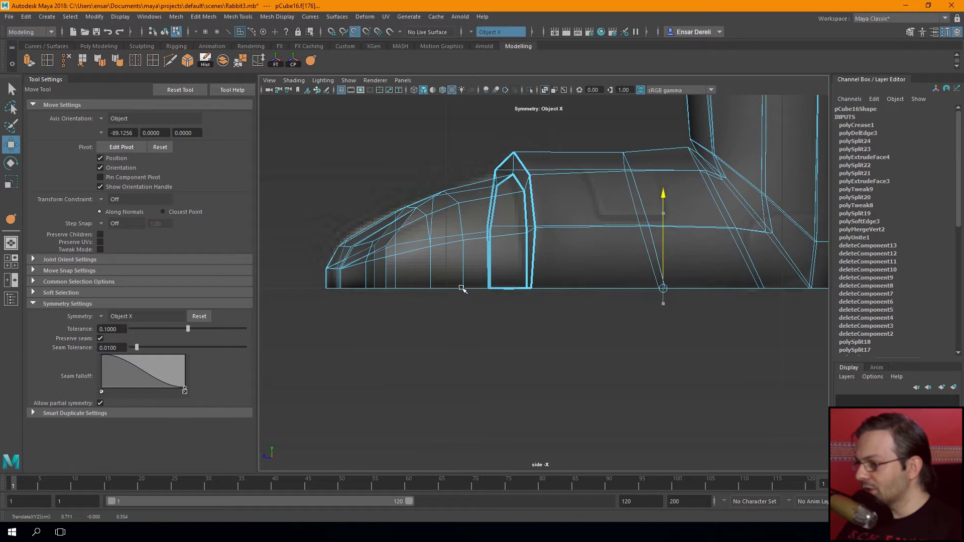
scroll(457, 295, down, 3)
scroll(459, 300, up, 3)
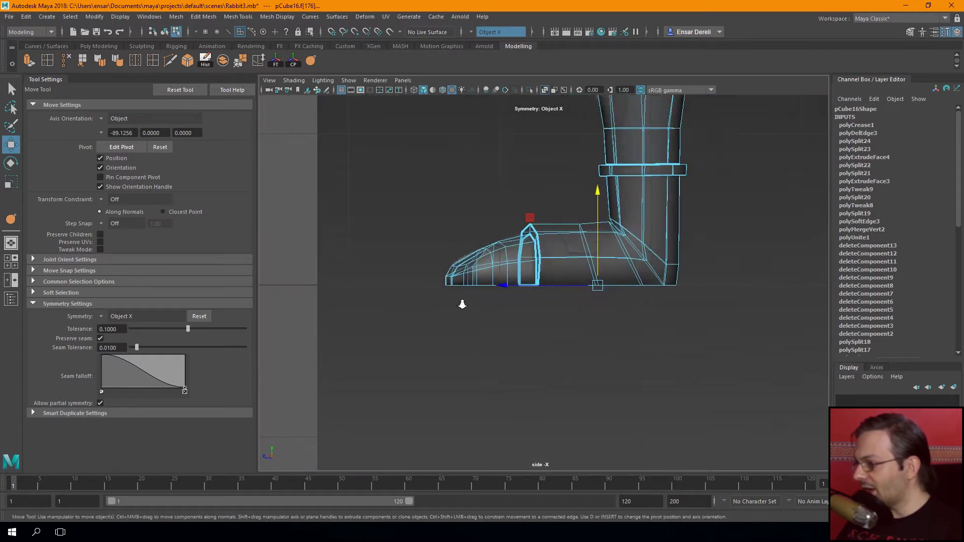
Marquee the bottom row of foot vertices and scale them flat in Y
key(F9)
drag(321, 330, 381, 315)
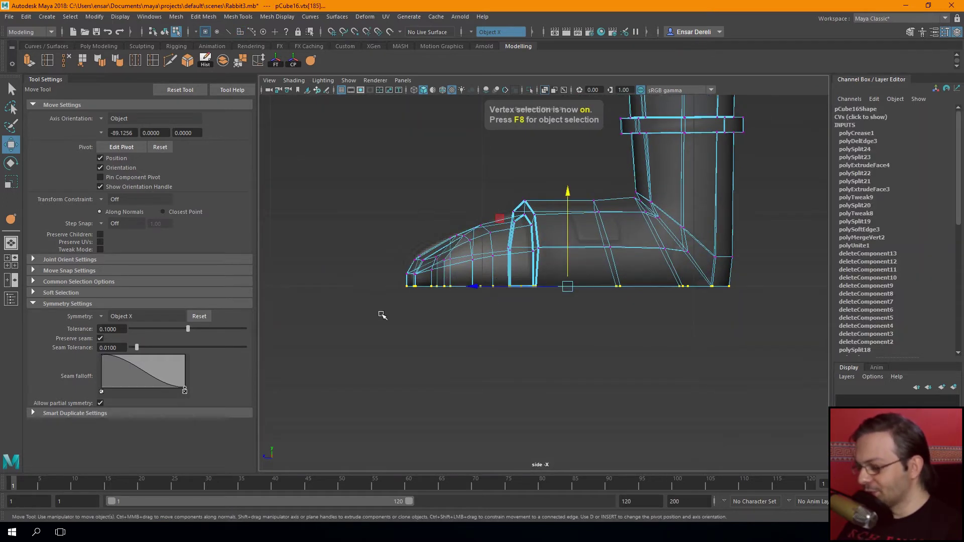
key(r)
drag(566, 200, 562, 223)
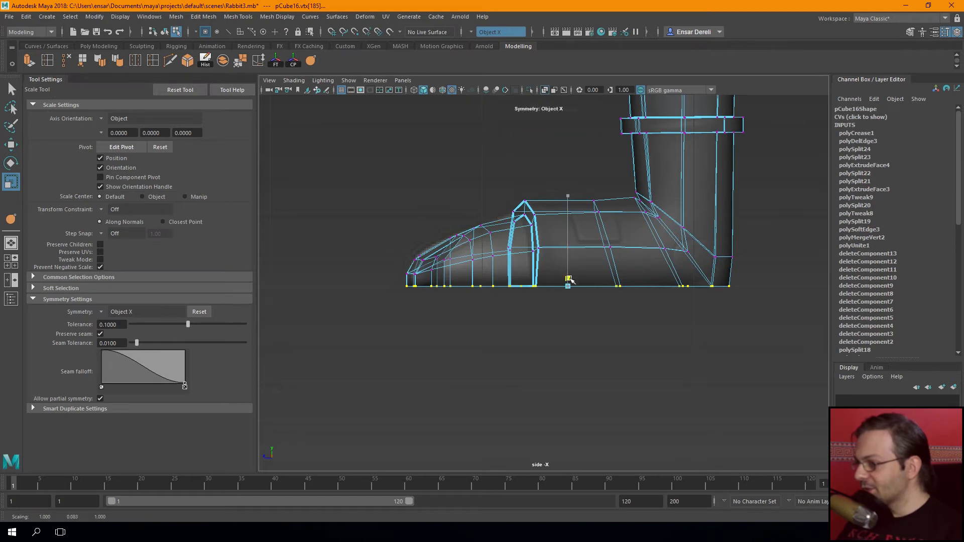
key(space)
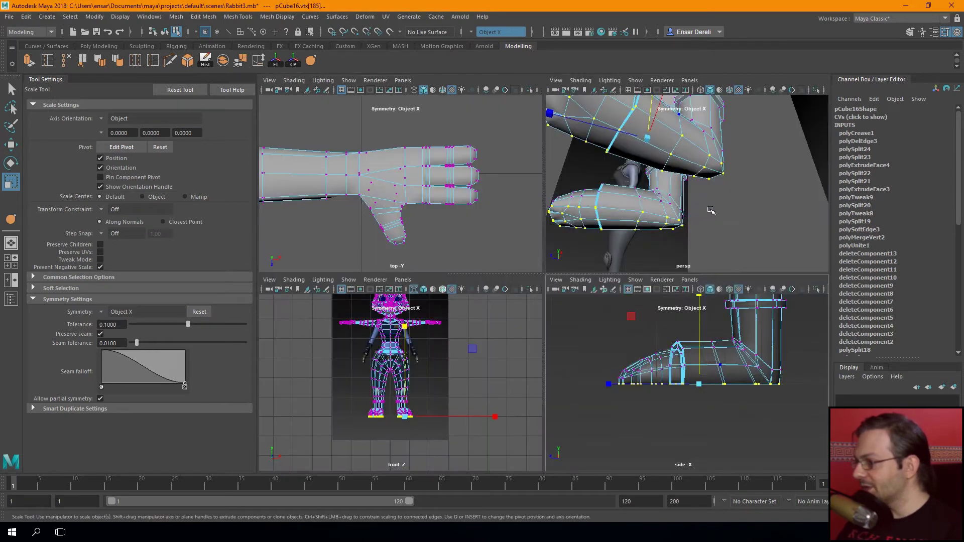
Return to the perspective view and frame the foot's underside in edge mode with the Move Tool
key(space)
alt+drag(563, 241, 627, 252)
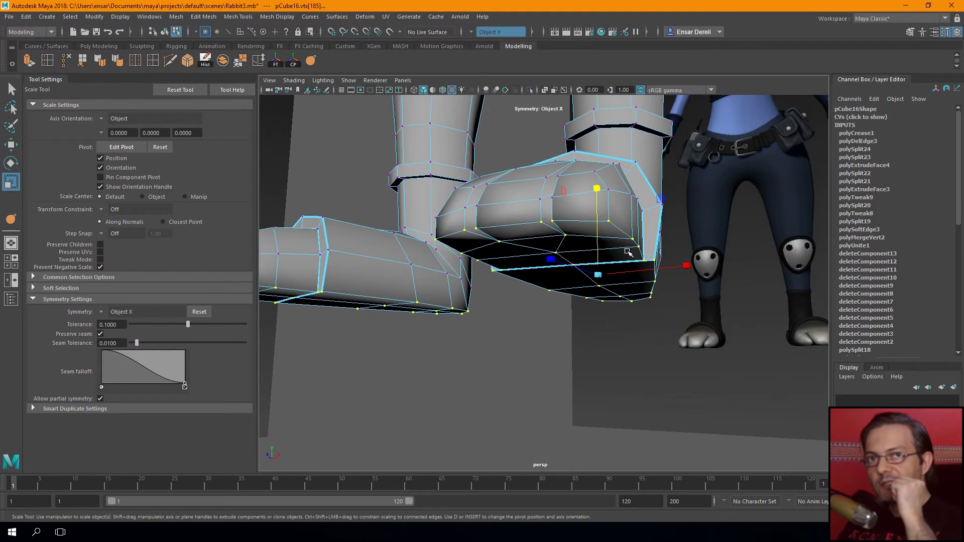
scroll(430, 241, up, 2)
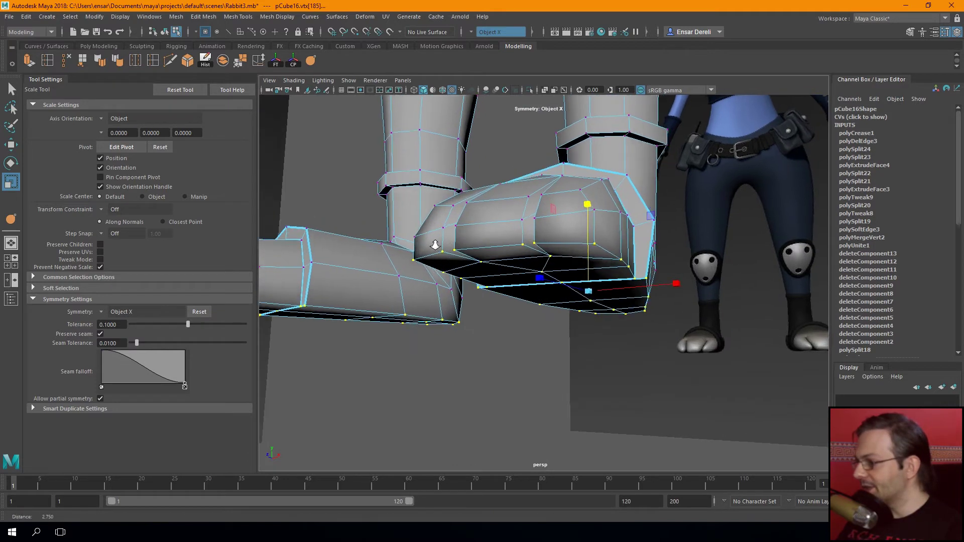
scroll(484, 269, up, 3)
scroll(504, 272, up, 2)
key(F10)
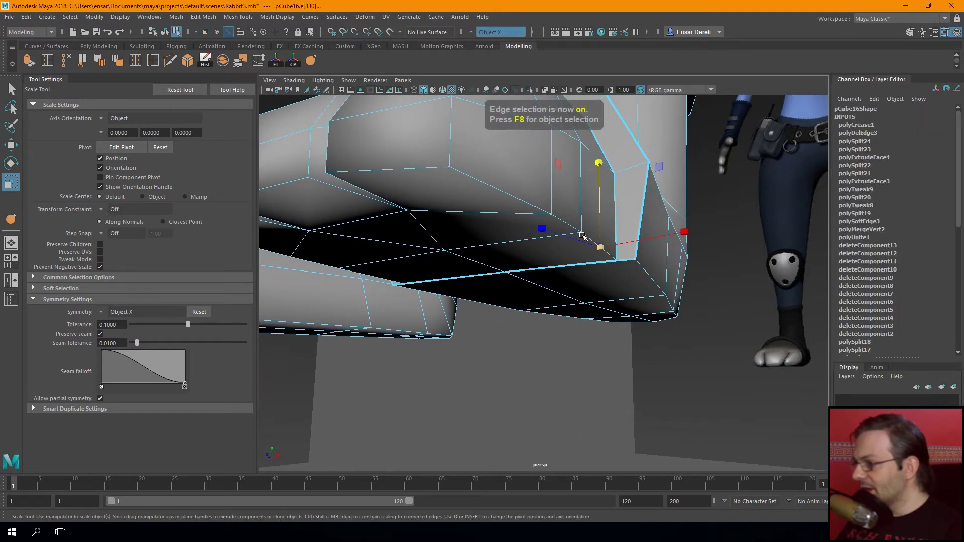
mouse_move(497, 240)
alt+mouse_down()
mouse_move(507, 234)
mouse_move(441, 222)
mouse_move(512, 216)
mouse_move(523, 156)
alt+mouse_up()
key(w)
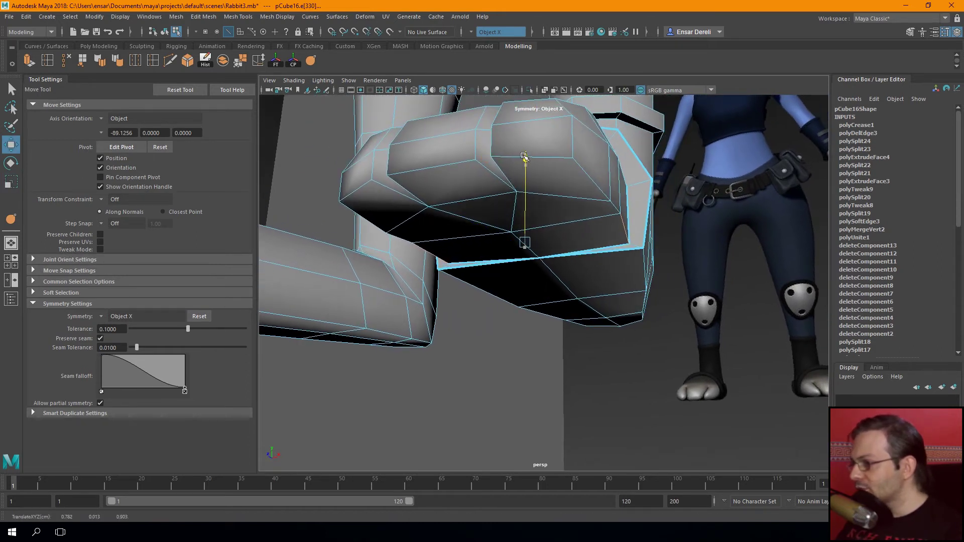
alt+right_drag(500, 223, 535, 260)
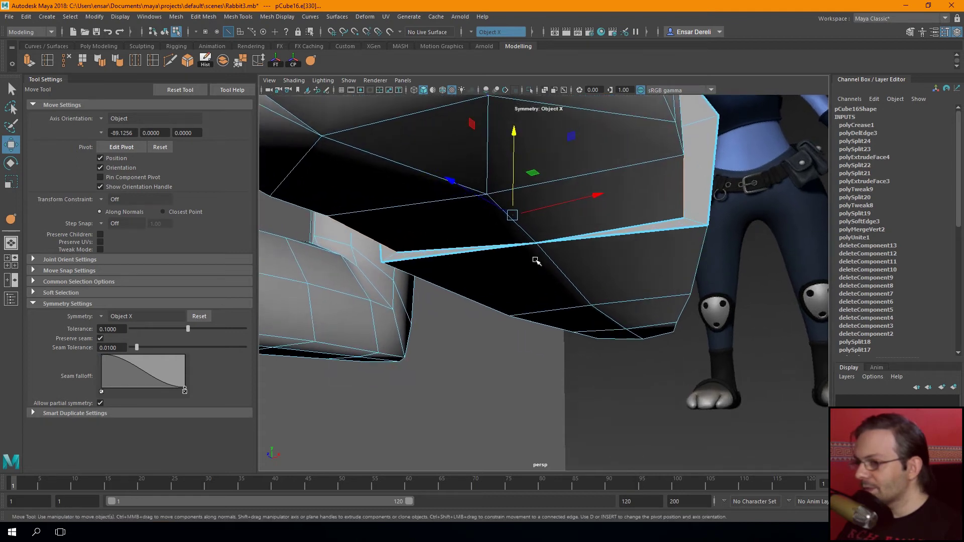
Turn Symmetry off, select the stray vertex under the foot and view it in wireframe
click(117, 315)
click(117, 319)
alt+drag(366, 294, 390, 299)
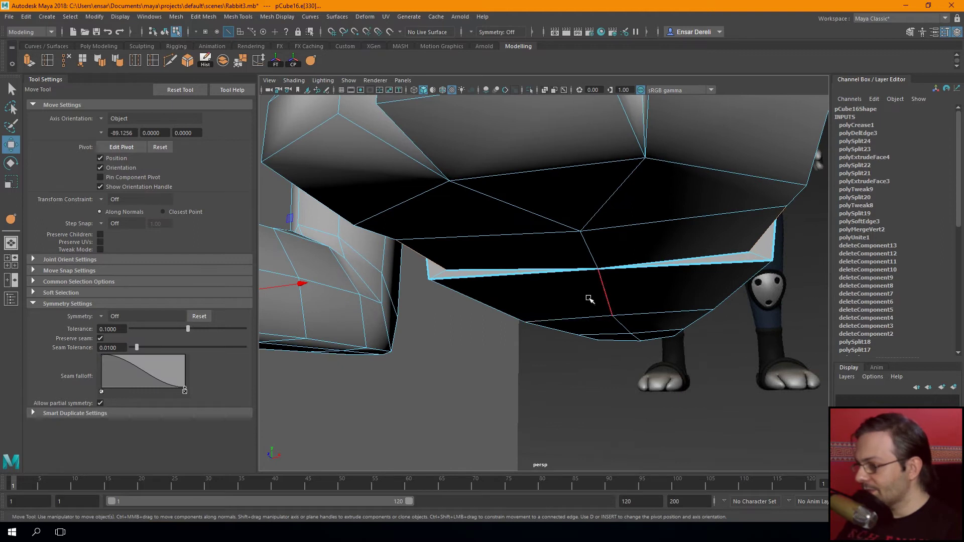
key(F9)
click(597, 274)
alt+drag(597, 274, 667, 300)
key(4)
scroll(550, 354, up, 2)
scroll(555, 321, up, 3)
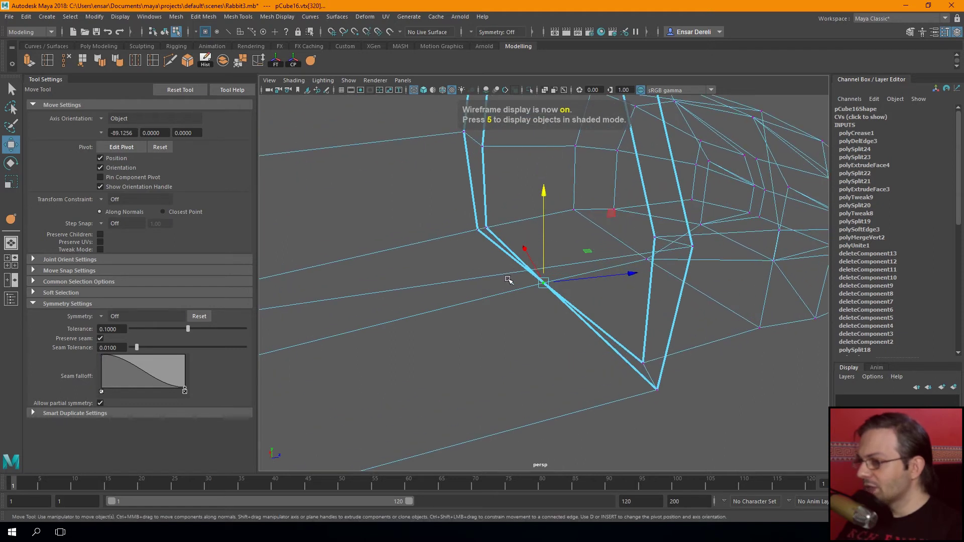
Merge the overlapping vertices selected under the foot
shift+right_drag(396, 311, 416, 343)
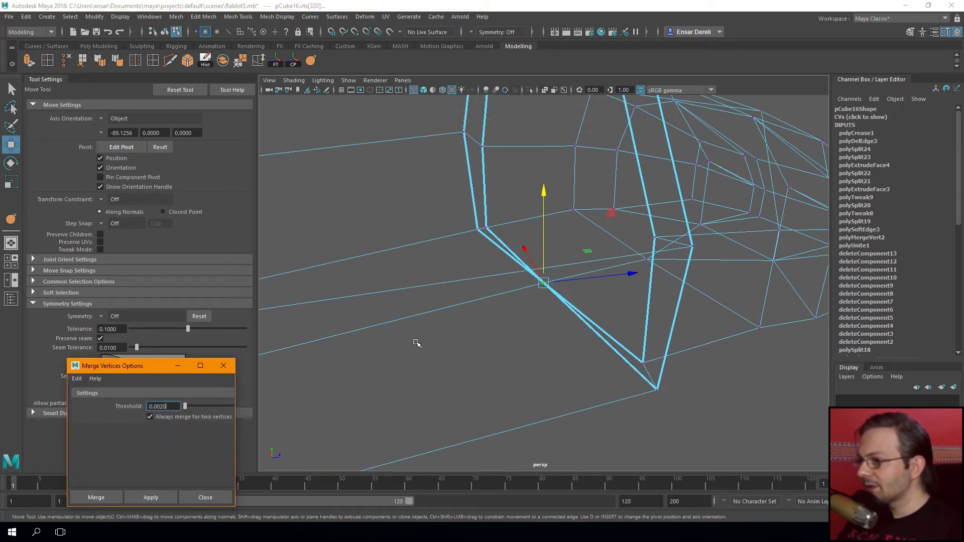
click(152, 498)
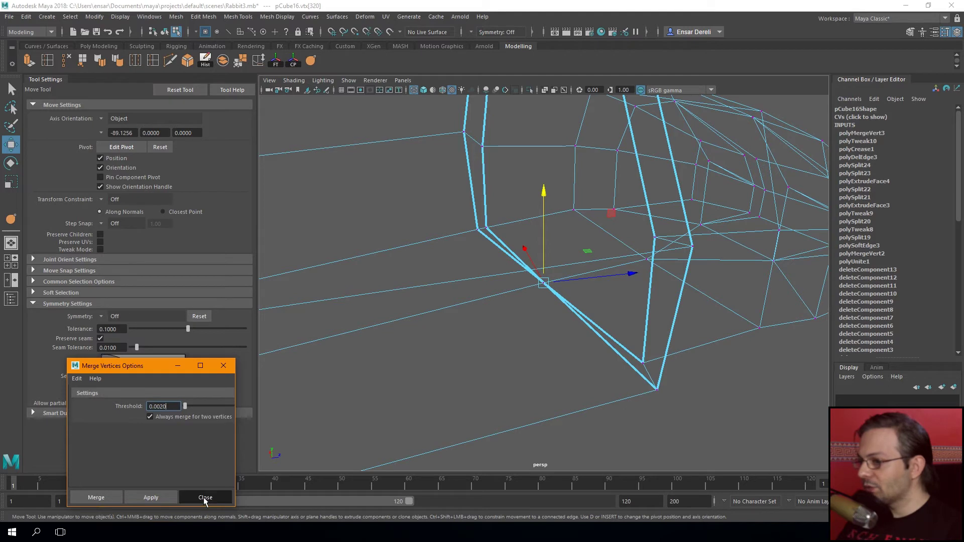
click(204, 498)
scroll(501, 371, down, 5)
mouse_move(501, 370)
alt+mouse_down()
mouse_move(355, 366)
mouse_move(709, 363)
mouse_move(602, 340)
alt+mouse_up()
scroll(603, 339, up, 5)
scroll(617, 290, up, 3)
scroll(663, 325, up, 2)
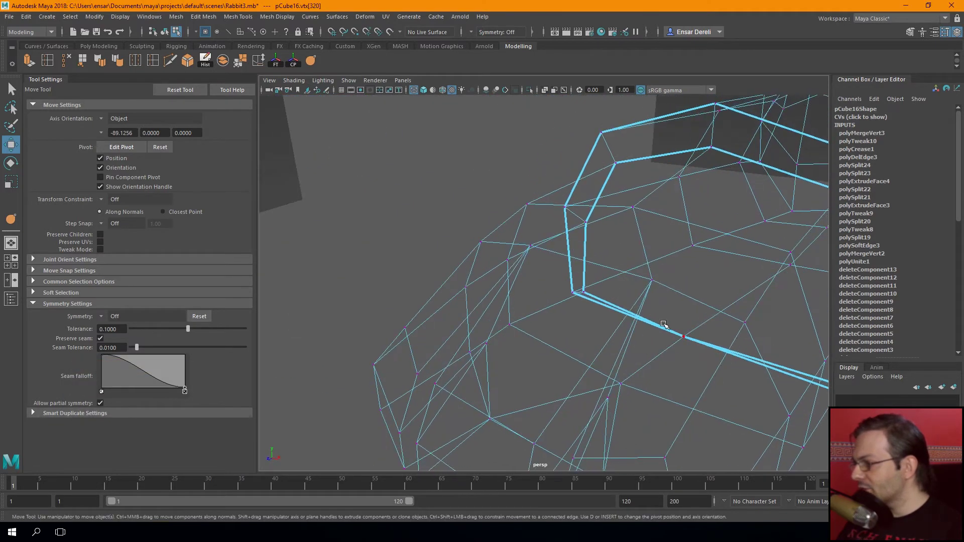
Merge the vertices of the selected edge loop and return to textured shaded display
double_click(239, 62)
click(150, 497)
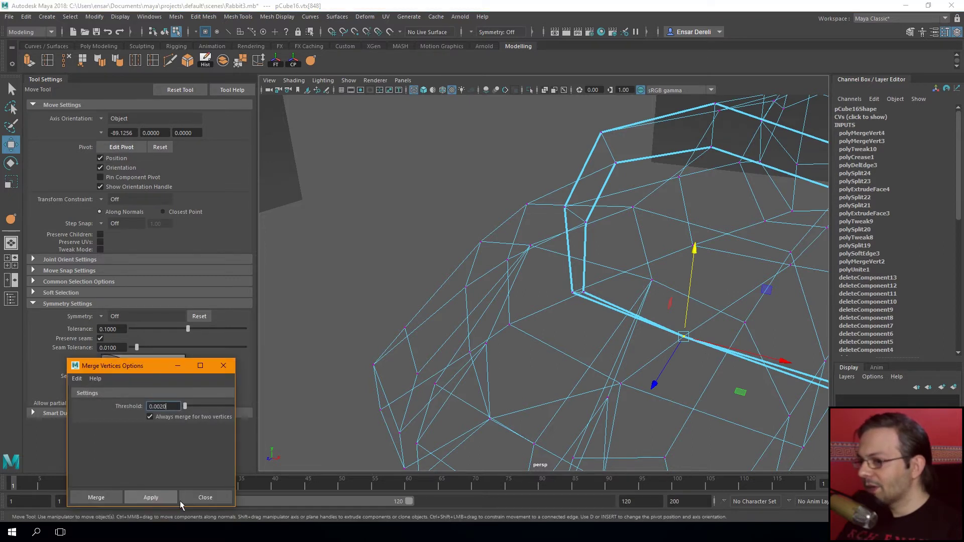
click(206, 497)
mouse_move(552, 301)
alt+mouse_down()
mouse_move(450, 322)
mouse_move(482, 344)
mouse_move(437, 306)
mouse_move(452, 301)
alt+mouse_up()
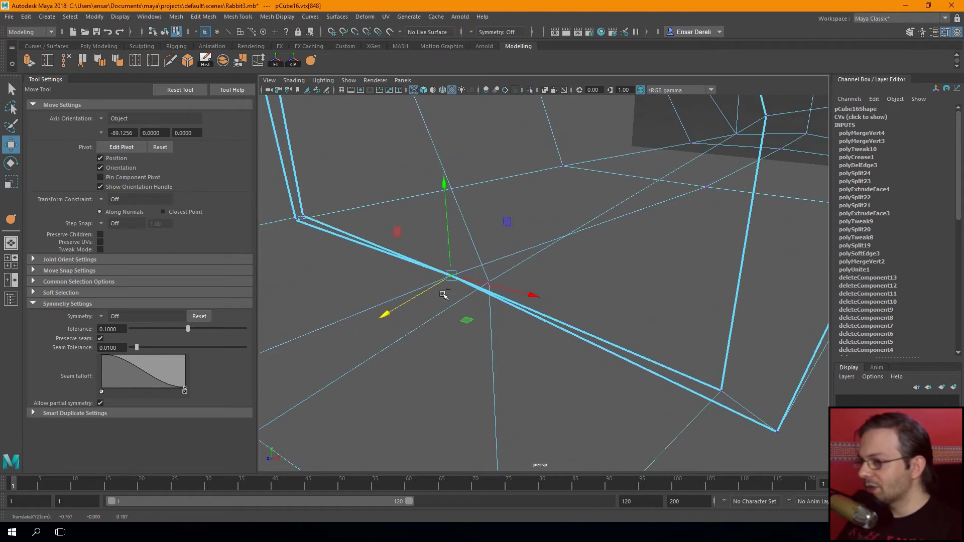
alt+right_drag(452, 302, 620, 311)
alt+drag(620, 310, 417, 267)
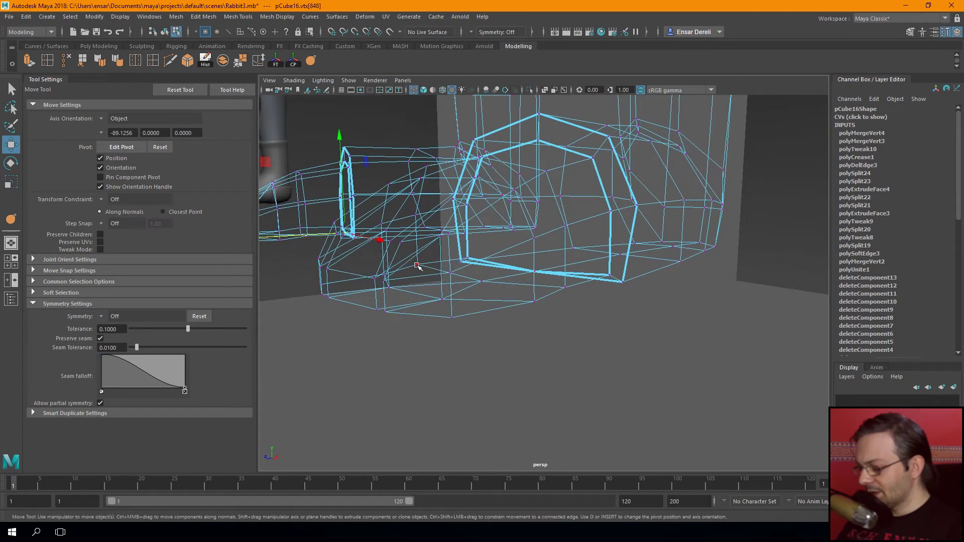
key(6)
alt+drag(495, 280, 478, 258)
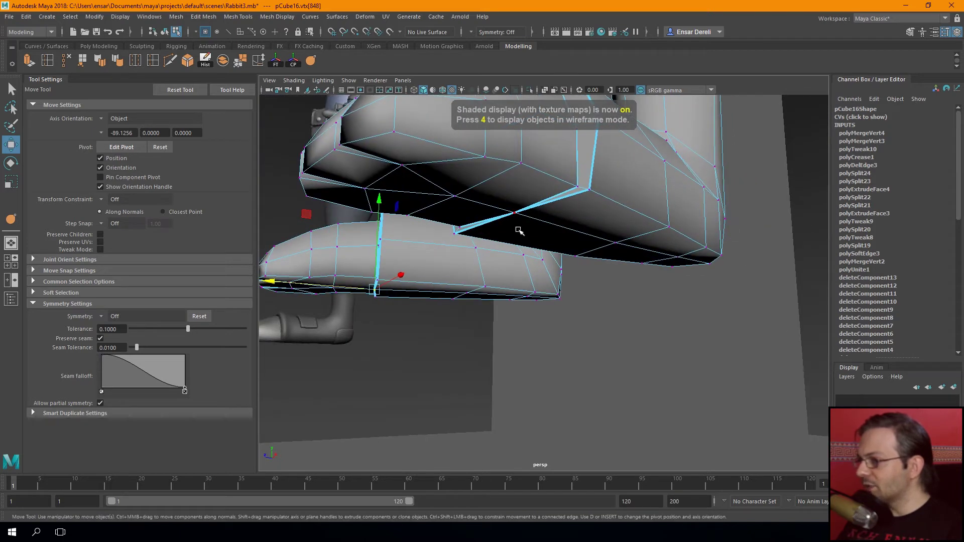
Select the sharp edge under the foot where it meets the leg
alt+drag(516, 226, 501, 321)
mouse_move(501, 320)
alt+right_down()
mouse_move(525, 311)
mouse_move(628, 345)
mouse_move(633, 286)
alt+right_up()
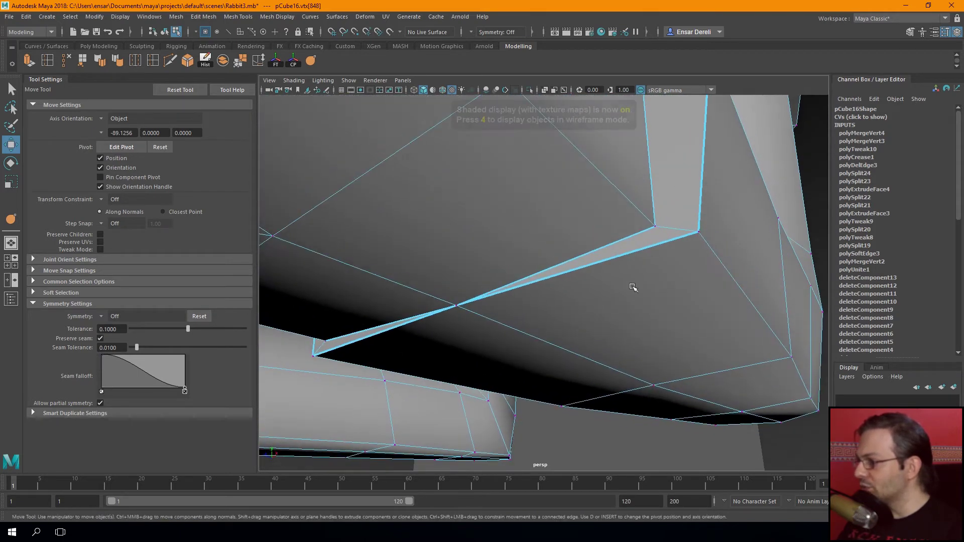
key(F10)
click(564, 274)
alt+drag(564, 276, 411, 341)
mouse_move(514, 307)
alt+mouse_down()
mouse_move(456, 360)
mouse_move(535, 281)
alt+mouse_up()
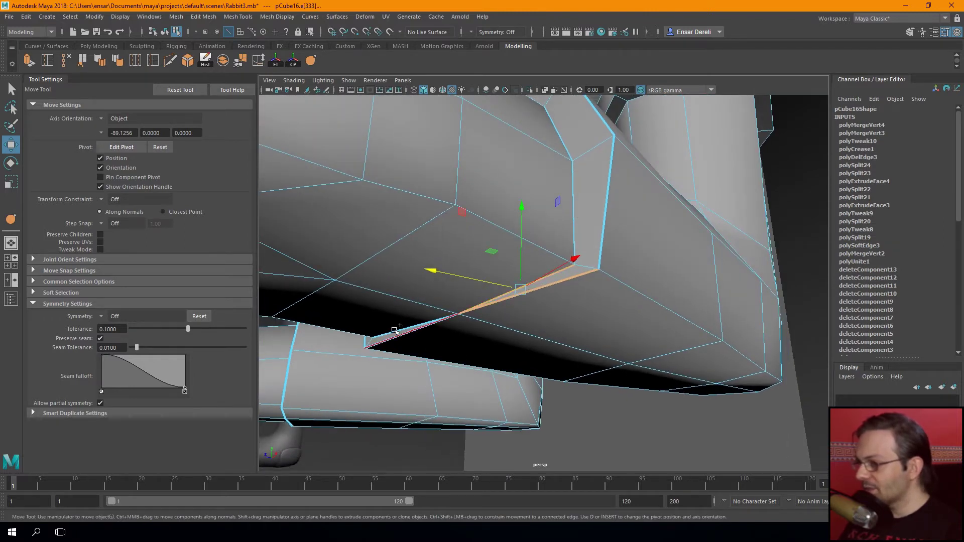
Turn Object X symmetry back on and crease the selected ankle edge
click(104, 316)
click(150, 329)
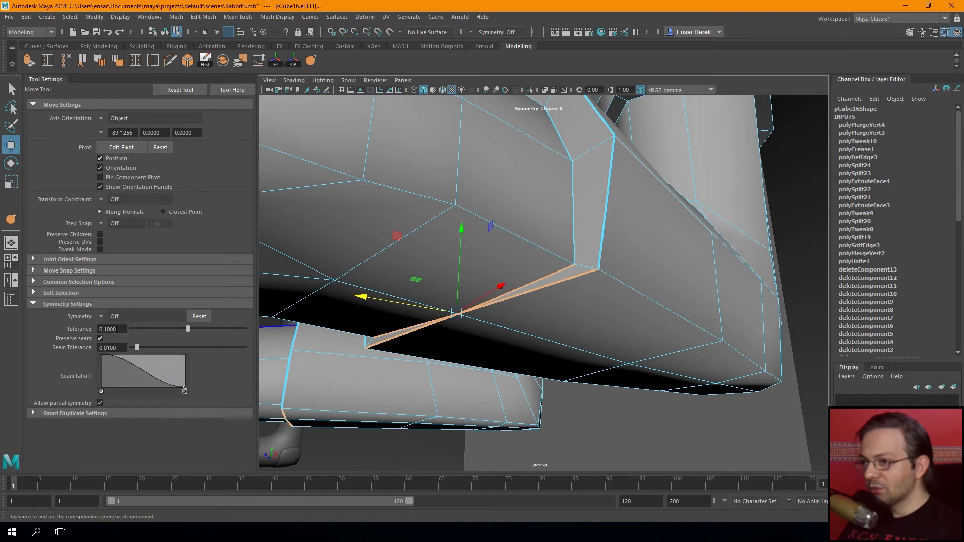
click(311, 61)
middle_drag(713, 216, 680, 225)
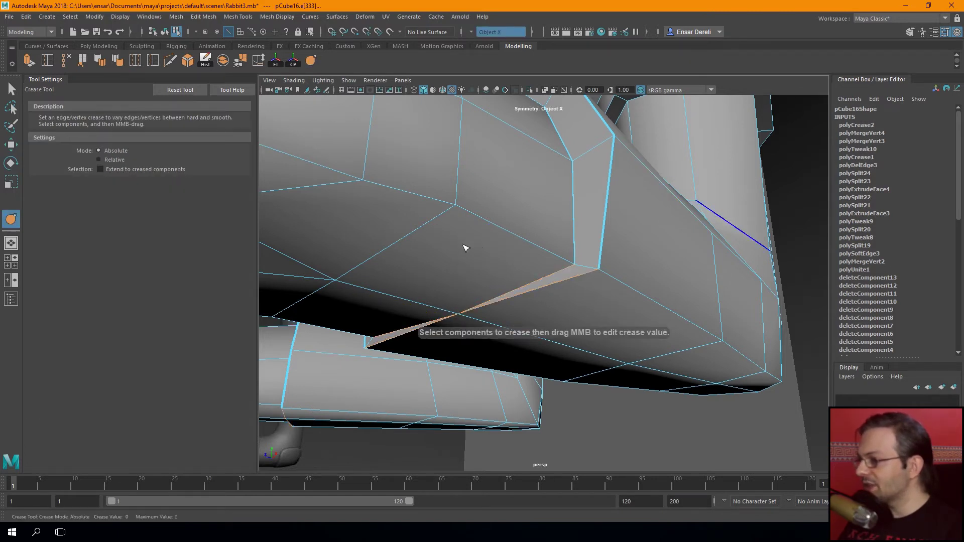
Delete the construction history of the foot mesh
key(q)
key(F8)
key(f)
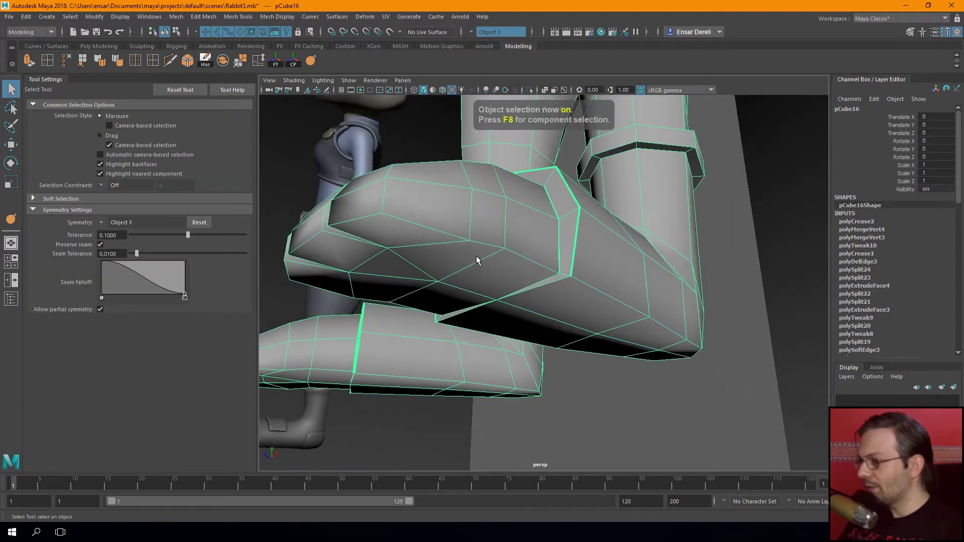
alt+drag(483, 272, 482, 258)
key(F8)
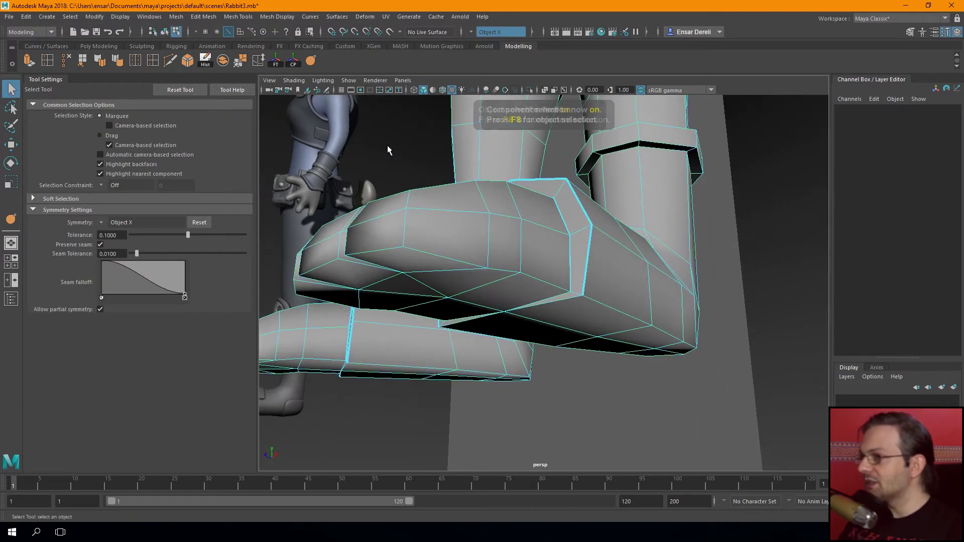
key(F8)
click(205, 59)
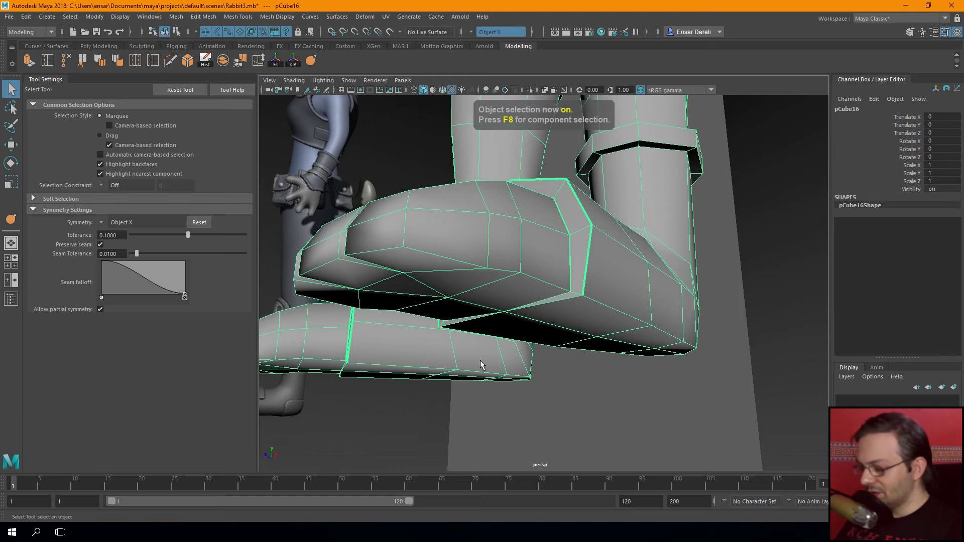
Preview the feet smoothed, then reselect the foot mesh
key(3)
key(F8)
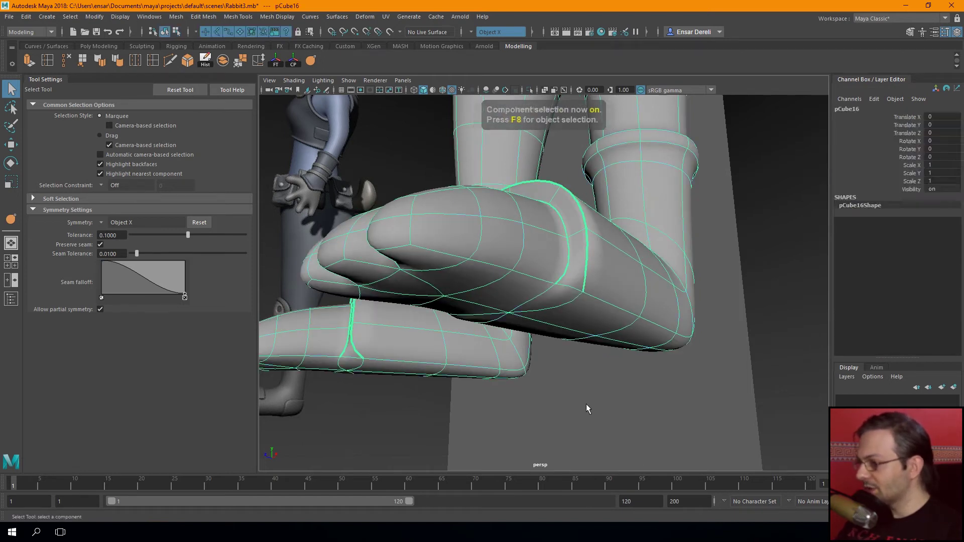
key(F8)
click(582, 405)
mouse_move(579, 408)
alt+mouse_down()
mouse_move(640, 434)
mouse_move(460, 354)
mouse_move(478, 380)
mouse_move(523, 391)
mouse_move(541, 292)
mouse_move(533, 323)
mouse_move(583, 273)
alt+mouse_up()
scroll(441, 386, up, 4)
scroll(431, 317, up, 4)
scroll(491, 344, up, 4)
click(497, 349)
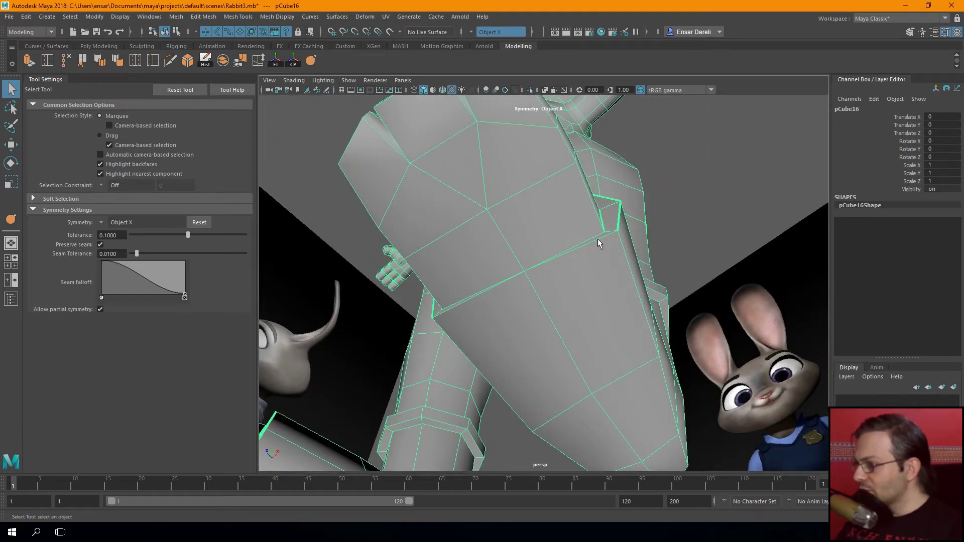
Crease the edge loop around the ankle cuff with smooth preview on
key(F10)
click(474, 303)
mouse_move(422, 250)
alt+mouse_down()
mouse_move(413, 299)
mouse_move(193, 95)
alt+mouse_up()
key(3)
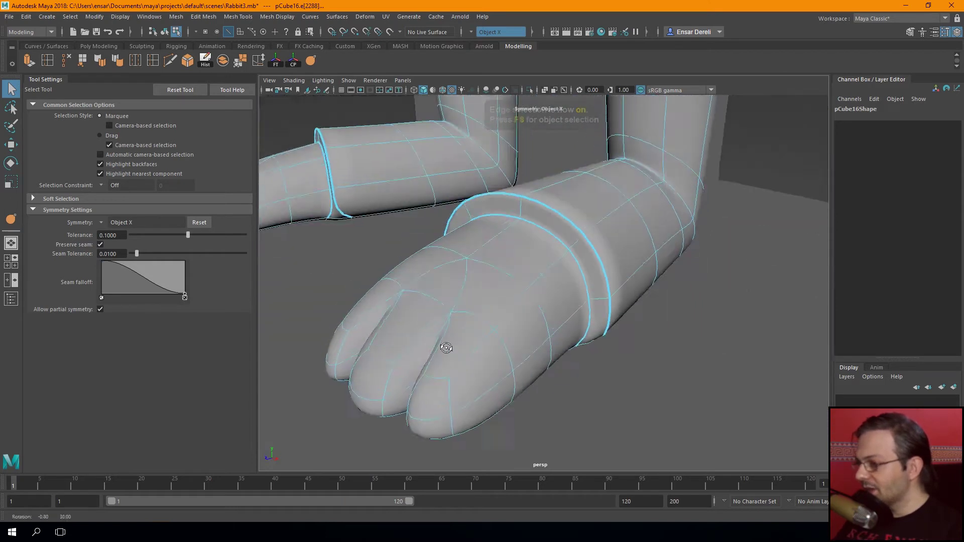
click(311, 62)
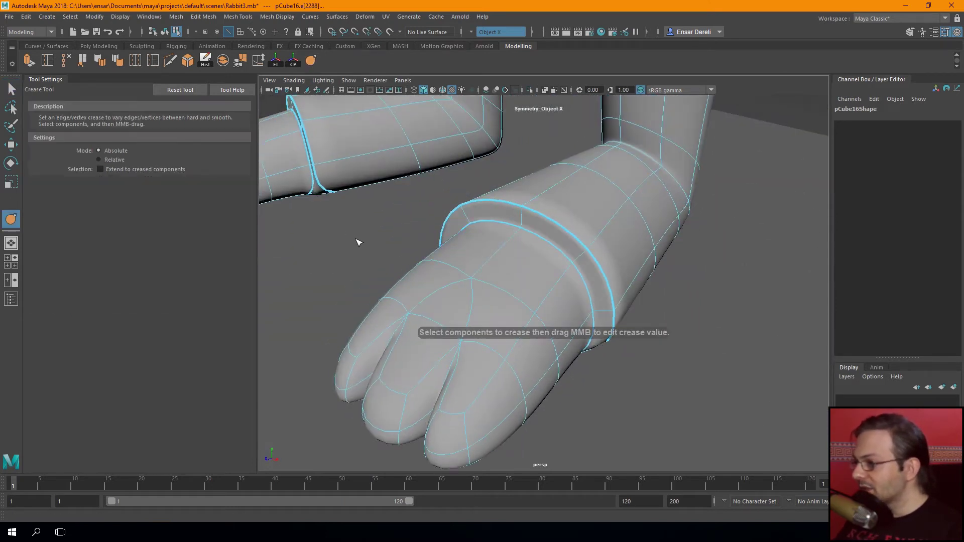
alt+drag(664, 301, 592, 236)
double_click(512, 300)
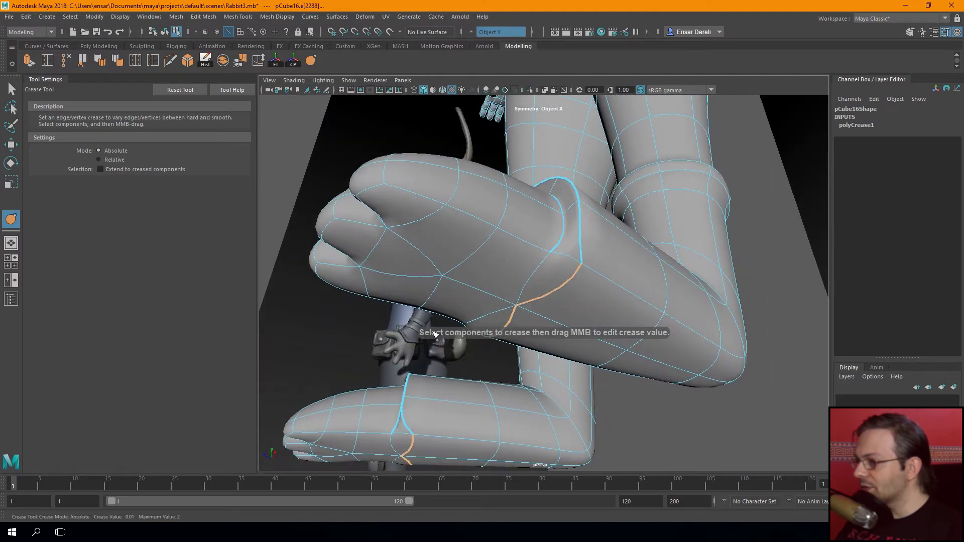
Inspect the smoothed legs and paws from several angles and select the rabbit body mesh
key(q)
key(F8)
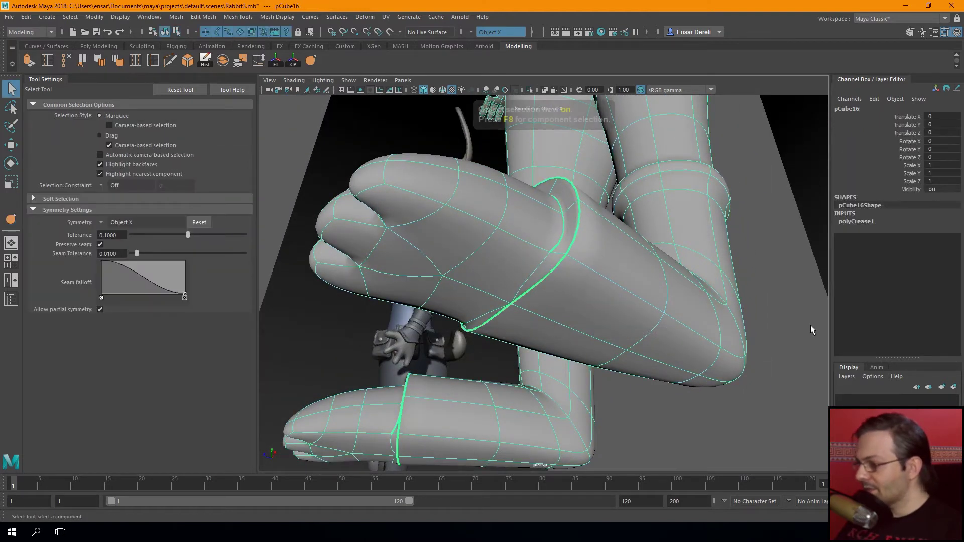
mouse_move(785, 329)
alt+mouse_down()
mouse_move(778, 370)
mouse_move(785, 402)
mouse_move(713, 351)
mouse_move(712, 337)
alt+mouse_up()
alt+right_drag(692, 328, 644, 319)
mouse_move(644, 318)
alt+mouse_down()
mouse_move(598, 274)
mouse_move(613, 312)
mouse_move(549, 323)
mouse_move(677, 318)
mouse_move(656, 327)
mouse_move(441, 286)
mouse_move(350, 310)
mouse_move(333, 299)
mouse_move(451, 254)
alt+mouse_up()
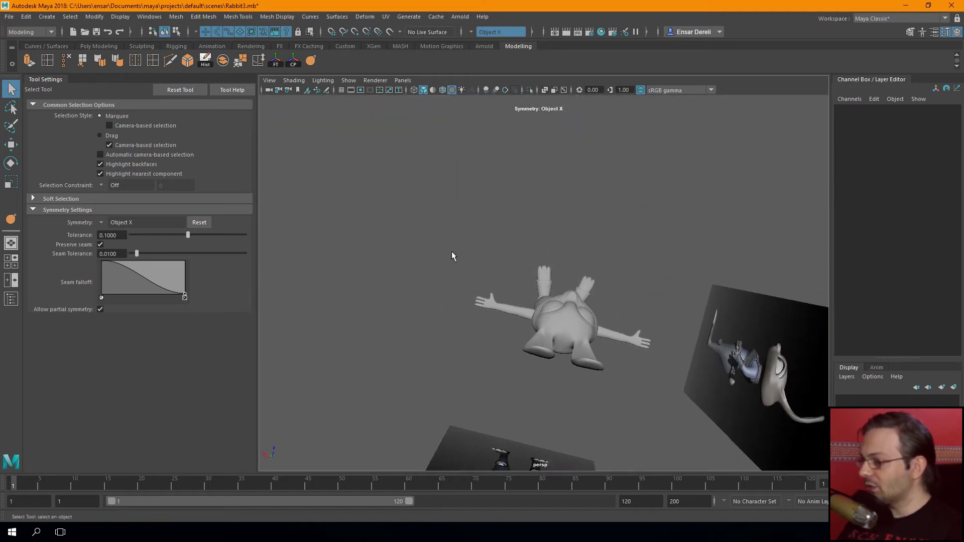
alt+right_drag(452, 255, 512, 267)
mouse_move(512, 267)
alt+mouse_down()
mouse_move(772, 205)
mouse_move(631, 231)
alt+mouse_up()
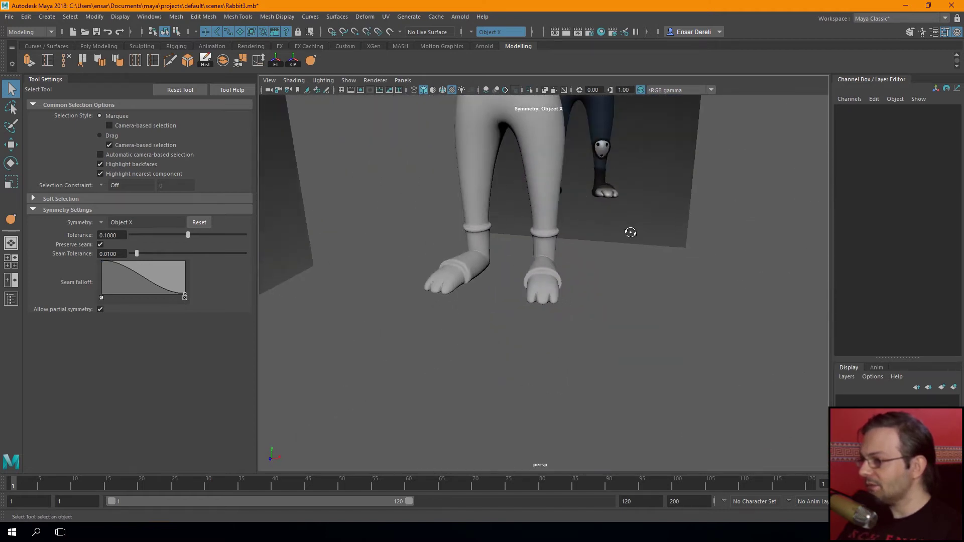
scroll(631, 231, up, 2)
alt+drag(648, 189, 570, 300)
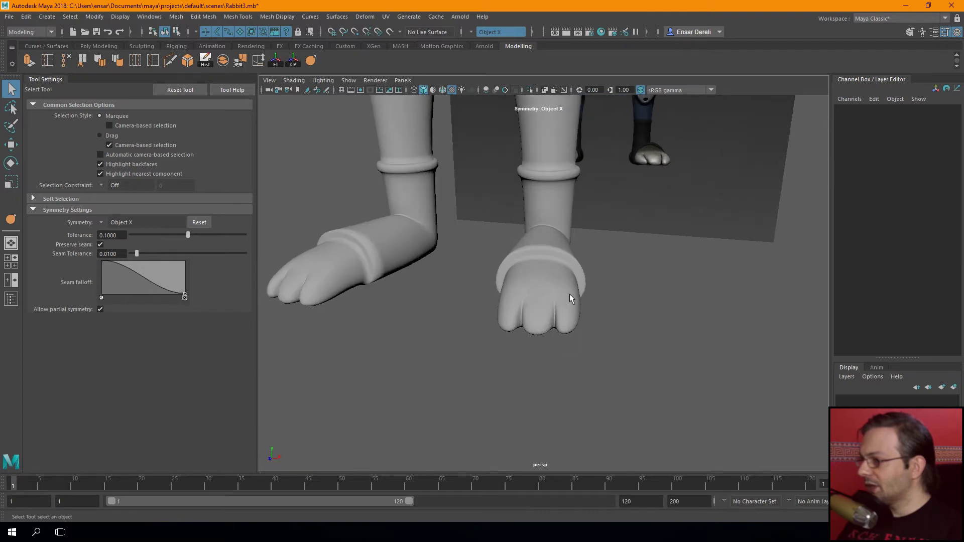
click(526, 322)
key(space)
key(space)
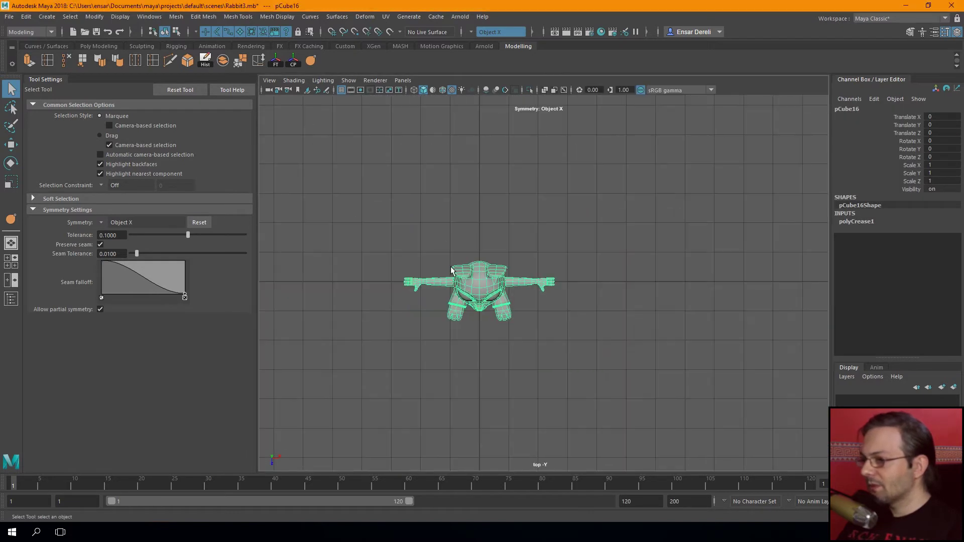
In top view, soft-select the outer toe-tip vertices and push them outward along X
scroll(510, 252, up, 2)
scroll(510, 252, up, 5)
alt+middle_drag(511, 252, 509, 330)
scroll(509, 330, down, 5)
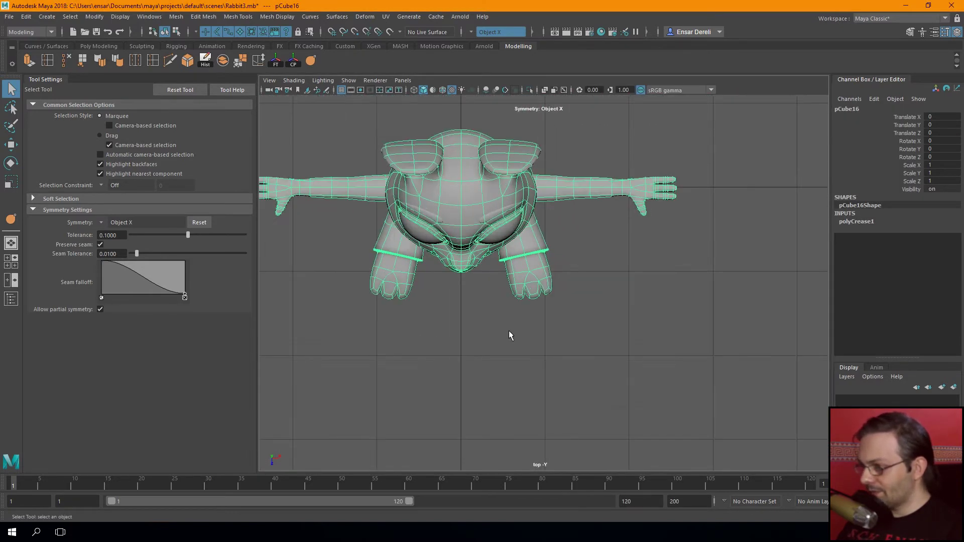
scroll(508, 330, up, 5)
key(F9)
drag(590, 320, 589, 315)
key(b)
alt+middle_drag(628, 319, 628, 356)
key(w)
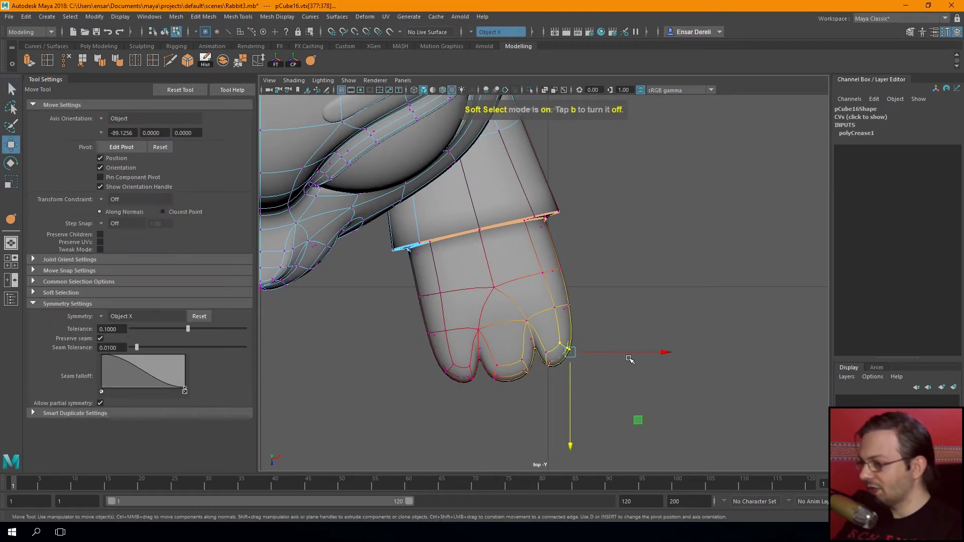
scroll(635, 355, down, 5)
scroll(598, 333, up, 2)
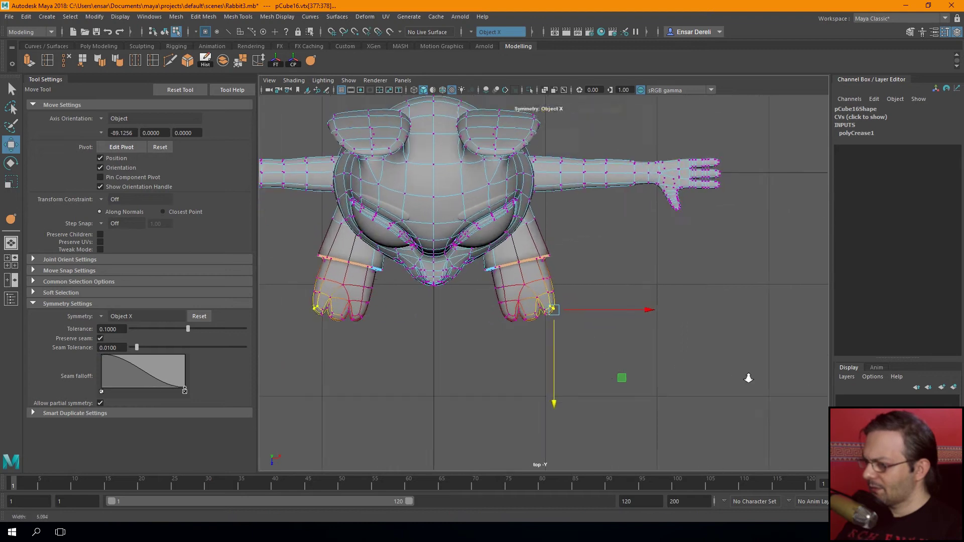
drag(623, 316, 628, 316)
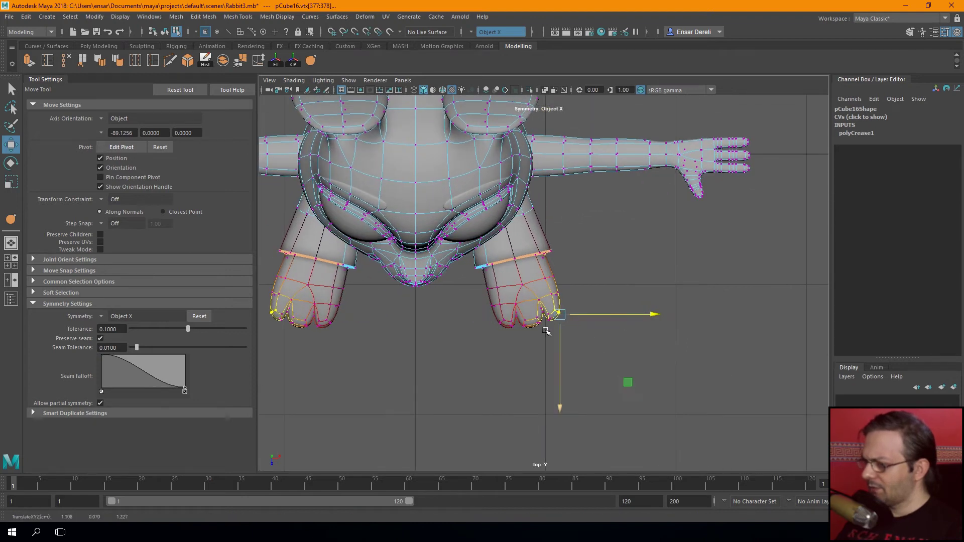
Shift the other toe vertices sideways and review the feet in perspective
scroll(546, 332, up, 2)
drag(497, 343, 510, 338)
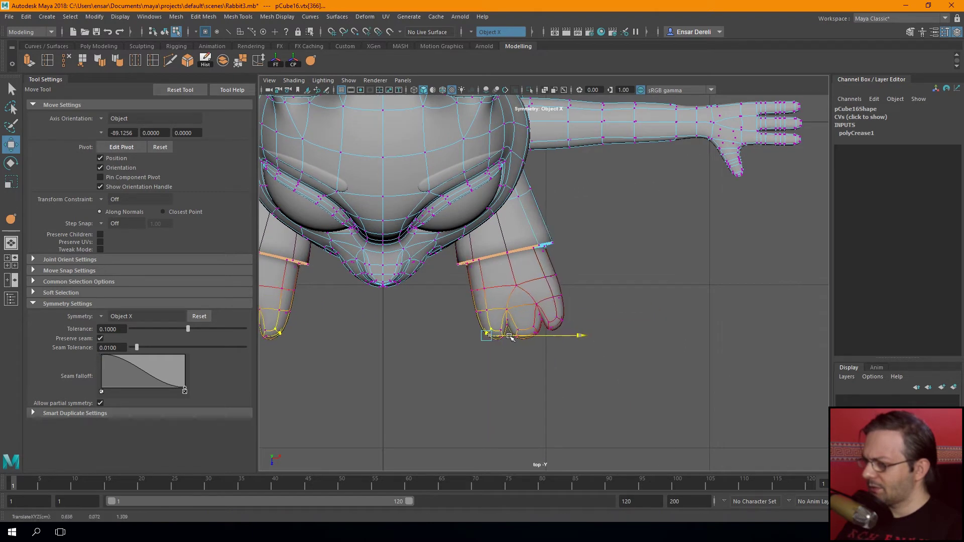
mouse_move(469, 305)
mouse_down()
mouse_move(497, 338)
mouse_move(479, 351)
mouse_up()
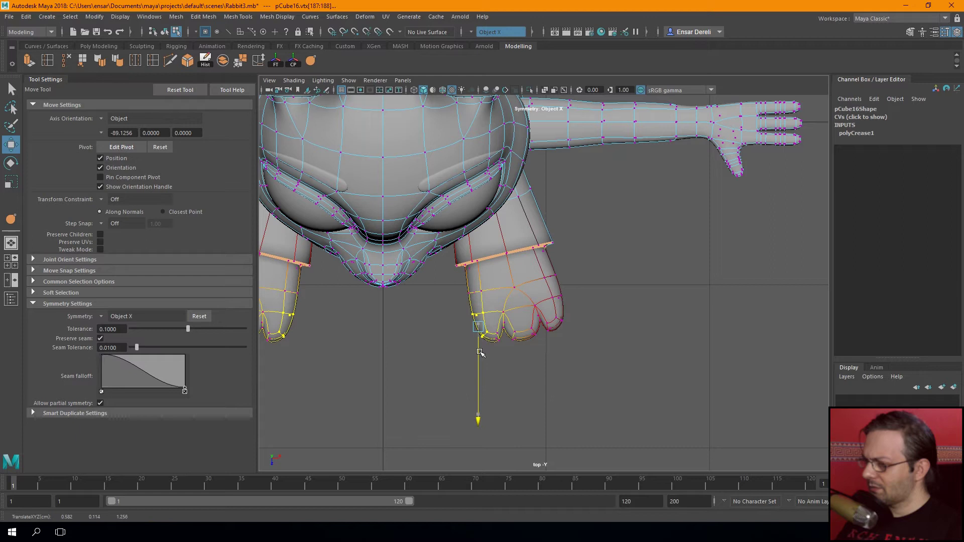
scroll(480, 353, down, 5)
scroll(502, 312, up, 2)
key(space)
key(space)
mouse_move(547, 238)
alt+mouse_down()
mouse_move(412, 374)
mouse_move(688, 360)
mouse_move(563, 318)
alt+mouse_up()
key(F8)
key(F8)
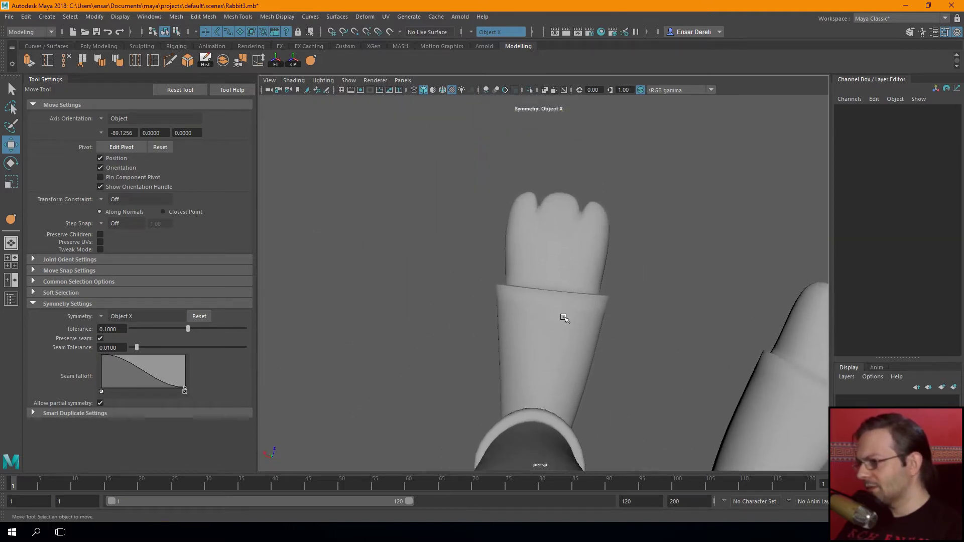
Move a vertex at the tip of the hand to reshape the fingers
click(563, 318)
key(F8)
drag(486, 165, 527, 216)
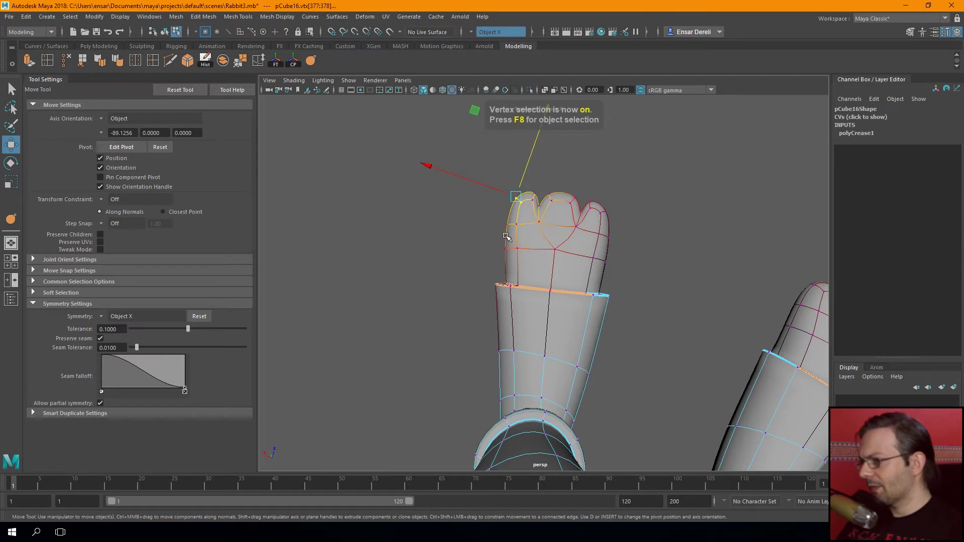
drag(522, 175, 522, 177)
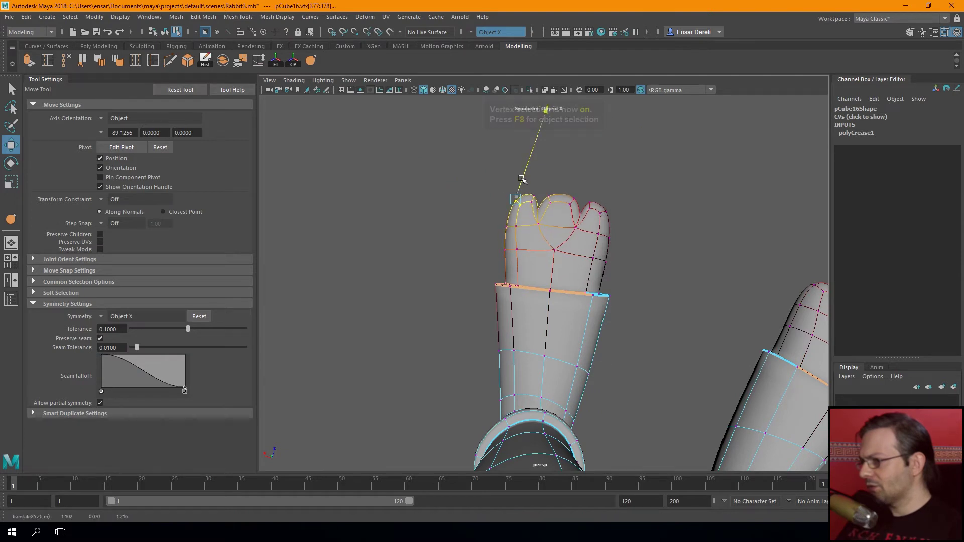
key(F8)
Zoom onto the raised hand and select the vertex between the fingers
click(437, 264)
mouse_move(448, 265)
alt+mouse_down()
mouse_move(448, 252)
mouse_move(382, 235)
mouse_move(441, 265)
alt+mouse_up()
alt+right_drag(441, 265, 525, 270)
alt+middle_drag(529, 273, 535, 263)
mouse_move(535, 263)
alt+mouse_down()
mouse_move(539, 306)
mouse_move(564, 301)
alt+mouse_up()
click(564, 302)
key(F8)
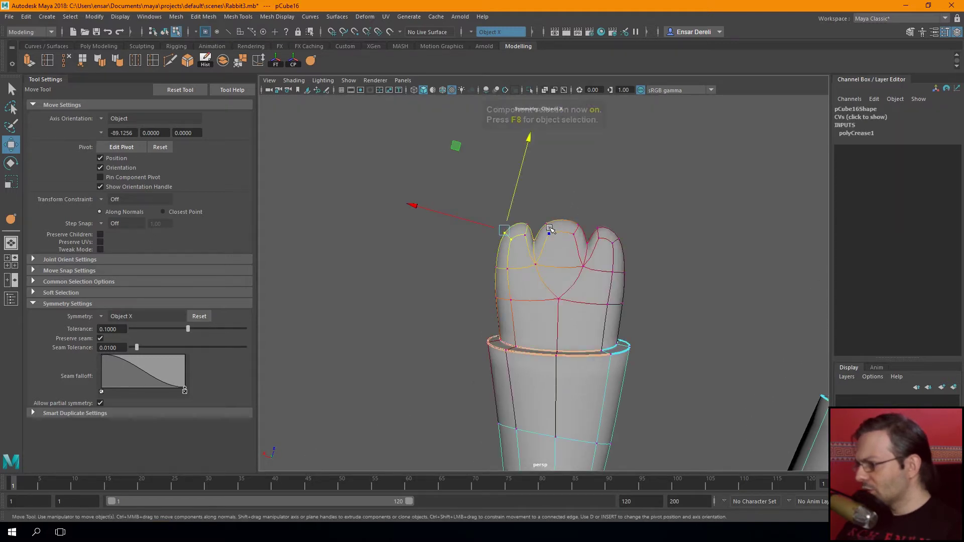
click(536, 239)
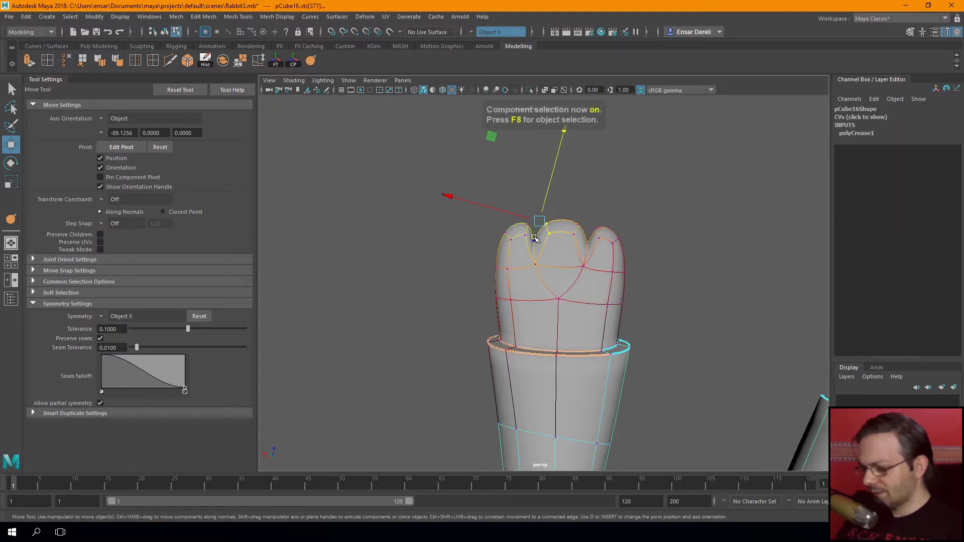
Turn off soft selection and move the vertex between the fingers left
key(1)
scroll(466, 197, up, 4)
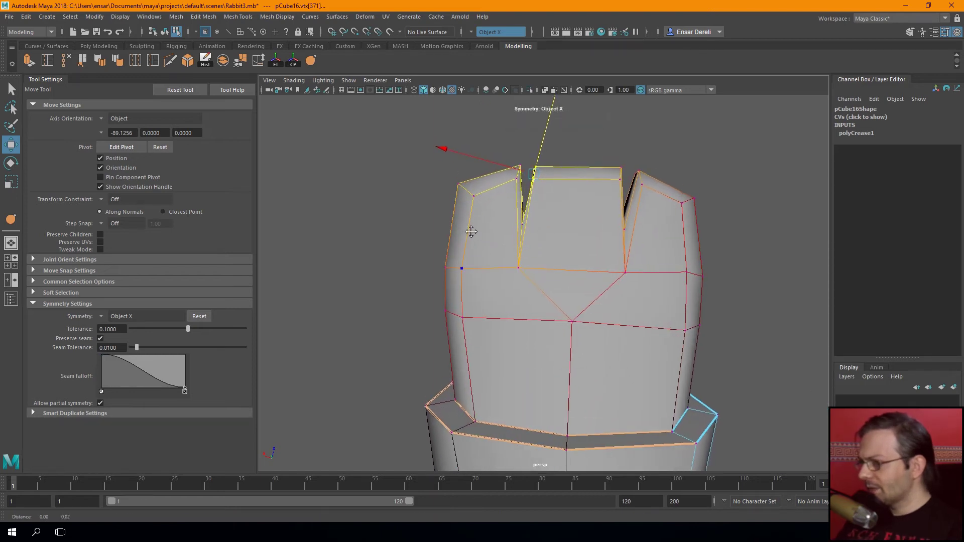
key(b)
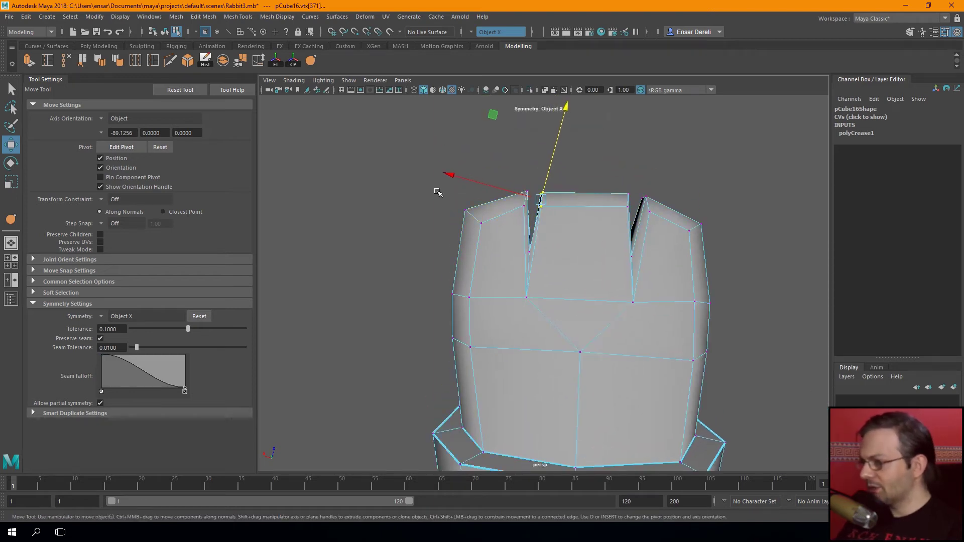
key(3)
drag(481, 181, 477, 180)
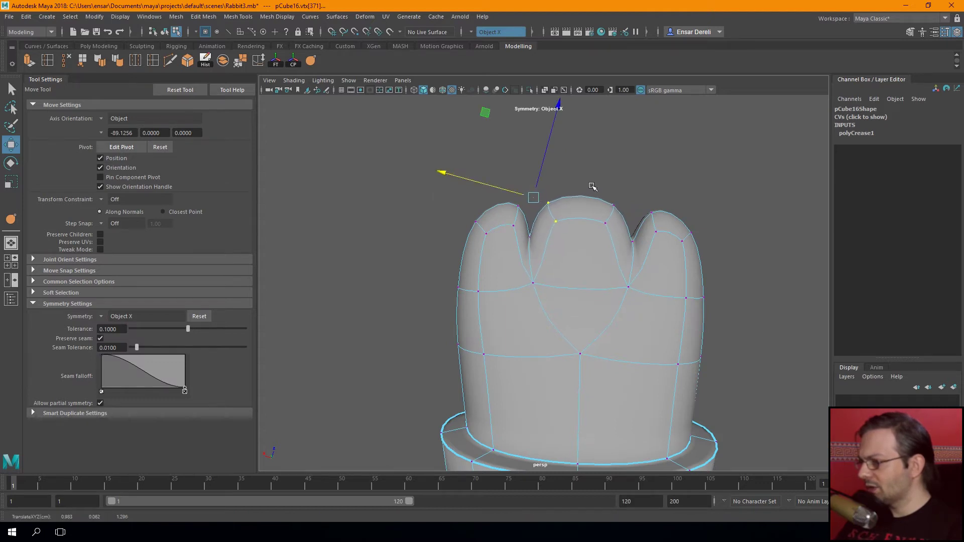
Shift the toe-gap vertices slightly left and nudge the right toe vertex sideways
mouse_move(622, 230)
mouse_down()
mouse_move(560, 209)
mouse_move(577, 186)
mouse_up()
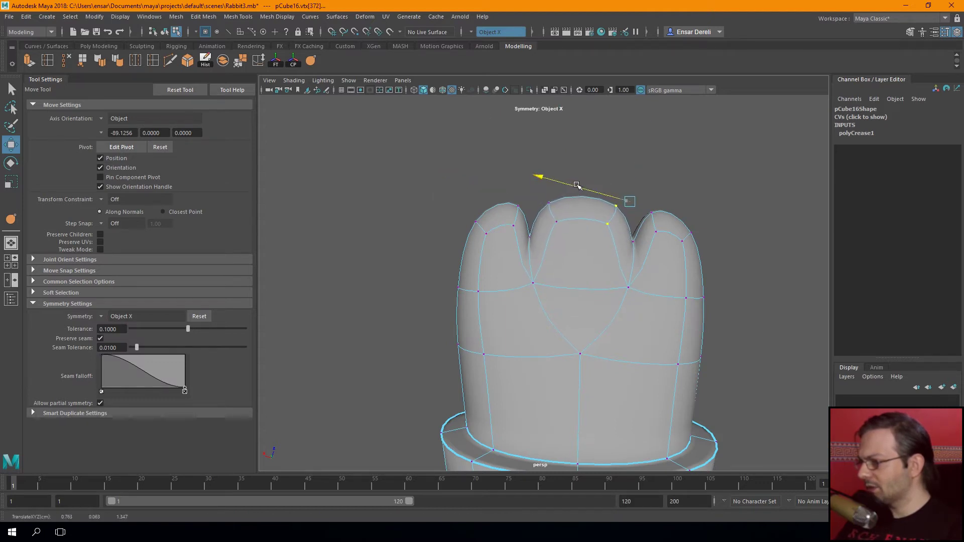
key(1)
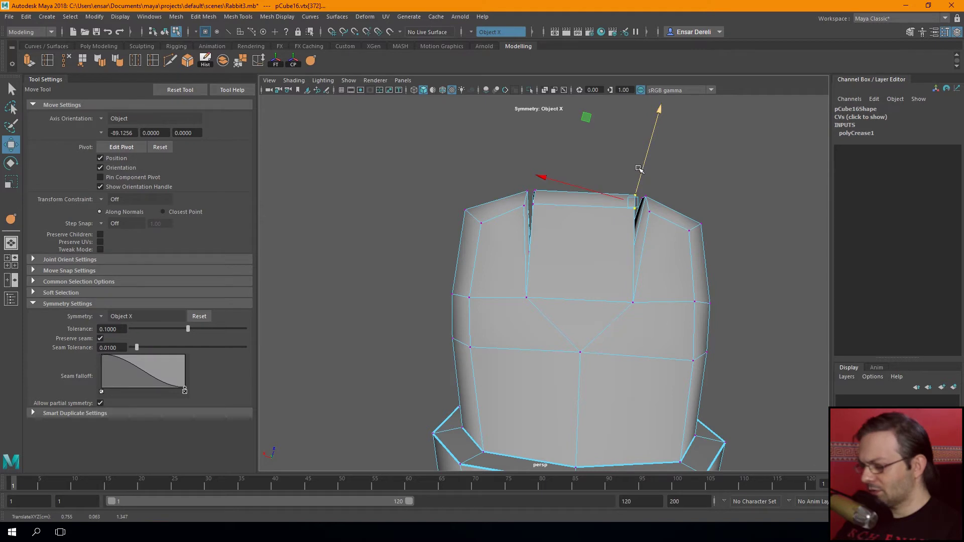
key(3)
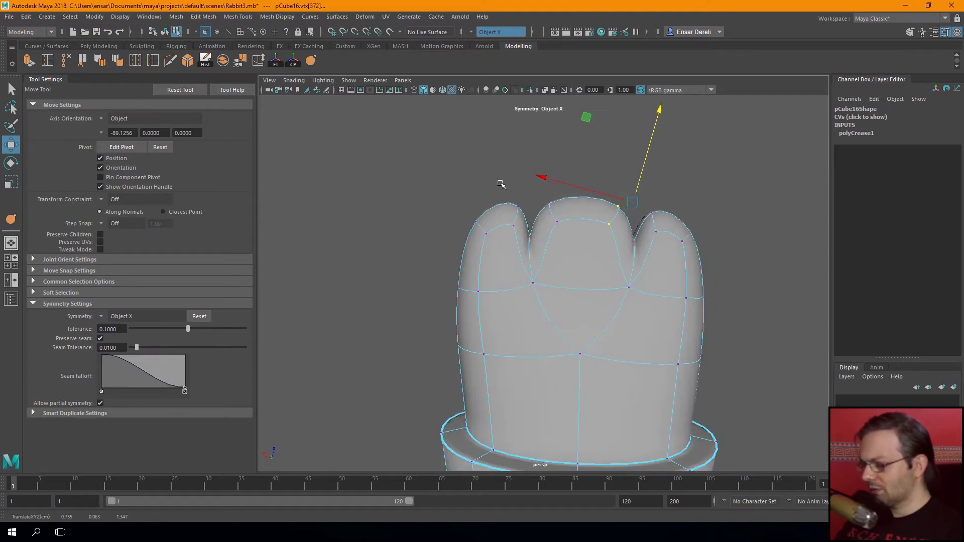
key(1)
key(4)
drag(506, 176, 528, 218)
key(3)
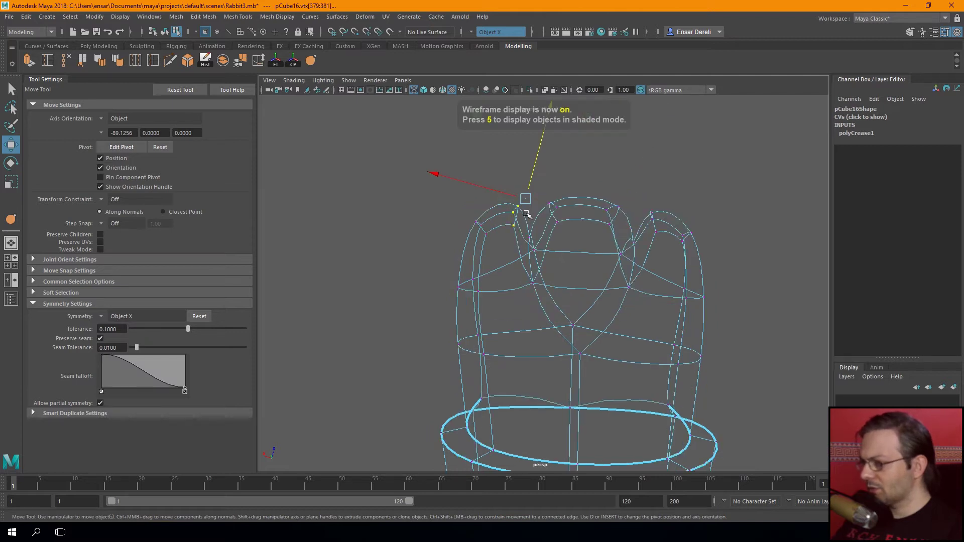
key(5)
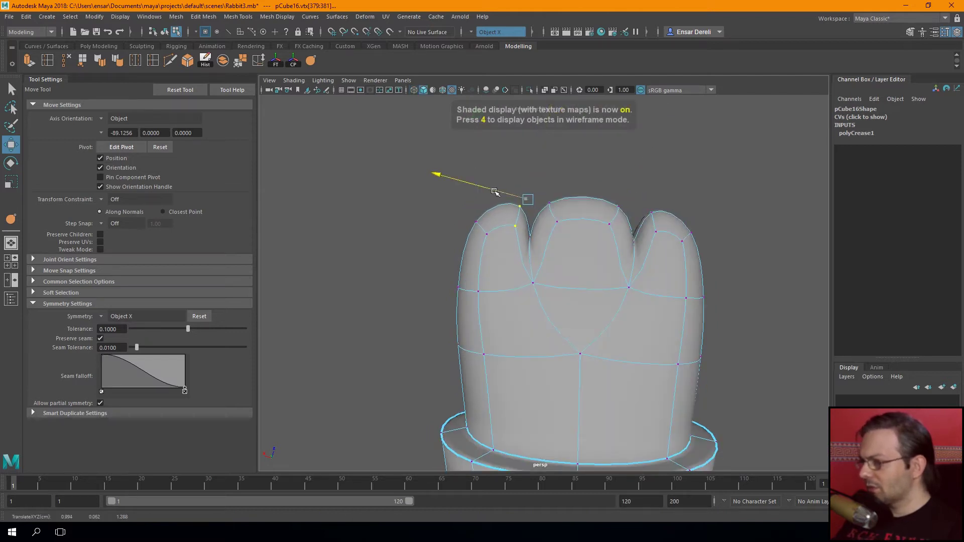
drag(497, 191, 495, 191)
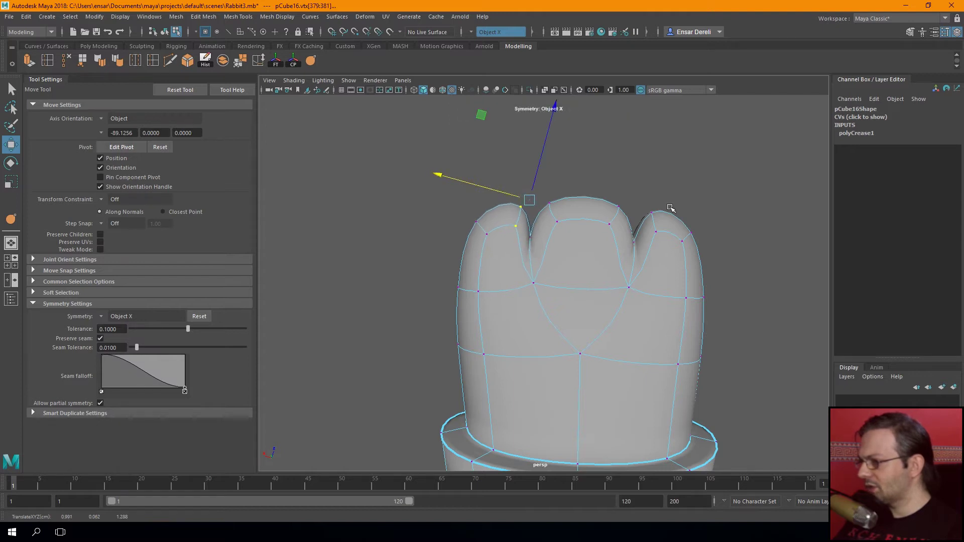
drag(645, 242, 645, 241)
drag(609, 193, 607, 192)
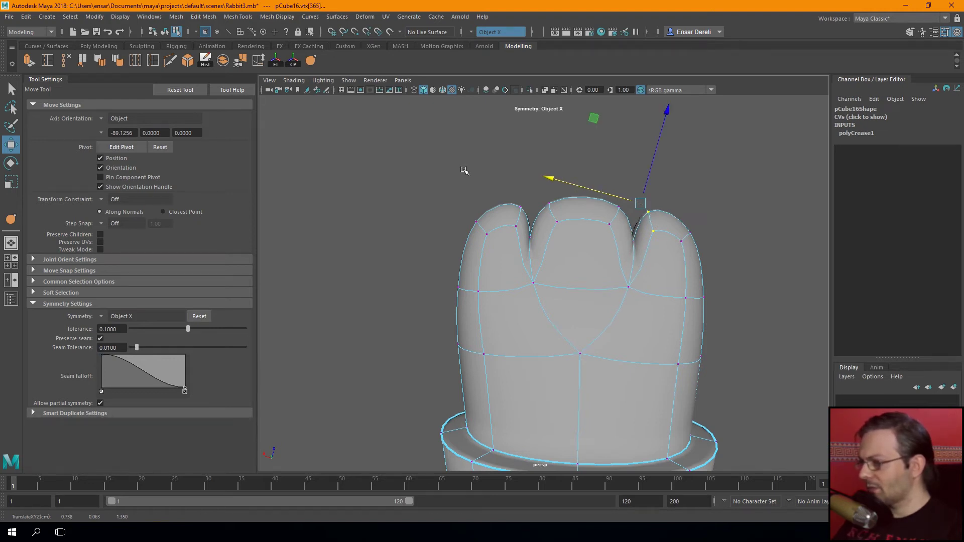
Return to object mode and look over the reshaped feet from below
key(F8)
click(396, 179)
scroll(435, 222, down, 4)
scroll(452, 231, up, 4)
key(space)
key(space)
mouse_move(609, 207)
alt+mouse_down()
mouse_move(698, 144)
mouse_move(497, 216)
alt+mouse_up()
scroll(495, 216, up, 3)
scroll(491, 263, up, 5)
Nudge pCube16's toe-tip vertices sideways in the perspective view
click(508, 272)
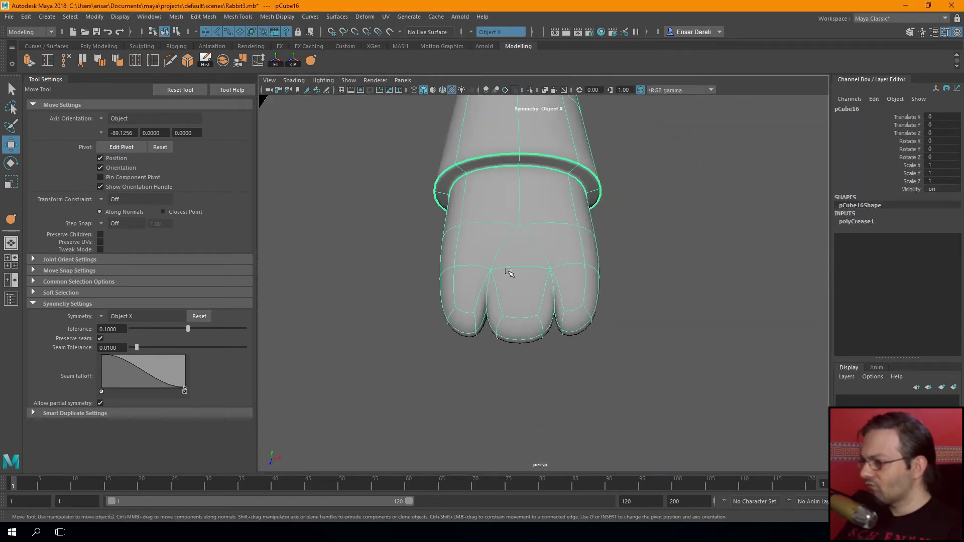
alt+drag(509, 271, 481, 268)
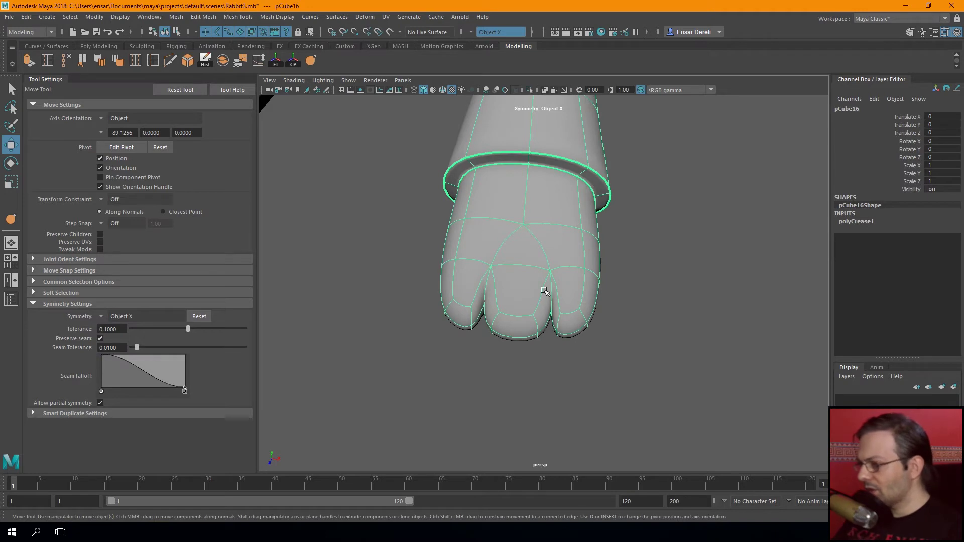
key(F9)
drag(517, 355, 517, 354)
drag(567, 303, 564, 303)
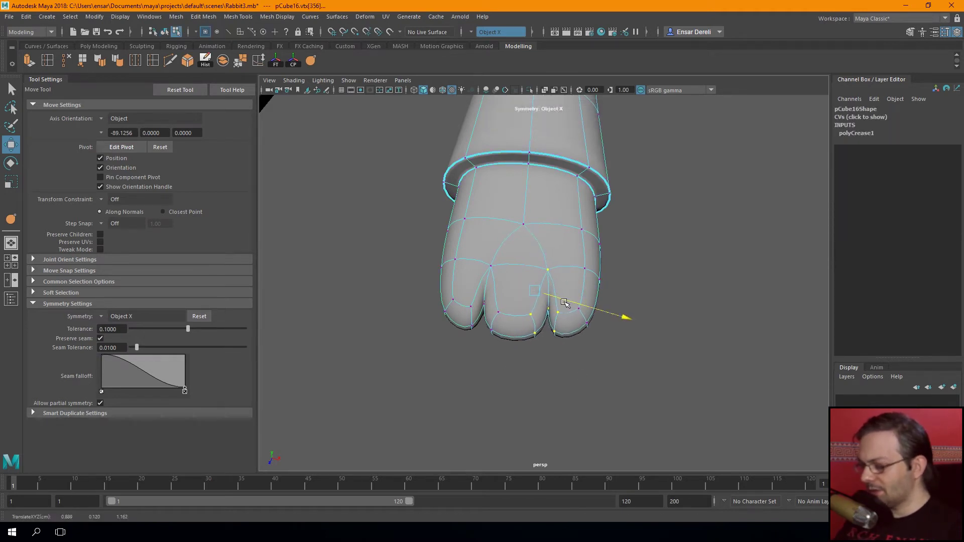
click(398, 383)
key(F8)
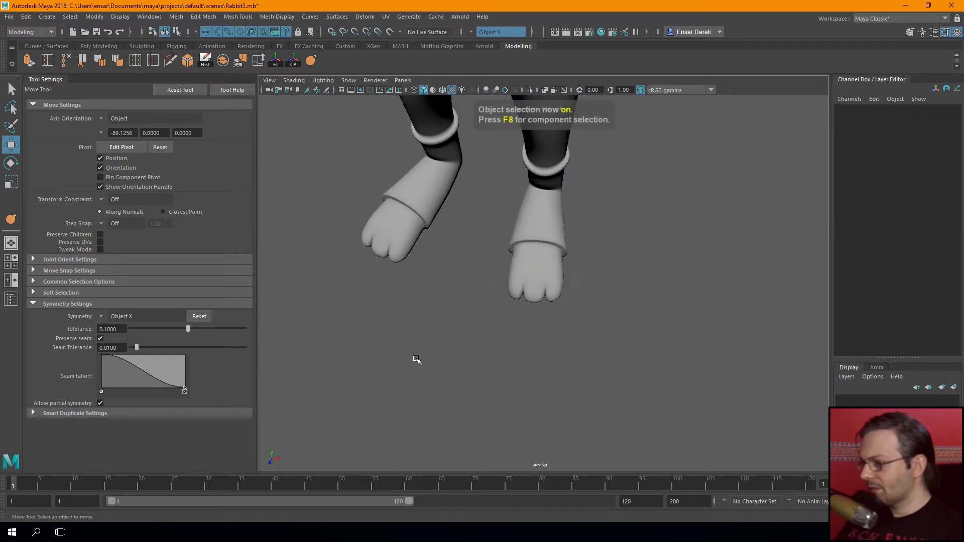
mouse_move(437, 353)
alt+mouse_down()
mouse_move(680, 387)
mouse_move(671, 381)
alt+mouse_up()
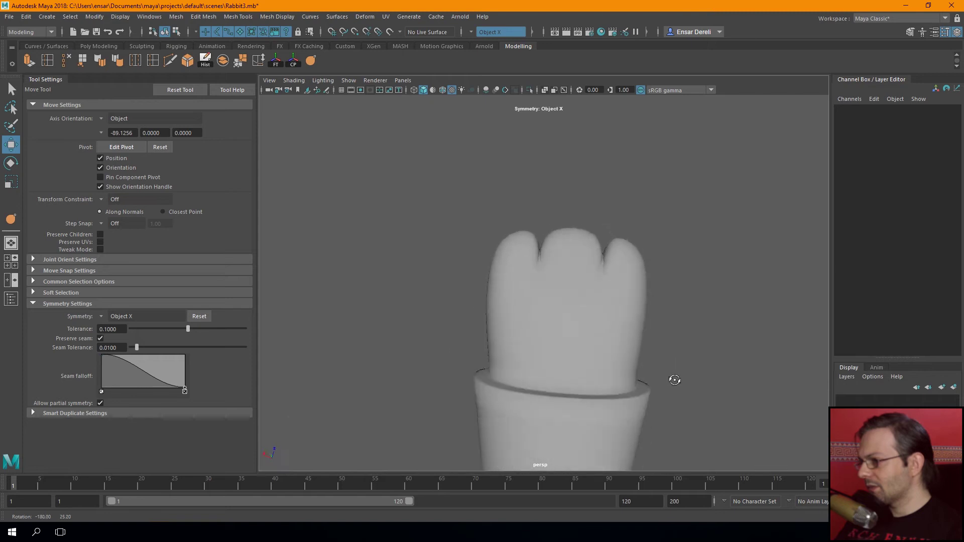
Frame pCube16 with the low-poly cage shown, and maximise the top view
click(565, 253)
key(f)
key(1)
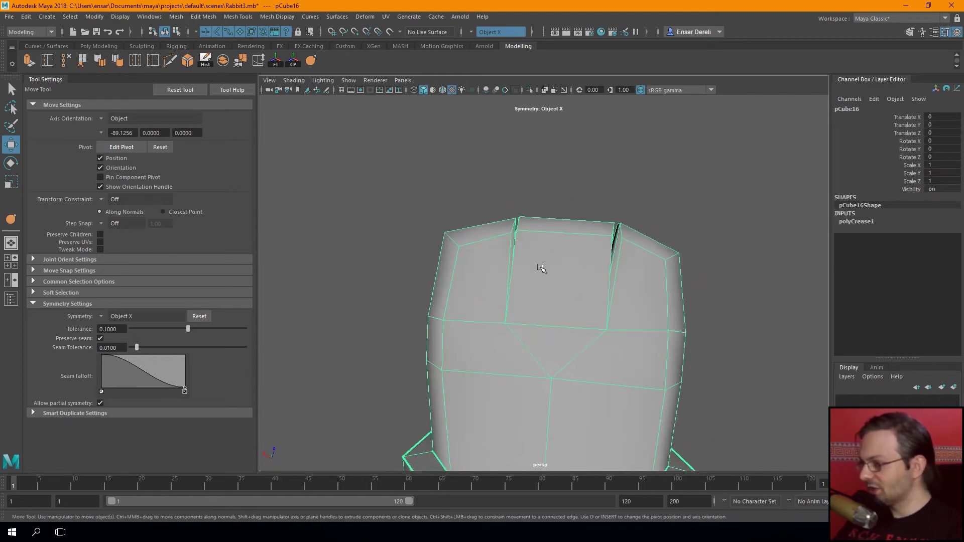
key(space)
key(space)
key(f)
scroll(458, 378, down, 2)
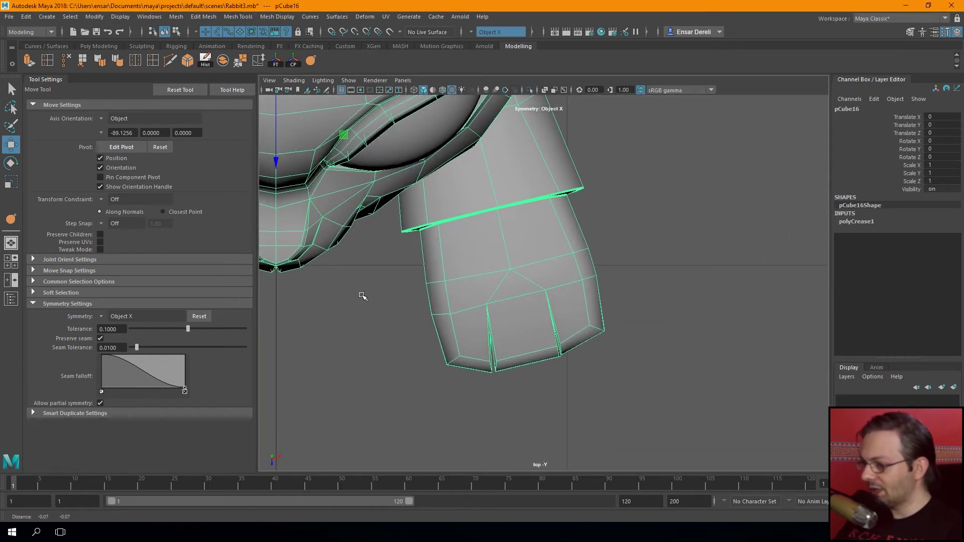
Select the toe-tip vertices from above and preview the foot smoothed
key(F8)
drag(513, 398, 424, 328)
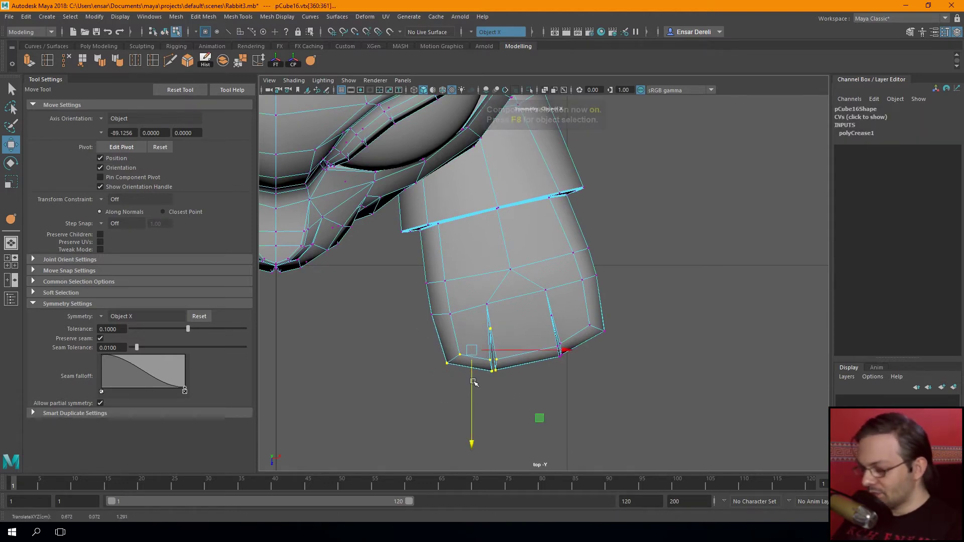
key(3)
key(F8)
scroll(444, 363, down, 5)
scroll(444, 363, up, 4)
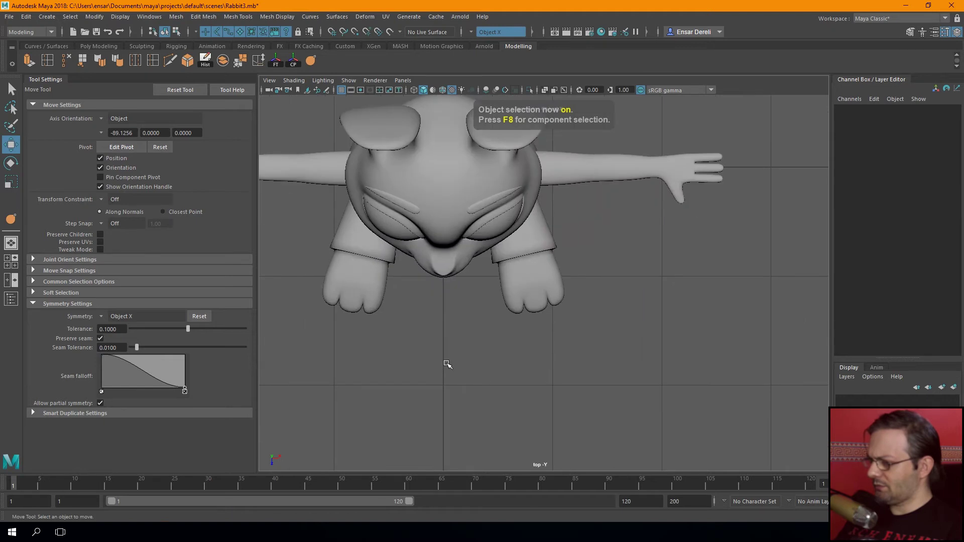
scroll(447, 364, up, 2)
Adjust the outer-toe and lower-left toe-tip vertices from above, then return to perspective
click(568, 290)
scroll(568, 290, up, 2)
key(F8)
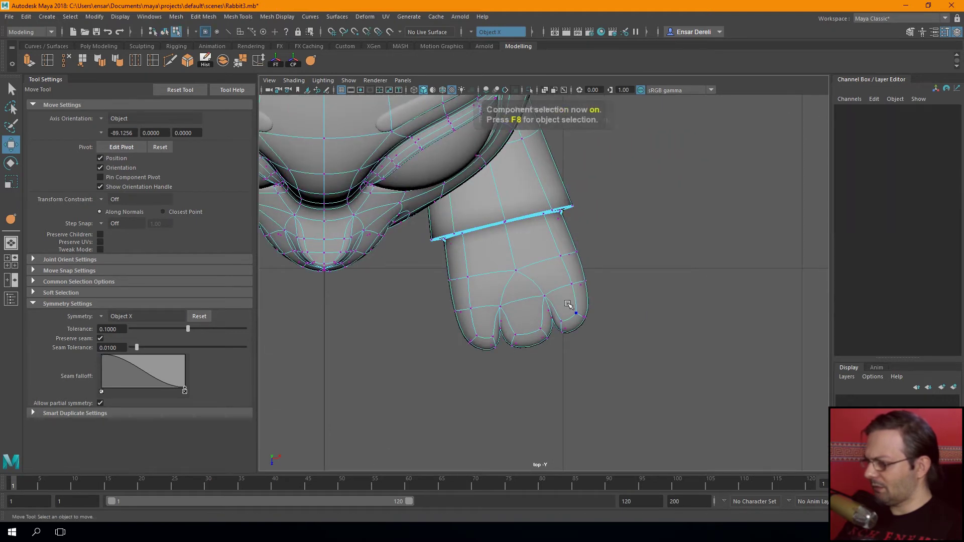
drag(611, 337, 611, 338)
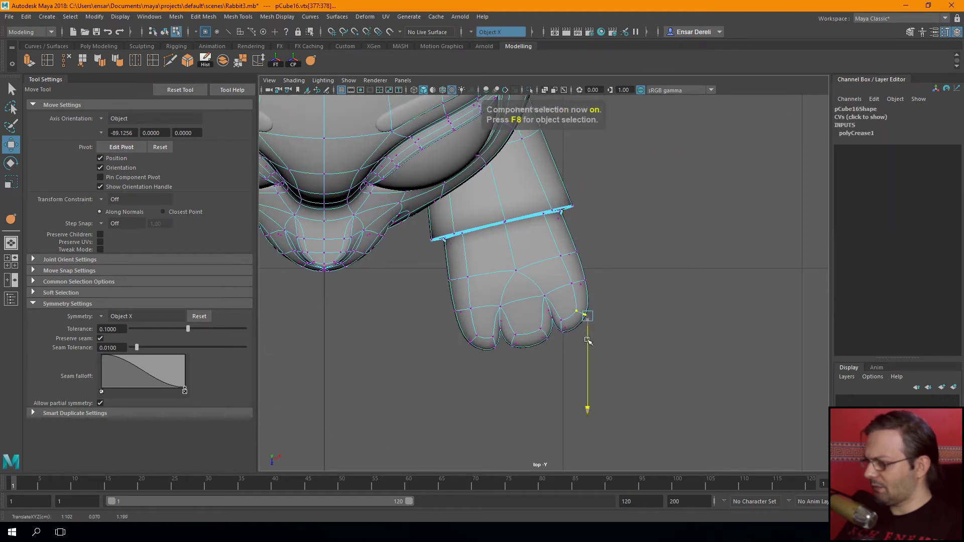
drag(490, 320, 447, 374)
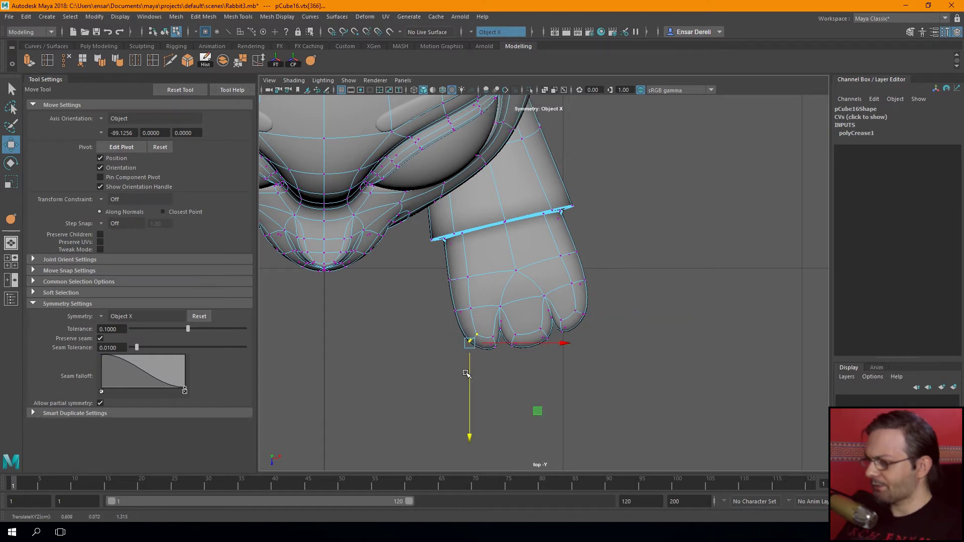
key(F8)
click(394, 327)
key(space)
key(space)
Orbit and zoom around the rabbit's feet, viewing them from above, front and side
mouse_move(565, 239)
alt+mouse_down()
mouse_move(316, 162)
mouse_move(476, 247)
mouse_move(437, 267)
mouse_move(476, 229)
mouse_move(469, 327)
mouse_move(389, 282)
mouse_move(391, 326)
alt+mouse_up()
scroll(390, 374, up, 5)
mouse_move(390, 375)
alt+mouse_down()
mouse_move(394, 267)
mouse_move(518, 409)
mouse_move(484, 383)
mouse_move(521, 393)
mouse_move(527, 426)
mouse_move(431, 282)
mouse_move(423, 301)
alt+mouse_up()
click(536, 393)
click(484, 383)
scroll(424, 301, up, 3)
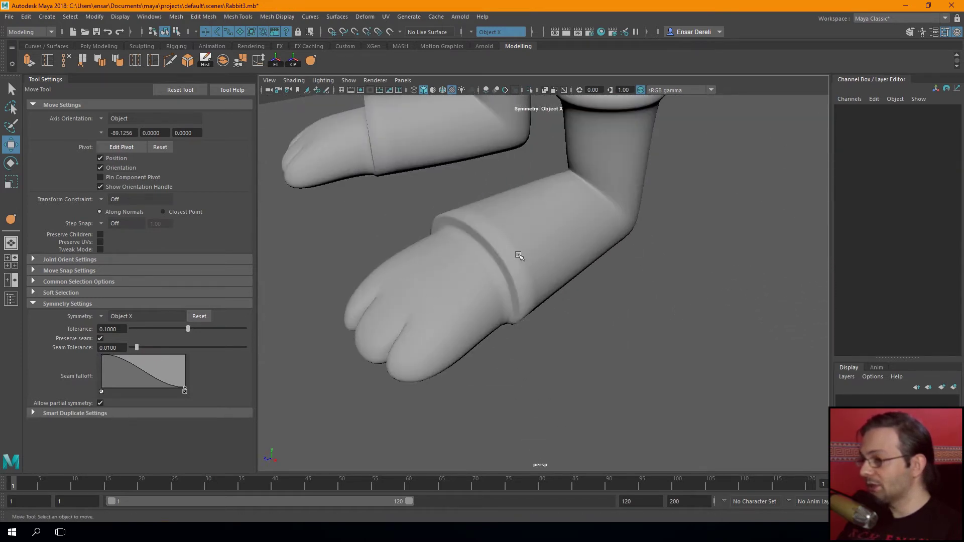
scroll(468, 252, up, 3)
mouse_move(447, 253)
alt+mouse_down()
mouse_move(450, 308)
mouse_move(328, 237)
mouse_move(478, 319)
mouse_move(517, 316)
mouse_move(491, 249)
mouse_move(571, 317)
alt+mouse_up()
scroll(450, 307, down, 3)
scroll(517, 316, down, 3)
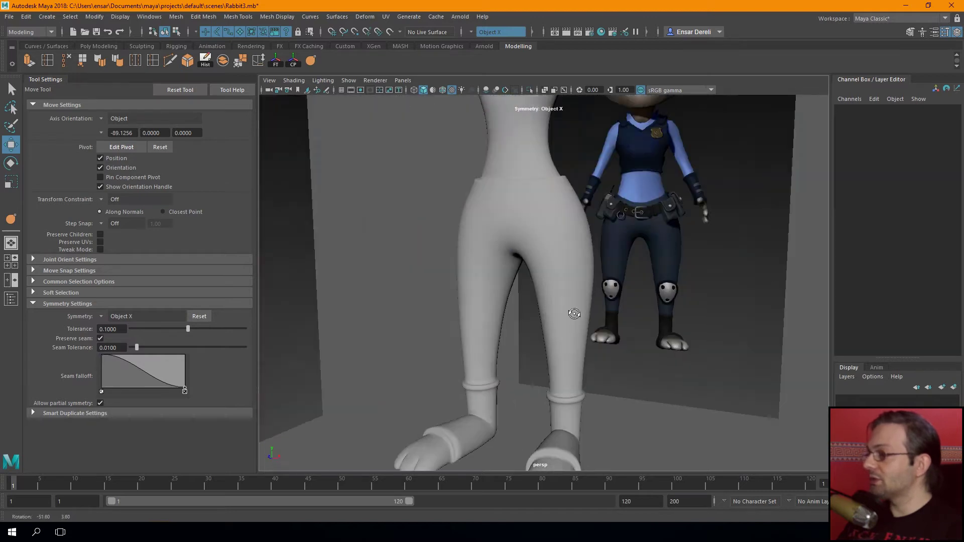
alt+middle_drag(570, 317, 537, 396)
scroll(537, 395, down, 3)
scroll(537, 395, up, 2)
Compare the whole body against the reference images, ending in the four-view layout
mouse_move(537, 395)
alt+mouse_down()
mouse_move(470, 190)
mouse_move(465, 307)
alt+mouse_up()
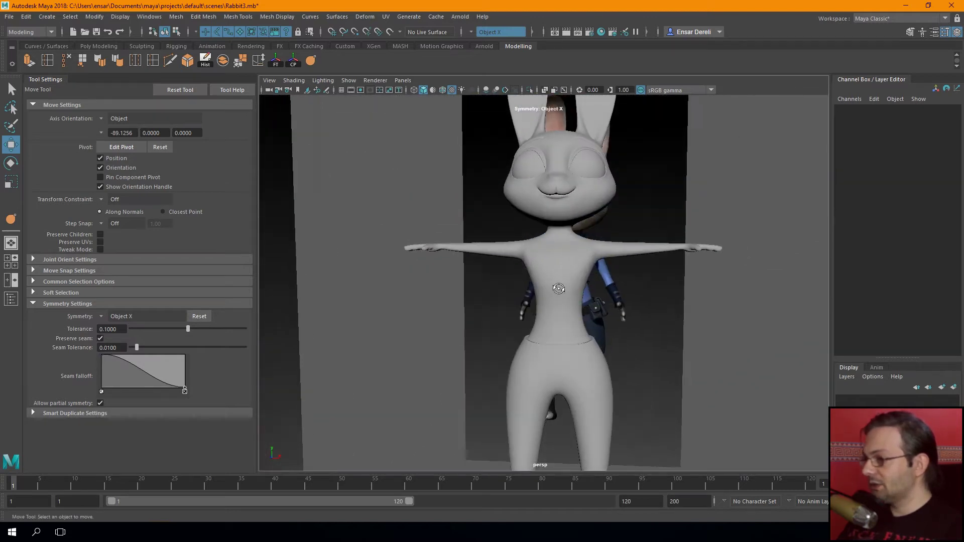
scroll(465, 308, up, 3)
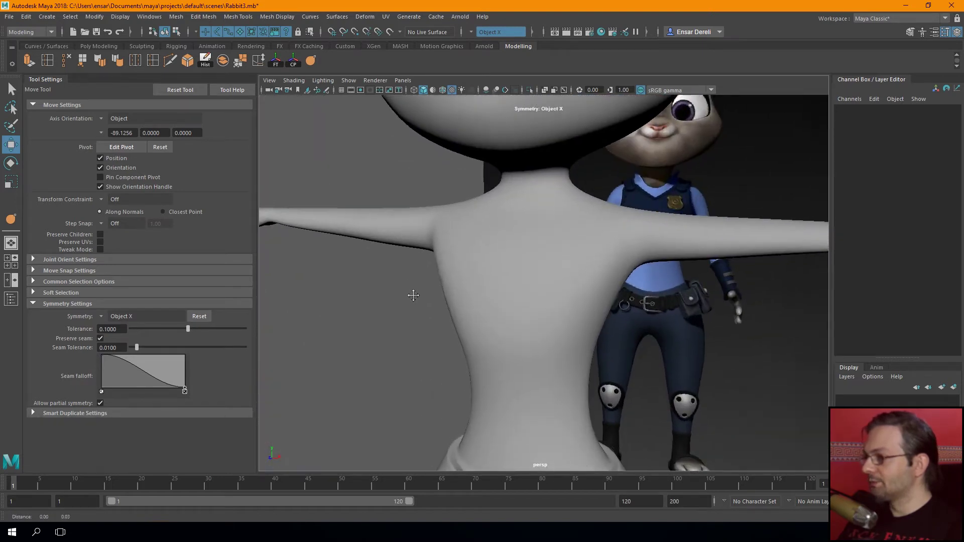
alt+middle_drag(412, 294, 518, 335)
click(518, 335)
scroll(499, 283, down, 5)
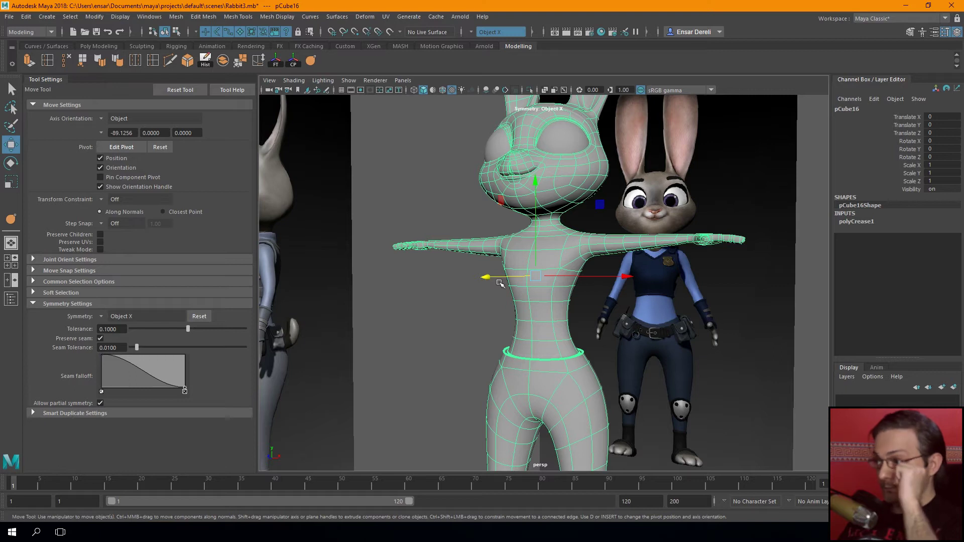
scroll(500, 283, up, 3)
alt+drag(502, 271, 572, 270)
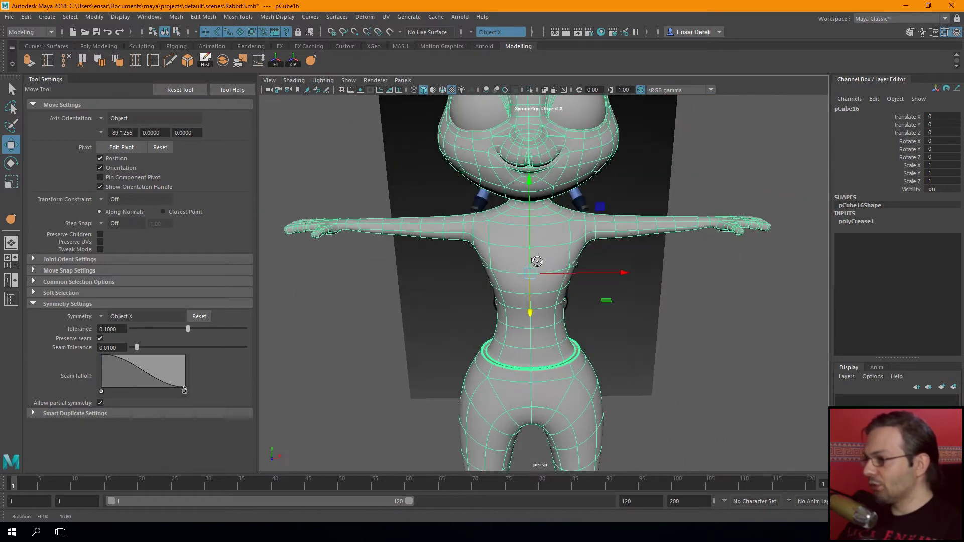
click(680, 314)
scroll(681, 314, down, 3)
scroll(661, 324, down, 3)
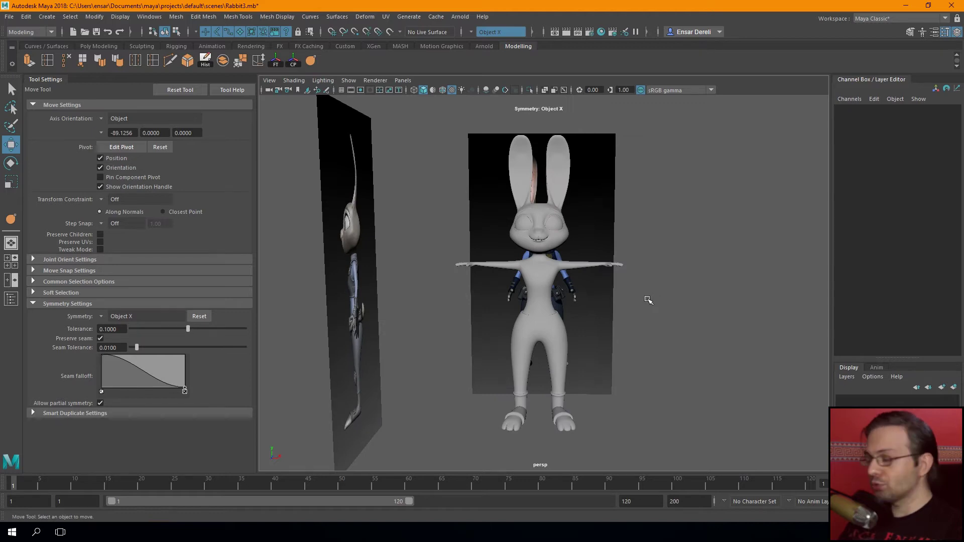
scroll(649, 300, up, 3)
alt+drag(645, 312, 646, 329)
mouse_move(666, 245)
alt+mouse_down()
mouse_move(603, 262)
mouse_move(570, 290)
alt+mouse_up()
key(space)
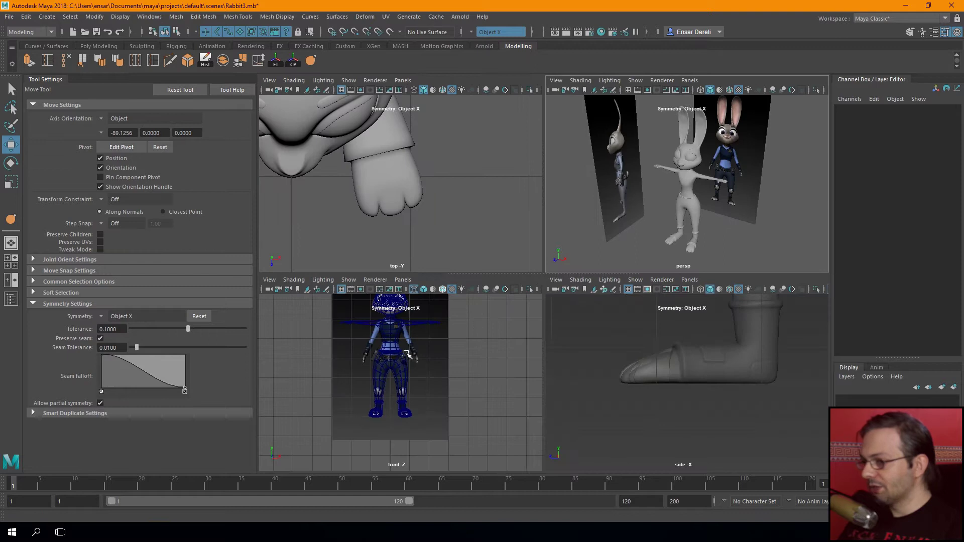
Draw a wide polygon cylinder over the rabbit's torso in the maximised front view
key(space)
scroll(416, 328, up, 3)
scroll(442, 383, down, 2)
scroll(477, 326, down, 2)
scroll(499, 277, up, 1)
click(101, 45)
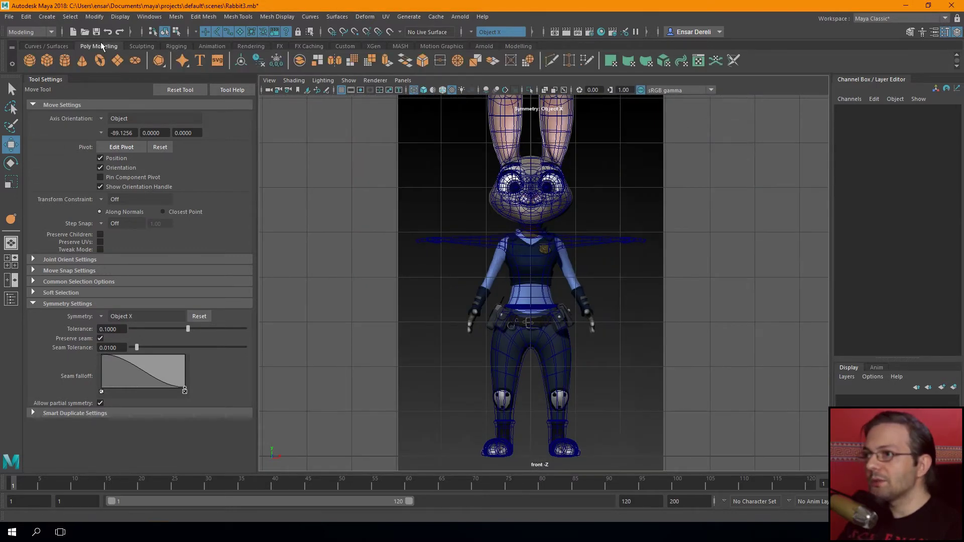
click(65, 62)
scroll(495, 226, up, 2)
scroll(437, 198, up, 1)
scroll(517, 190, up, 1)
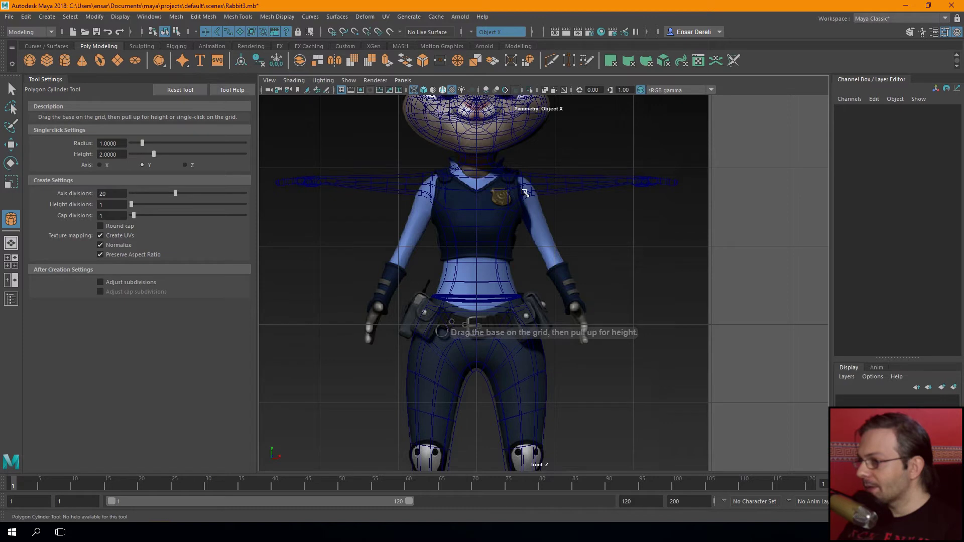
mouse_move(520, 189)
mouse_down()
mouse_move(600, 302)
mouse_move(591, 354)
mouse_up()
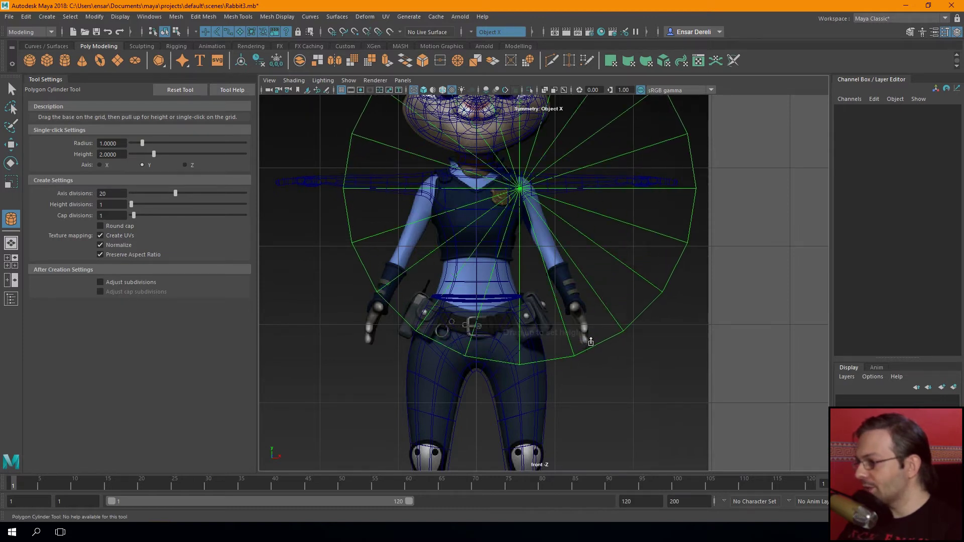
click(662, 329)
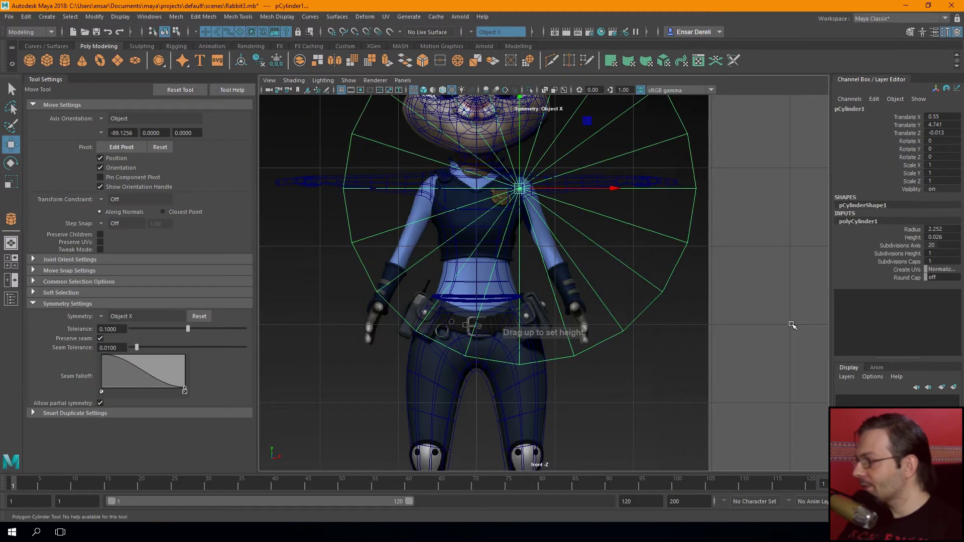
Raise pCylinder1's Subdivisions Axis to 50 and reselect it with the Move tool
click(909, 246)
middle_drag(683, 316, 950, 305)
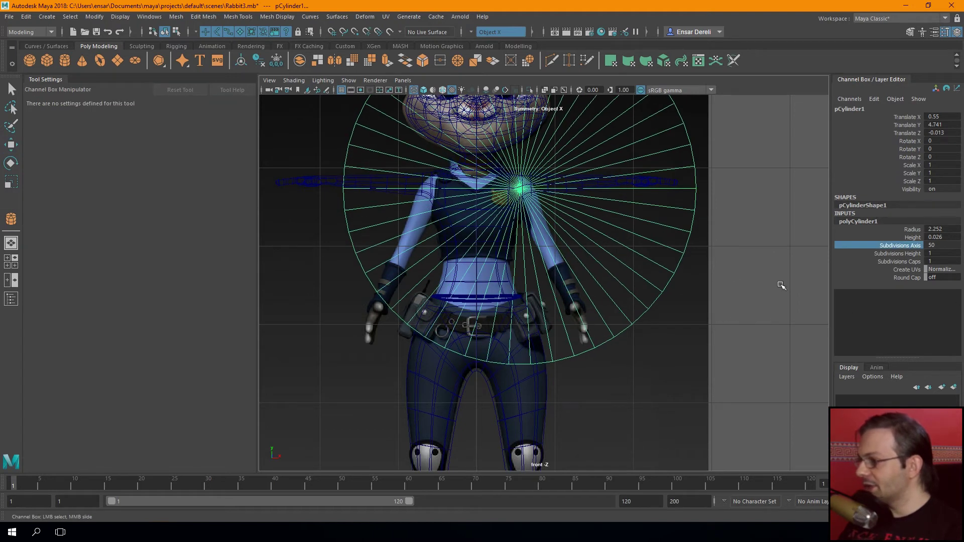
alt+middle_drag(781, 285, 671, 286)
click(686, 329)
key(w)
click(564, 381)
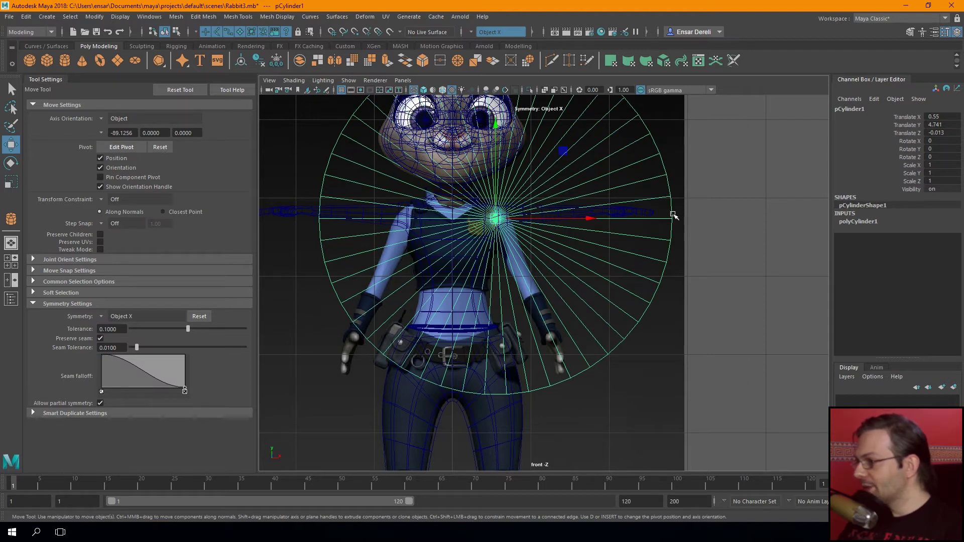
Scale the arm's vertices outward along X from a pivot placed at the shoulder
click(646, 207)
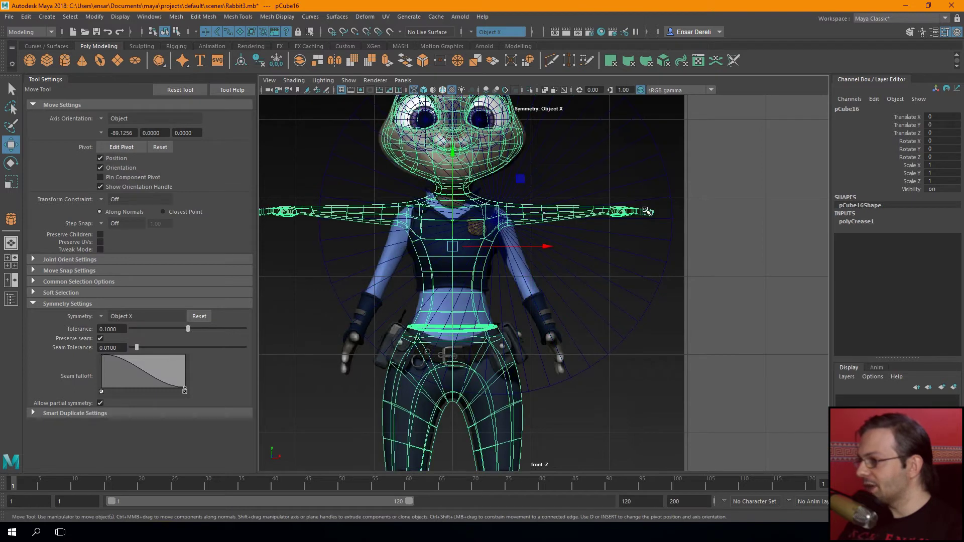
scroll(643, 208, up, 3)
key(F9)
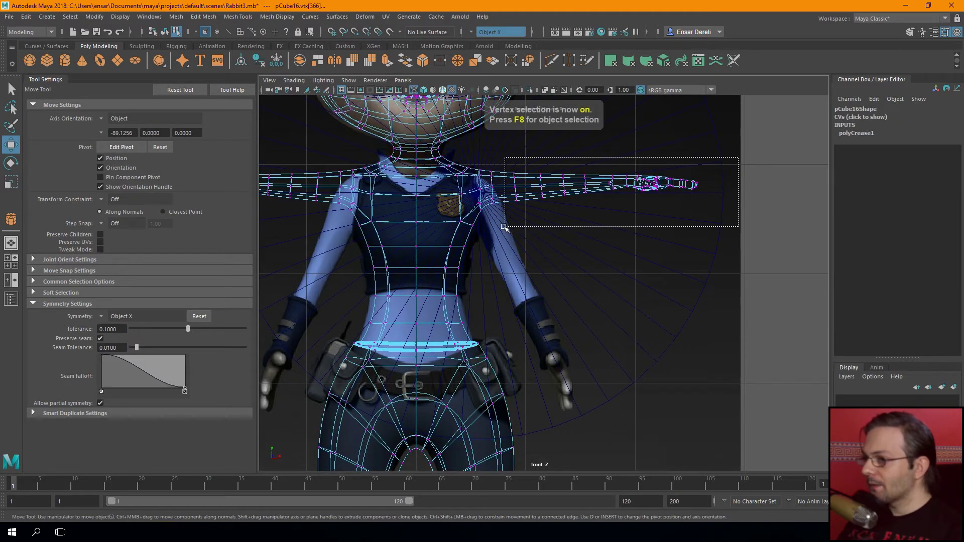
drag(739, 157, 488, 227)
scroll(474, 314, down, 2)
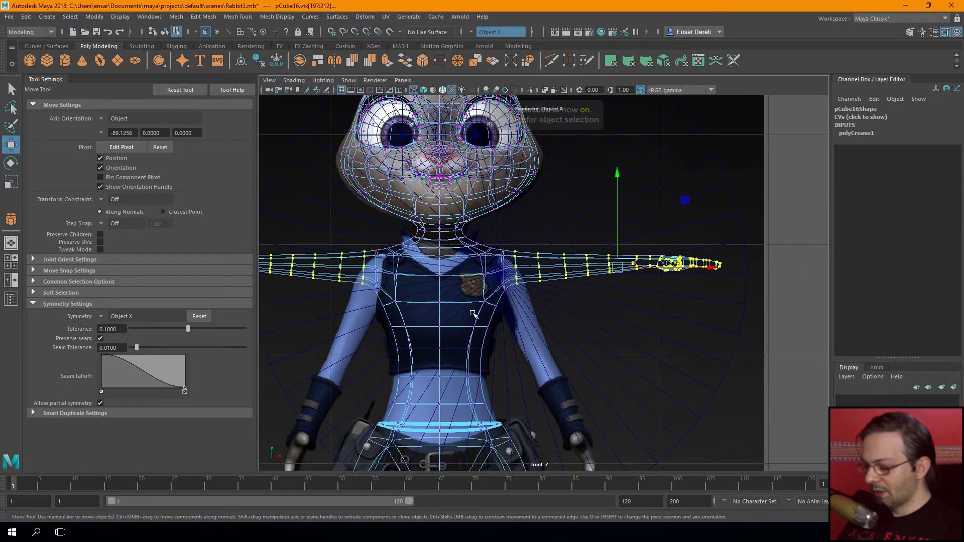
key(r)
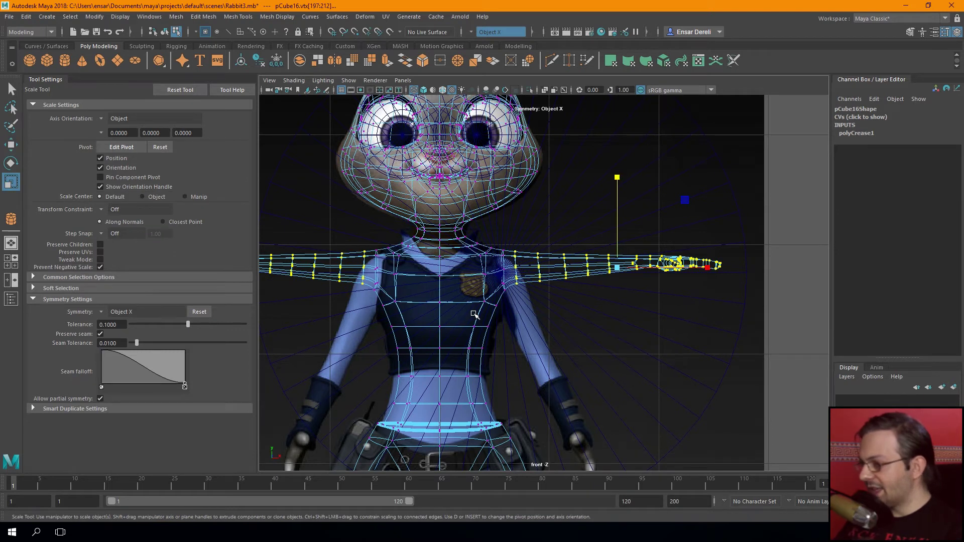
key(d)
middle_drag(709, 269, 667, 271)
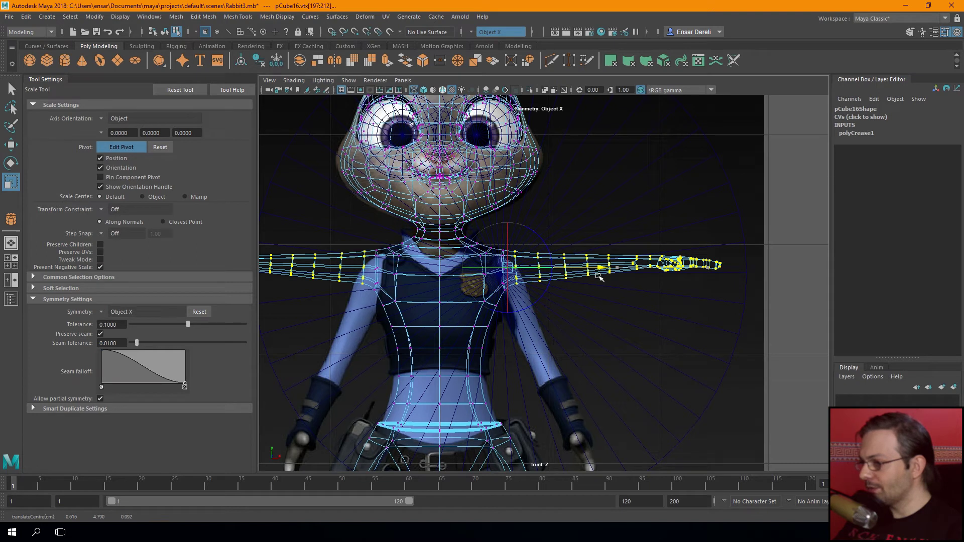
drag(508, 267, 533, 271)
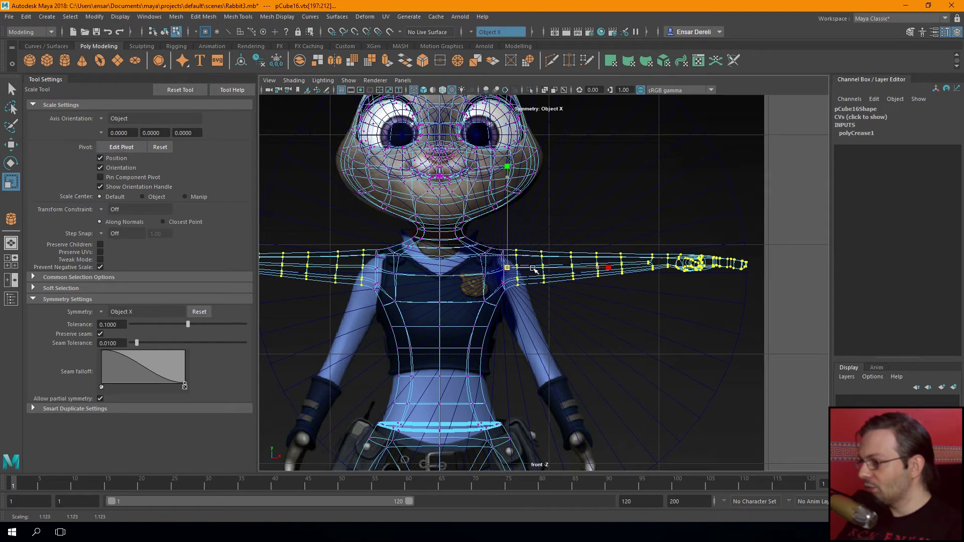
click(534, 270)
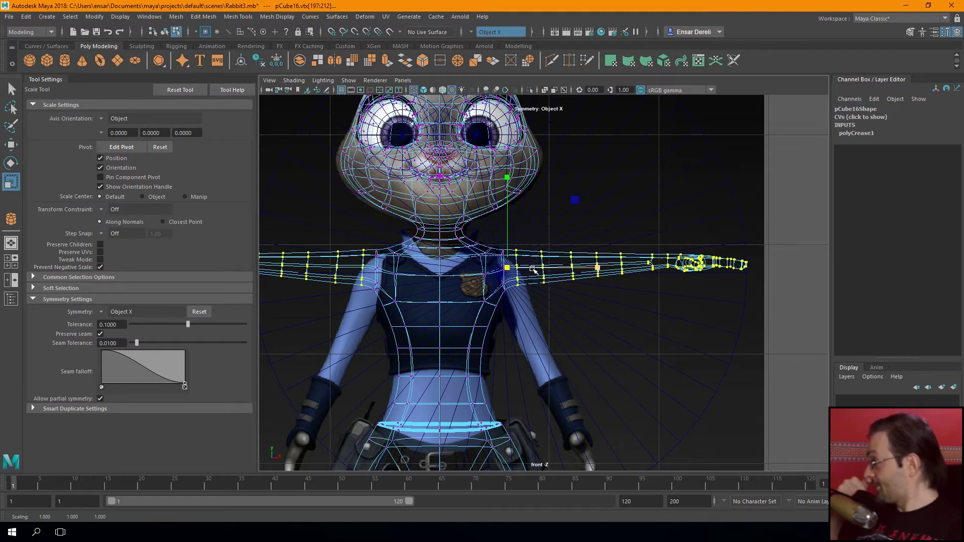
Zoom in on the arm and marquee-select the hand's vertices
scroll(527, 265, up, 1)
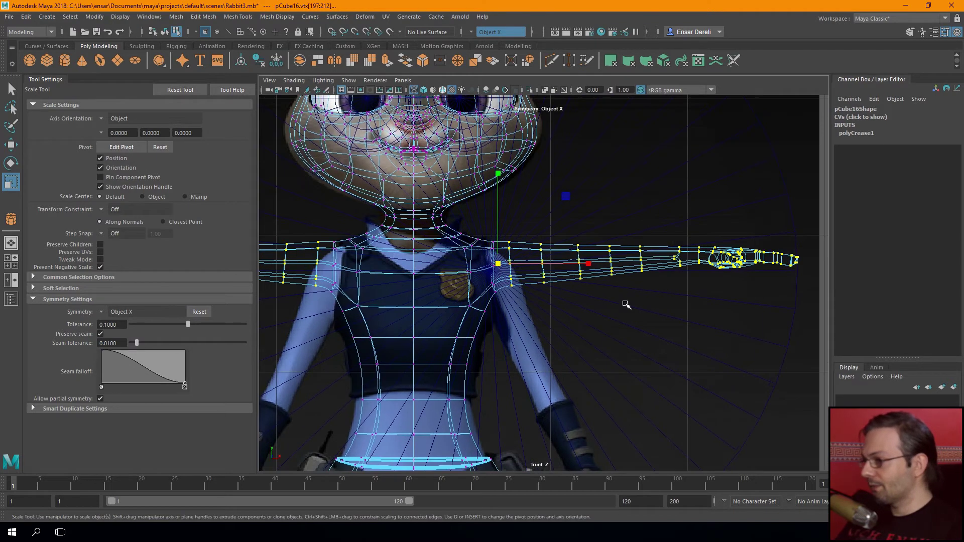
alt+middle_drag(626, 304, 528, 331)
scroll(563, 312, up, 3)
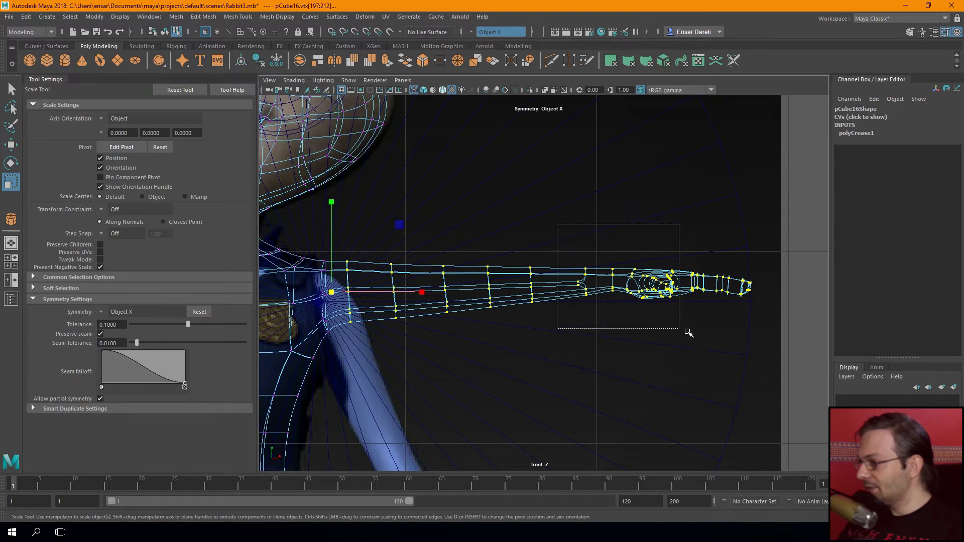
shift+drag(688, 332, 768, 355)
alt+drag(625, 283, 607, 312)
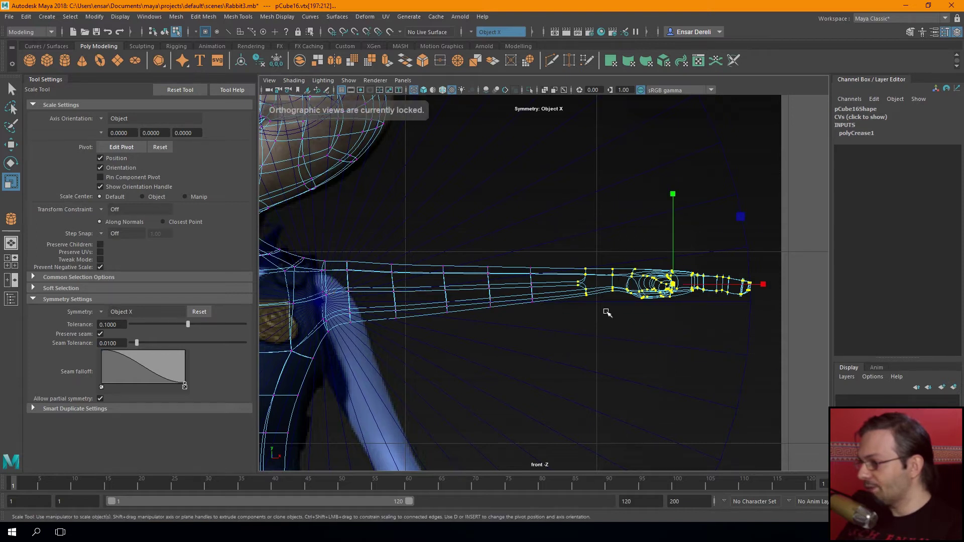
drag(756, 360, 756, 361)
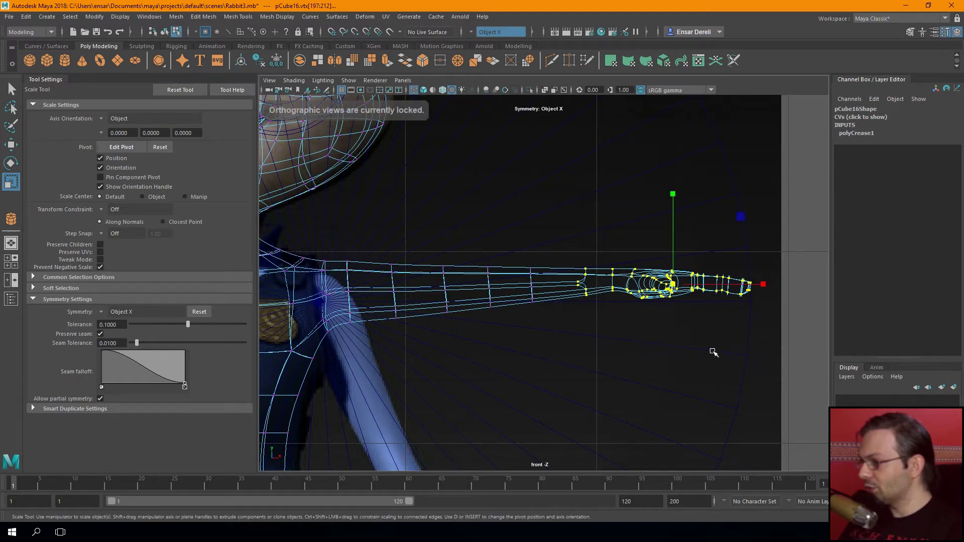
alt+middle_drag(713, 352, 592, 351)
key(space)
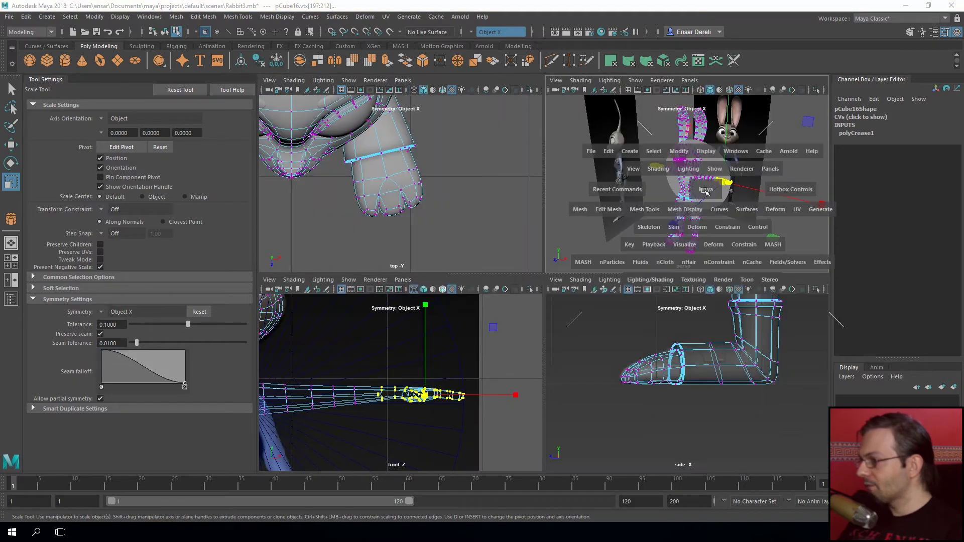
Orbit the perspective camera in toward the rabbit's torso and hand
key(space)
alt+drag(643, 261, 661, 273)
scroll(660, 272, up, 3)
key(F8)
scroll(660, 272, down, 3)
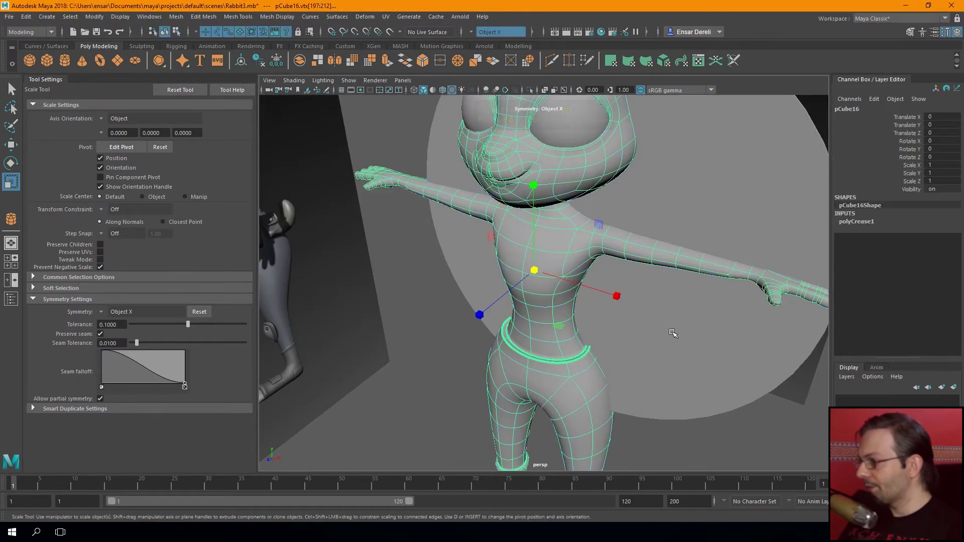
click(603, 337)
scroll(602, 336, down, 3)
mouse_move(603, 337)
alt+mouse_down()
mouse_move(622, 366)
mouse_move(630, 327)
alt+mouse_up()
alt+right_drag(630, 326, 506, 327)
scroll(564, 286, down, 3)
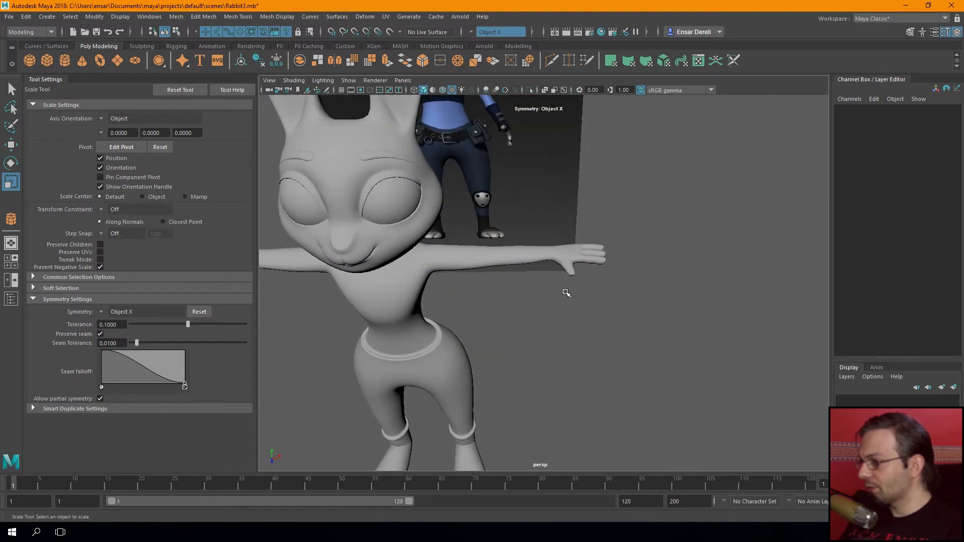
Select the hand's vertices and scale the hand up slightly
click(576, 271)
mouse_move(577, 271)
alt+mouse_down()
mouse_move(571, 187)
mouse_move(600, 229)
alt+mouse_up()
key(F8)
click(601, 231)
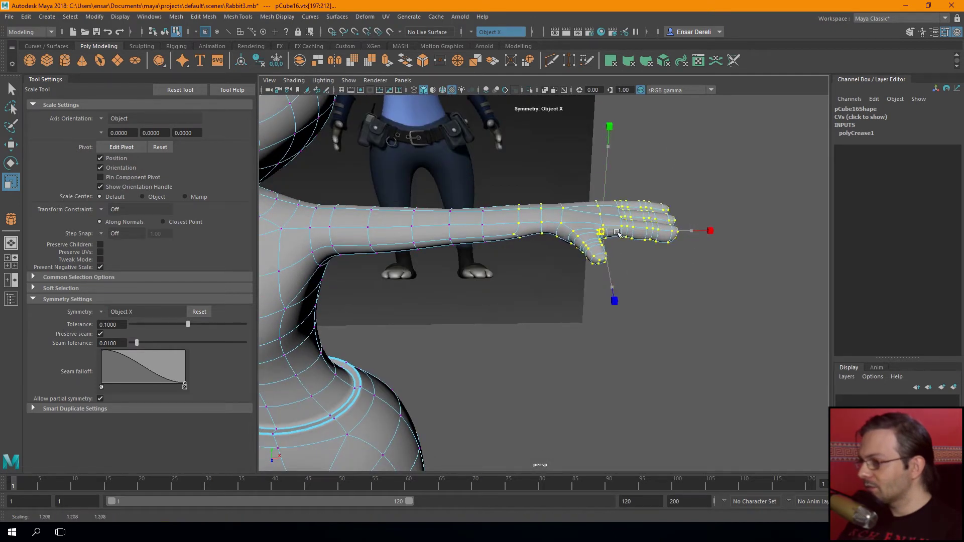
key(w)
scroll(502, 261, down, 5)
scroll(427, 280, down, 5)
mouse_move(426, 280)
alt+mouse_down()
mouse_move(326, 302)
mouse_move(421, 291)
mouse_move(394, 206)
alt+mouse_up()
Shift the hand vertices slightly down in the top view and deselect
key(space)
key(space)
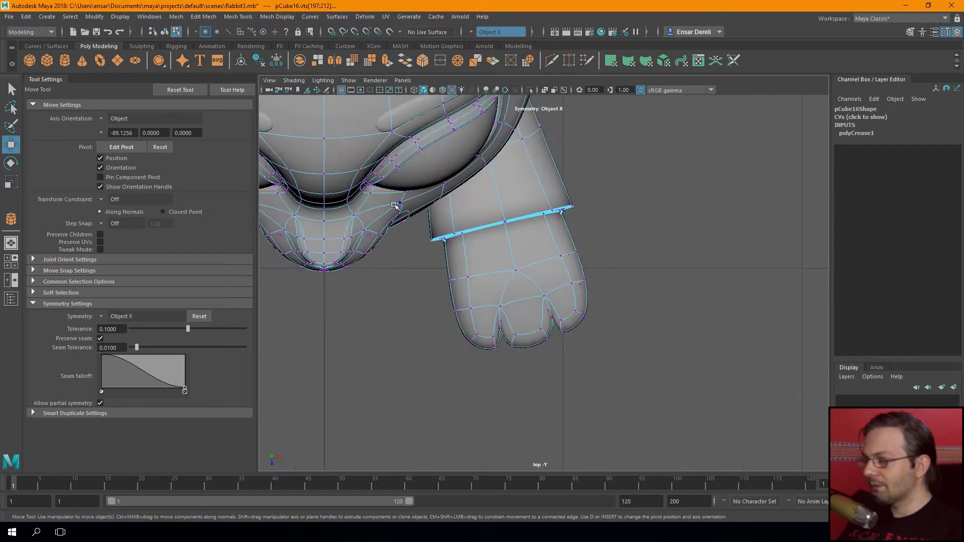
scroll(394, 206, down, 6)
scroll(502, 251, up, 5)
alt+middle_drag(502, 251, 351, 302)
scroll(573, 347, down, 2)
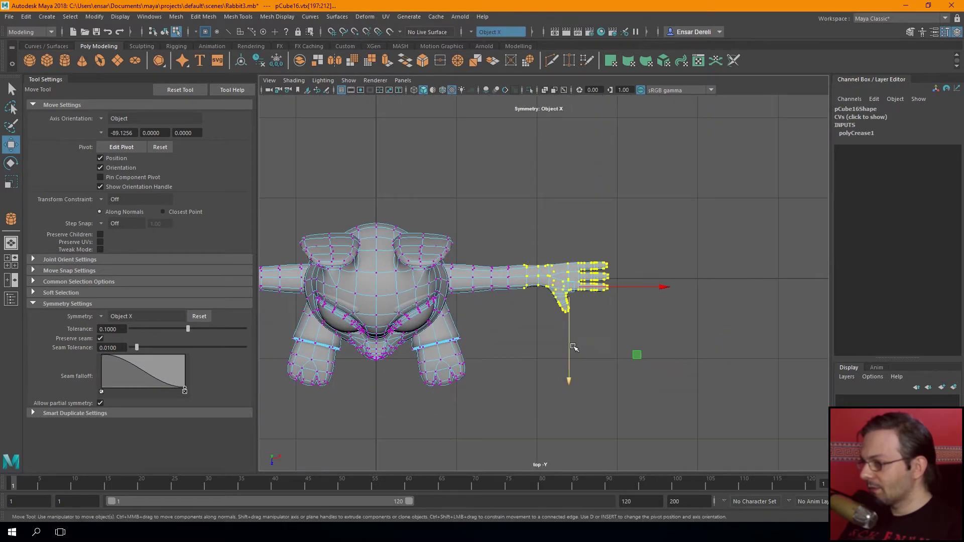
scroll(574, 347, up, 3)
drag(599, 336, 600, 340)
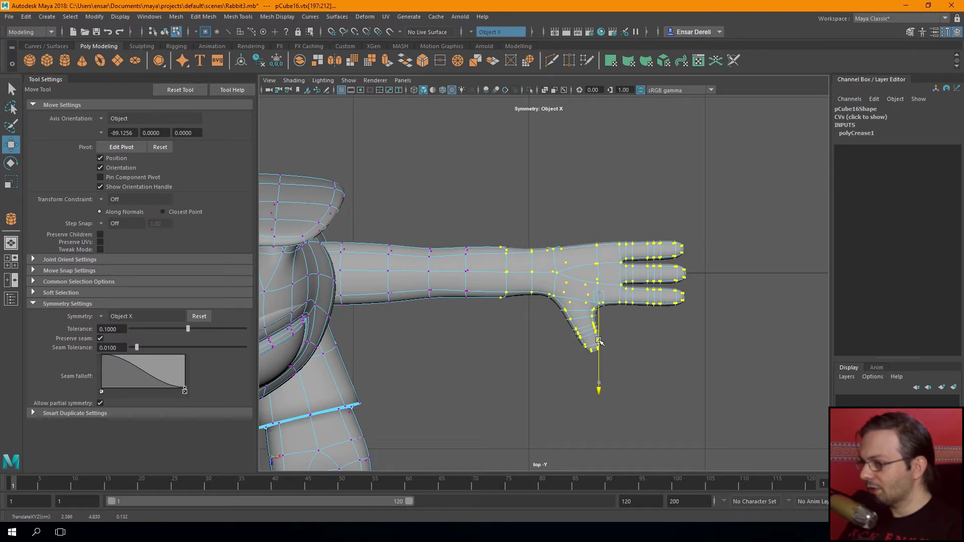
key(F8)
click(502, 342)
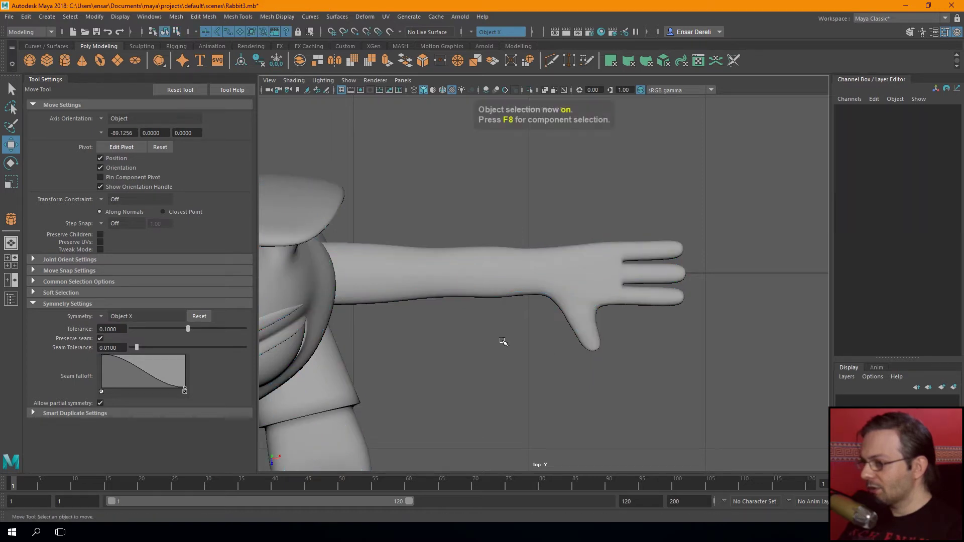
Show the arm's unsmoothed cage as a vertex wireframe, zoomed in the top view
scroll(506, 331, down, 1)
scroll(506, 330, up, 2)
click(491, 273)
key(space)
key(space)
mouse_move(643, 151)
alt+mouse_down()
mouse_move(477, 194)
mouse_move(577, 316)
mouse_move(630, 319)
mouse_move(606, 326)
mouse_move(571, 306)
mouse_move(577, 301)
mouse_move(518, 314)
alt+mouse_up()
key(1)
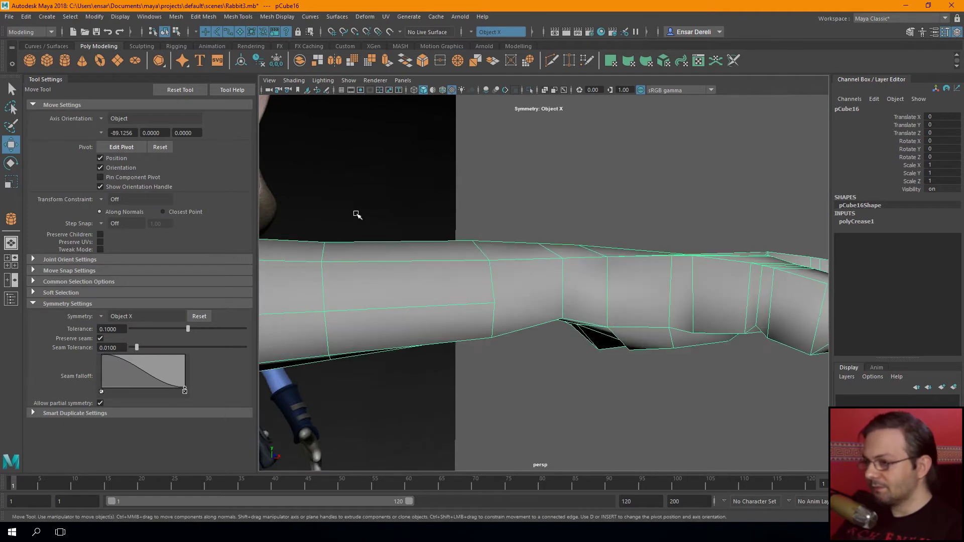
scroll(441, 262, down, 2)
mouse_move(440, 262)
alt+mouse_down()
mouse_move(400, 297)
mouse_move(398, 327)
mouse_move(430, 351)
mouse_move(521, 333)
mouse_move(426, 296)
alt+mouse_up()
key(space)
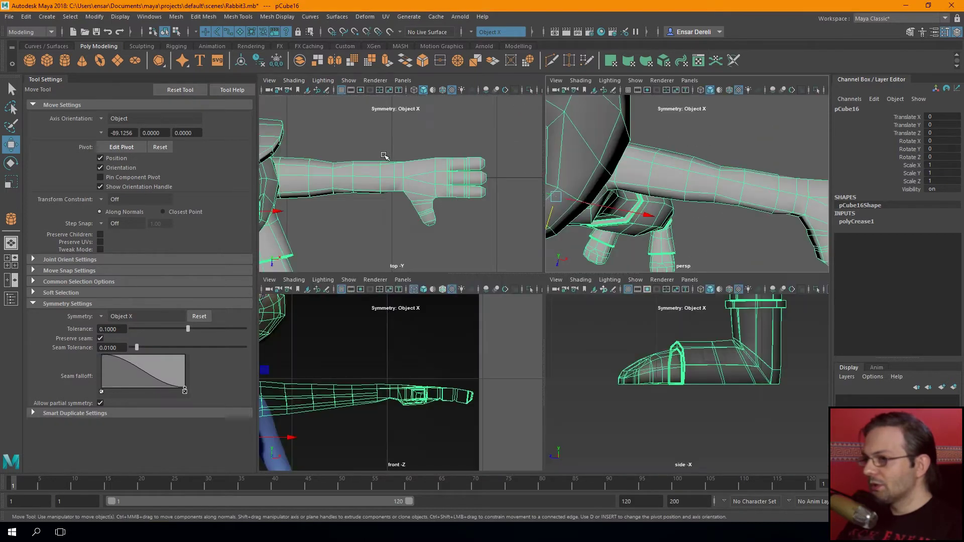
key(space)
scroll(382, 197, up, 2)
scroll(482, 231, up, 2)
key(F8)
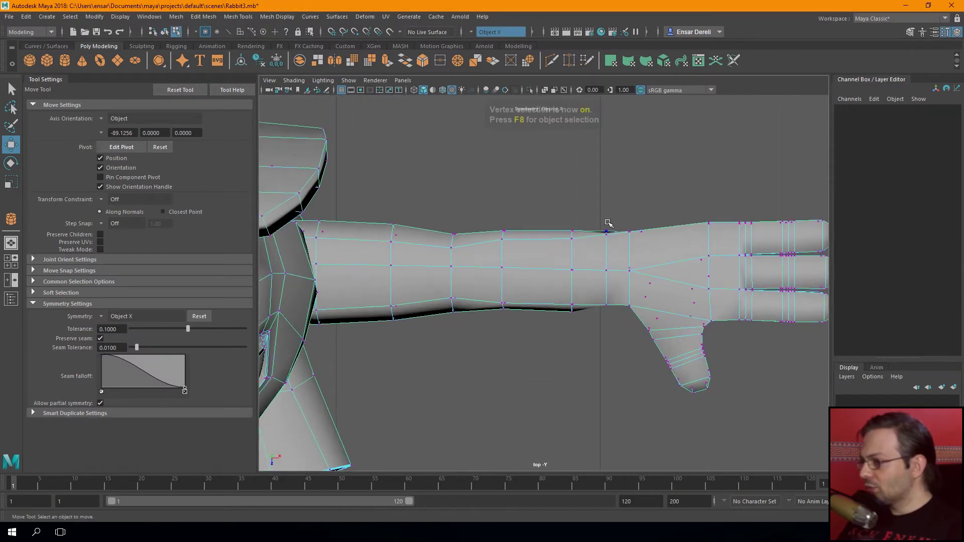
key(3)
scroll(582, 251, up, 2)
key(4)
scroll(559, 266, up, 1)
Select the wrist, upper-arm and thumb-base vertices, nudging one slightly down
mouse_move(554, 261)
mouse_down()
mouse_move(582, 287)
mouse_move(556, 292)
mouse_up()
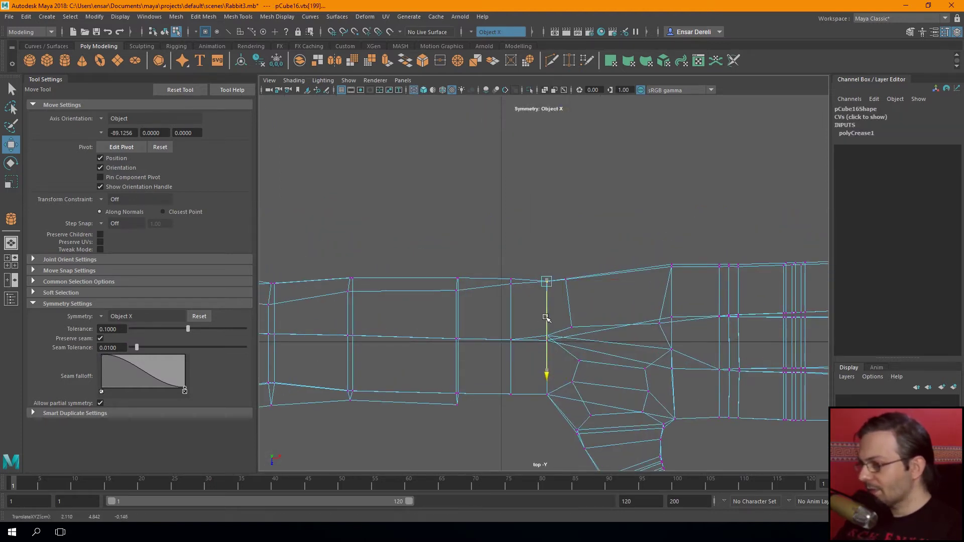
drag(500, 261, 520, 301)
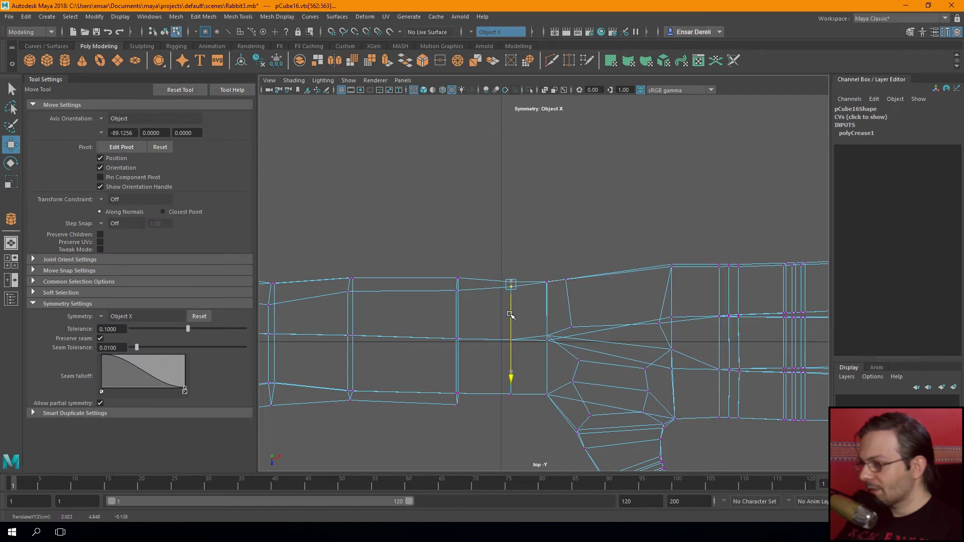
drag(561, 421, 539, 386)
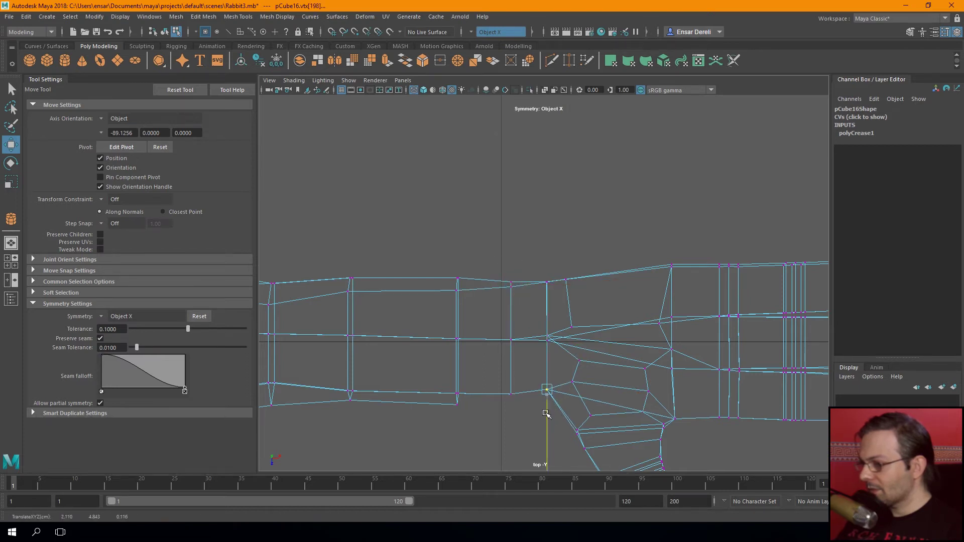
scroll(542, 412, down, 5)
scroll(501, 374, up, 2)
scroll(501, 374, up, 2)
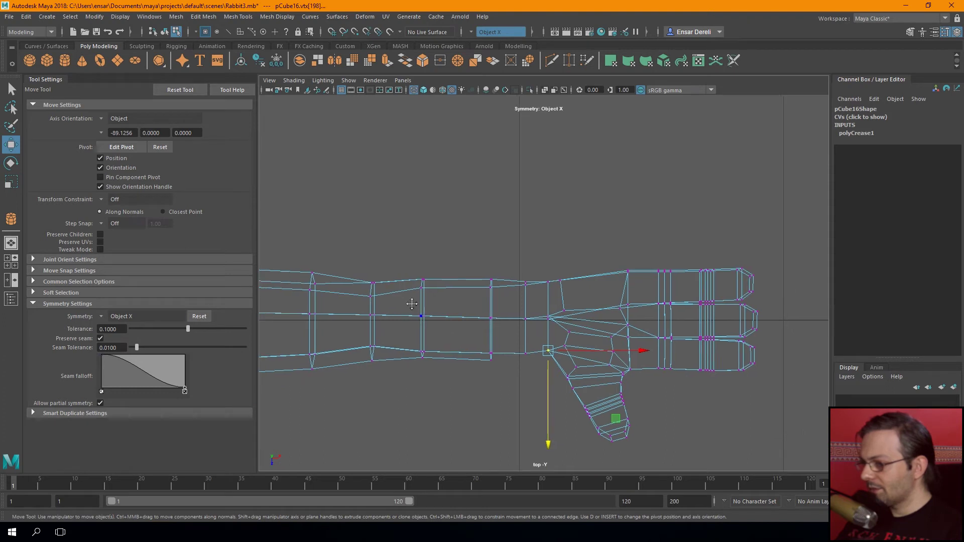
scroll(520, 353, up, 2)
drag(531, 382, 533, 386)
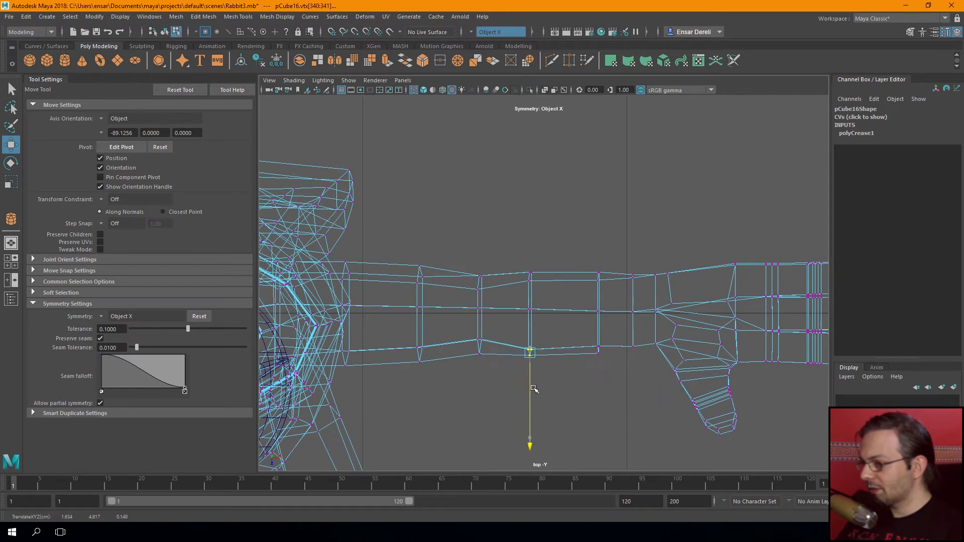
Lower two vertices on the forearm's lower edge, then review the arm in perspective
alt+middle_drag(533, 390, 575, 377)
mouse_move(598, 368)
mouse_down()
mouse_move(565, 354)
mouse_move(571, 371)
mouse_up()
alt+middle_drag(469, 342, 556, 378)
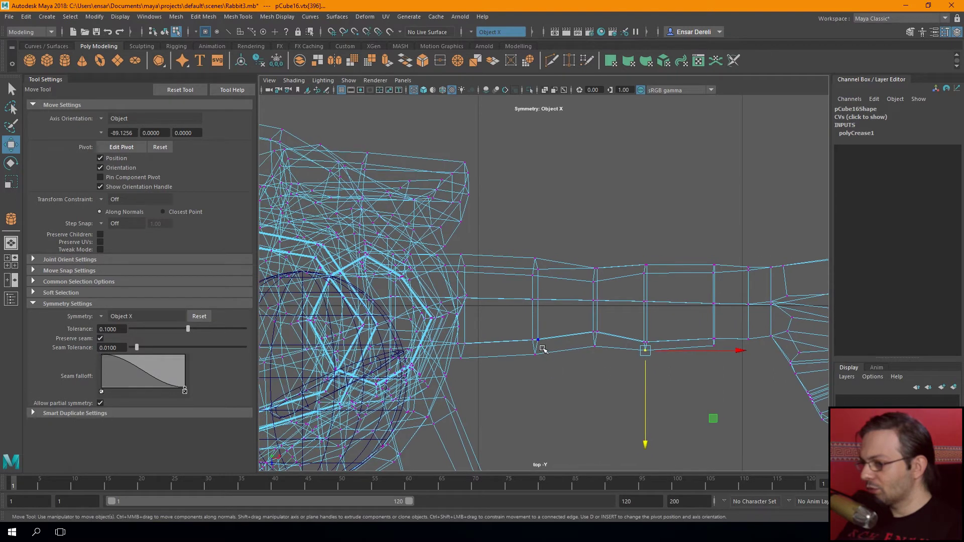
drag(457, 373, 497, 399)
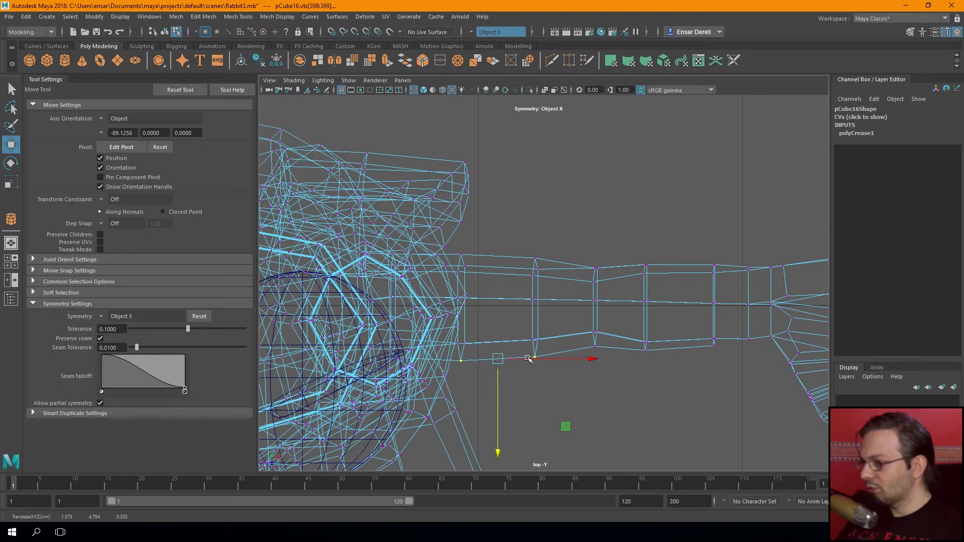
key(space)
key(space)
mouse_move(527, 281)
alt+mouse_down()
mouse_move(455, 120)
mouse_move(344, 129)
alt+mouse_up()
In front view, select all the arm's vertices and lower them slightly
key(space)
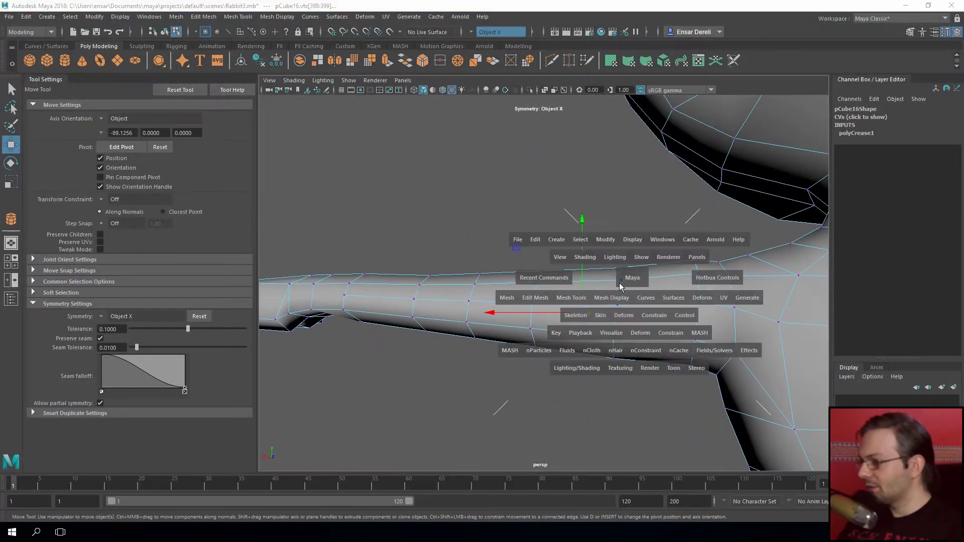
key(space)
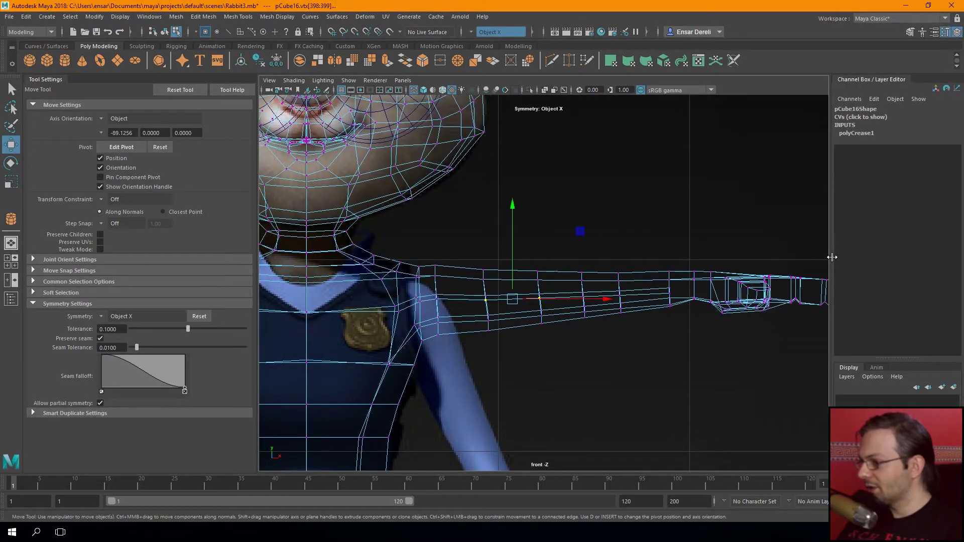
scroll(761, 239, down, 2)
drag(811, 240, 450, 362)
scroll(642, 222, up, 3)
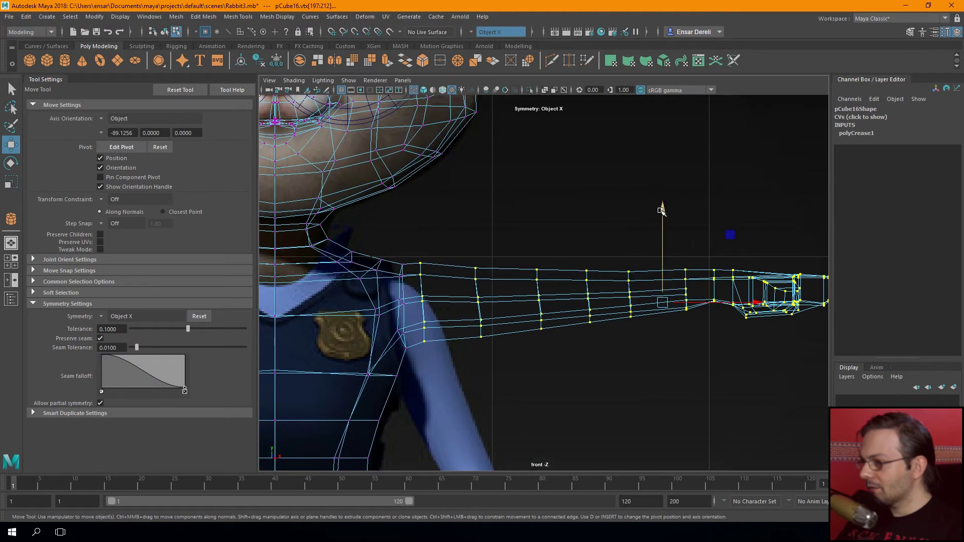
drag(661, 211, 661, 215)
alt+middle_drag(661, 215, 662, 182)
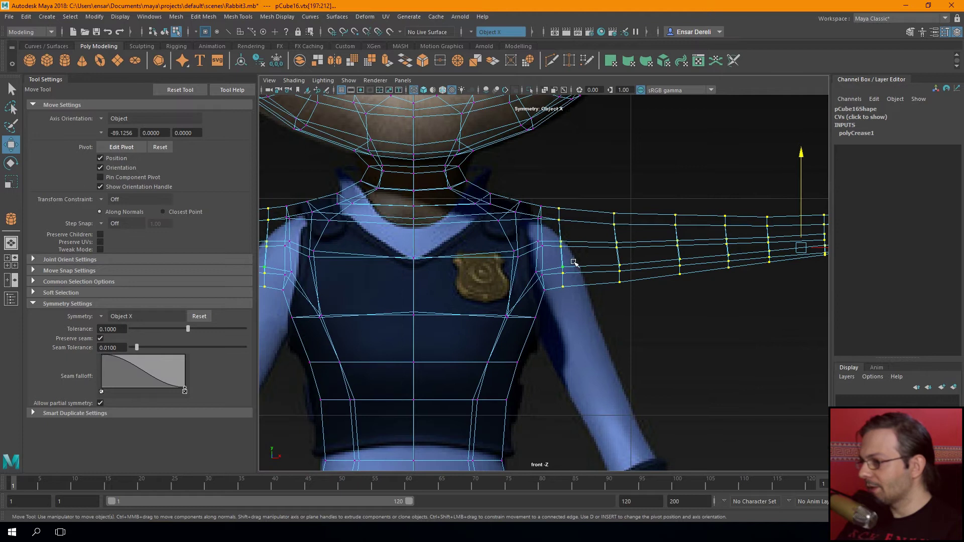
drag(547, 251, 547, 255)
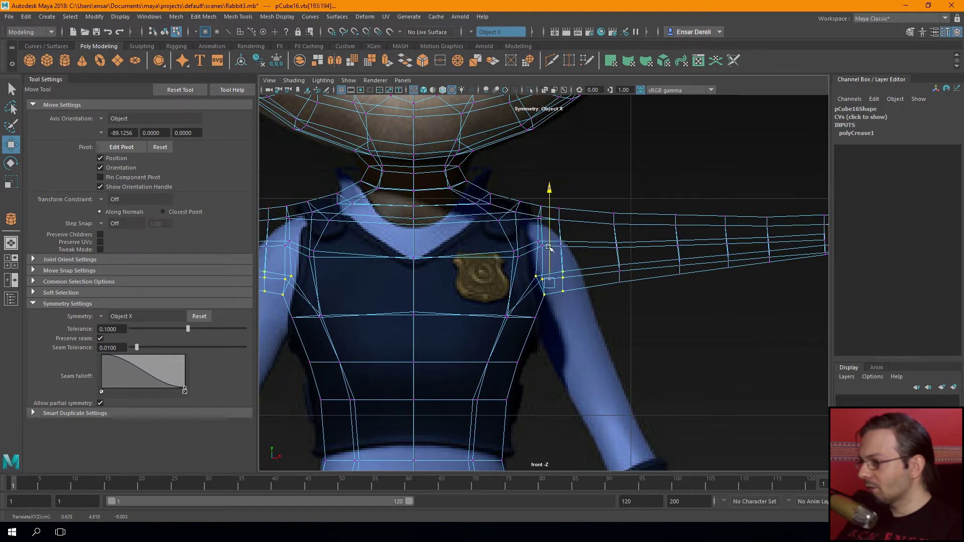
Raise the shoulder vertices slightly and select the shoulder and armpit vertex pairs
alt+middle_drag(542, 256, 510, 241)
scroll(495, 248, down, 2)
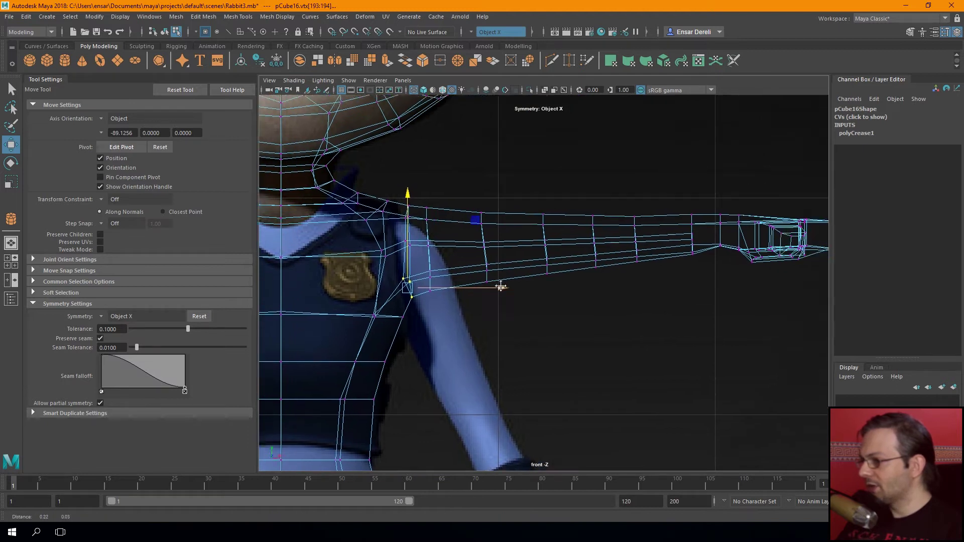
scroll(545, 251, up, 2)
scroll(545, 251, down, 3)
scroll(484, 346, up, 2)
scroll(442, 326, up, 1)
scroll(464, 284, up, 1)
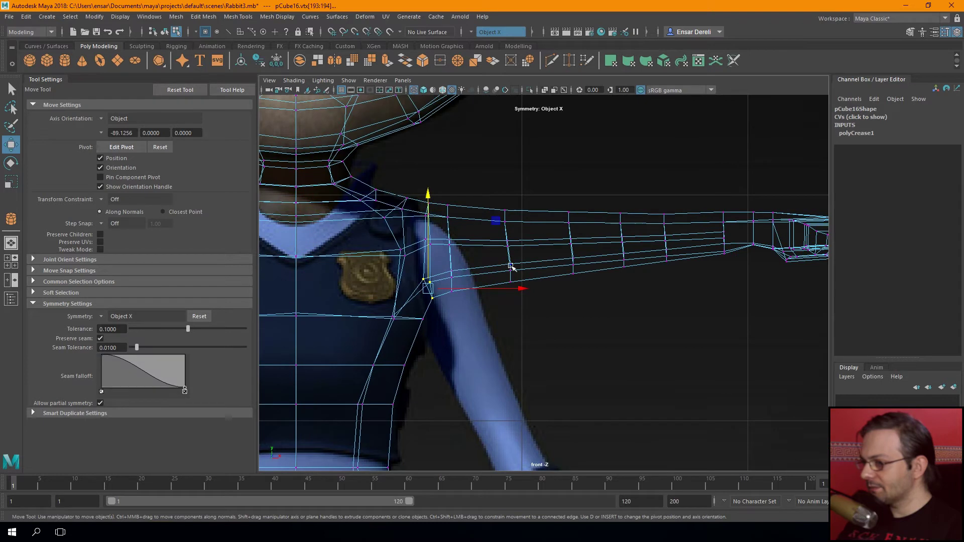
alt+middle_drag(488, 282, 452, 300)
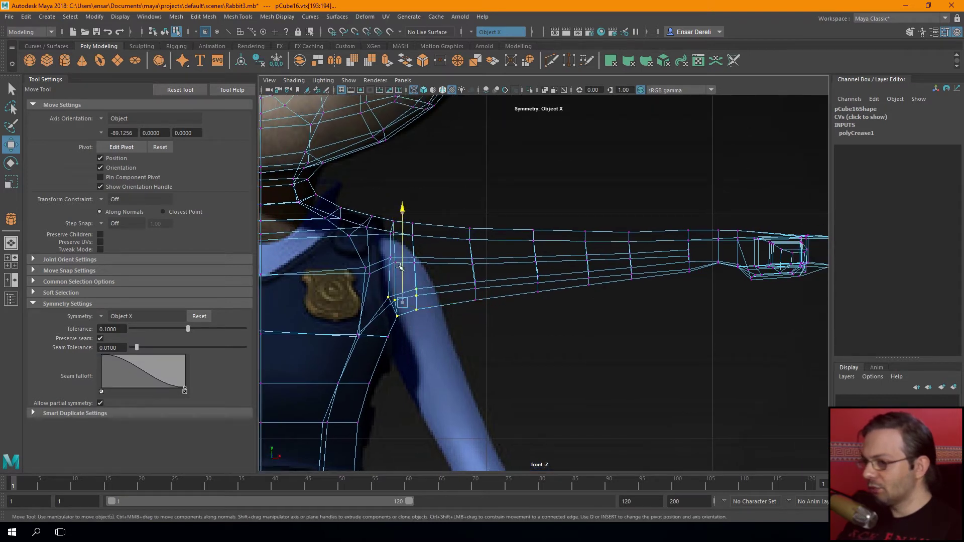
drag(400, 266, 399, 261)
drag(349, 326, 394, 346)
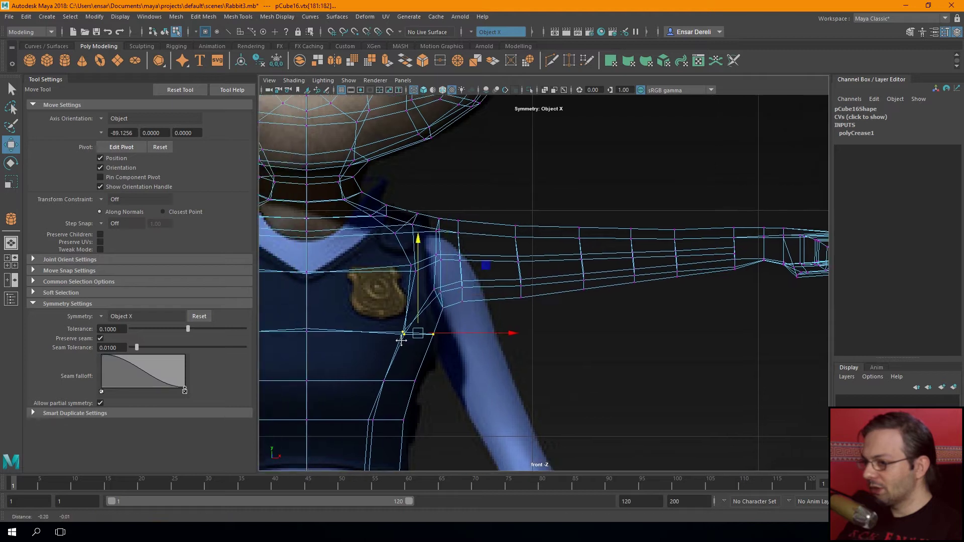
alt+middle_drag(407, 336, 477, 331)
drag(385, 359, 462, 394)
Adjust the upper-arm, forearm and wrist vertex column heights to follow the reference
mouse_move(507, 238)
mouse_down()
mouse_move(464, 284)
mouse_move(472, 254)
mouse_up()
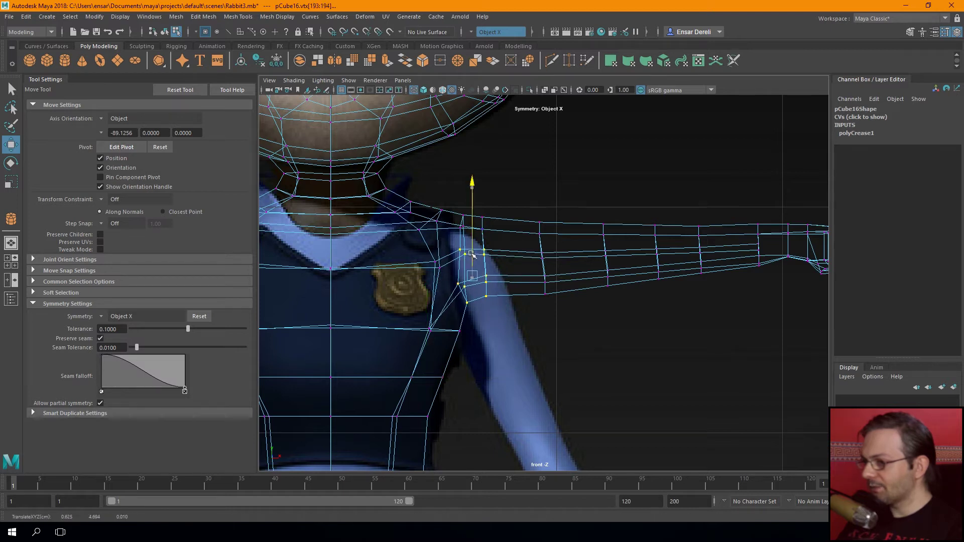
alt+middle_drag(502, 278, 509, 290)
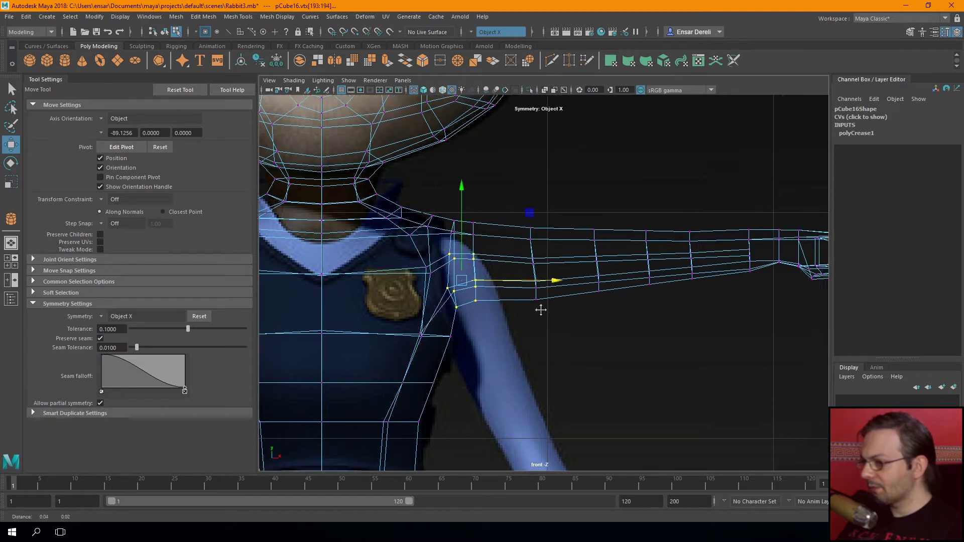
drag(474, 287, 473, 288)
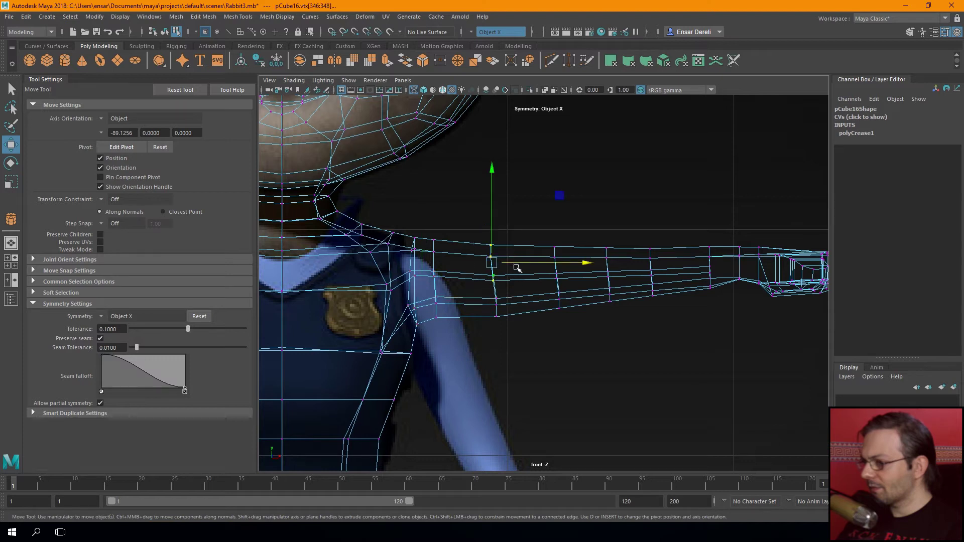
mouse_move(551, 242)
mouse_down()
mouse_move(566, 284)
mouse_move(581, 265)
mouse_up()
alt+middle_drag(613, 273, 470, 282)
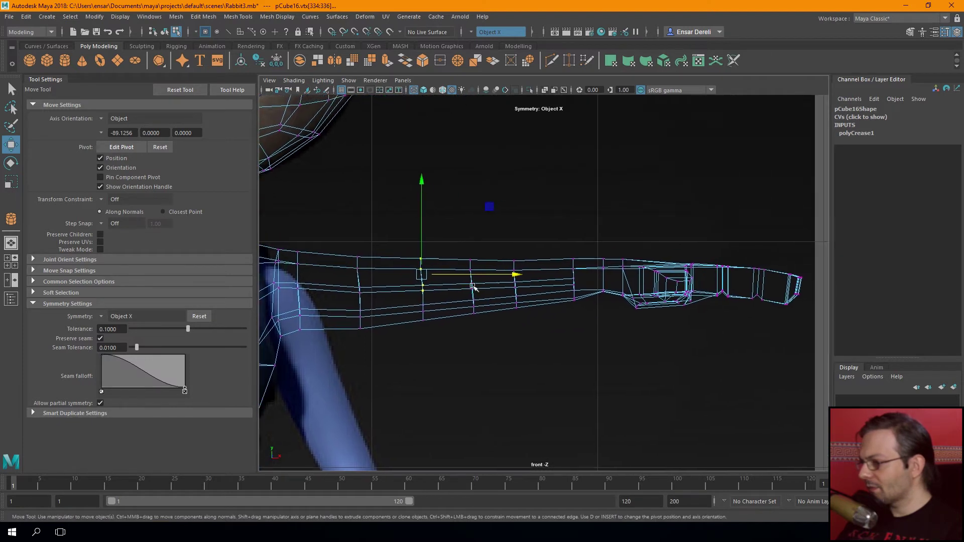
drag(613, 318, 613, 318)
drag(593, 266, 594, 261)
drag(524, 273, 491, 327)
mouse_move(513, 273)
mouse_down()
mouse_move(604, 284)
mouse_move(640, 327)
mouse_up()
key(space)
key(space)
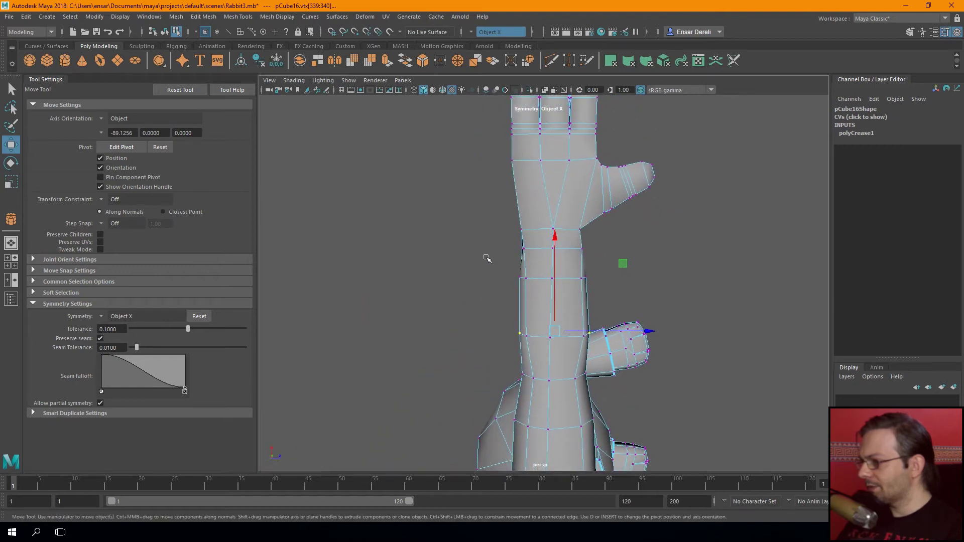
Scale the wrist vertex ring inward to slim the wrist, back in object mode
mouse_move(614, 297)
mouse_down()
mouse_move(643, 275)
mouse_move(511, 258)
mouse_up()
key(r)
key(4)
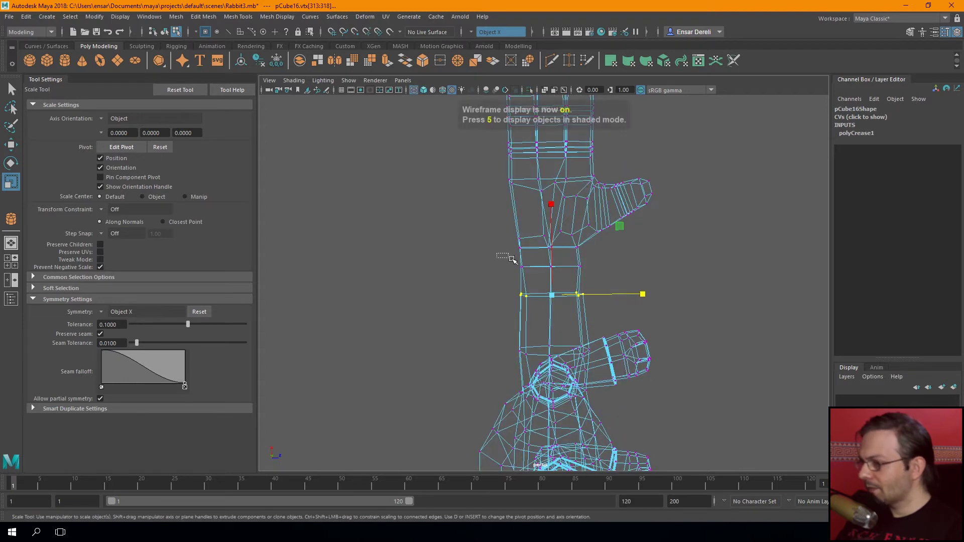
drag(641, 267, 636, 268)
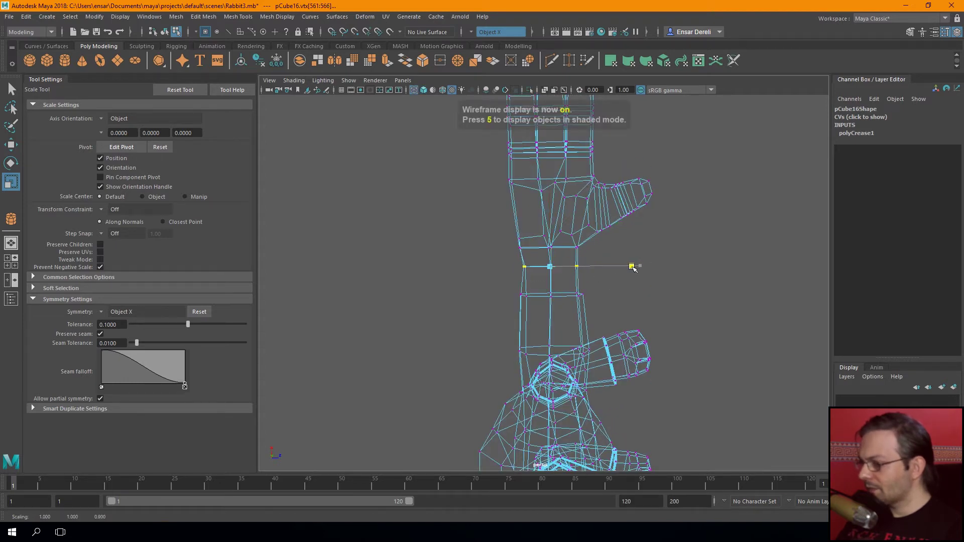
key(5)
key(F8)
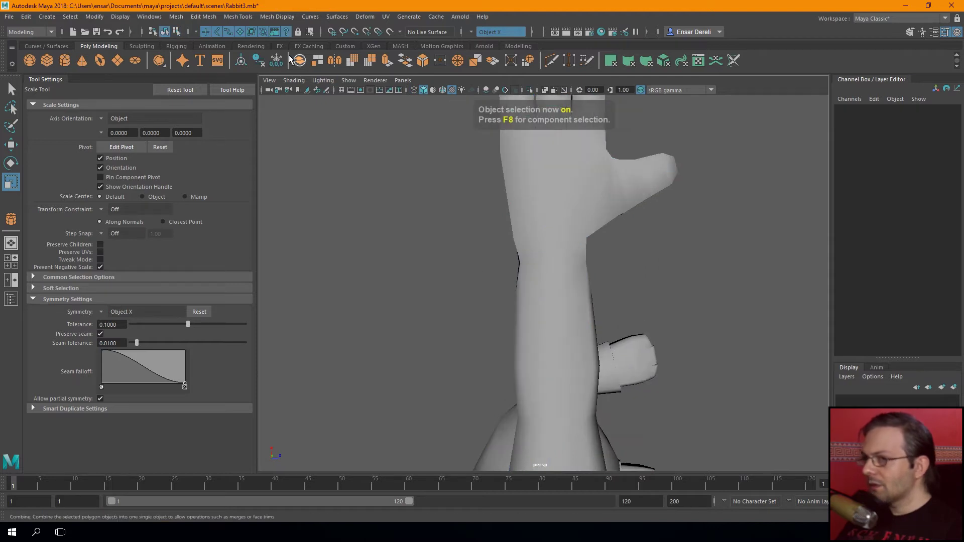
Start a Multi-Cut from the Modelling shelf with a first cut point on the wrist
click(518, 46)
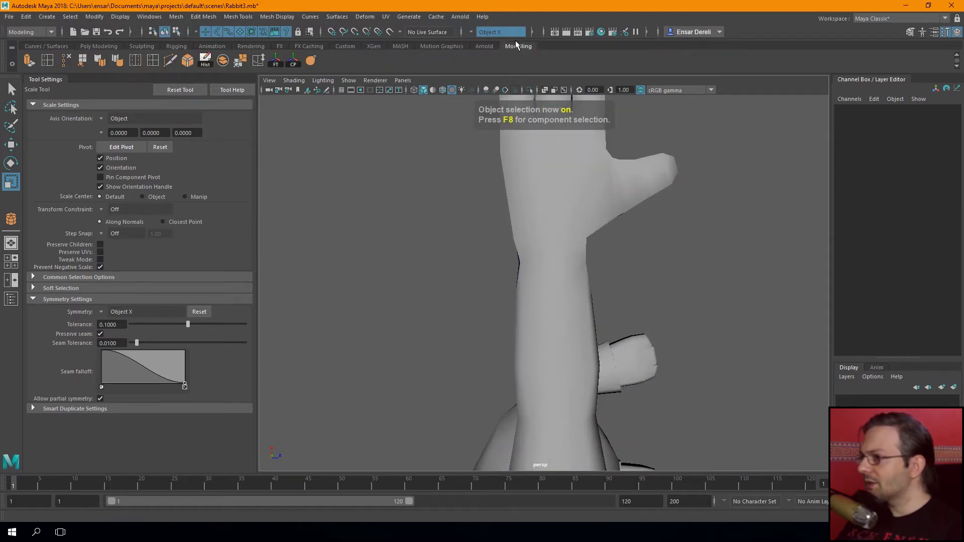
key(ctrl+shift+x)
alt+drag(499, 284, 644, 255)
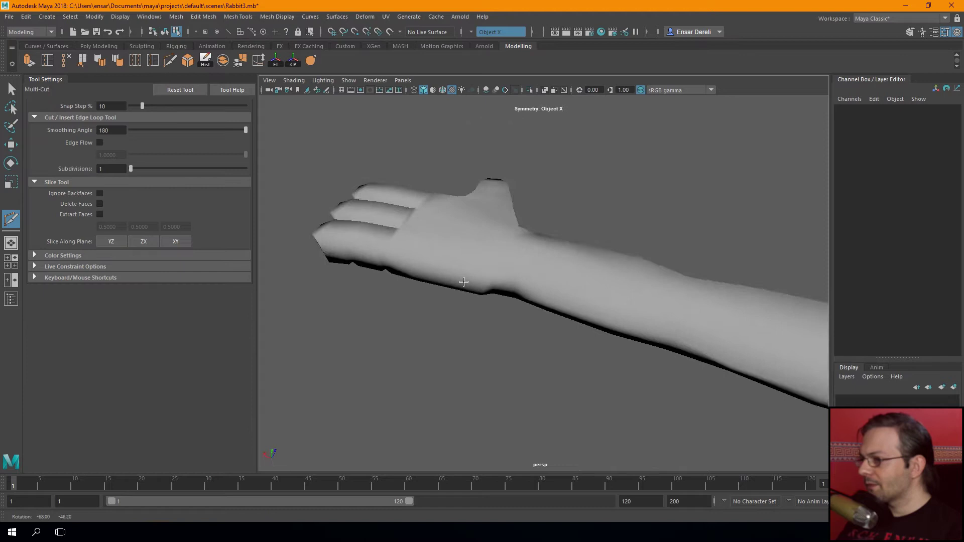
key(q)
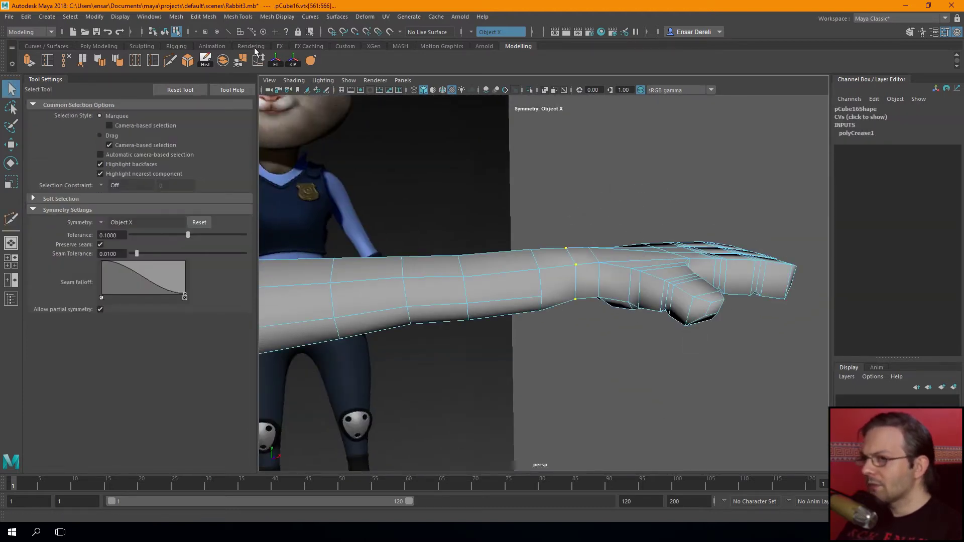
click(171, 60)
scroll(452, 256, up, 2)
click(436, 248)
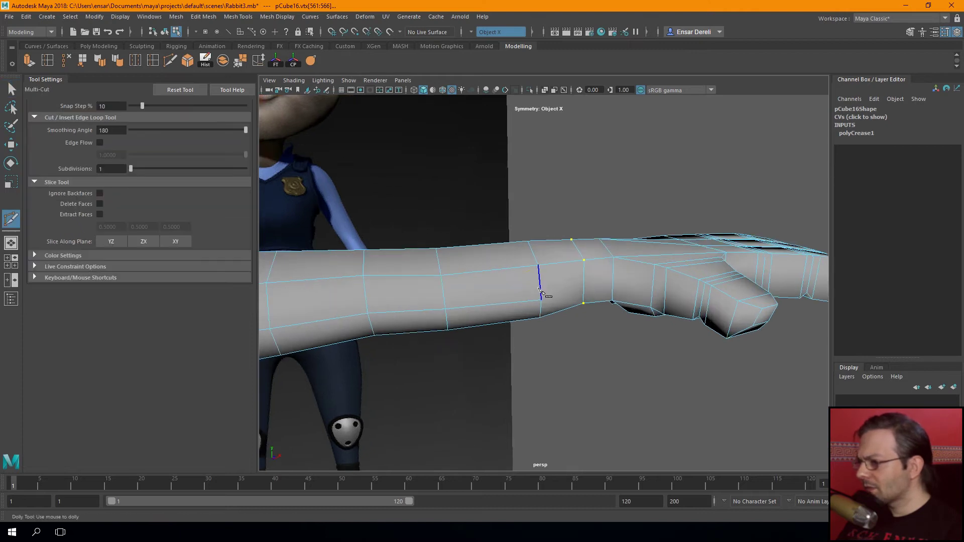
Cancel the unfinished cut and orbit around the arm, hand and fingers to inspect them
alt+drag(561, 330, 604, 314)
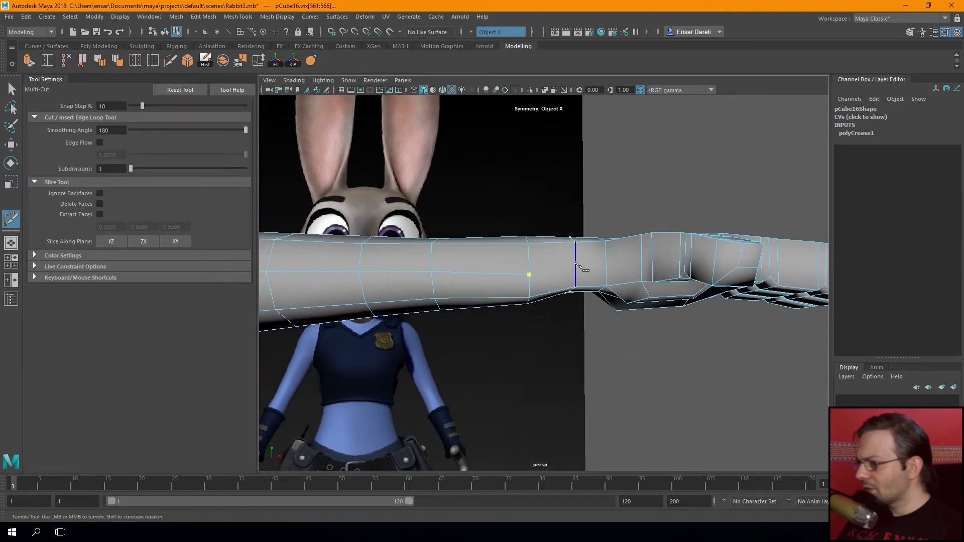
alt+drag(572, 257, 616, 268)
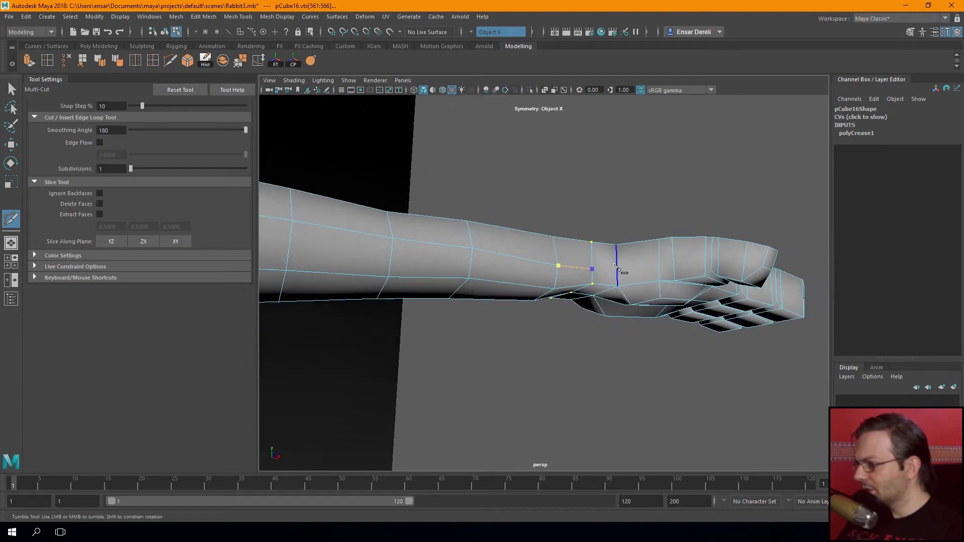
key(Return)
alt+drag(533, 349, 726, 351)
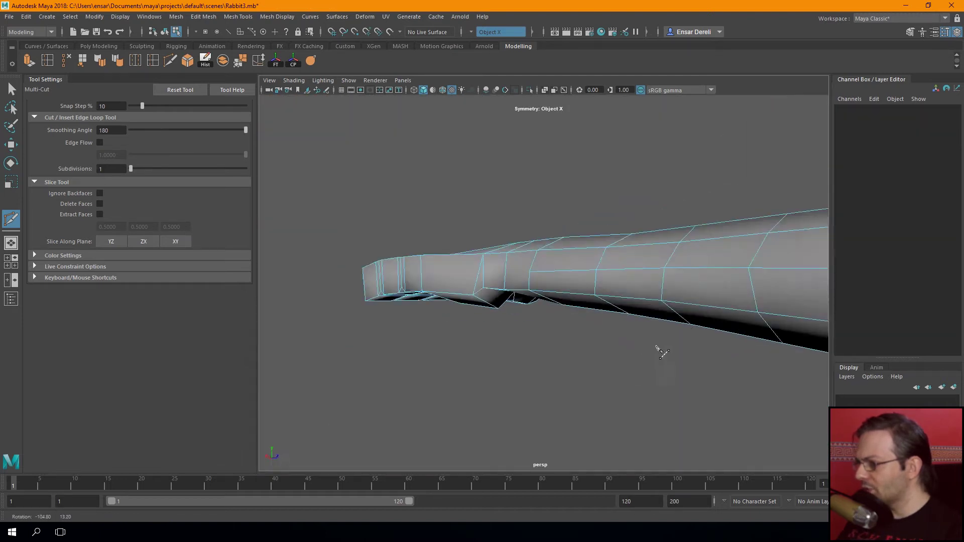
mouse_move(577, 312)
alt+mouse_down()
mouse_move(482, 291)
mouse_move(516, 276)
mouse_move(497, 276)
alt+mouse_up()
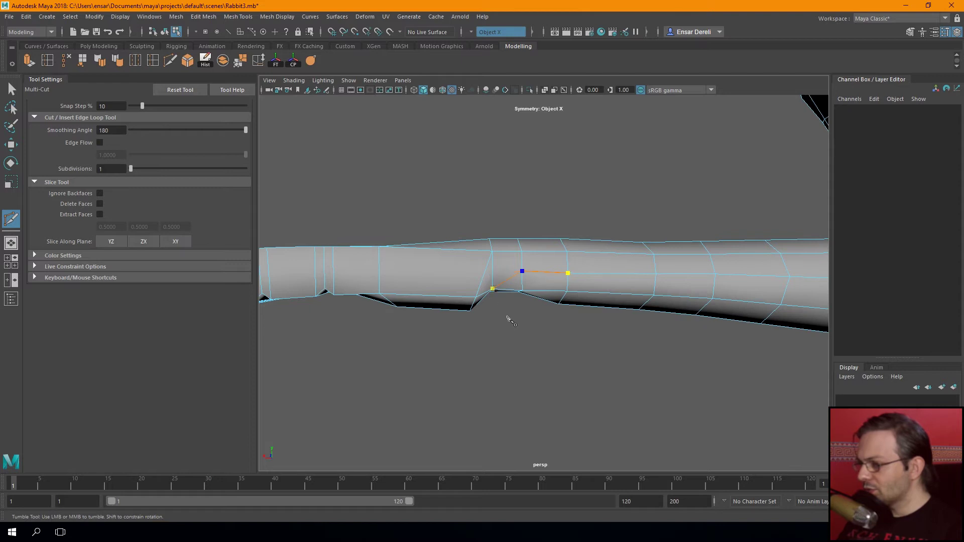
alt+drag(492, 278, 440, 270)
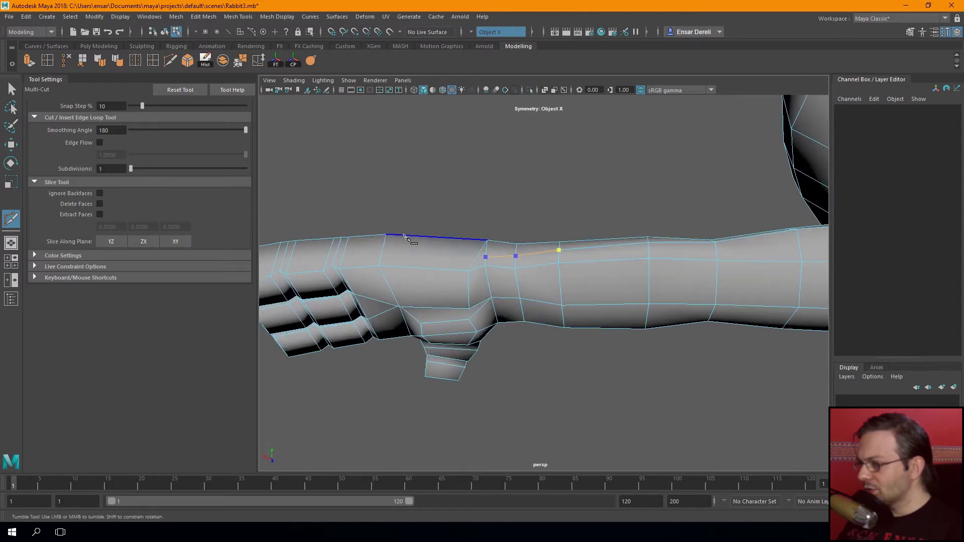
mouse_move(533, 298)
alt+mouse_down()
mouse_move(482, 327)
mouse_move(502, 376)
mouse_move(580, 392)
mouse_move(598, 372)
mouse_move(482, 348)
mouse_move(457, 270)
mouse_move(497, 311)
alt+mouse_up()
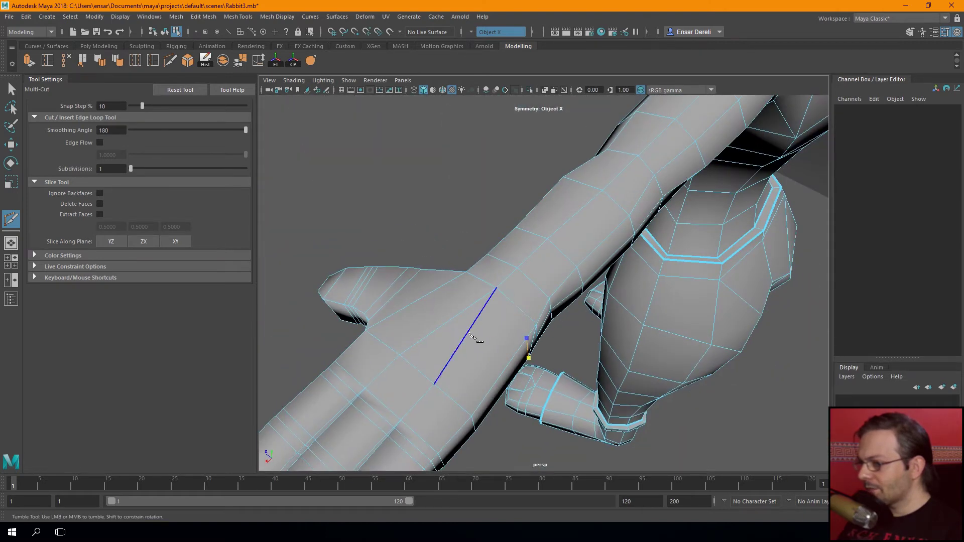
Commit the wrist edge cut and pull a vertex up to even out the new edge
key(Return)
key(q)
key(F8)
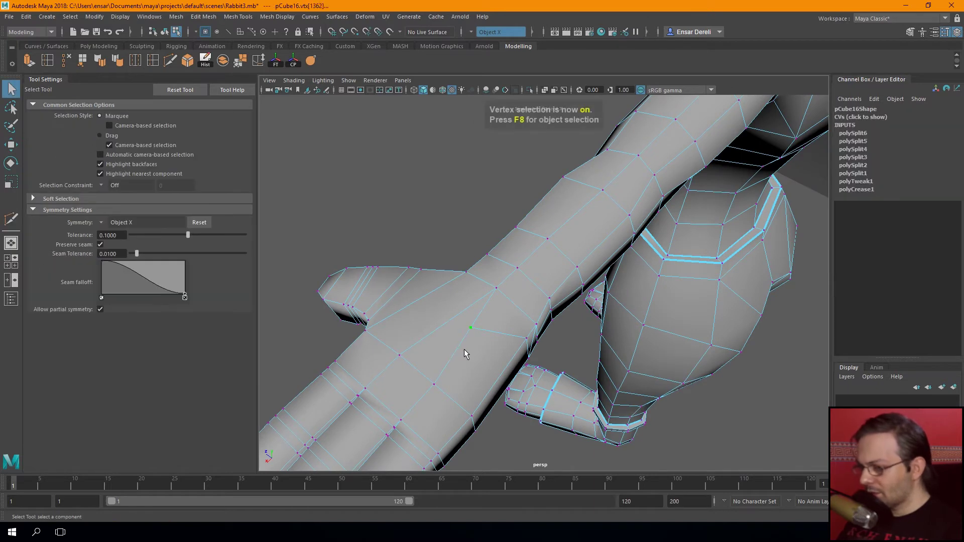
key(w)
drag(464, 348, 466, 326)
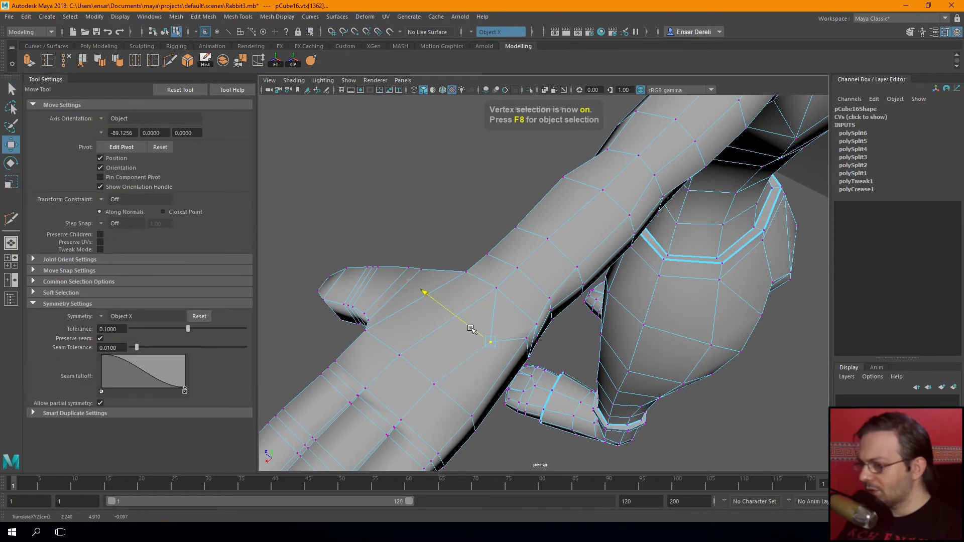
Delete the stray edge from the forearm
mouse_move(483, 357)
alt+mouse_down()
mouse_move(456, 318)
mouse_move(469, 301)
mouse_move(459, 329)
mouse_move(478, 333)
mouse_move(471, 338)
mouse_move(456, 282)
mouse_move(280, 150)
alt+mouse_up()
key(F10)
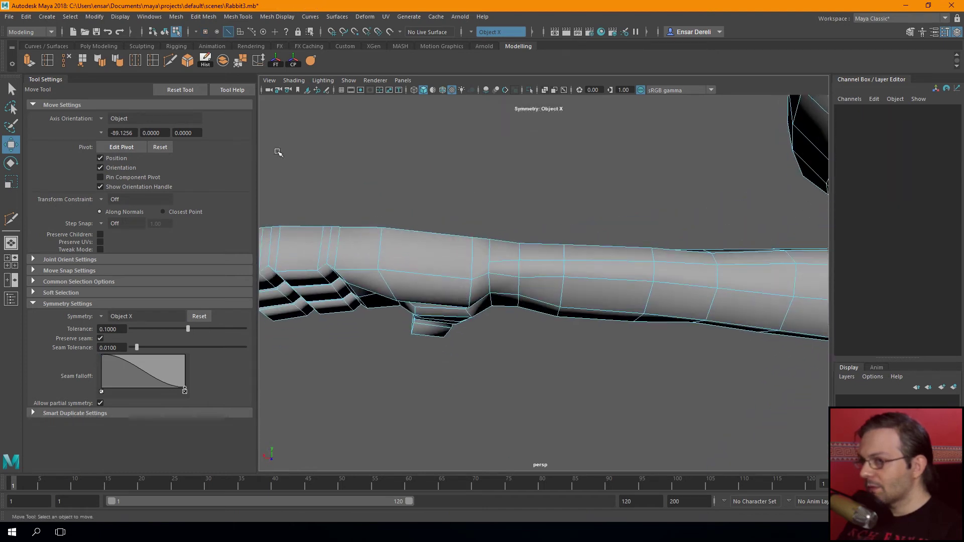
shift+right_drag(441, 286, 441, 271)
alt+drag(441, 286, 451, 290)
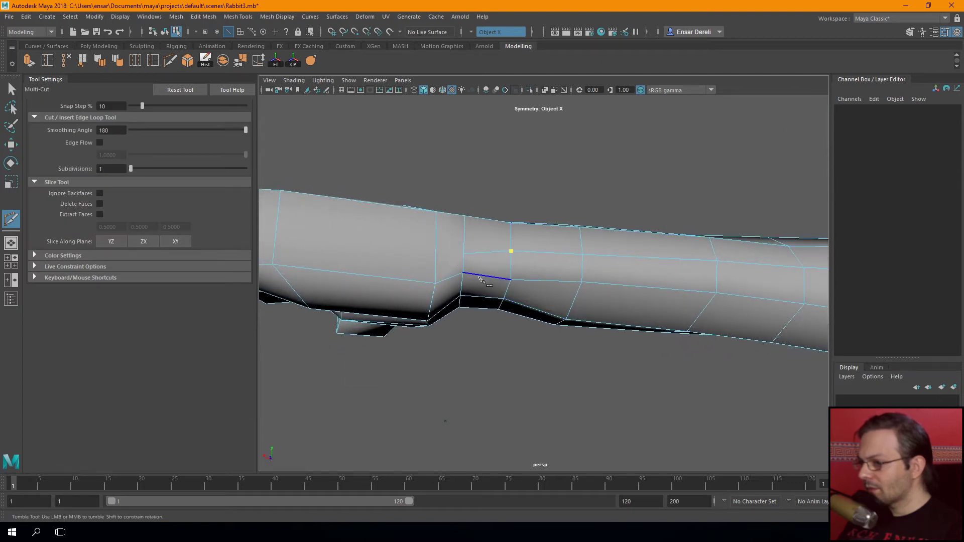
key(q)
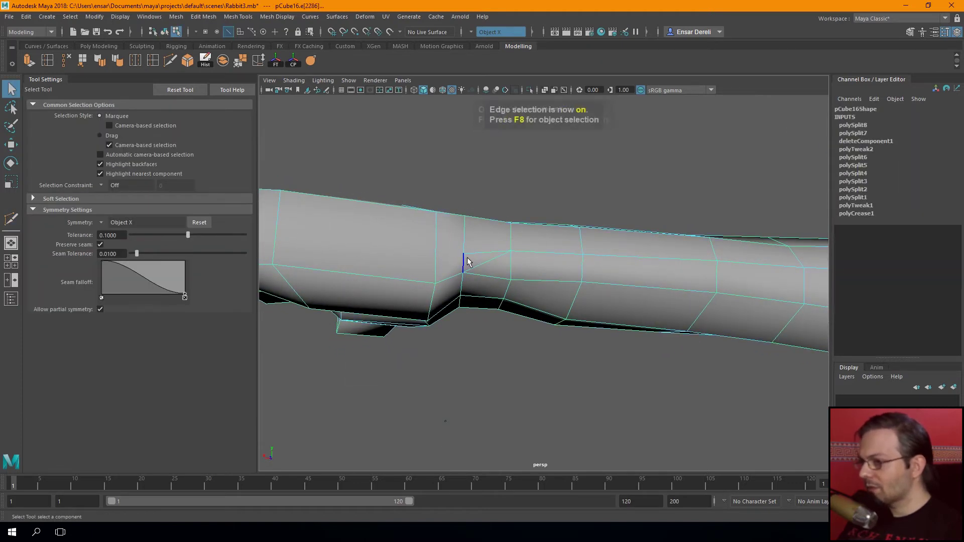
key(ctrl+Delete)
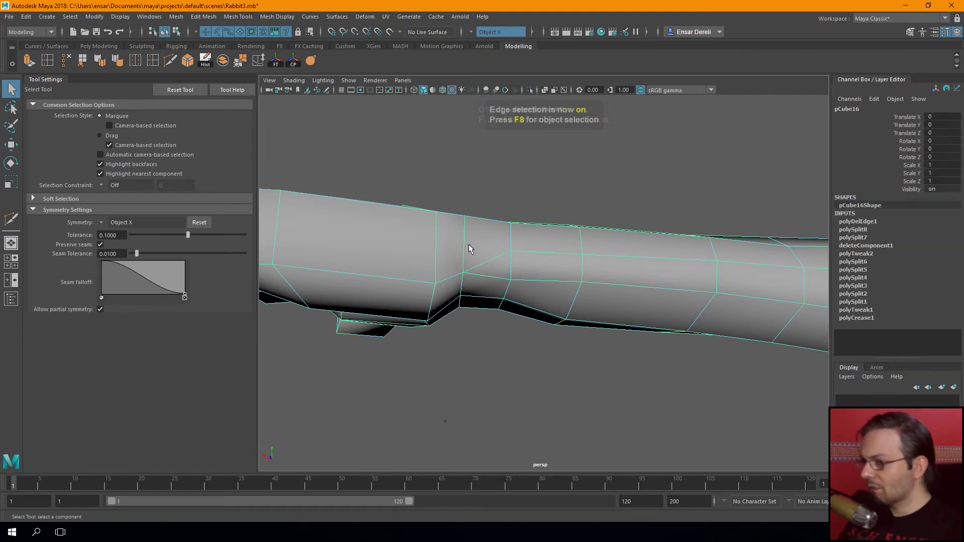
key(F8)
Lift one wrist edge below the hand and slide the neighbouring edge toward the fingers
scroll(496, 177, down, 3)
alt+drag(496, 177, 476, 289)
scroll(421, 302, up, 3)
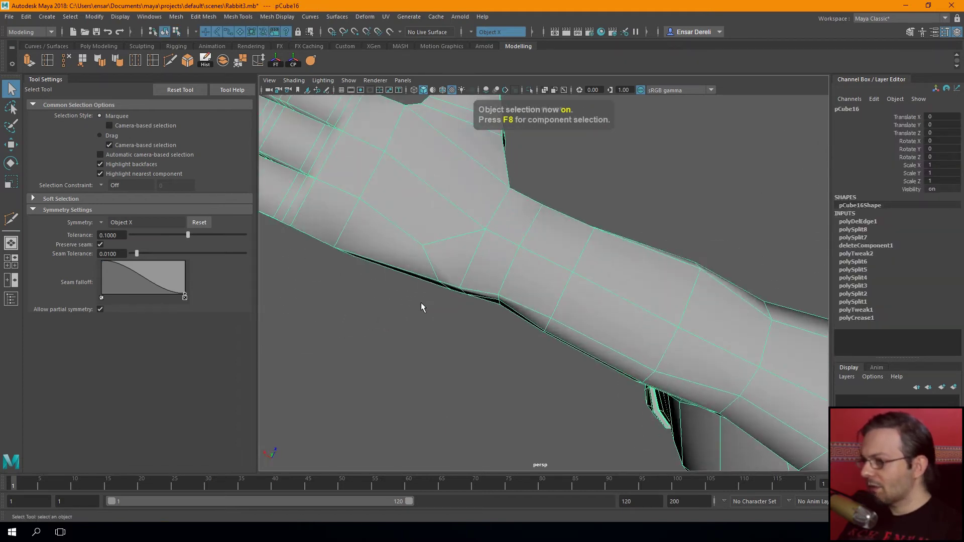
alt+drag(420, 302, 510, 338)
key(F8)
click(544, 336)
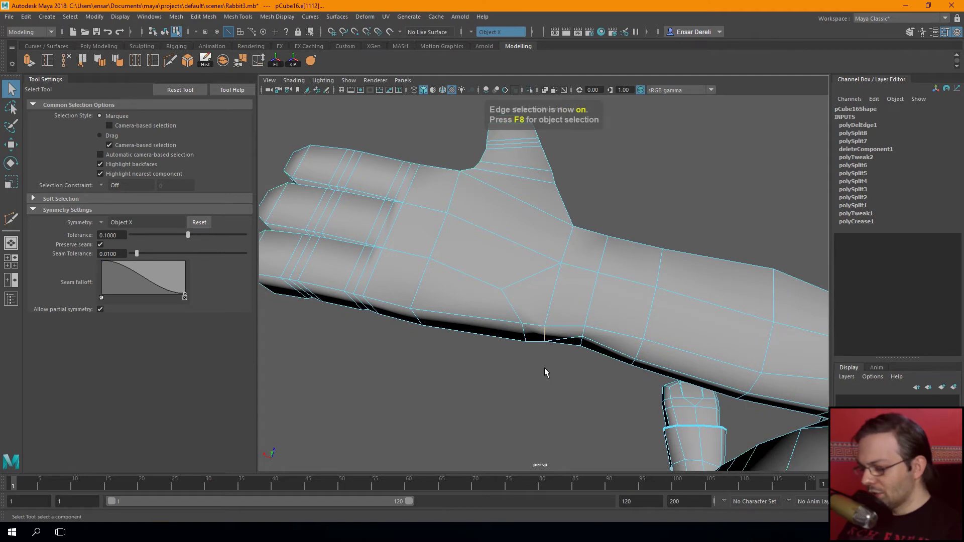
key(w)
drag(554, 297, 552, 284)
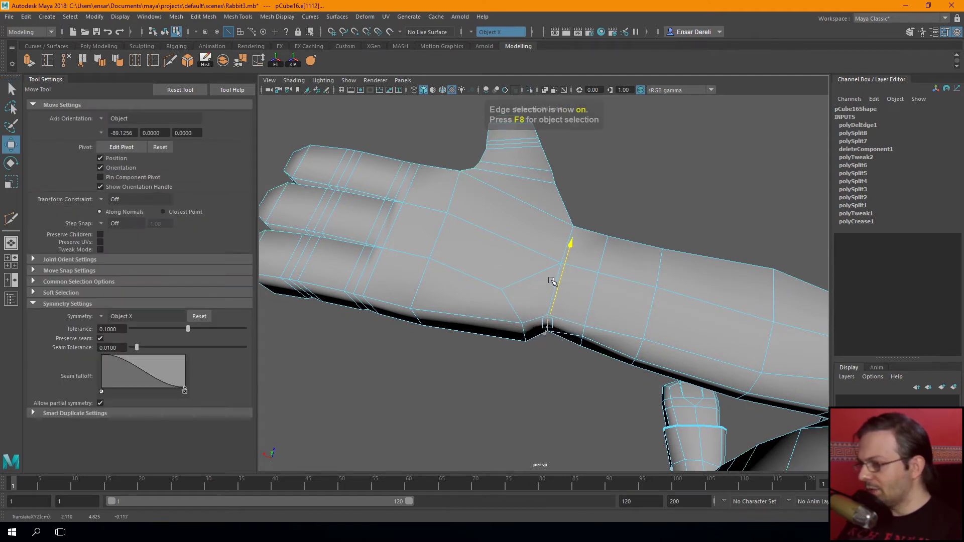
click(523, 337)
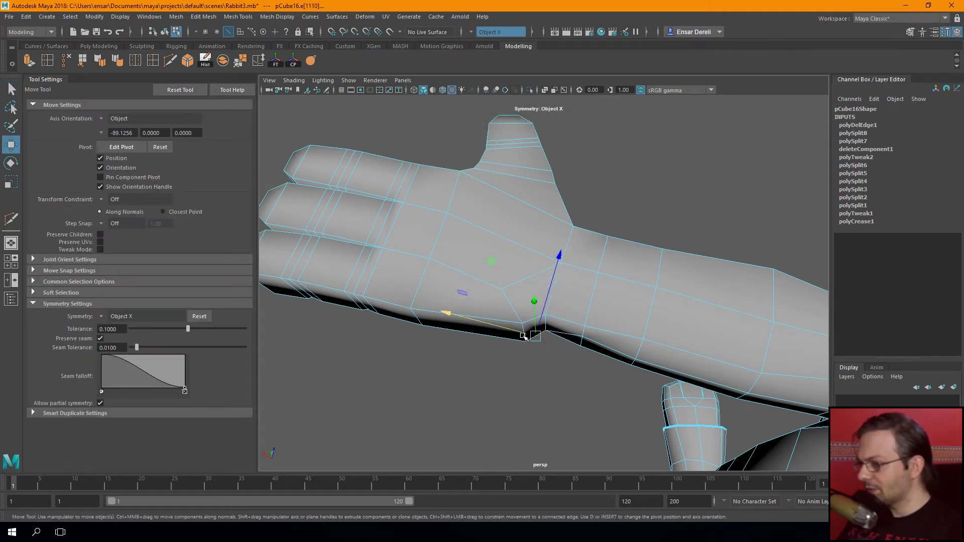
drag(496, 325, 486, 323)
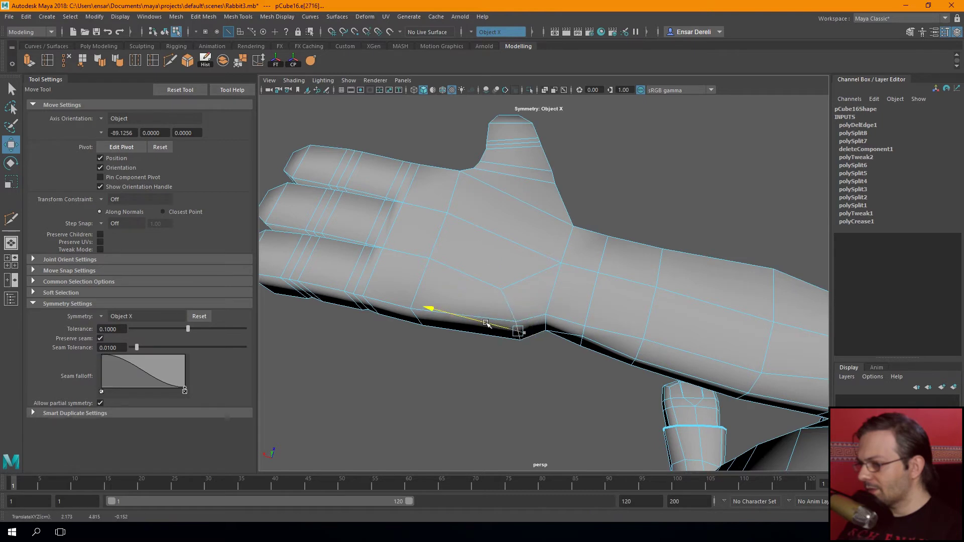
click(438, 388)
mouse_move(438, 388)
alt+mouse_down()
mouse_move(455, 383)
mouse_move(454, 304)
mouse_move(462, 310)
mouse_move(435, 287)
mouse_move(519, 308)
mouse_move(672, 300)
mouse_move(598, 313)
mouse_move(446, 282)
mouse_move(420, 297)
mouse_move(430, 333)
mouse_move(385, 387)
mouse_move(372, 424)
mouse_move(251, 366)
mouse_move(229, 341)
alt+mouse_up()
On the low-poly cage, push wrist vertices inward and sideways to shape the wrist
click(527, 296)
mouse_move(517, 363)
alt+mouse_down()
mouse_move(562, 340)
mouse_move(375, 342)
mouse_move(355, 377)
mouse_move(327, 379)
mouse_move(294, 340)
mouse_move(531, 258)
mouse_move(446, 286)
mouse_move(489, 288)
alt+mouse_up()
click(531, 258)
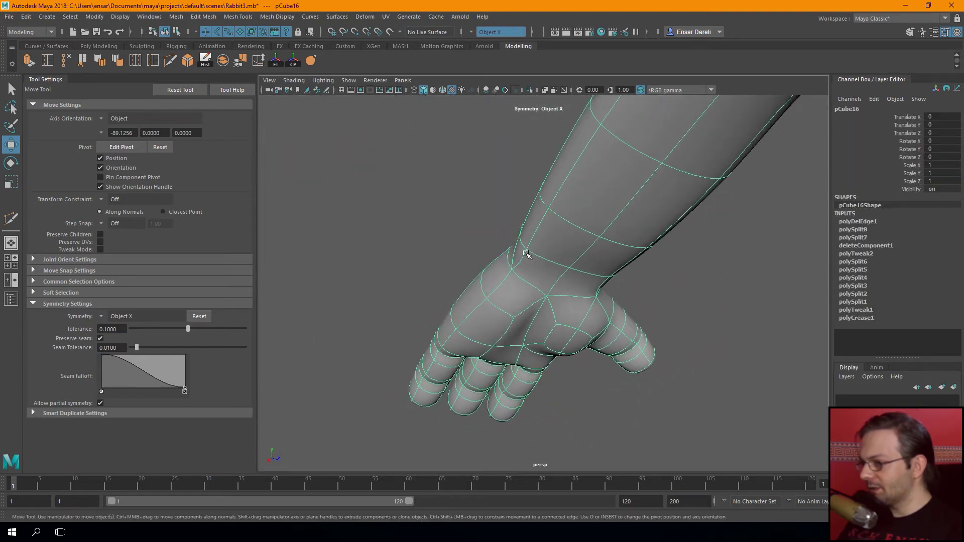
key(F9)
click(517, 251)
key(1)
mouse_move(550, 273)
mouse_down()
mouse_move(553, 261)
mouse_move(590, 255)
mouse_move(614, 237)
mouse_up()
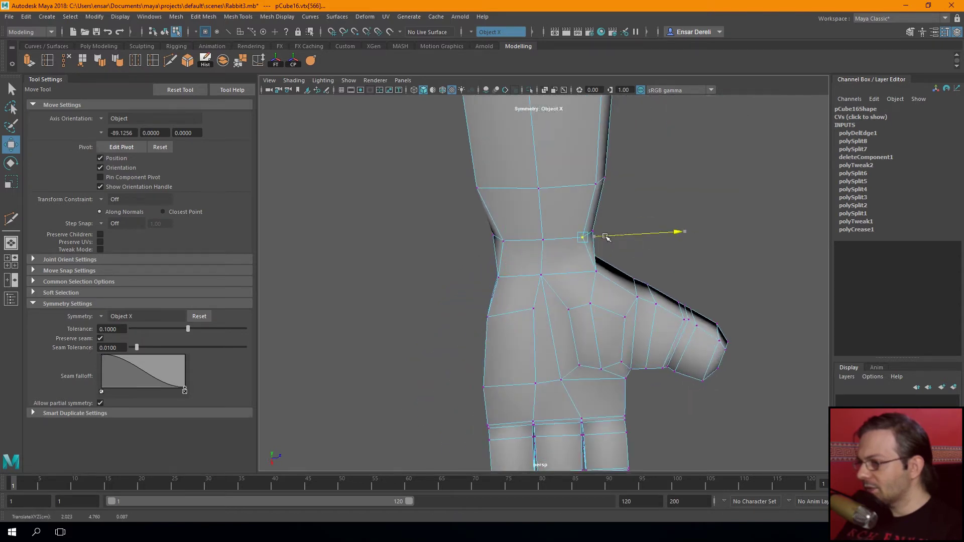
click(591, 272)
drag(597, 271, 605, 270)
click(499, 276)
drag(529, 277, 536, 278)
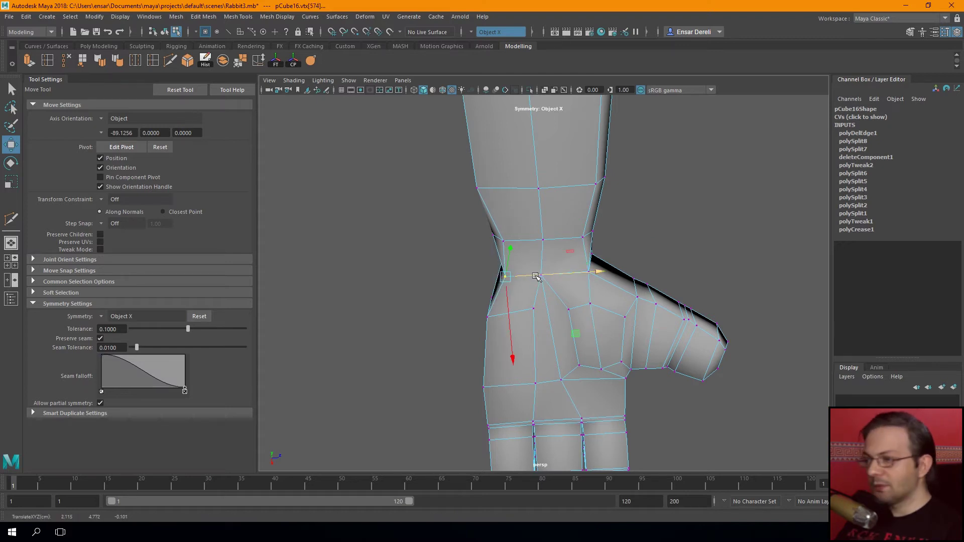
Pull the wrist's edge vertices in to narrow it, then check the smoothed wrist
alt+middle_drag(536, 277, 528, 350)
mouse_move(525, 266)
alt+mouse_down()
mouse_move(502, 263)
mouse_move(523, 261)
alt+mouse_up()
click(477, 257)
click(593, 269)
mouse_move(597, 274)
alt+mouse_down()
mouse_move(651, 293)
mouse_move(710, 347)
mouse_move(641, 376)
mouse_move(523, 271)
alt+mouse_up()
click(505, 236)
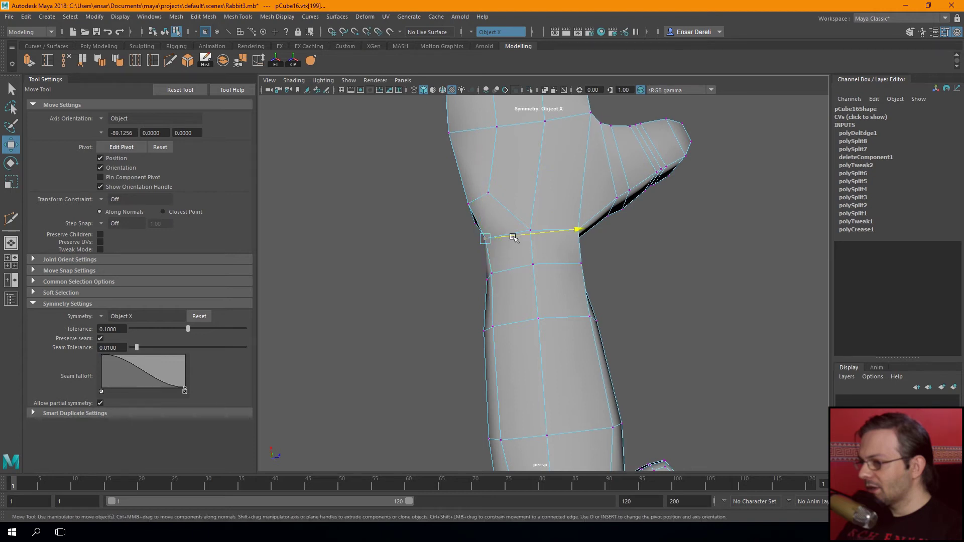
mouse_move(518, 238)
alt+mouse_down()
mouse_move(570, 253)
mouse_move(609, 238)
alt+mouse_up()
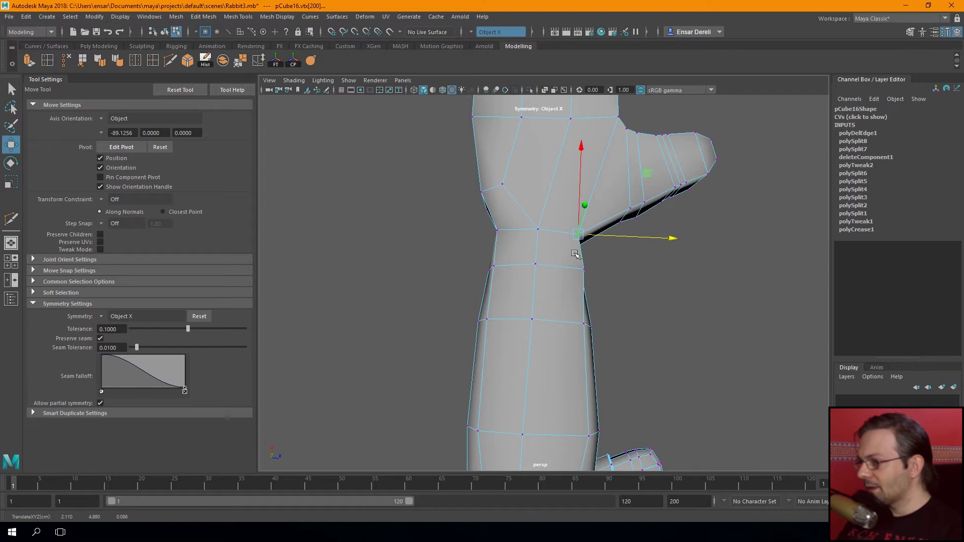
mouse_move(621, 271)
mouse_down()
mouse_move(612, 271)
mouse_move(618, 287)
mouse_move(590, 232)
mouse_up()
scroll(618, 287, down, 3)
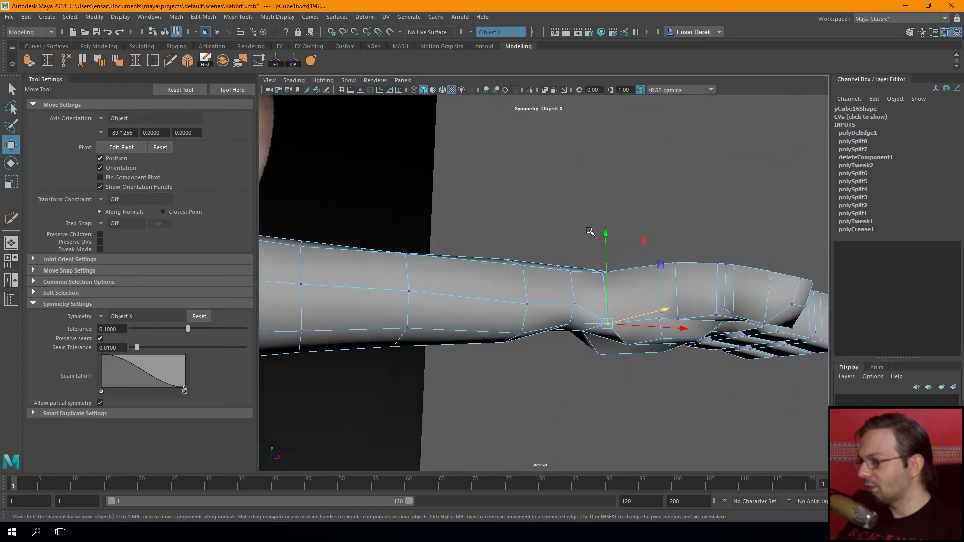
mouse_move(608, 276)
alt+mouse_down()
mouse_move(605, 227)
mouse_move(585, 306)
mouse_move(558, 298)
mouse_move(523, 211)
mouse_move(556, 293)
alt+mouse_up()
key(F8)
click(508, 181)
click(540, 301)
key(3)
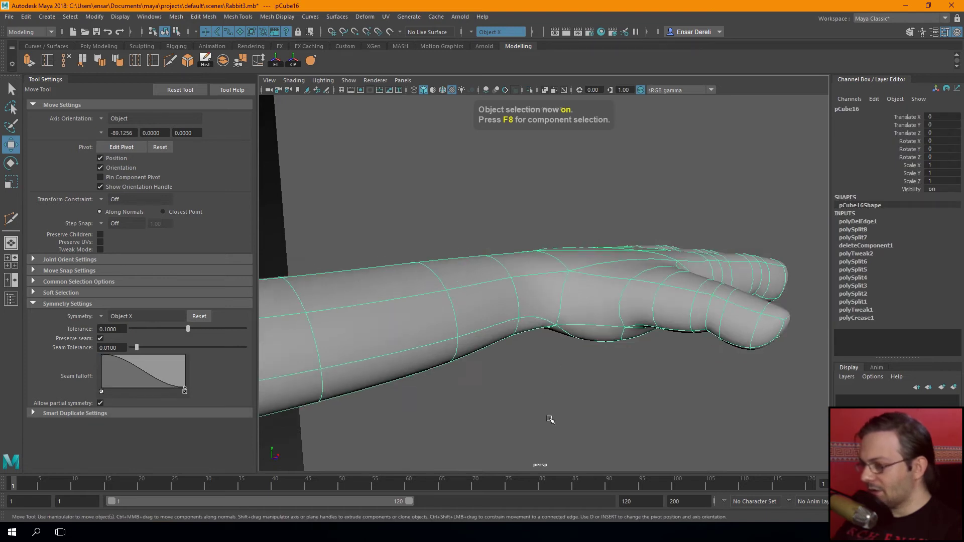
click(527, 401)
alt+drag(527, 401, 487, 355)
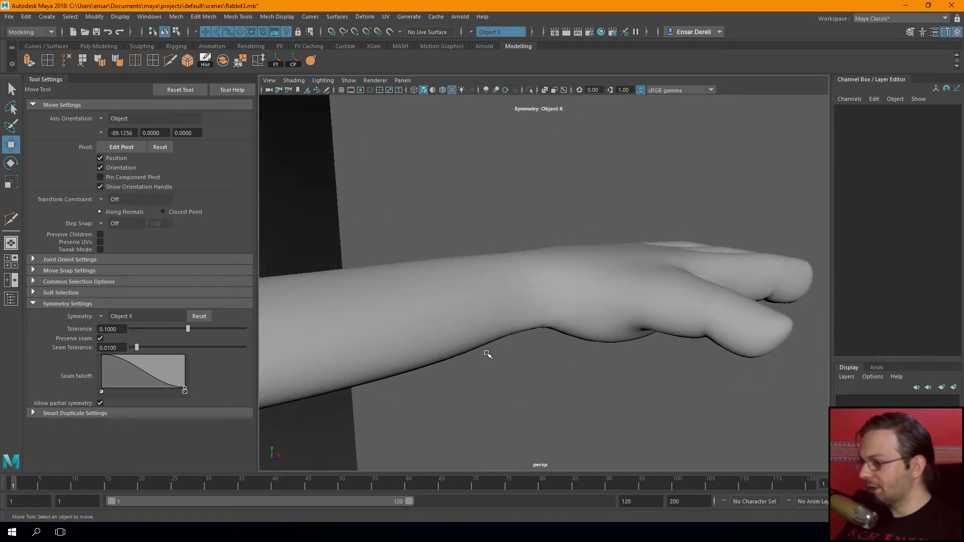
drag(611, 348, 612, 348)
click(532, 359)
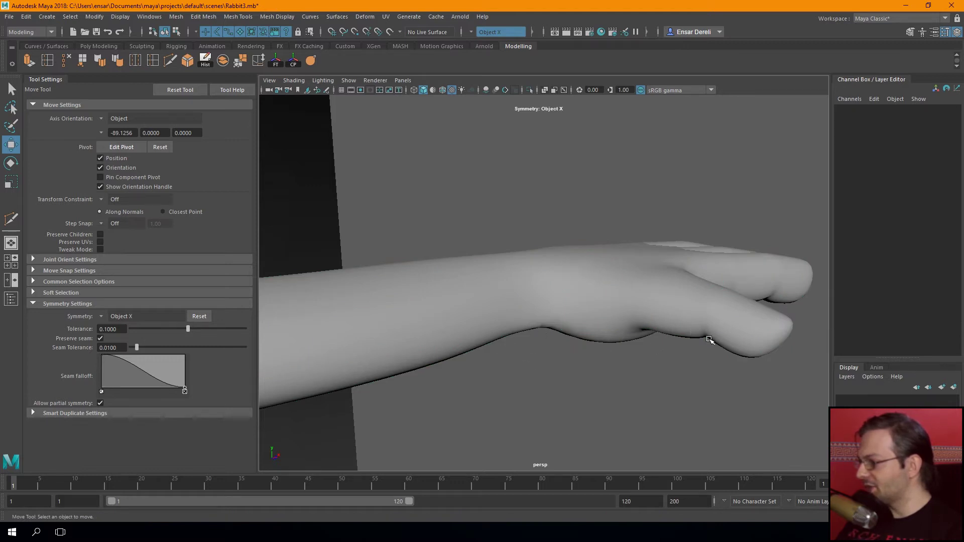
mouse_move(671, 352)
alt+mouse_down()
mouse_move(758, 319)
mouse_move(570, 301)
mouse_move(510, 280)
mouse_move(429, 287)
mouse_move(388, 307)
mouse_move(458, 301)
mouse_move(571, 315)
mouse_move(409, 286)
mouse_move(378, 307)
alt+mouse_up()
mouse_move(378, 308)
alt+right_down()
mouse_move(526, 347)
mouse_move(505, 334)
alt+right_up()
mouse_move(504, 334)
alt+mouse_down()
mouse_move(475, 323)
mouse_move(472, 269)
mouse_move(512, 280)
mouse_move(462, 280)
mouse_move(430, 232)
alt+mouse_up()
click(465, 287)
key(1)
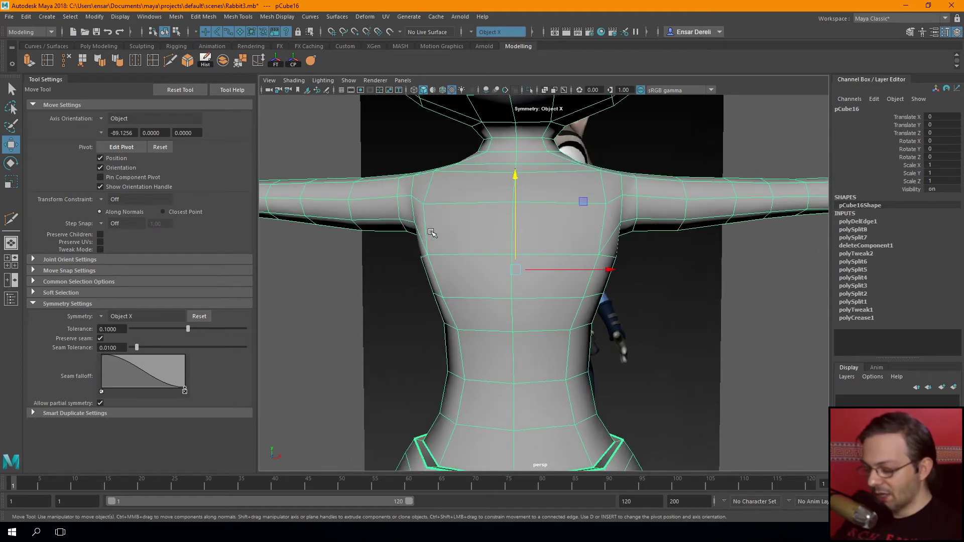
mouse_move(438, 234)
alt+mouse_down()
mouse_move(458, 243)
mouse_move(424, 256)
mouse_move(419, 286)
alt+mouse_up()
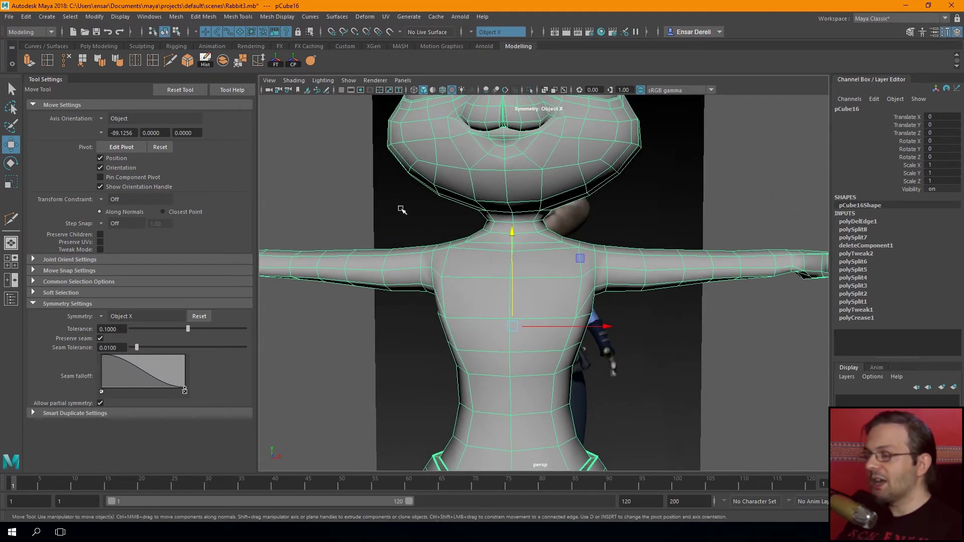
scroll(475, 250, down, 4)
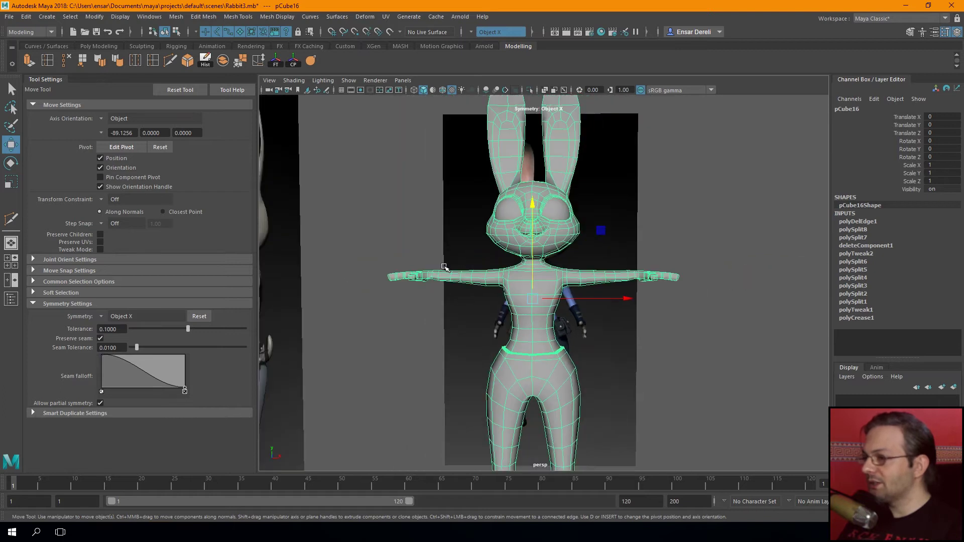
alt+drag(419, 267, 407, 267)
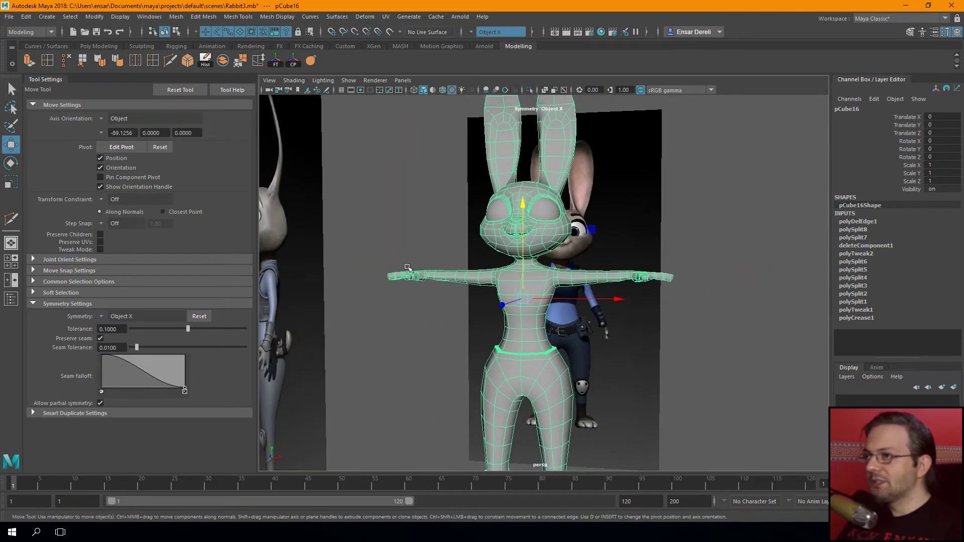
scroll(434, 277, up, 3)
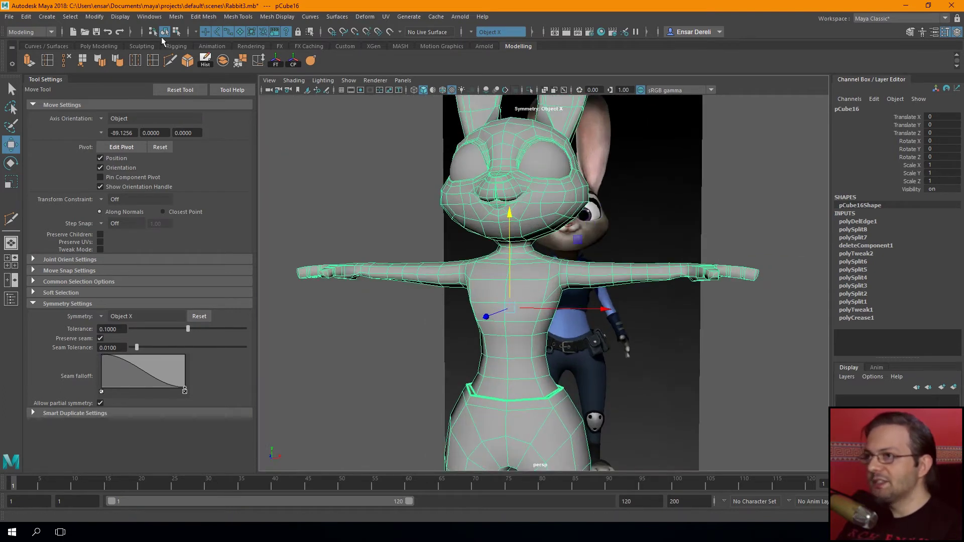
alt+drag(378, 228, 392, 231)
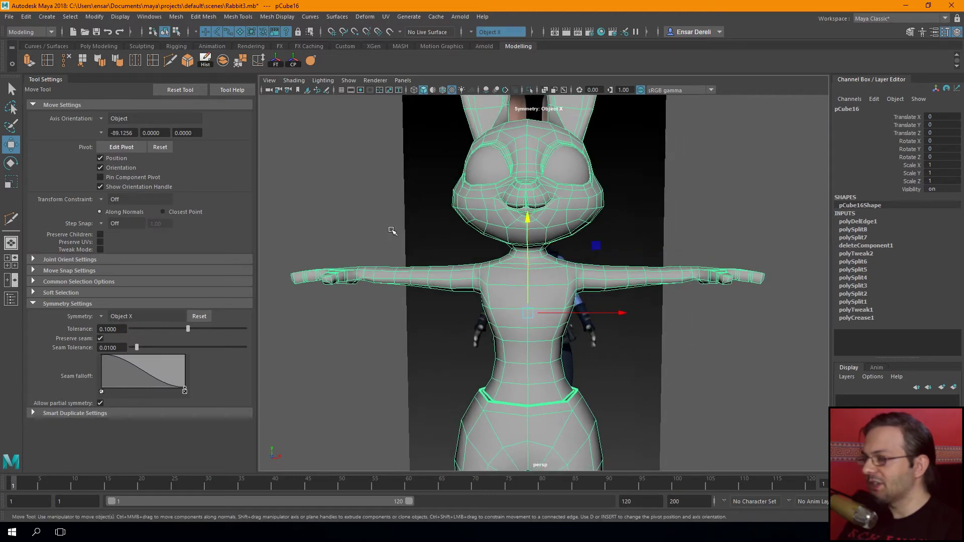
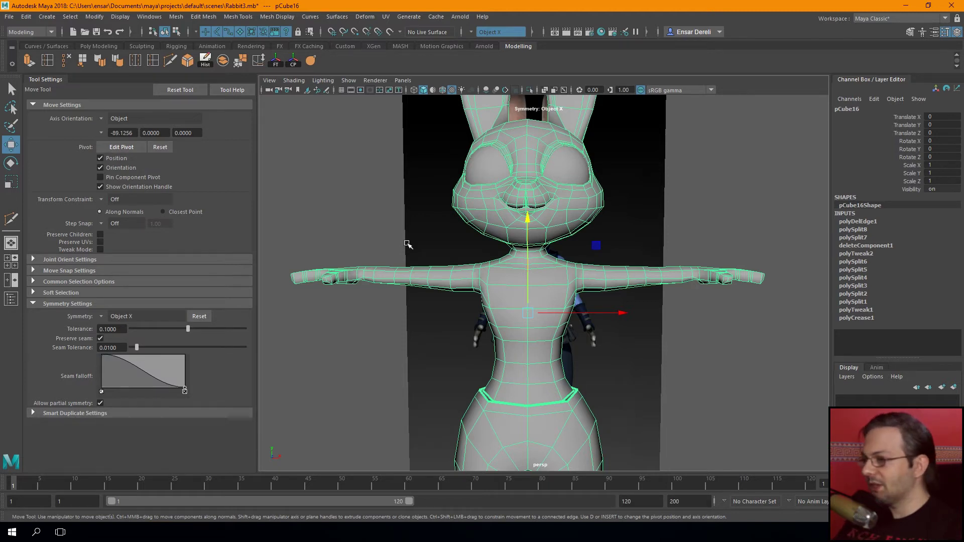
Zoom and pan the perspective view to centre on the rabbit's torso
scroll(383, 315, up, 1)
scroll(379, 310, up, 2)
mouse_move(389, 306)
alt+middle_down()
mouse_move(427, 280)
mouse_move(372, 269)
alt+middle_up()
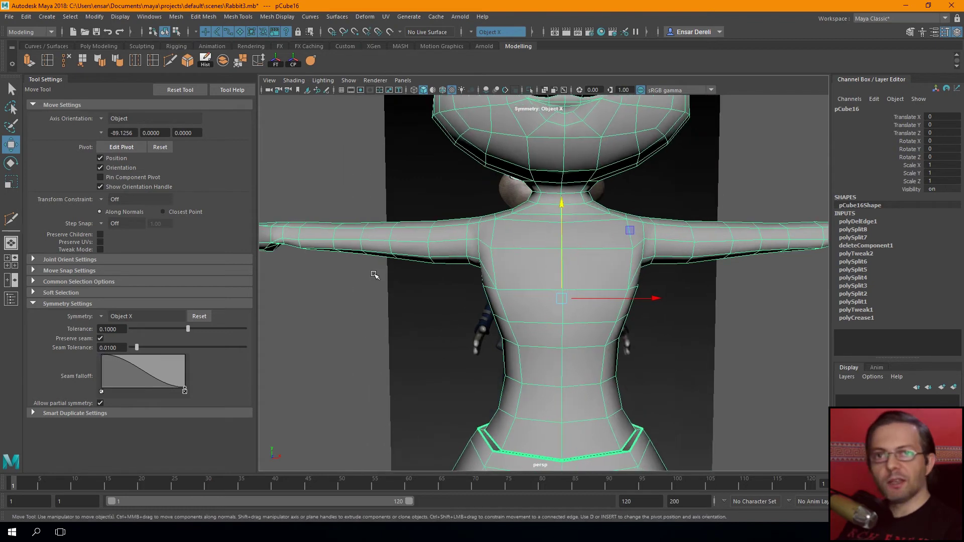
scroll(361, 278, down, 1)
mouse_move(412, 273)
alt+mouse_down()
mouse_move(381, 246)
mouse_move(414, 298)
alt+mouse_up()
alt+middle_drag(414, 297, 401, 334)
Maximize the front view with the reference image behind the torso wireframe
key(space)
key(space)
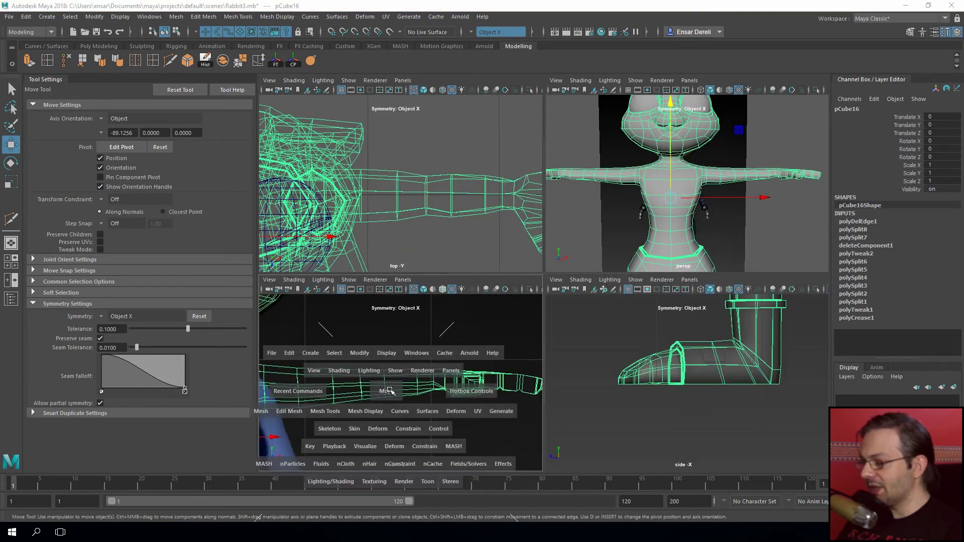
key(space)
scroll(502, 251, up, 3)
alt+middle_drag(502, 201, 602, 193)
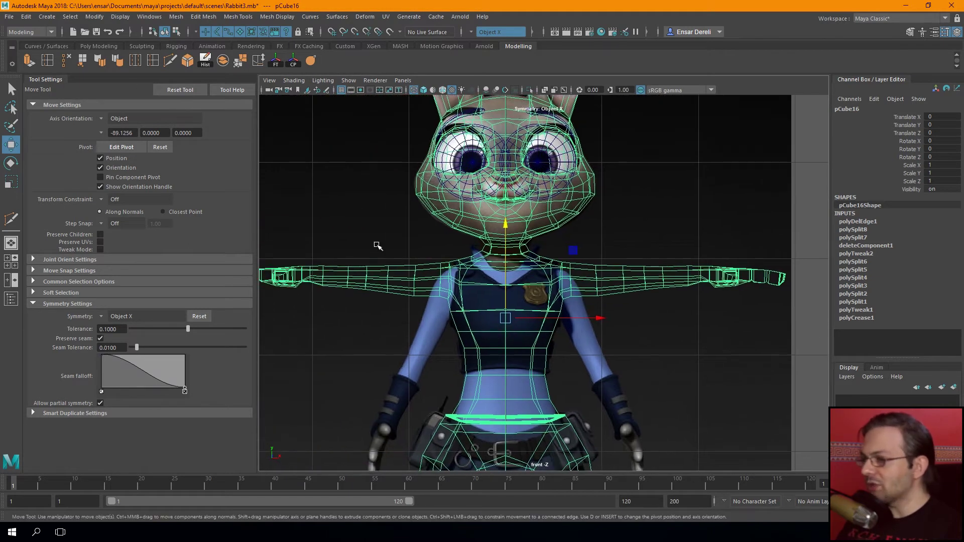
scroll(378, 246, up, 2)
scroll(452, 281, up, 2)
scroll(502, 301, up, 2)
In face mode, select the waist faces and activate the Multi-Cut tool
key(F11)
click(548, 332)
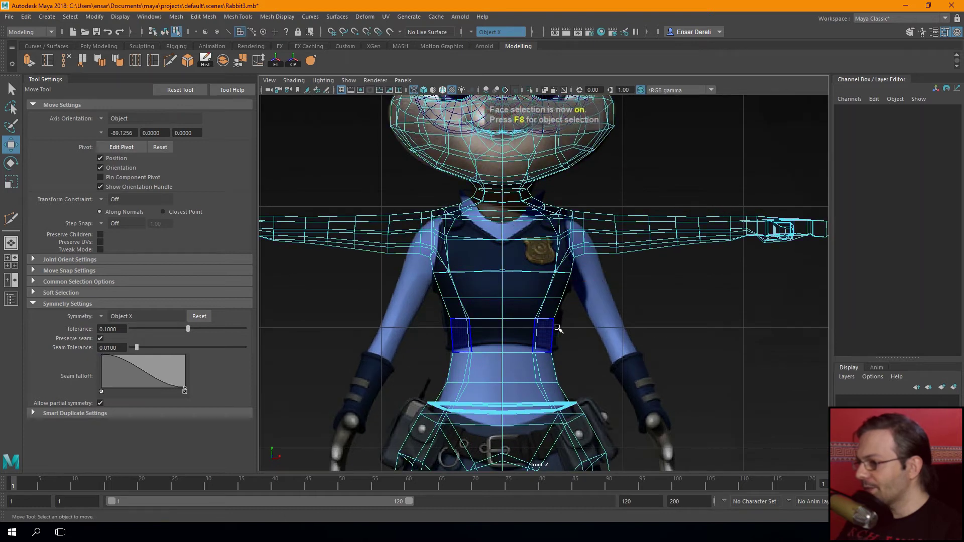
scroll(557, 329, up, 1)
scroll(536, 327, up, 1)
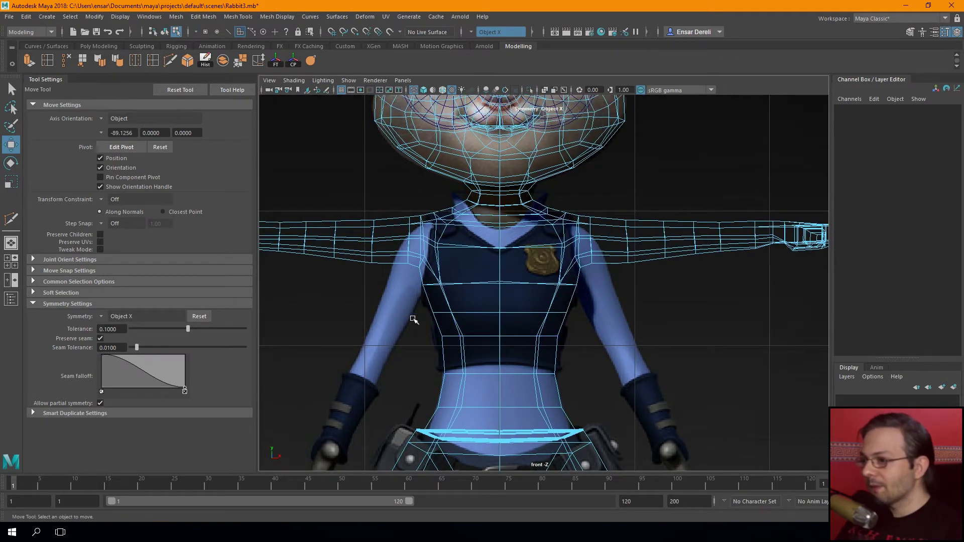
key(ctrl+shift+x)
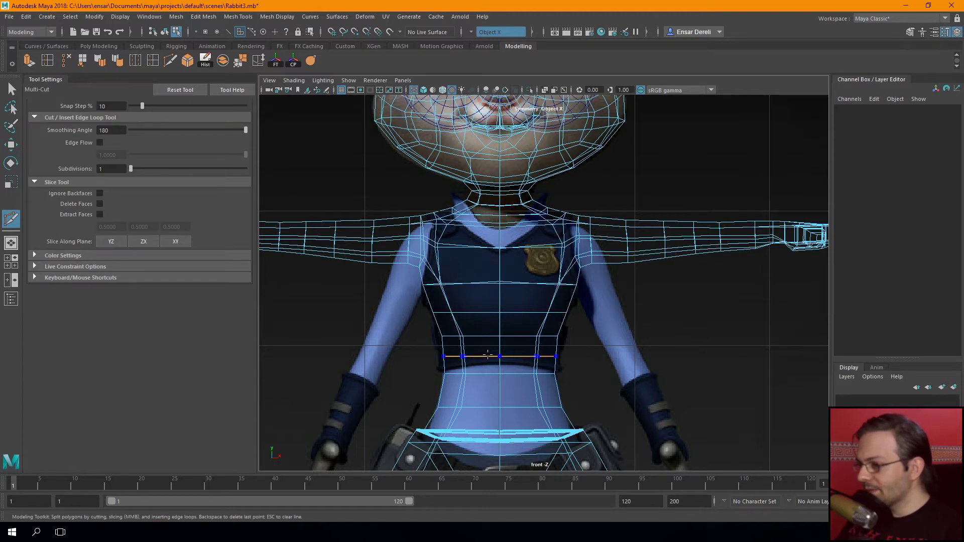
Insert an edge loop across the lower torso and box-select the chest, shoulder and upper-arm faces
ctrl+click(474, 355)
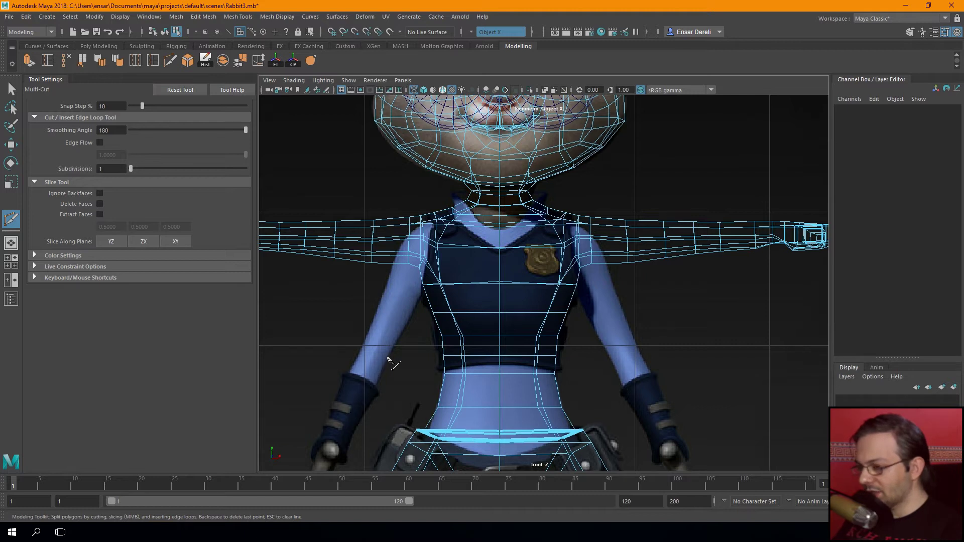
key(q)
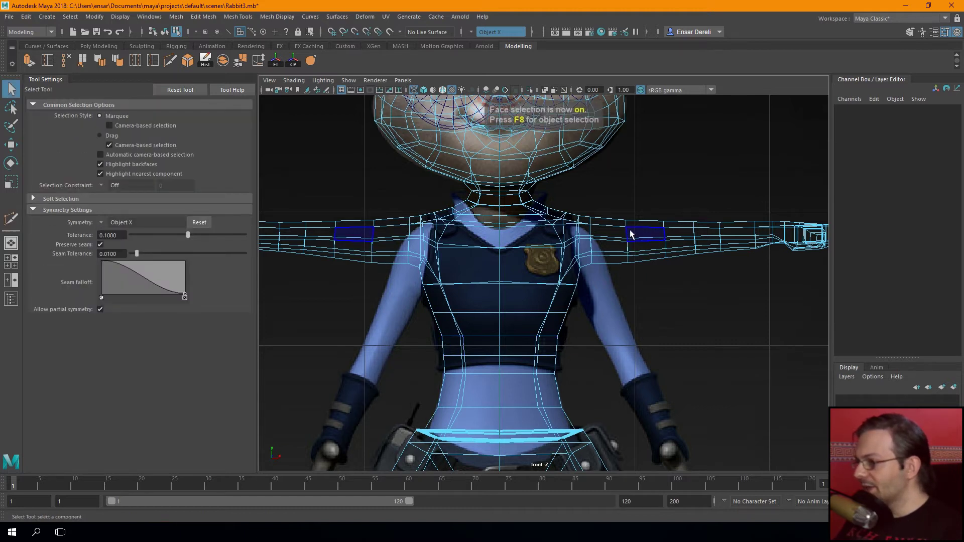
drag(618, 210, 380, 278)
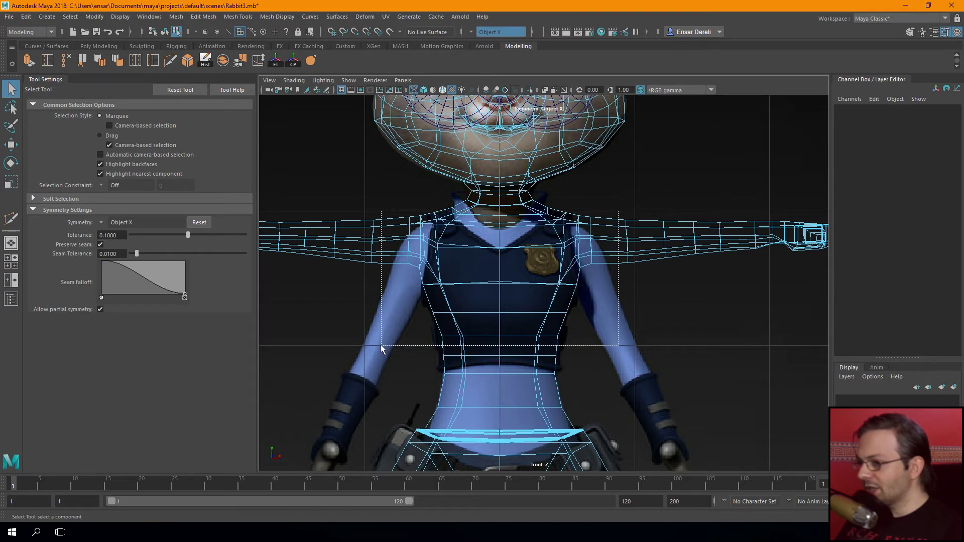
drag(384, 327, 377, 344)
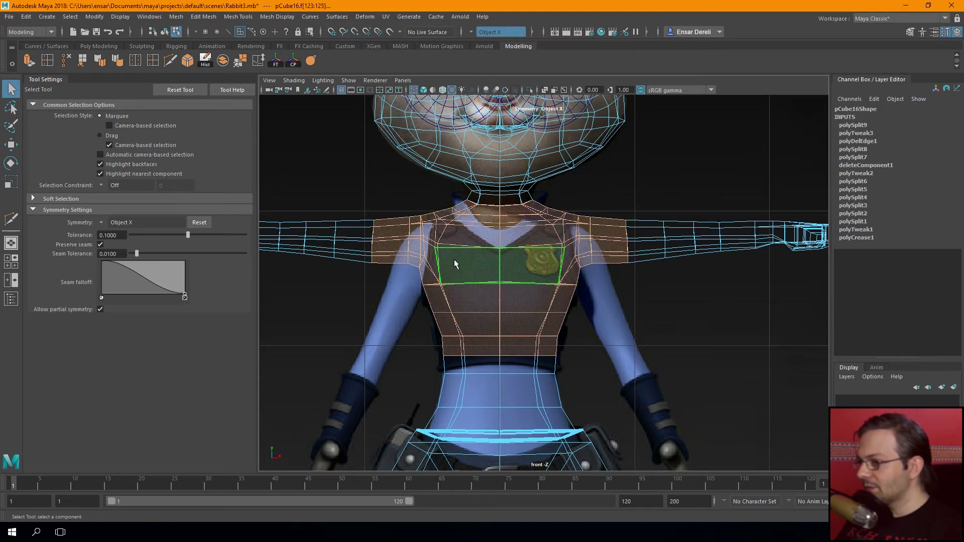
Return to the perspective view and orbit around the rabbit to check the face selection
key(space)
key(space)
mouse_move(578, 232)
alt+mouse_down()
mouse_move(376, 193)
mouse_move(435, 217)
mouse_move(387, 228)
mouse_move(430, 224)
mouse_move(434, 211)
mouse_move(509, 265)
mouse_move(452, 241)
mouse_move(430, 211)
alt+mouse_up()
scroll(440, 245, up, 3)
scroll(440, 243, down, 3)
scroll(486, 258, up, 3)
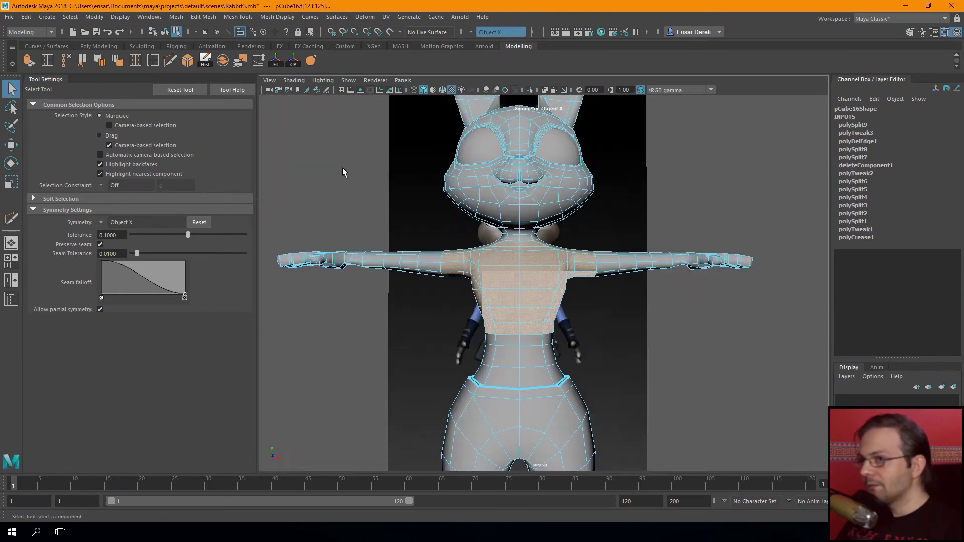
Extrude the selected shirt faces and push them outward along the Z handle
click(28, 61)
mouse_move(405, 317)
alt+mouse_down()
mouse_move(332, 293)
mouse_move(466, 292)
alt+mouse_up()
scroll(427, 291, up, 3)
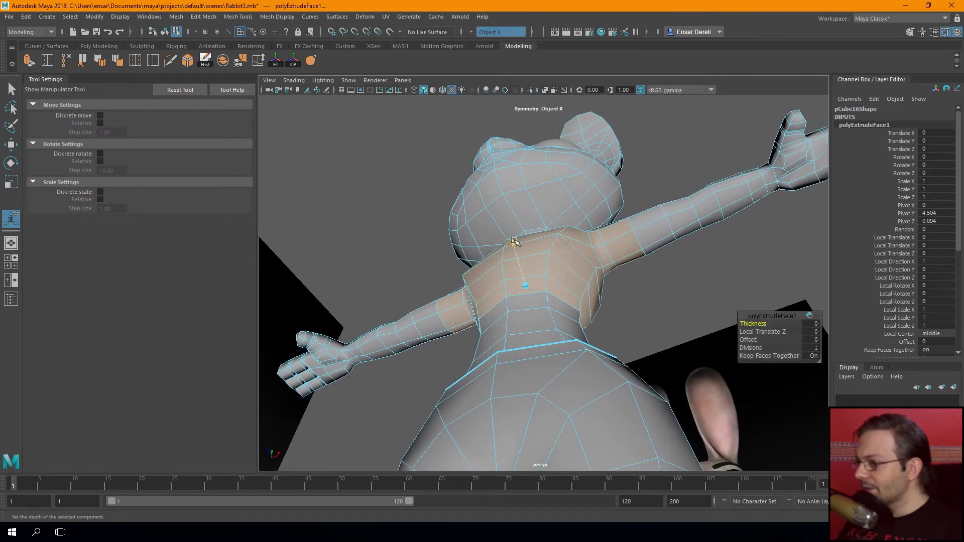
drag(514, 242, 494, 302)
scroll(487, 339, up, 2)
mouse_move(497, 357)
mouse_down()
mouse_move(459, 360)
mouse_move(615, 391)
mouse_move(402, 351)
mouse_move(453, 270)
mouse_move(502, 276)
mouse_move(469, 269)
mouse_move(494, 284)
mouse_move(388, 325)
mouse_up()
scroll(615, 391, down, 4)
scroll(442, 354, up, 3)
scroll(402, 350, up, 2)
Thicken the shirt extrusion slightly to 0.094 and return to object selection
alt+right_drag(388, 325, 408, 333)
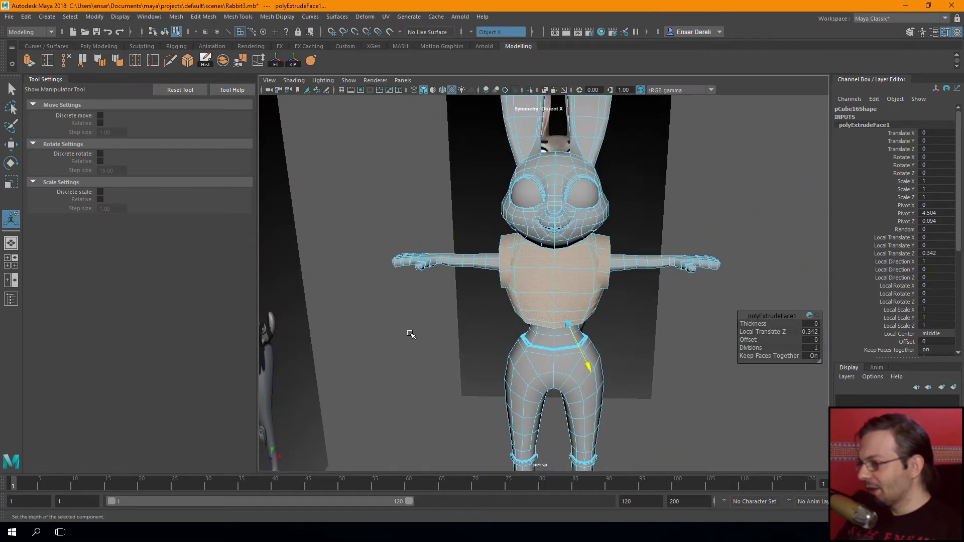
mouse_move(424, 338)
alt+mouse_down()
mouse_move(400, 270)
mouse_move(465, 287)
mouse_move(533, 240)
alt+mouse_up()
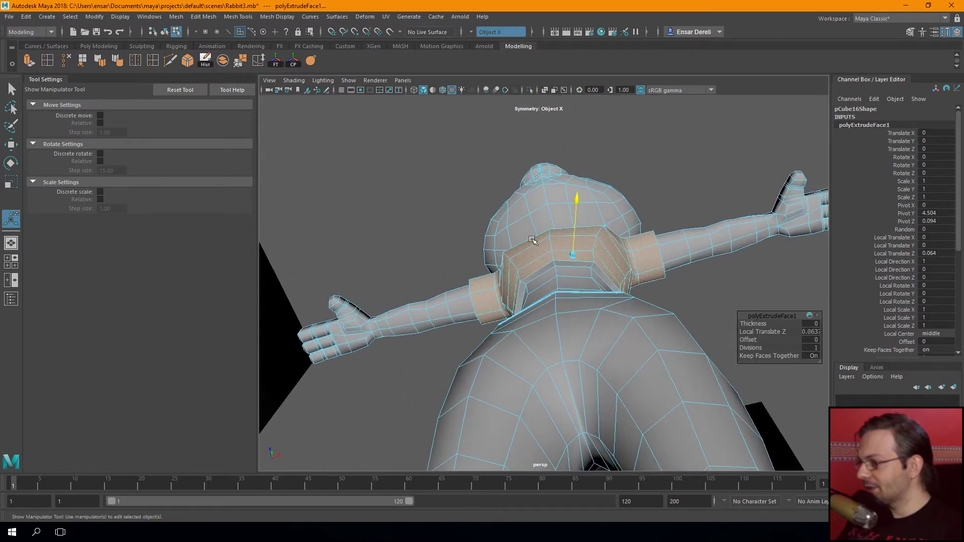
mouse_move(577, 196)
mouse_down()
mouse_move(539, 245)
mouse_move(567, 292)
mouse_up()
mouse_move(490, 278)
alt+mouse_down()
mouse_move(512, 251)
mouse_move(495, 241)
mouse_move(493, 192)
mouse_move(502, 236)
mouse_move(482, 280)
mouse_move(489, 304)
mouse_move(564, 387)
mouse_move(561, 375)
mouse_move(643, 297)
mouse_move(626, 273)
mouse_move(516, 267)
mouse_move(585, 271)
alt+mouse_up()
key(q)
key(F8)
scroll(584, 271, up, 5)
Reselect the extruded faces and drag Local Translate Z to a 0.1 offset
click(584, 271)
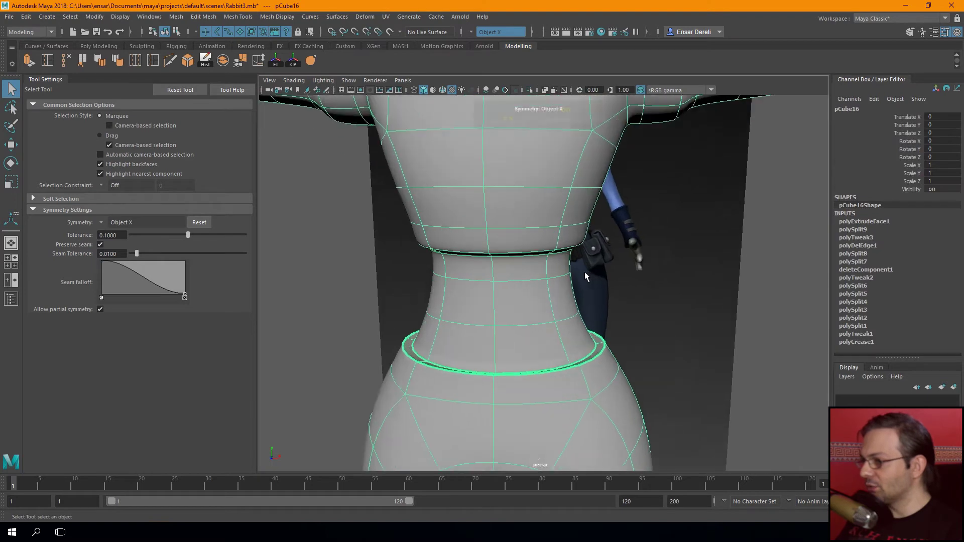
key(F11)
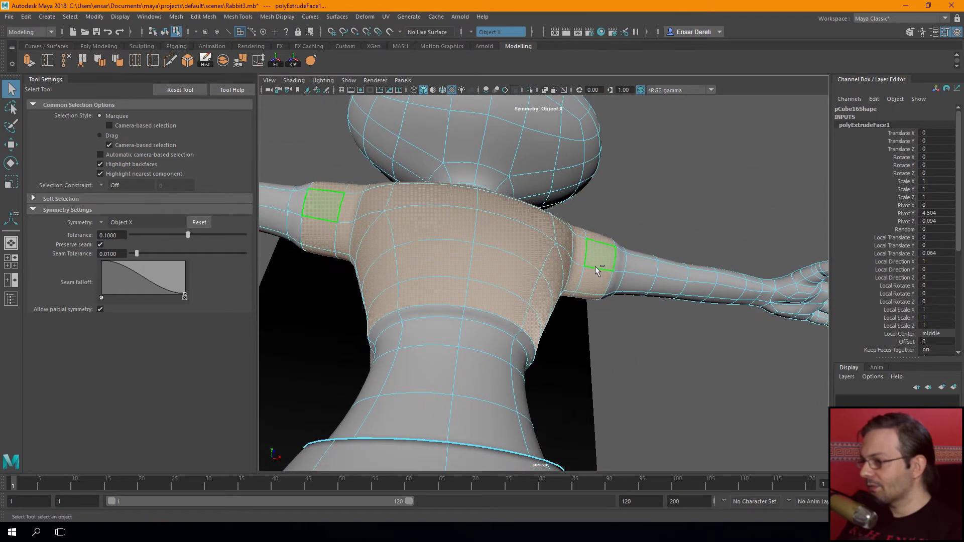
scroll(885, 276, down, 3)
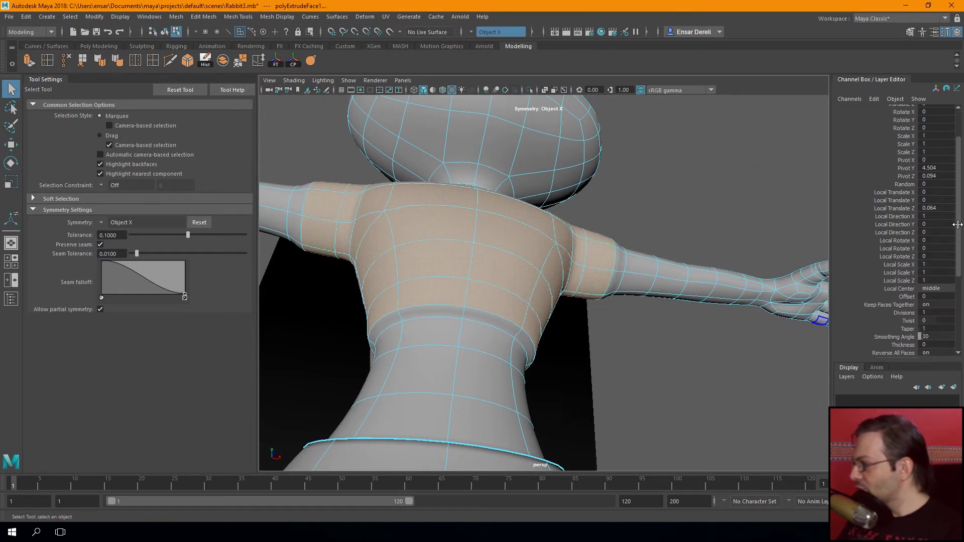
scroll(903, 226, down, 2)
click(904, 191)
mouse_move(836, 199)
middle_down()
mouse_move(766, 193)
mouse_move(885, 208)
middle_up()
scroll(885, 207, up, 3)
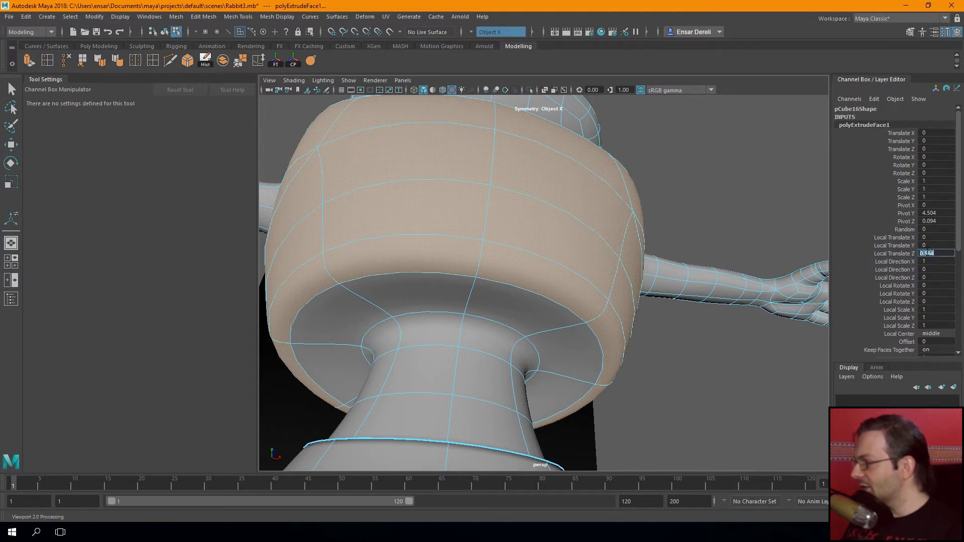
text(0.1)
key(Return)
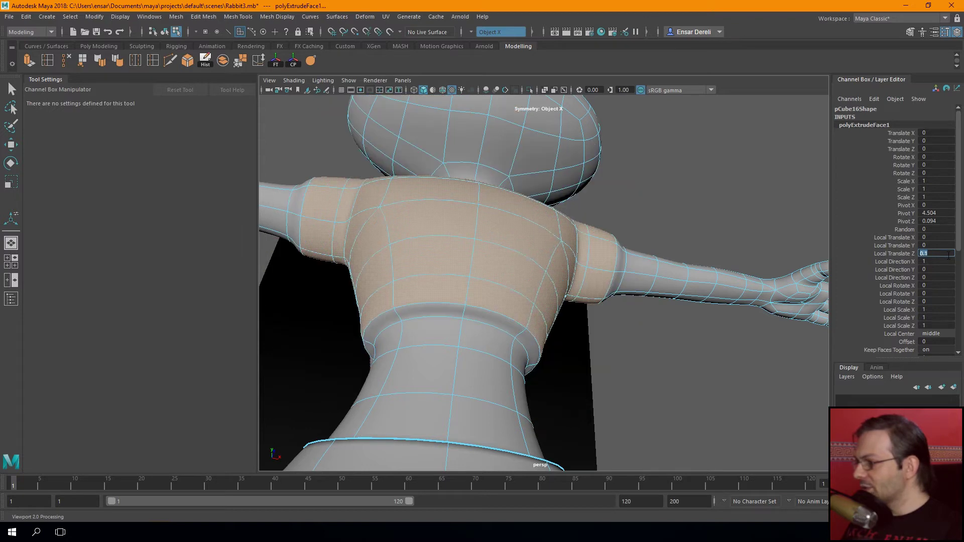
Set the shirt extrusion offset to 0.07
alt+drag(818, 247, 630, 254)
scroll(630, 254, up, 3)
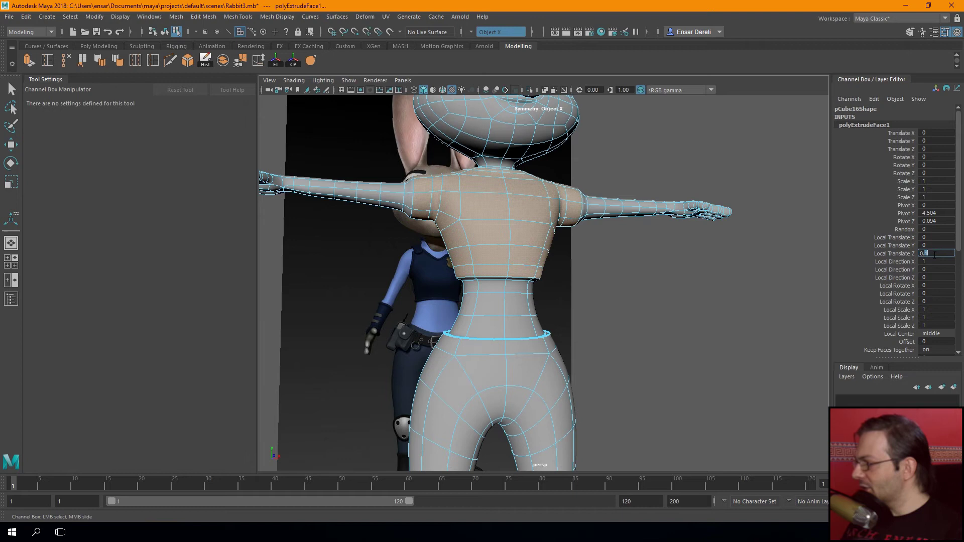
text(0.07)
key(Return)
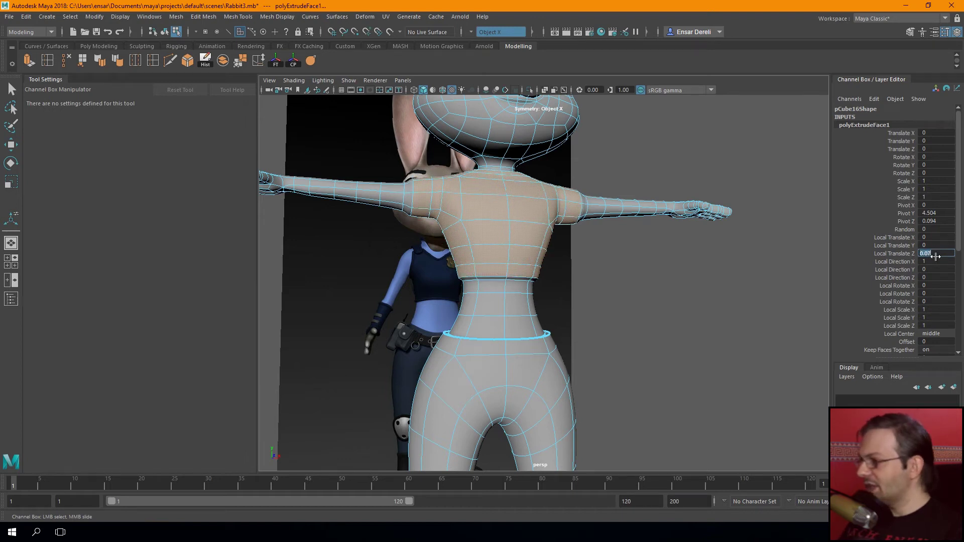
Exit the extrude adjustment, clear the selection and reselect the rabbit body mesh
key(q)
mouse_move(656, 299)
alt+mouse_down()
mouse_move(630, 294)
mouse_move(697, 311)
mouse_move(602, 320)
alt+mouse_up()
scroll(663, 301, up, 3)
key(F8)
click(612, 360)
alt+drag(611, 360, 532, 299)
click(531, 299)
scroll(506, 298, up, 3)
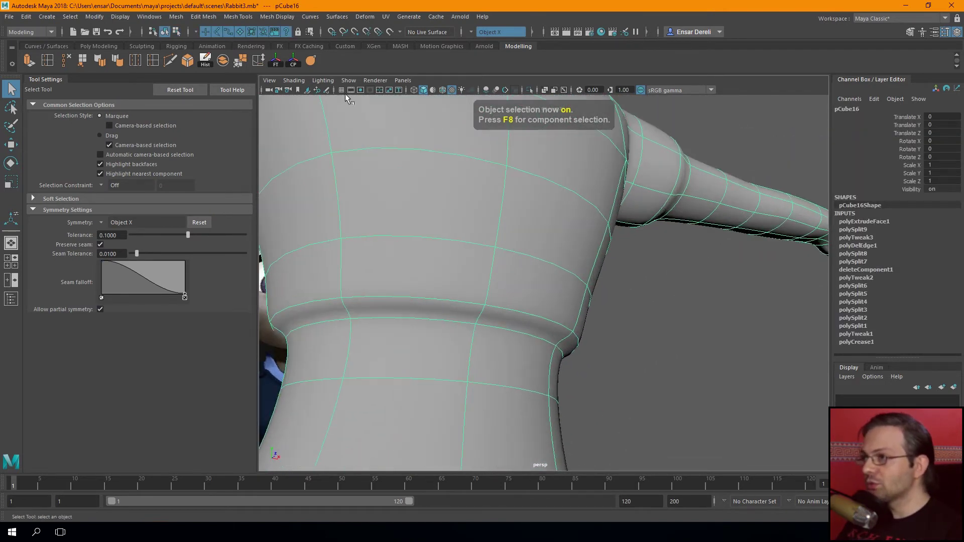
Select the shirt hem and sleeve edge loops and crease them with the Crease Tool
mouse_move(524, 338)
alt+mouse_down()
mouse_move(525, 282)
mouse_move(466, 301)
alt+mouse_up()
key(F10)
double_click(492, 282)
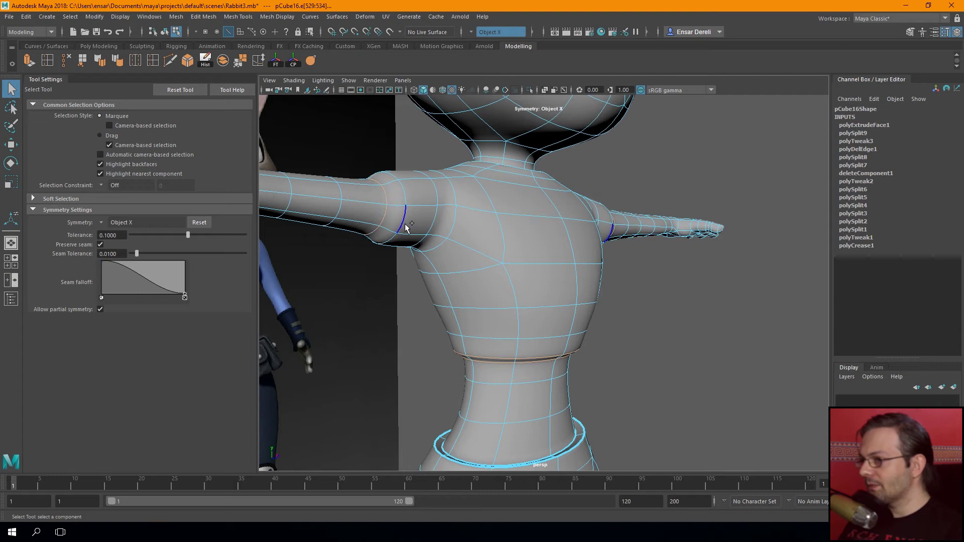
click(310, 61)
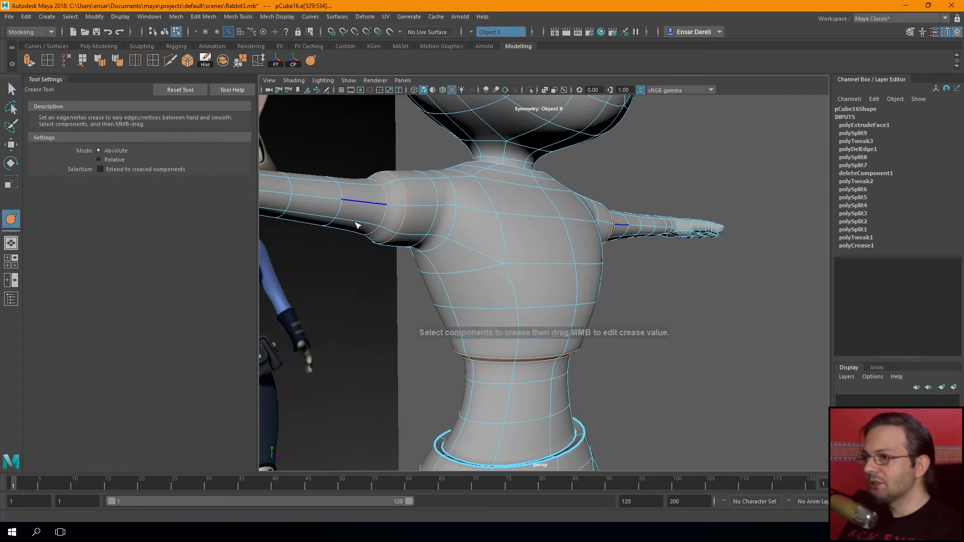
middle_drag(329, 285, 492, 303)
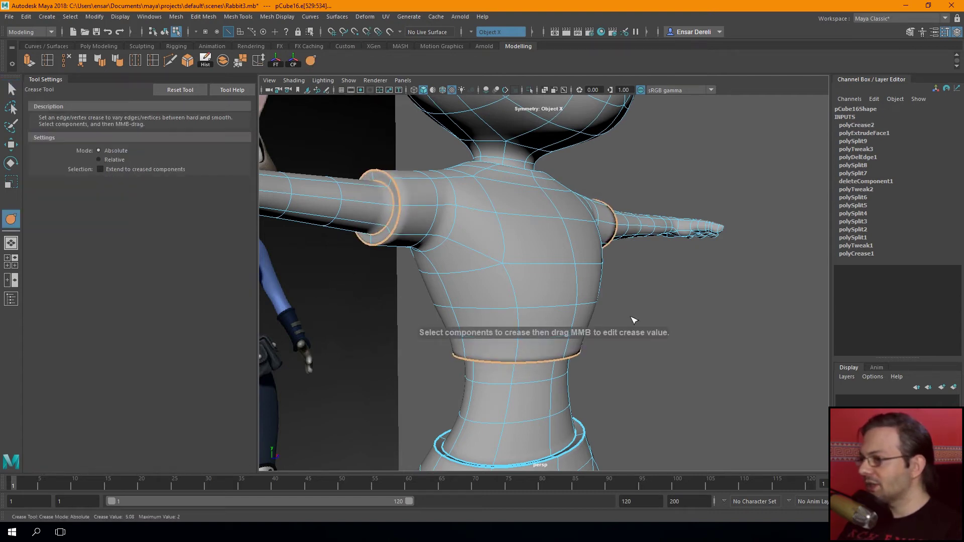
Clear the selection and orbit in to inspect the creased shoulder and sleeve
key(q)
key(F8)
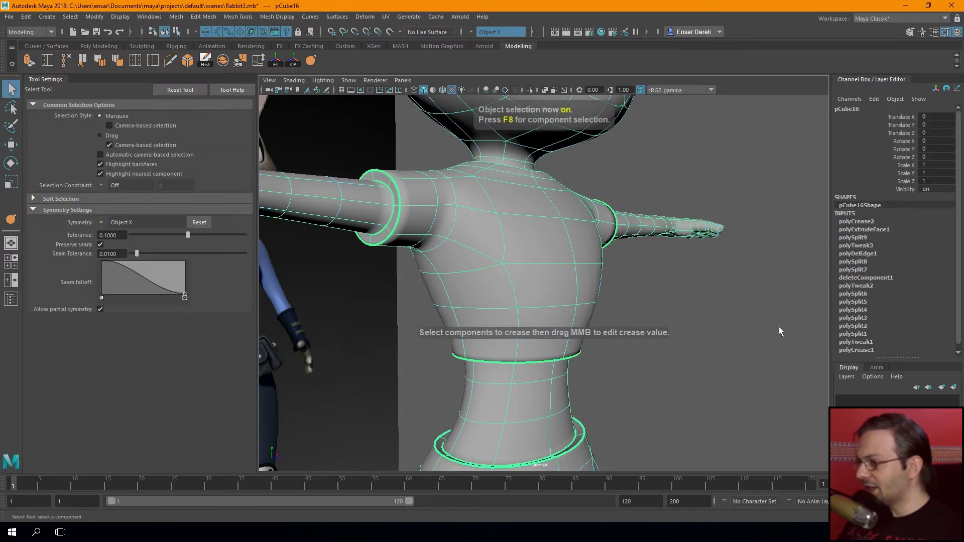
click(779, 326)
alt+drag(387, 221, 369, 225)
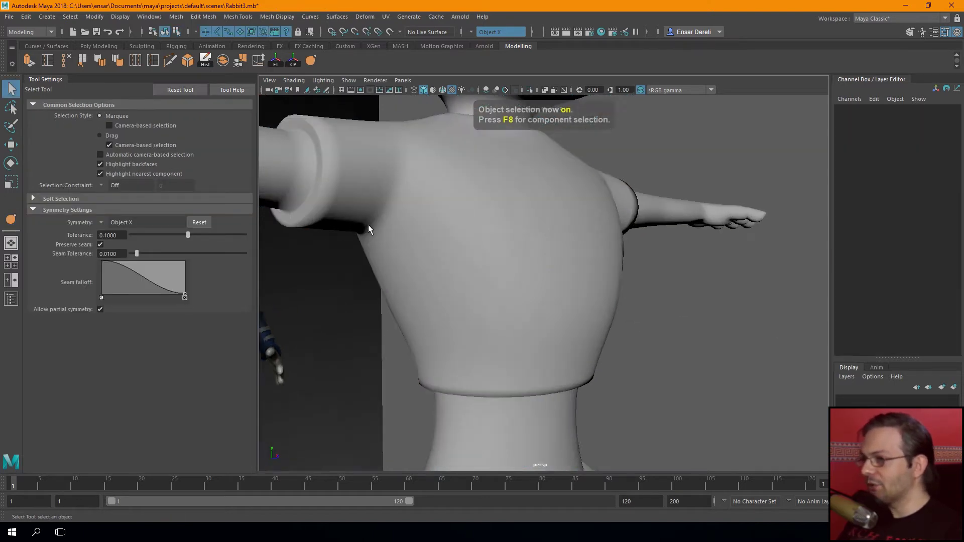
alt+right_drag(369, 224, 559, 296)
mouse_move(476, 191)
alt+right_down()
mouse_move(529, 253)
mouse_move(529, 297)
mouse_move(564, 281)
alt+right_up()
mouse_move(563, 280)
alt+mouse_down()
mouse_move(507, 287)
mouse_move(564, 297)
mouse_move(536, 308)
mouse_move(547, 306)
alt+mouse_up()
click(507, 290)
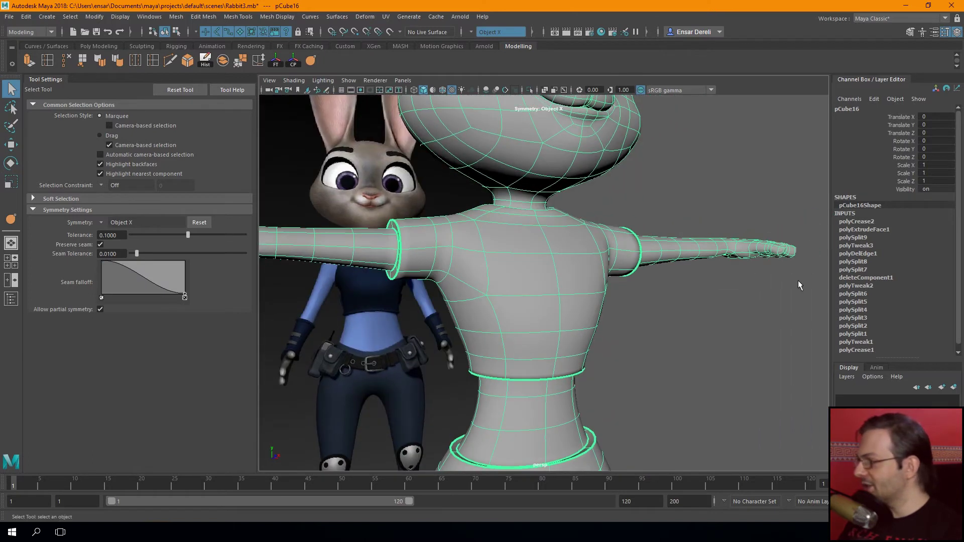
Set polyExtrudeFace1's Local Translate Z to 0.05 for the shirt shell
alt+drag(712, 297, 854, 252)
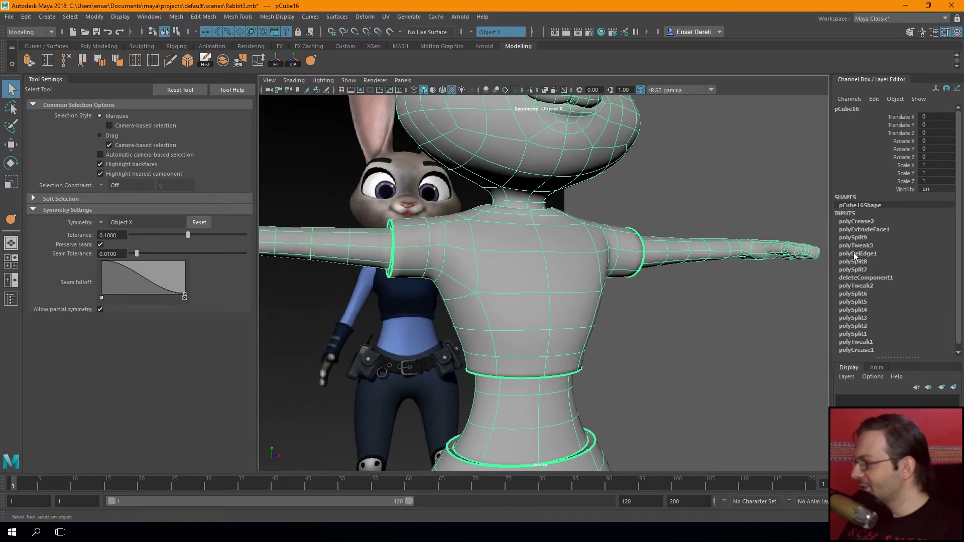
click(861, 228)
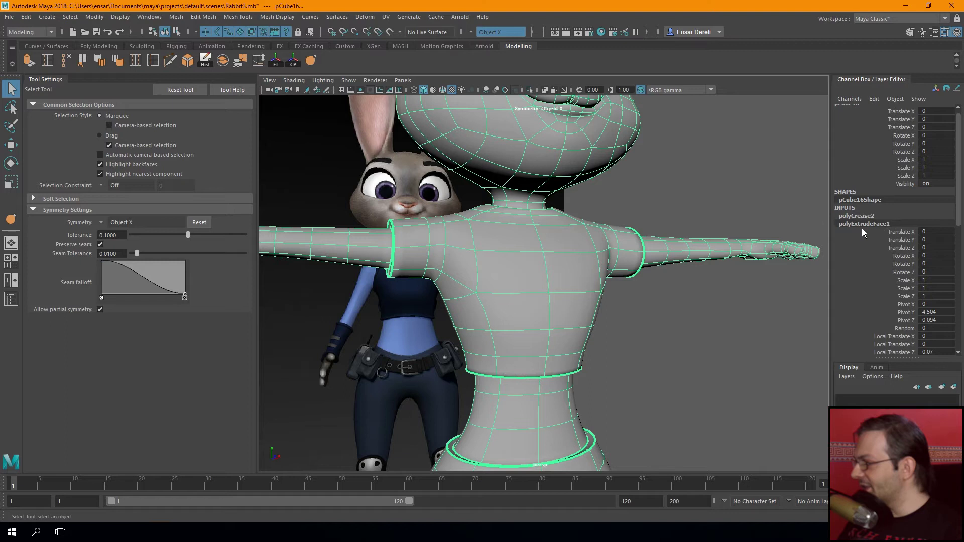
scroll(960, 251, down, 3)
scroll(961, 252, down, 2)
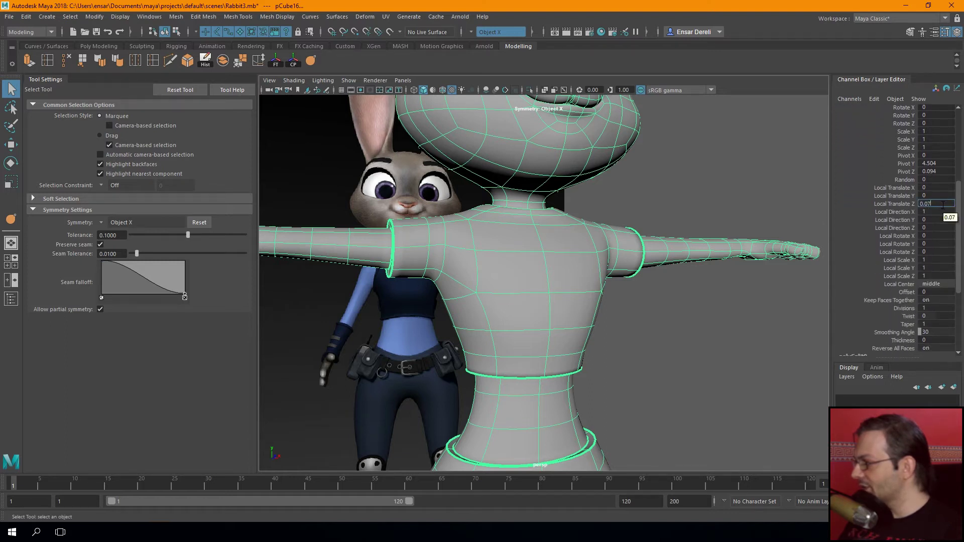
text(0.05)
key(Return)
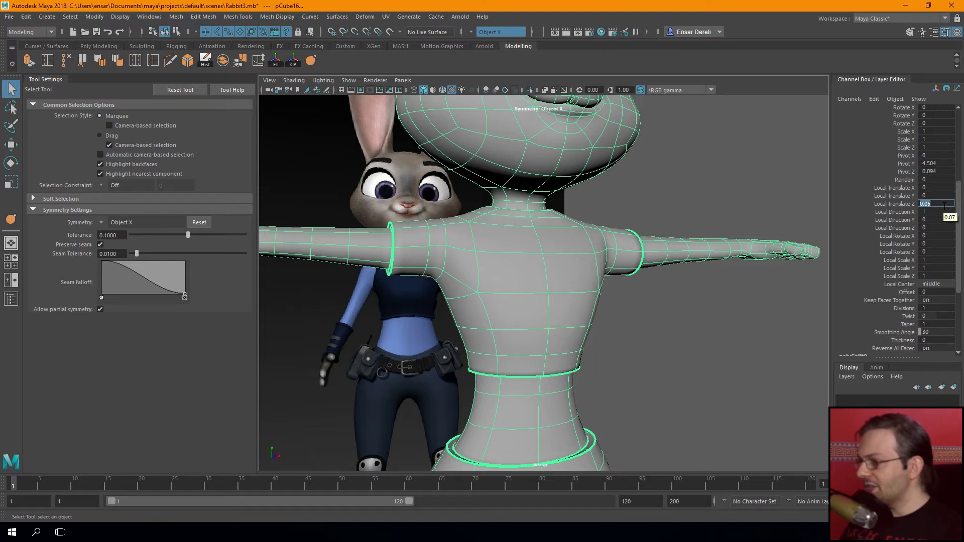
scroll(709, 260, down, 3)
alt+drag(709, 260, 601, 318)
Deselect the mesh and orbit around the rabbit to inspect the shirt, then reselect it
key(F8)
scroll(612, 318, down, 2)
key(F8)
click(472, 293)
mouse_move(493, 315)
alt+mouse_down()
mouse_move(568, 334)
mouse_move(639, 329)
mouse_move(605, 303)
mouse_move(574, 333)
alt+mouse_up()
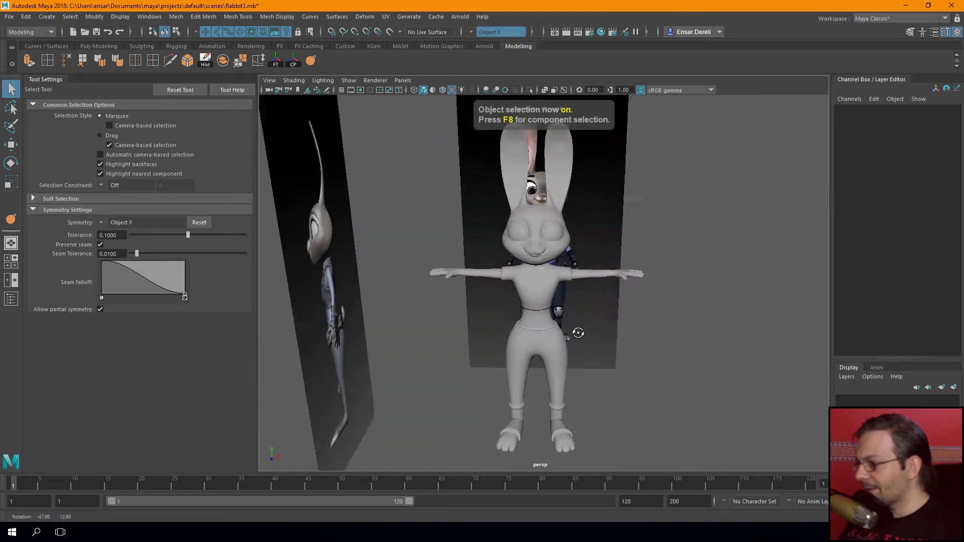
scroll(523, 360, up, 5)
mouse_move(523, 359)
alt+mouse_down()
mouse_move(498, 193)
mouse_move(457, 228)
alt+mouse_up()
scroll(452, 246, up, 3)
alt+drag(447, 262, 517, 280)
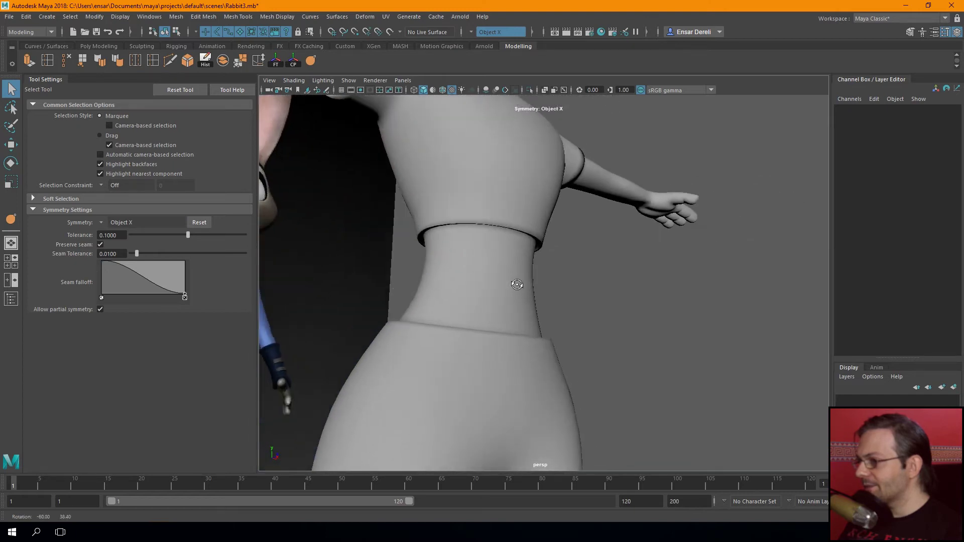
alt+middle_drag(516, 279, 578, 357)
scroll(578, 357, down, 3)
mouse_move(578, 356)
alt+mouse_down()
mouse_move(534, 300)
mouse_move(573, 285)
alt+mouse_up()
click(544, 313)
Re-enter 0.05 as the shirt extrusion's Local Translate Z
click(871, 230)
text(0.05)
scroll(933, 270, down, 2)
scroll(933, 270, down, 2)
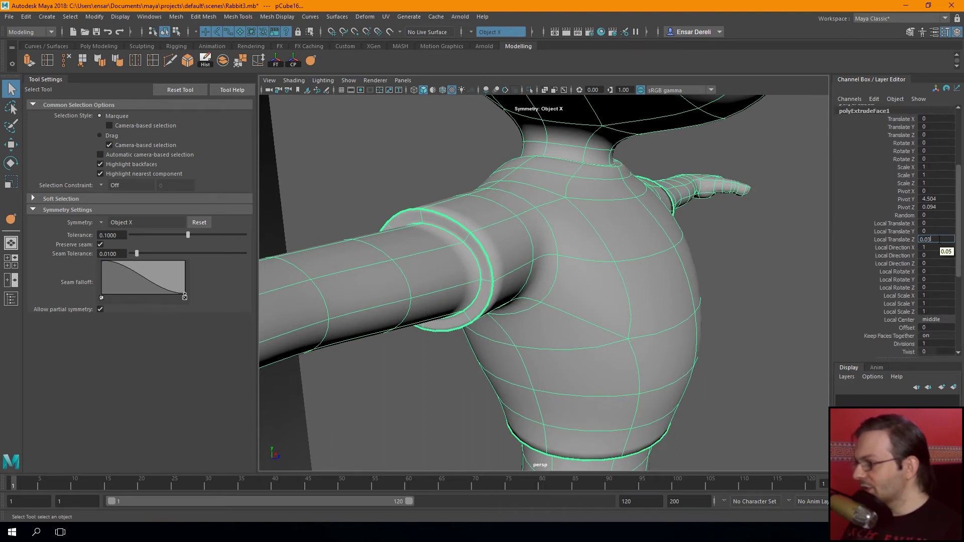
key(Return)
scroll(784, 281, down, 2)
scroll(730, 281, down, 2)
Deselect and orbit to the waist, then reselect the rabbit body mesh
click(719, 281)
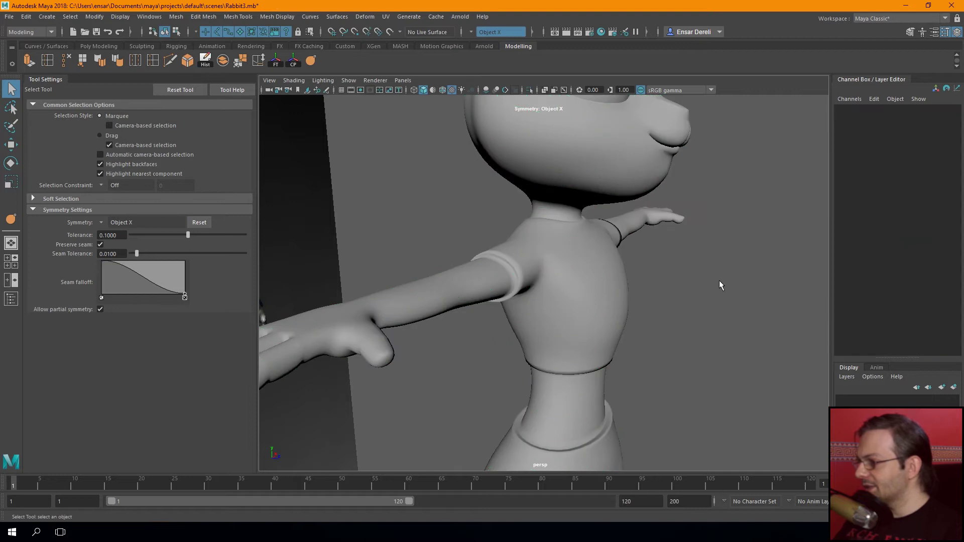
scroll(719, 280, down, 4)
mouse_move(719, 280)
alt+mouse_down()
mouse_move(559, 279)
mouse_move(506, 338)
alt+mouse_up()
scroll(506, 339, up, 3)
alt+middle_drag(449, 354, 426, 251)
scroll(481, 282, up, 2)
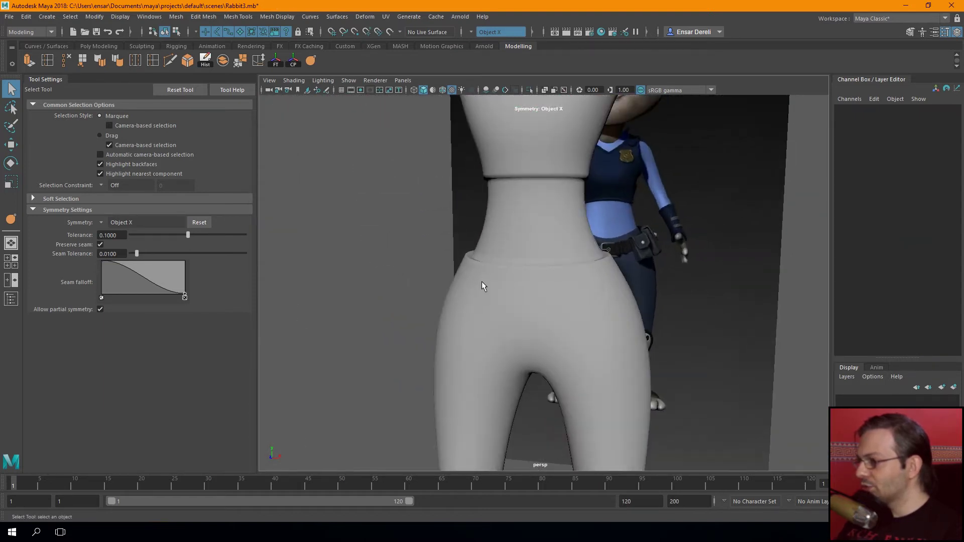
click(481, 281)
mouse_move(481, 281)
alt+mouse_down()
mouse_move(465, 290)
mouse_move(456, 264)
mouse_move(454, 318)
mouse_move(442, 335)
alt+mouse_up()
scroll(465, 291, up, 3)
Show the low-poly cage, frame the waist edge loop in front view and scale it
key(1)
key(F10)
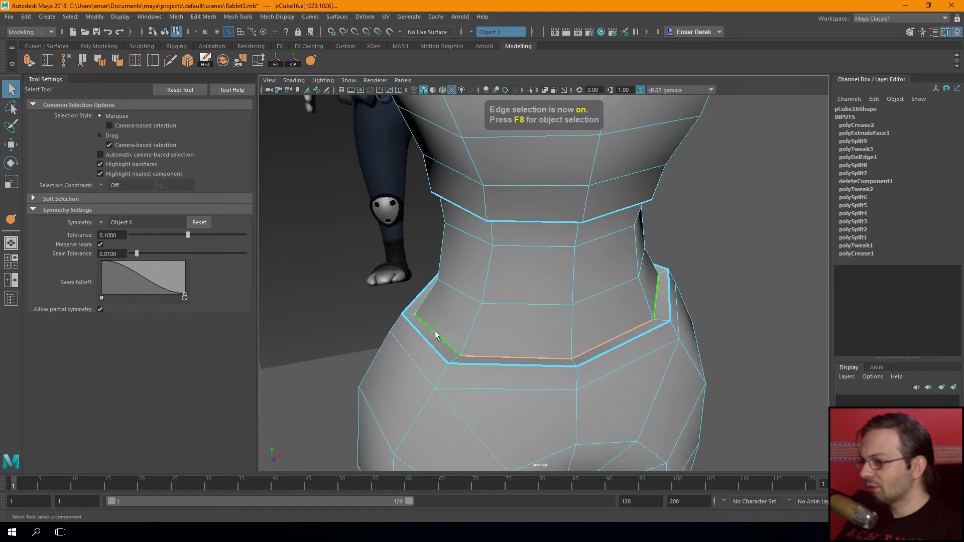
key(space)
key(space)
key(f)
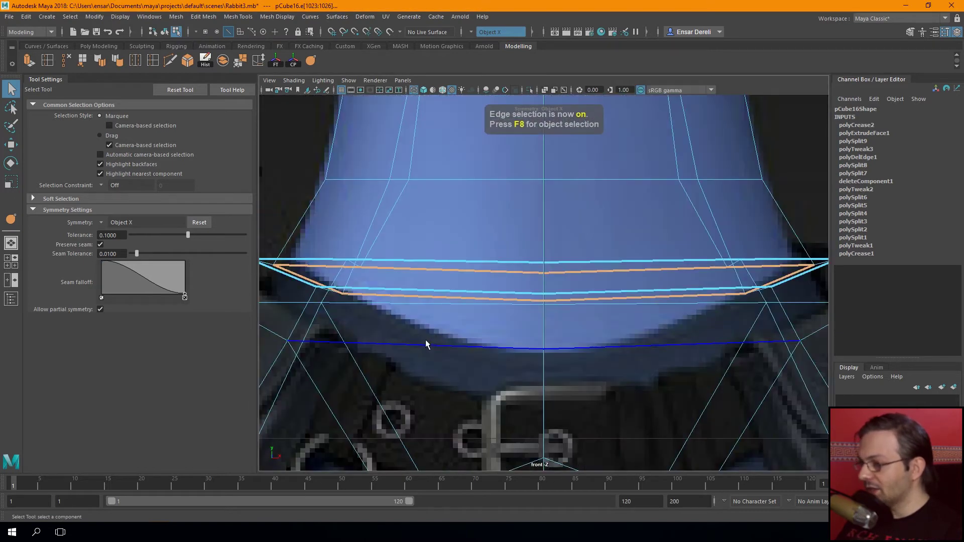
key(space)
key(space)
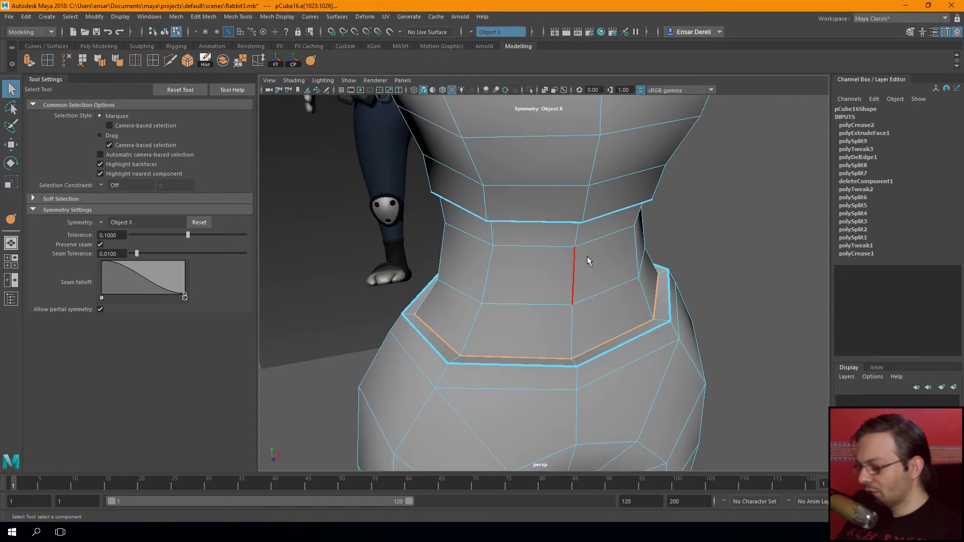
key(r)
drag(476, 313, 479, 314)
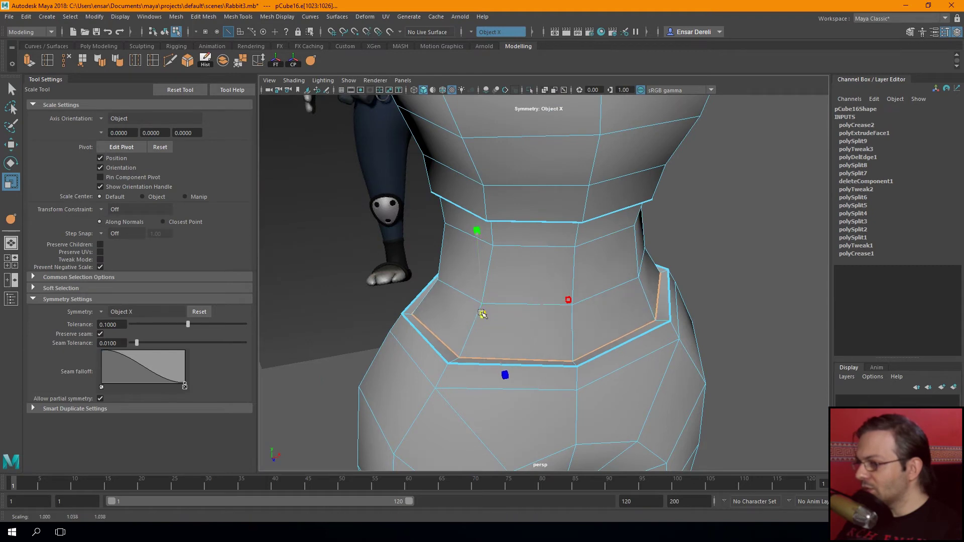
Select an edge on the hem's right side and move it
alt+drag(483, 314, 503, 275)
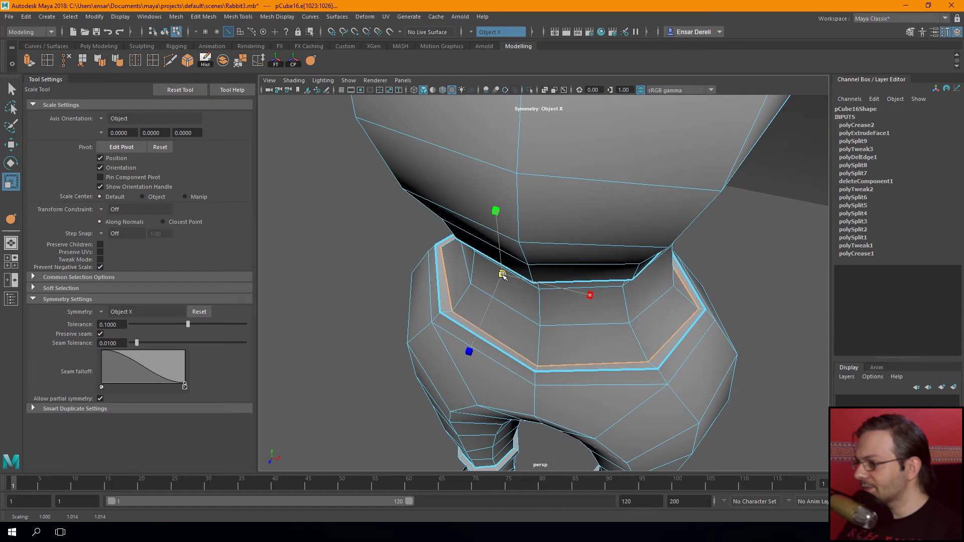
key(F9)
click(697, 310)
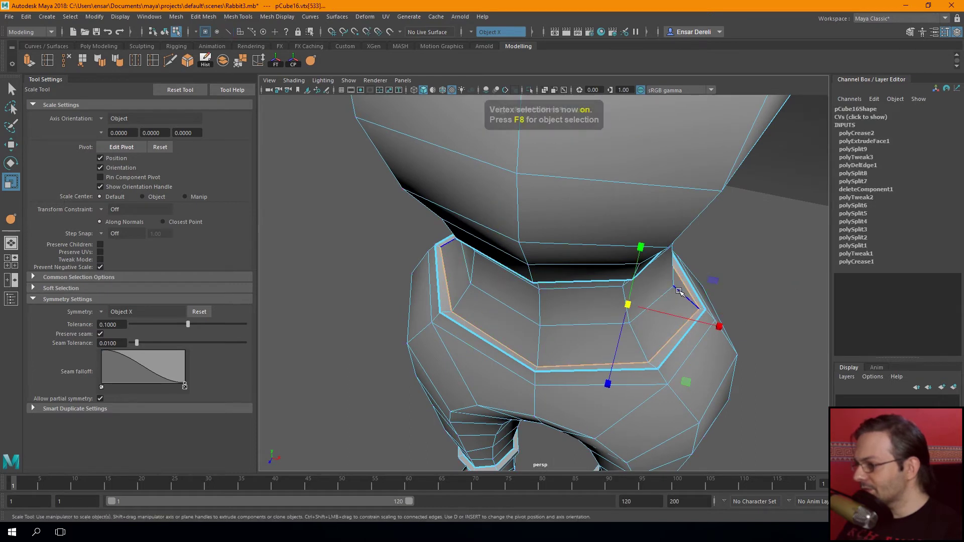
key(F10)
click(680, 294)
key(w)
mouse_move(701, 301)
mouse_down()
mouse_move(820, 284)
mouse_move(694, 285)
mouse_up()
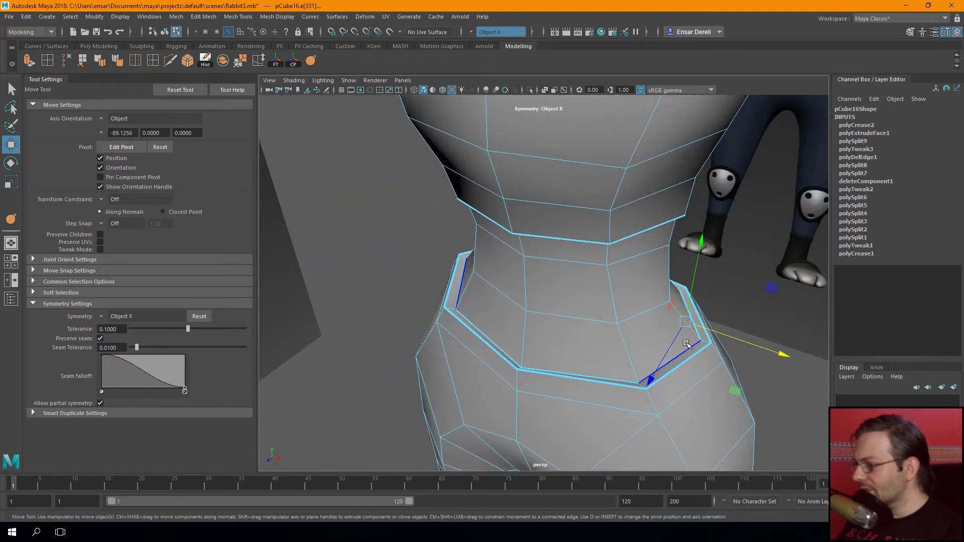
Slide the hem's upright and lower diagonal side edges, then adjust a side vertex
click(692, 305)
shift+click(703, 351)
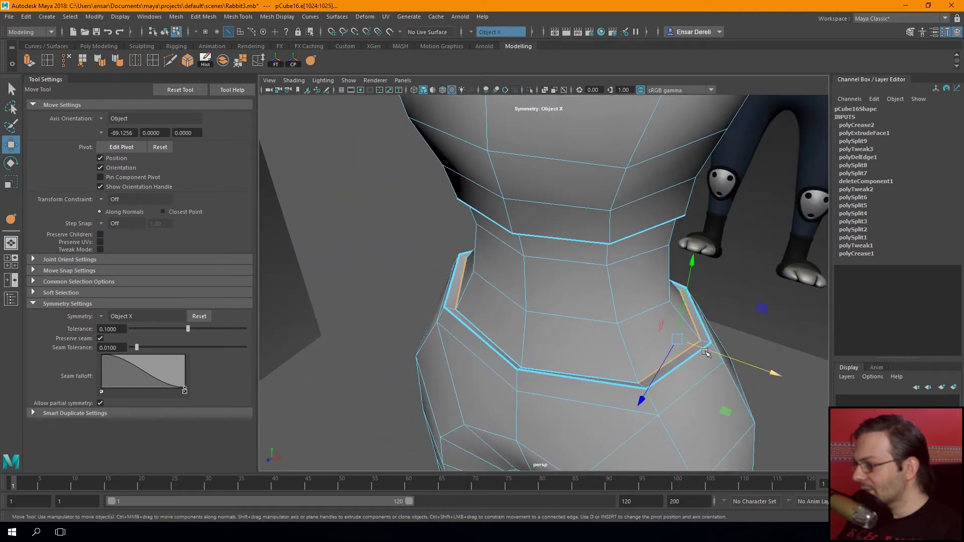
mouse_move(706, 354)
alt+mouse_down()
mouse_move(784, 328)
mouse_move(490, 347)
alt+mouse_up()
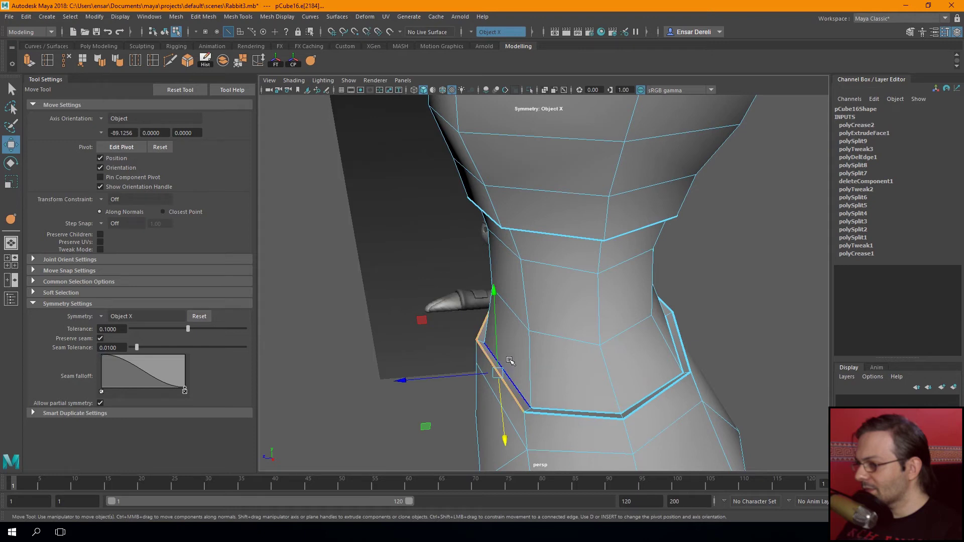
drag(505, 338, 509, 338)
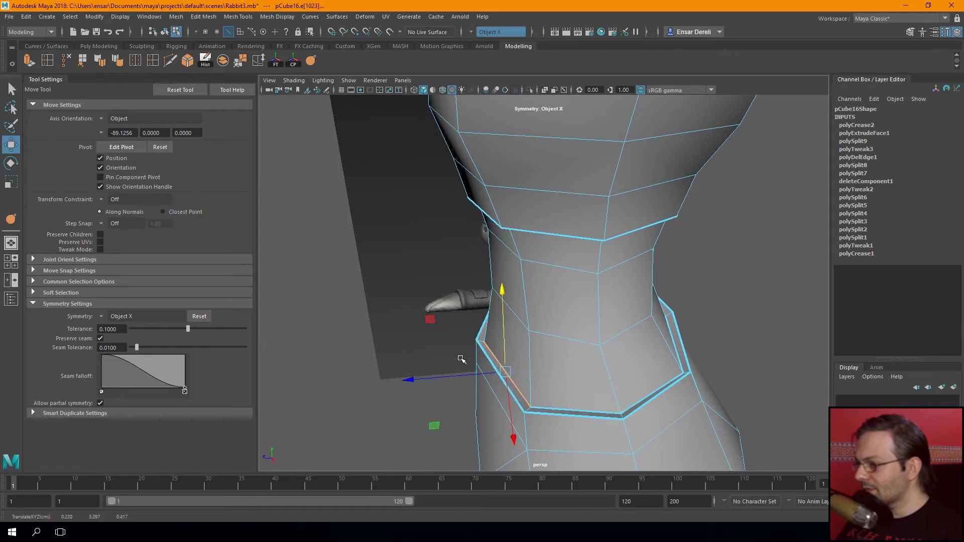
alt+drag(463, 372, 582, 376)
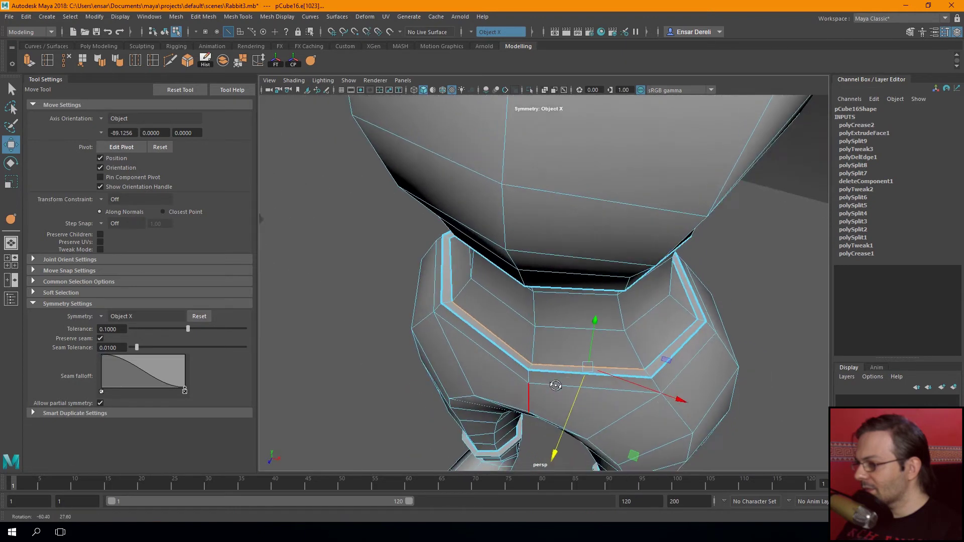
mouse_move(534, 329)
alt+mouse_down()
mouse_move(642, 336)
mouse_move(621, 277)
mouse_move(571, 290)
mouse_move(674, 343)
mouse_move(641, 342)
alt+mouse_up()
key(F9)
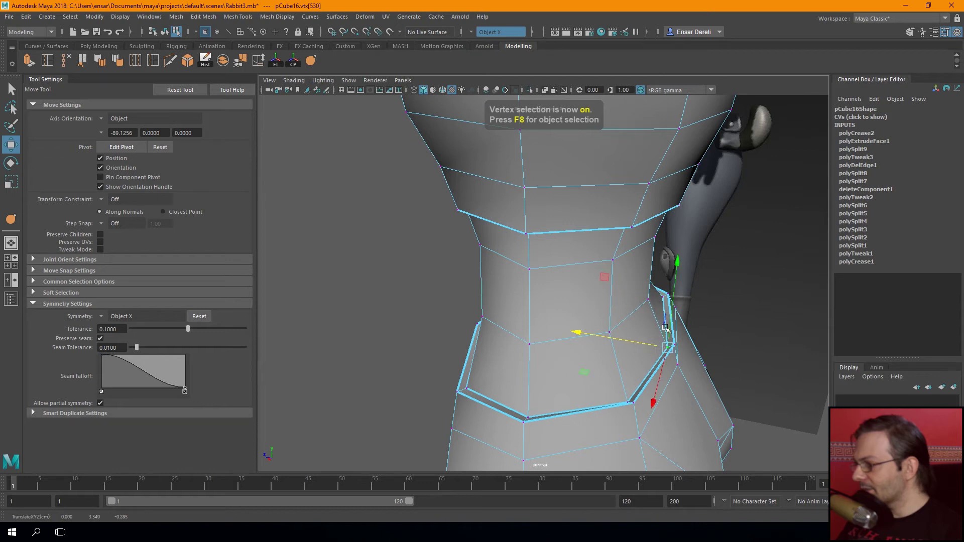
click(672, 321)
Return to object mode and select the grey rabbit mesh, pCube16
key(F8)
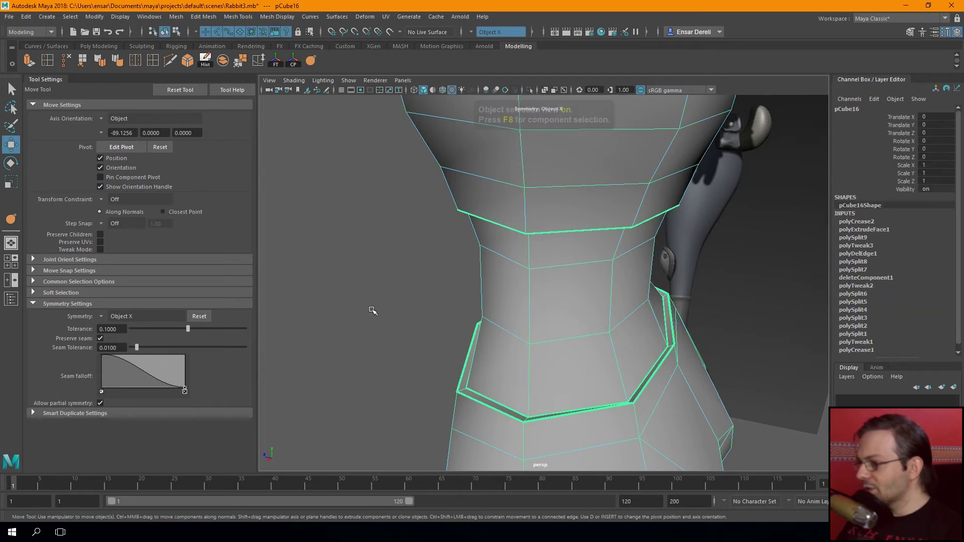
click(370, 312)
click(592, 338)
click(396, 308)
mouse_move(397, 308)
alt+mouse_down()
mouse_move(454, 307)
mouse_move(447, 290)
mouse_move(442, 317)
mouse_move(448, 297)
mouse_move(525, 318)
mouse_move(507, 307)
mouse_move(513, 275)
mouse_move(543, 197)
mouse_move(560, 181)
mouse_move(519, 311)
alt+mouse_up()
scroll(448, 297, up, 3)
scroll(449, 296, down, 3)
click(520, 311)
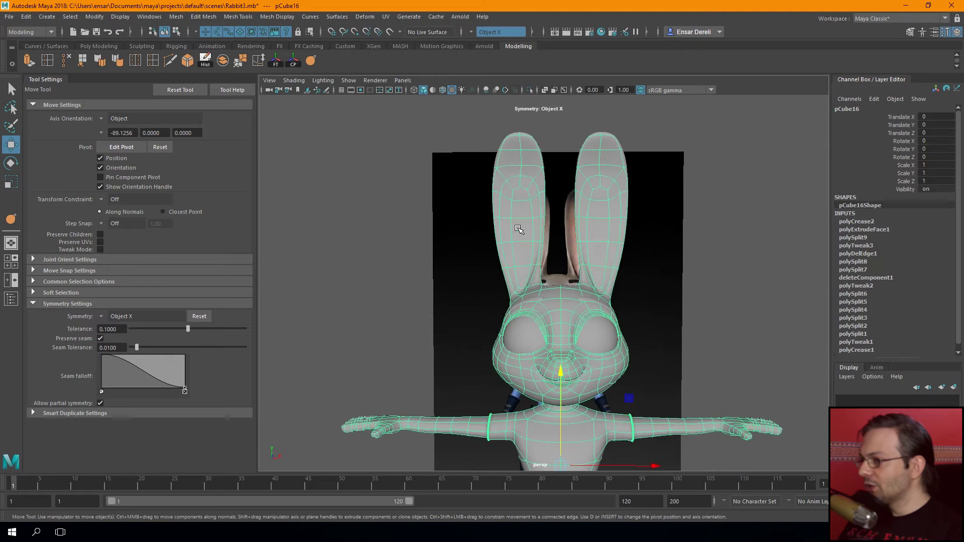
Zoom onto the rabbit's ears and pick the Multi-Cut tool from the shelf
scroll(517, 313, up, 3)
scroll(515, 317, up, 2)
scroll(515, 318, up, 1)
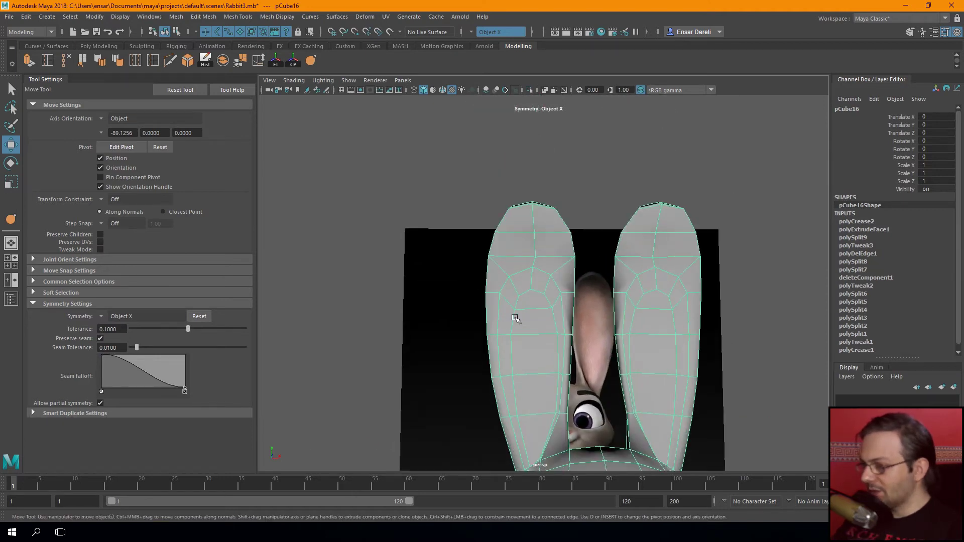
scroll(512, 319, up, 3)
scroll(496, 329, up, 2)
scroll(466, 282, up, 1)
scroll(475, 271, down, 3)
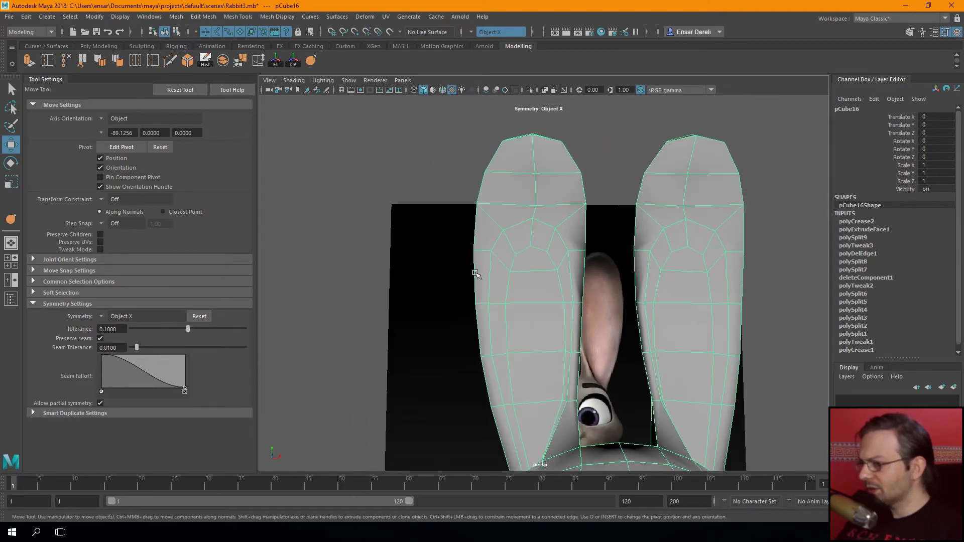
alt+drag(480, 279, 466, 262)
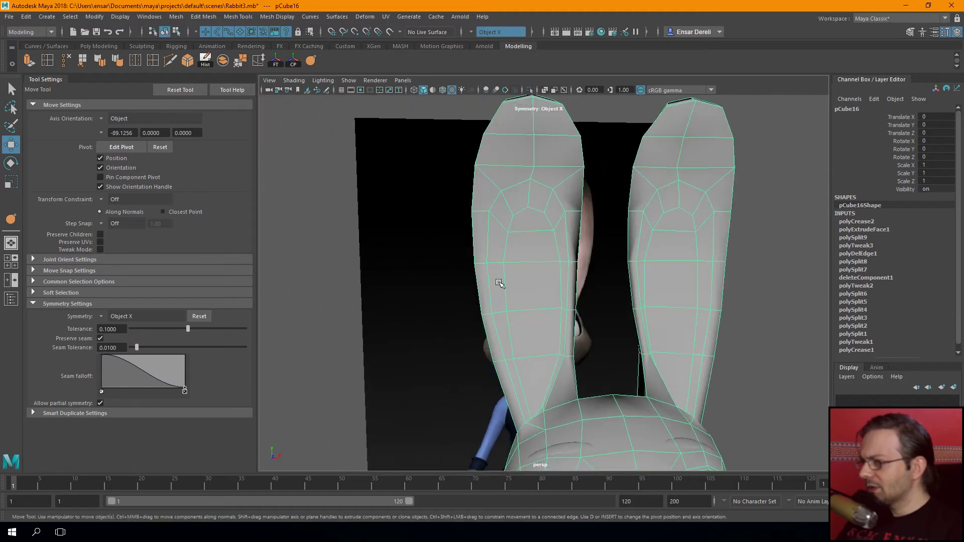
click(170, 60)
scroll(524, 214, up, 2)
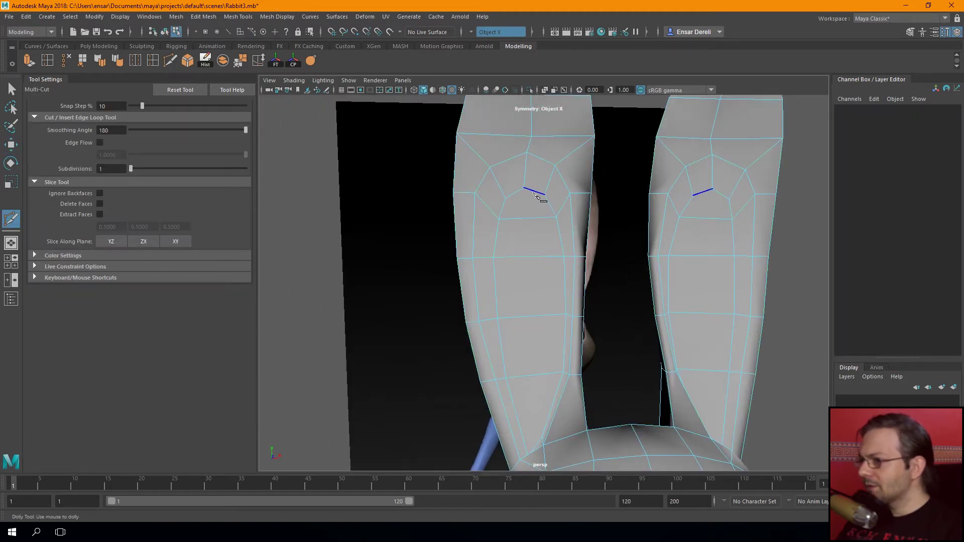
Cut a mirrored edge line up each ear to its base, then return to object selection
alt+drag(534, 403, 533, 413)
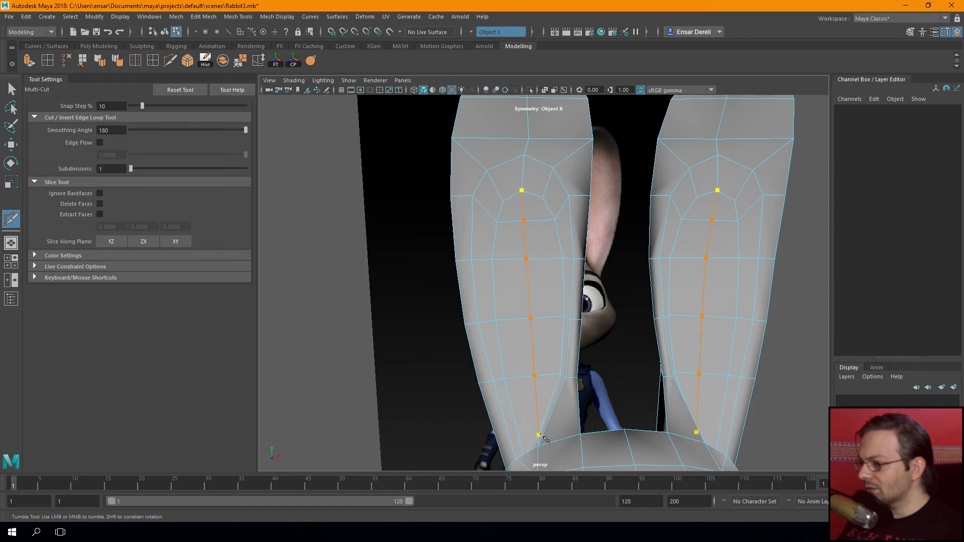
key(Escape)
click(538, 435)
click(528, 413)
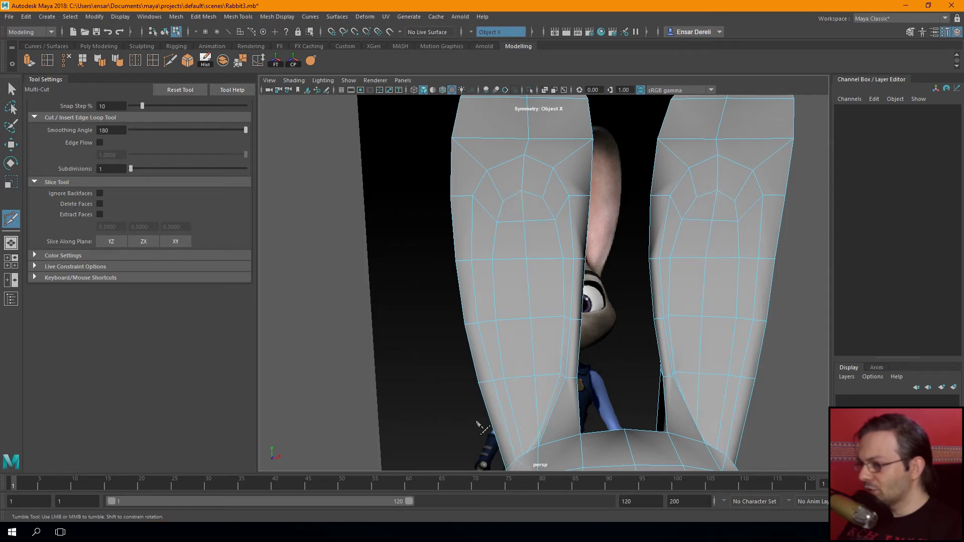
key(q)
key(F8)
scroll(462, 283, down, 3)
scroll(471, 309, down, 2)
mouse_move(471, 309)
alt+mouse_down()
mouse_move(458, 281)
mouse_move(376, 296)
mouse_move(555, 307)
mouse_move(534, 308)
mouse_move(577, 286)
mouse_move(540, 270)
alt+mouse_up()
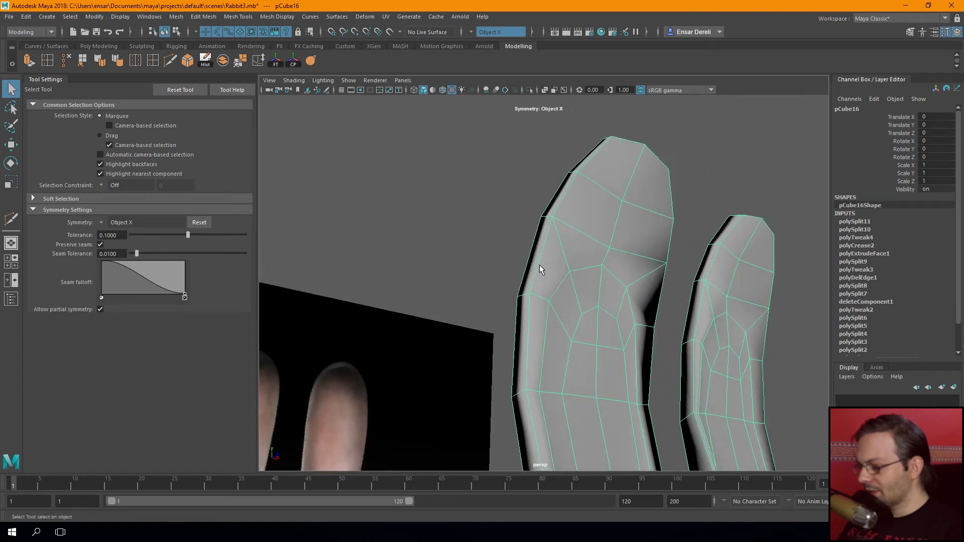
Select the rabbit mesh and orbit to a front view of the ears
key(F8)
scroll(420, 215, down, 2)
scroll(421, 215, down, 2)
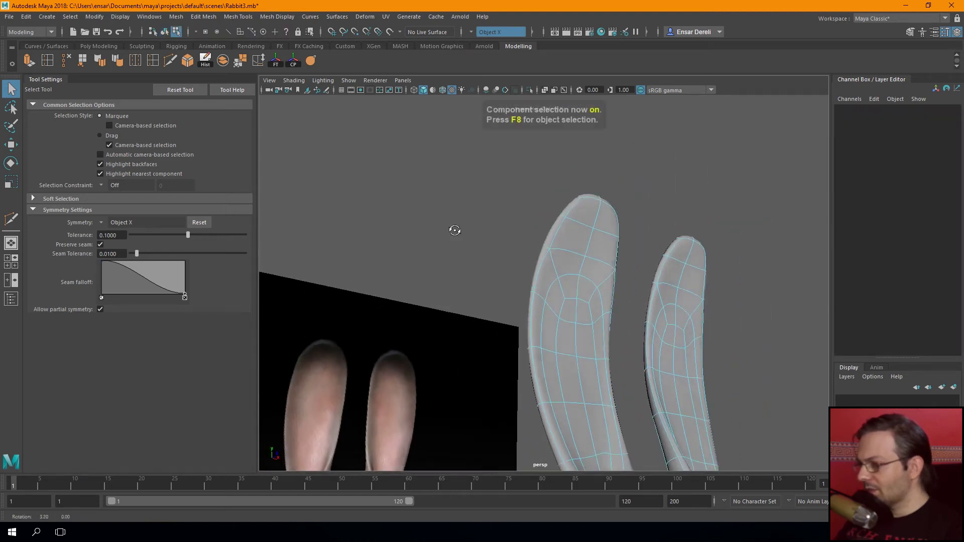
scroll(419, 206, down, 3)
key(F8)
scroll(436, 213, down, 2)
mouse_move(436, 212)
alt+mouse_down()
mouse_move(402, 241)
mouse_move(416, 270)
alt+mouse_up()
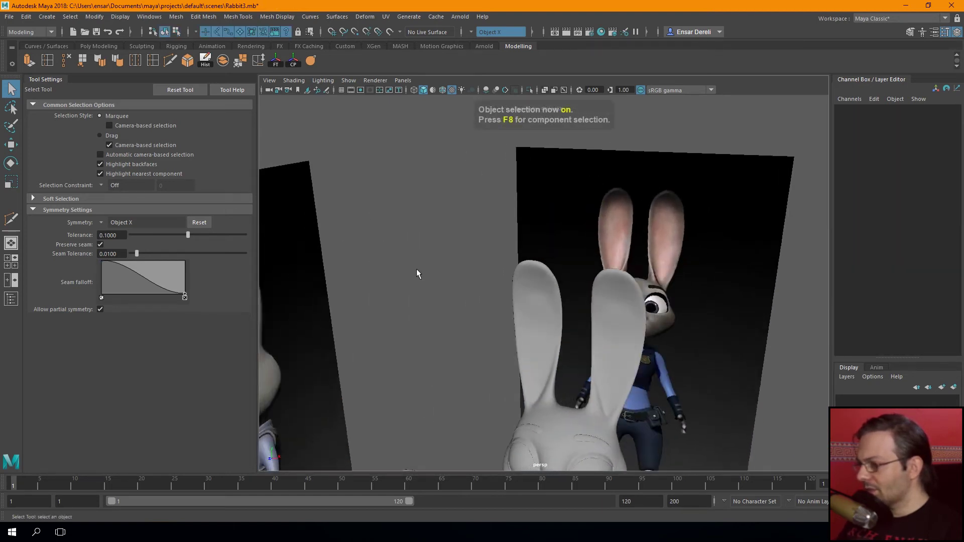
scroll(417, 269, up, 2)
click(522, 368)
scroll(440, 336, up, 2)
alt+drag(441, 336, 438, 266)
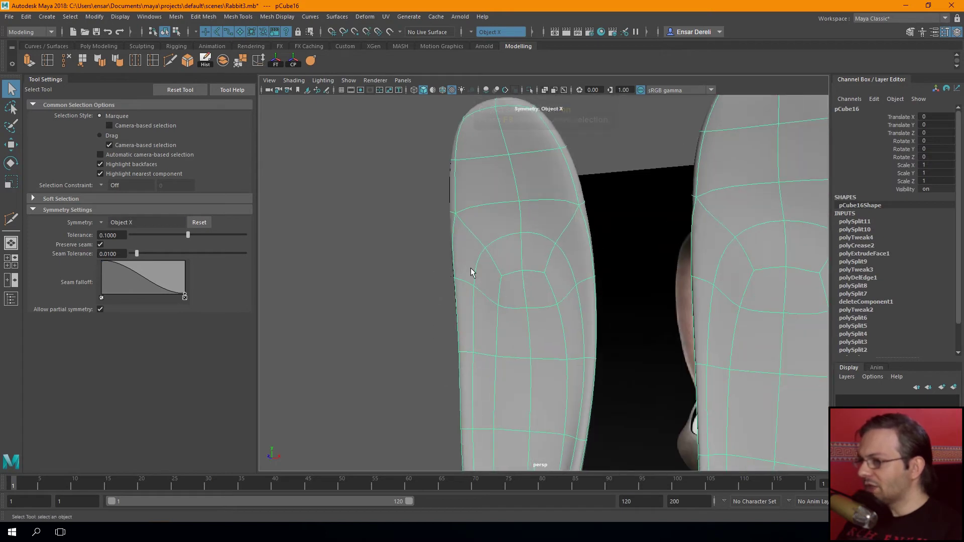
mouse_move(574, 230)
alt+mouse_down()
mouse_move(510, 237)
mouse_move(482, 215)
mouse_move(462, 249)
mouse_move(508, 236)
alt+mouse_up()
Pull a vertex on the ear's upper loop upward with the Move Tool
key(F9)
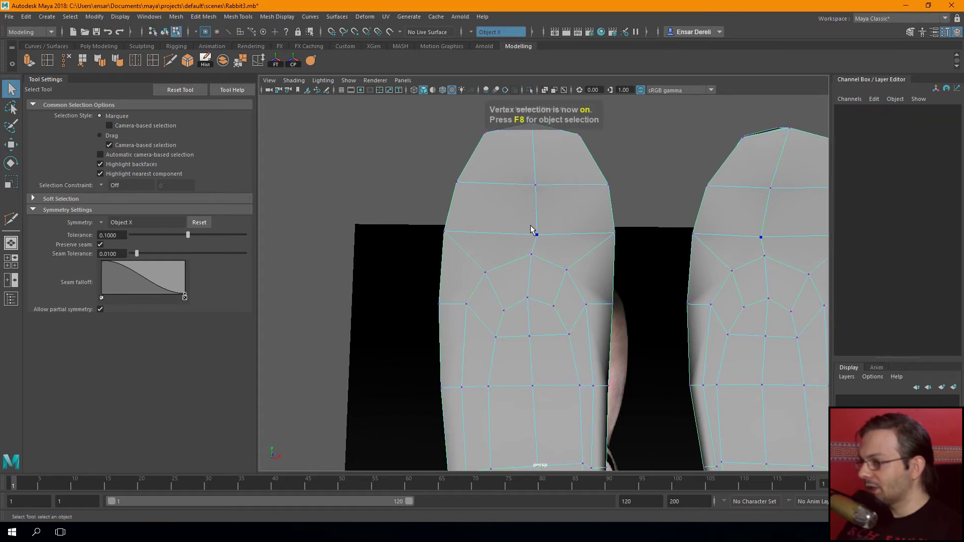
click(531, 226)
alt+drag(458, 190, 496, 187)
key(w)
drag(536, 230, 524, 206)
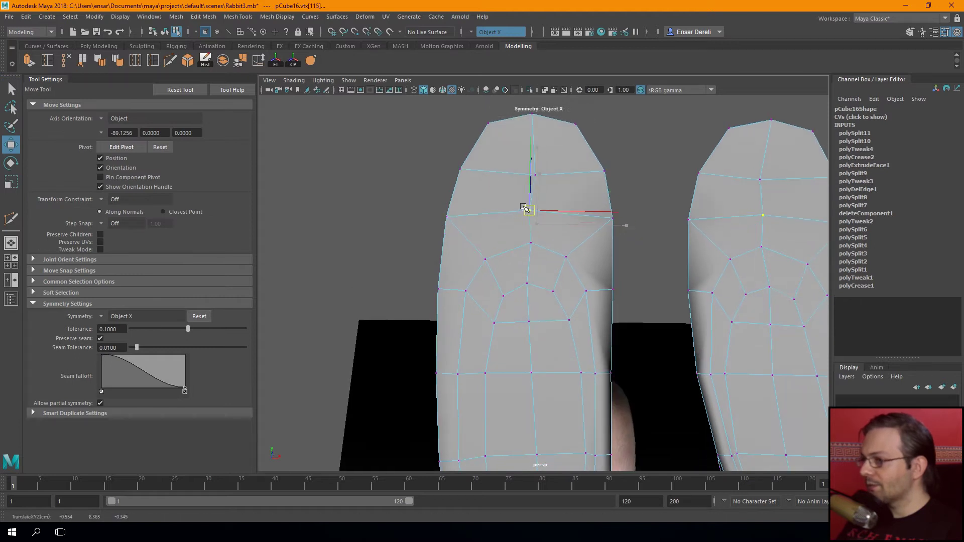
Select and shift faces in the ear's middle and upper section
key(F11)
click(491, 280)
shift+click(550, 298)
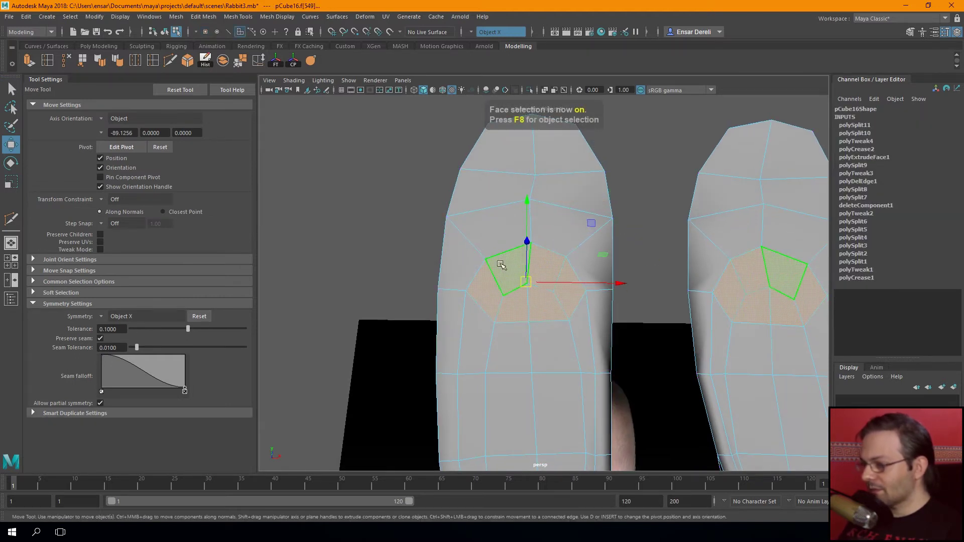
shift+click(547, 266)
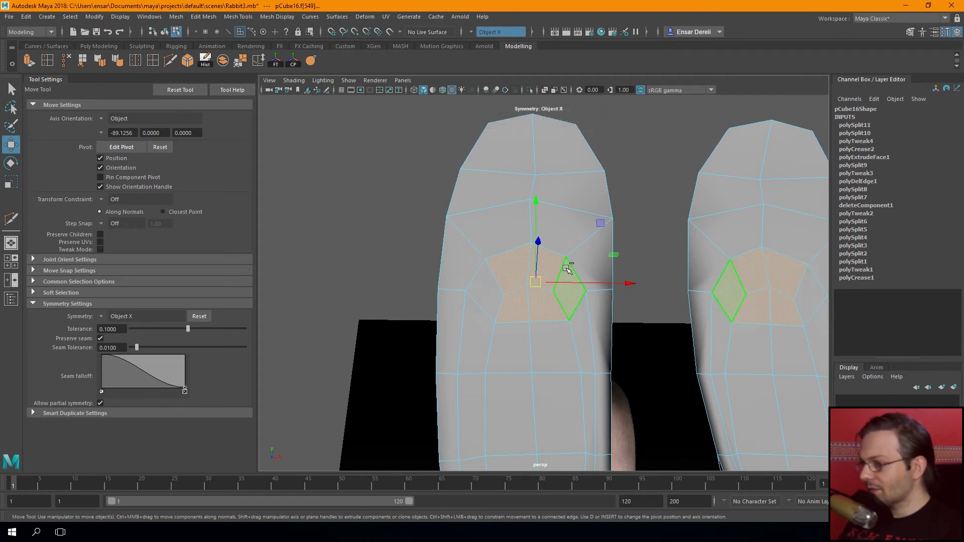
mouse_move(510, 232)
alt+mouse_down()
mouse_move(518, 263)
mouse_move(529, 264)
mouse_move(529, 248)
mouse_move(530, 258)
alt+mouse_up()
key(F9)
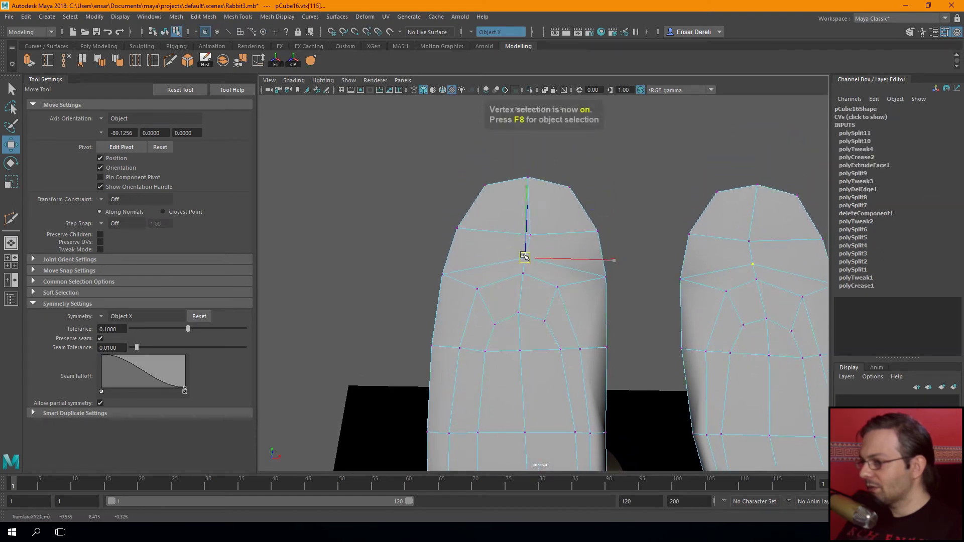
key(F10)
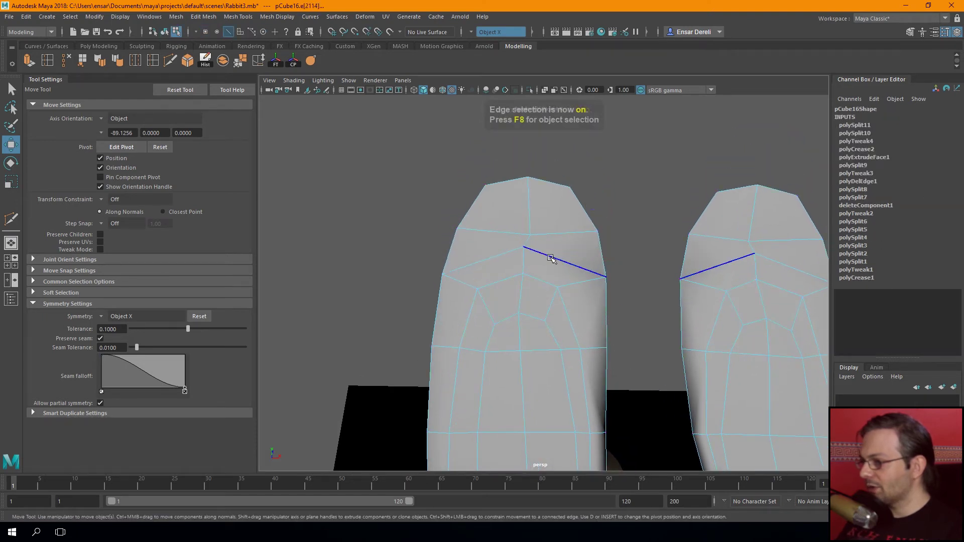
key(F11)
click(564, 335)
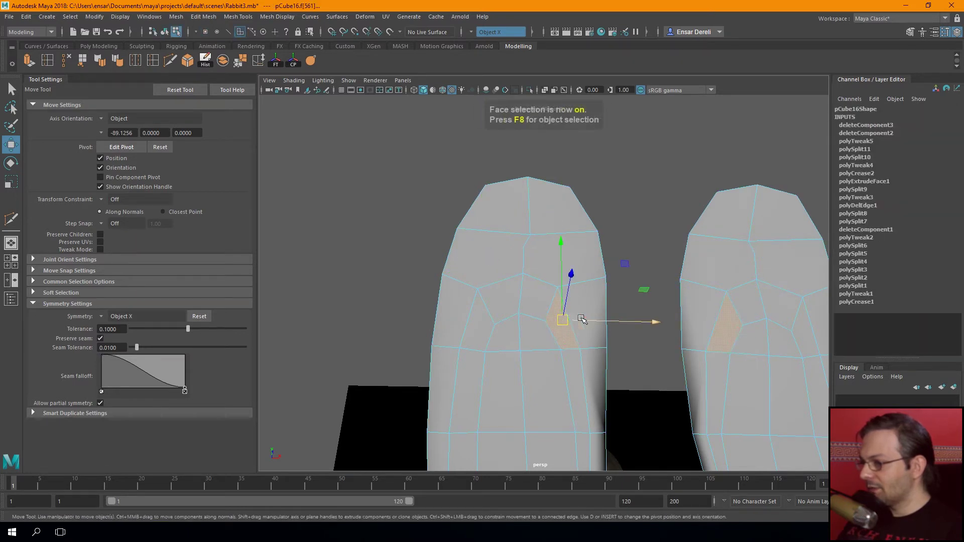
drag(582, 319, 586, 322)
click(490, 326)
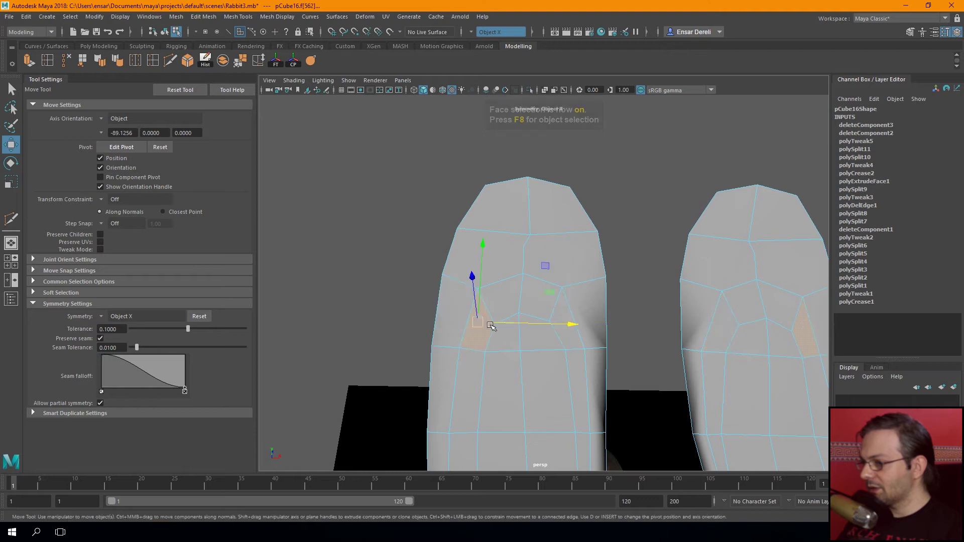
Move and then delete an unneeded vertex on the ear's upper section
key(F9)
click(477, 270)
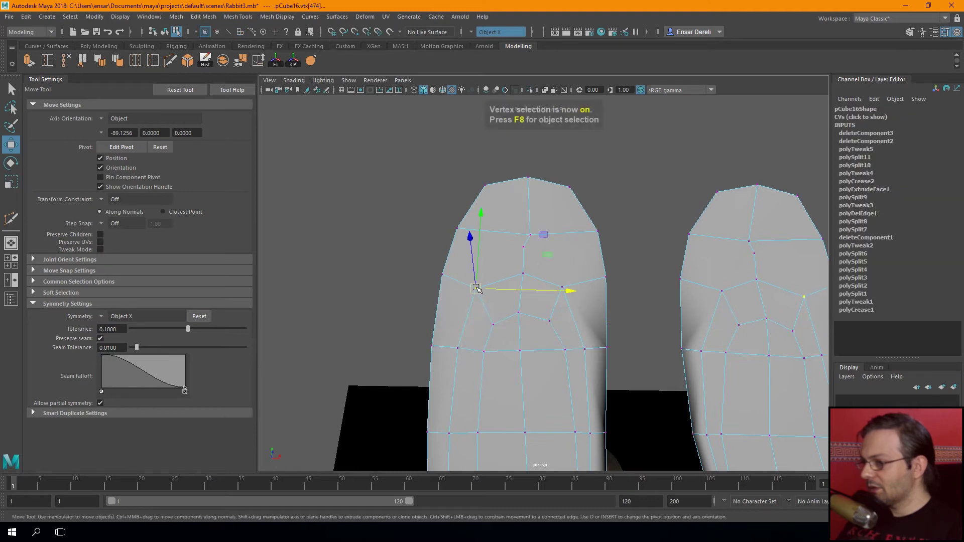
drag(479, 269, 511, 253)
key(Delete)
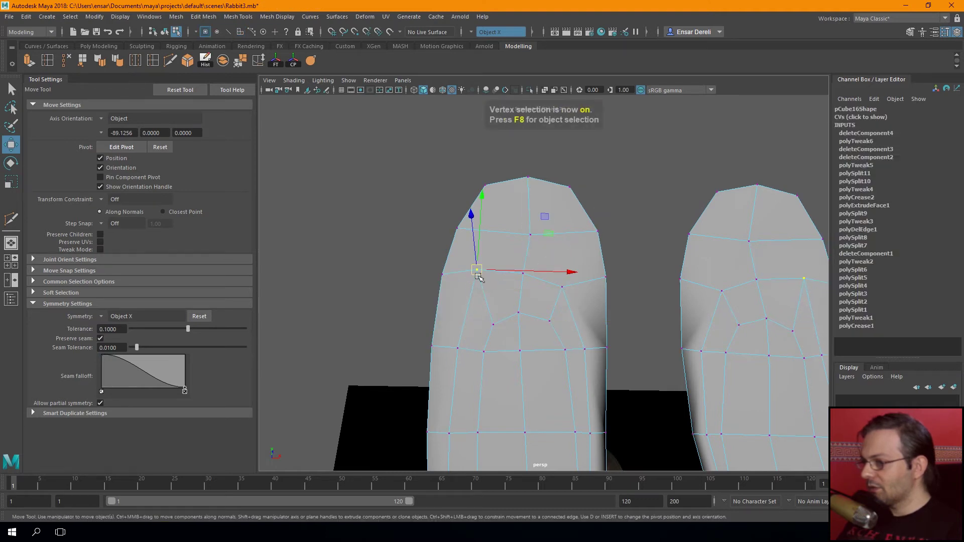
Raise the ear's upper vertices symmetrically so the top loops sit evenly
click(522, 274)
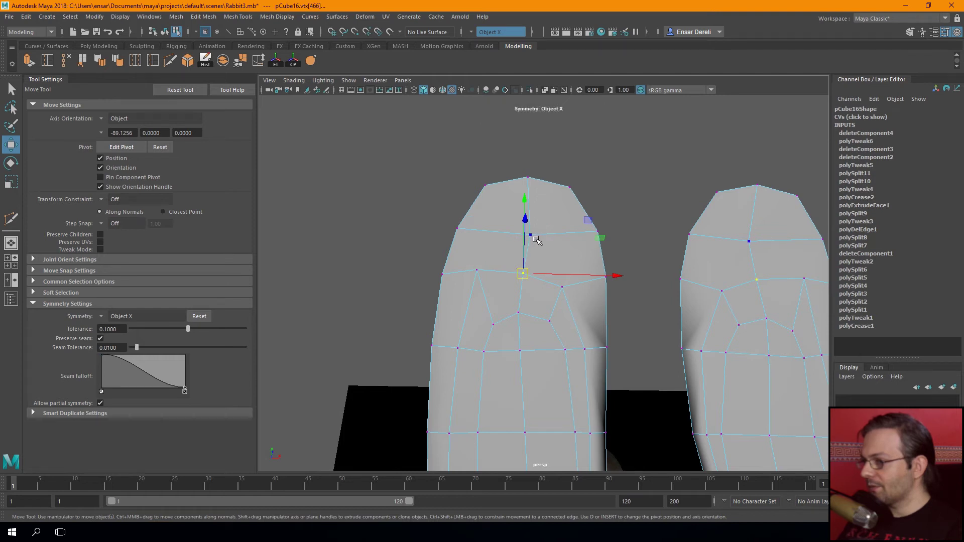
click(532, 235)
drag(530, 234, 531, 230)
click(523, 274)
drag(523, 274, 521, 249)
click(562, 287)
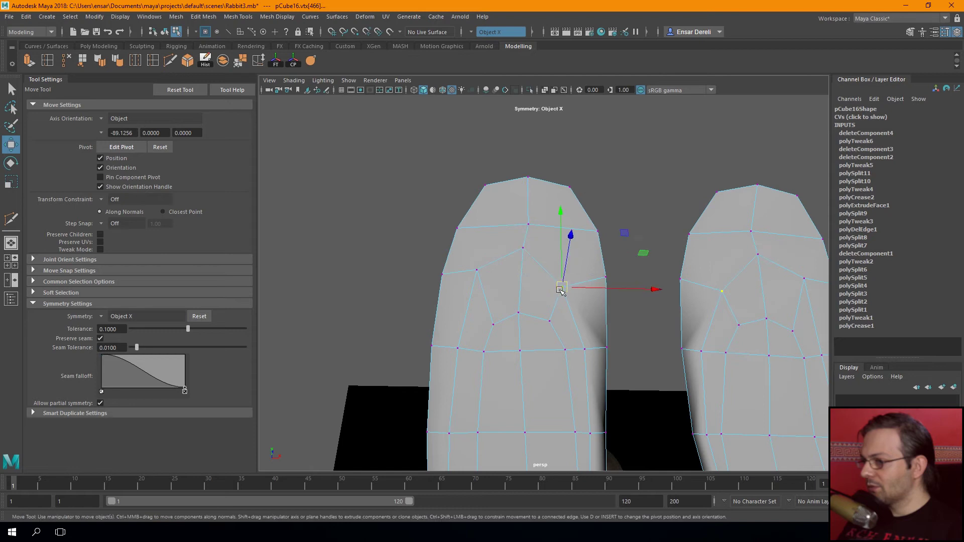
drag(562, 287, 568, 271)
click(549, 321)
drag(549, 320, 547, 305)
click(517, 314)
mouse_move(517, 321)
mouse_down()
mouse_move(519, 302)
mouse_move(493, 305)
mouse_move(405, 271)
mouse_move(523, 286)
mouse_move(517, 301)
mouse_move(421, 275)
mouse_move(387, 308)
mouse_up()
click(494, 316)
In side view, frame the ear vertex and slide it forward along the ear
key(space)
key(space)
key(f)
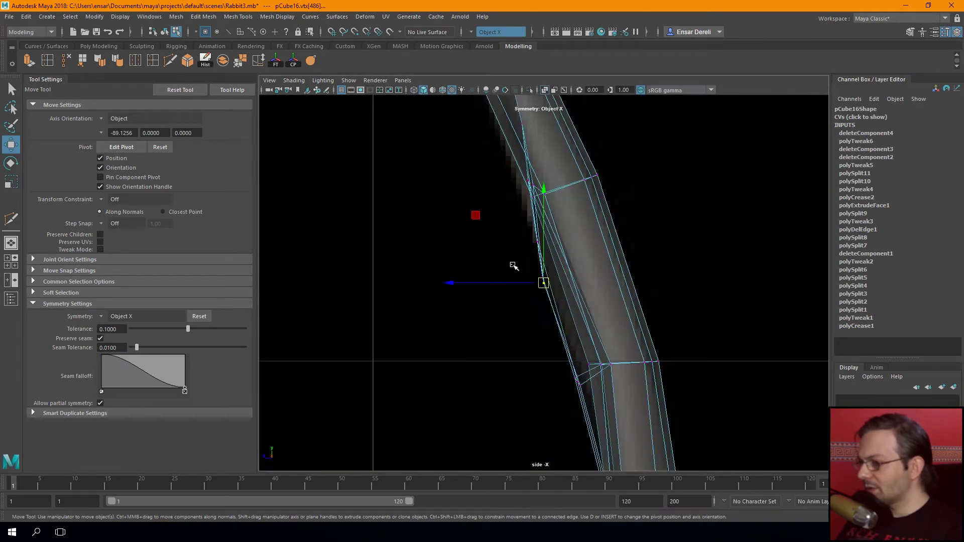
drag(517, 279, 534, 280)
click(533, 243)
alt+middle_drag(502, 286, 548, 330)
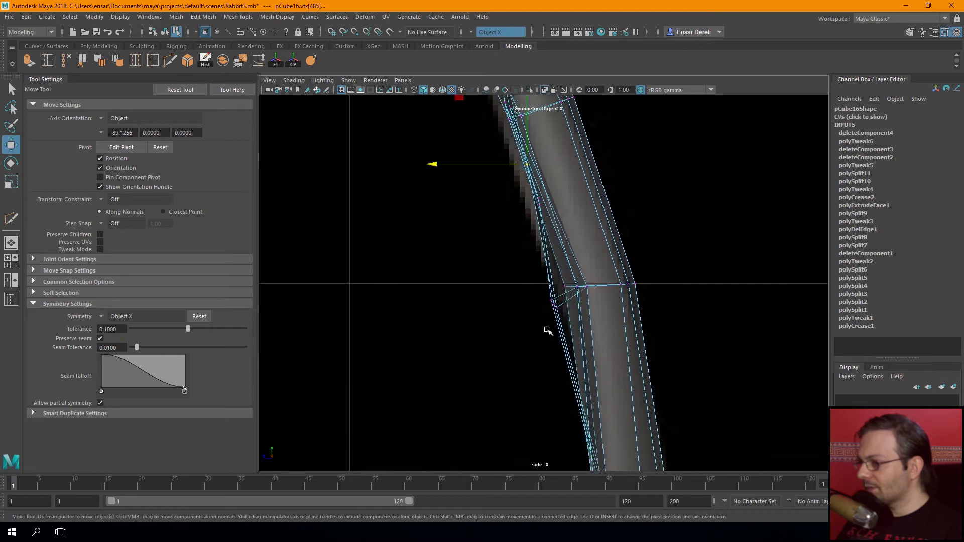
drag(557, 312, 557, 314)
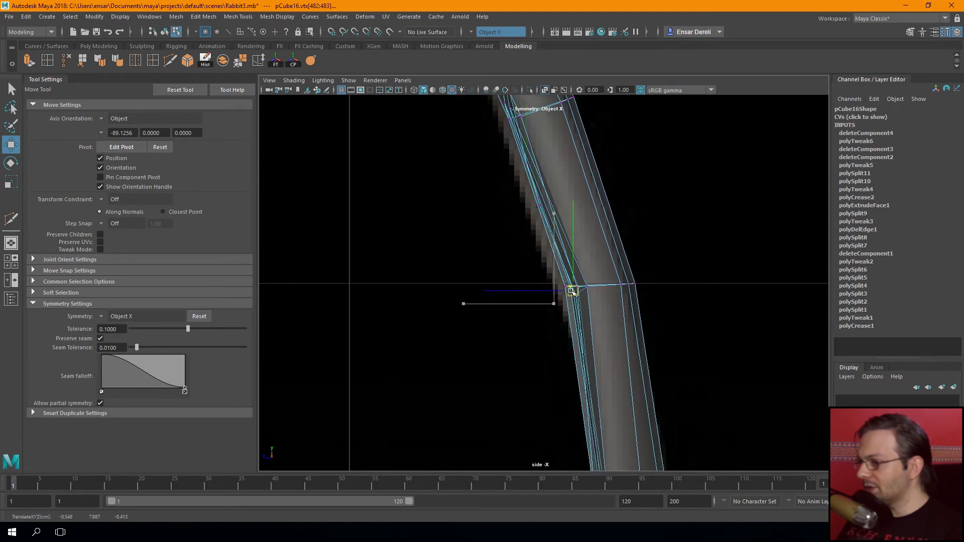
Move the bend vertices back along X to smooth the ear's side profile
scroll(537, 296, down, 5)
scroll(537, 296, up, 1)
scroll(522, 299, up, 3)
scroll(523, 299, up, 2)
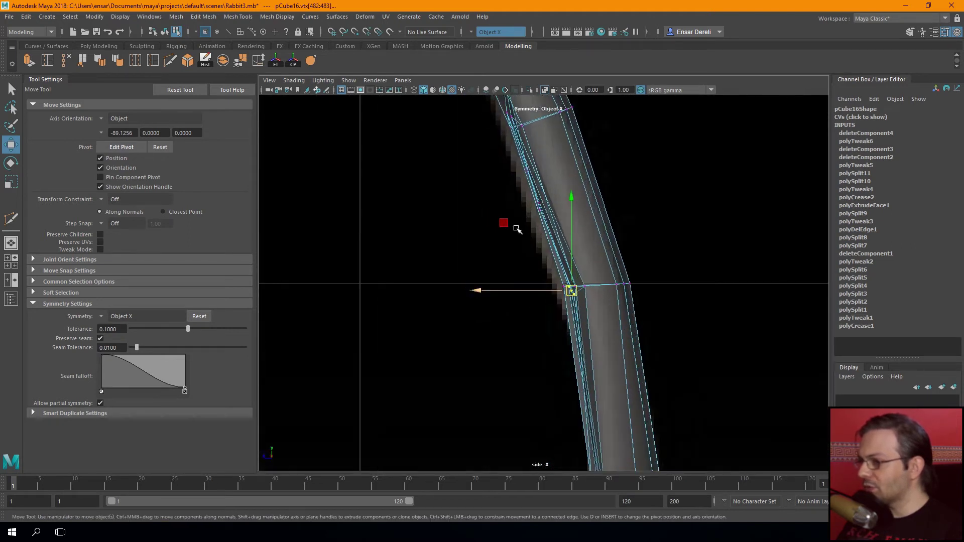
scroll(517, 224, up, 2)
alt+middle_drag(544, 403, 545, 408)
mouse_move(511, 193)
mouse_down()
mouse_move(510, 213)
mouse_move(459, 196)
mouse_up()
click(527, 251)
mouse_move(491, 253)
alt+middle_down()
mouse_move(456, 248)
mouse_move(472, 175)
alt+middle_up()
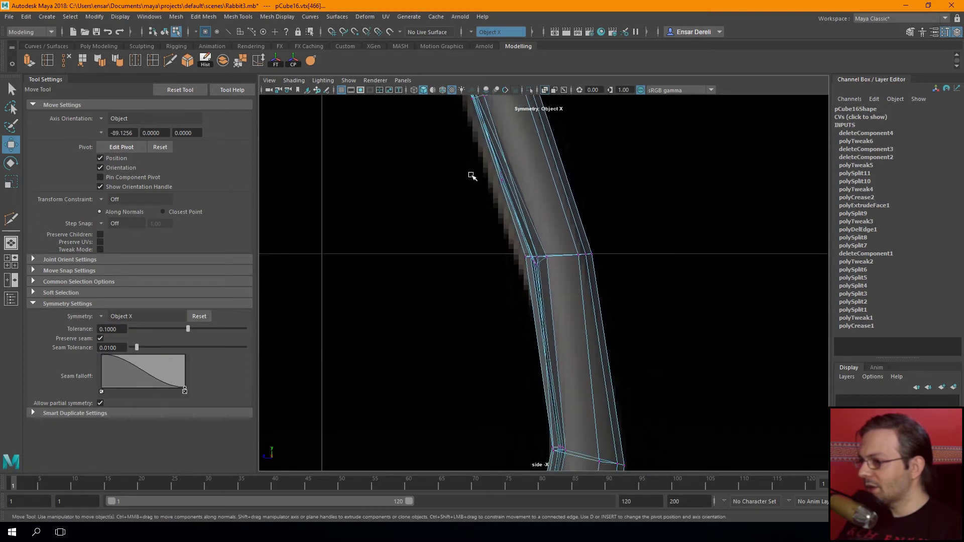
drag(534, 260, 519, 254)
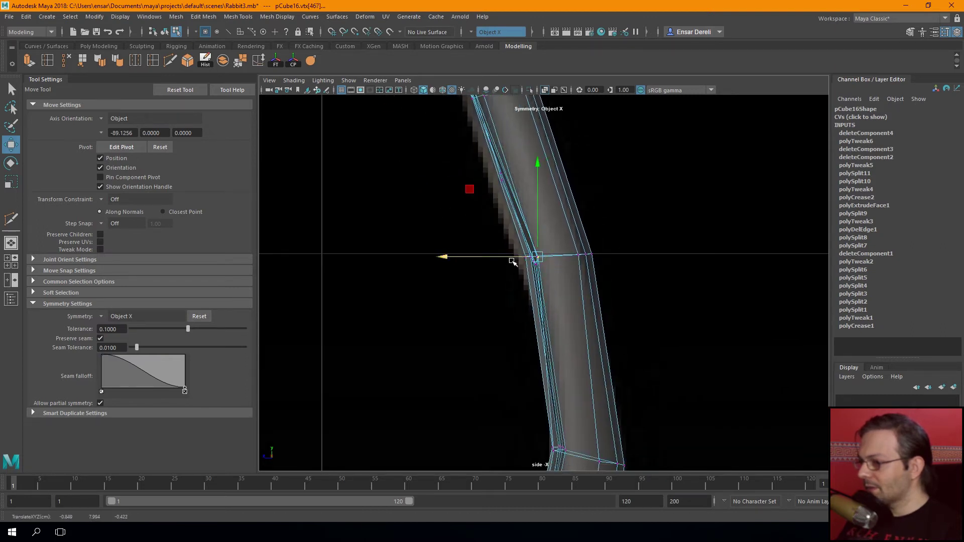
Return to the perspective view in object mode with nothing selected
key(space)
key(space)
mouse_move(653, 201)
alt+mouse_down()
mouse_move(701, 215)
mouse_move(452, 230)
mouse_move(502, 221)
mouse_move(595, 237)
mouse_move(474, 204)
mouse_move(437, 224)
mouse_move(444, 258)
mouse_move(467, 276)
alt+mouse_up()
key(F8)
click(424, 207)
Select the rabbit mesh beside the reference and pan onto the ear tips
click(556, 309)
scroll(448, 290, up, 3)
scroll(430, 258, up, 3)
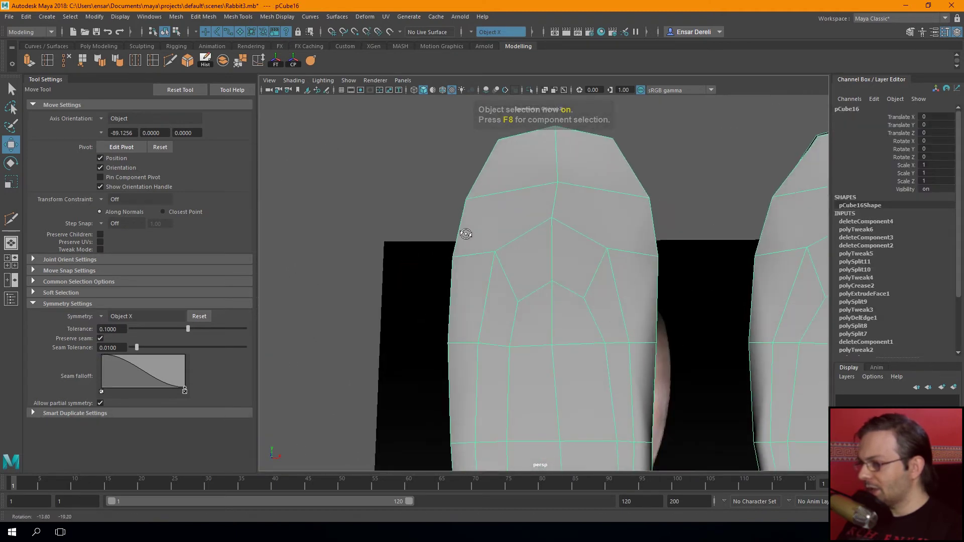
click(340, 151)
scroll(408, 213, down, 5)
mouse_move(409, 213)
alt+mouse_down()
mouse_move(431, 251)
mouse_move(493, 233)
alt+mouse_up()
scroll(452, 306, up, 3)
scroll(441, 264, up, 3)
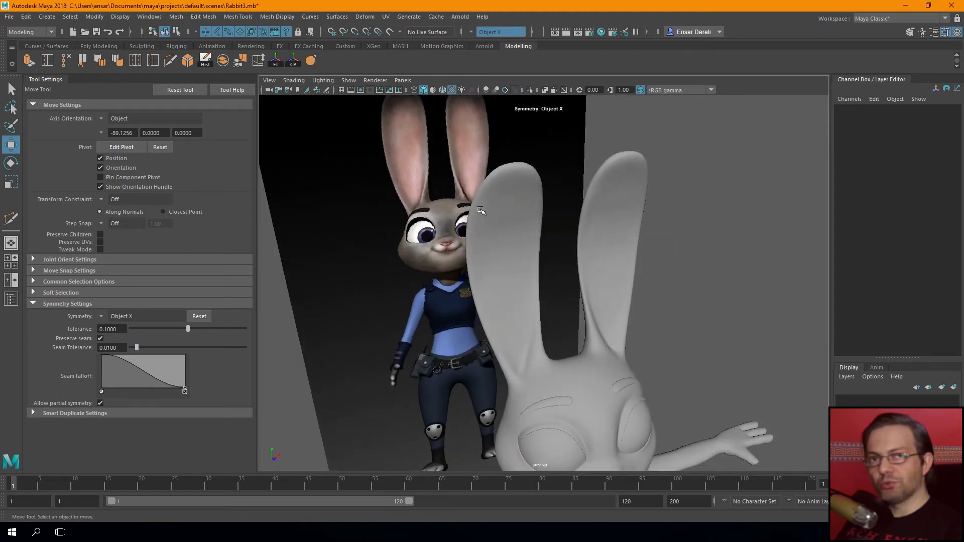
scroll(480, 210, down, 2)
click(478, 200)
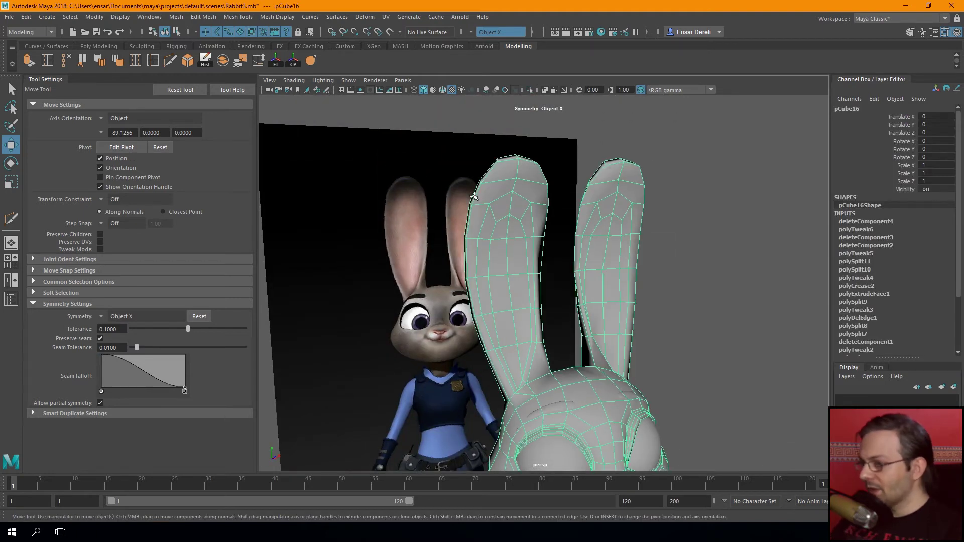
scroll(478, 200, up, 5)
scroll(420, 145, down, 2)
alt+middle_drag(436, 296, 478, 305)
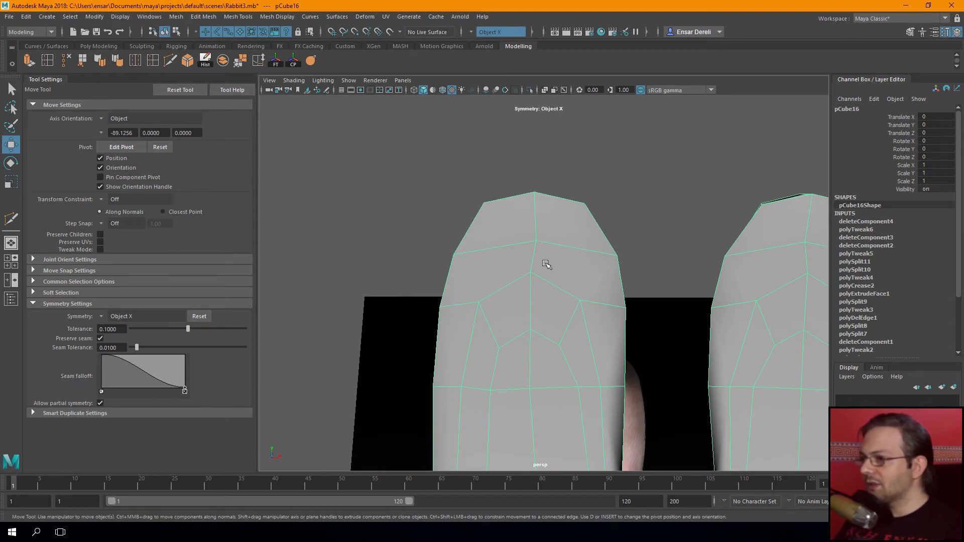
With symmetry off, merge the two tip vertices on each ear
key(F9)
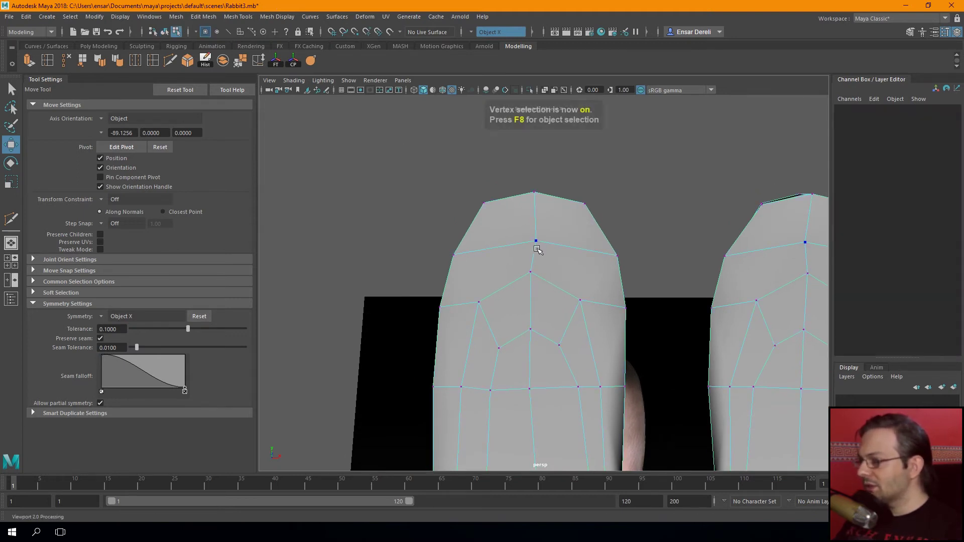
click(535, 246)
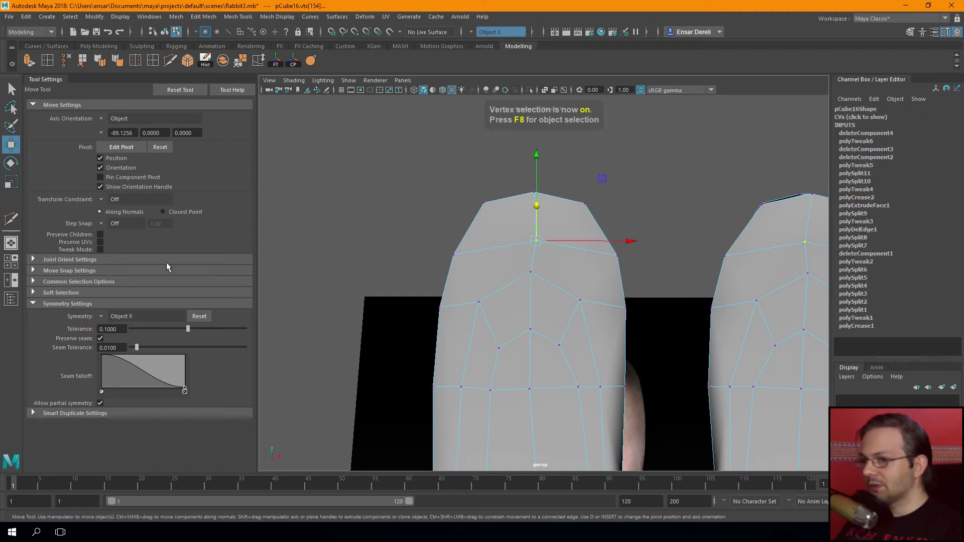
click(101, 316)
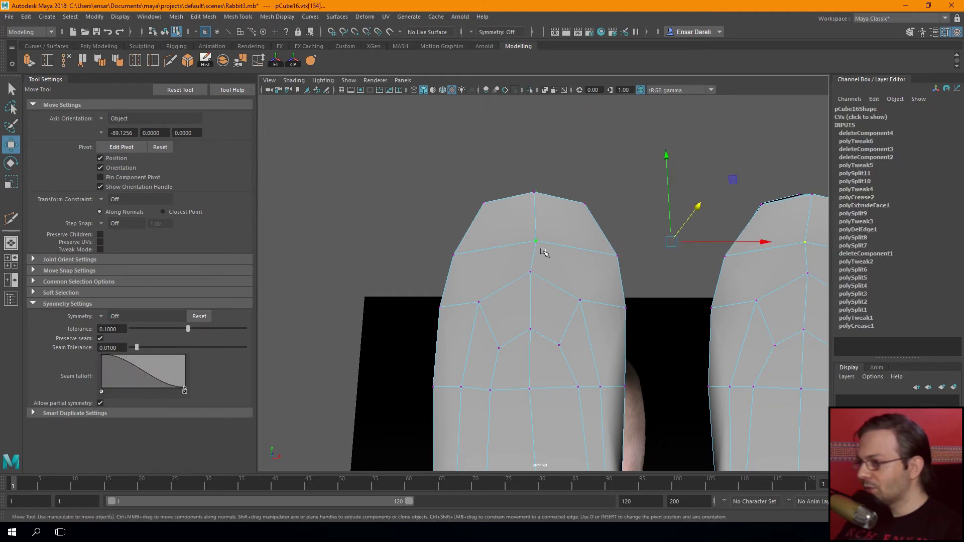
drag(512, 231, 544, 279)
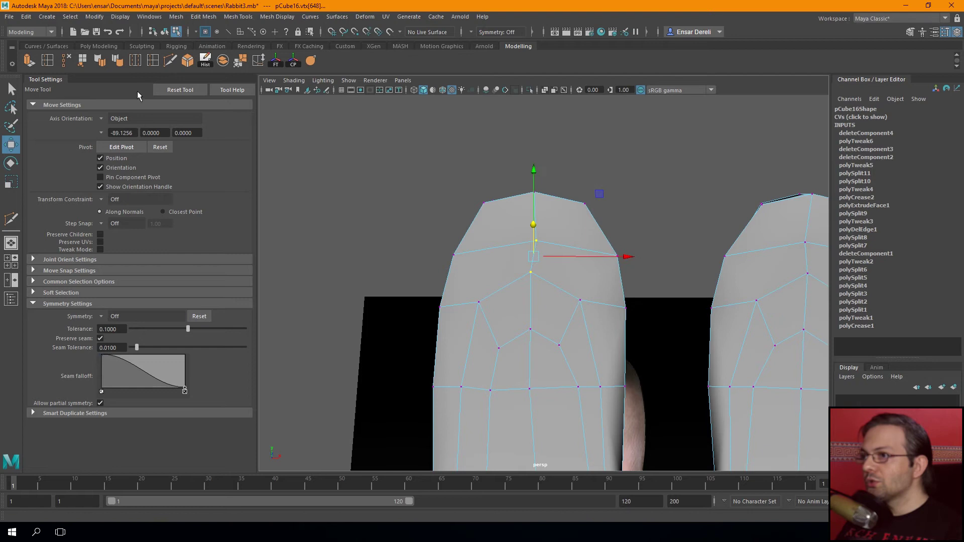
double_click(240, 62)
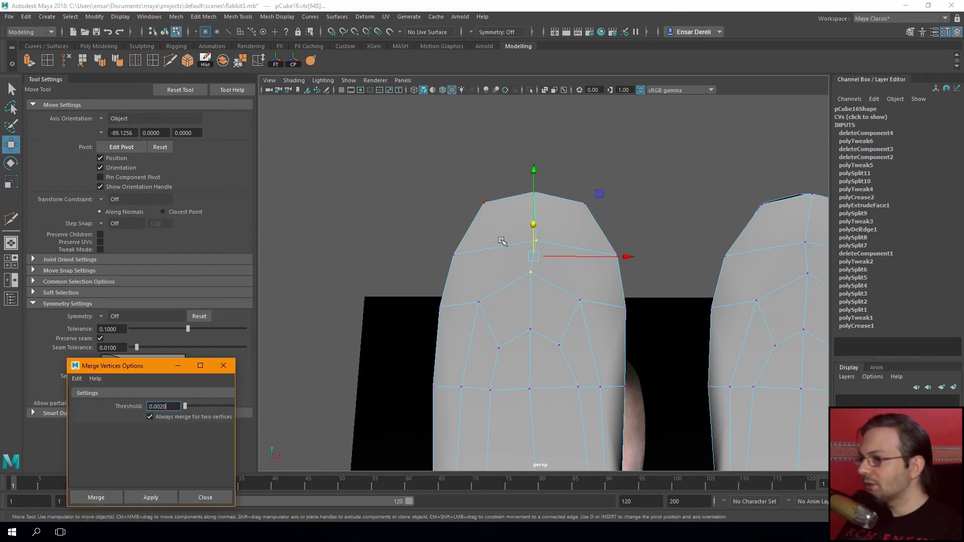
click(151, 497)
scroll(553, 281, down, 2)
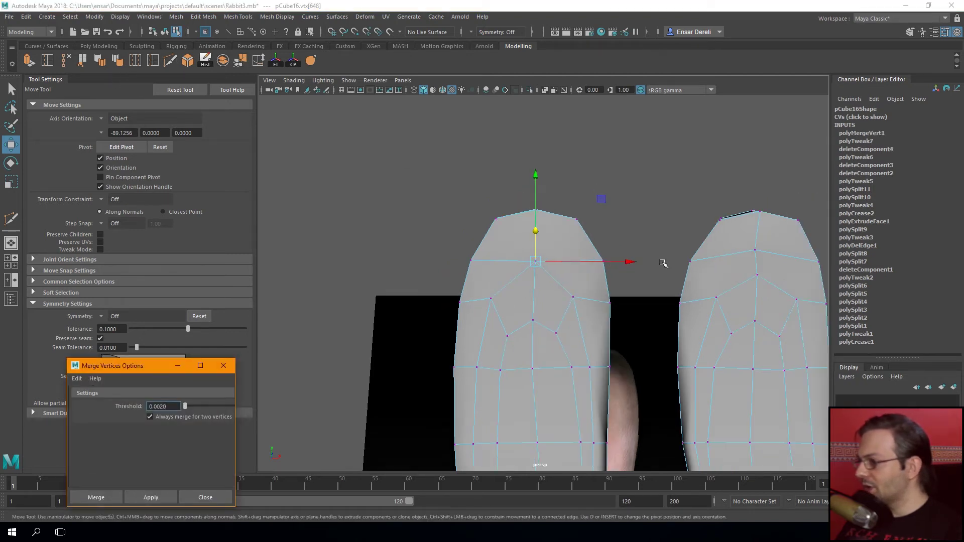
click(752, 258)
key(g)
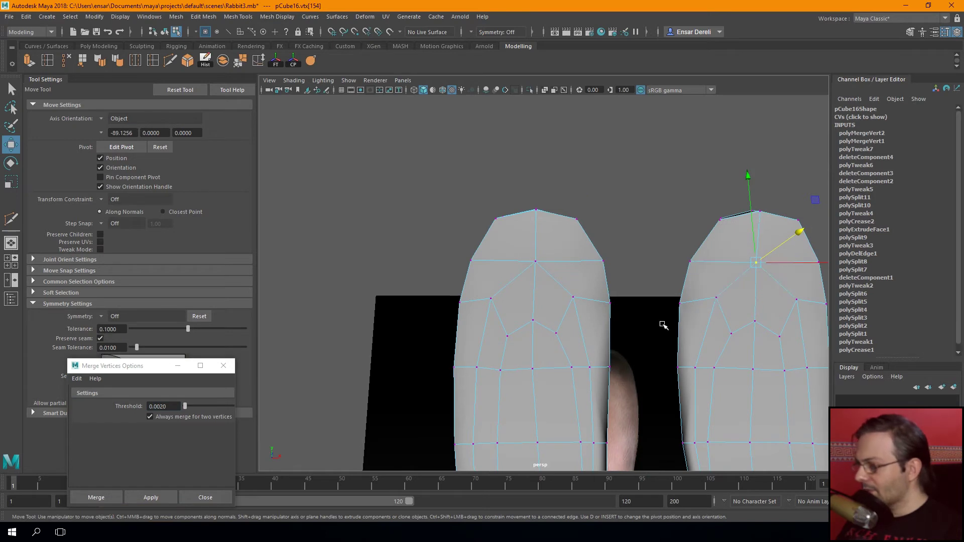
click(224, 366)
click(101, 317)
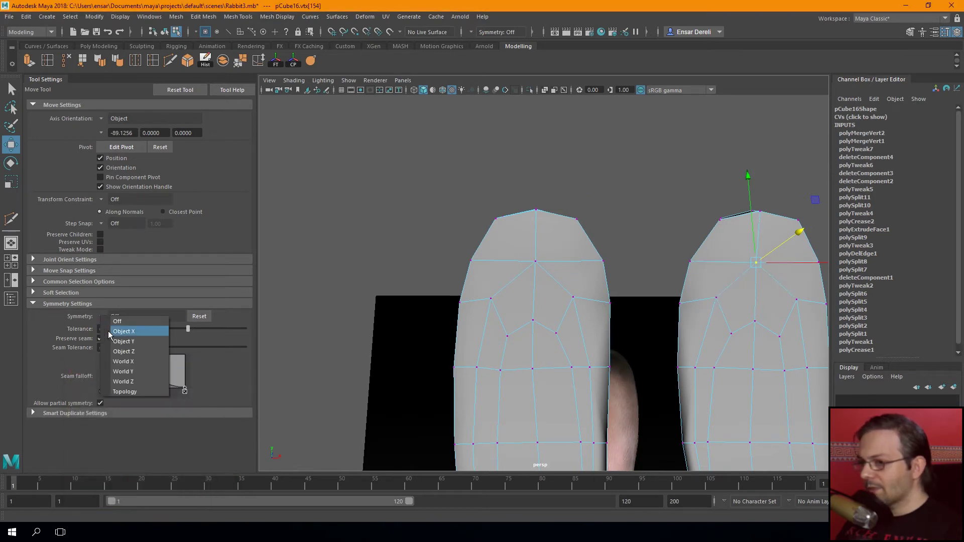
click(352, 224)
scroll(352, 224, down, 2)
Deselect the mesh and inspect the rabbit's feet, legs and torso against the reference planes
key(F8)
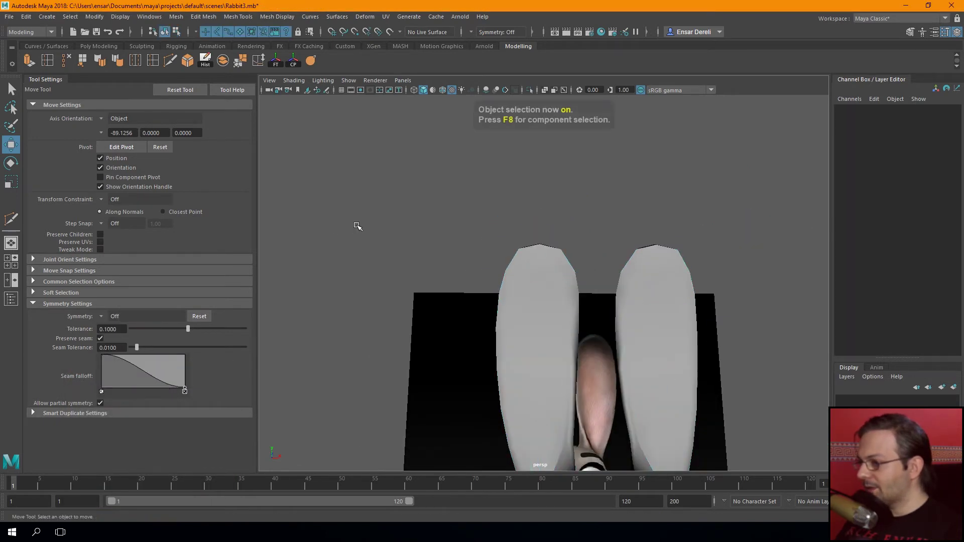
scroll(382, 236, down, 3)
scroll(411, 251, down, 1)
click(413, 241)
mouse_move(422, 243)
alt+mouse_down()
mouse_move(477, 264)
mouse_move(424, 286)
mouse_move(411, 218)
mouse_move(383, 254)
mouse_move(438, 196)
mouse_move(404, 281)
mouse_move(435, 217)
mouse_move(417, 264)
mouse_move(377, 282)
mouse_move(430, 182)
alt+mouse_up()
alt+right_drag(430, 182, 419, 287)
mouse_move(420, 286)
alt+mouse_down()
mouse_move(413, 221)
mouse_move(415, 231)
alt+mouse_up()
alt+right_drag(415, 231, 504, 260)
alt+drag(503, 261, 647, 288)
mouse_move(648, 288)
alt+right_down()
mouse_move(422, 249)
mouse_move(515, 210)
mouse_move(492, 216)
mouse_move(477, 301)
mouse_move(452, 236)
mouse_move(432, 226)
mouse_move(452, 349)
alt+right_up()
mouse_move(452, 348)
alt+mouse_down()
mouse_move(502, 346)
mouse_move(469, 344)
alt+mouse_up()
mouse_move(469, 345)
alt+right_down()
mouse_move(445, 284)
mouse_move(437, 363)
alt+right_up()
mouse_move(436, 364)
alt+mouse_down()
mouse_move(456, 368)
mouse_move(398, 368)
mouse_move(406, 288)
mouse_move(446, 318)
mouse_move(461, 319)
mouse_move(449, 349)
alt+mouse_up()
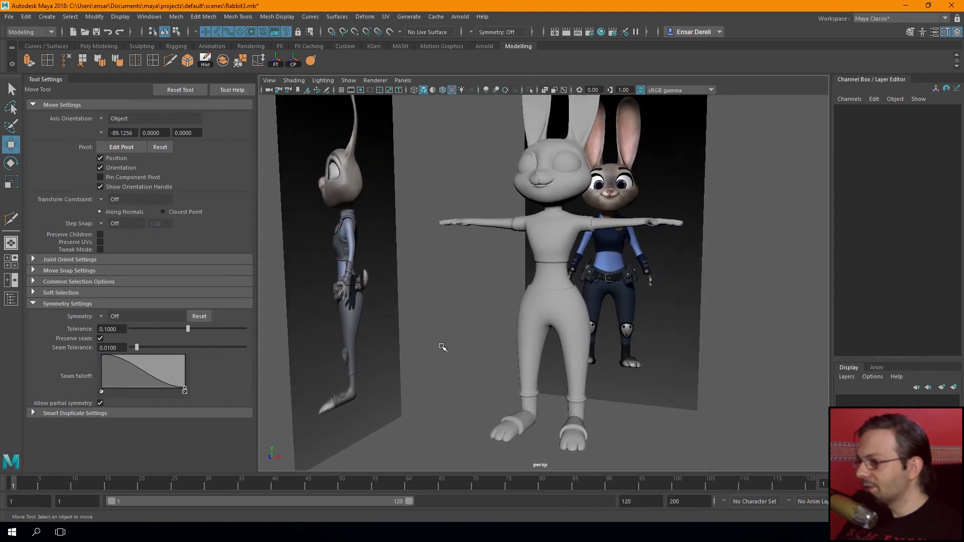
Frame a close side view of the rabbit's hips with the Select Tool active
key(q)
alt+right_drag(423, 258, 413, 295)
alt+drag(413, 294, 380, 307)
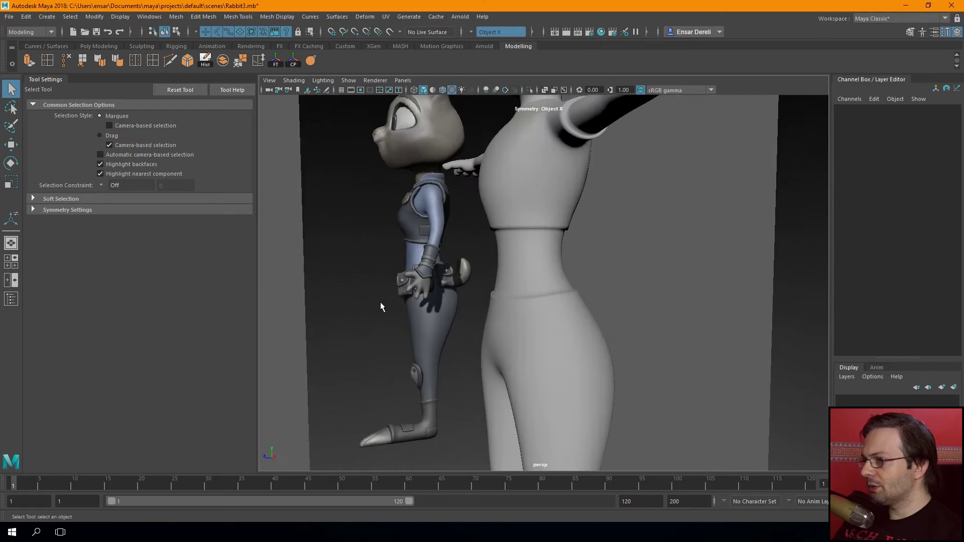
alt+right_drag(381, 306, 387, 248)
Maximise the side view and zoom in on the reference tail behind the hip
click(230, 20)
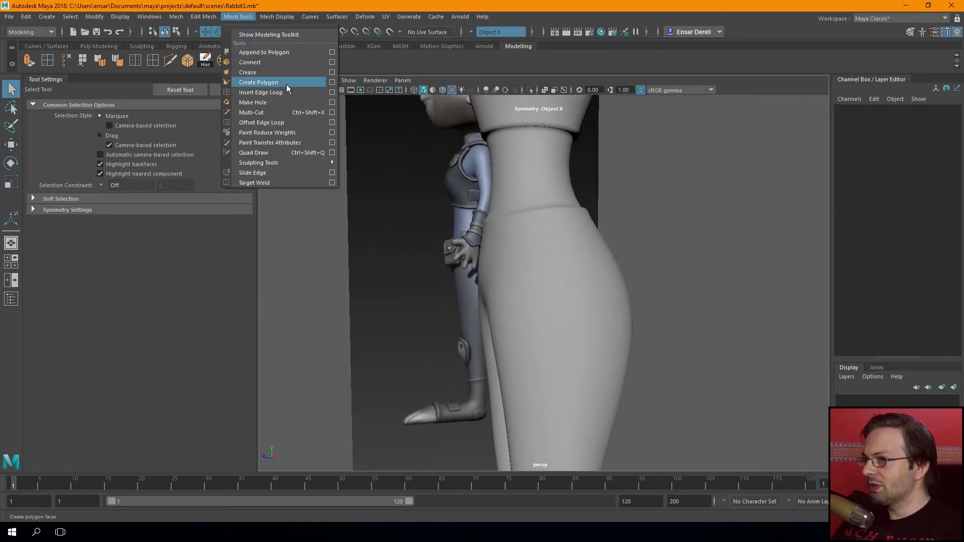
click(372, 70)
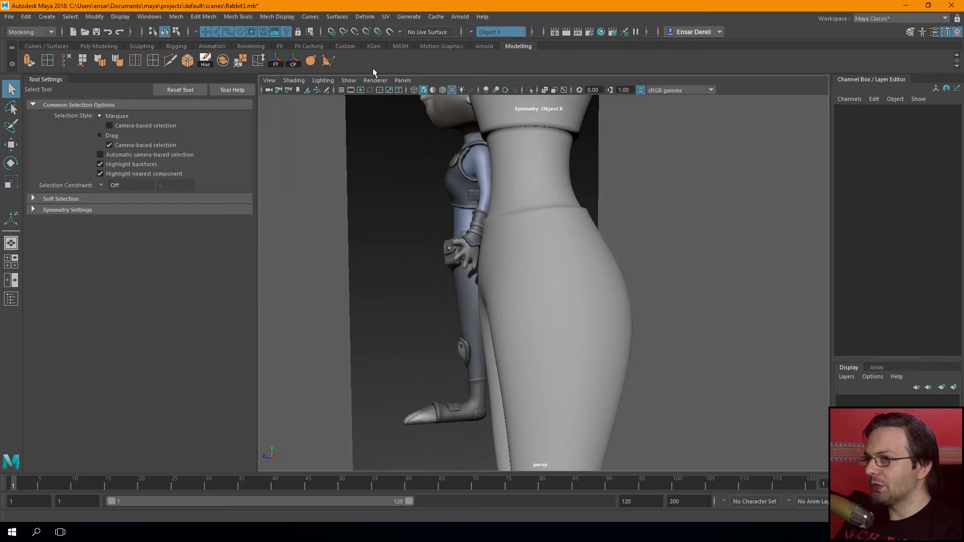
scroll(328, 200, down, 3)
mouse_move(329, 203)
alt+mouse_down()
mouse_move(334, 213)
mouse_move(345, 198)
mouse_move(333, 198)
mouse_move(322, 74)
alt+mouse_up()
key(space)
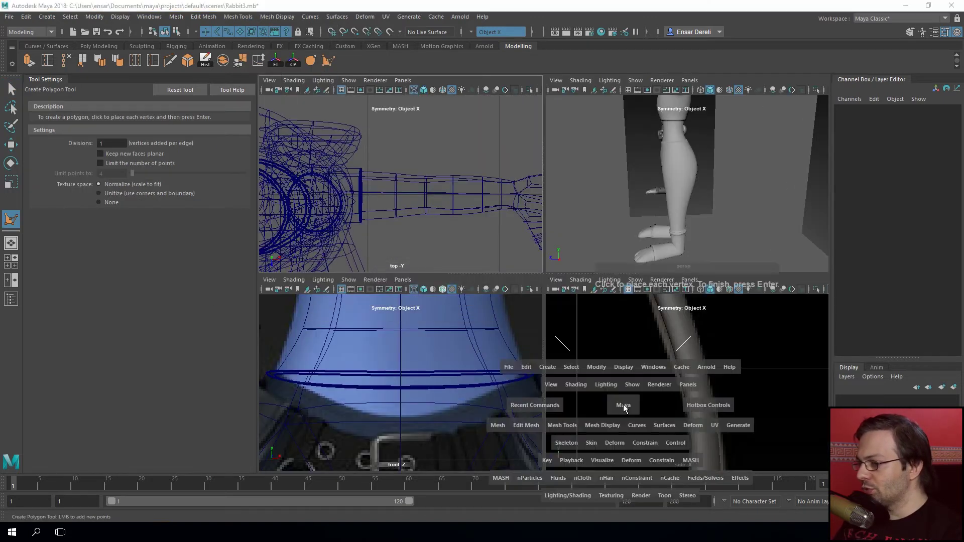
key(space)
scroll(467, 254, up, 3)
scroll(497, 301, up, 3)
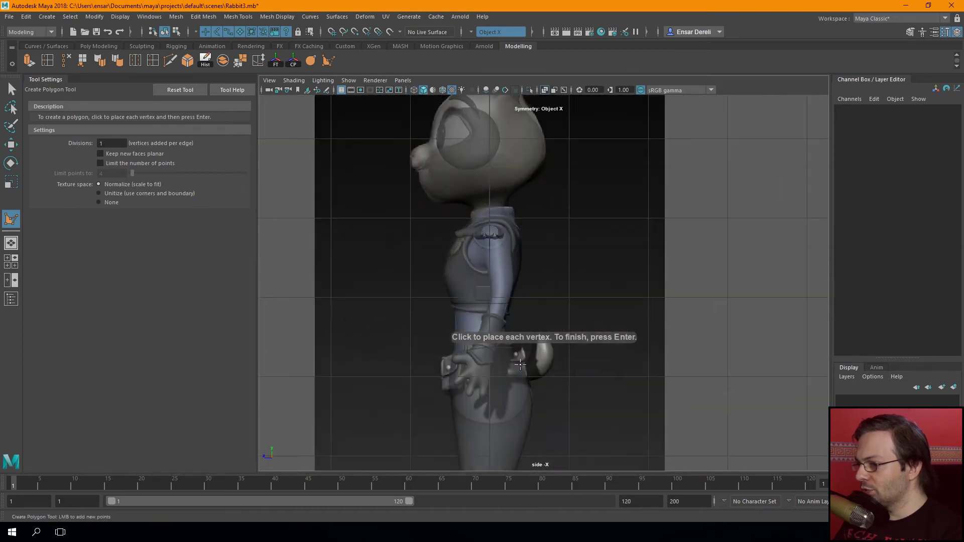
scroll(486, 344, up, 3)
scroll(514, 297, up, 2)
scroll(515, 296, up, 2)
scroll(498, 280, up, 2)
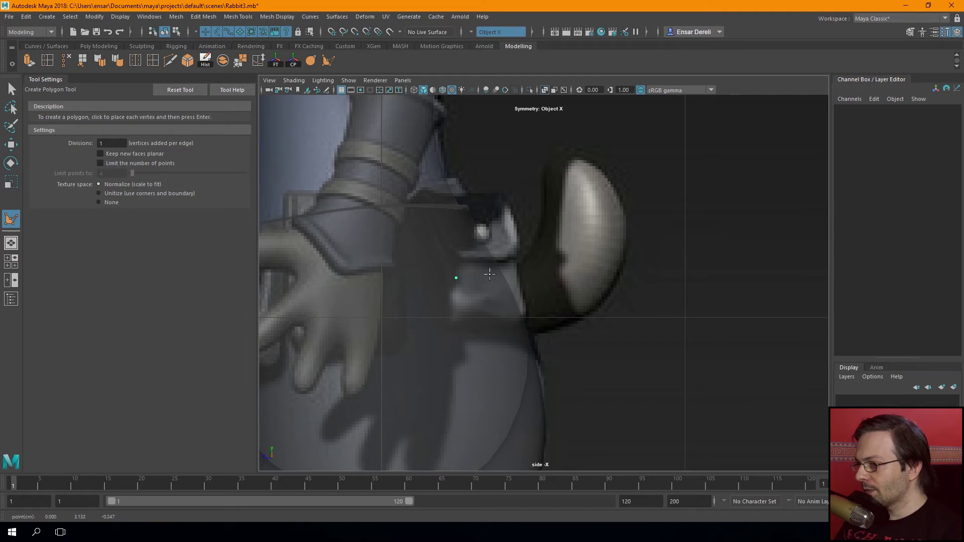
Trace a six-point polygon around the reference tail outline to create polySurface1
click(539, 241)
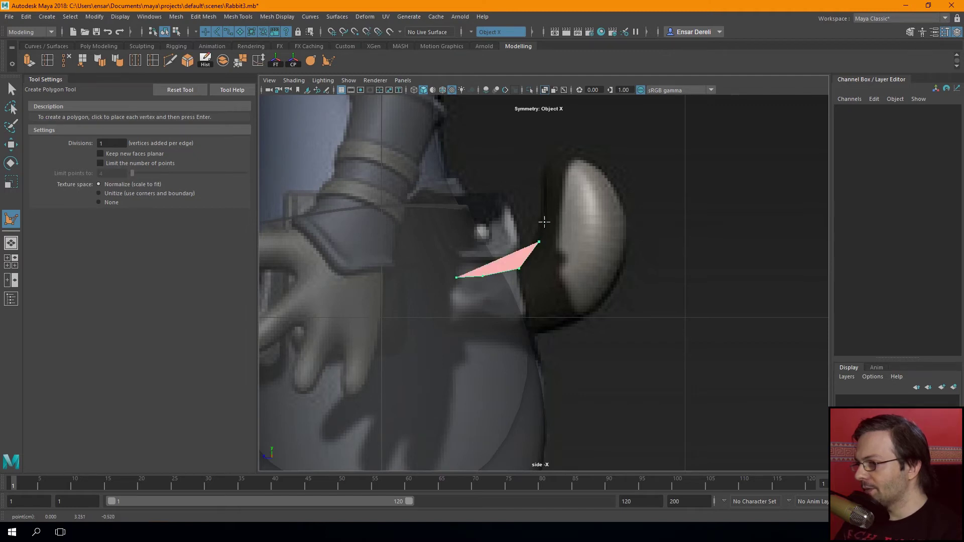
click(543, 181)
click(593, 164)
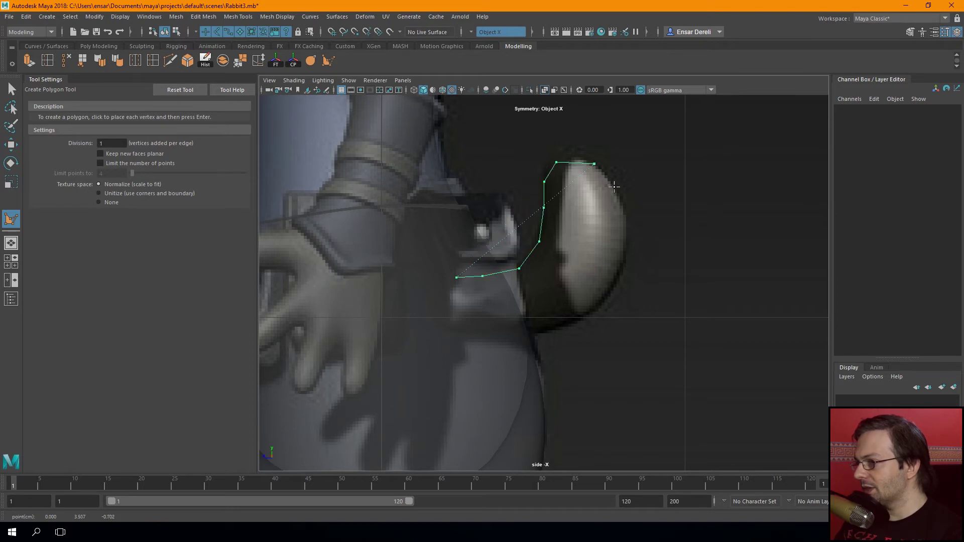
click(612, 282)
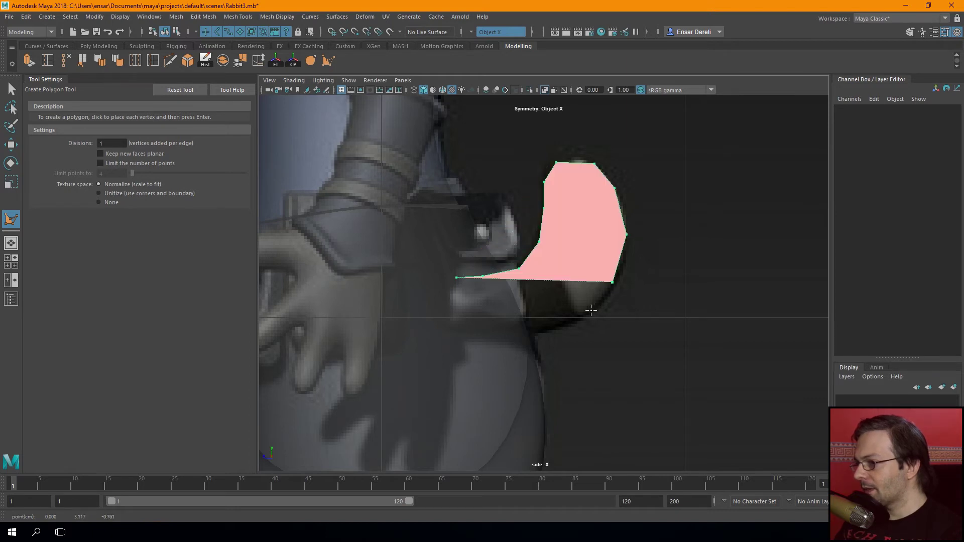
click(588, 313)
click(467, 330)
key(Return)
Frame the new tail polygon in perspective and delete its construction history
key(space)
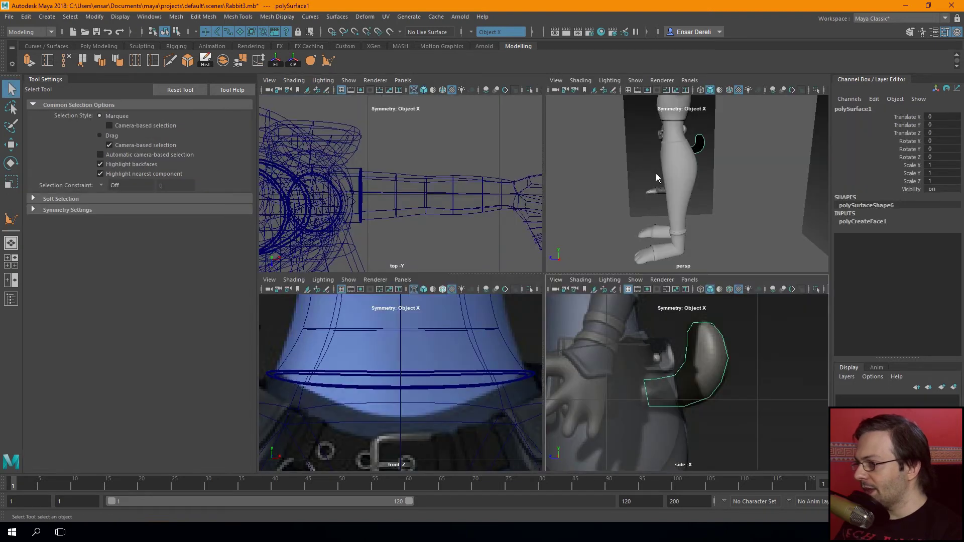
key(space)
alt+drag(555, 204, 458, 235)
key(f)
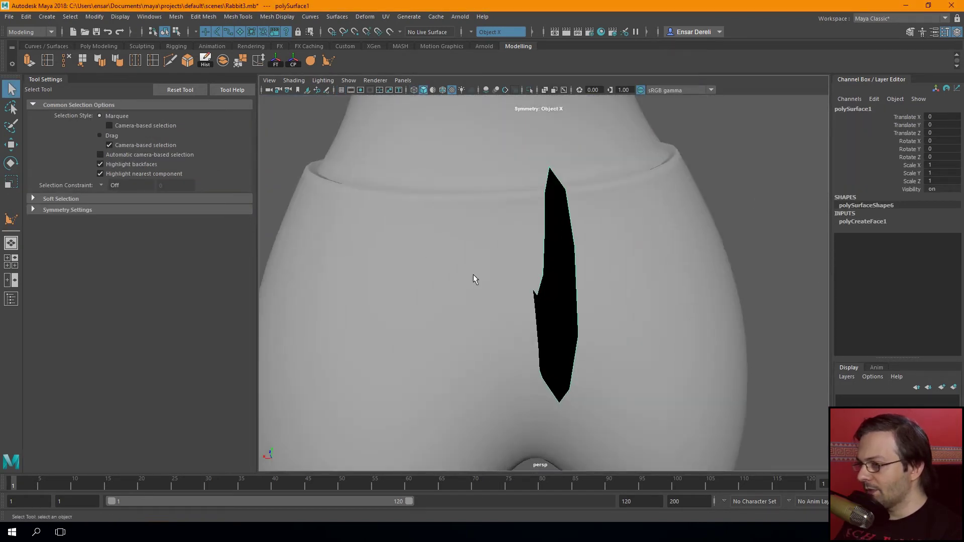
alt+drag(473, 274, 357, 269)
scroll(378, 279, down, 3)
key(F8)
key(F8)
scroll(413, 265, down, 3)
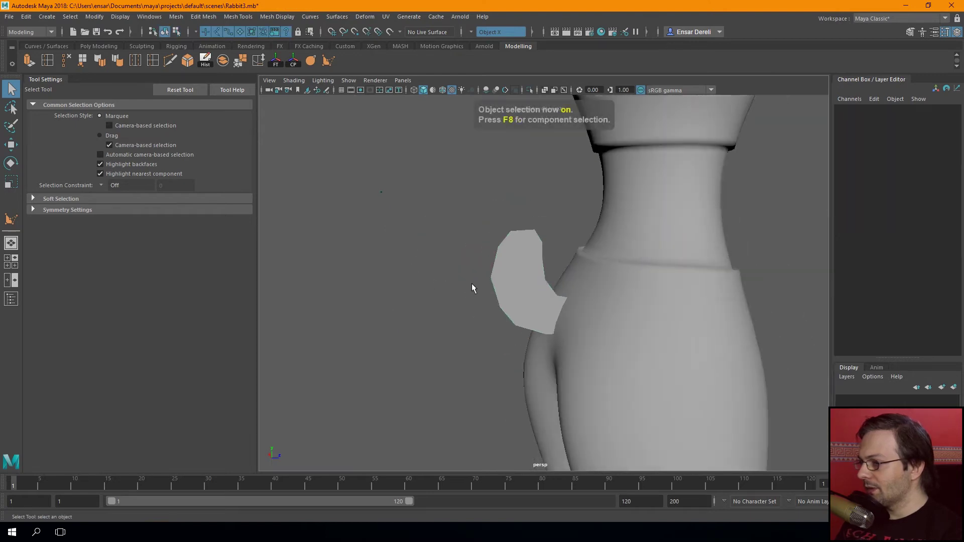
alt+drag(472, 283, 449, 272)
mouse_move(433, 232)
alt+mouse_down()
mouse_move(347, 258)
mouse_move(263, 156)
alt+mouse_up()
click(205, 64)
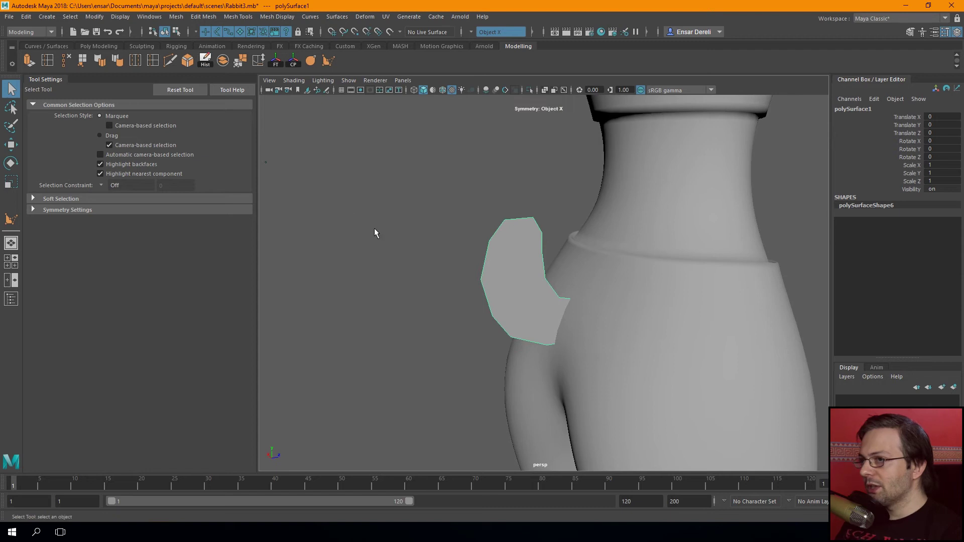
Turn symmetry off and Multi-Cut the tail polygon into about six strips
alt+drag(374, 228, 362, 233)
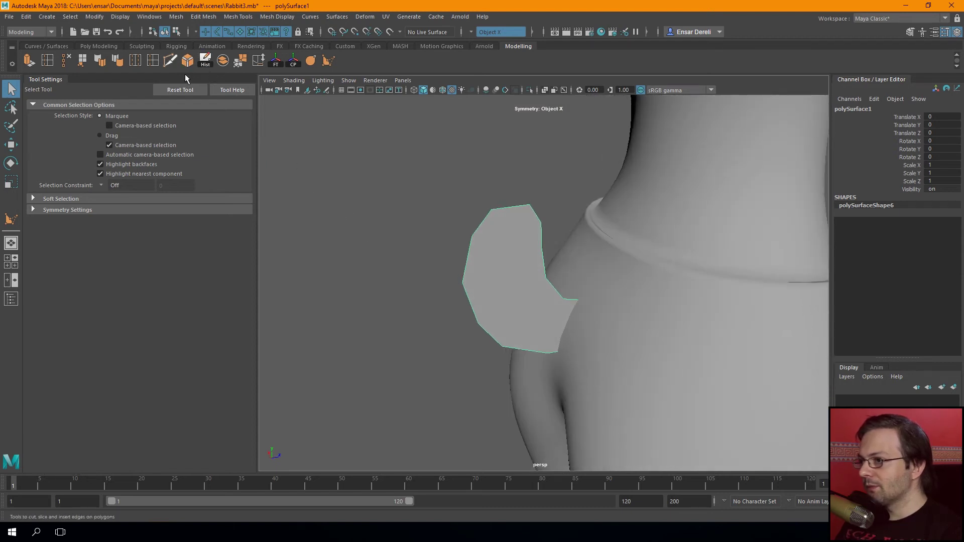
alt+drag(438, 236, 467, 204)
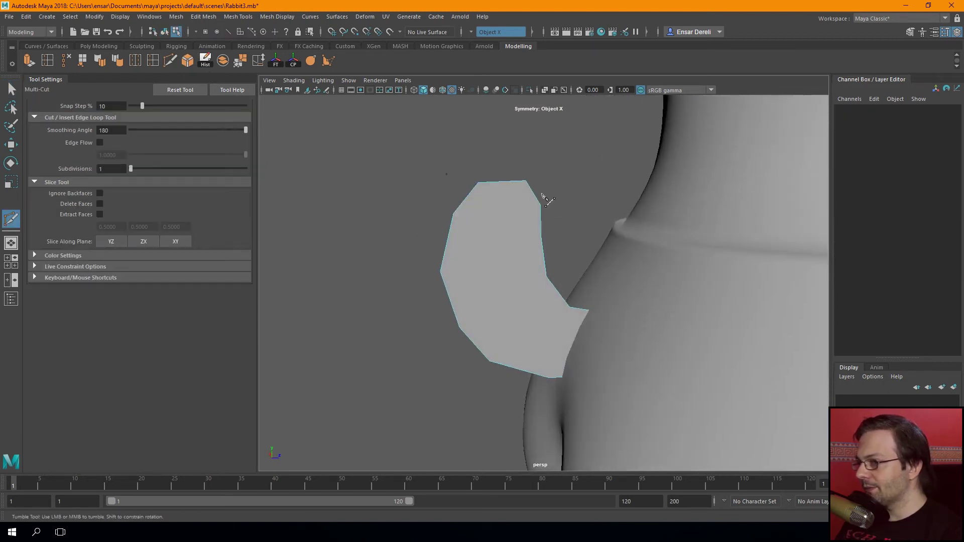
key(F8)
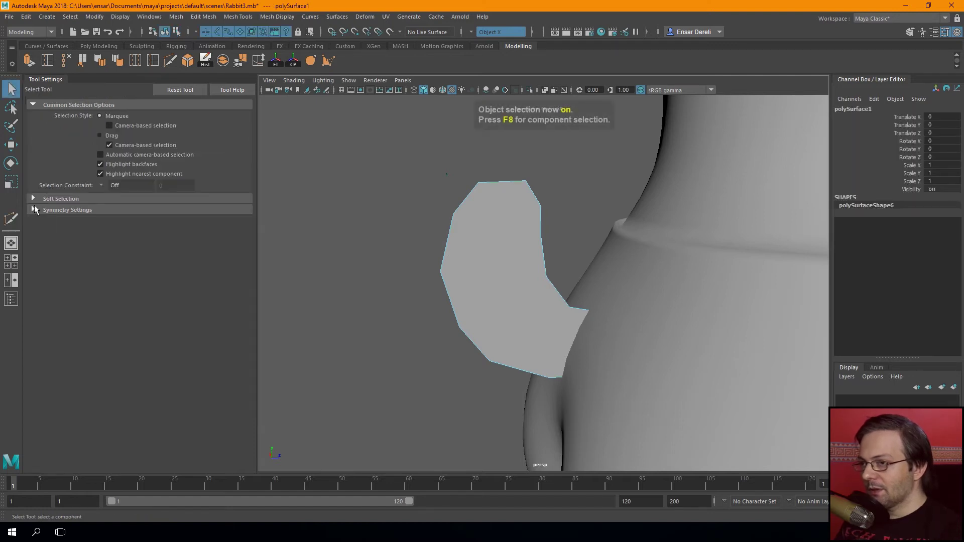
click(34, 209)
click(101, 222)
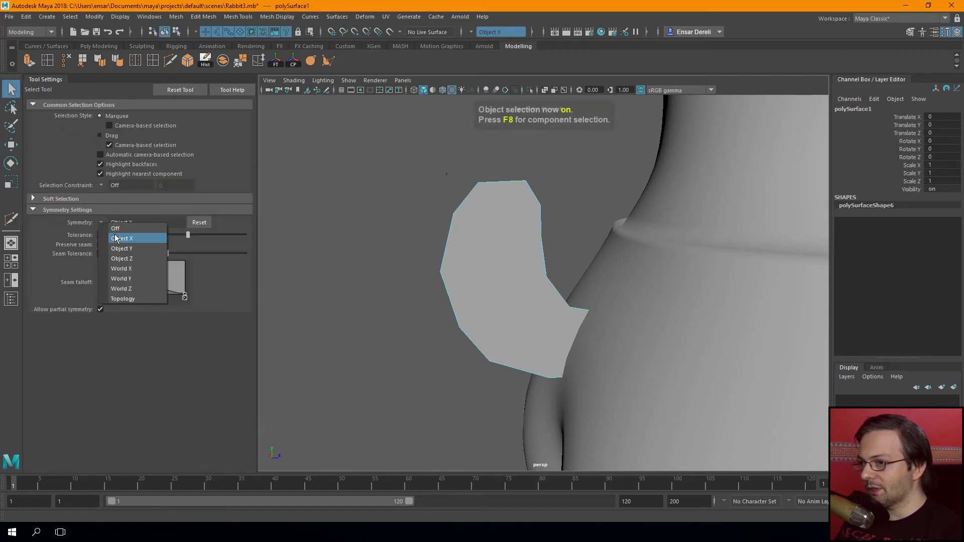
click(119, 230)
click(166, 65)
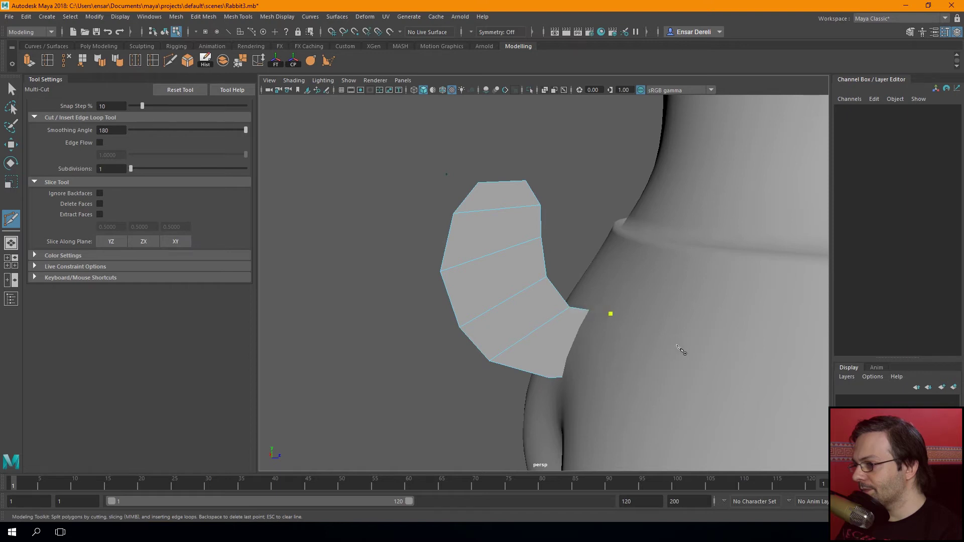
key(space)
key(space)
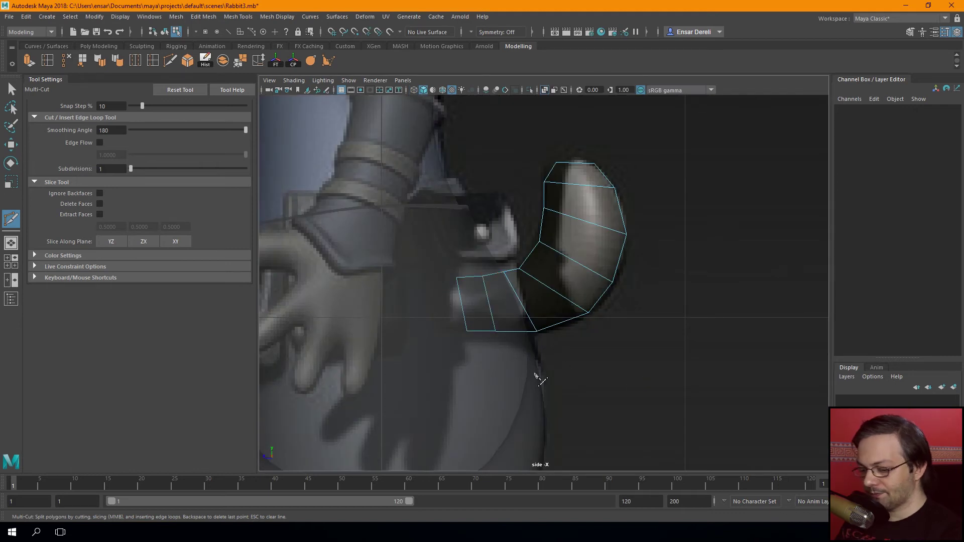
Move the tail's back-edge vertices in side view to match the reference outline
key(q)
key(F9)
scroll(523, 341, up, 2)
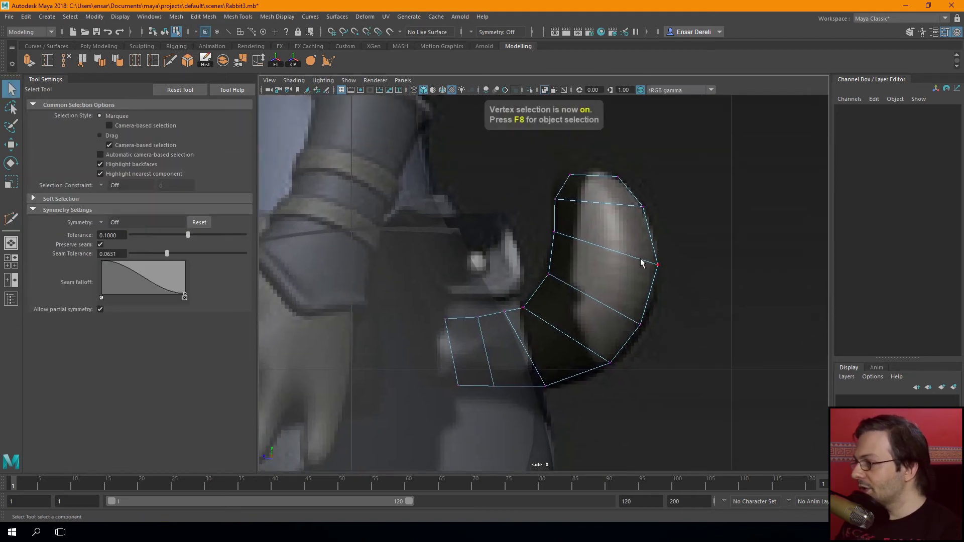
click(657, 264)
key(w)
drag(656, 263, 660, 267)
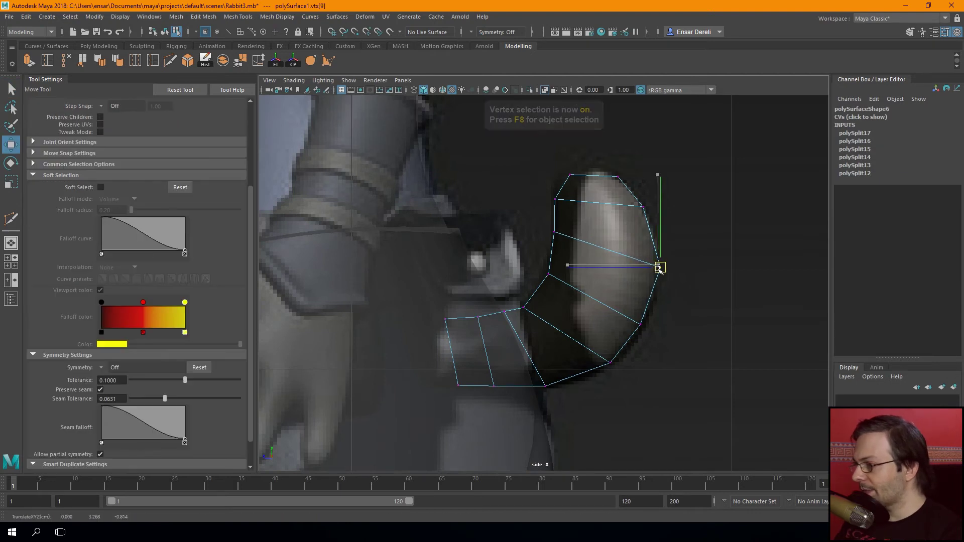
drag(641, 325, 646, 329)
click(610, 362)
drag(611, 363, 615, 368)
Reposition the tail's bottom and top vertices to fit the reference
click(545, 386)
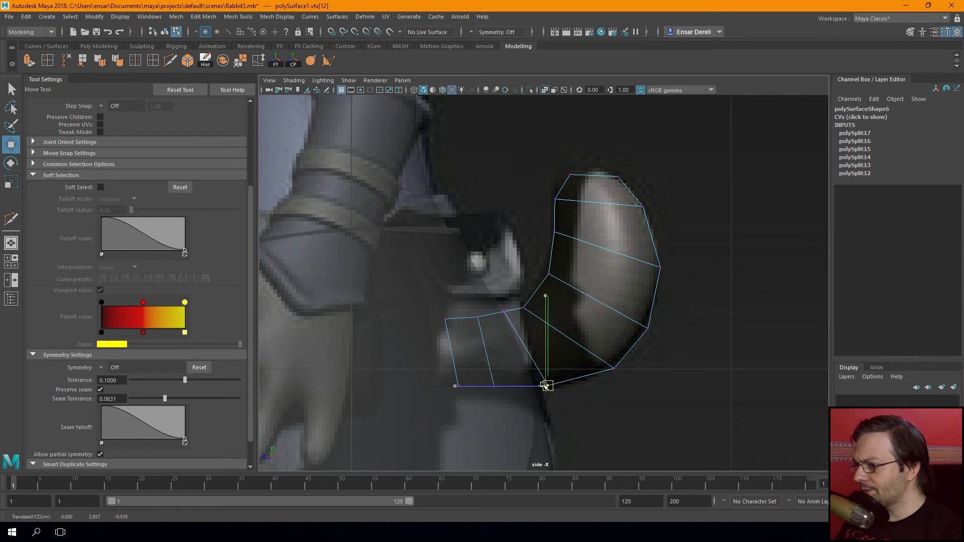
click(493, 386)
drag(493, 386, 499, 388)
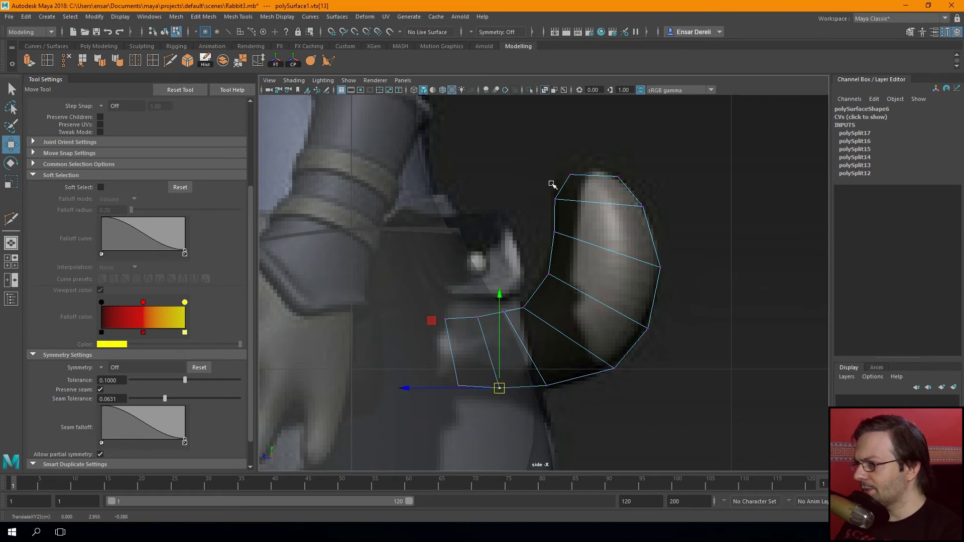
click(618, 177)
drag(617, 177, 578, 175)
click(570, 175)
click(553, 233)
click(549, 274)
click(505, 312)
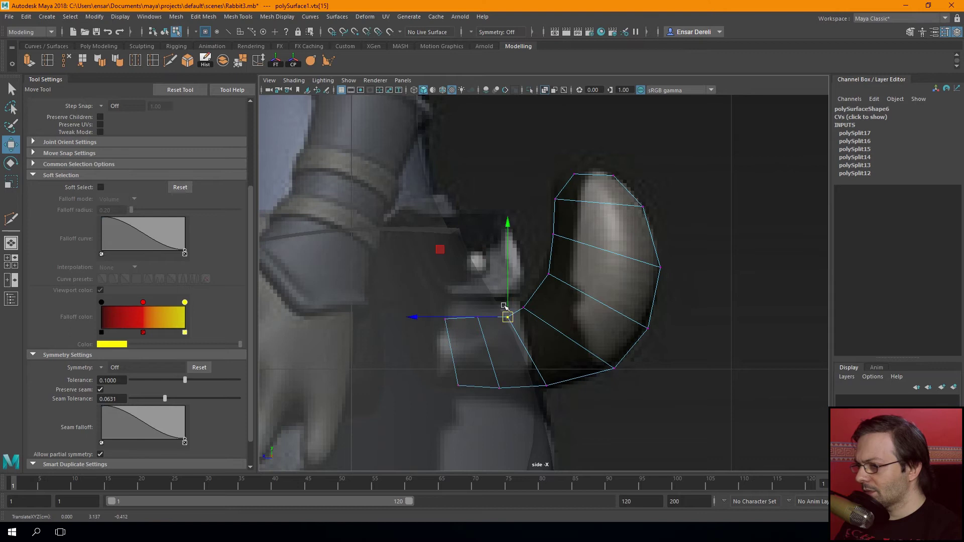
shift+click(523, 307)
Lower and shift the root-end vertex groups to follow the tail outline
scroll(477, 344, up, 2)
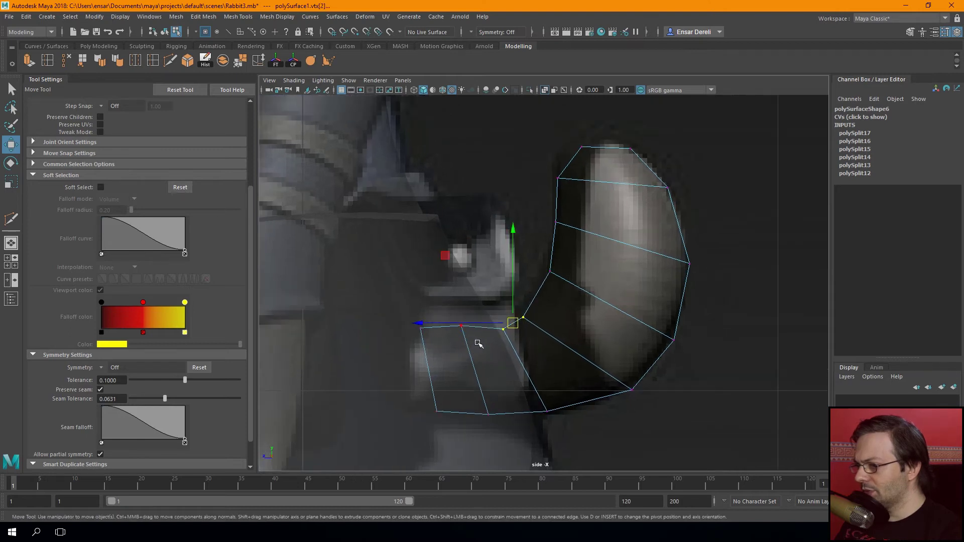
drag(384, 297, 384, 296)
drag(444, 291, 445, 305)
drag(415, 343, 445, 347)
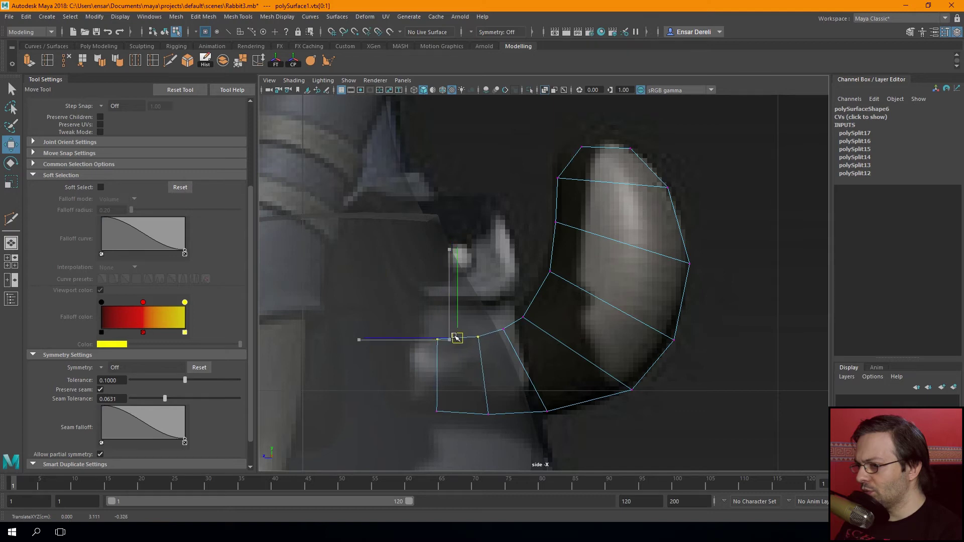
drag(405, 391, 496, 449)
drag(430, 413, 438, 412)
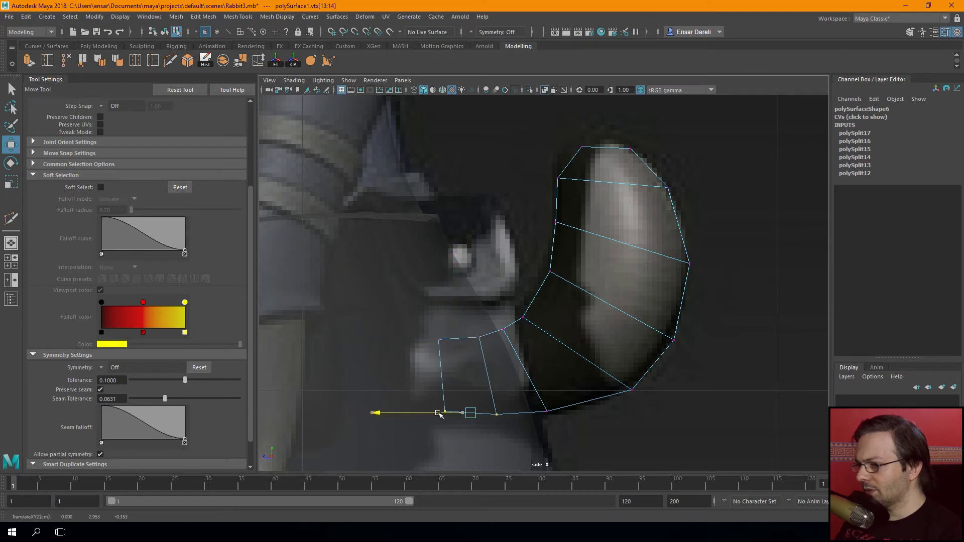
drag(422, 331, 459, 442)
drag(419, 378, 426, 378)
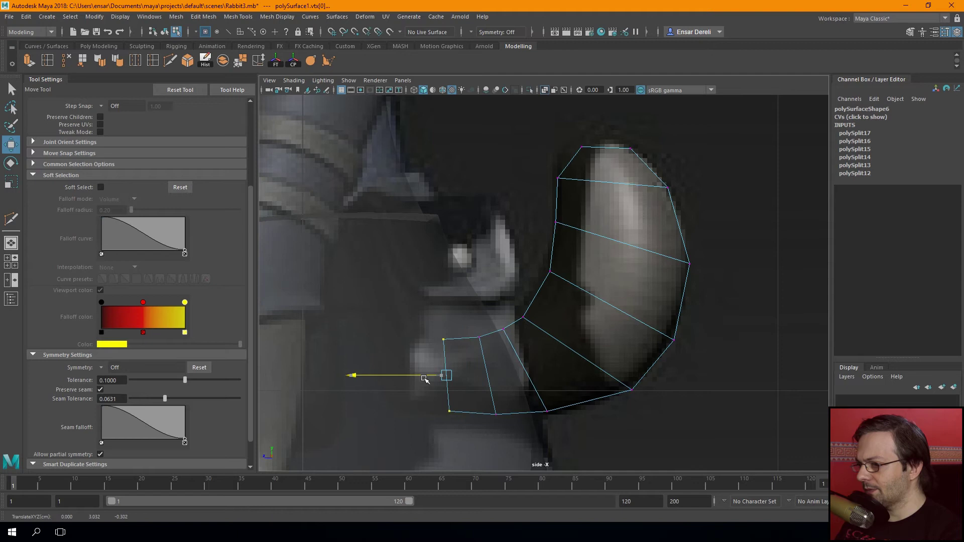
click(524, 317)
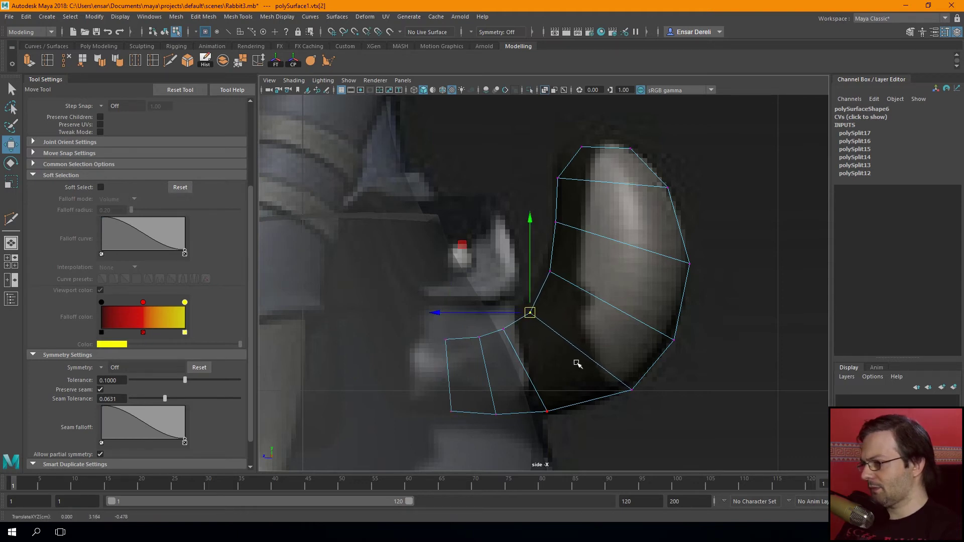
Fine-tune the inner-bend, lower and top-right tail vertices against the reference
scroll(578, 363, down, 5)
scroll(661, 379, up, 3)
scroll(637, 347, up, 2)
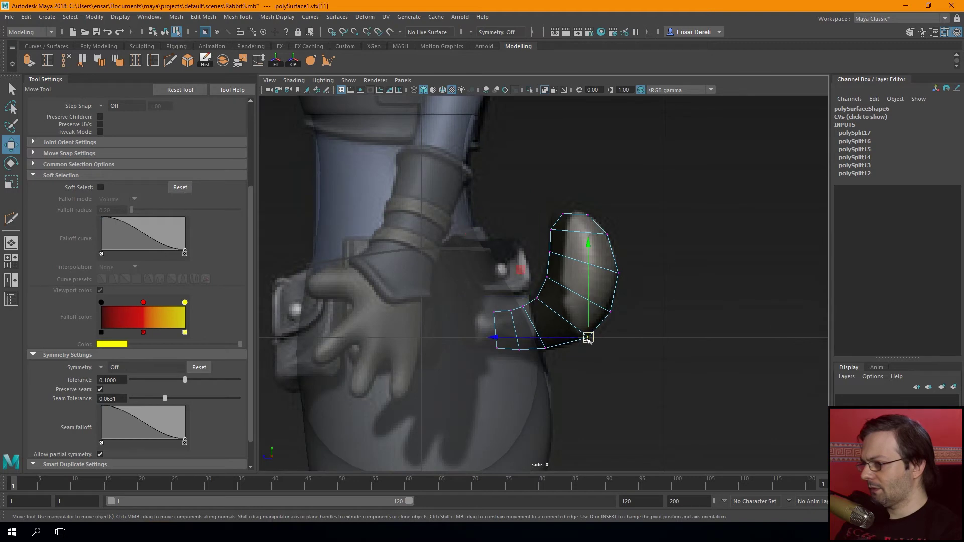
scroll(587, 339, up, 2)
click(523, 359)
click(544, 374)
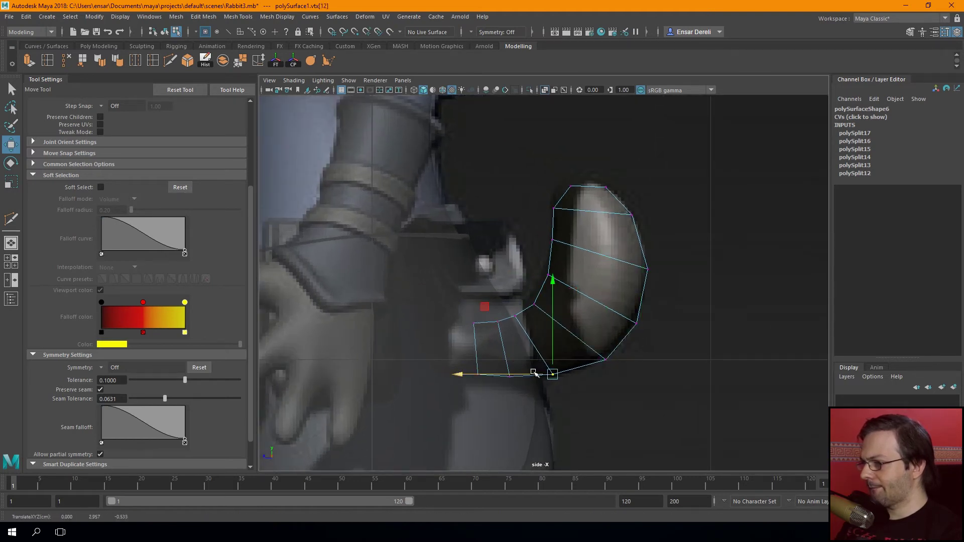
scroll(597, 350, up, 2)
alt+middle_drag(645, 323, 622, 343)
click(647, 208)
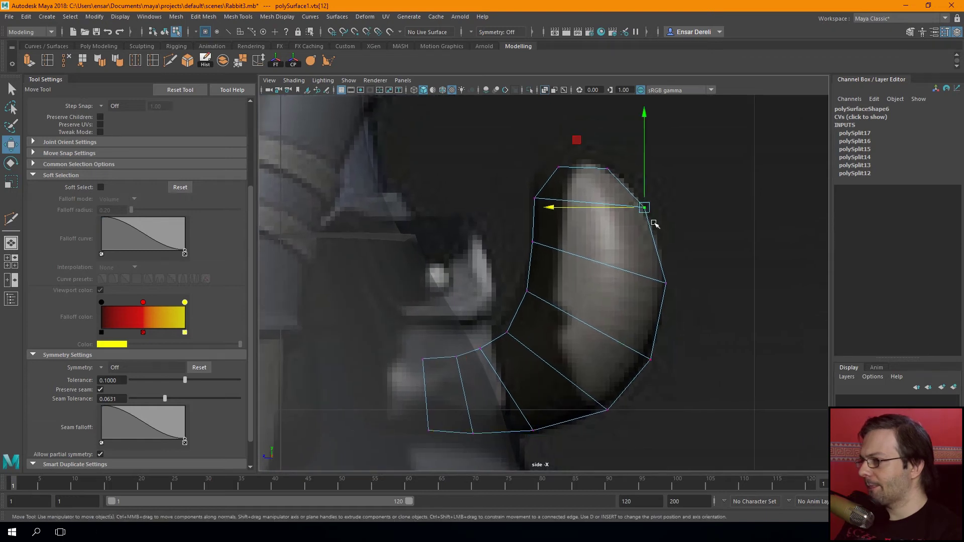
key(space)
Extrude the tail faces to give the flat piece depth
key(F8)
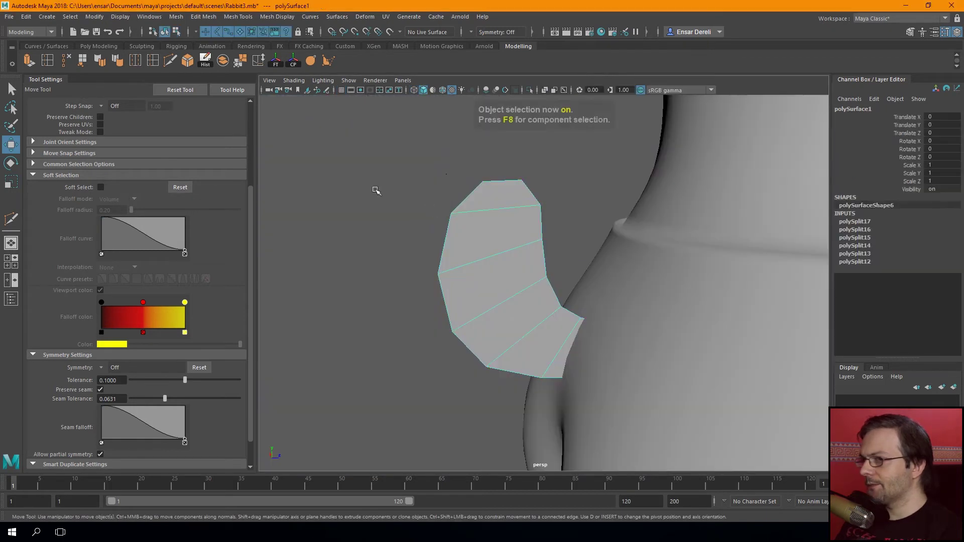
click(34, 59)
mouse_move(366, 265)
alt+mouse_down()
mouse_move(400, 287)
mouse_move(451, 259)
mouse_move(519, 297)
alt+mouse_up()
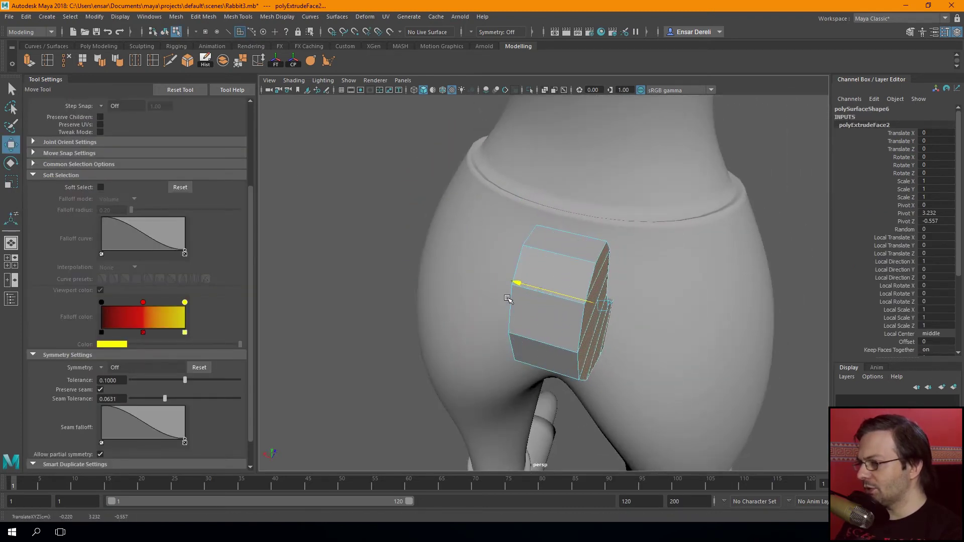
alt+drag(520, 299, 491, 311)
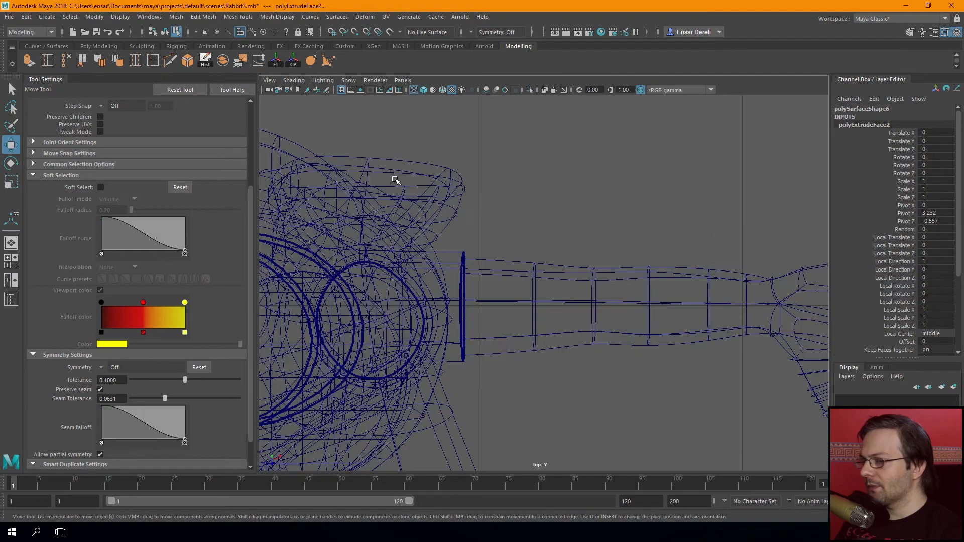
Slide the tail onto the body's centre line in top view and freeze its transforms
key(F8)
scroll(423, 215, down, 3)
scroll(423, 214, up, 8)
key(a)
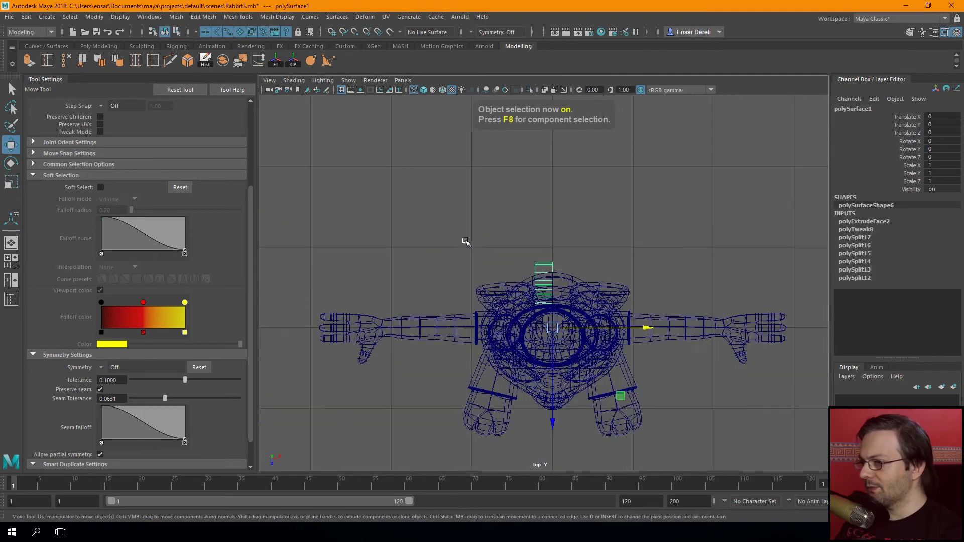
scroll(409, 198, up, 5)
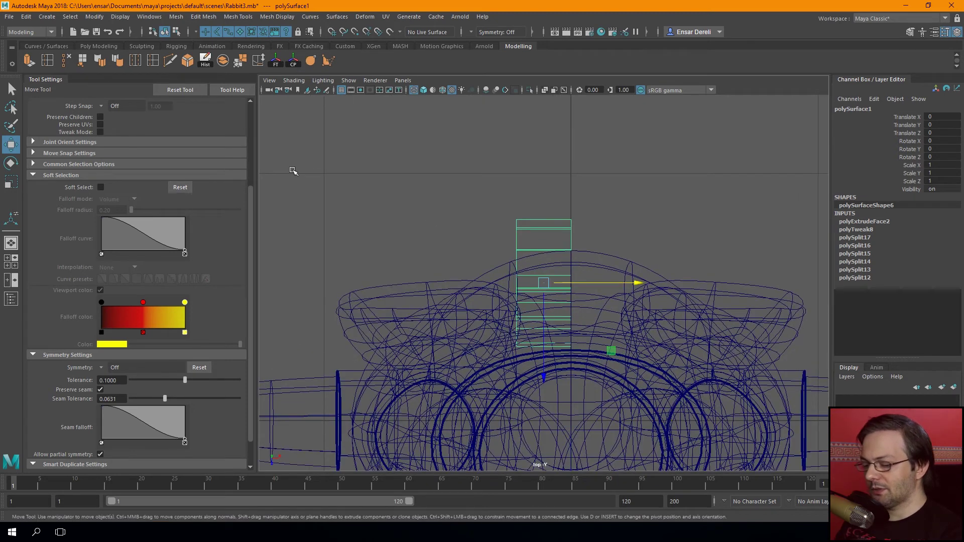
drag(574, 285, 601, 284)
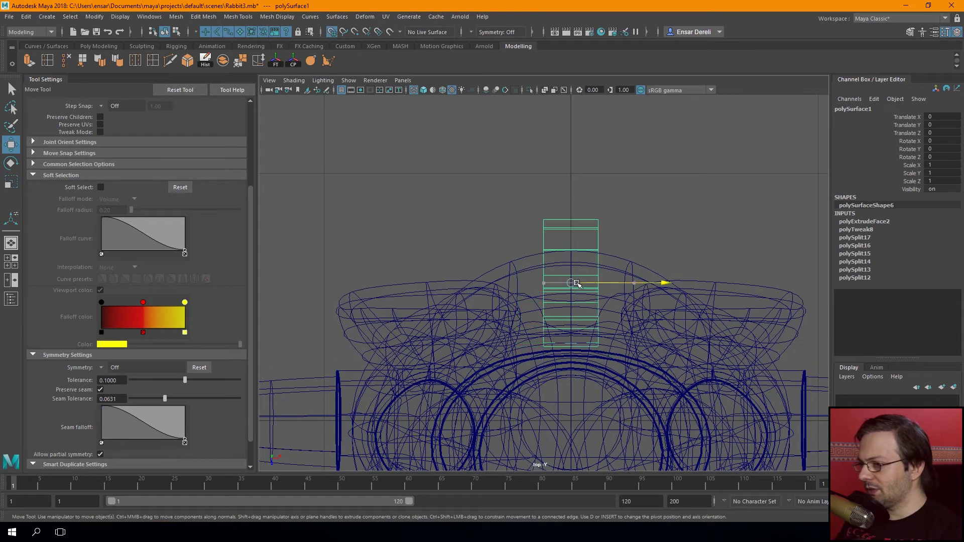
click(276, 60)
Select the tail's left column of vertices in the top view
alt+middle_drag(427, 191, 364, 198)
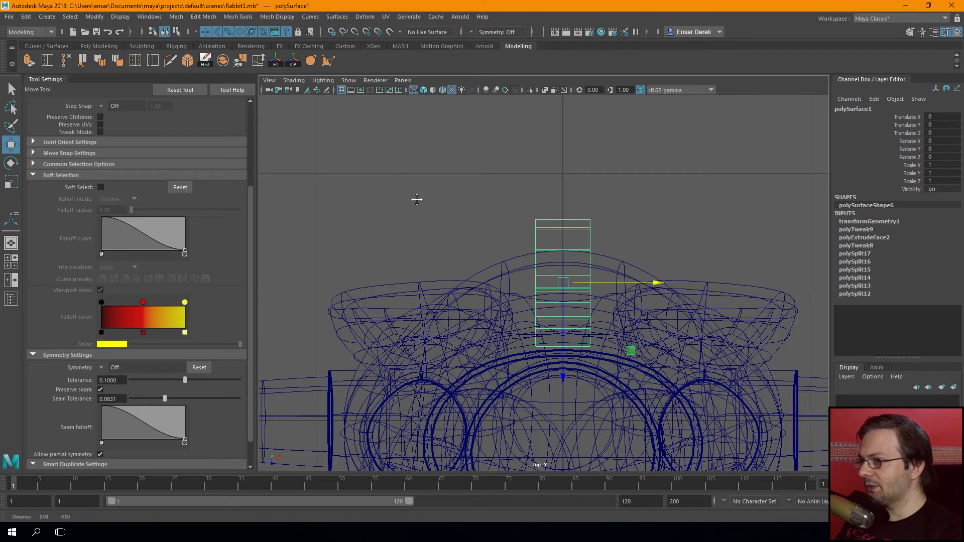
key(F9)
scroll(459, 224, down, 5)
scroll(458, 224, up, 4)
scroll(473, 188, up, 1)
drag(511, 192, 415, 385)
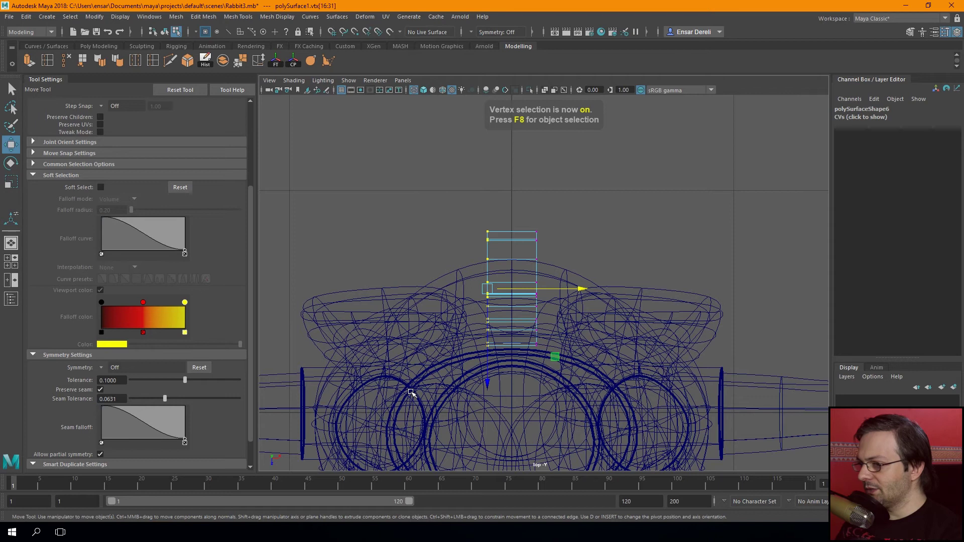
scroll(523, 356, up, 3)
Set symmetry to Object X and rotate the vertex column to taper the tail into a wedge
click(106, 368)
click(122, 383)
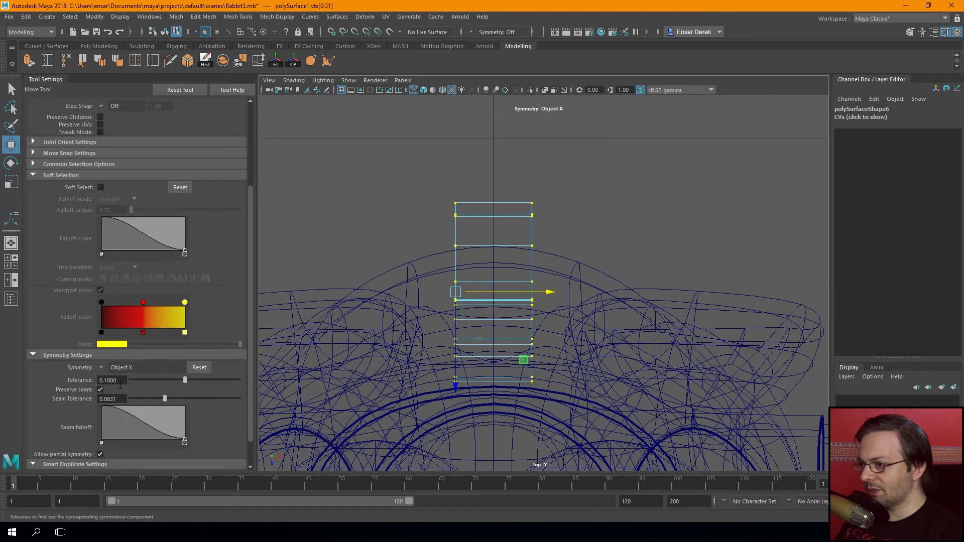
drag(424, 162, 481, 426)
key(e)
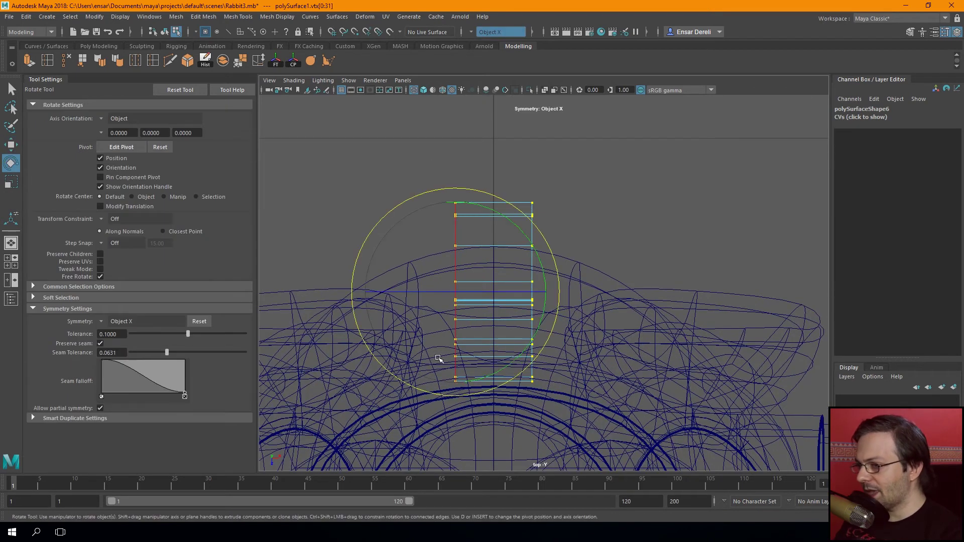
drag(496, 214, 476, 213)
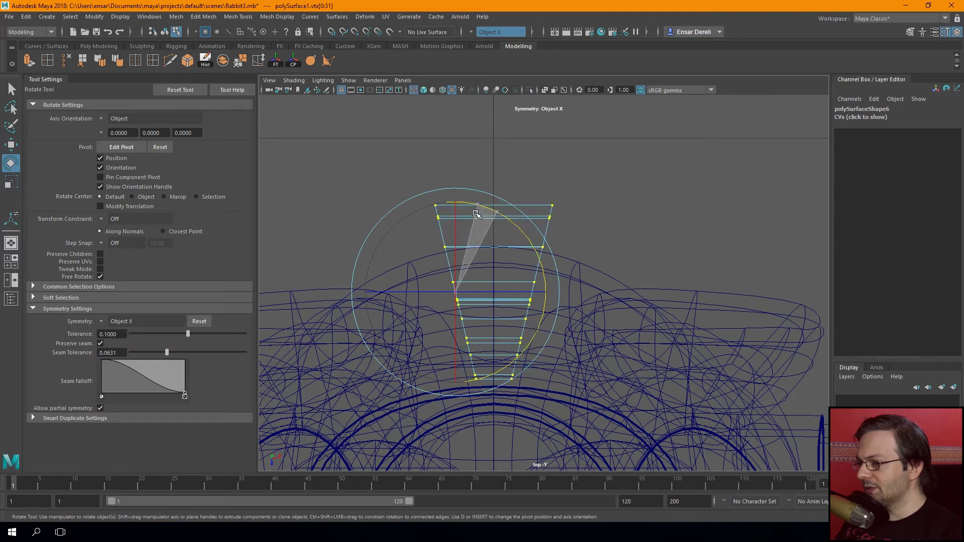
Inspect the tail slab in perspective and cut a centre edge line down it
key(space)
mouse_move(635, 179)
alt+mouse_down()
mouse_move(587, 270)
mouse_move(685, 218)
mouse_move(706, 239)
mouse_move(508, 282)
mouse_move(419, 329)
mouse_move(466, 343)
mouse_move(500, 335)
mouse_move(465, 230)
mouse_move(531, 296)
mouse_move(514, 327)
mouse_move(492, 281)
alt+mouse_up()
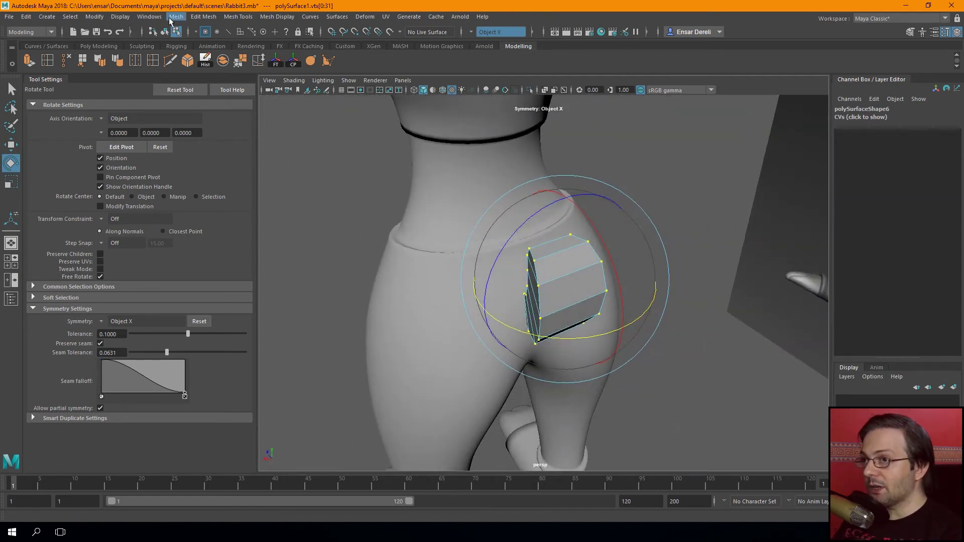
click(171, 61)
alt+drag(437, 271, 527, 280)
Finish the edge loop down the tail's middle and add another cut from its top vertex
click(534, 280)
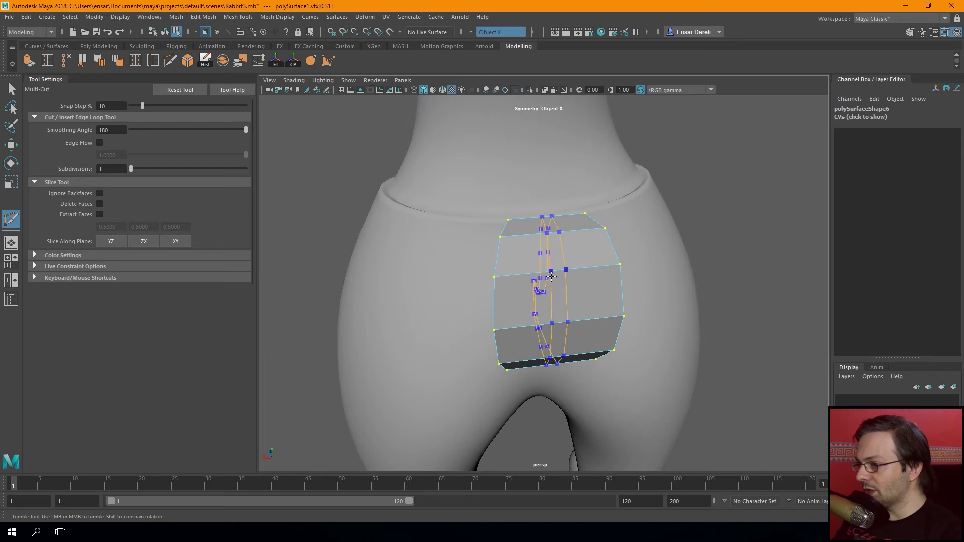
right_click(564, 275)
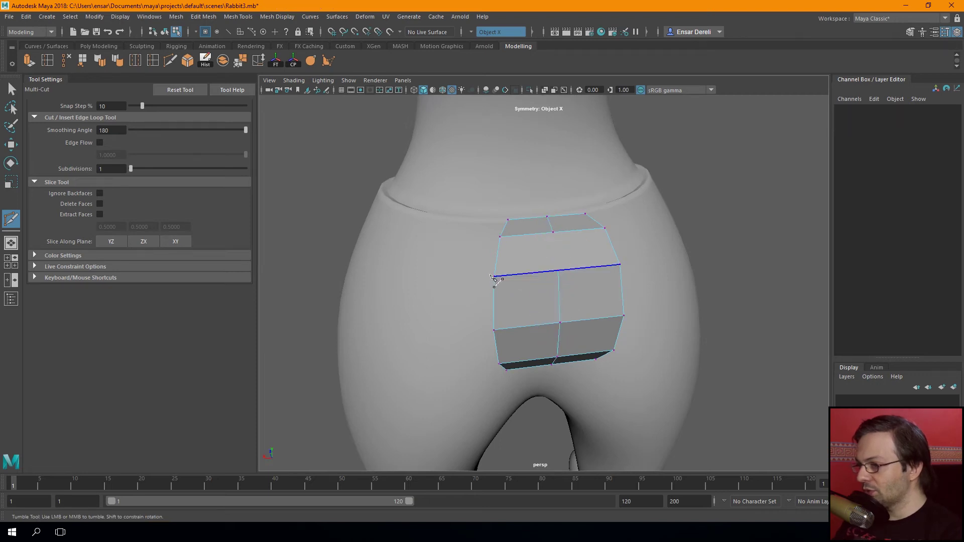
key(q)
key(F8)
alt+drag(486, 269, 583, 250)
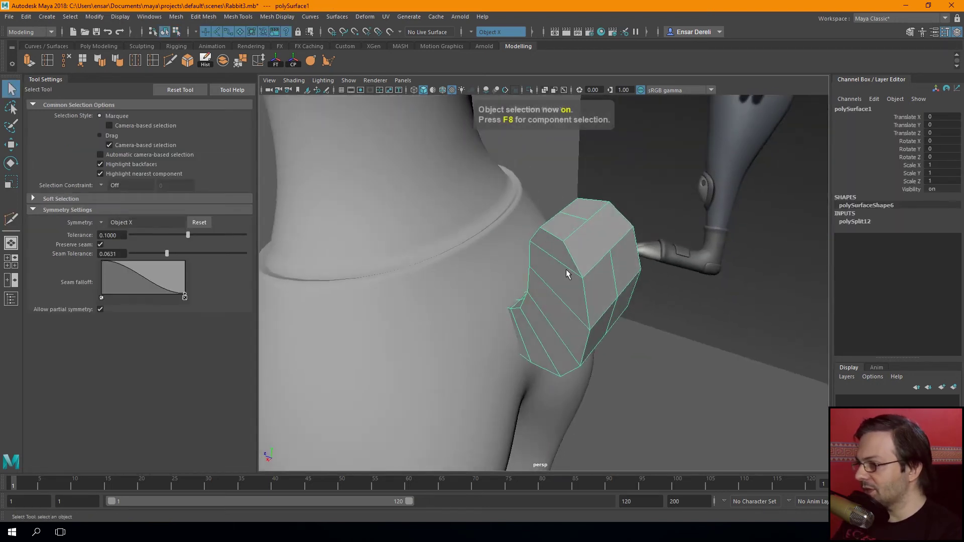
key(F8)
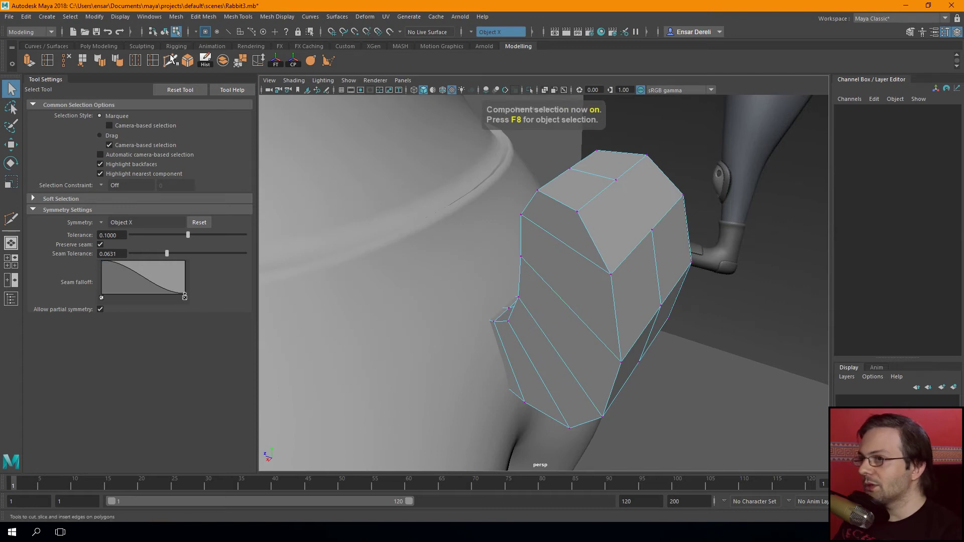
click(171, 60)
click(616, 180)
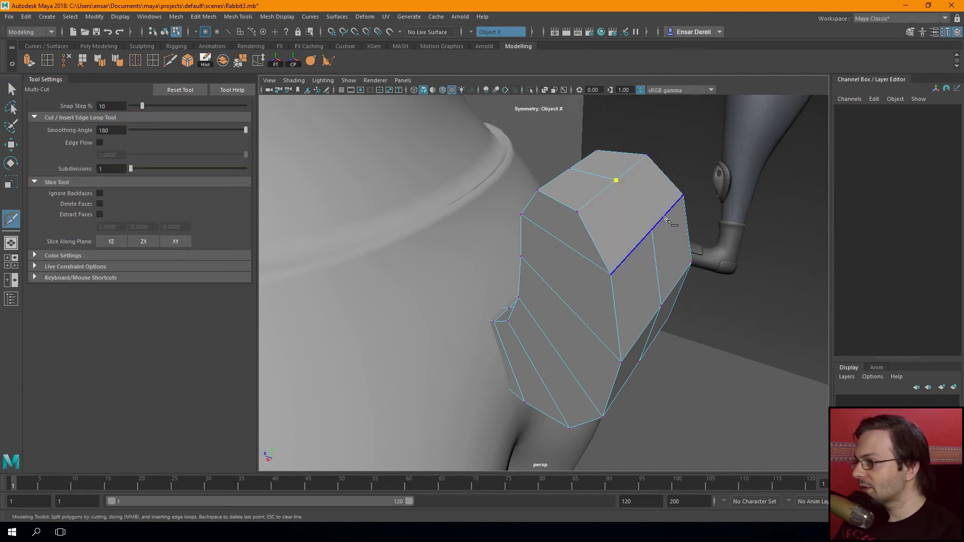
key(q)
key(F8)
key(F8)
Scale the new centre edge loop out about 1.1 to round the tail
key(space)
key(space)
key(space)
key(space)
key(r)
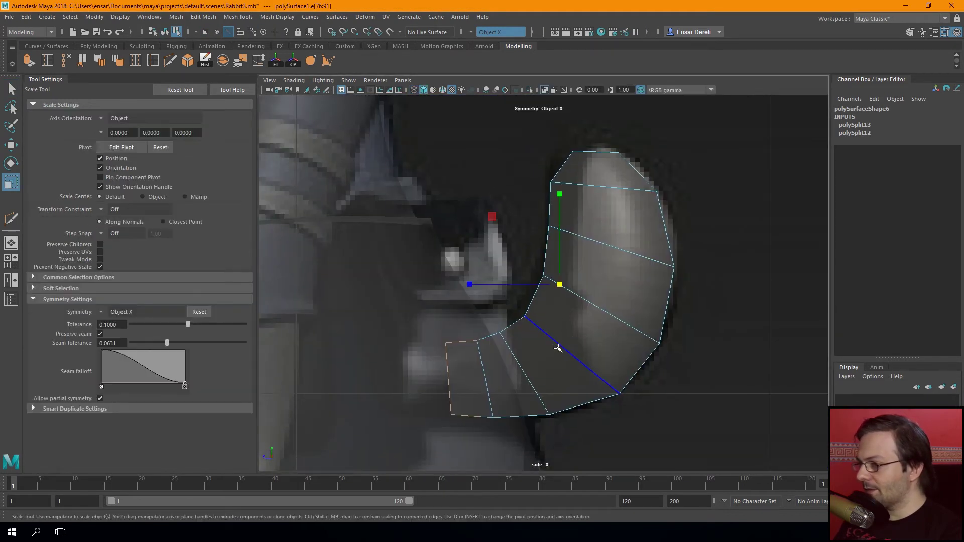
mouse_move(560, 285)
mouse_down()
mouse_move(581, 290)
mouse_move(561, 282)
mouse_up()
key(w)
Select the tail's end face where it meets the body
key(F11)
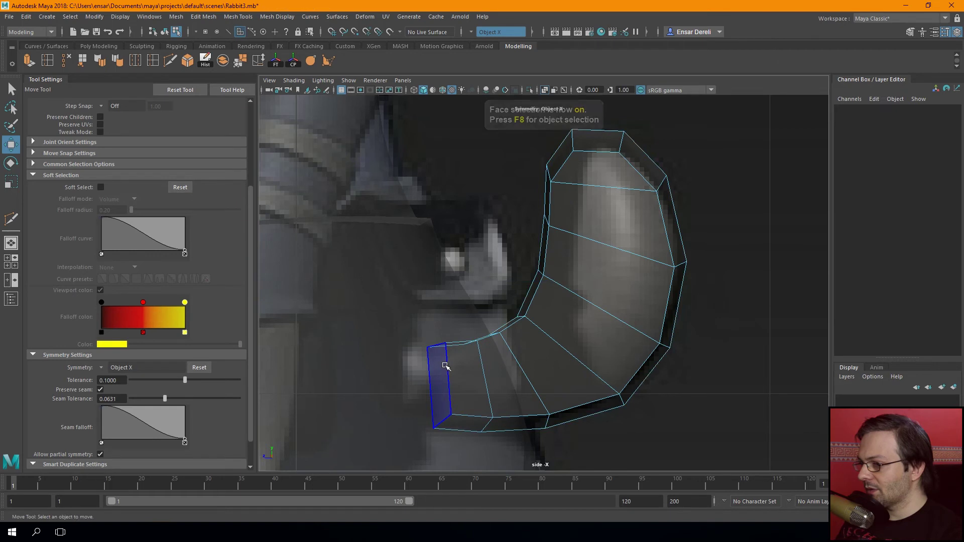
click(439, 383)
key(space)
key(space)
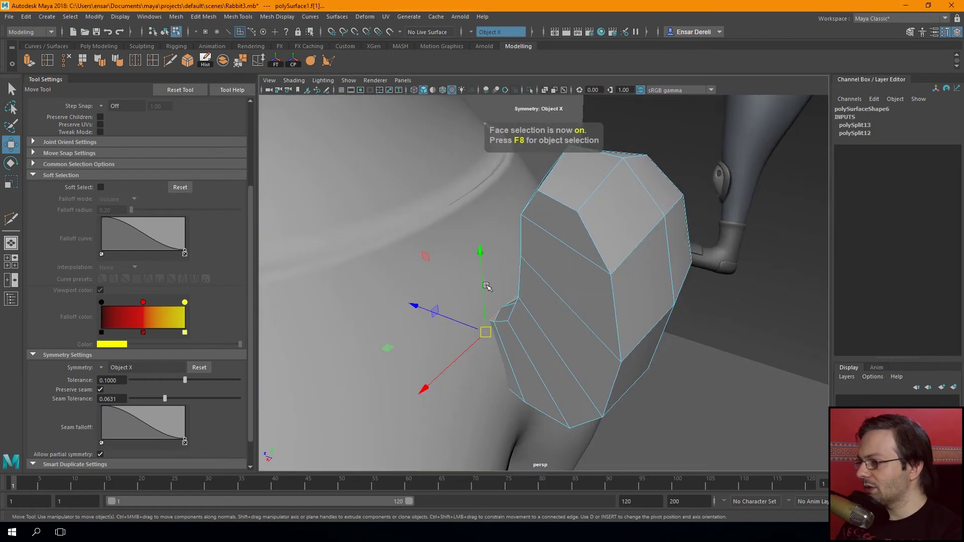
key(F8)
alt+drag(652, 230, 595, 248)
scroll(544, 340, up, 2)
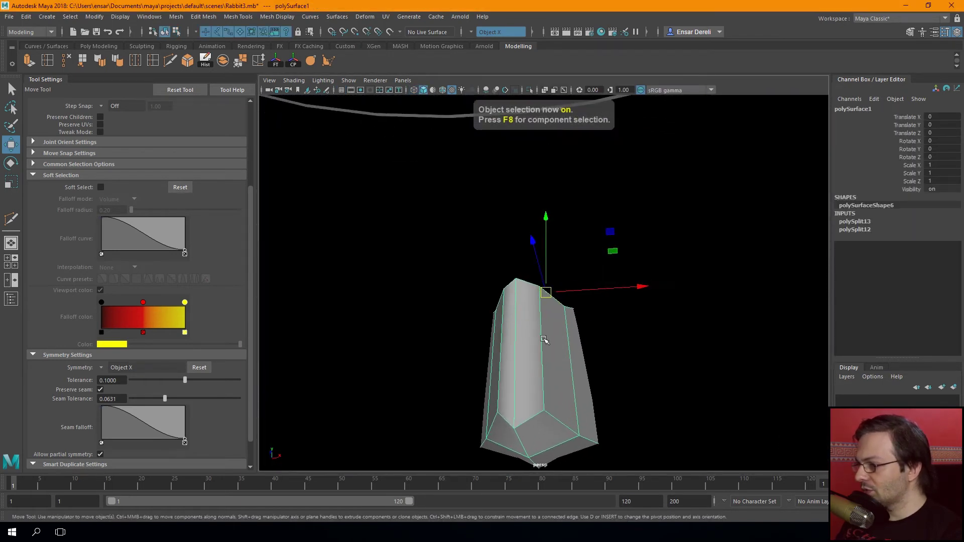
key(F11)
click(495, 333)
In side view, move the tail's end vertices down onto the reference outline
mouse_move(495, 333)
alt+mouse_down()
mouse_move(517, 318)
mouse_move(477, 332)
alt+mouse_up()
key(space)
key(space)
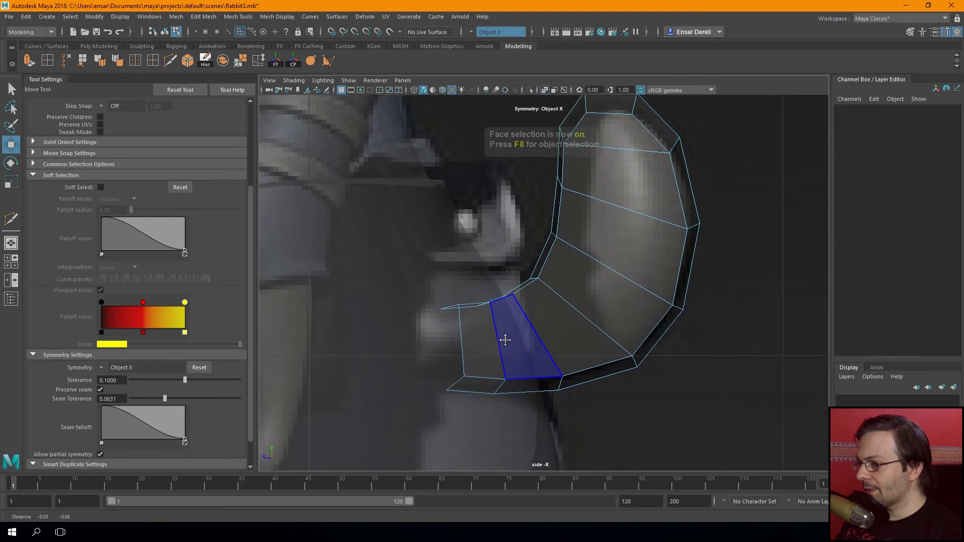
key(F9)
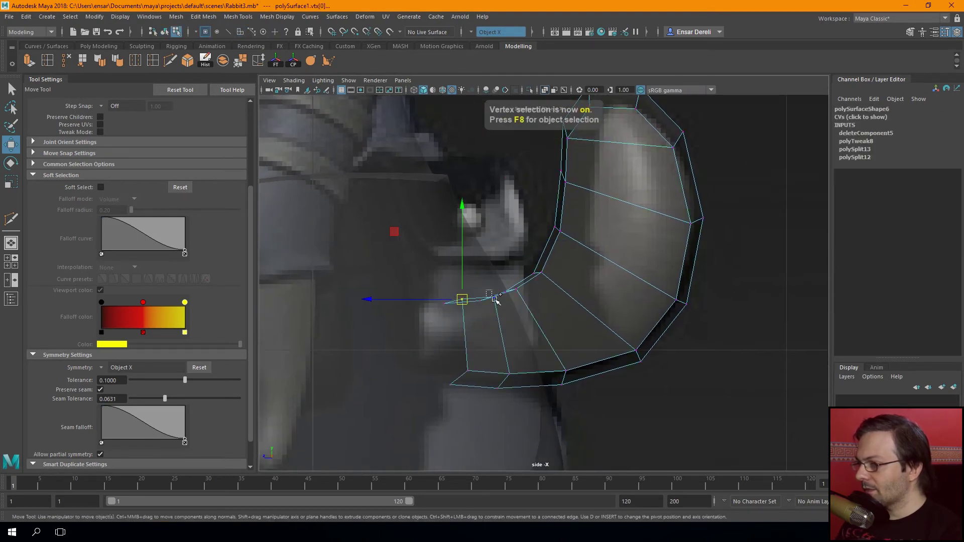
drag(487, 296, 487, 311)
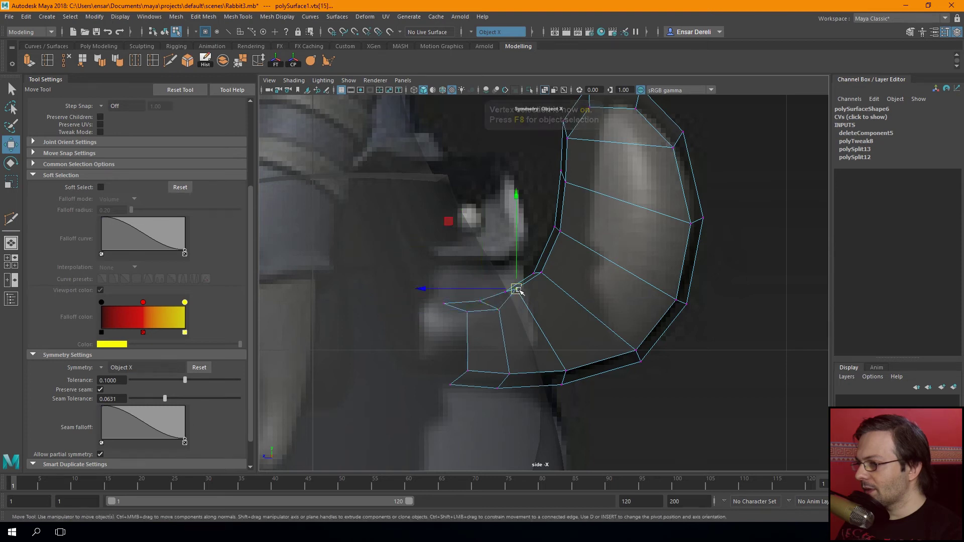
click(541, 273)
drag(544, 271, 556, 280)
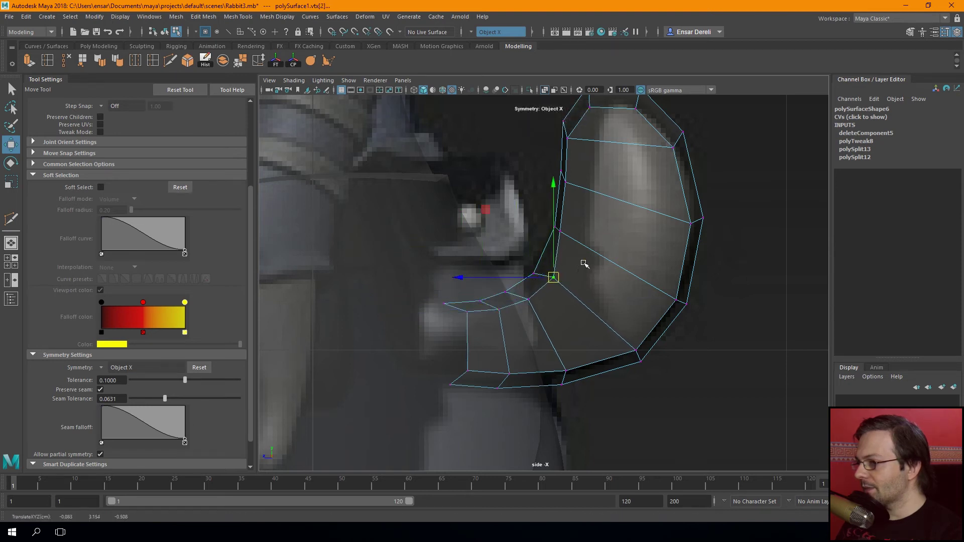
Lower and shift the next tail vertices outward along the reference curve
alt+middle_drag(584, 264, 545, 286)
mouse_move(542, 285)
mouse_down()
mouse_move(546, 324)
mouse_move(531, 337)
mouse_up()
drag(539, 281, 547, 304)
drag(540, 231, 552, 236)
click(563, 200)
mouse_move(562, 201)
mouse_down()
mouse_move(572, 212)
mouse_move(613, 205)
mouse_up()
Fit the tail's outer and lower-right vertices onto the reference outline
click(608, 203)
click(646, 242)
drag(646, 243, 642, 248)
mouse_move(653, 307)
mouse_down()
mouse_move(665, 325)
mouse_move(641, 349)
mouse_up()
alt+middle_drag(642, 350, 651, 298)
drag(643, 309, 639, 291)
Adjust the tail's lower and left-edge vertices, sliding the base vertices right along X
click(580, 322)
mouse_move(568, 317)
mouse_down()
mouse_move(471, 304)
mouse_move(502, 287)
mouse_move(468, 324)
mouse_up()
drag(463, 288, 459, 287)
drag(439, 221, 466, 335)
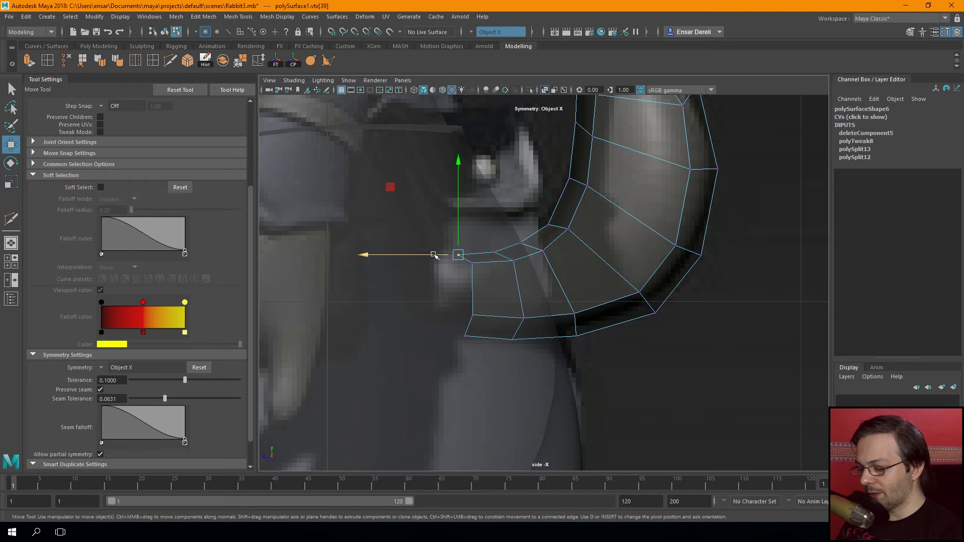
drag(434, 255, 449, 255)
click(465, 336)
drag(457, 329, 471, 329)
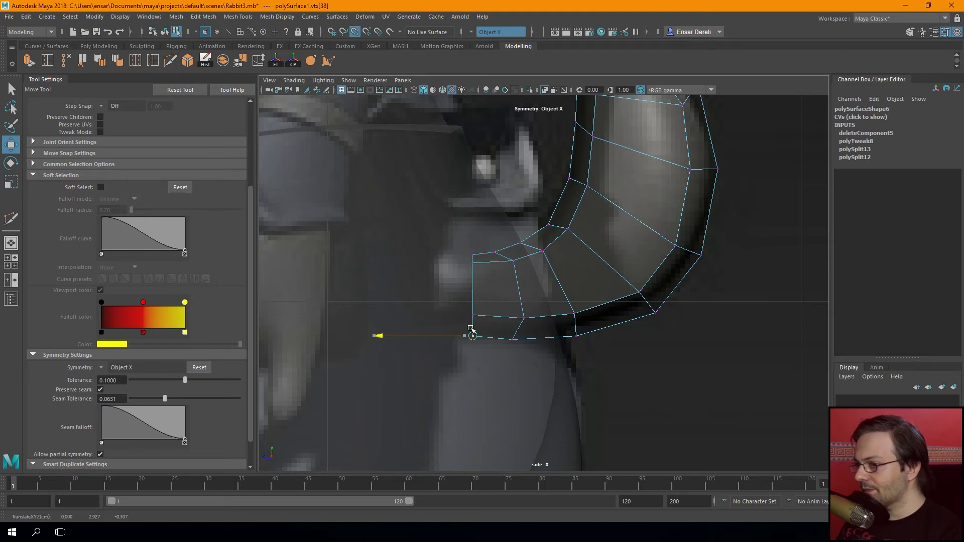
Lower the inner base vertices and the top row of tail vertices
drag(533, 257, 489, 324)
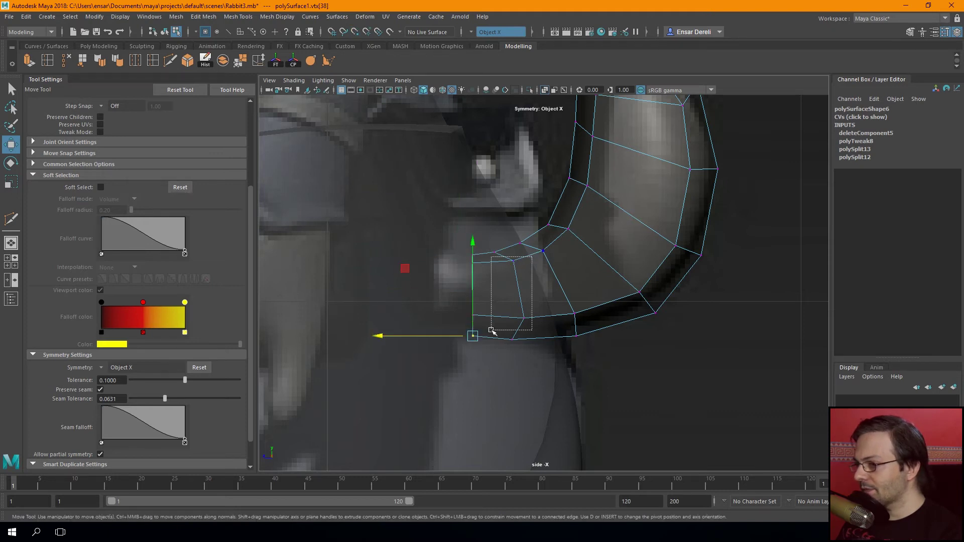
mouse_move(499, 245)
mouse_down()
mouse_move(544, 344)
mouse_move(438, 310)
mouse_move(448, 298)
mouse_up()
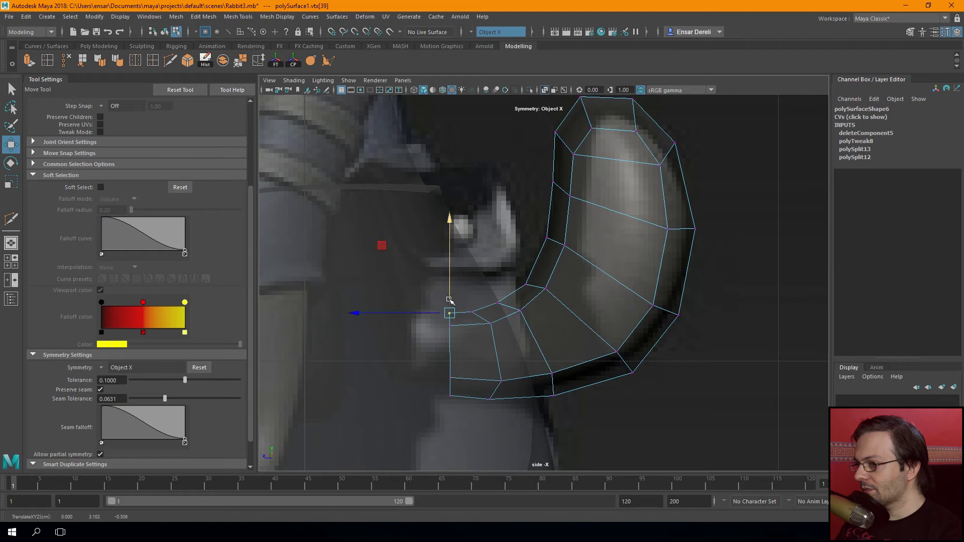
click(501, 303)
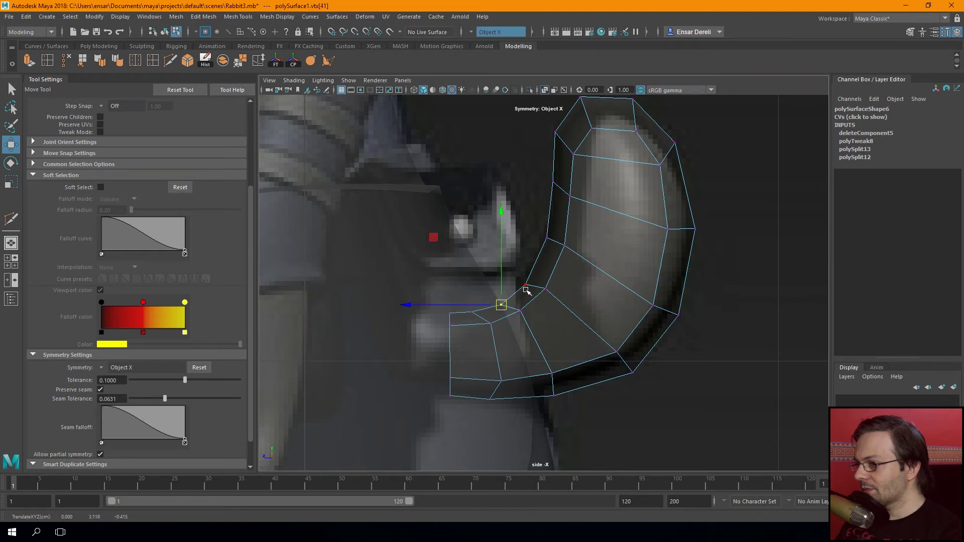
drag(565, 300, 525, 331)
drag(410, 404, 419, 326)
drag(478, 272, 490, 291)
drag(554, 301, 540, 287)
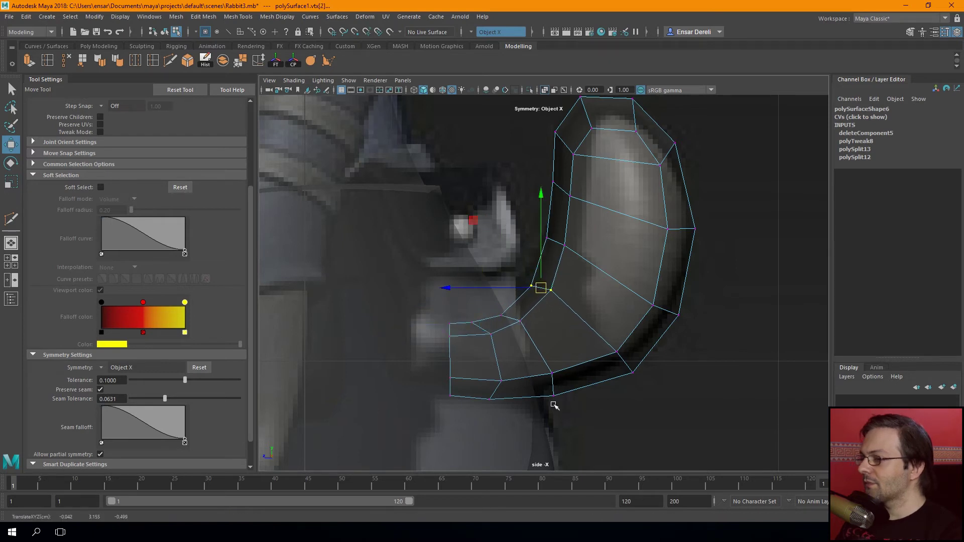
Pull the lower-right tail vertices upward, then return to perspective object mode
click(495, 399)
click(551, 385)
click(551, 290)
click(667, 311)
mouse_move(667, 309)
mouse_down()
mouse_move(645, 215)
mouse_move(582, 288)
mouse_move(552, 308)
mouse_up()
key(space)
key(F8)
Frame the tail and inspect it smoothed from around the hip area
key(f)
key(3)
key(F8)
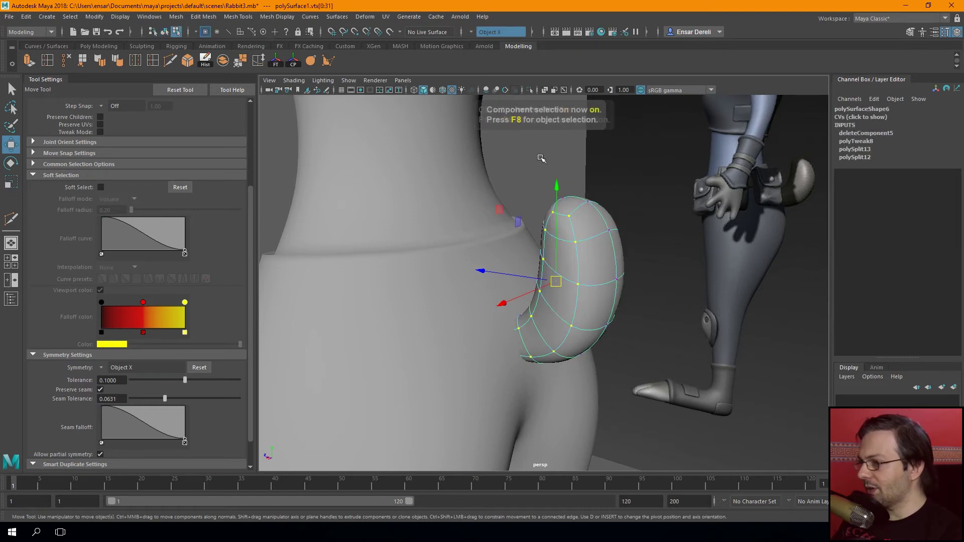
alt+drag(538, 157, 536, 209)
key(F8)
click(369, 206)
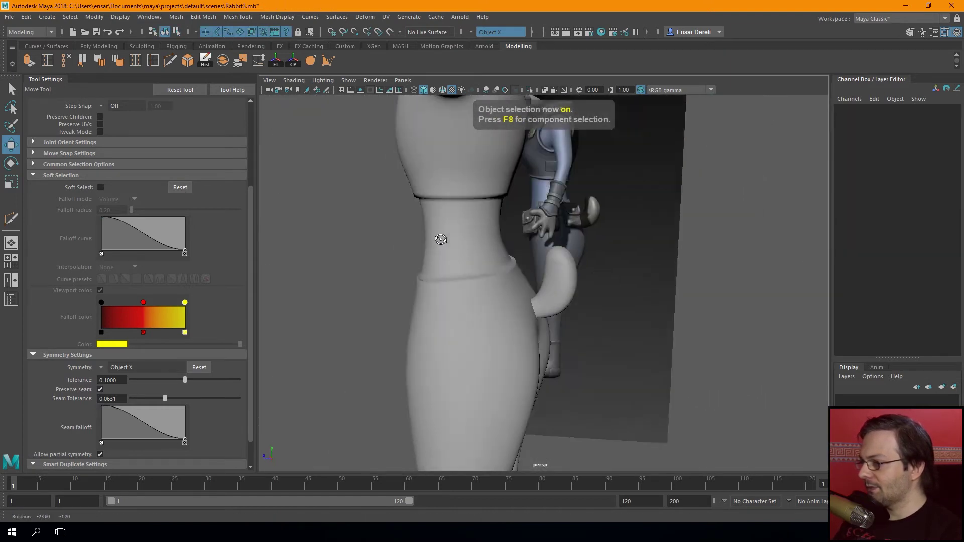
alt+drag(369, 206, 455, 336)
click(558, 296)
mouse_move(557, 296)
alt+mouse_down()
mouse_move(569, 269)
mouse_move(553, 229)
mouse_move(569, 352)
alt+mouse_up()
Show the low-poly cage and shift the tail's side edge along X
key(1)
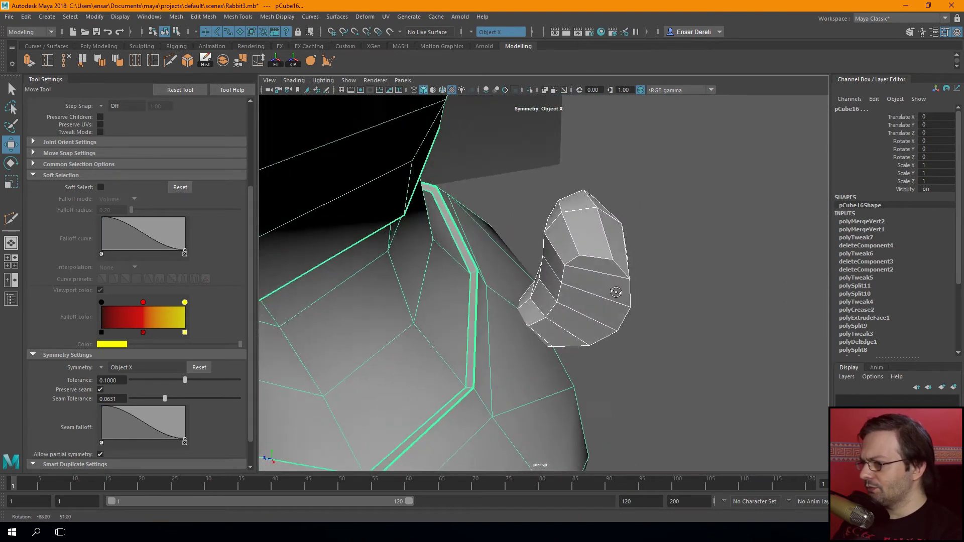
key(F10)
click(570, 360)
click(587, 300)
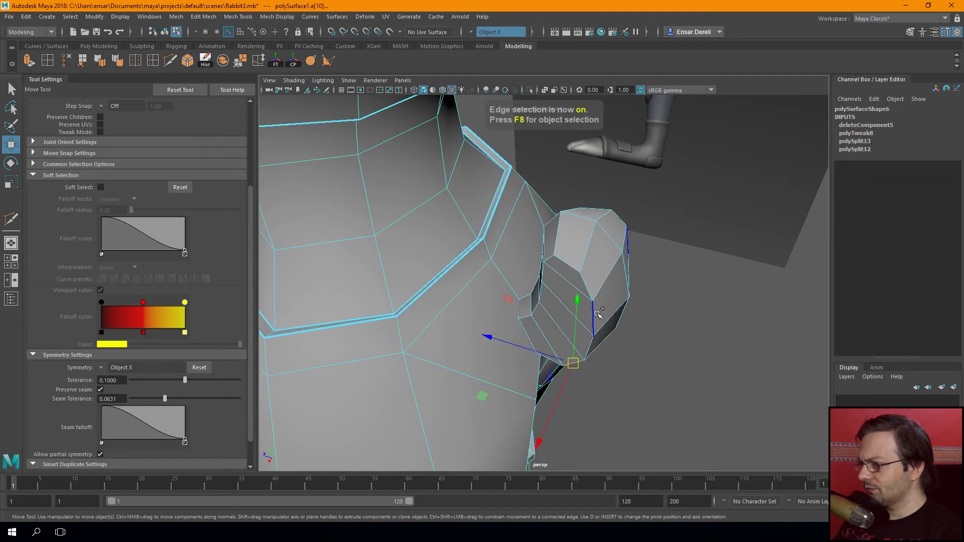
alt+drag(527, 300, 409, 294)
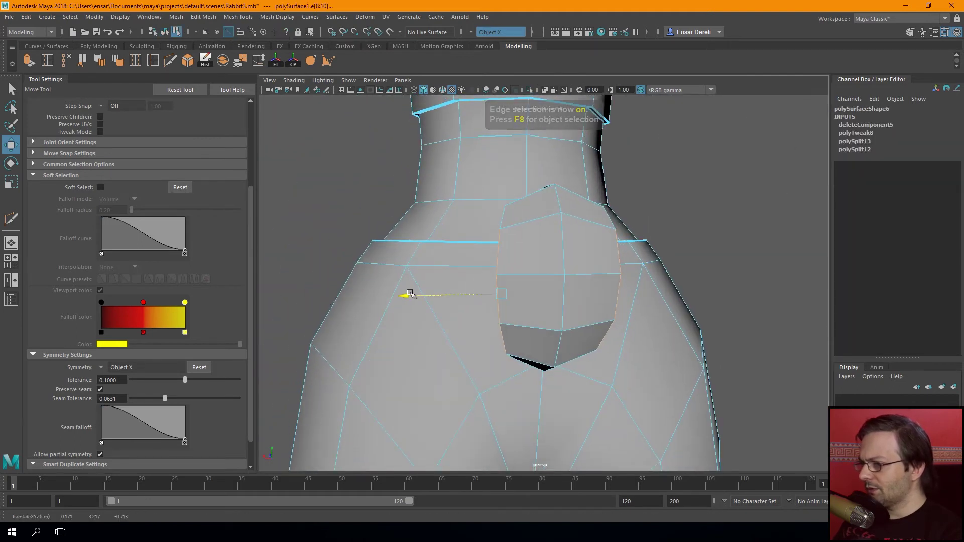
scroll(454, 290, down, 3)
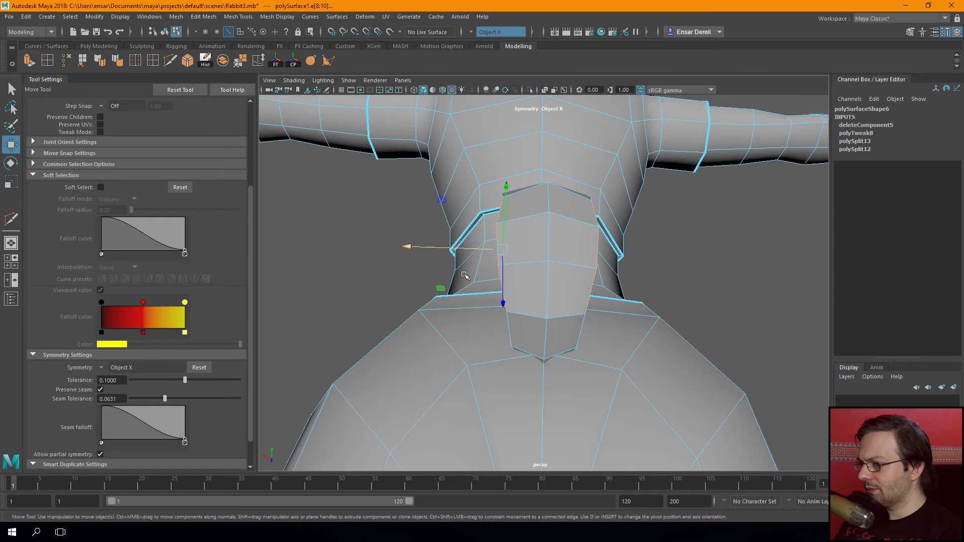
Adjust the tail's side vertices while checking the hips from the side
key(F8)
key(F9)
click(505, 311)
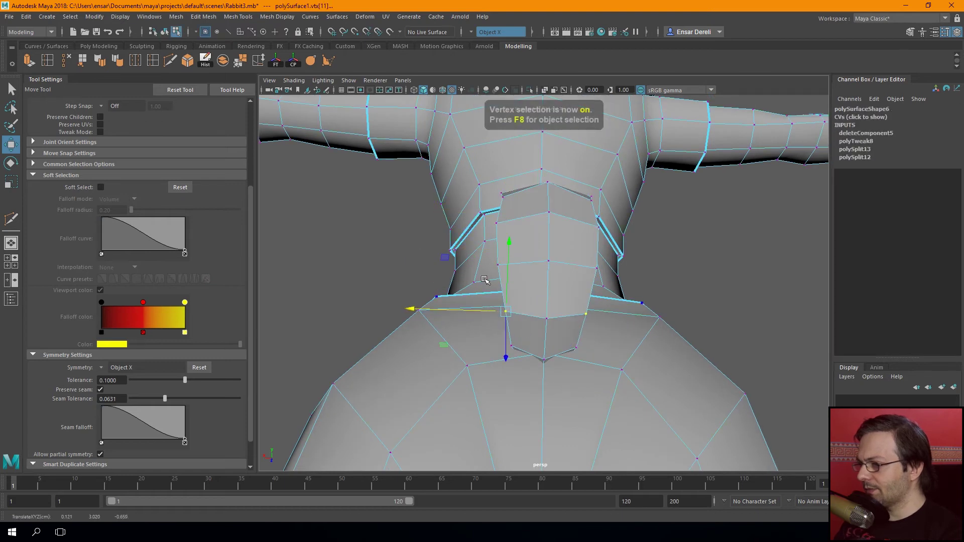
mouse_move(485, 279)
alt+mouse_down()
mouse_move(477, 251)
mouse_move(489, 246)
alt+mouse_up()
click(495, 245)
click(546, 221)
mouse_move(547, 221)
alt+mouse_down()
mouse_move(538, 209)
mouse_move(614, 202)
mouse_move(510, 201)
mouse_move(532, 190)
mouse_move(533, 205)
mouse_move(439, 271)
mouse_move(402, 266)
alt+mouse_up()
Compare the smoothed tail with the side reference and reselect the tail object
key(F10)
key(3)
mouse_move(476, 265)
alt+mouse_down()
mouse_move(445, 248)
mouse_move(489, 183)
mouse_move(423, 193)
alt+mouse_up()
key(F8)
scroll(538, 279, up, 3)
click(537, 279)
Widen the tail horizontally to Scale X 1.16
key(r)
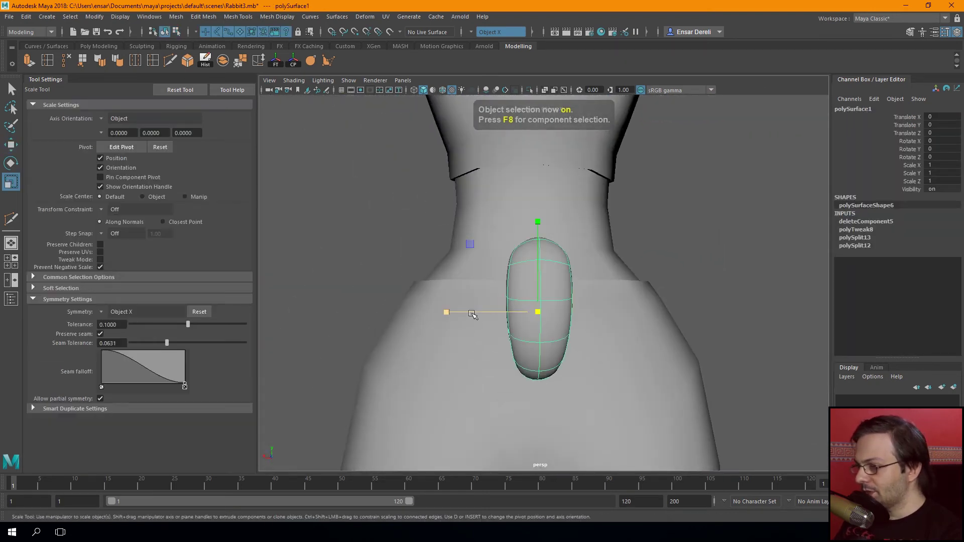
drag(447, 312, 435, 311)
click(467, 275)
key(F8)
click(506, 260)
key(F11)
mouse_move(506, 260)
alt+mouse_down()
mouse_move(461, 257)
mouse_move(467, 266)
alt+mouse_up()
Turn on soft select and nudge the tail's top slightly down
key(b)
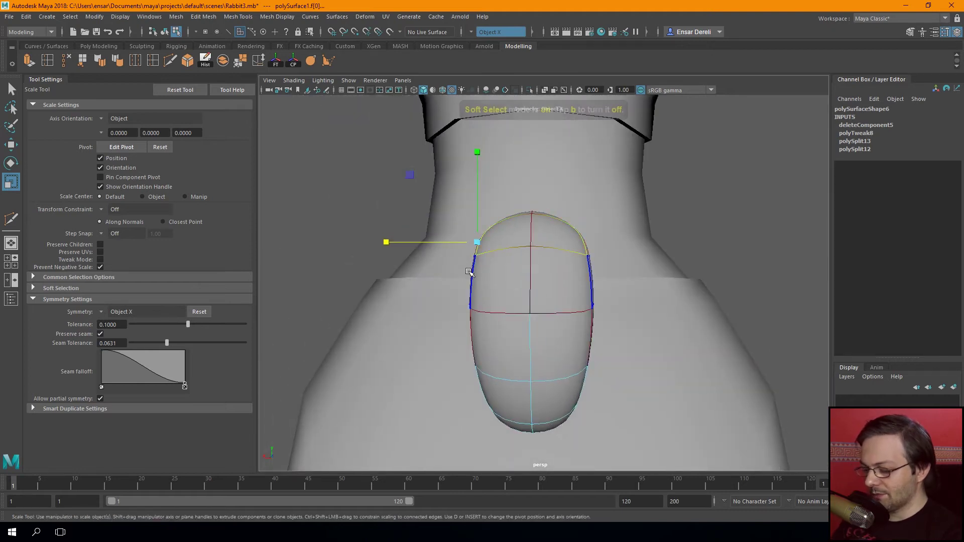
key(w)
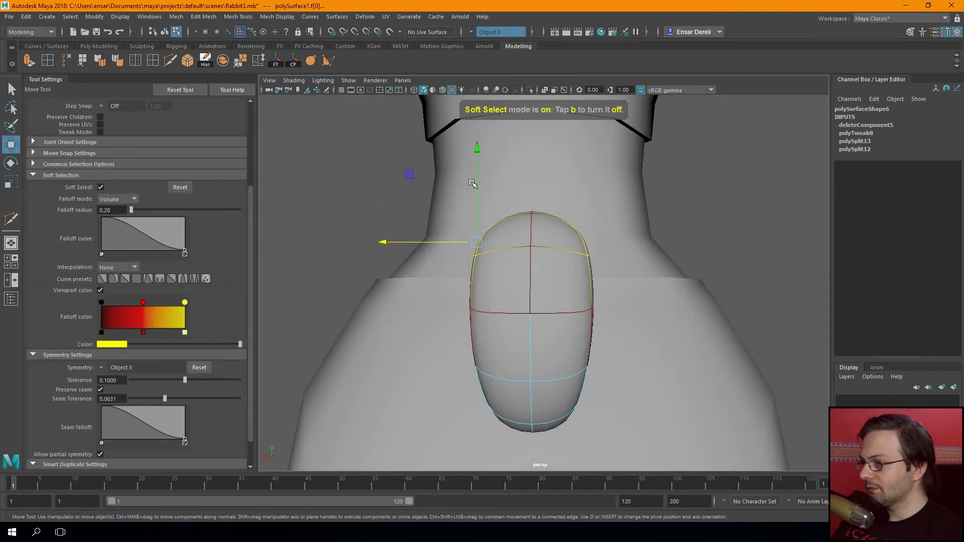
drag(481, 190, 532, 266)
key(F10)
click(532, 266)
mouse_move(494, 209)
alt+mouse_down()
mouse_move(370, 209)
mouse_move(502, 251)
mouse_move(524, 274)
mouse_move(523, 248)
mouse_move(427, 191)
mouse_move(477, 197)
alt+mouse_up()
key(F8)
Raise the tail's top-centre vertex with soft selection active
click(520, 263)
key(1)
key(F10)
click(523, 251)
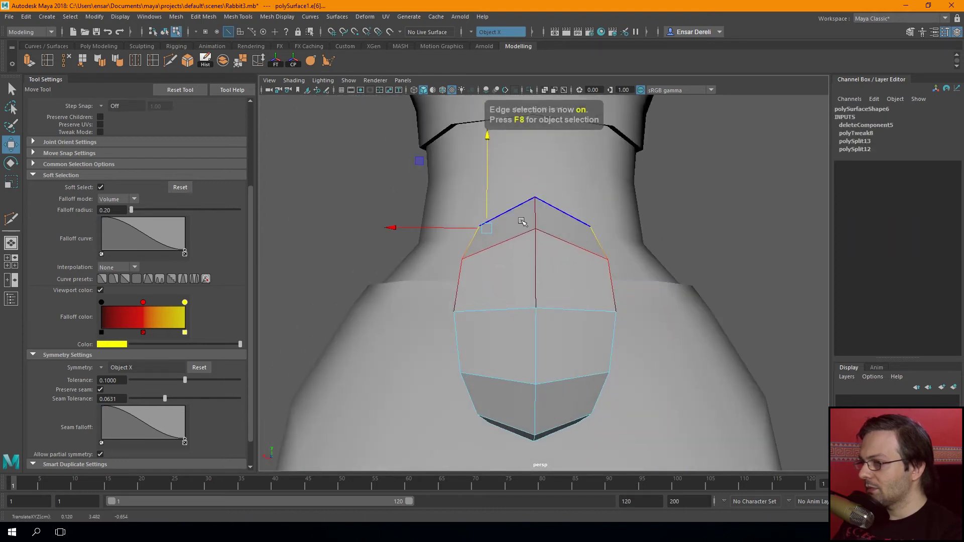
key(F9)
click(536, 229)
key(3)
mouse_move(536, 230)
mouse_down()
mouse_move(536, 197)
mouse_move(400, 198)
mouse_move(424, 196)
mouse_move(468, 238)
mouse_up()
In the side view, shift the tail tip vertices and restore opaque shading
key(space)
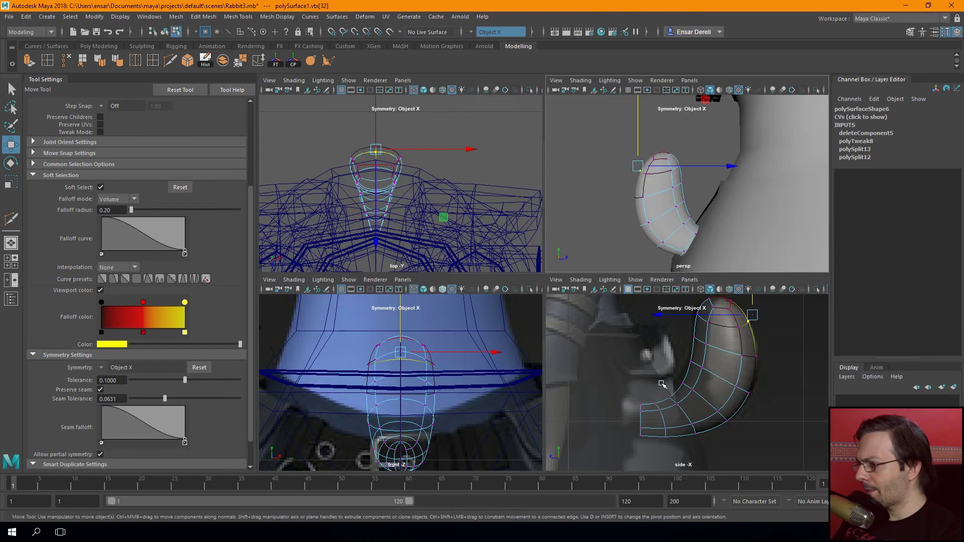
key(space)
drag(599, 204, 609, 228)
drag(640, 267, 700, 331)
drag(620, 296, 621, 298)
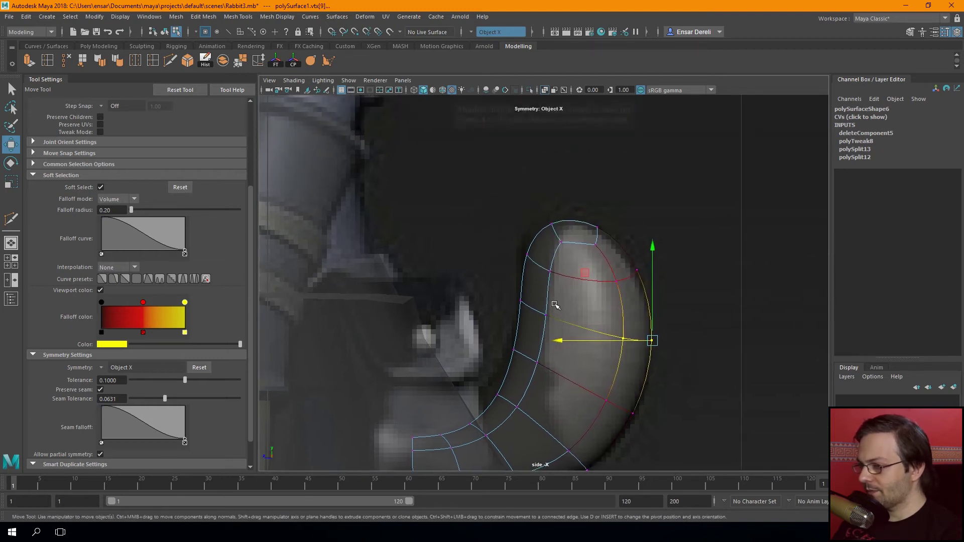
key(6)
alt+middle_drag(538, 270, 510, 279)
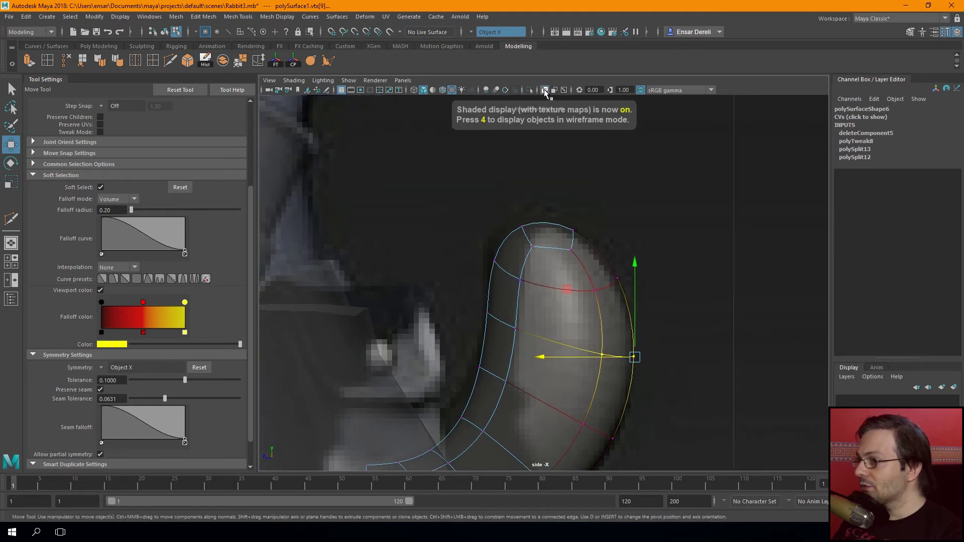
click(544, 90)
Reshape the curled tip by nudging its vertices down and outward
alt+middle_drag(552, 251, 547, 206)
click(561, 196)
drag(569, 165, 570, 168)
drag(626, 157, 533, 260)
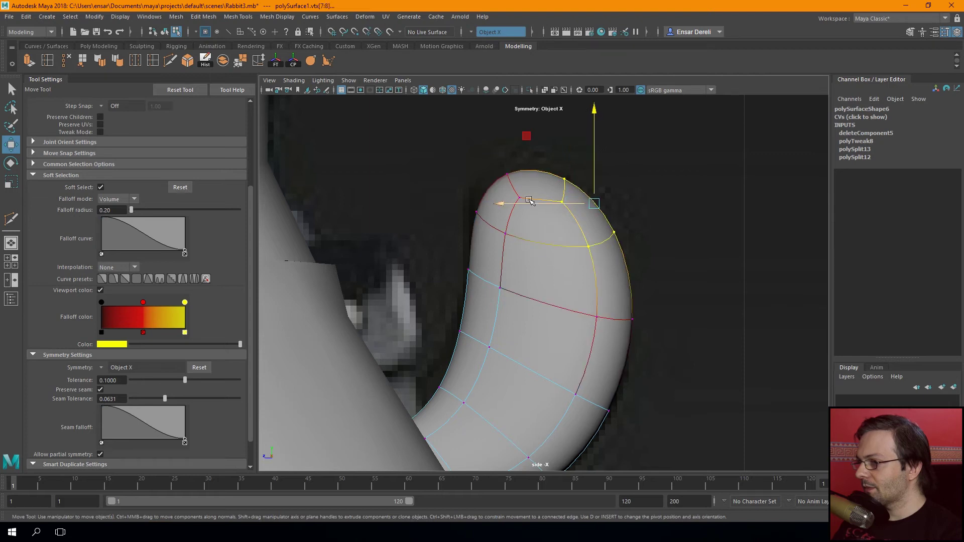
drag(543, 200, 540, 205)
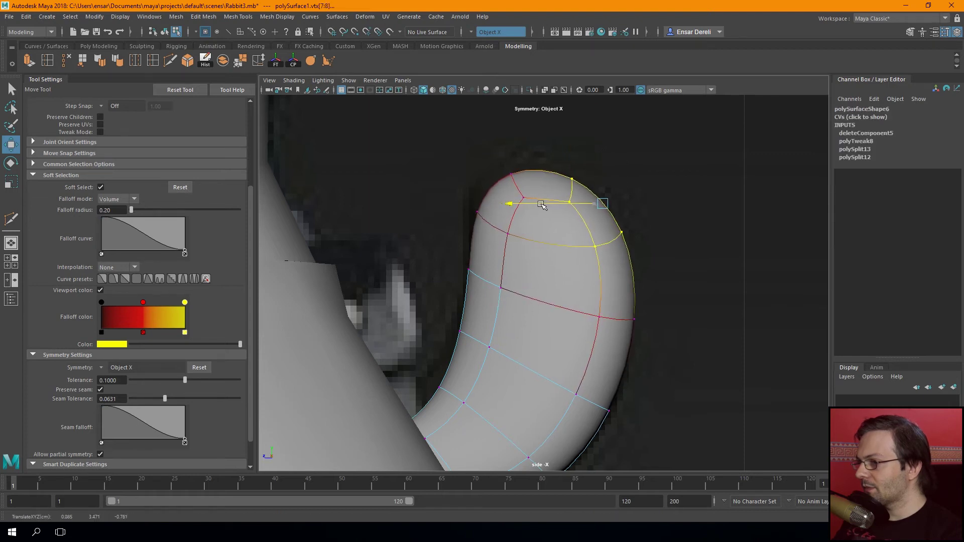
drag(537, 262, 448, 142)
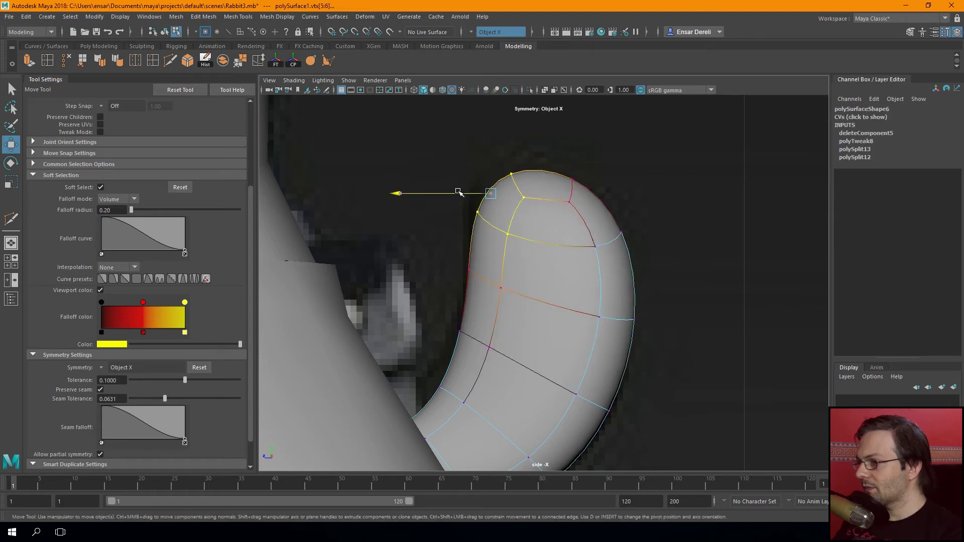
alt+middle_drag(455, 190, 483, 152)
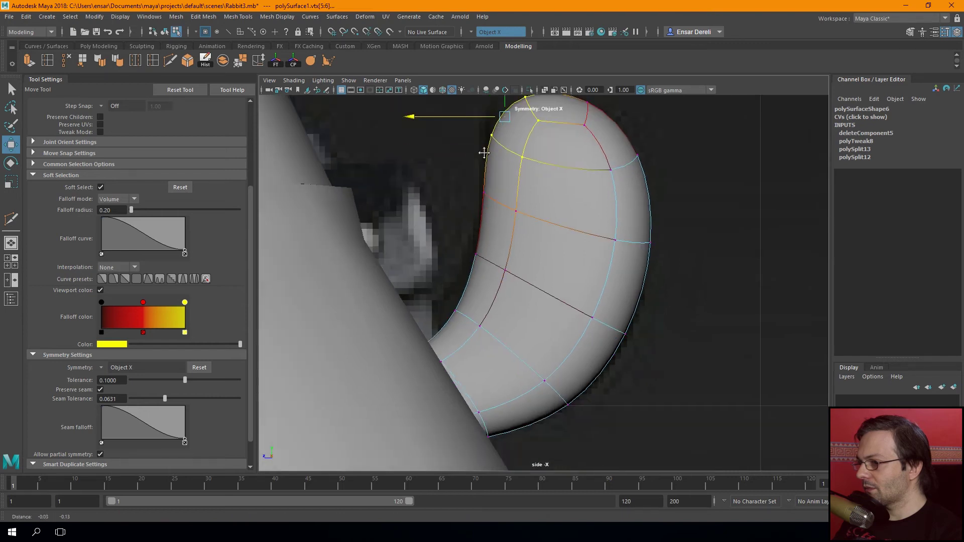
Frame the character and reselect the tail in a single perspective view
key(a)
key(F8)
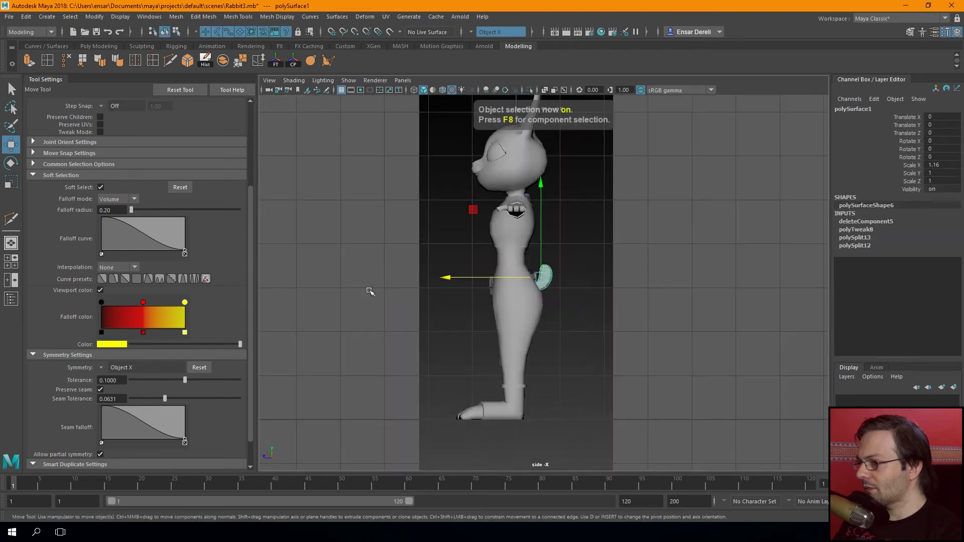
scroll(436, 308, up, 5)
scroll(558, 262, up, 2)
click(559, 262)
key(space)
key(space)
mouse_move(596, 209)
alt+mouse_down()
mouse_move(641, 212)
mouse_move(607, 215)
mouse_move(542, 254)
alt+mouse_up()
Inspect the tail's faces head-on, then reselect the tail from the back
key(F11)
click(531, 290)
mouse_move(530, 291)
alt+mouse_down()
mouse_move(492, 279)
mouse_move(502, 296)
alt+mouse_up()
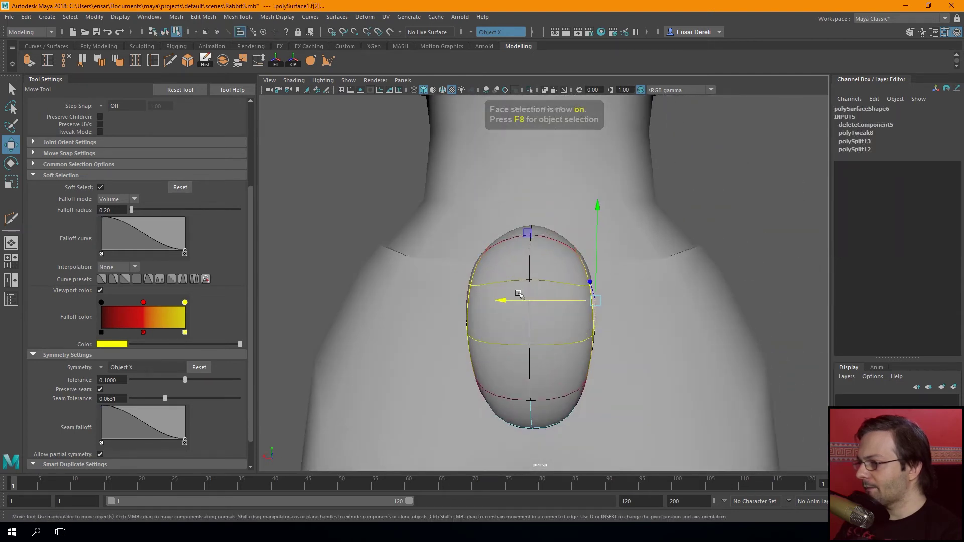
click(420, 222)
key(F8)
alt+drag(345, 189, 429, 234)
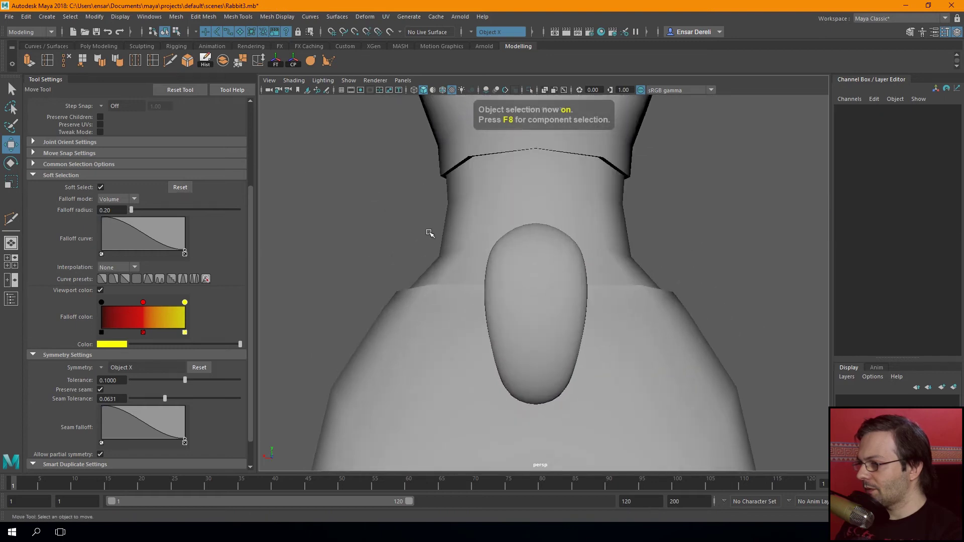
click(488, 261)
Push the tail's side vertices outward for a rounder, bulb-like shape
key(F9)
click(490, 225)
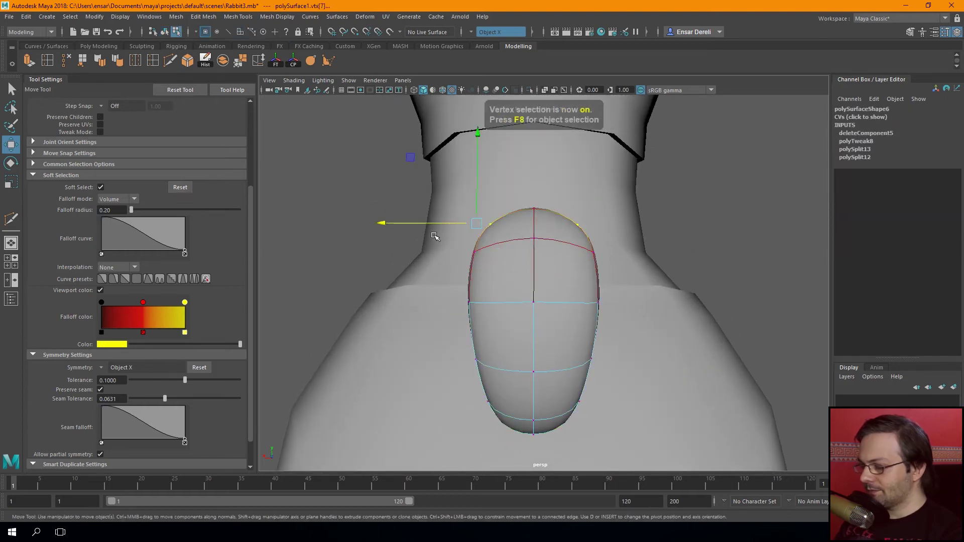
key(1)
mouse_move(435, 237)
alt+mouse_down()
mouse_move(465, 251)
mouse_move(432, 304)
mouse_move(458, 296)
mouse_move(516, 316)
mouse_move(454, 300)
mouse_move(435, 262)
alt+mouse_up()
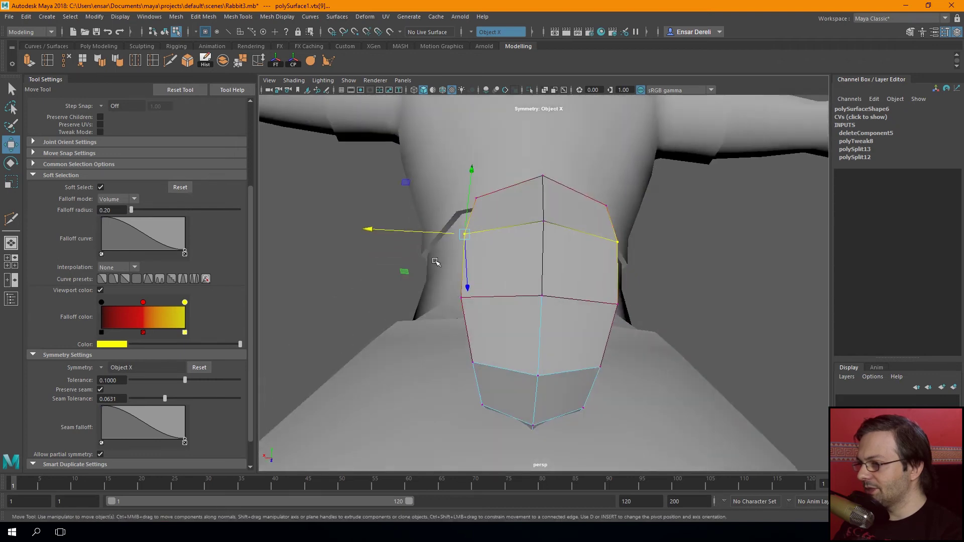
mouse_move(470, 300)
mouse_down()
mouse_move(439, 297)
mouse_move(475, 295)
mouse_move(489, 341)
mouse_move(479, 291)
mouse_move(323, 254)
mouse_move(419, 253)
mouse_move(509, 275)
mouse_up()
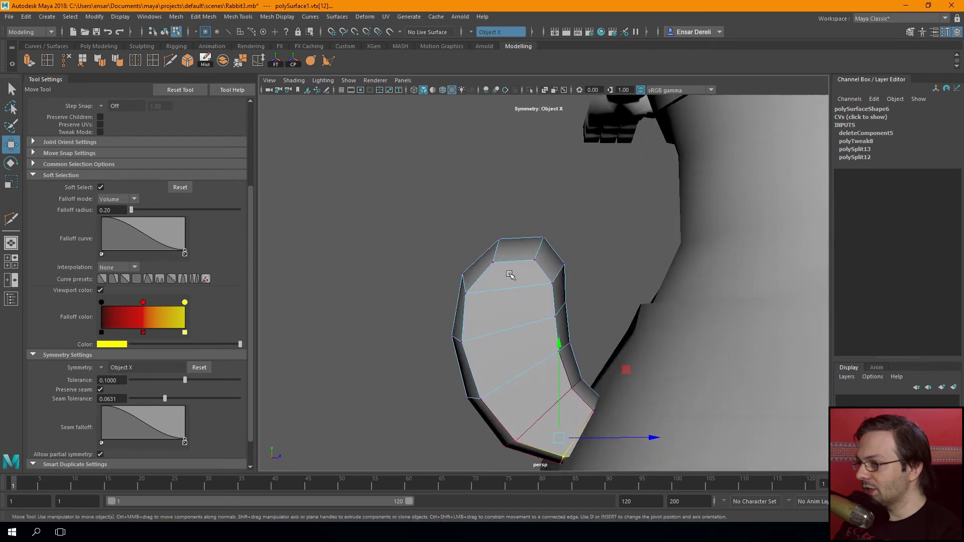
key(F8)
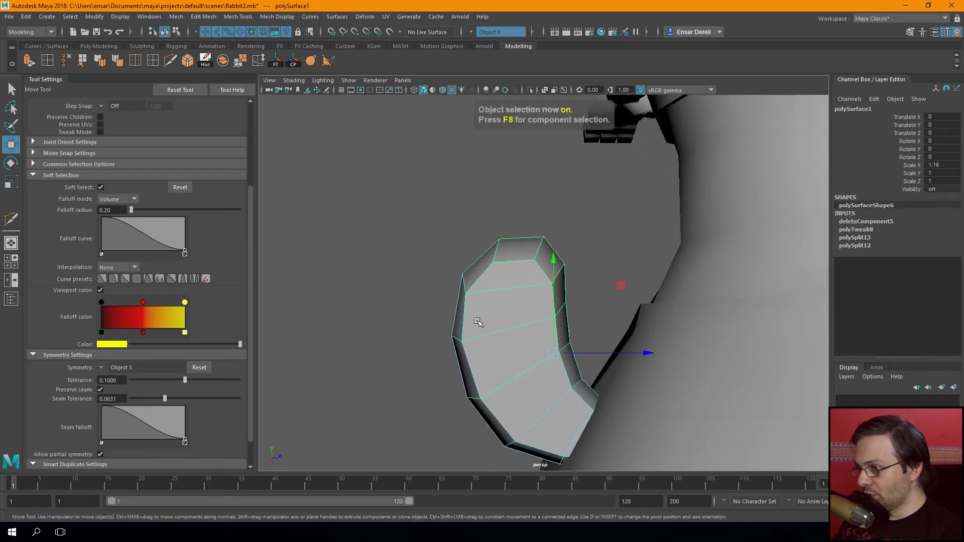
key(F8)
drag(493, 296, 389, 223)
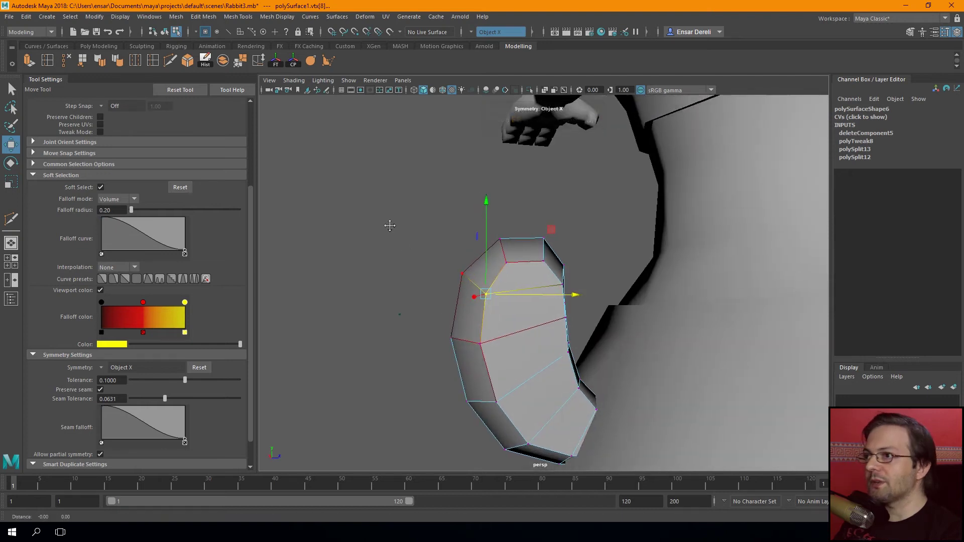
Browse the Sculpting, Curves/Surfaces and Polygons shelves, then preview the tail smoothed
click(141, 46)
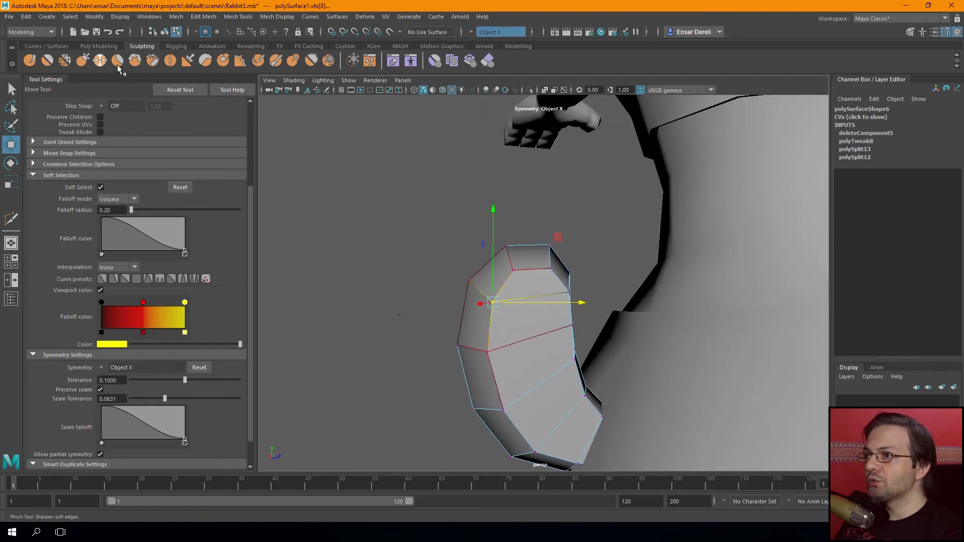
click(46, 46)
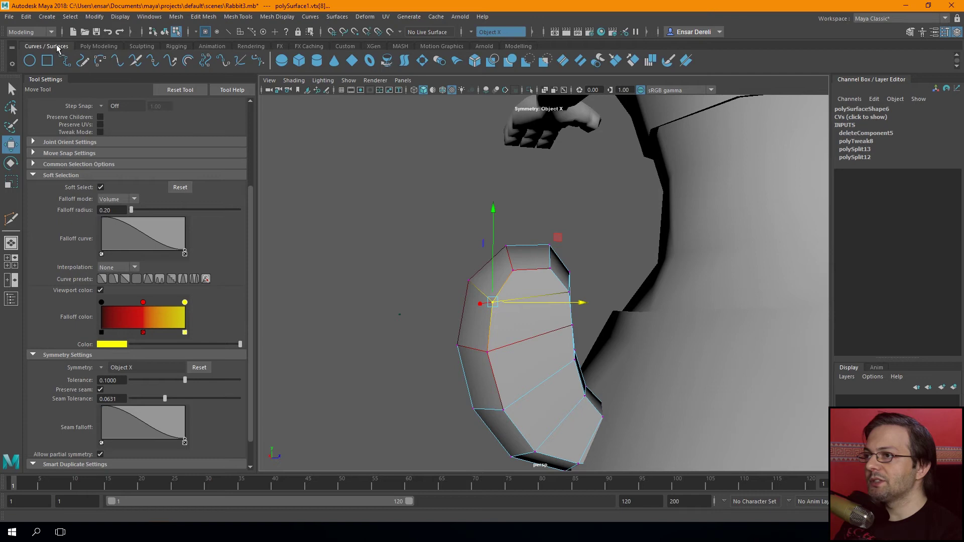
click(86, 47)
key(F8)
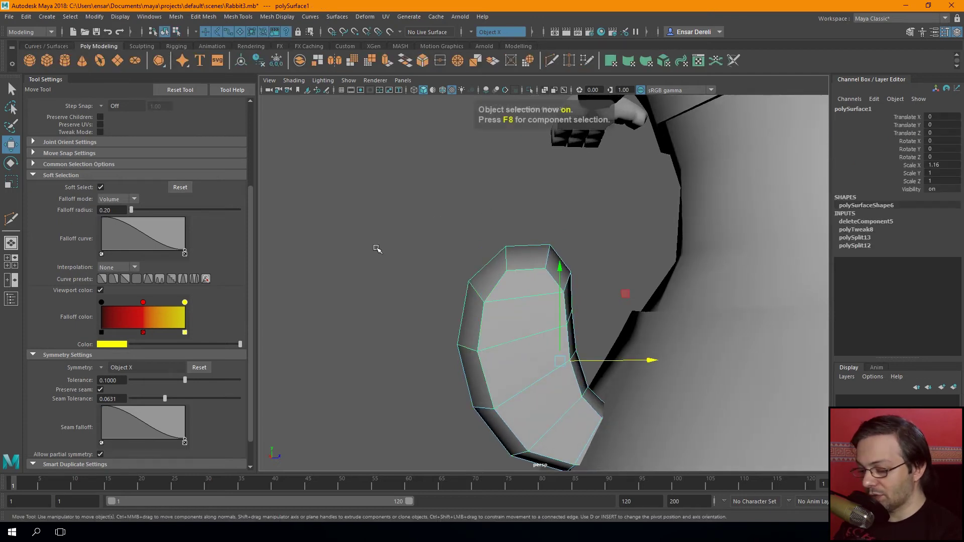
key(3)
Check the smoothed tail from the back and select the tail object
click(388, 265)
scroll(428, 280, down, 3)
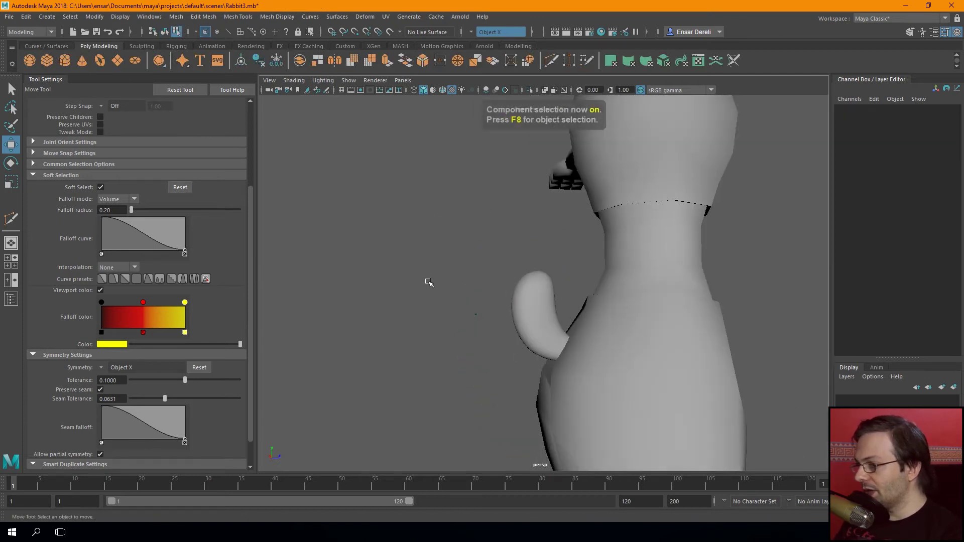
scroll(422, 273, up, 2)
mouse_move(583, 387)
mouse_down()
mouse_move(511, 325)
mouse_move(653, 322)
mouse_up()
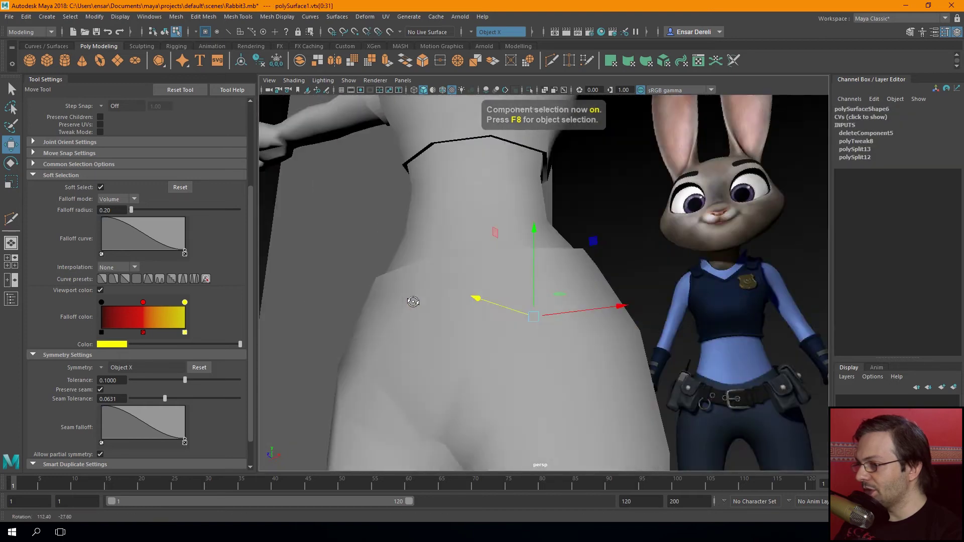
key(F8)
click(718, 312)
mouse_move(718, 312)
alt+mouse_down()
mouse_move(689, 326)
mouse_move(532, 312)
alt+mouse_up()
click(532, 312)
alt+drag(474, 355, 455, 333)
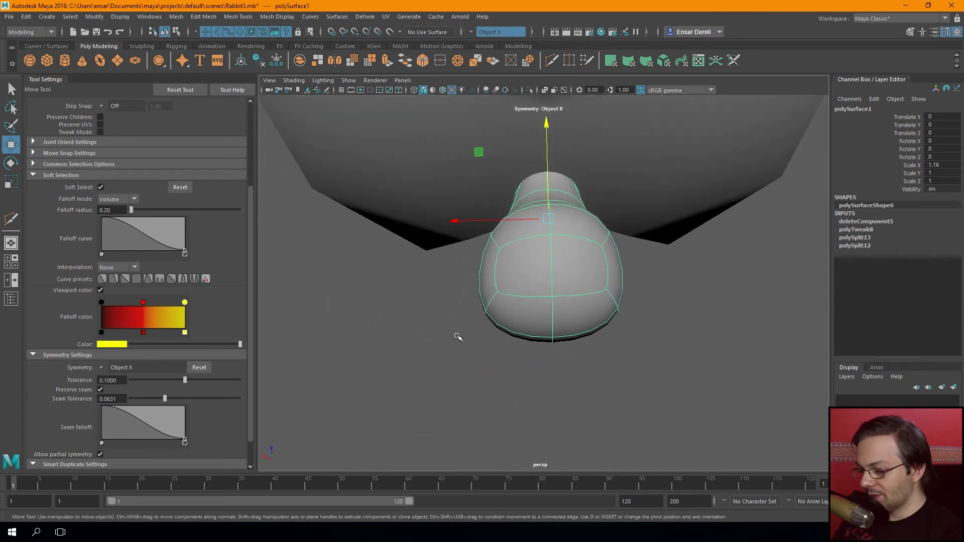
With Soft Select off, pull the tail's side vertices inward along X in the cage view
key(1)
key(F8)
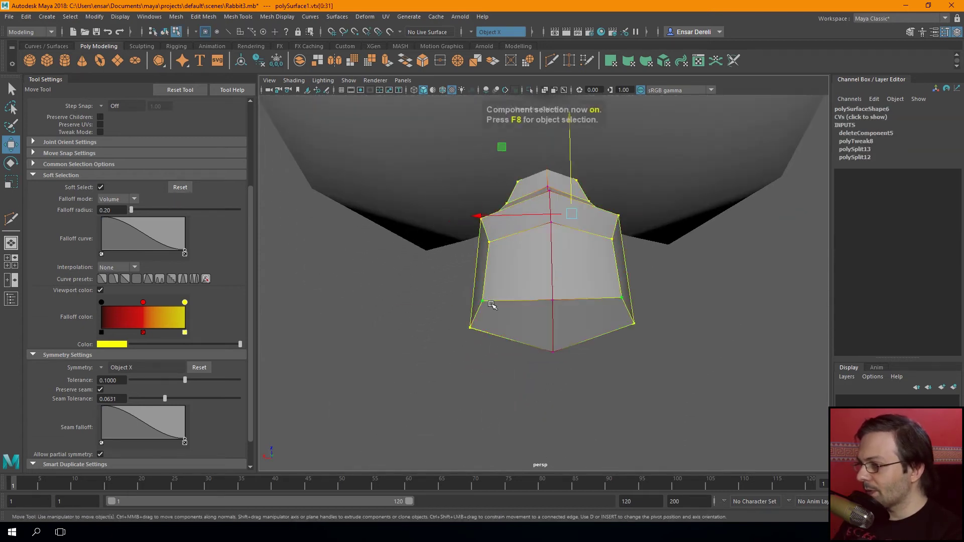
key(b)
drag(442, 304, 456, 303)
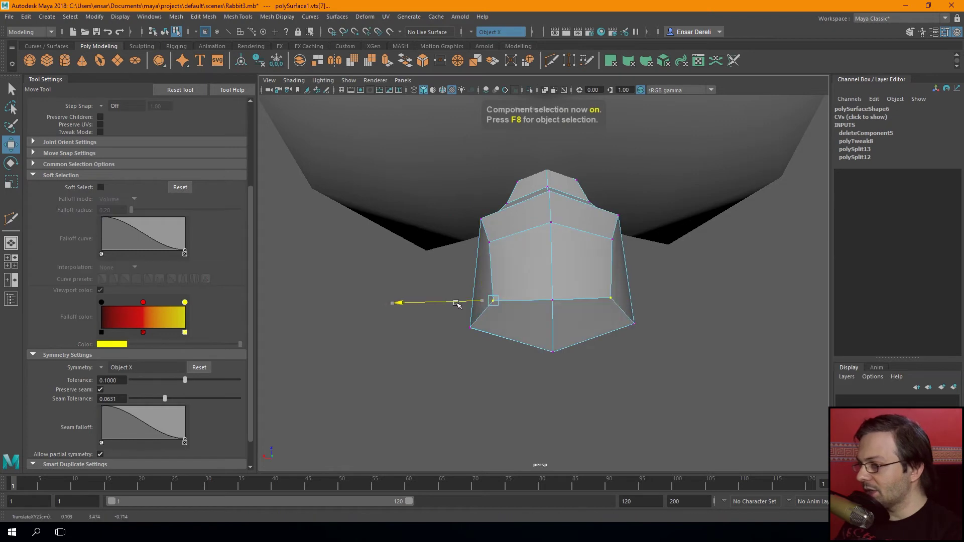
drag(471, 244, 486, 244)
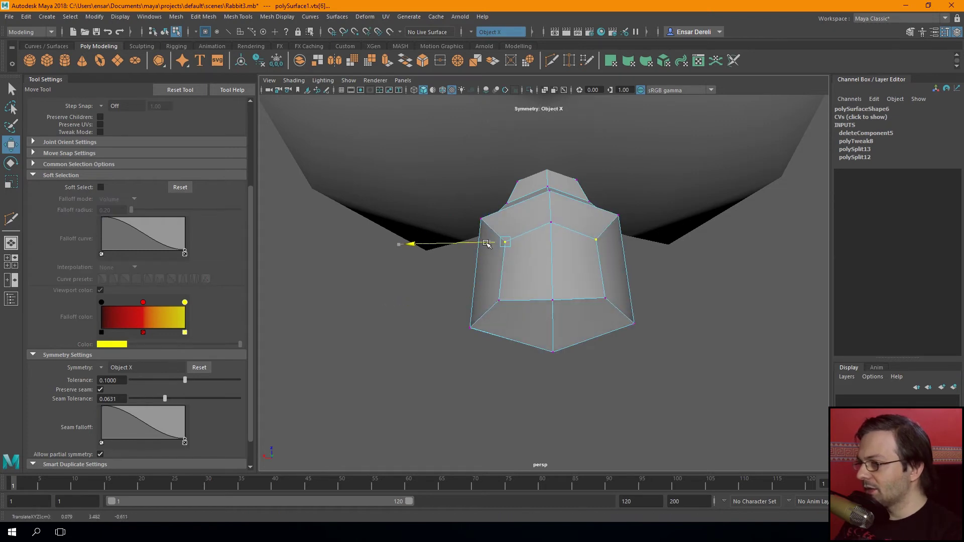
mouse_move(494, 284)
mouse_down()
mouse_move(548, 312)
mouse_move(552, 267)
mouse_move(497, 264)
mouse_up()
click(499, 300)
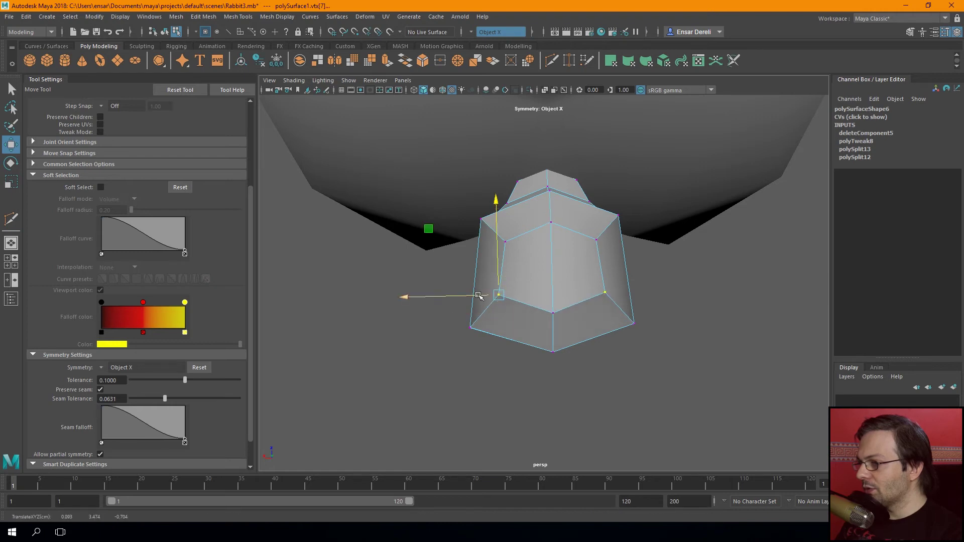
Raise the tail's two top vertices where it meets the back
mouse_move(471, 294)
alt+mouse_down()
mouse_move(477, 221)
mouse_move(502, 200)
mouse_move(475, 209)
mouse_move(558, 224)
alt+mouse_up()
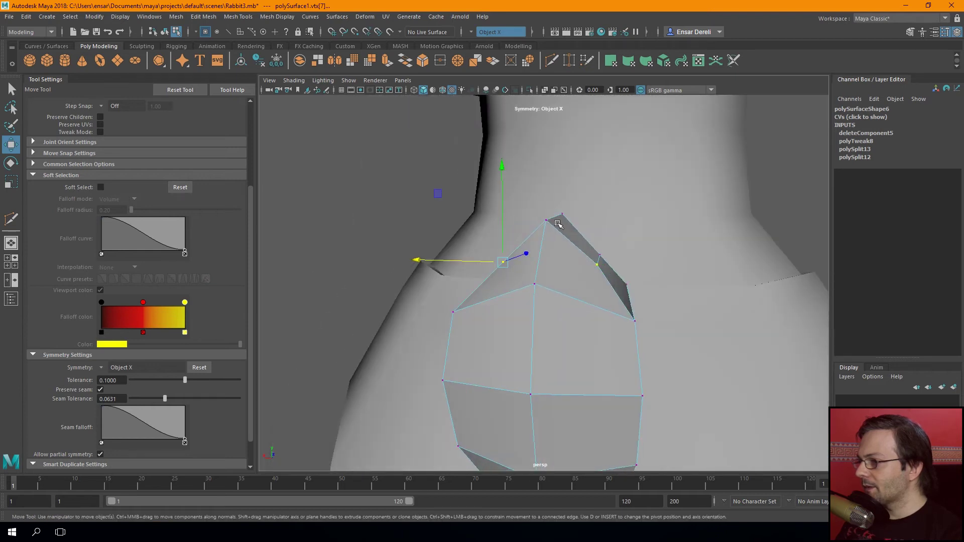
mouse_move(529, 188)
alt+mouse_down()
mouse_move(542, 206)
mouse_move(509, 268)
mouse_move(553, 254)
alt+mouse_up()
click(553, 216)
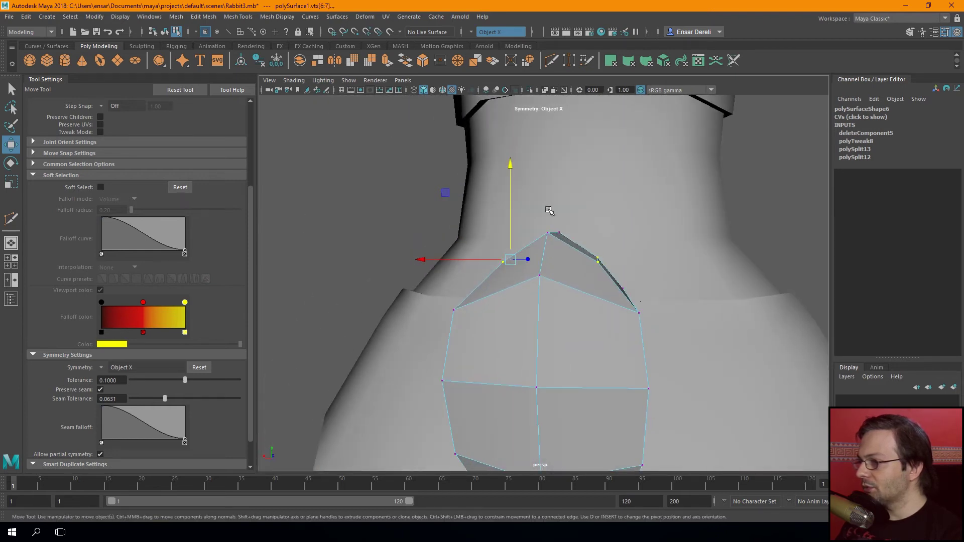
drag(512, 198, 552, 286)
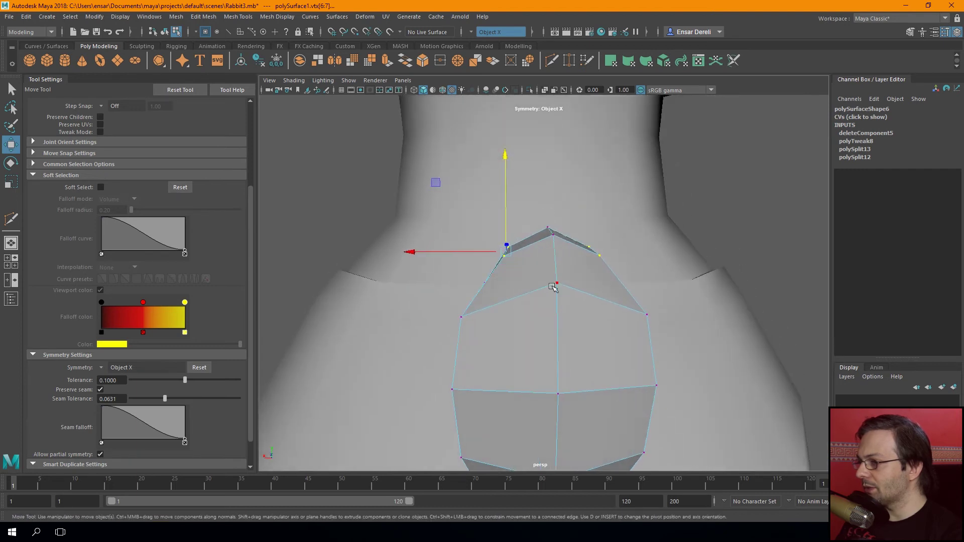
Orbit to a side view and restore the smooth preview of the tail
mouse_move(560, 243)
alt+mouse_down()
mouse_move(603, 278)
mouse_move(581, 282)
alt+mouse_up()
key(space)
key(3)
key(space)
Move the tail's top vertex up along Y and slide it along Z
mouse_move(571, 254)
alt+mouse_down()
mouse_move(522, 243)
mouse_move(587, 230)
alt+mouse_up()
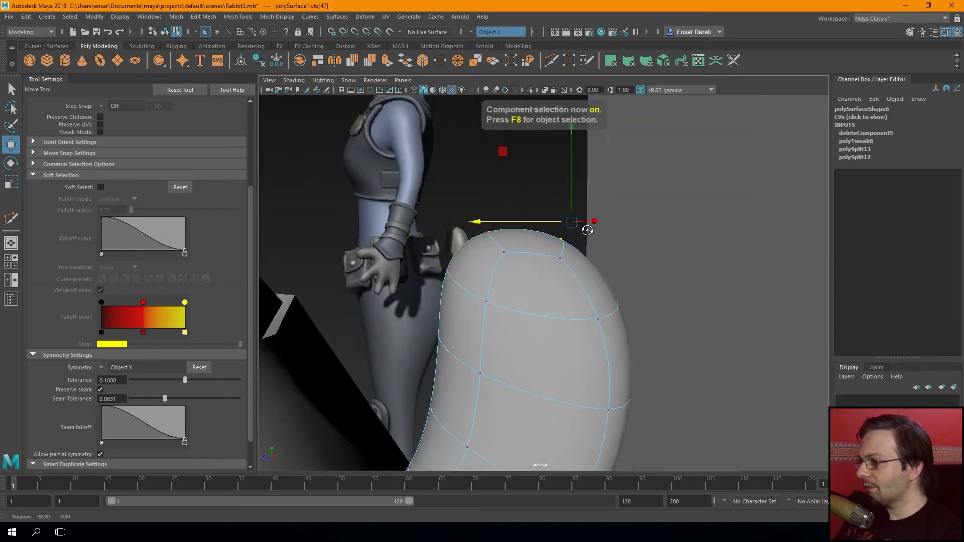
drag(571, 180, 573, 171)
drag(527, 204, 547, 209)
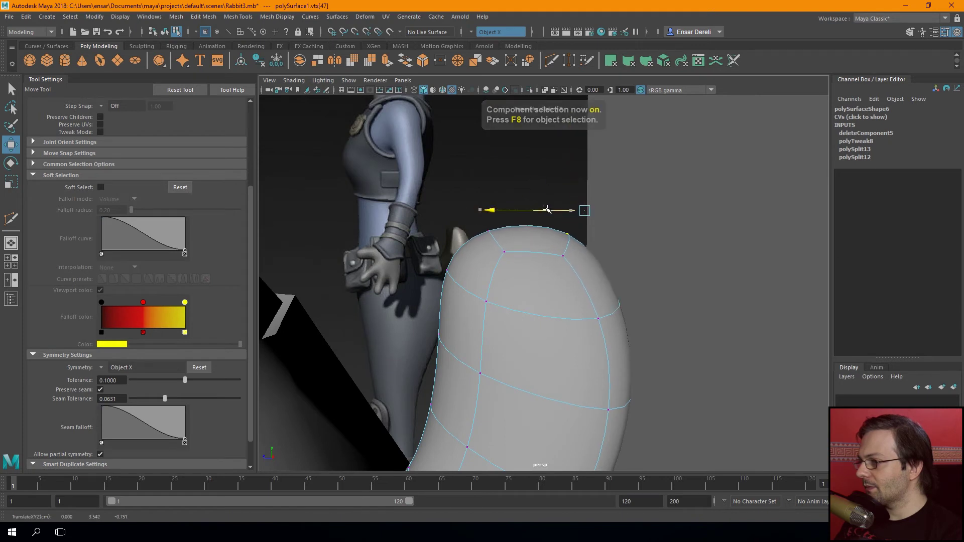
click(788, 209)
mouse_move(788, 209)
alt+mouse_down()
mouse_move(667, 250)
mouse_move(680, 263)
mouse_move(635, 262)
alt+mouse_up()
Reselect the tail, lower its front-top vertex and pull the next front vertex toward the body
key(F8)
scroll(636, 261, up, 3)
click(523, 301)
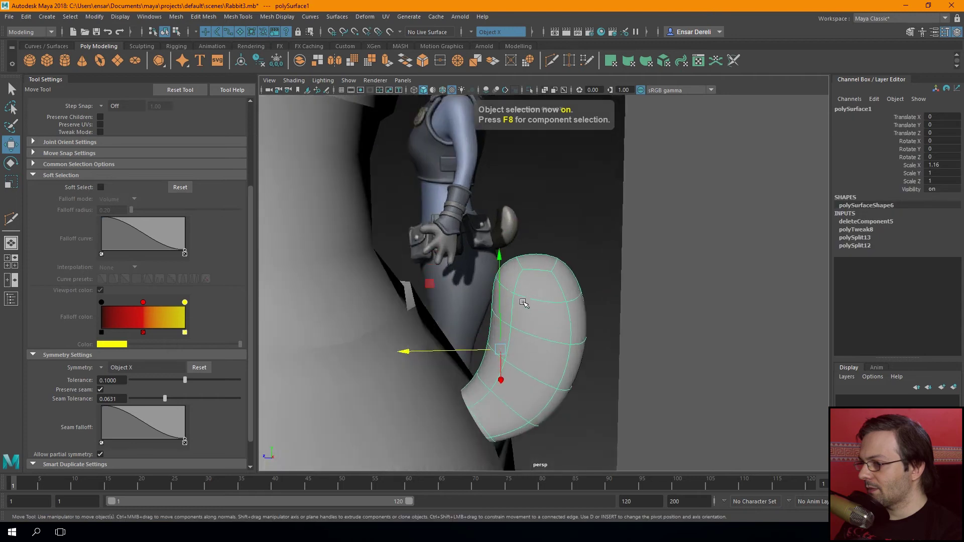
scroll(499, 296, up, 2)
key(1)
key(F8)
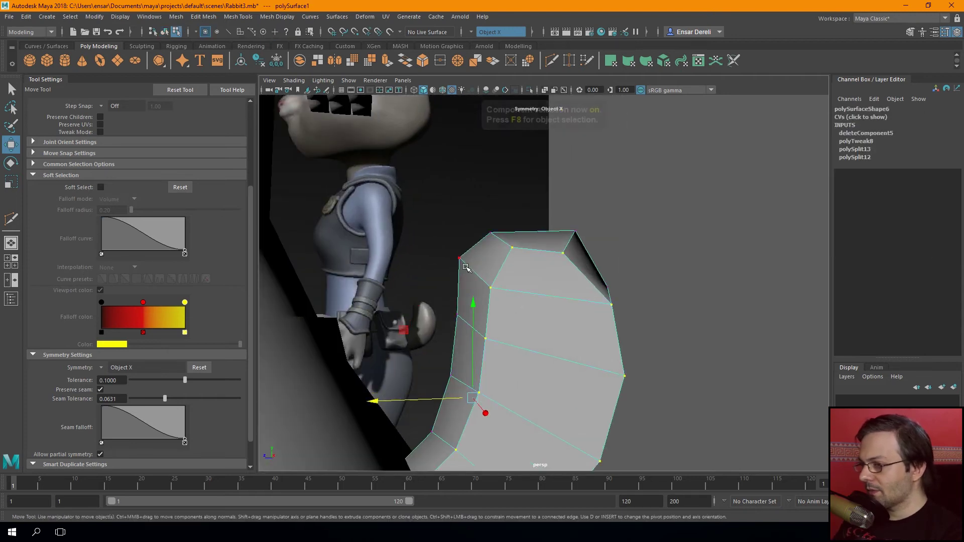
click(471, 235)
drag(457, 218, 460, 234)
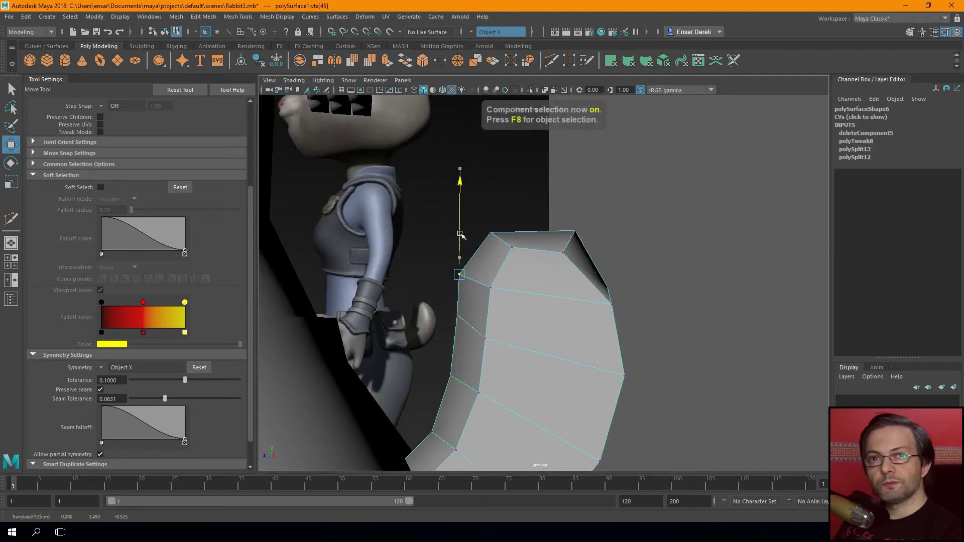
click(457, 315)
mouse_move(421, 251)
alt+mouse_down()
mouse_move(440, 275)
mouse_move(425, 279)
mouse_move(432, 313)
alt+mouse_up()
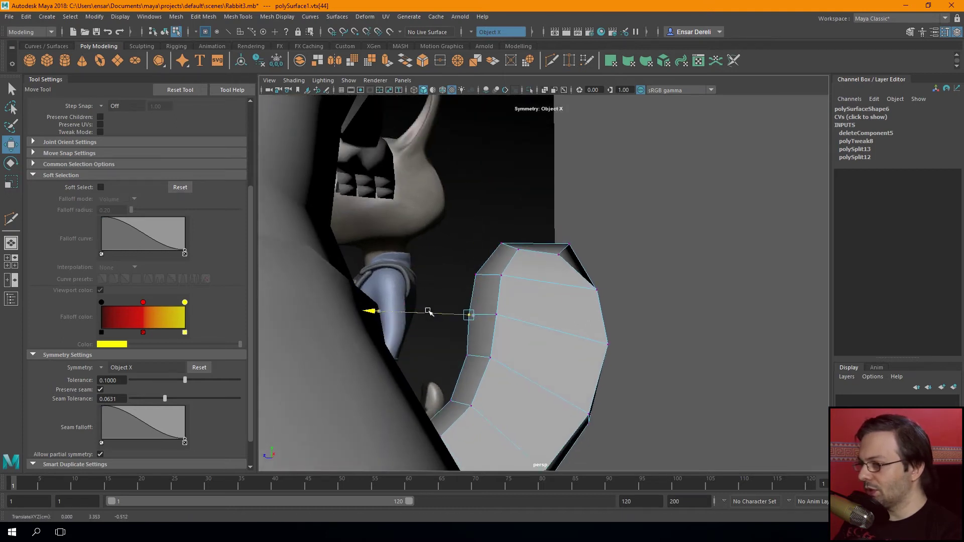
Restore the smooth preview, reselect the tail and inspect its top face
key(3)
key(F8)
mouse_move(677, 327)
alt+mouse_down()
mouse_move(646, 270)
mouse_move(621, 366)
mouse_move(613, 329)
alt+mouse_up()
click(522, 321)
alt+drag(522, 322, 534, 260)
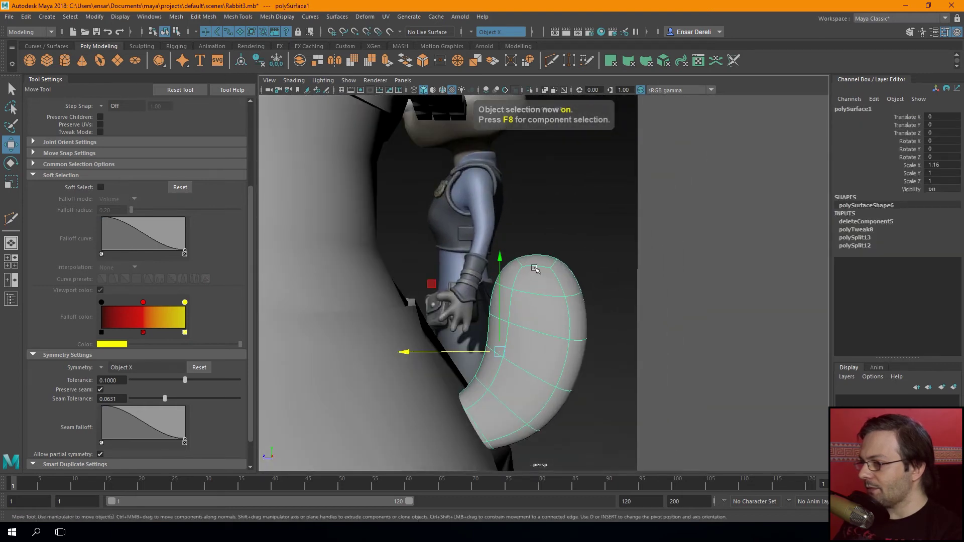
key(F10)
click(535, 258)
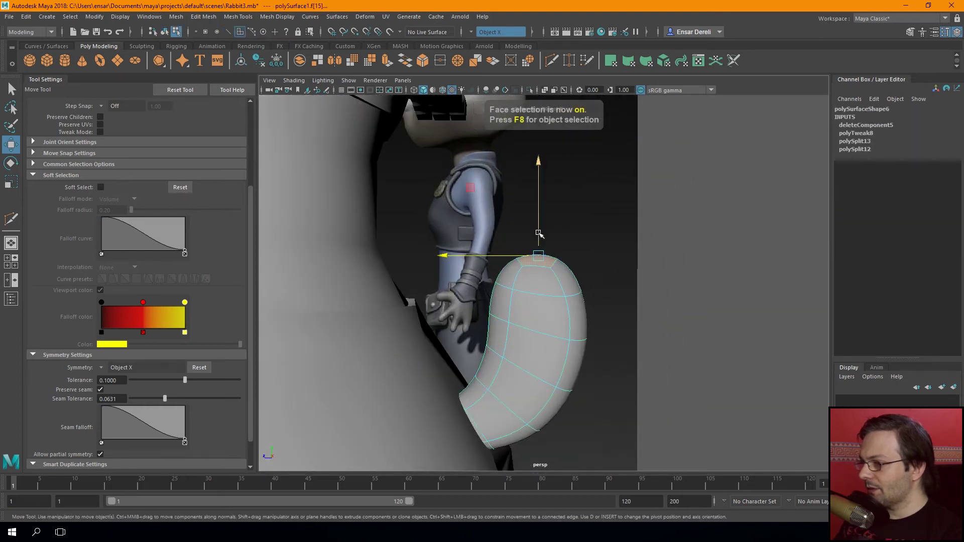
key(F8)
key(F8)
key(F8)
Clear the selection and check the tail's curve from a back three-quarter view
key(bracketleft)
click(699, 281)
alt+right_drag(693, 282, 636, 297)
mouse_move(636, 297)
alt+mouse_down()
mouse_move(451, 326)
mouse_move(421, 291)
mouse_move(381, 302)
mouse_move(392, 280)
mouse_move(389, 294)
mouse_move(469, 359)
mouse_move(556, 366)
mouse_move(764, 355)
mouse_move(604, 375)
mouse_move(438, 368)
mouse_move(366, 383)
alt+mouse_up()
click(424, 311)
click(390, 301)
Move the tail's pivot to its base and scale it to 1.22 X and 1.052 Y/Z
scroll(502, 351, up, 3)
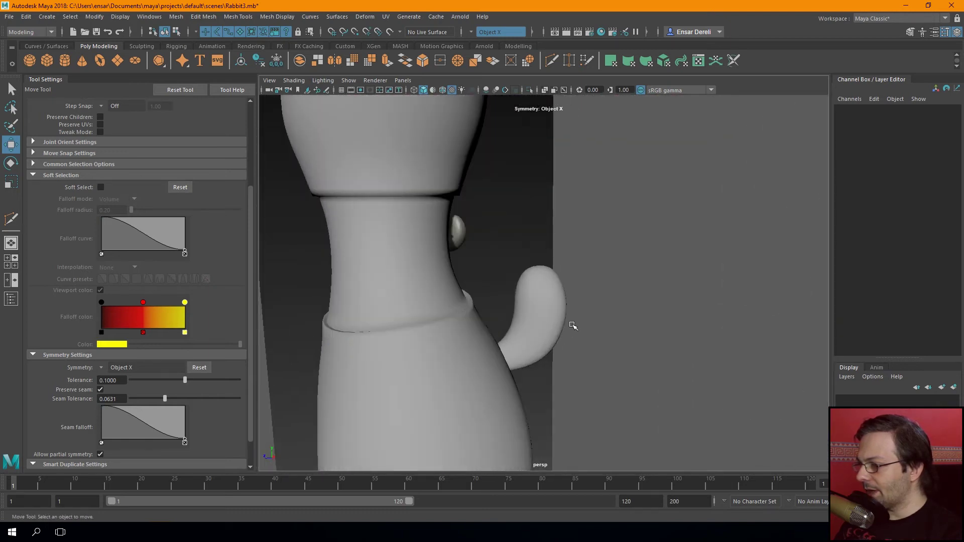
click(522, 351)
key(r)
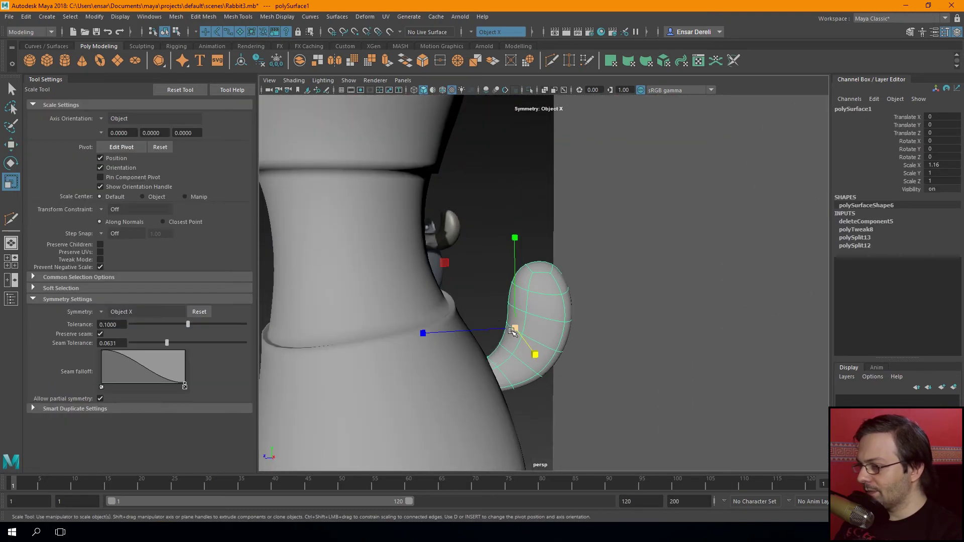
key(space)
key(space)
key(d)
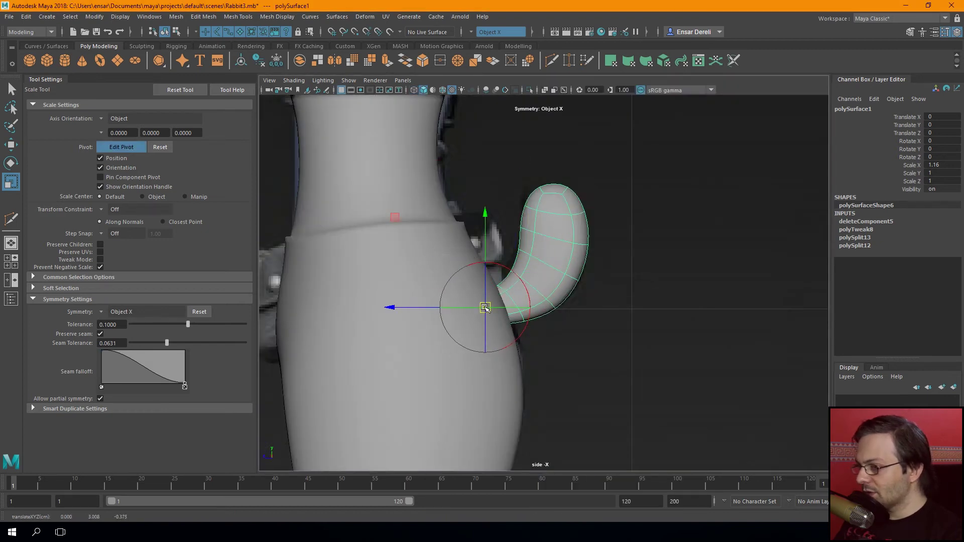
key(d)
key(4)
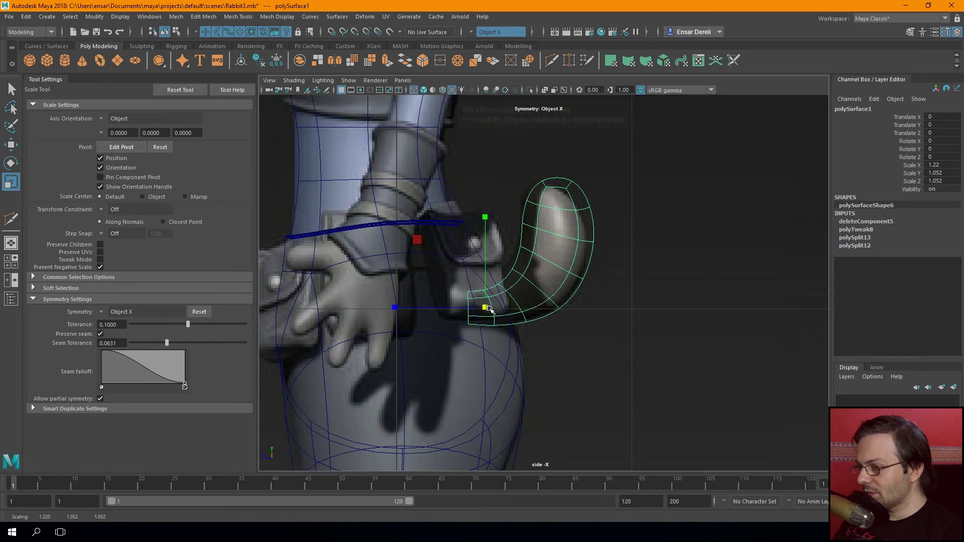
scroll(490, 310, up, 2)
Move the tail along Z to tuck its base closer into the back
key(w)
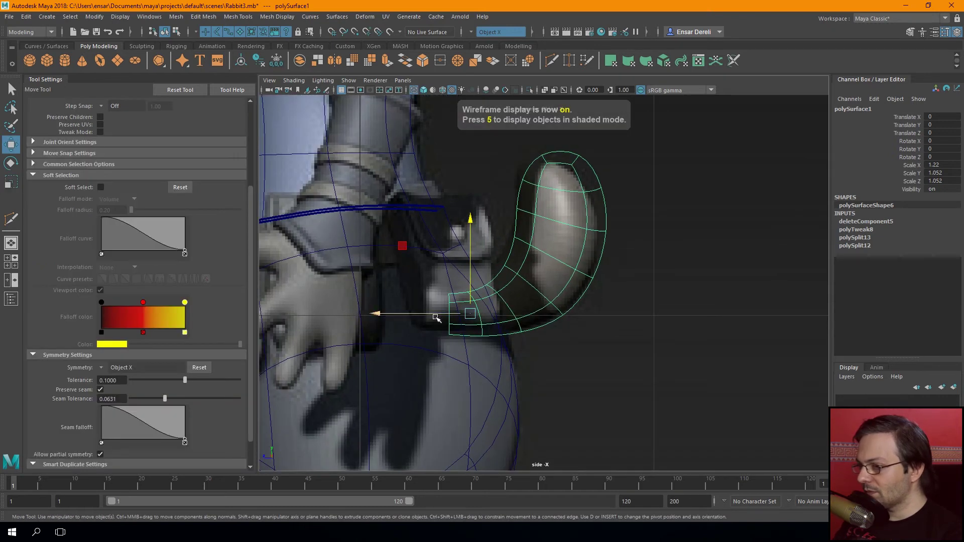
drag(462, 314, 458, 301)
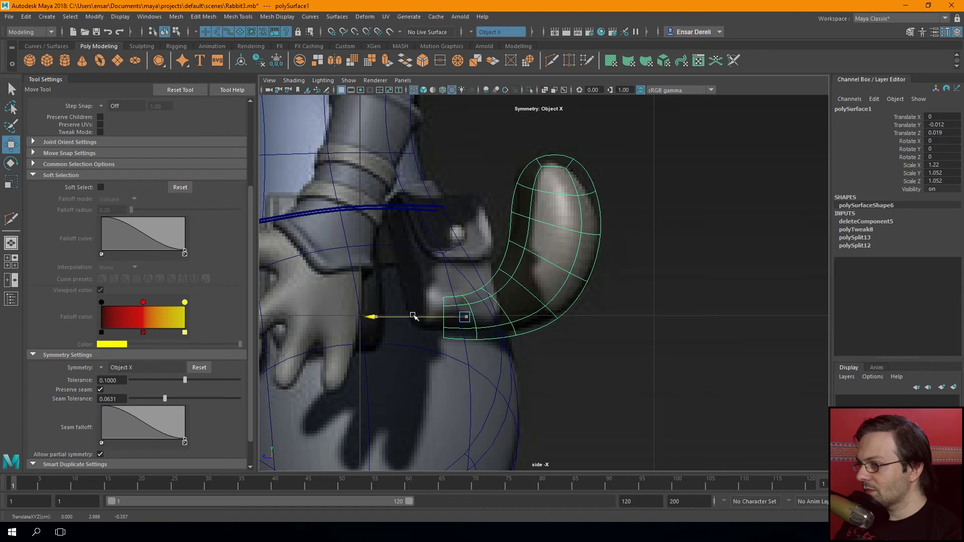
drag(462, 275, 621, 194)
key(F8)
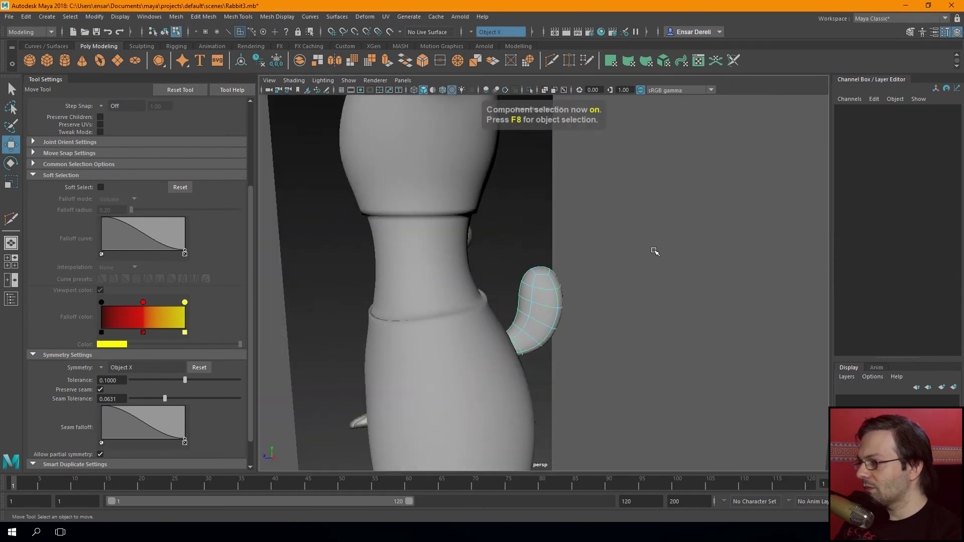
key(F8)
scroll(650, 248, down, 5)
mouse_move(650, 248)
alt+mouse_down()
mouse_move(605, 301)
mouse_move(594, 274)
mouse_move(635, 239)
mouse_move(566, 278)
mouse_move(637, 278)
alt+mouse_up()
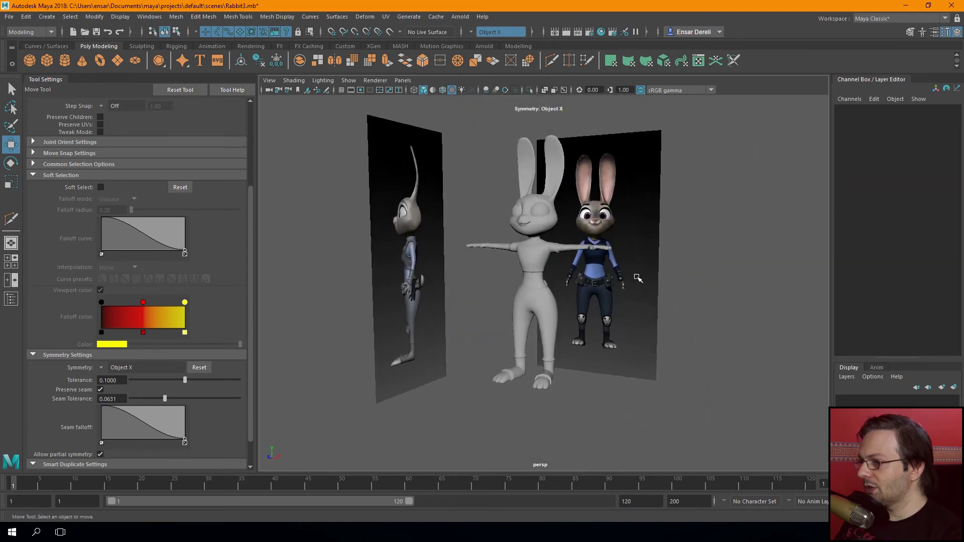
Select the rabbit's body mesh and frame the arm
scroll(638, 278, up, 3)
scroll(578, 274, up, 3)
click(542, 282)
scroll(542, 281, up, 2)
scroll(546, 295, up, 2)
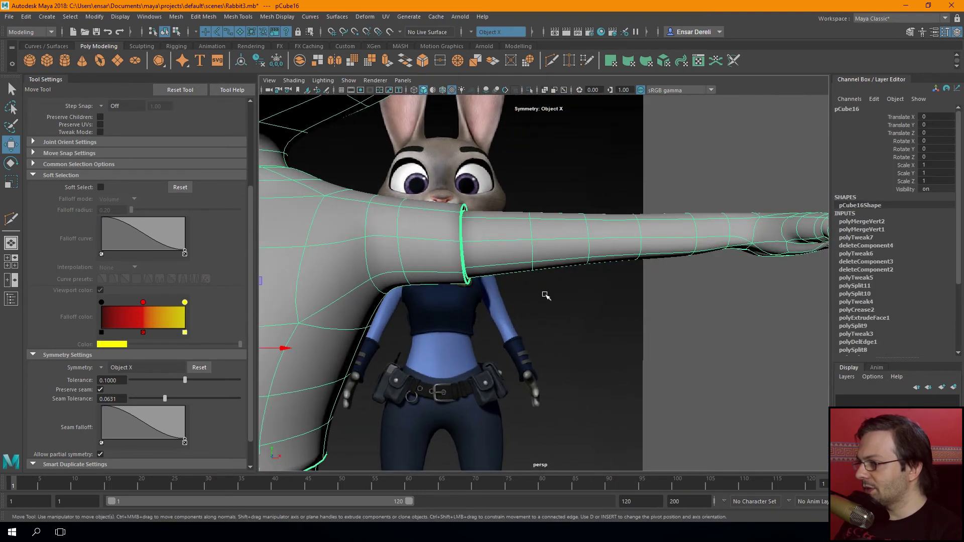
scroll(553, 301, down, 3)
key(F8)
key(F8)
scroll(638, 342, down, 3)
click(663, 351)
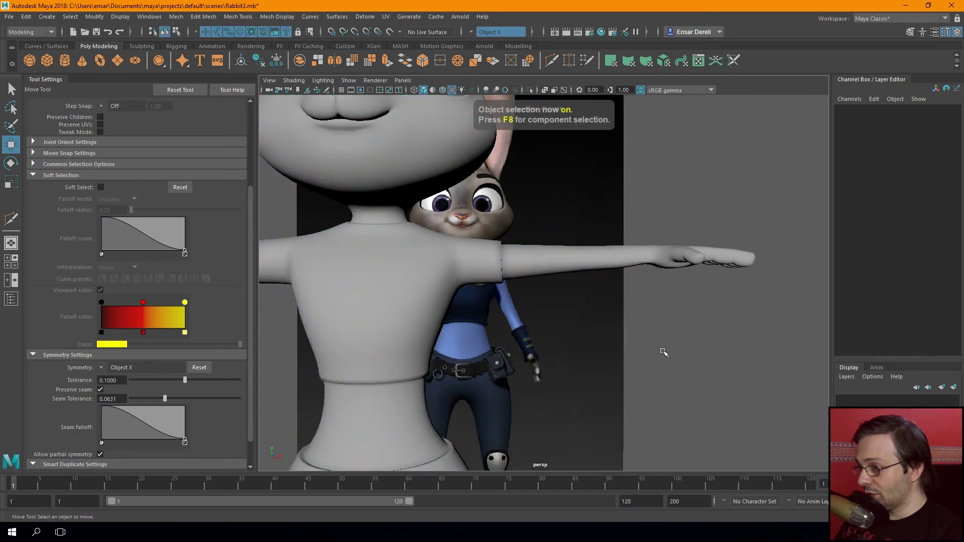
scroll(574, 259, down, 1)
scroll(545, 315, up, 2)
click(546, 241)
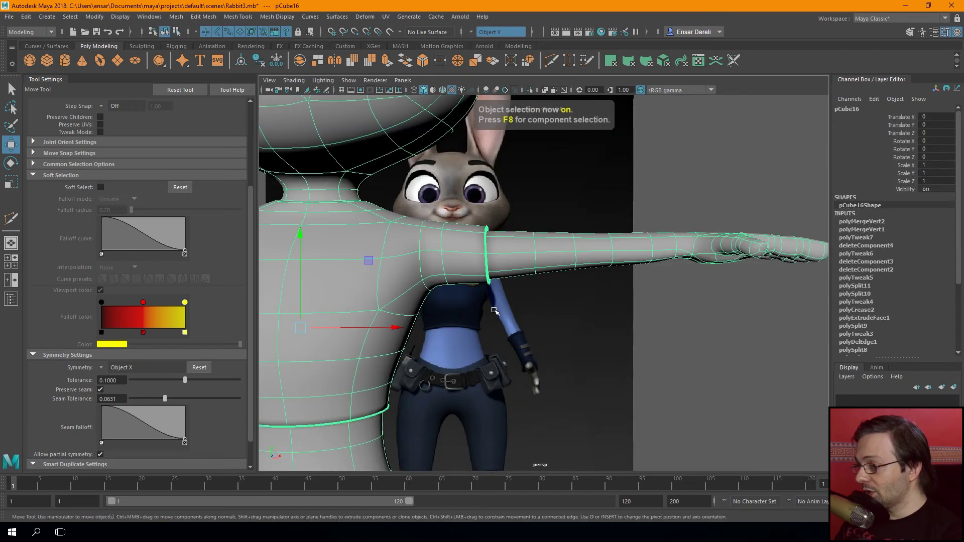
scroll(551, 310, up, 2)
alt+middle_drag(550, 309, 485, 314)
In front view, squash the forearm and hand vertices vertically and shift the wrist right and down
key(space)
key(space)
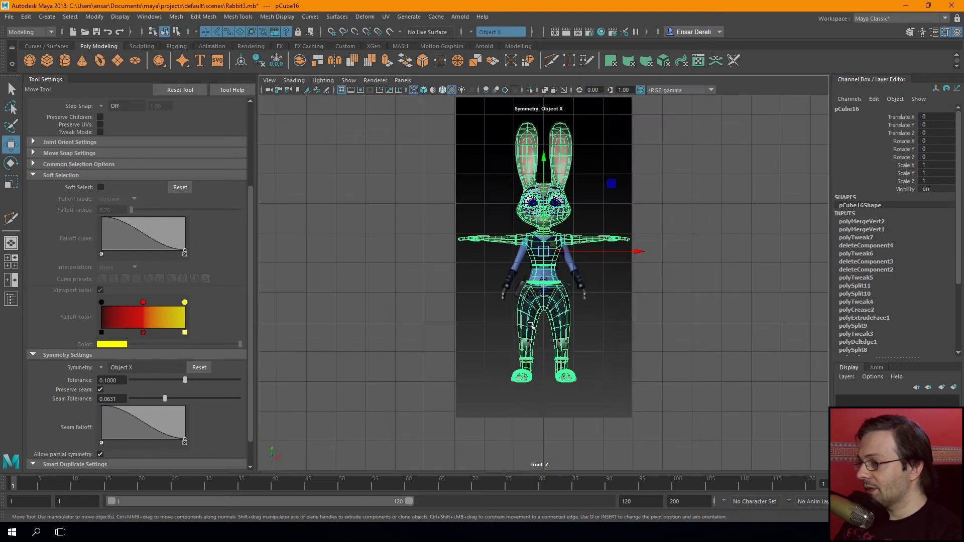
scroll(529, 301, up, 1)
scroll(528, 299, up, 3)
scroll(528, 298, up, 1)
scroll(528, 299, up, 2)
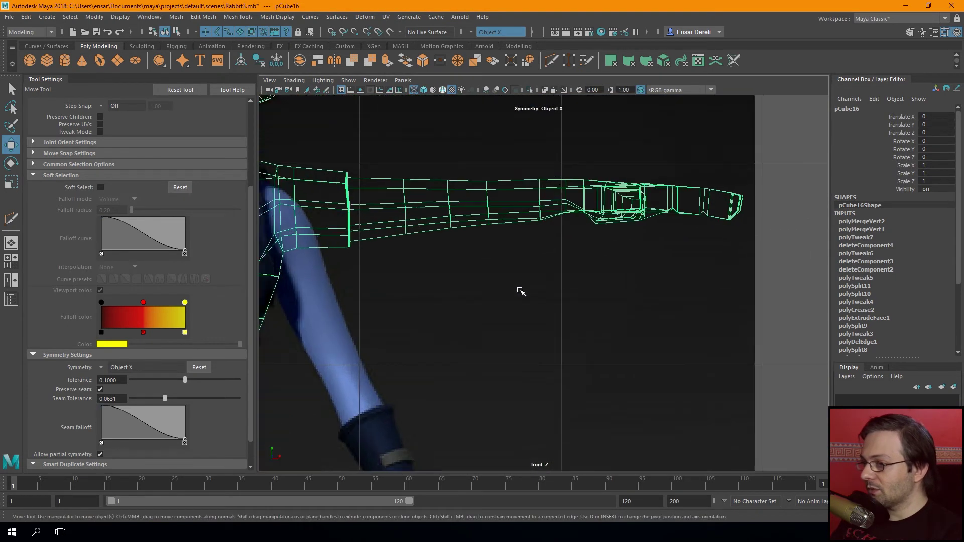
alt+middle_drag(519, 289, 547, 309)
key(F8)
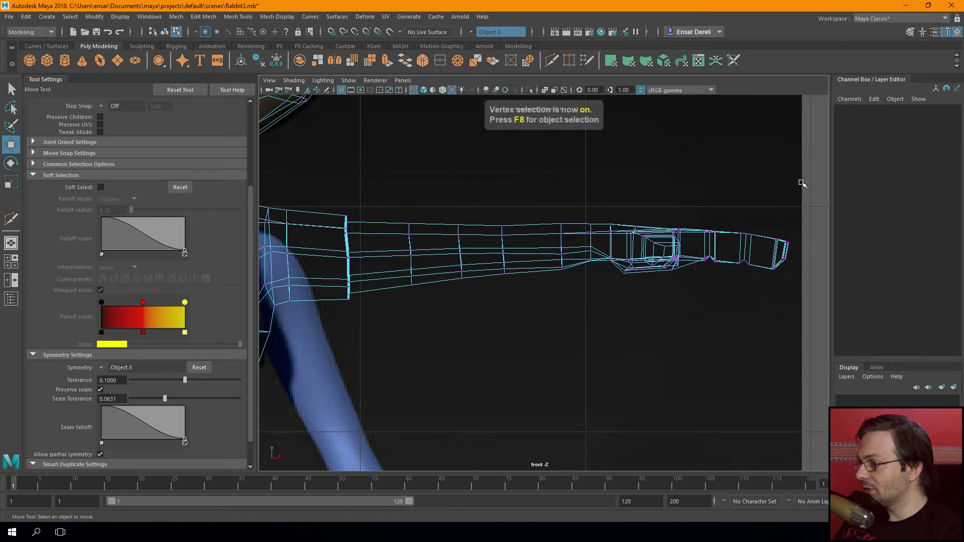
drag(547, 319, 798, 211)
key(r)
drag(675, 157, 675, 151)
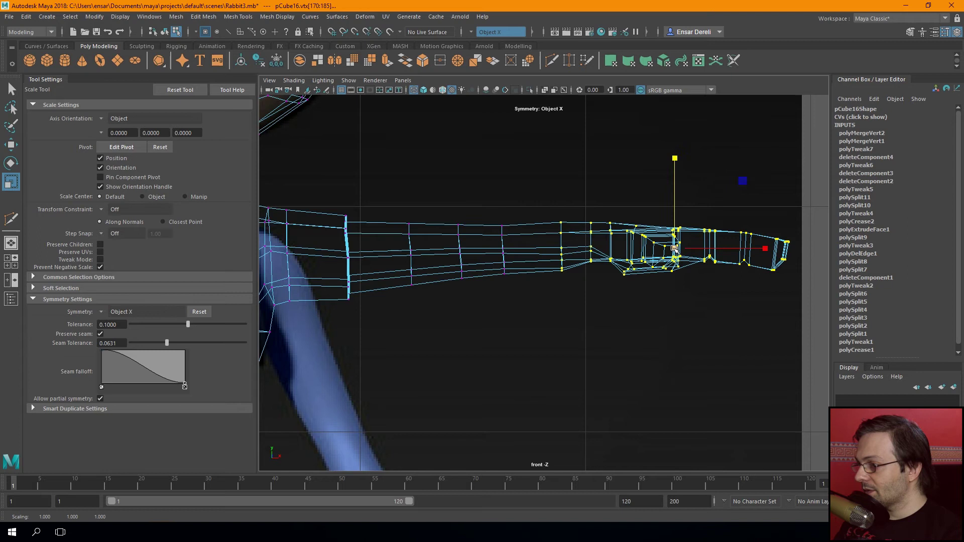
key(w)
drag(676, 250, 696, 258)
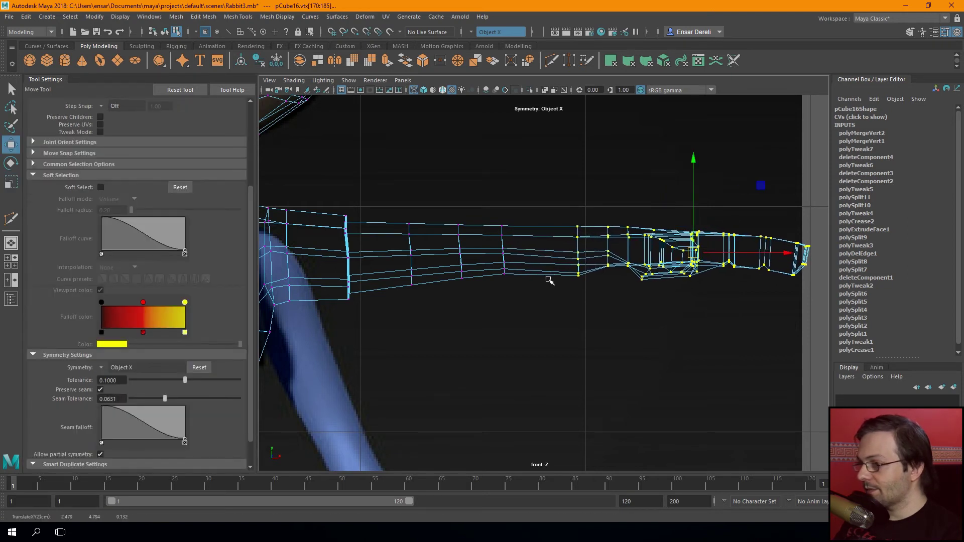
Lower the vertices under the arm and slightly raise the armpit and forearm vertices
alt+middle_drag(549, 280, 619, 277)
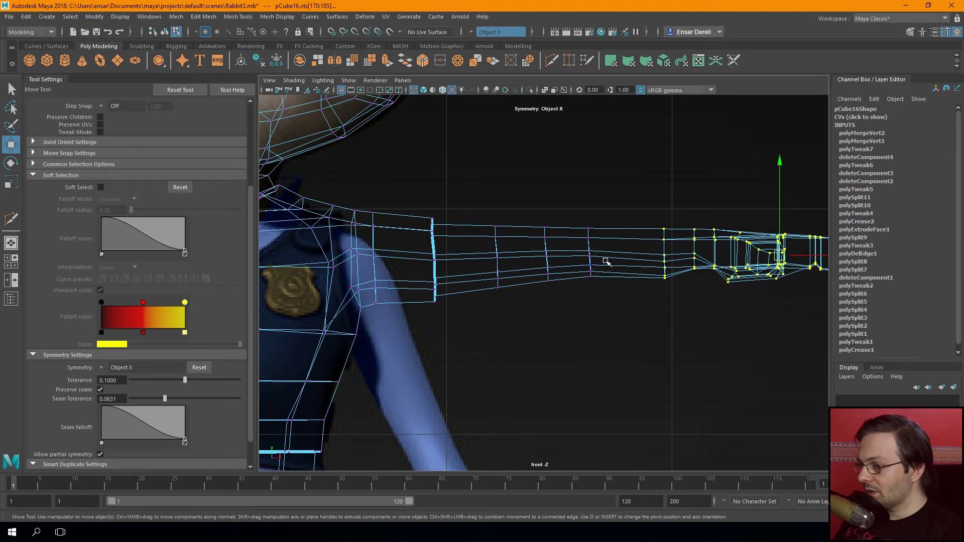
key(6)
scroll(597, 263, up, 1)
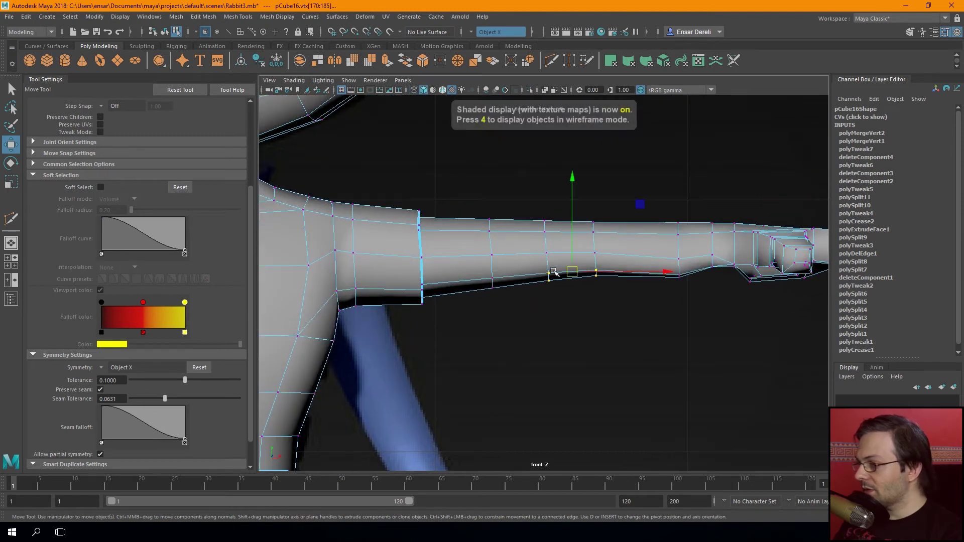
drag(566, 198, 574, 215)
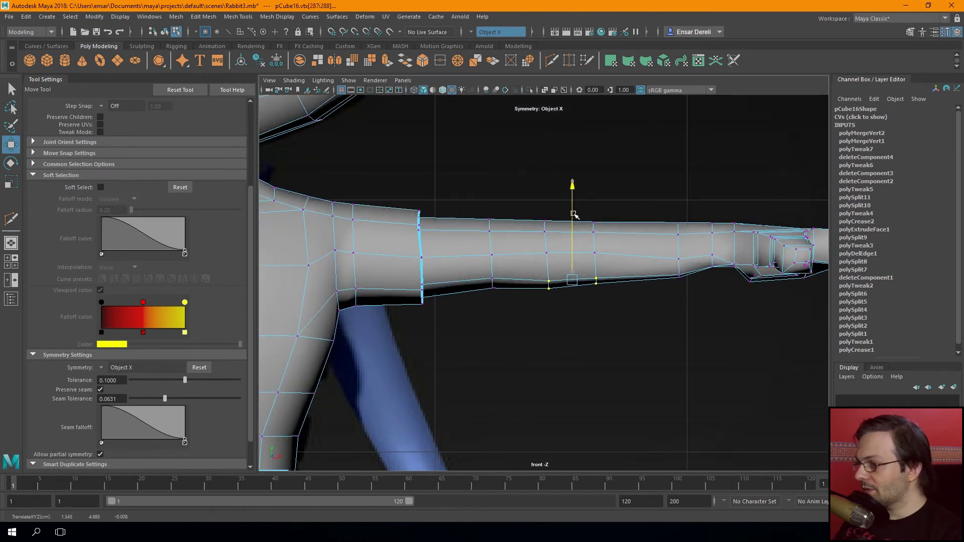
mouse_move(530, 257)
alt+middle_down()
mouse_move(499, 254)
mouse_move(566, 287)
alt+middle_up()
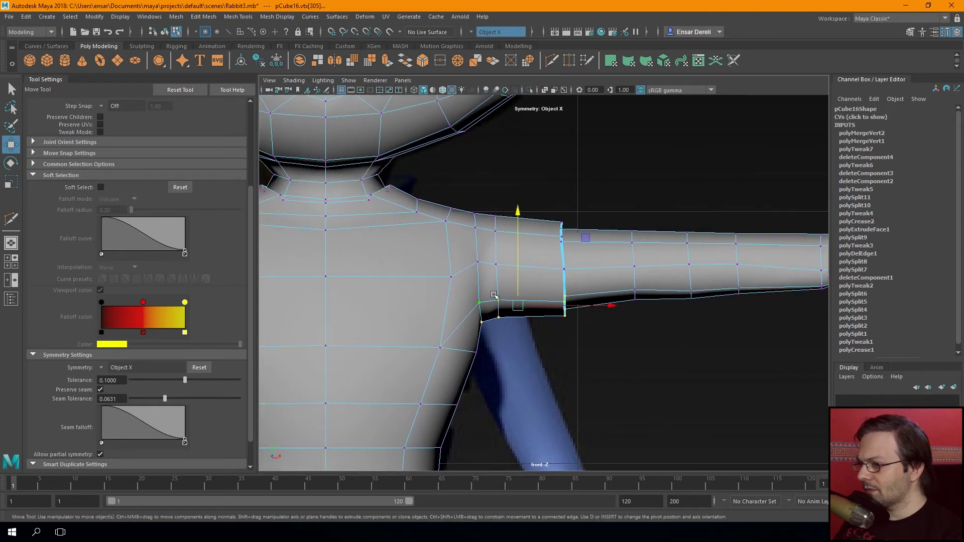
drag(521, 261, 517, 258)
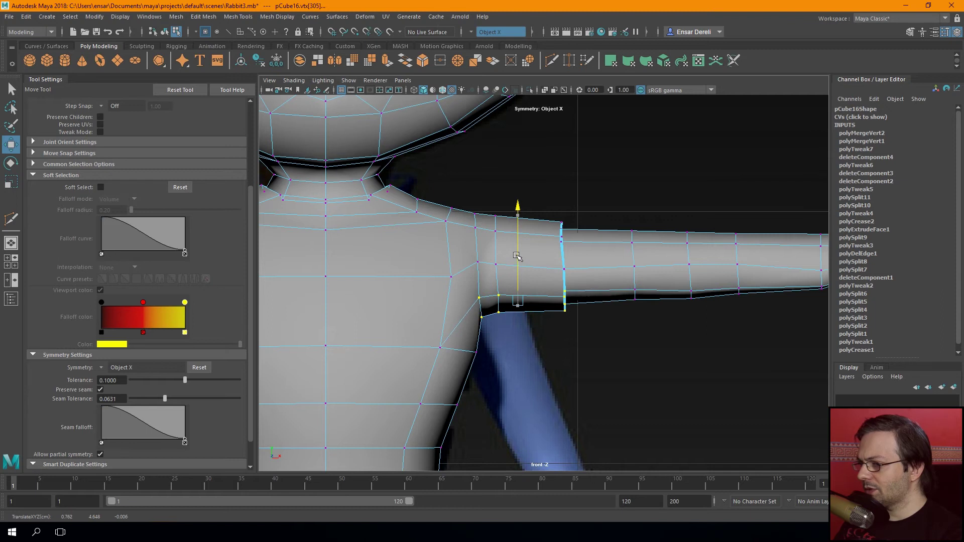
alt+middle_drag(517, 255, 464, 294)
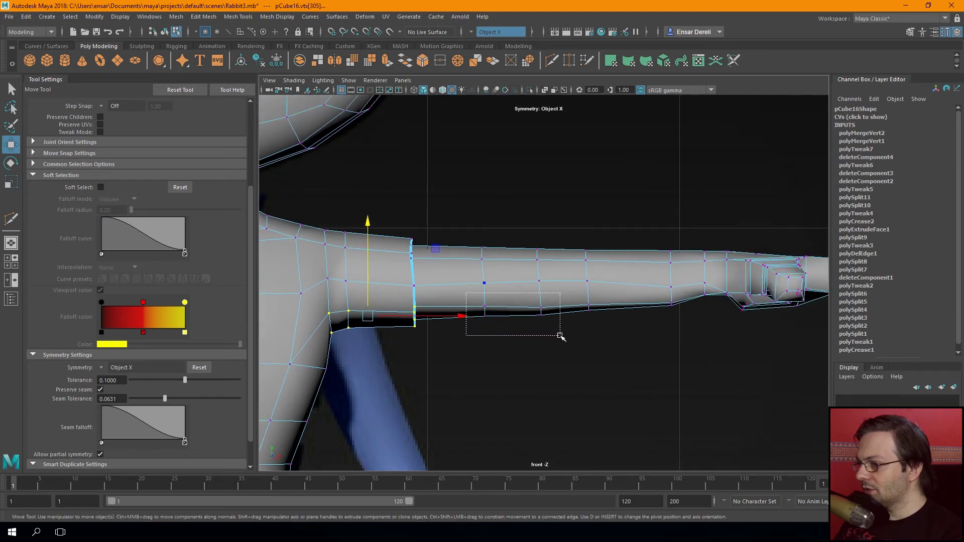
alt+middle_drag(653, 296, 594, 315)
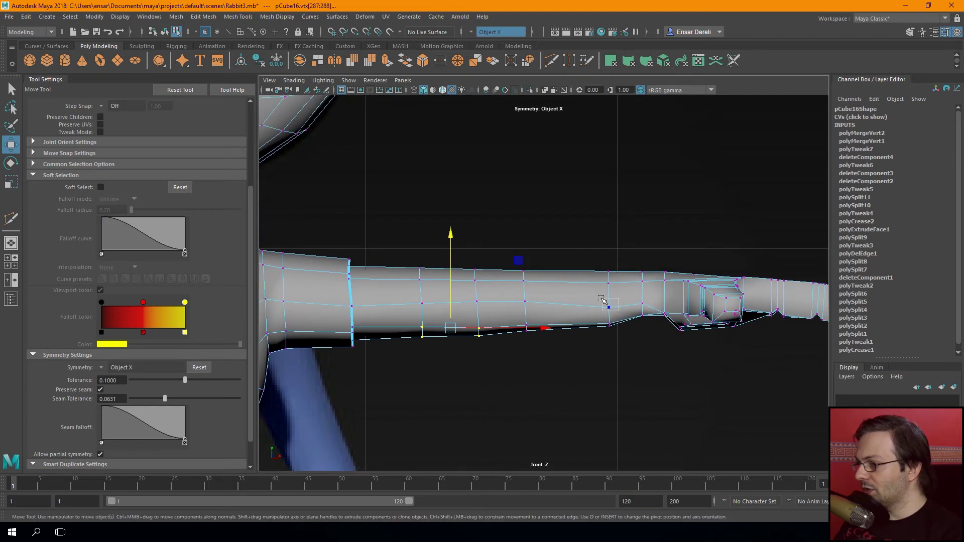
drag(608, 280, 603, 274)
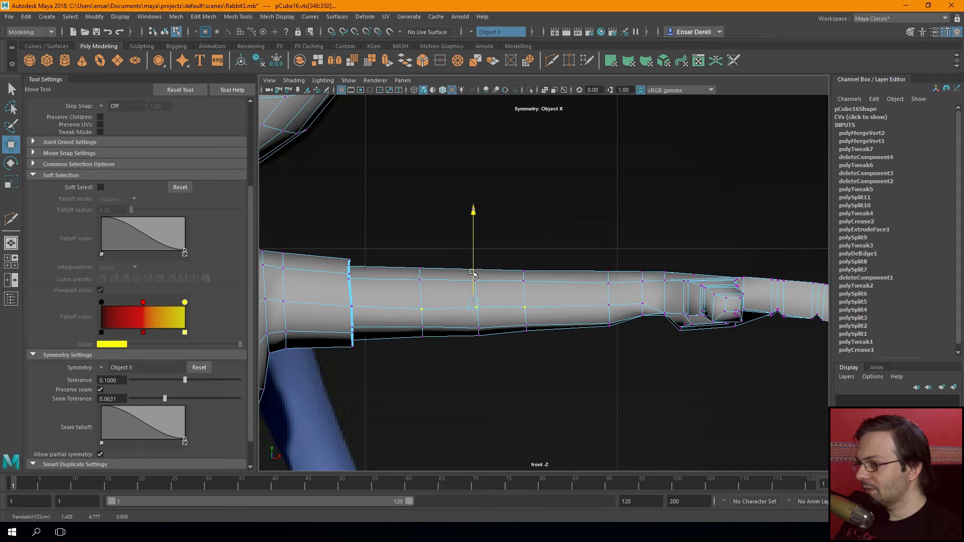
Check the arm in perspective, then select the mid-arm vertices for scaling in front view
key(space)
key(space)
scroll(606, 294, down, 5)
mouse_move(606, 294)
alt+mouse_down()
mouse_move(553, 302)
mouse_move(522, 321)
mouse_move(568, 370)
mouse_move(480, 351)
alt+mouse_up()
scroll(553, 301, up, 3)
scroll(519, 328, up, 2)
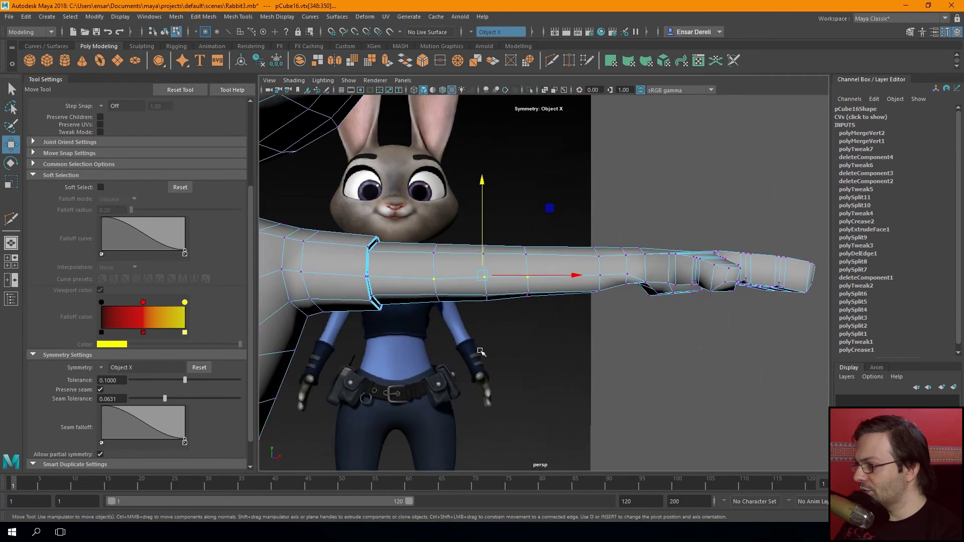
key(space)
key(space)
scroll(482, 323, down, 3)
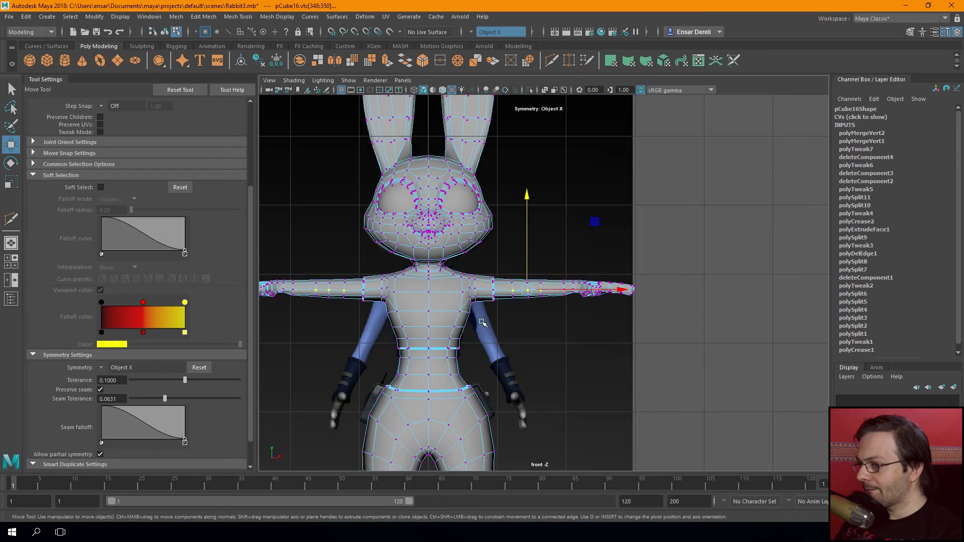
scroll(482, 323, up, 3)
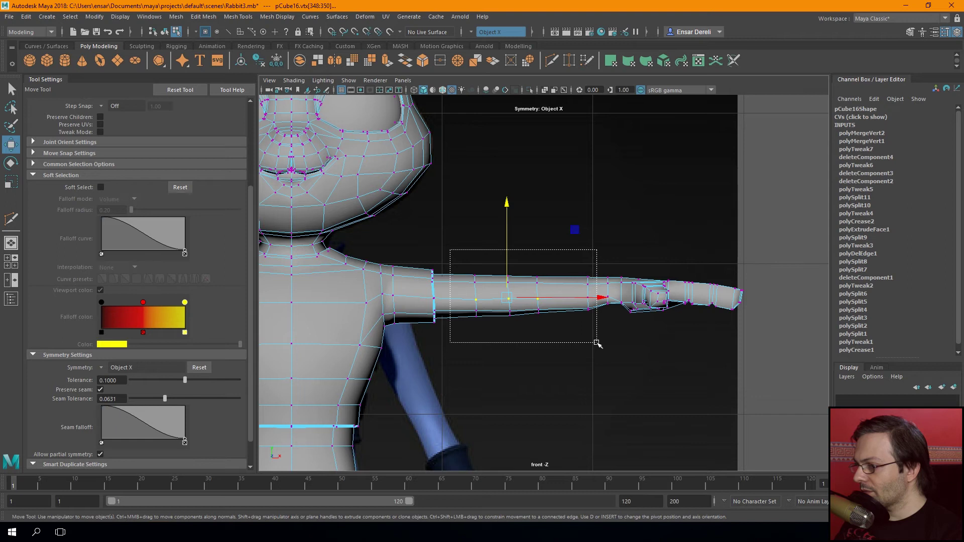
drag(597, 342, 596, 342)
scroll(530, 327, up, 2)
key(r)
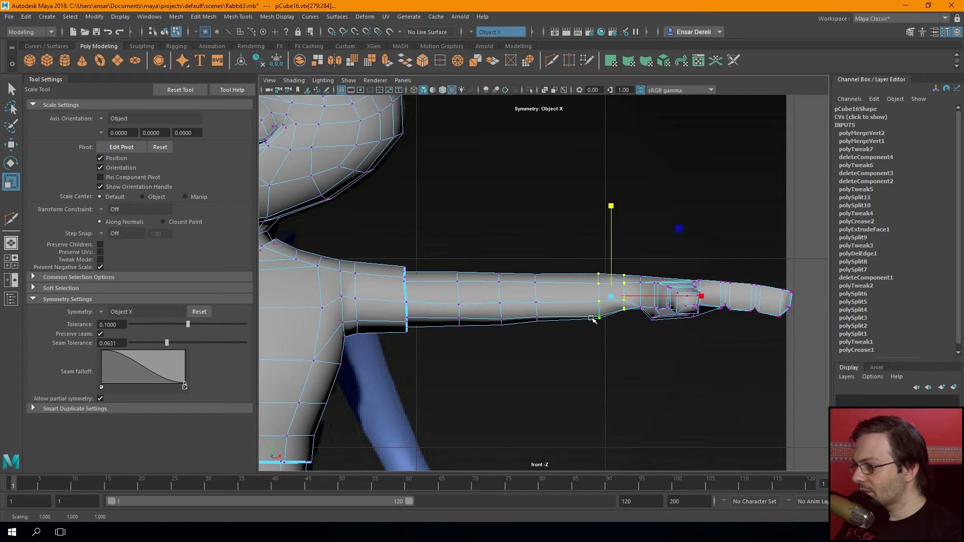
Raise a single vertex on the arm in the perspective view and orbit to check it
key(space)
mouse_move(607, 319)
mouse_down()
mouse_move(629, 297)
mouse_move(510, 303)
mouse_move(505, 275)
mouse_up()
key(space)
scroll(510, 304, up, 3)
key(w)
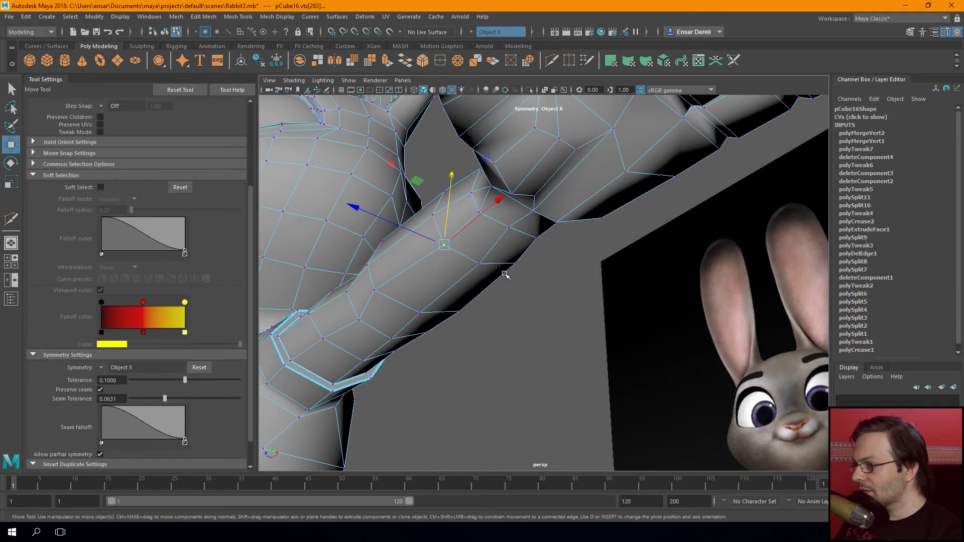
mouse_move(484, 194)
mouse_down()
mouse_move(486, 181)
mouse_move(574, 211)
mouse_move(568, 191)
mouse_move(562, 199)
mouse_up()
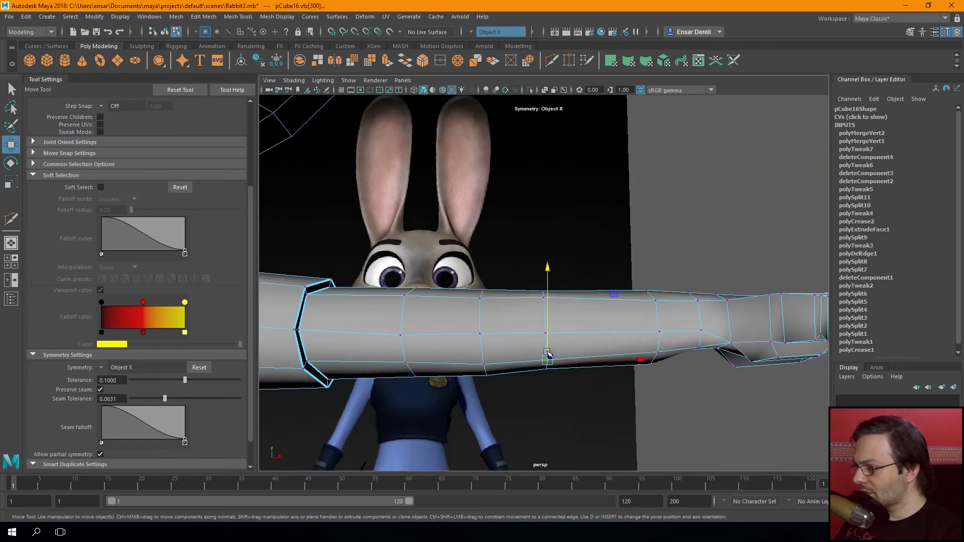
mouse_move(550, 304)
mouse_down()
mouse_move(602, 302)
mouse_move(502, 322)
mouse_up()
alt+right_drag(502, 321, 478, 331)
mouse_move(478, 332)
alt+mouse_down()
mouse_move(492, 370)
mouse_move(458, 383)
alt+mouse_up()
mouse_move(459, 384)
alt+right_down()
mouse_move(468, 344)
mouse_move(451, 308)
alt+right_up()
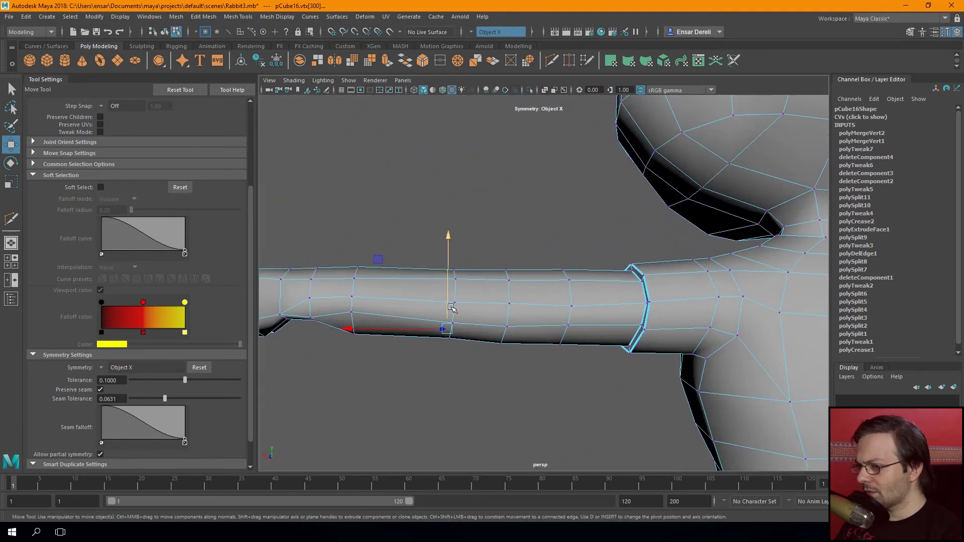
Pick an edge and an underside vertex on the forearm and inspect the arm closely
key(F10)
click(534, 313)
key(F9)
click(577, 313)
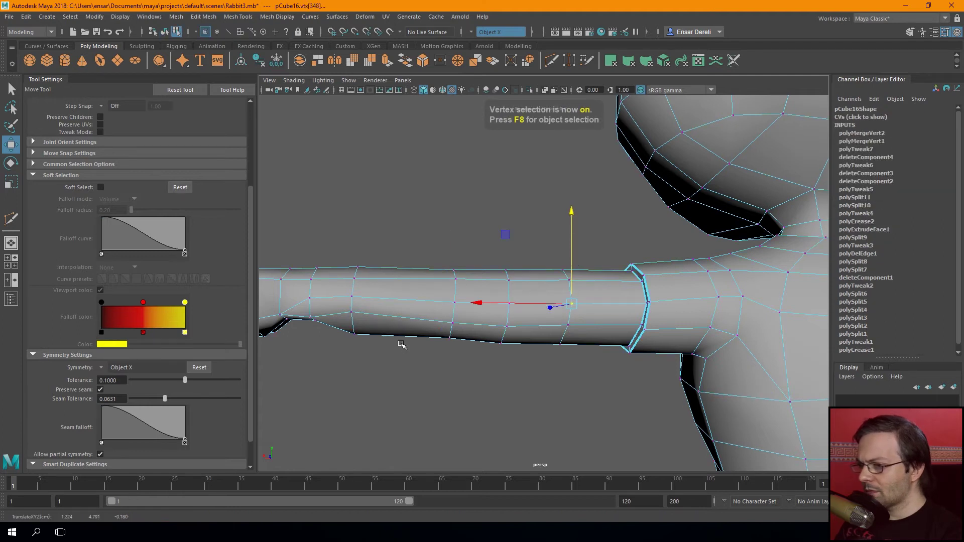
alt+drag(402, 345, 451, 317)
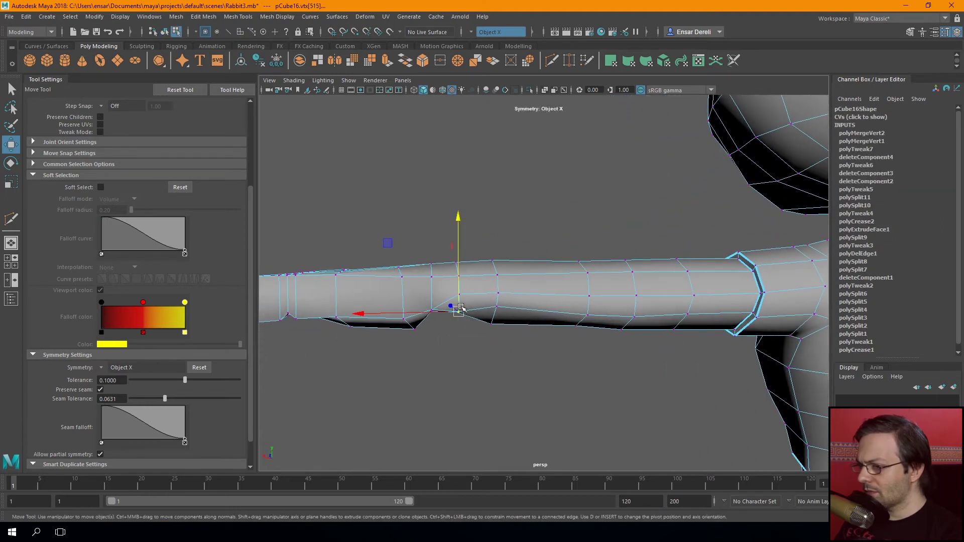
mouse_move(404, 280)
alt+mouse_down()
mouse_move(571, 328)
mouse_move(553, 294)
mouse_move(563, 348)
mouse_move(551, 383)
alt+mouse_up()
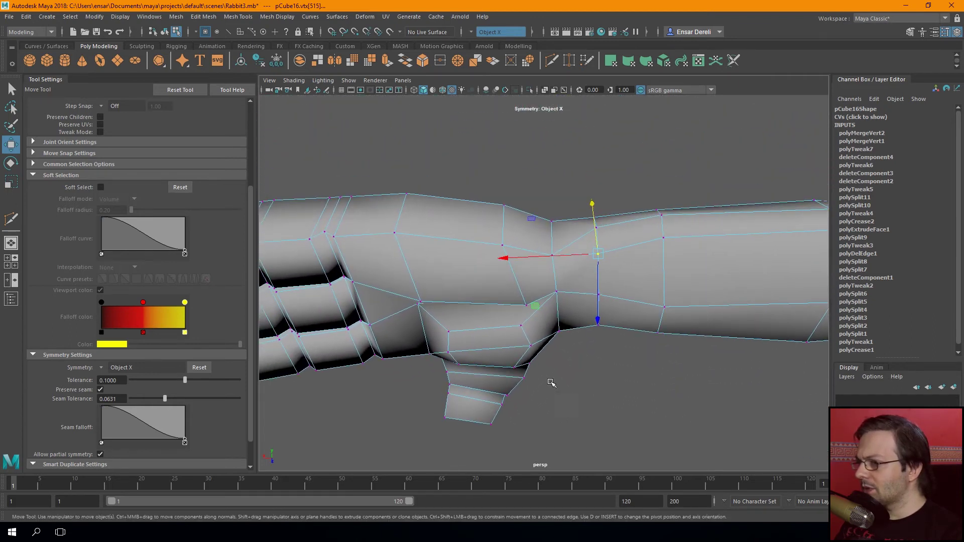
click(517, 47)
Cut a new edge loop across the rabbit's wrist with Multi-Cut
key(y)
mouse_move(409, 213)
alt+mouse_down()
mouse_move(404, 243)
mouse_move(443, 172)
mouse_move(450, 136)
mouse_move(472, 180)
mouse_move(474, 267)
mouse_move(655, 309)
mouse_move(552, 262)
mouse_move(731, 230)
mouse_move(775, 258)
mouse_move(770, 251)
mouse_move(775, 266)
alt+mouse_up()
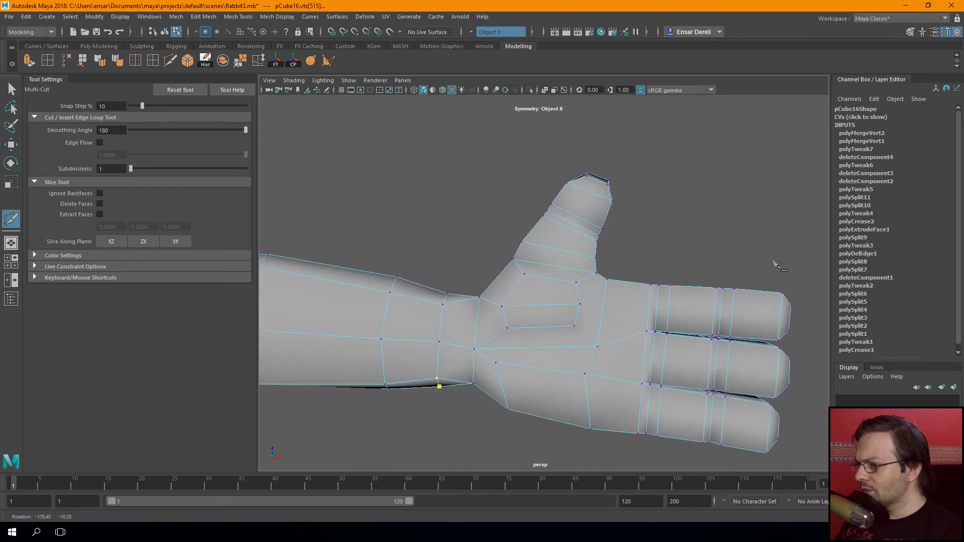
alt+drag(552, 352, 531, 282)
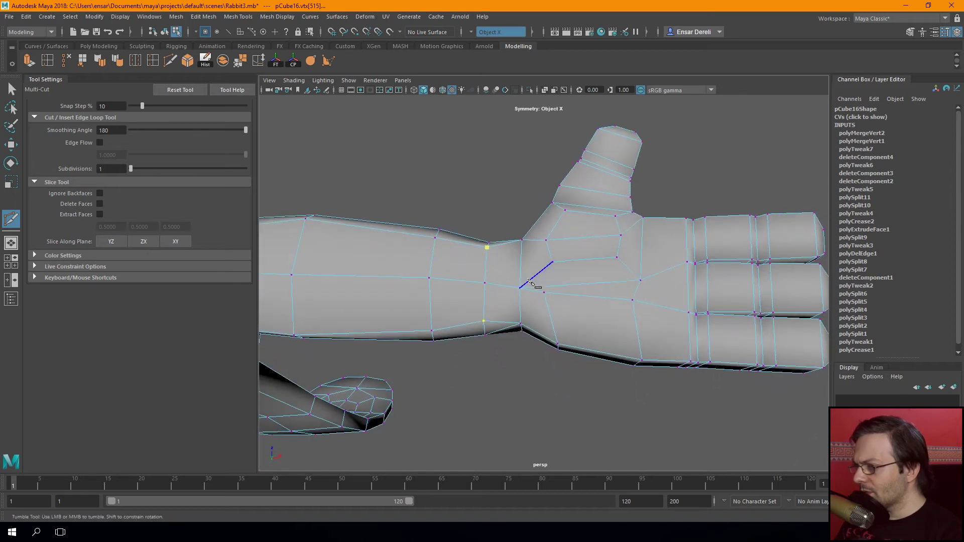
key(Return)
alt+drag(532, 340, 494, 302)
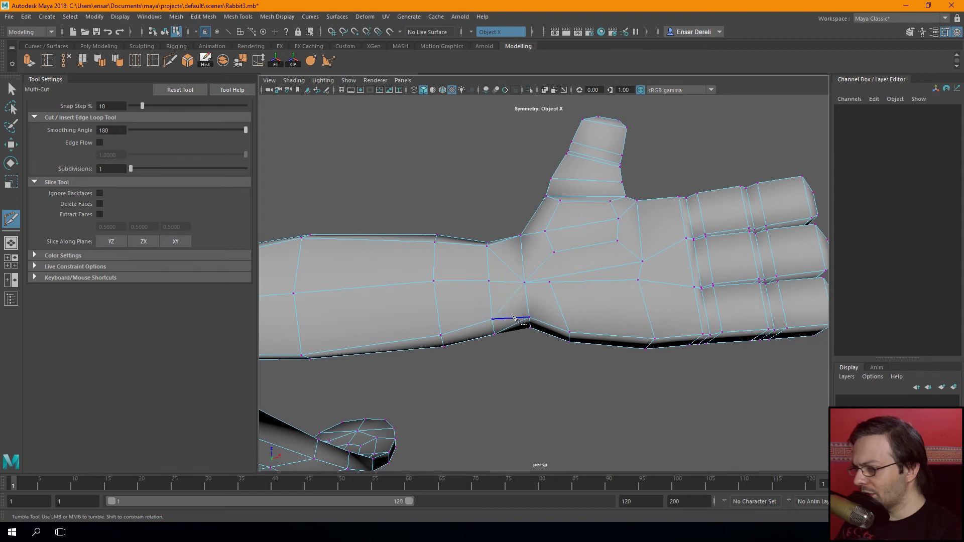
Select the vertex at the thumb's base and reposition it with the Move tool
key(F8)
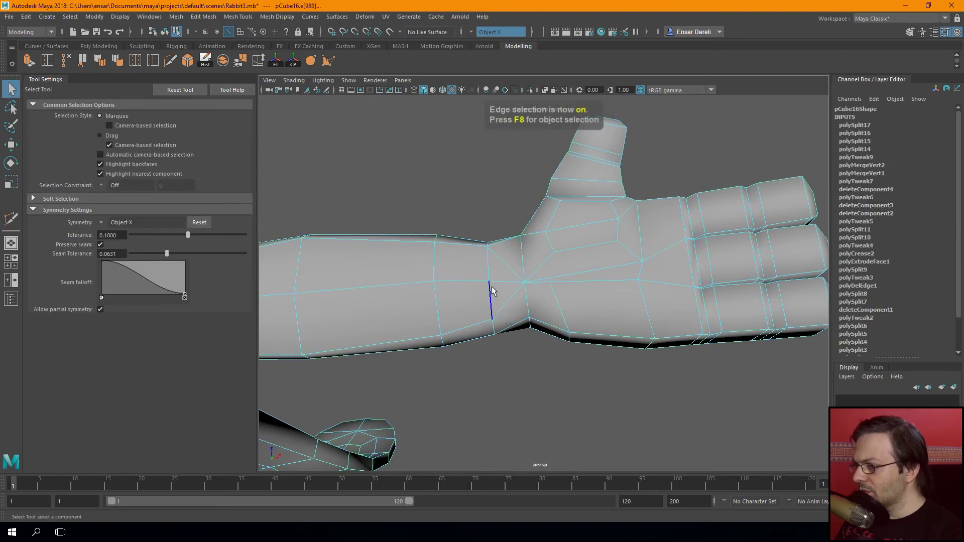
key(F10)
click(520, 236)
mouse_move(523, 246)
alt+mouse_down()
mouse_move(484, 266)
mouse_move(490, 301)
mouse_move(456, 267)
mouse_move(441, 271)
mouse_move(490, 263)
mouse_move(480, 257)
alt+mouse_up()
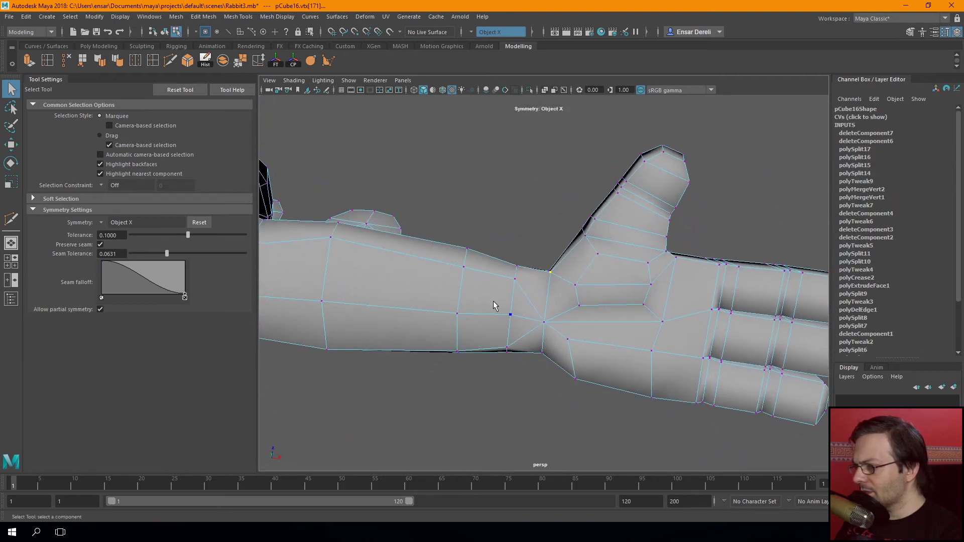
key(e)
key(w)
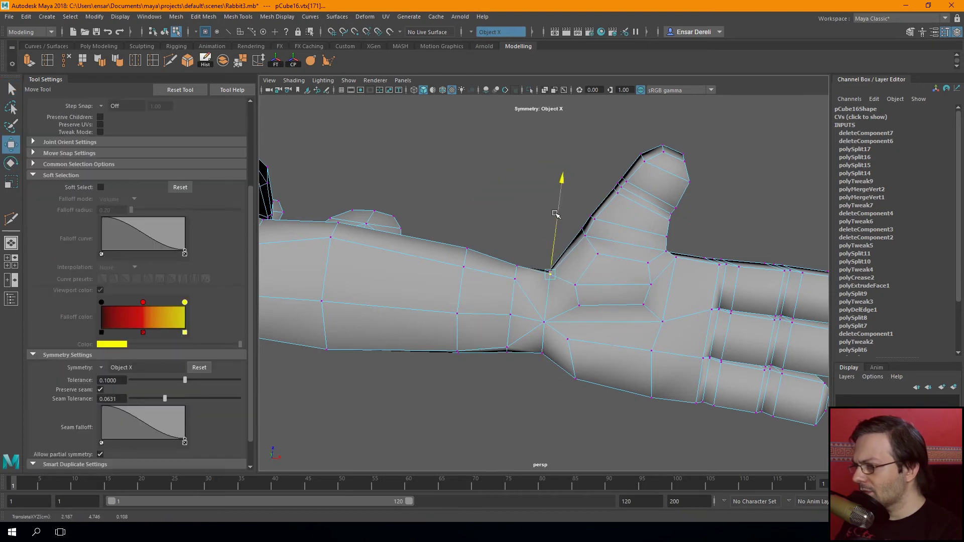
Select a face near the thumb and orbit to inspect the hand from above
mouse_move(554, 228)
alt+mouse_down()
mouse_move(536, 271)
mouse_move(546, 264)
alt+mouse_up()
key(F11)
click(480, 300)
mouse_move(475, 240)
alt+mouse_down()
mouse_move(467, 238)
mouse_move(489, 219)
alt+mouse_up()
mouse_move(563, 193)
alt+mouse_down()
mouse_move(577, 318)
mouse_move(431, 269)
alt+mouse_up()
In the enlarged top view, select the vertices where the thumb meets the palm
key(space)
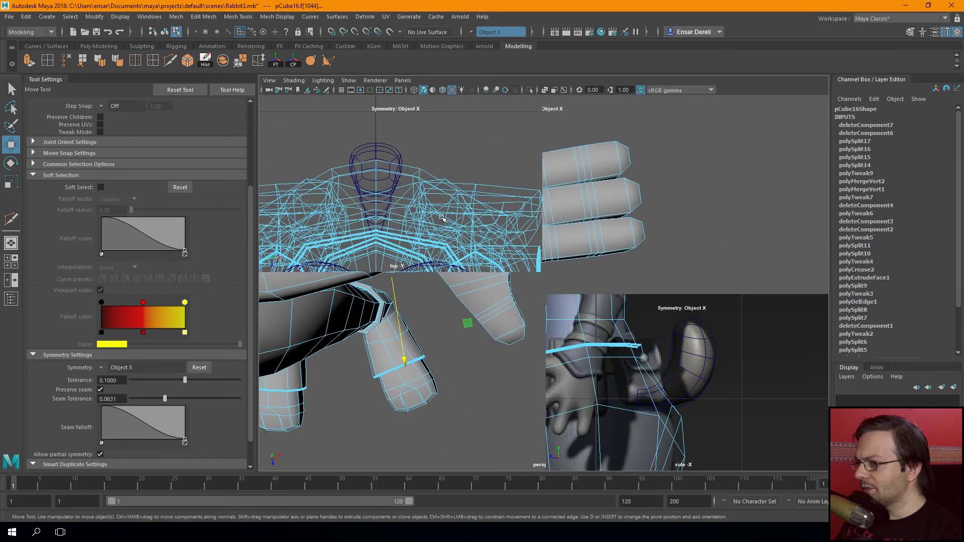
key(space)
scroll(404, 258, down, 5)
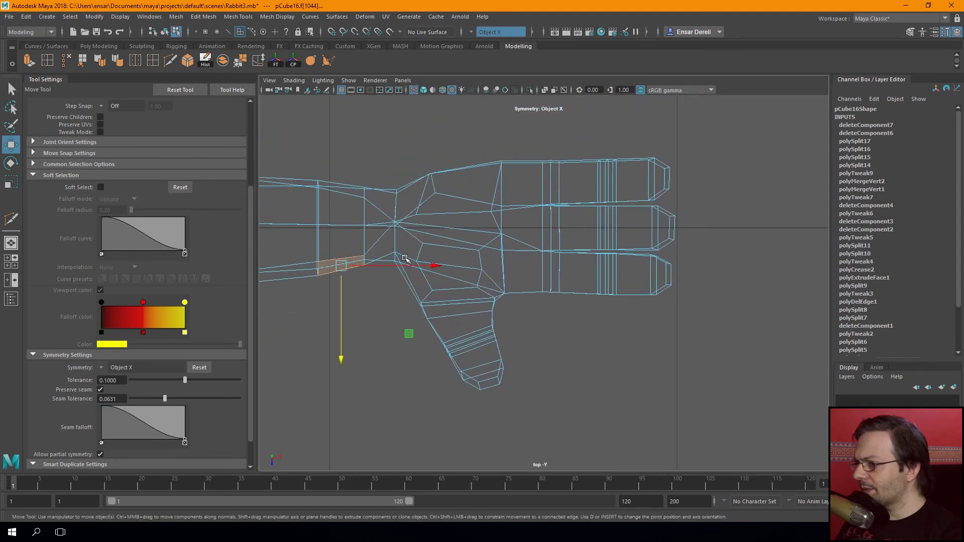
scroll(405, 258, up, 3)
key(F9)
click(466, 321)
scroll(458, 312, up, 2)
key(F8)
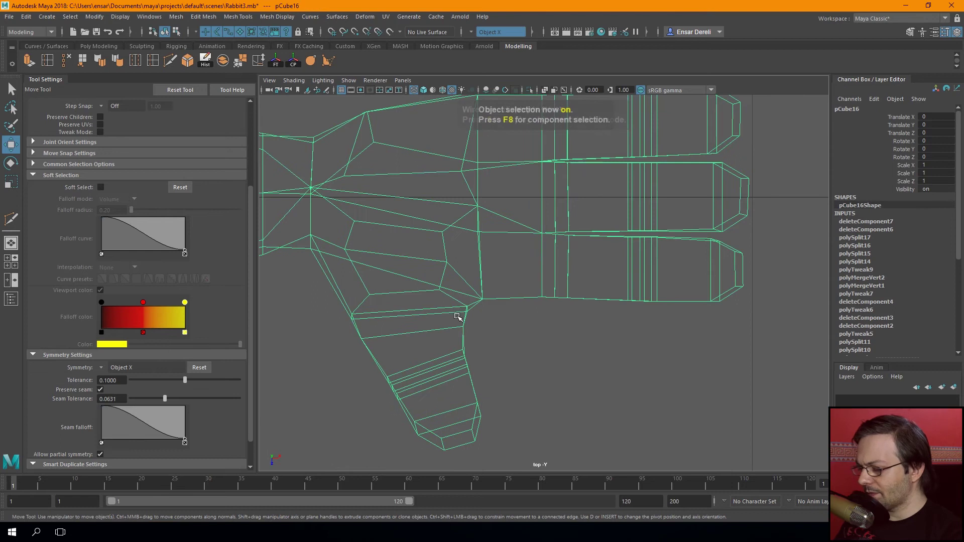
key(5)
key(F9)
drag(517, 276, 463, 330)
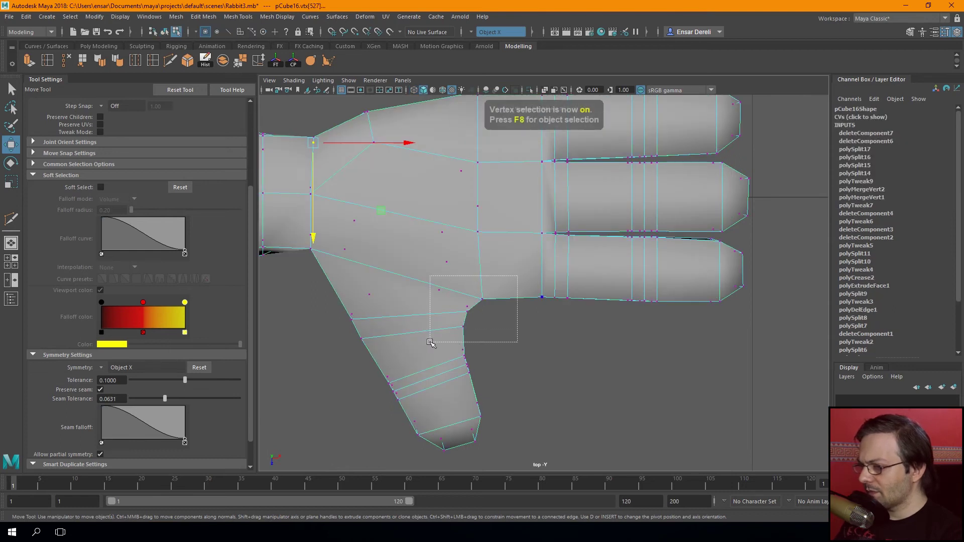
key(4)
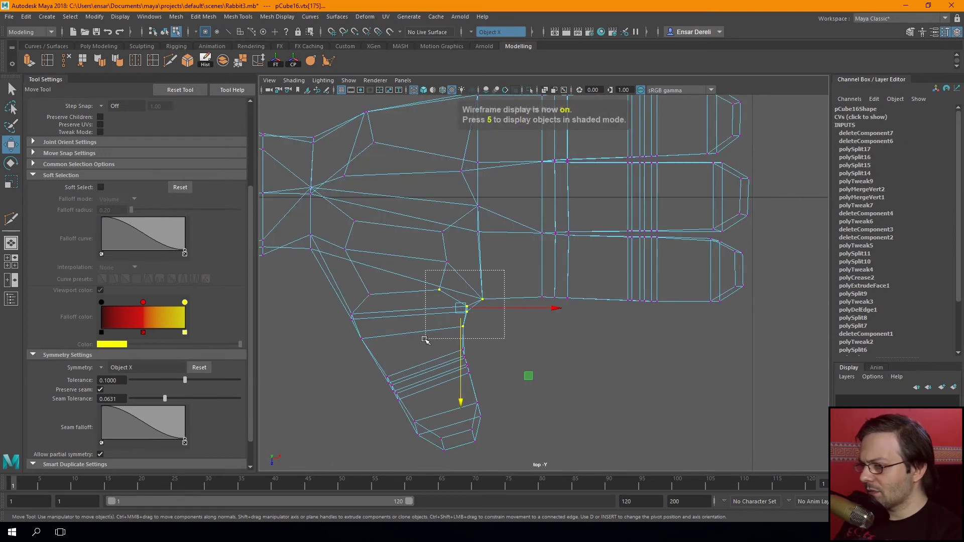
Shift the thumb-base and thumb-tip vertices left to taper the thumb
drag(492, 308, 479, 308)
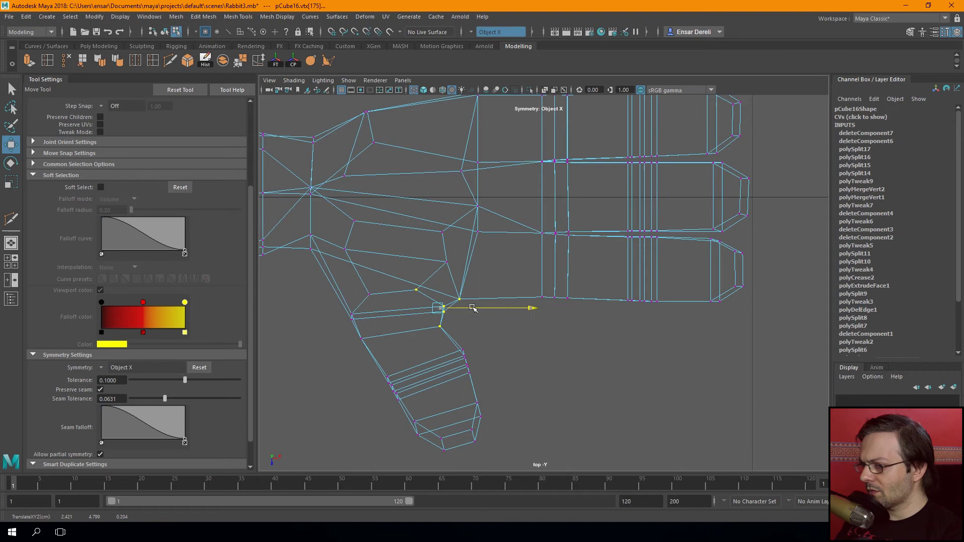
alt+middle_drag(402, 337, 484, 303)
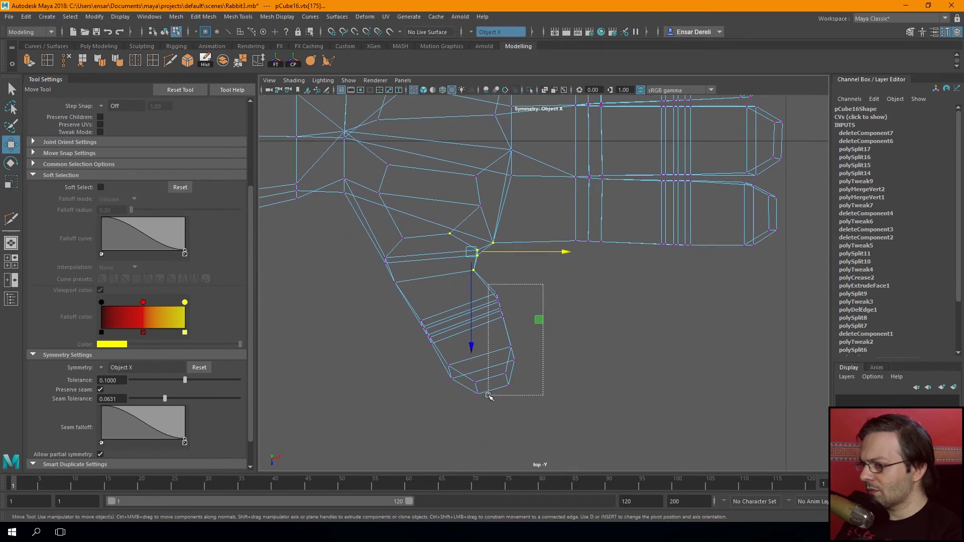
drag(504, 339, 500, 340)
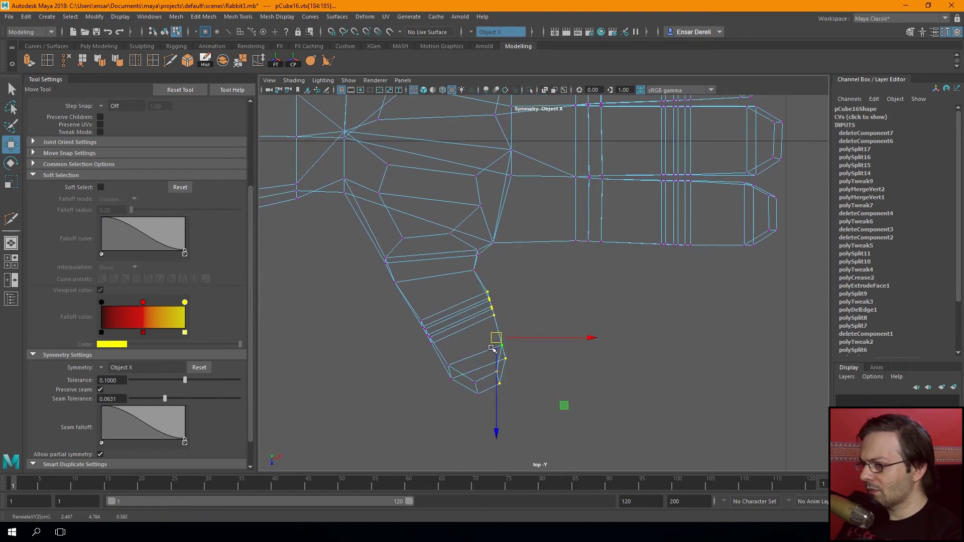
drag(535, 281, 421, 423)
drag(550, 413, 478, 363)
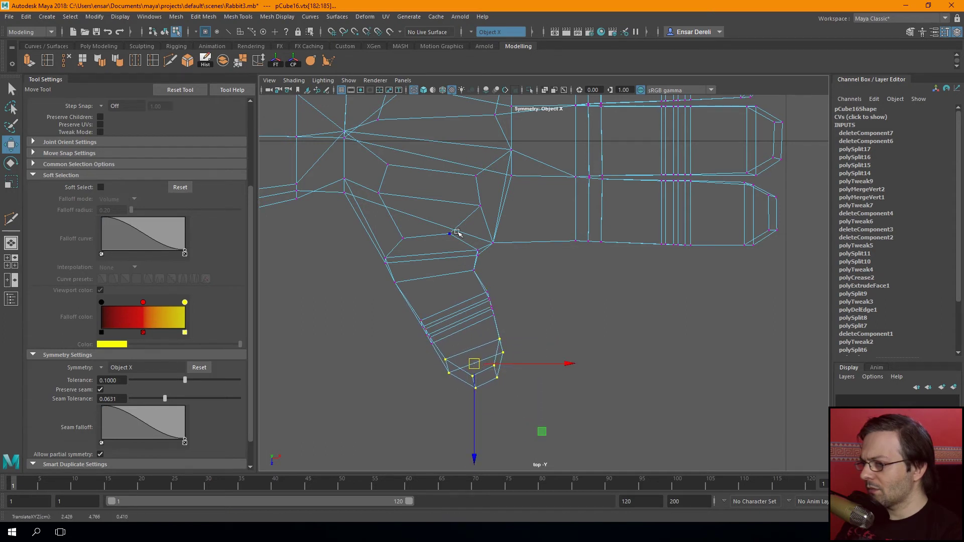
drag(472, 271, 476, 268)
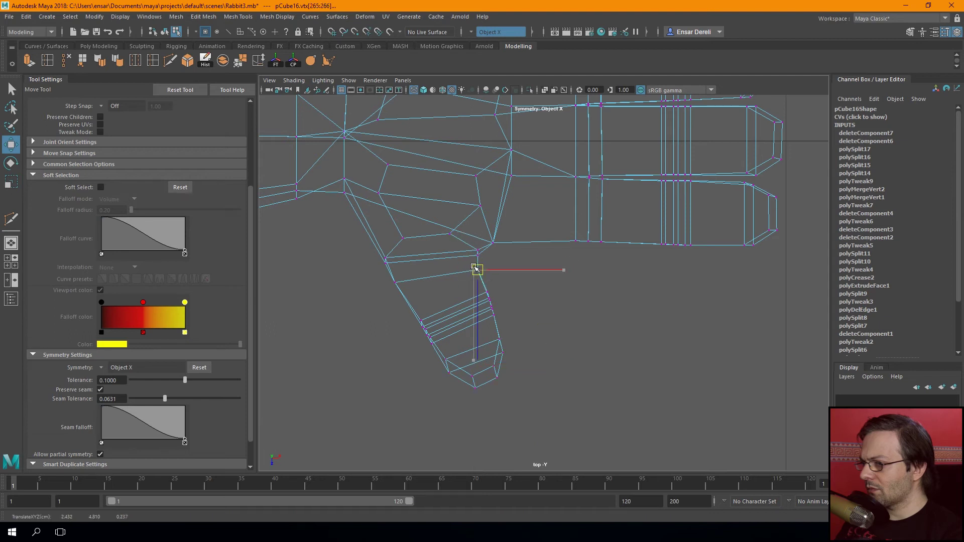
Switch to textured shaded display and move the thumb-base vertex upward
key(6)
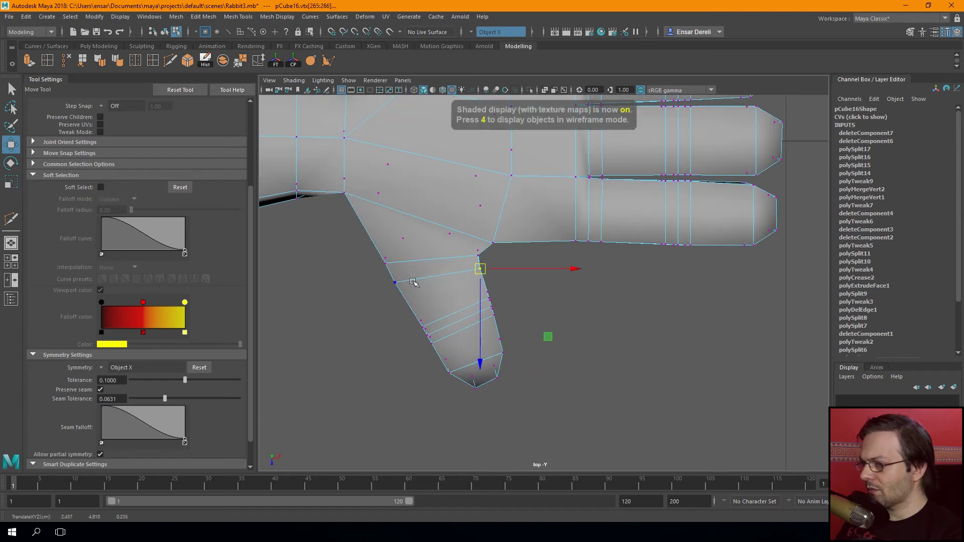
scroll(457, 282, up, 2)
scroll(448, 290, up, 2)
mouse_move(462, 311)
mouse_down()
mouse_move(465, 298)
mouse_move(593, 245)
mouse_up()
Inspect the reshaped hand up close in the perspective view, in object mode
key(space)
scroll(482, 296, down, 3)
scroll(481, 295, down, 3)
scroll(593, 245, up, 3)
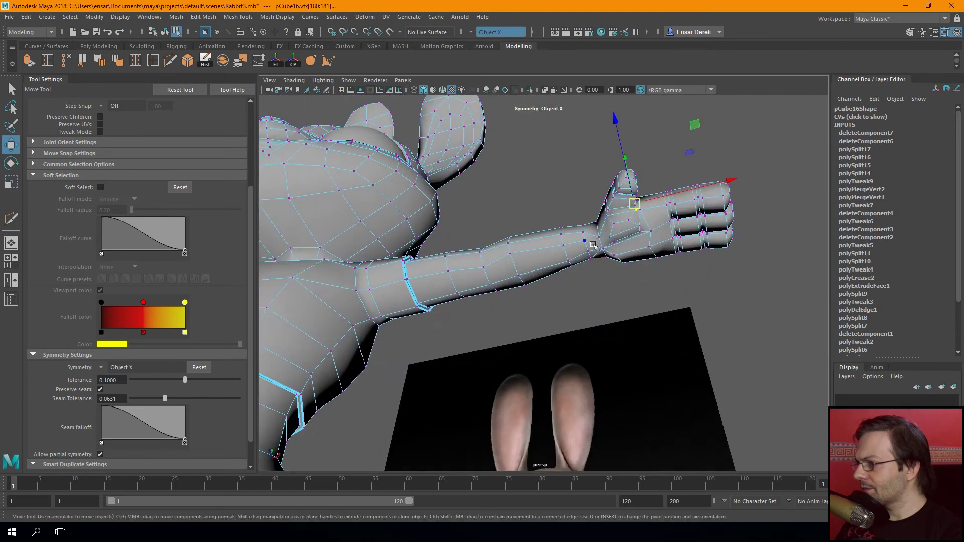
key(F8)
alt+middle_drag(593, 245, 414, 243)
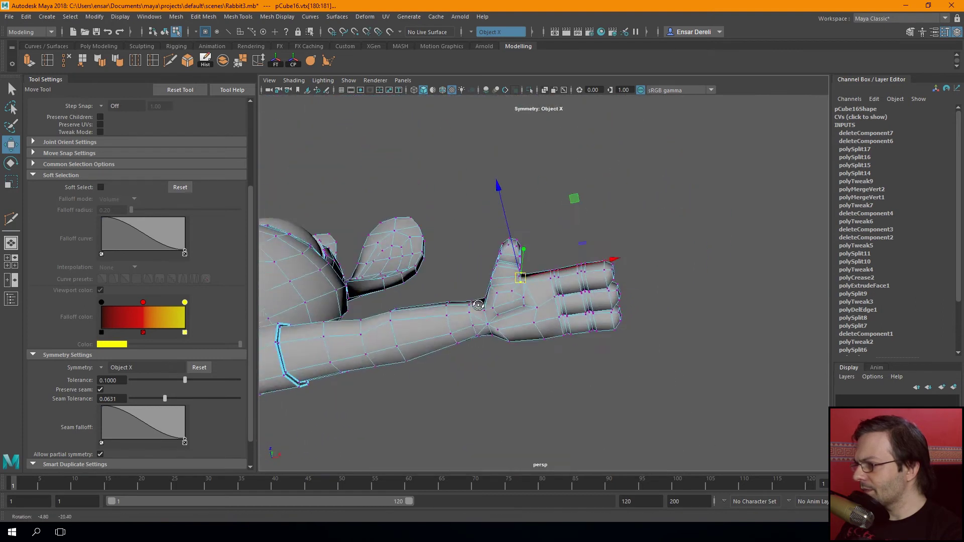
scroll(413, 243, up, 3)
mouse_move(413, 244)
alt+mouse_down()
mouse_move(510, 323)
mouse_move(512, 283)
mouse_move(508, 371)
mouse_move(519, 282)
mouse_move(488, 243)
mouse_move(412, 221)
mouse_move(433, 221)
alt+mouse_up()
scroll(527, 351, up, 2)
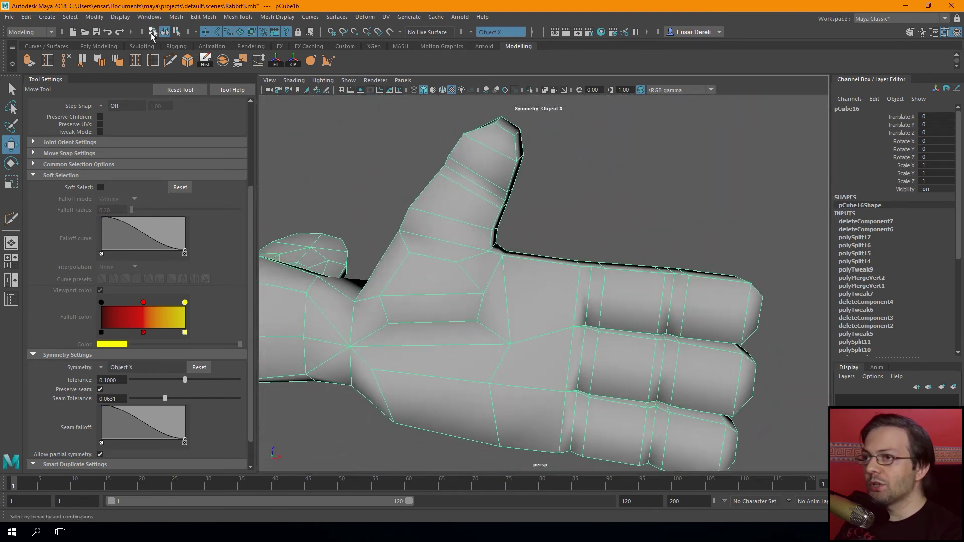
Abandon a cut across the thumb and select an edge at the thumb base
click(171, 61)
click(494, 238)
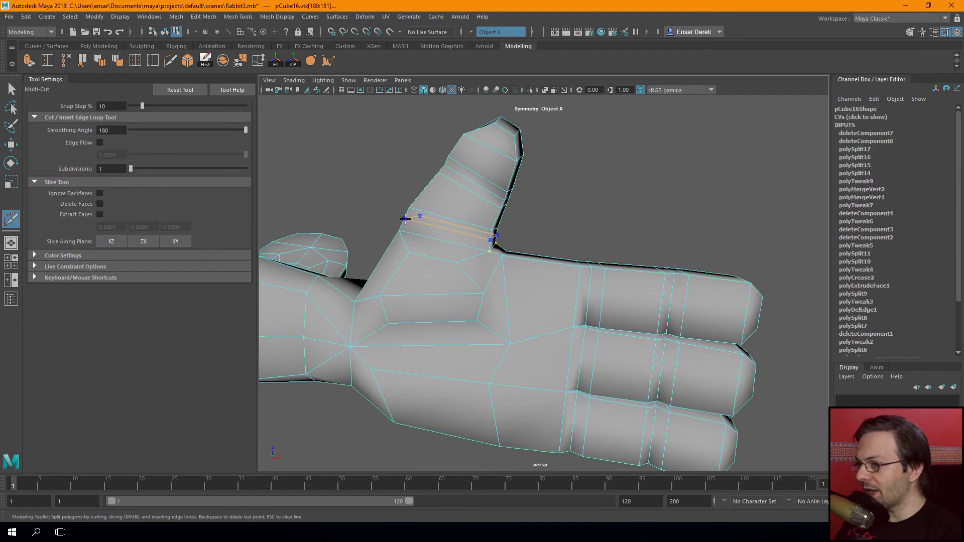
key(q)
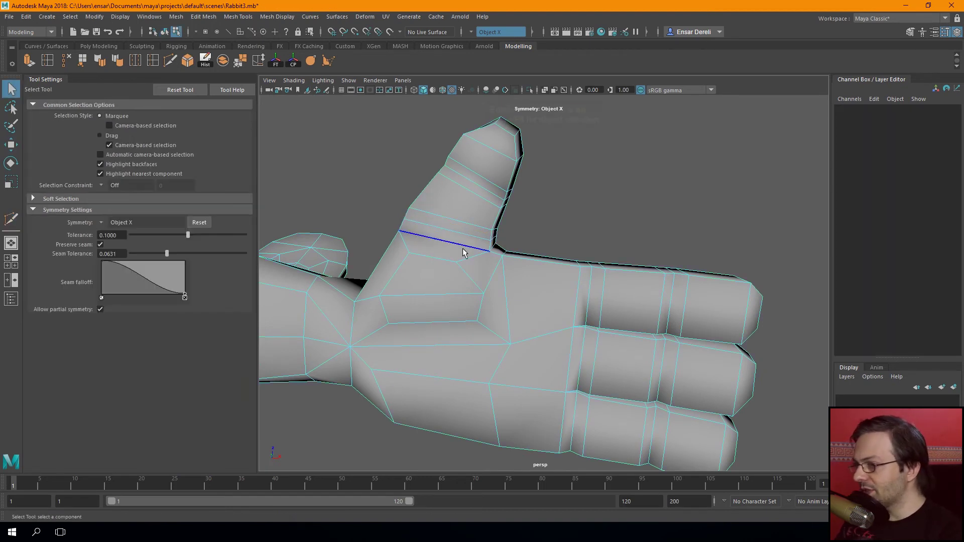
click(493, 242)
Frame the selected thumb-crease edge with the Move Tool and orbit around it
key(space)
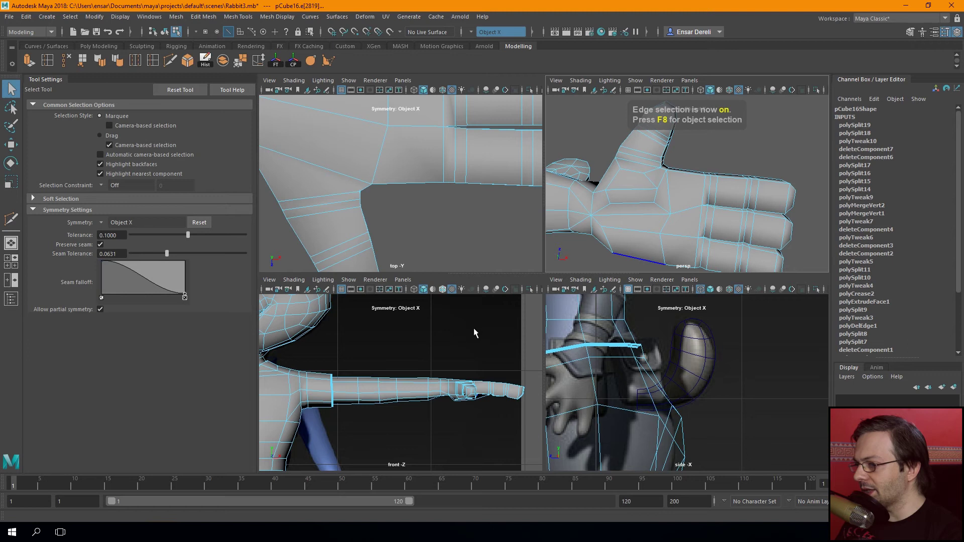
key(space)
mouse_move(541, 264)
alt+mouse_down()
mouse_move(508, 340)
mouse_move(516, 344)
mouse_move(502, 316)
alt+mouse_up()
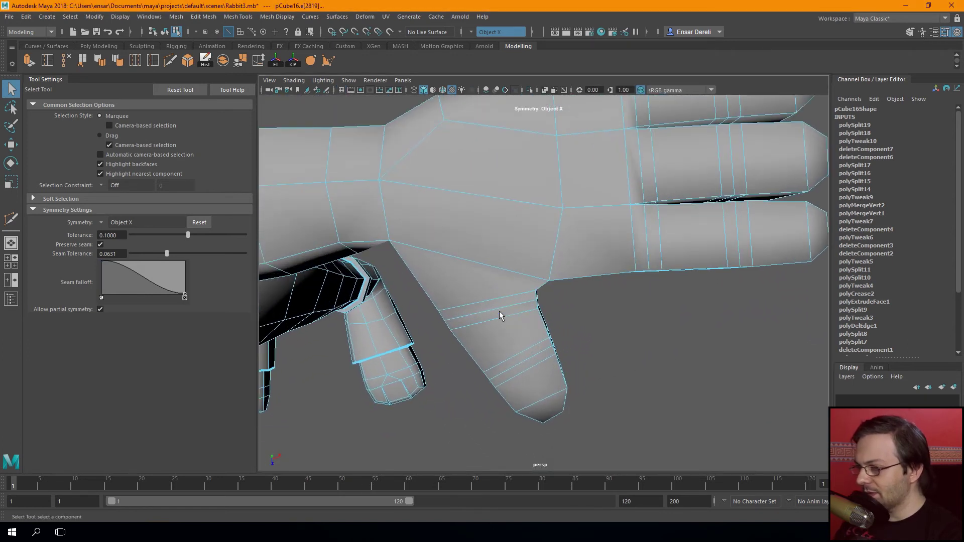
key(w)
key(f)
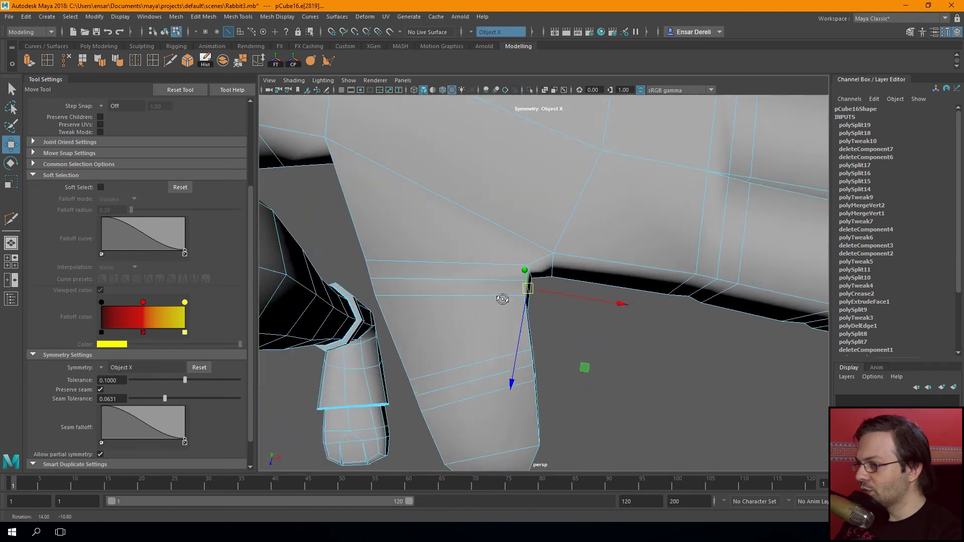
mouse_move(547, 276)
alt+mouse_down()
mouse_move(509, 249)
mouse_move(575, 269)
mouse_move(535, 290)
mouse_move(572, 294)
mouse_move(535, 314)
alt+mouse_up()
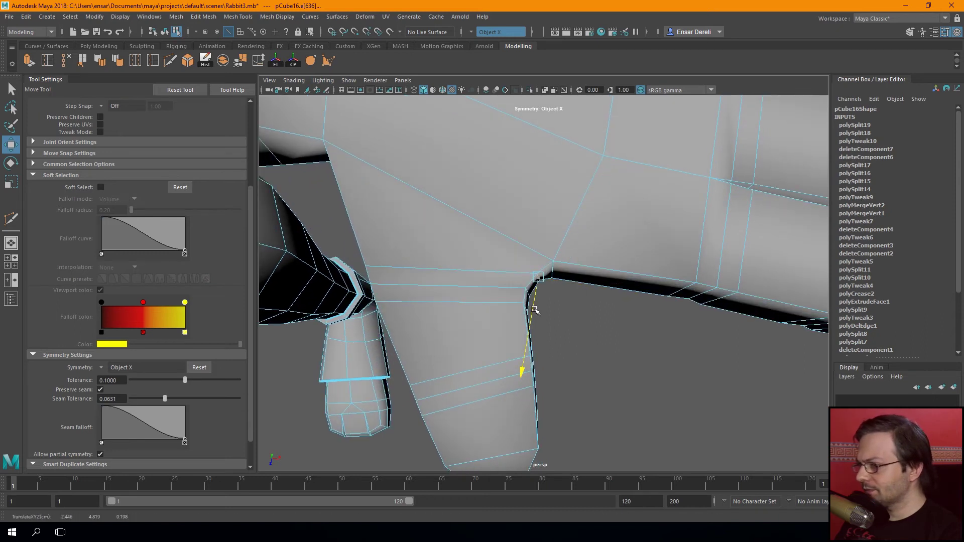
scroll(594, 355, down, 3)
Review the arm from several angles, reselect the rabbit mesh, and display the low-poly cage
key(F8)
mouse_move(469, 381)
alt+mouse_down()
mouse_move(499, 375)
mouse_move(491, 340)
mouse_move(500, 297)
mouse_move(459, 323)
mouse_move(488, 355)
mouse_move(599, 356)
mouse_move(486, 295)
mouse_move(356, 290)
mouse_move(351, 329)
mouse_move(459, 325)
mouse_move(400, 312)
alt+mouse_up()
click(501, 298)
click(457, 323)
alt+right_drag(401, 311, 624, 390)
mouse_move(624, 390)
alt+mouse_down()
mouse_move(502, 353)
mouse_move(585, 370)
mouse_move(426, 295)
mouse_move(499, 334)
mouse_move(403, 247)
mouse_move(365, 279)
alt+mouse_up()
click(427, 296)
key(1)
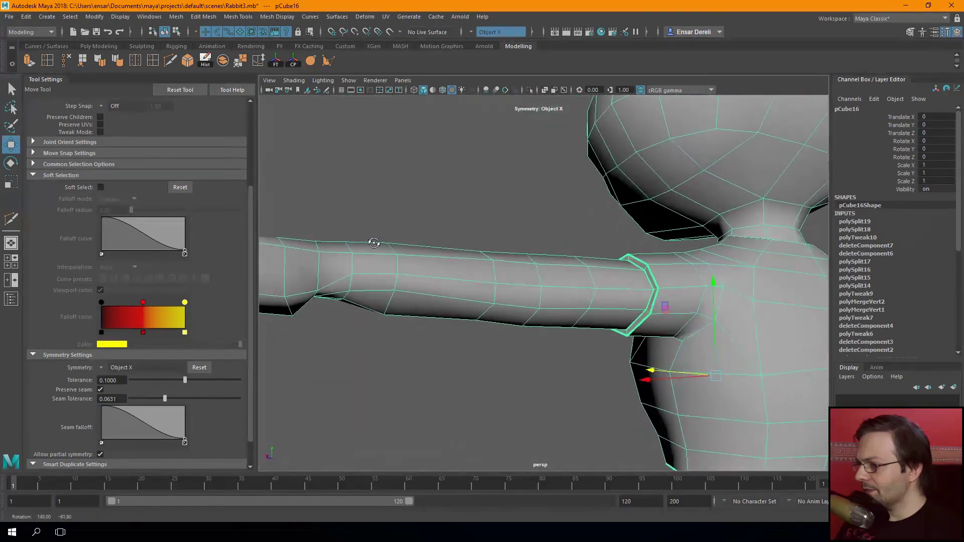
Raise an edge on the underside of the arm slightly
alt+drag(441, 301, 651, 301)
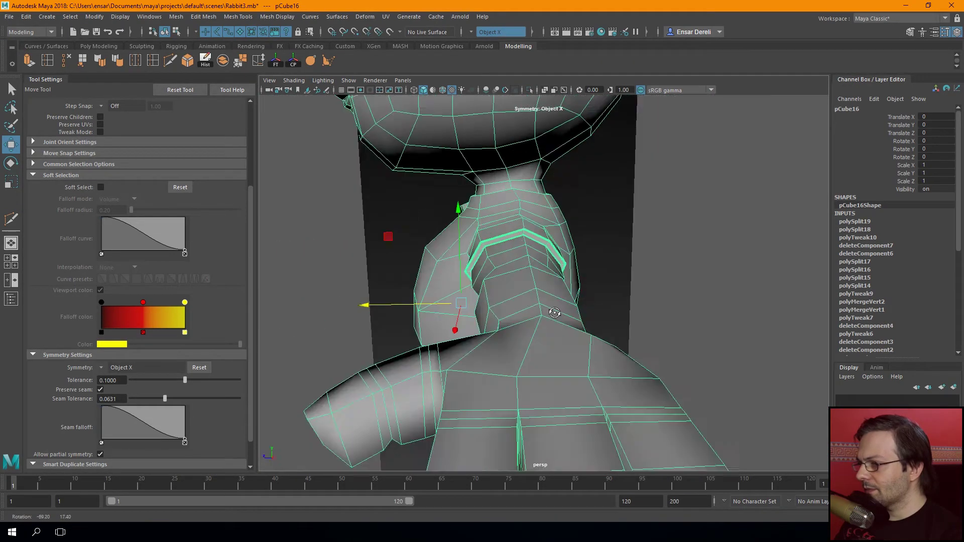
key(F10)
click(693, 292)
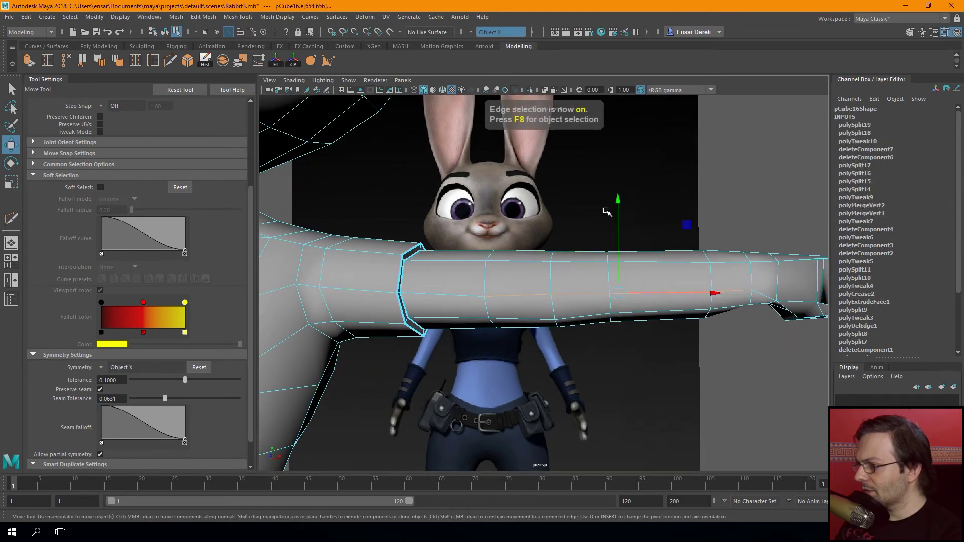
drag(619, 199, 617, 195)
alt+drag(683, 212, 463, 205)
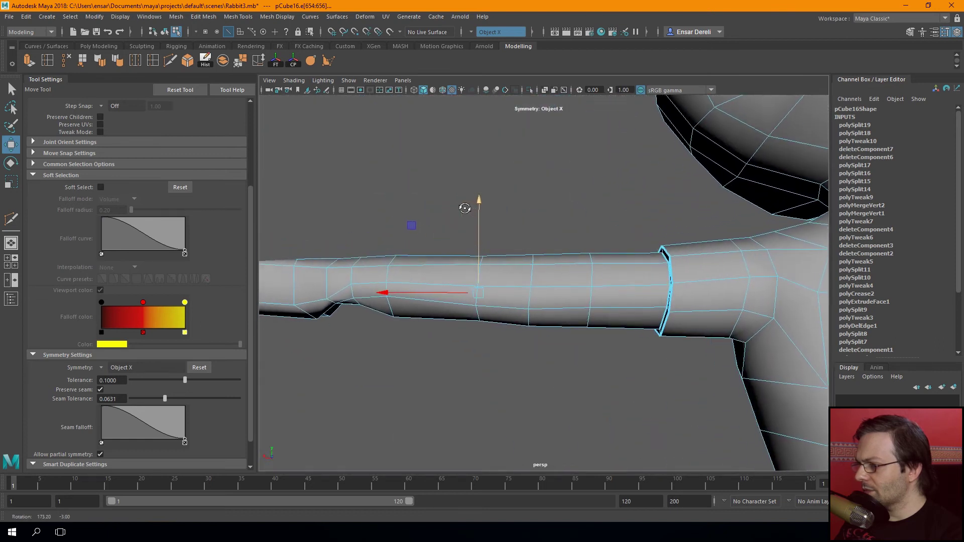
Lift a vertex under the forearm to slim the arm
key(F8)
key(F9)
click(394, 312)
key(F8)
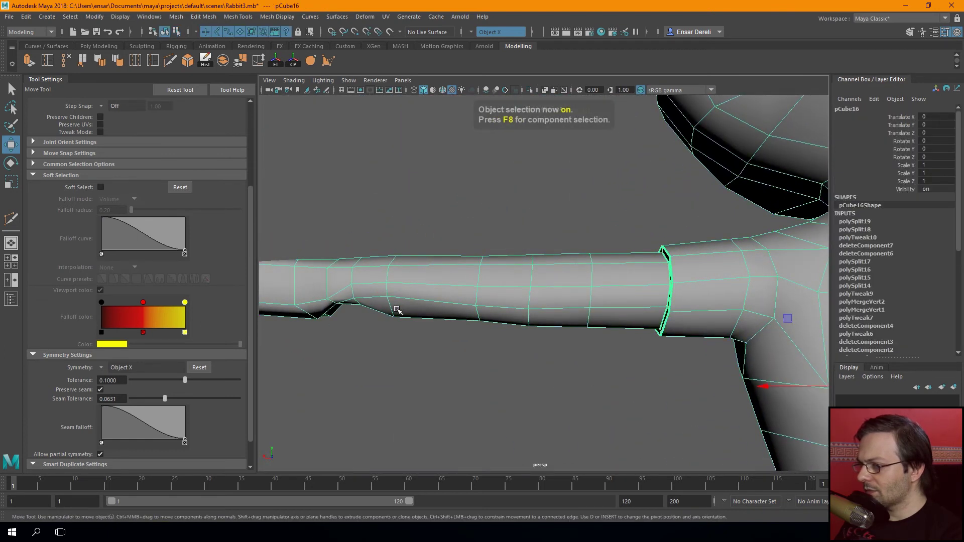
key(F8)
mouse_move(396, 307)
mouse_down()
mouse_move(395, 279)
mouse_move(577, 306)
mouse_move(630, 286)
mouse_move(622, 324)
mouse_move(635, 358)
mouse_up()
mouse_move(491, 265)
alt+mouse_down()
mouse_move(474, 216)
mouse_move(452, 201)
mouse_move(516, 322)
mouse_move(512, 305)
mouse_move(556, 302)
mouse_move(538, 318)
mouse_move(510, 390)
mouse_move(385, 363)
mouse_move(523, 280)
alt+mouse_up()
Duplicate the edge loops at the sleeve cuff and the shirt hem
click(152, 61)
scroll(426, 243, up, 3)
scroll(563, 305, down, 3)
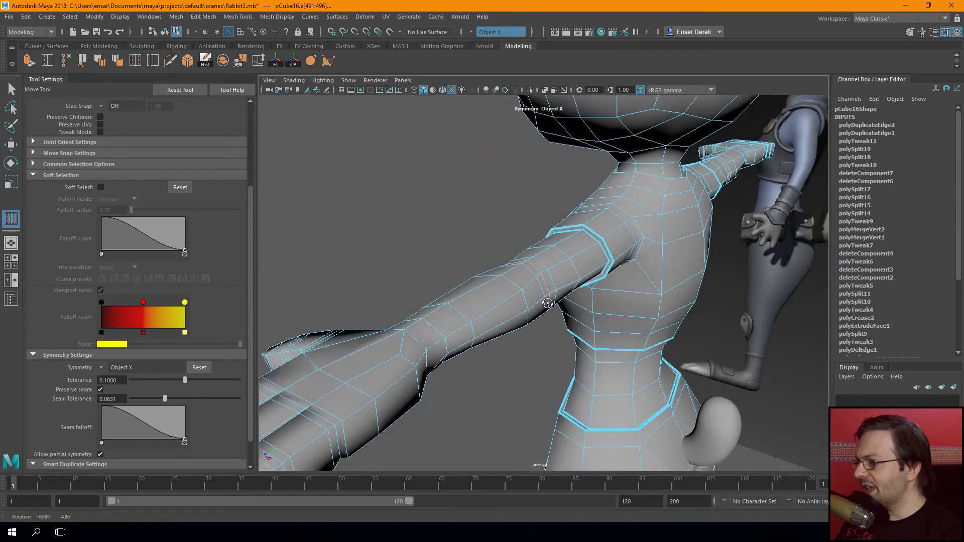
mouse_move(562, 305)
alt+mouse_down()
mouse_move(525, 279)
mouse_move(493, 308)
mouse_move(369, 204)
alt+mouse_up()
scroll(525, 278, down, 3)
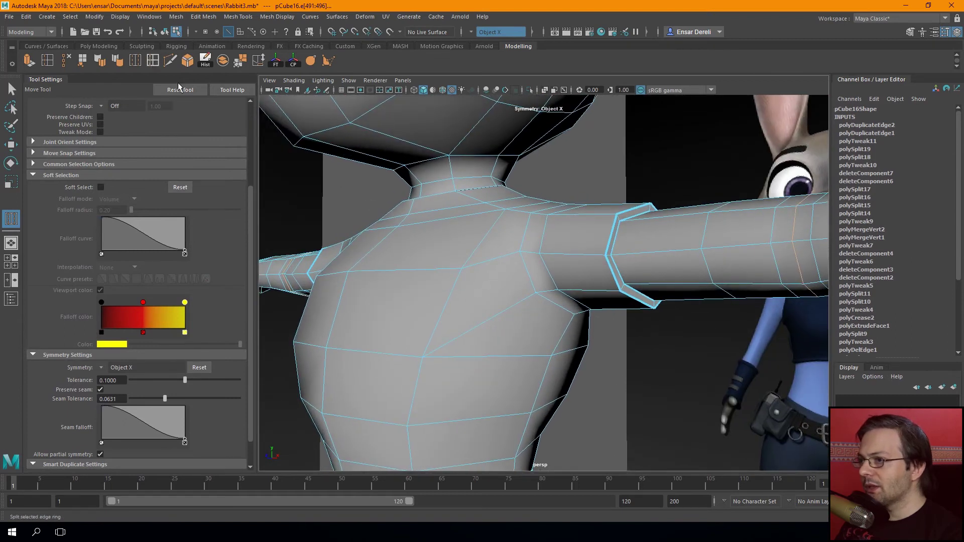
Insert edge loops around the shoulders and upper torso with Insert Edge Loop
shift+right_drag(495, 302, 494, 323)
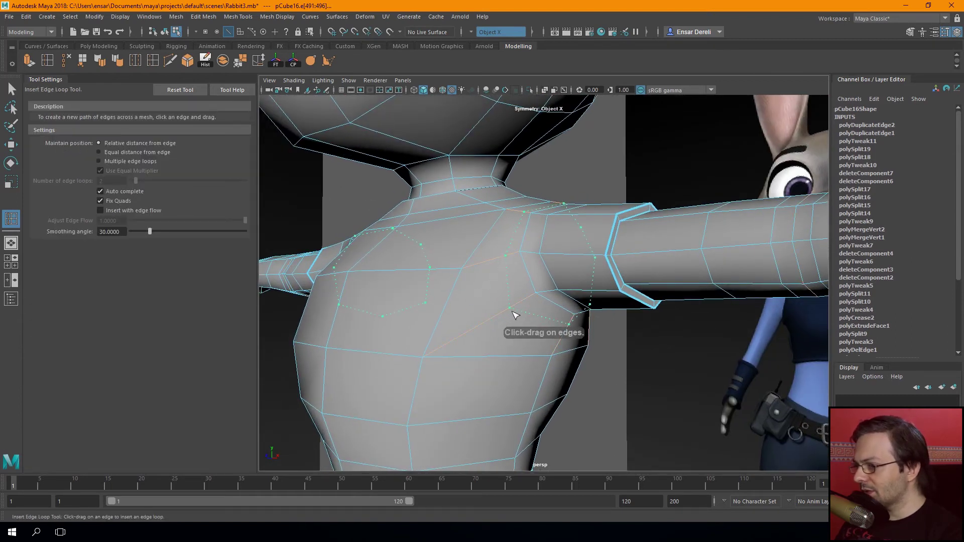
click(507, 315)
scroll(507, 322, down, 2)
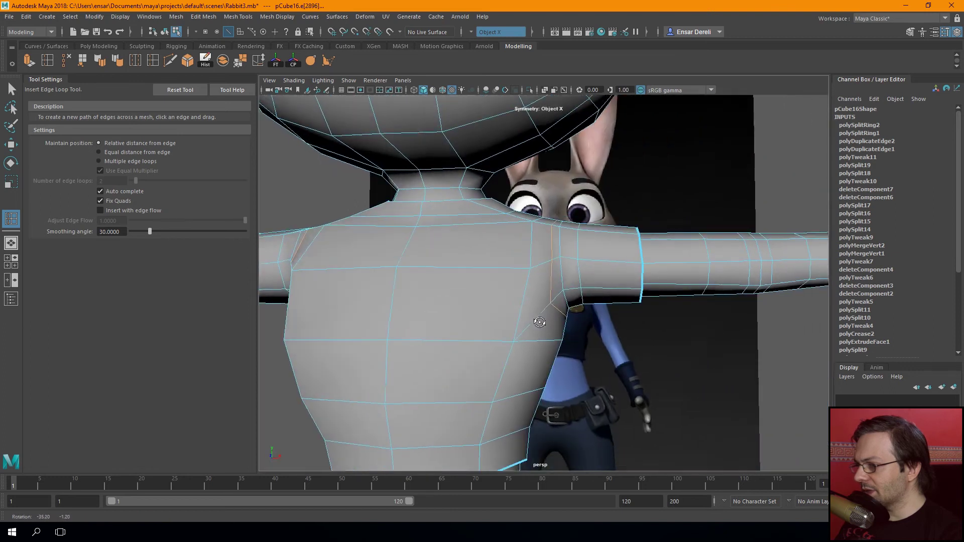
alt+drag(507, 326, 537, 334)
scroll(536, 333, down, 3)
Look over the rabbit's legs, then maximize the side view
alt+middle_drag(459, 383, 441, 198)
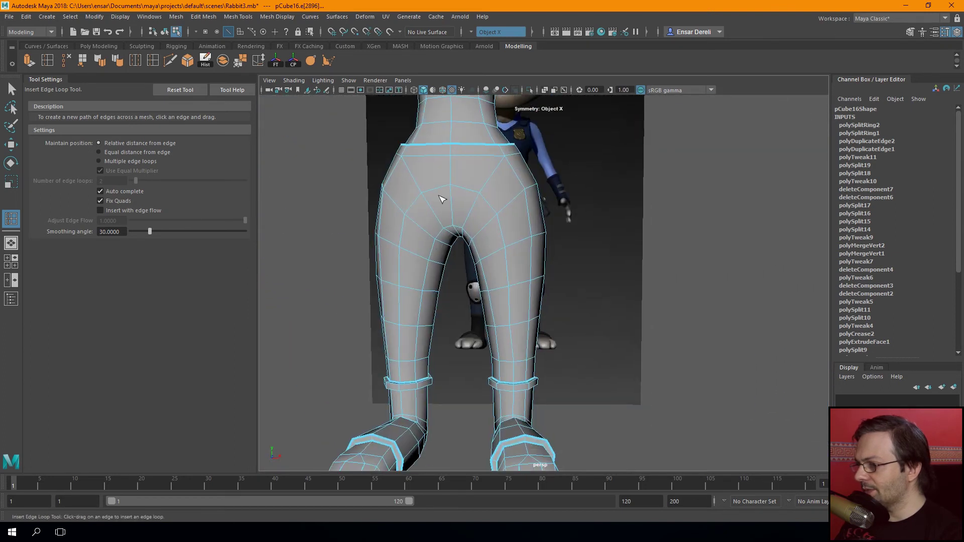
scroll(442, 198, down, 1)
alt+drag(441, 198, 369, 217)
key(space)
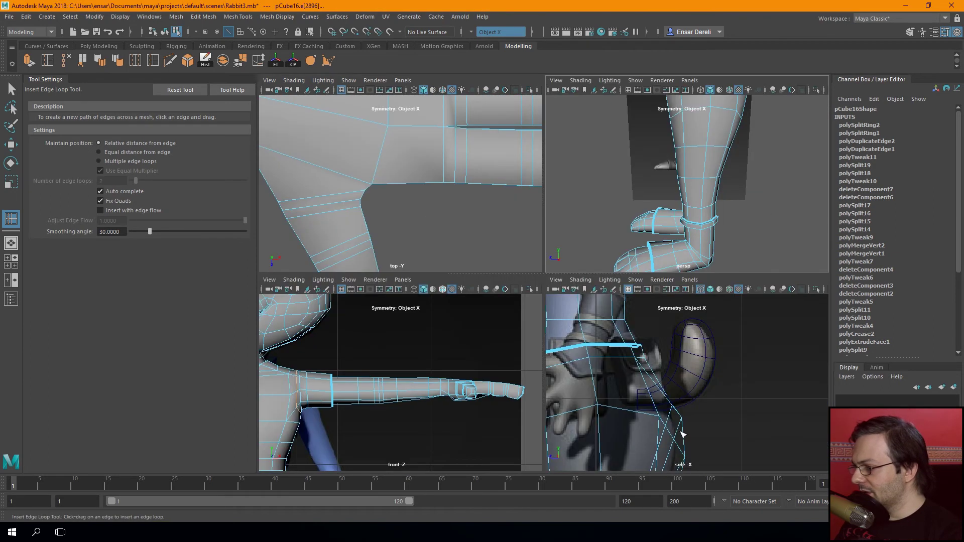
key(space)
scroll(522, 296, up, 4)
scroll(523, 261, up, 3)
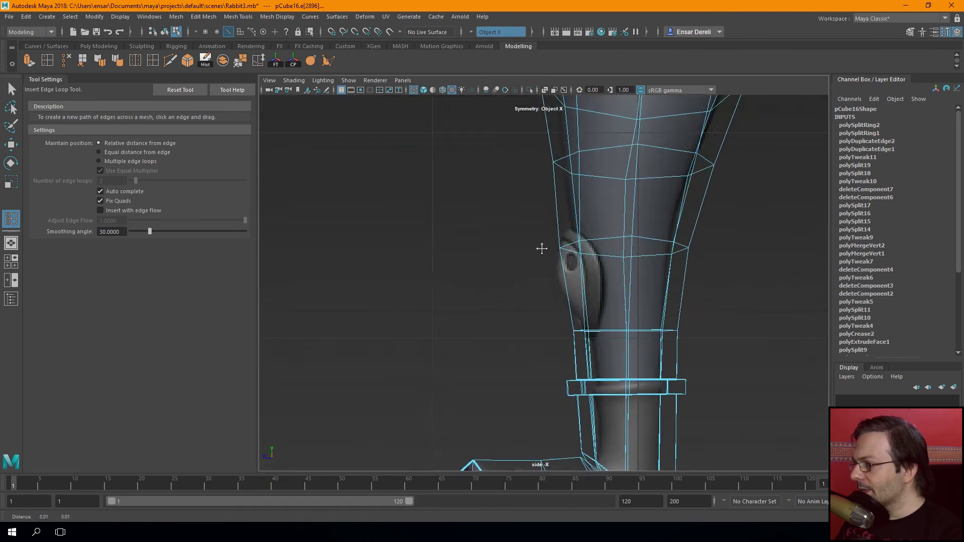
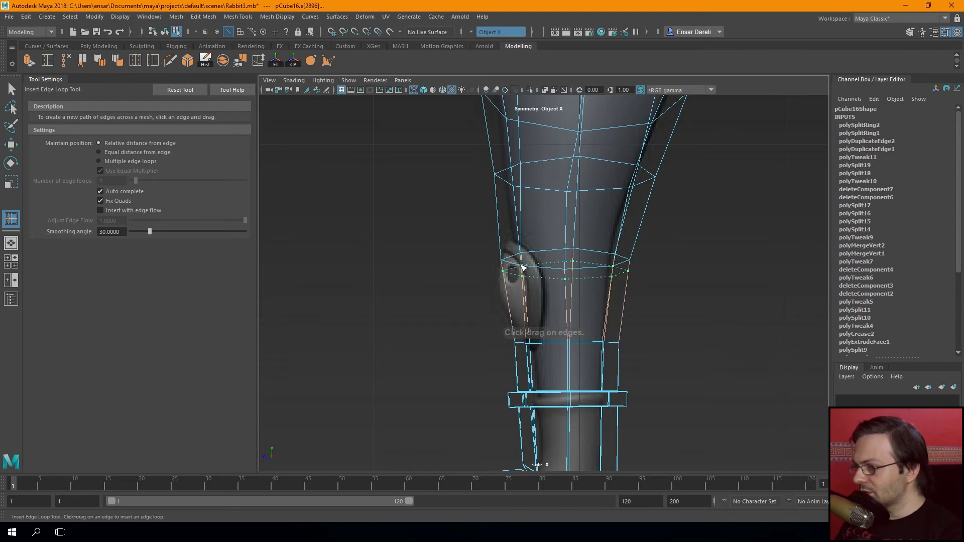
Insert two edge loops around the rabbit's knee and orbit to check them
click(522, 269)
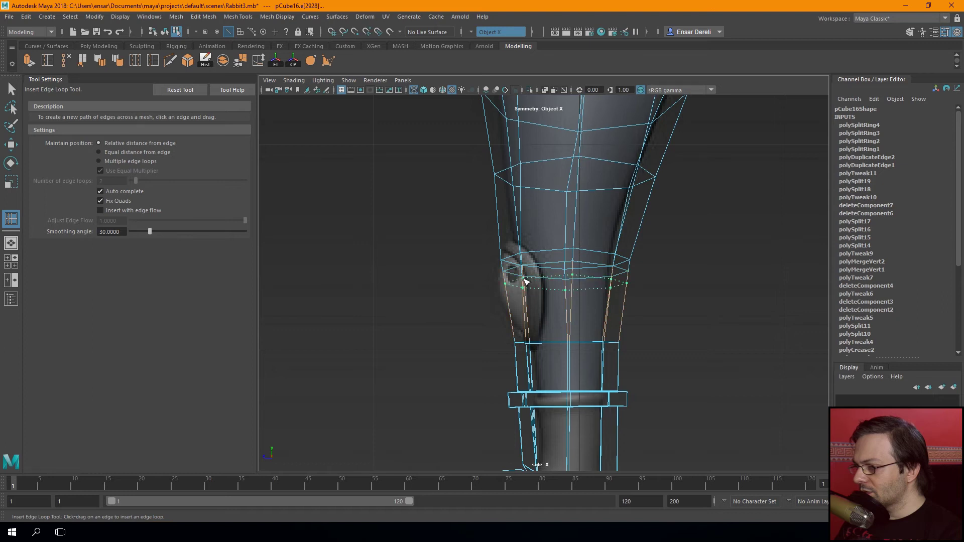
click(524, 282)
key(space)
key(space)
scroll(669, 250, down, 3)
scroll(669, 249, down, 2)
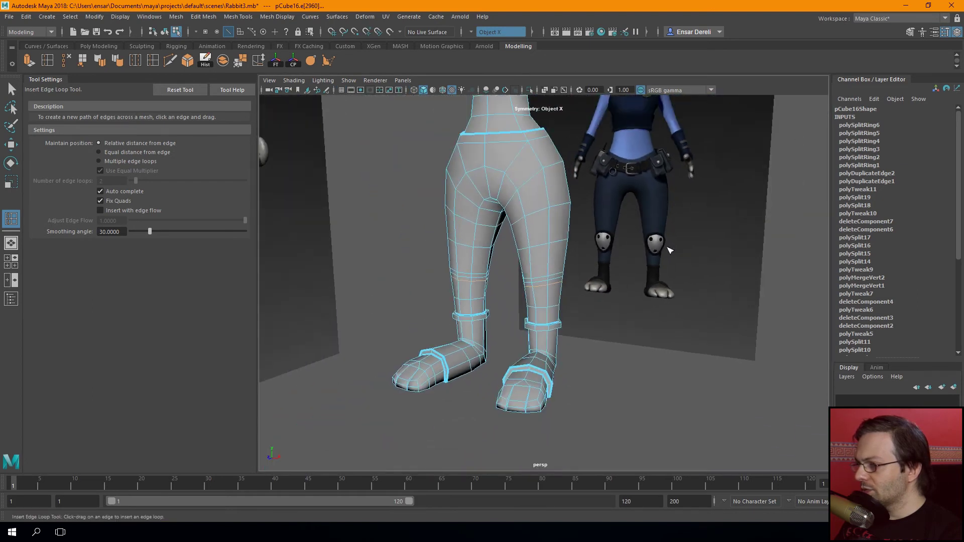
alt+drag(669, 249, 523, 230)
alt+drag(519, 276, 555, 267)
scroll(527, 280, up, 2)
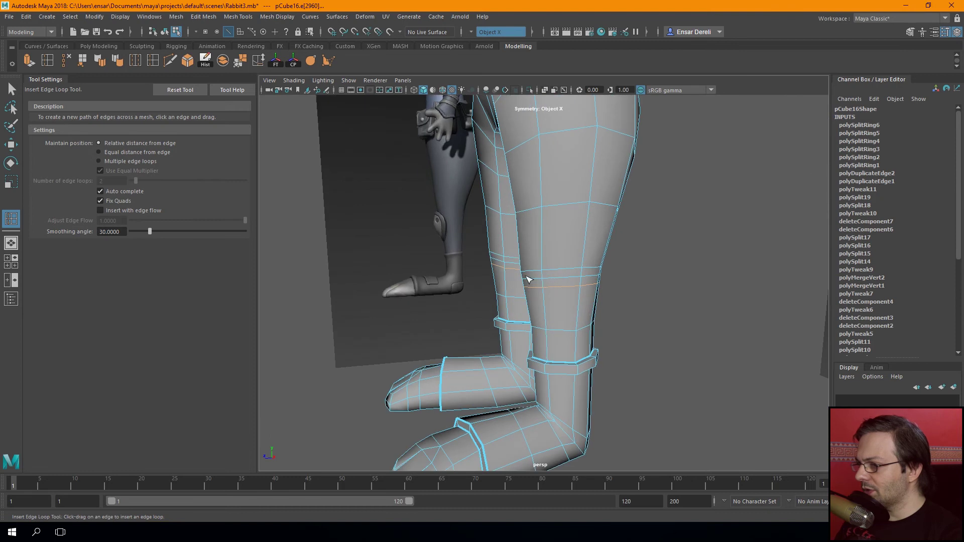
scroll(528, 279, up, 2)
Undo the misplaced knee loop and re-insert it at the correct position
key(ctrl+z)
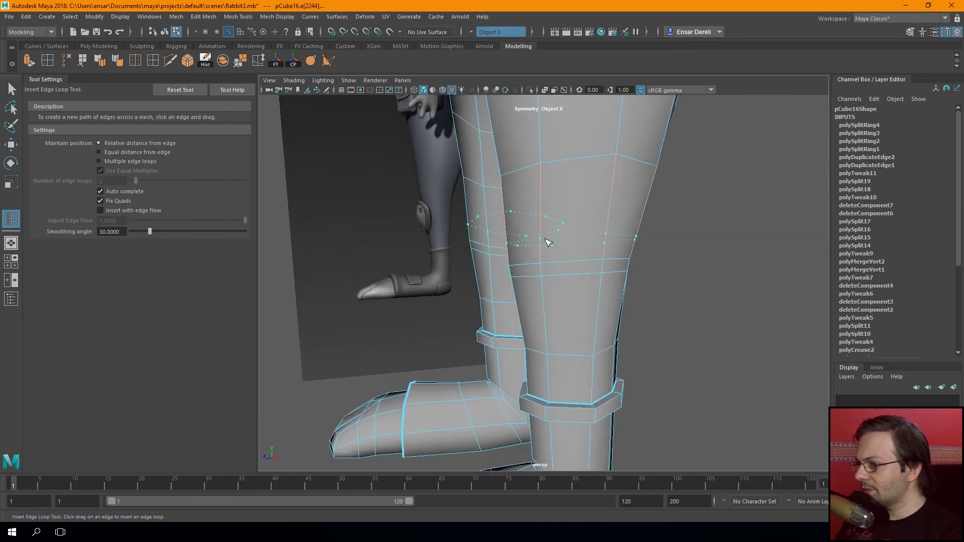
click(548, 250)
scroll(506, 269, down, 2)
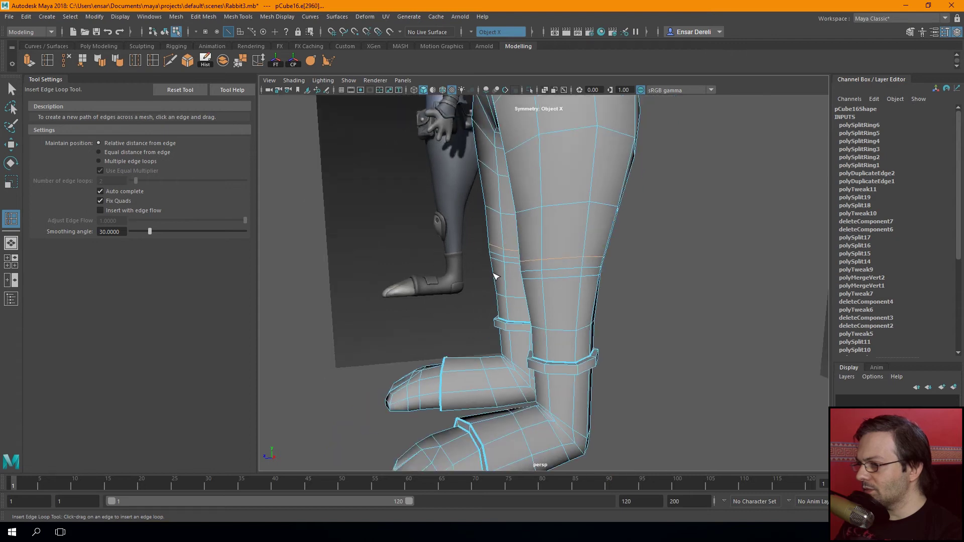
scroll(496, 276, down, 3)
key(q)
key(F8)
alt+drag(490, 273, 569, 202)
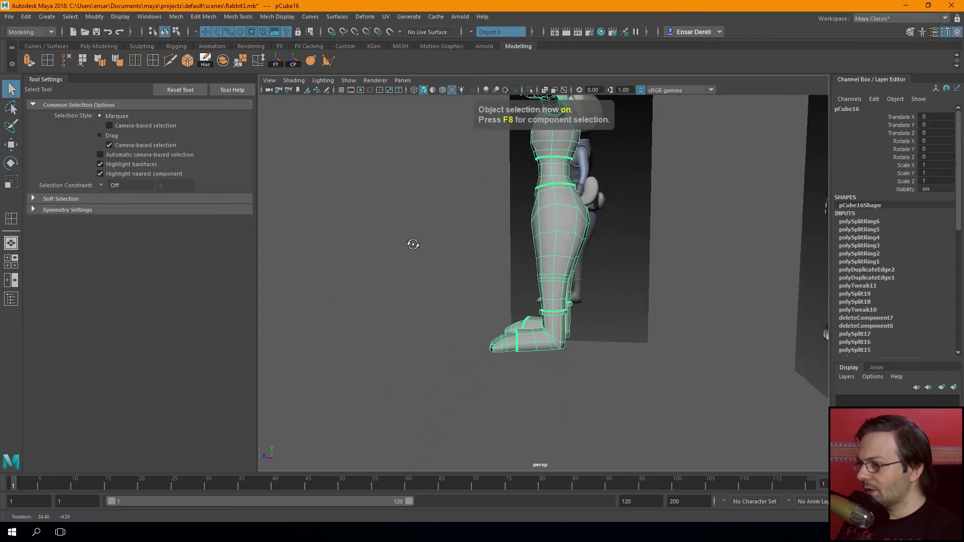
mouse_move(550, 322)
alt+mouse_down()
mouse_move(680, 323)
mouse_move(564, 302)
alt+mouse_up()
scroll(558, 298, up, 3)
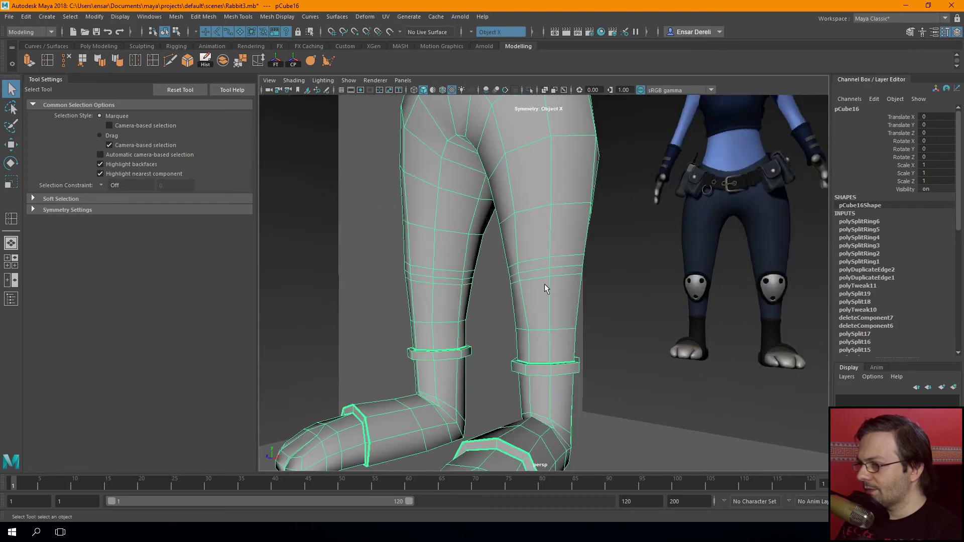
Orbit around the character to inspect the new knee loops from the front and side
key(F10)
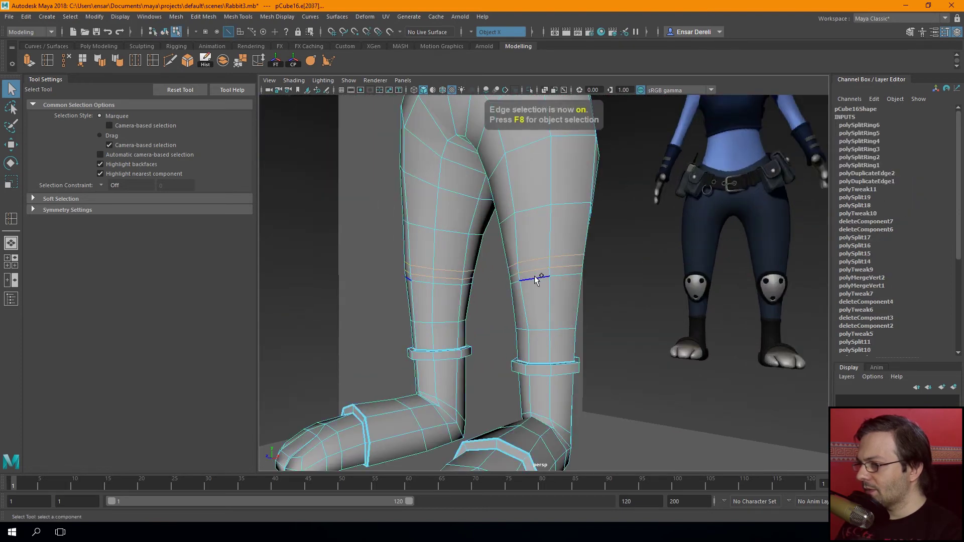
key(space)
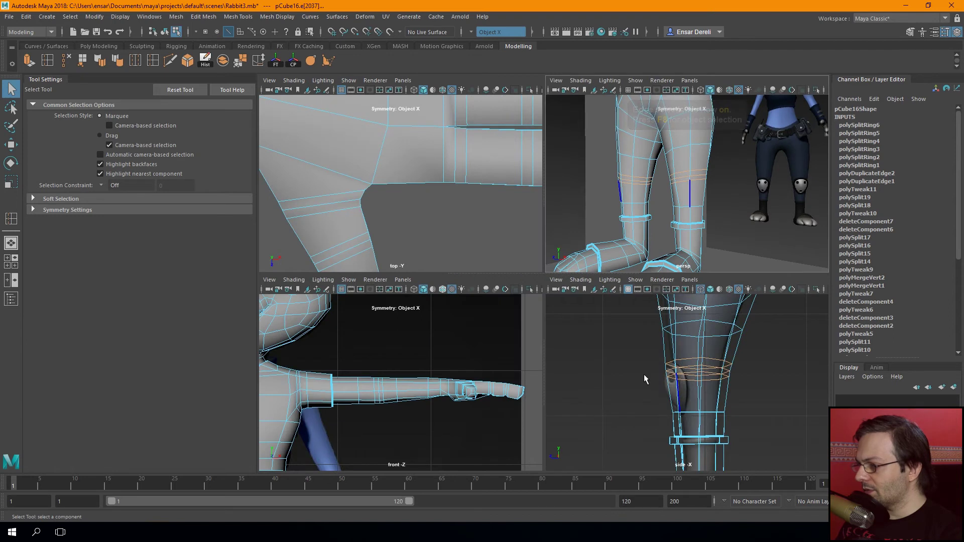
key(space)
key(F8)
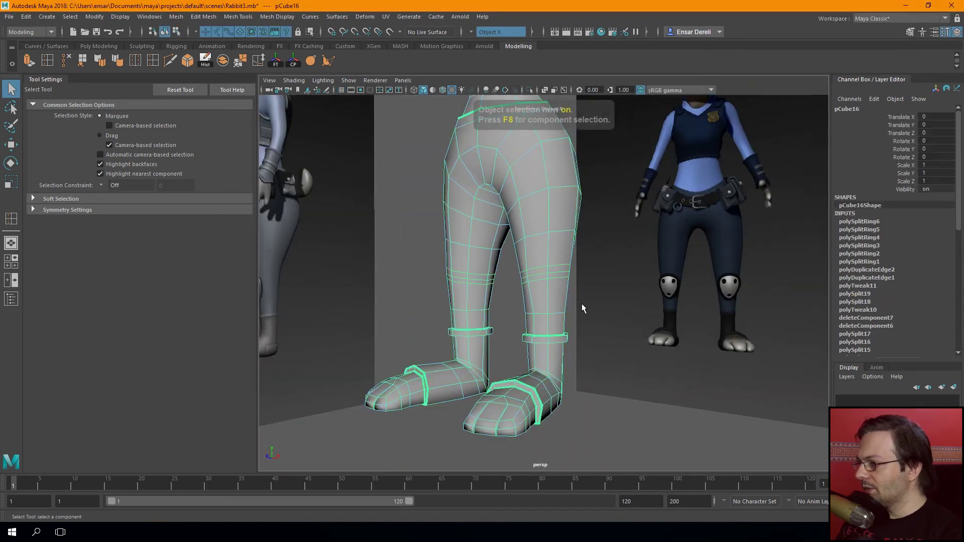
alt+drag(582, 304, 651, 276)
mouse_move(618, 306)
alt+mouse_down()
mouse_move(736, 321)
mouse_move(543, 319)
alt+mouse_up()
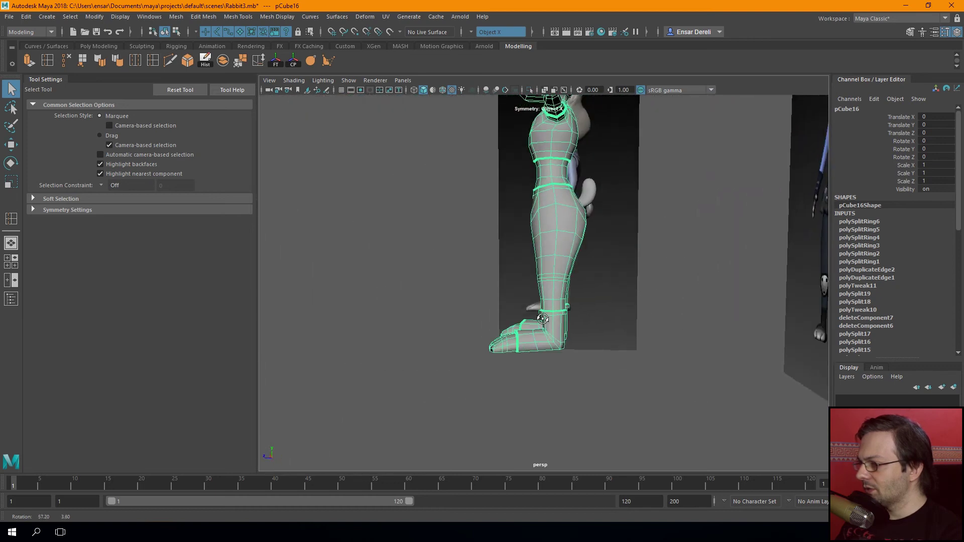
scroll(542, 319, up, 3)
key(space)
key(space)
Marquee-select the knee vertices and lower them slightly
key(F8)
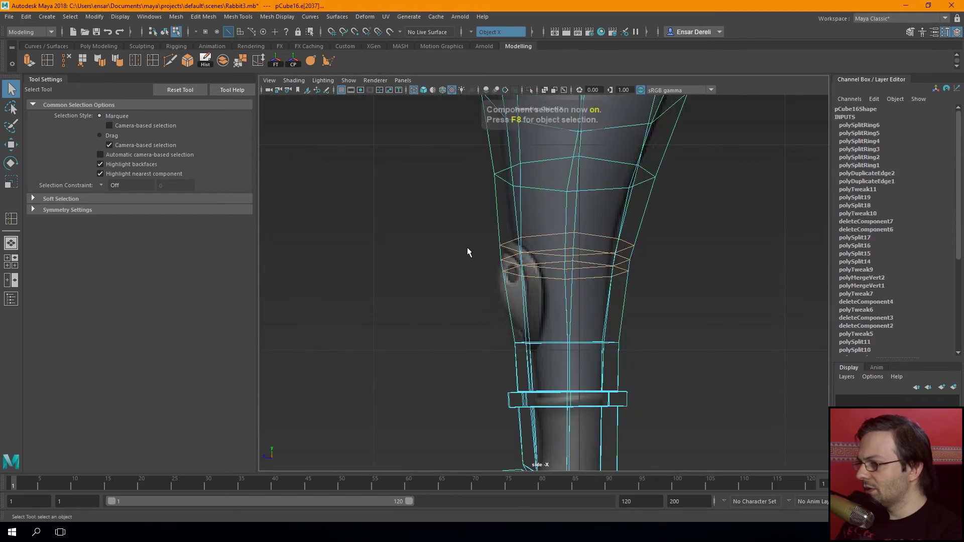
click(466, 227)
key(F8)
key(F9)
drag(468, 222, 660, 296)
key(w)
drag(566, 206, 570, 214)
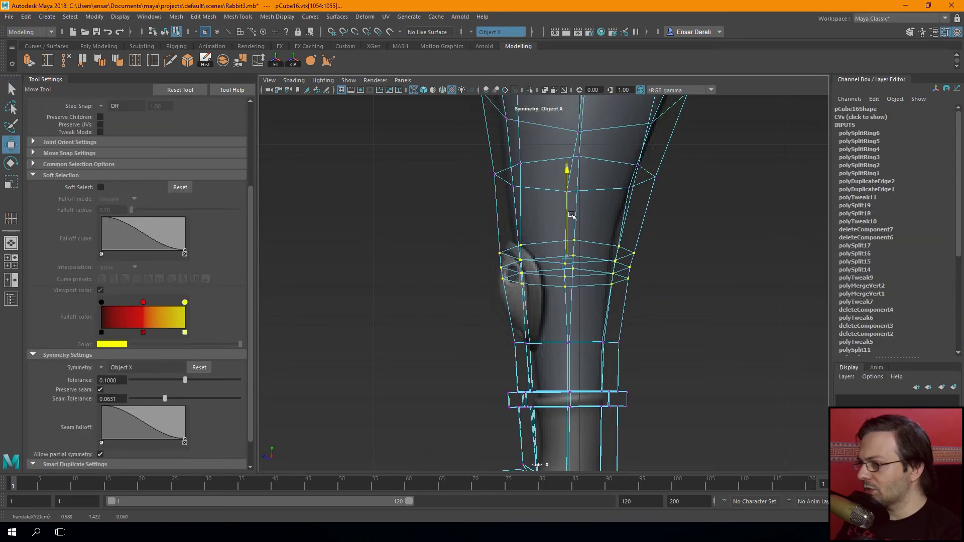
key(space)
key(space)
key(F8)
mouse_move(491, 273)
alt+mouse_down()
mouse_move(485, 254)
mouse_move(556, 249)
alt+mouse_up()
scroll(556, 250, up, 3)
scroll(517, 294, up, 3)
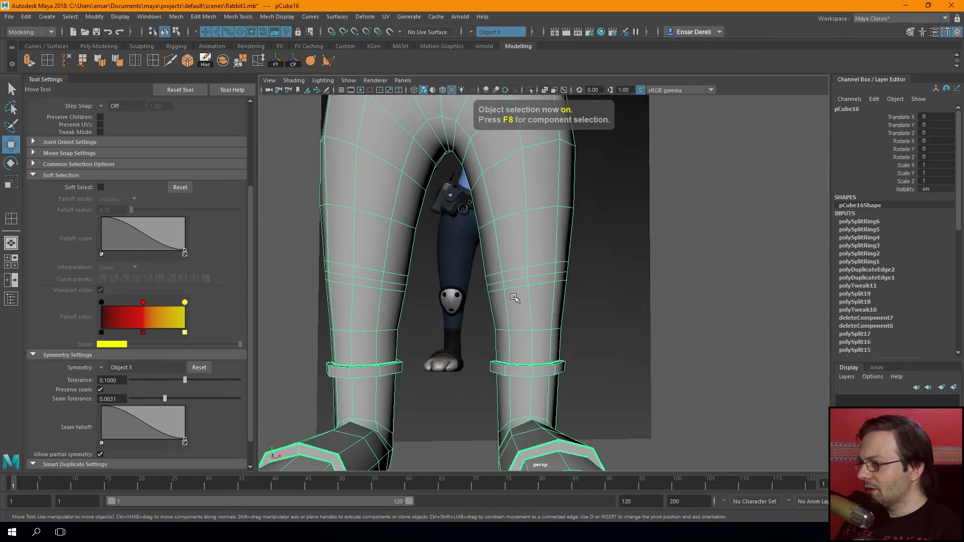
In the front view, widen the knee vertices on both legs and nudge one vertex left
key(space)
key(space)
key(f)
scroll(511, 290, up, 2)
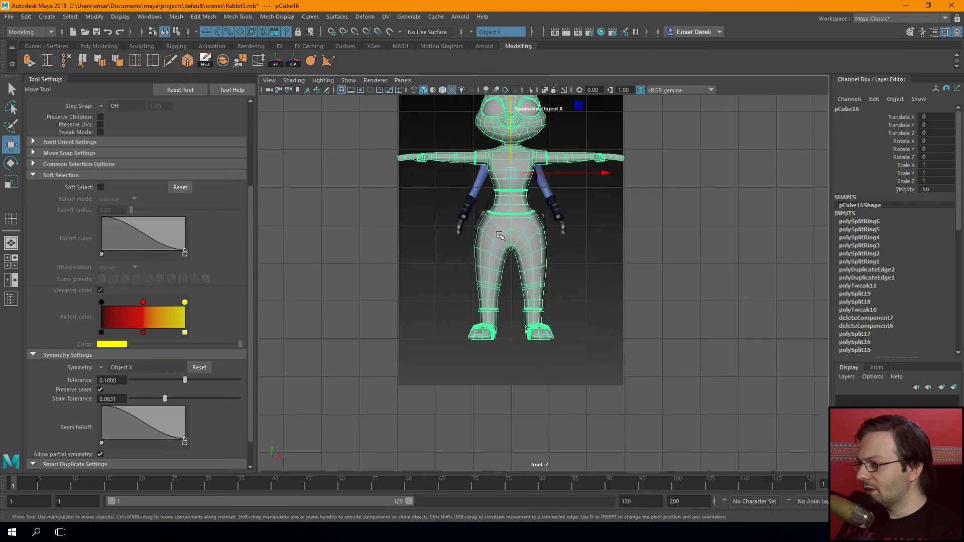
scroll(511, 290, up, 3)
scroll(517, 271, up, 2)
scroll(530, 281, up, 3)
key(F8)
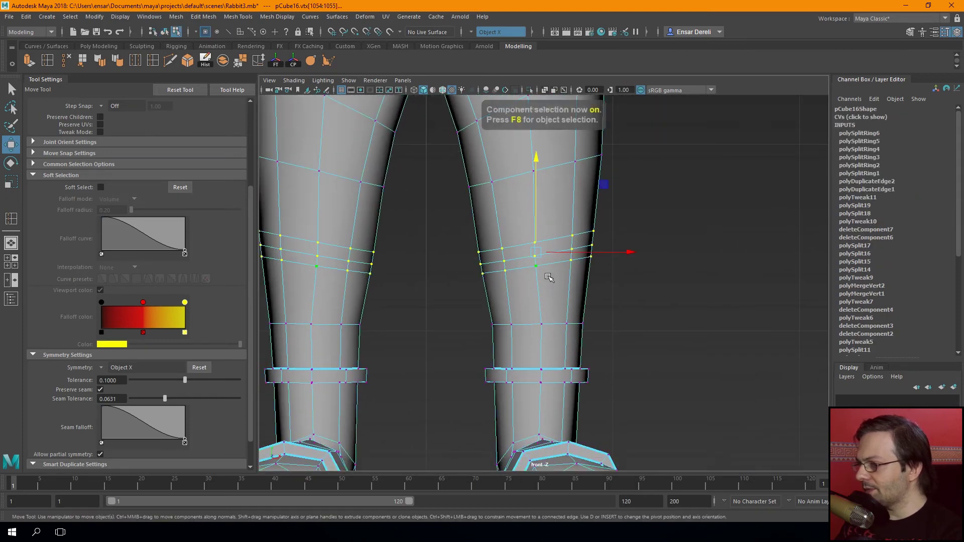
drag(562, 258, 566, 257)
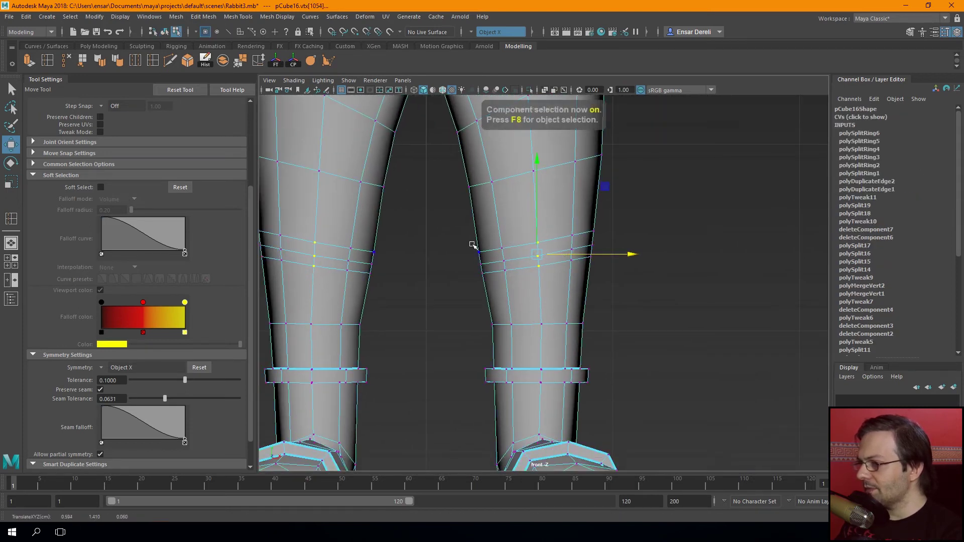
click(482, 263)
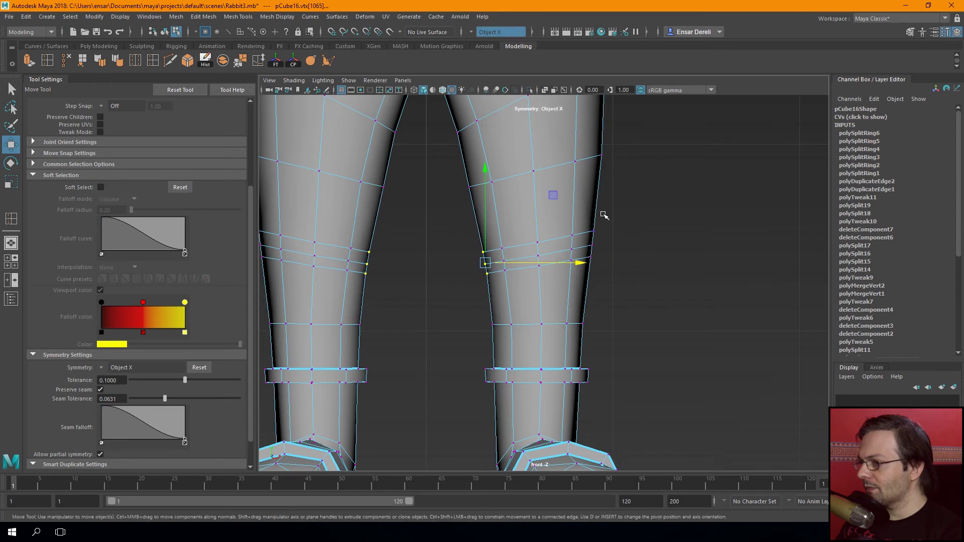
drag(613, 249, 611, 247)
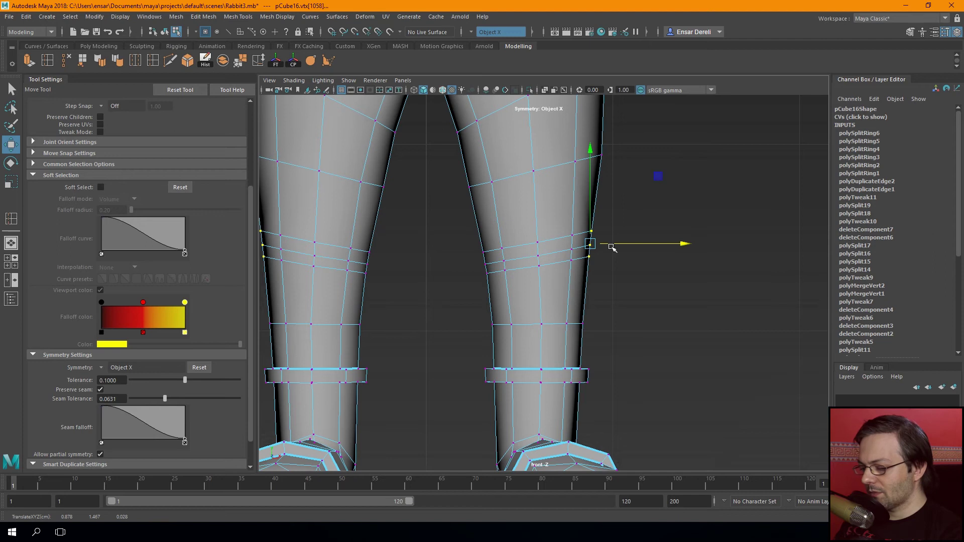
Frame the whole character, move the view up to the torso and arms, and reselect the mesh
key(F8)
key(f)
click(653, 294)
scroll(678, 296, up, 2)
scroll(669, 294, up, 3)
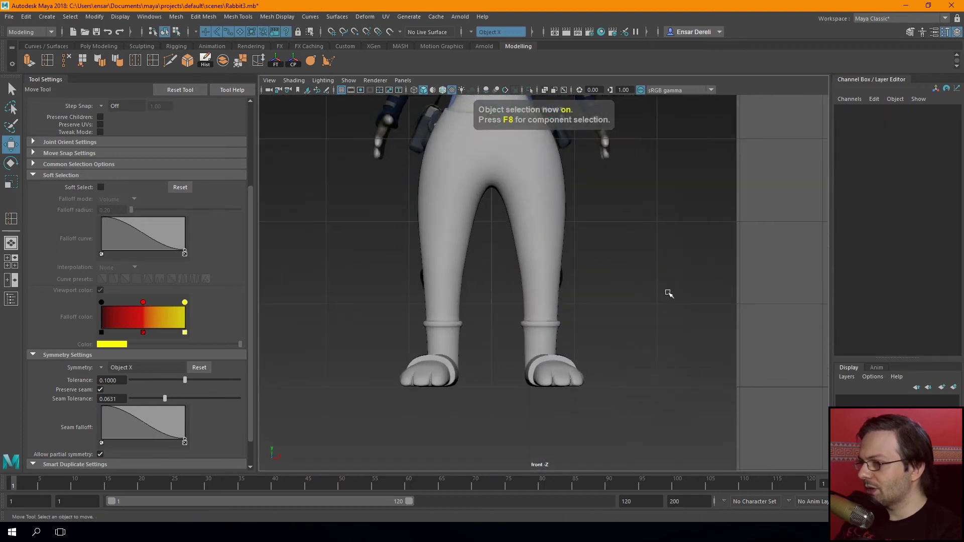
alt+middle_drag(670, 294, 675, 374)
click(528, 267)
alt+middle_drag(529, 266, 522, 374)
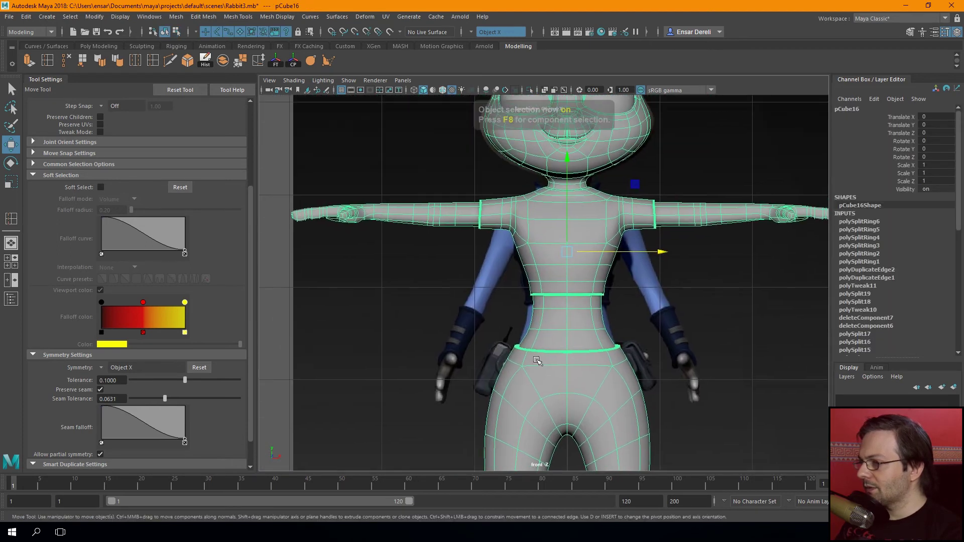
scroll(517, 323, up, 2)
click(603, 280)
scroll(603, 279, up, 3)
click(578, 221)
Select the vertices along the arm's lower edge and lower them slightly
scroll(531, 326, up, 1)
scroll(531, 326, up, 2)
key(F8)
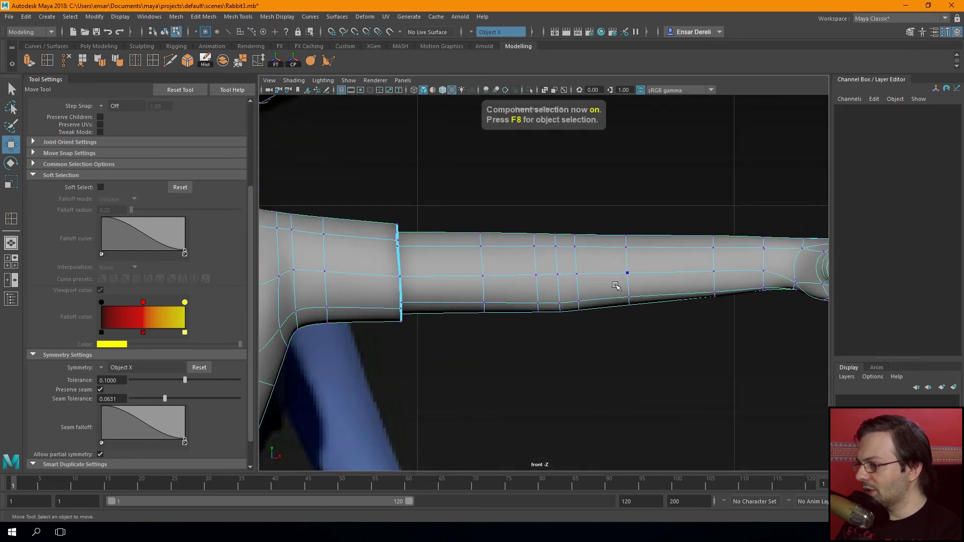
drag(616, 286, 666, 323)
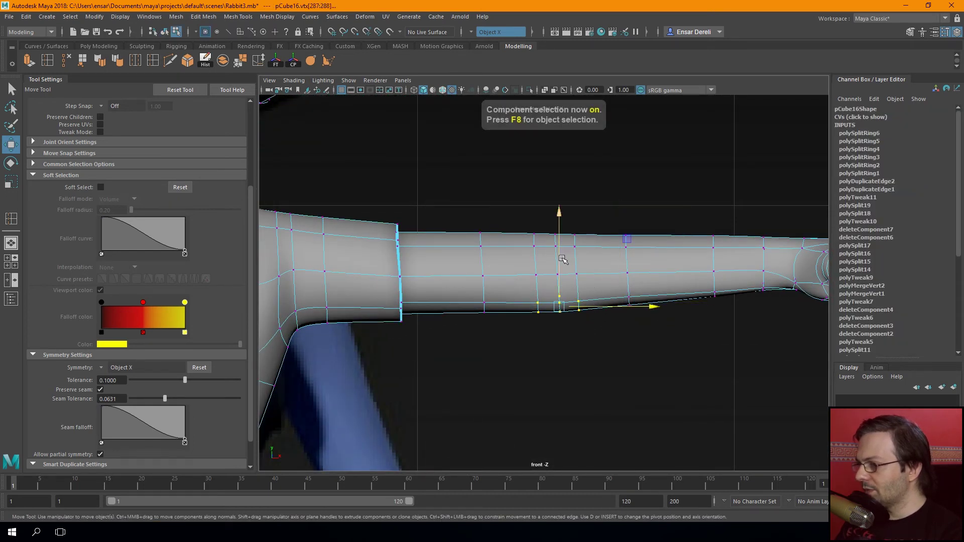
key(a)
scroll(485, 300, up, 2)
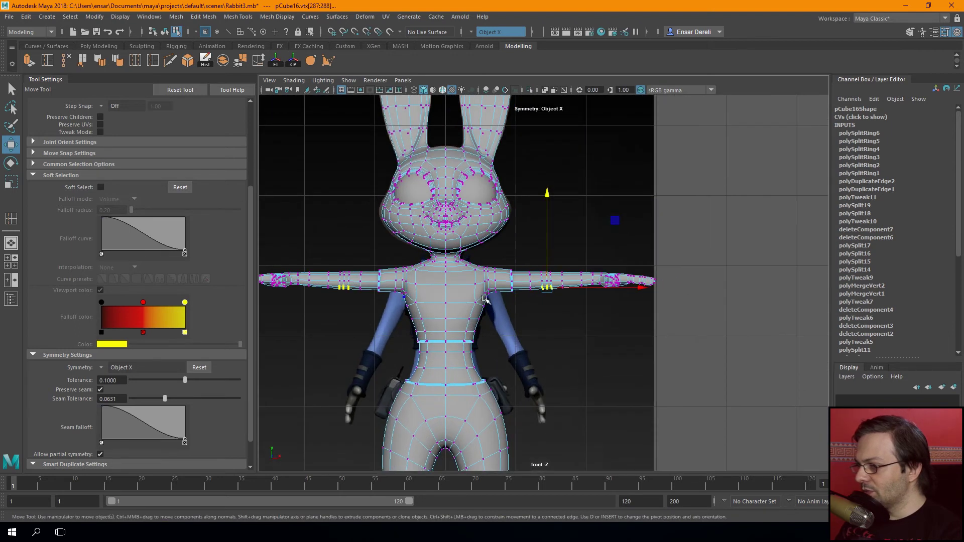
scroll(598, 383, up, 2)
scroll(660, 390, up, 3)
scroll(522, 305, up, 2)
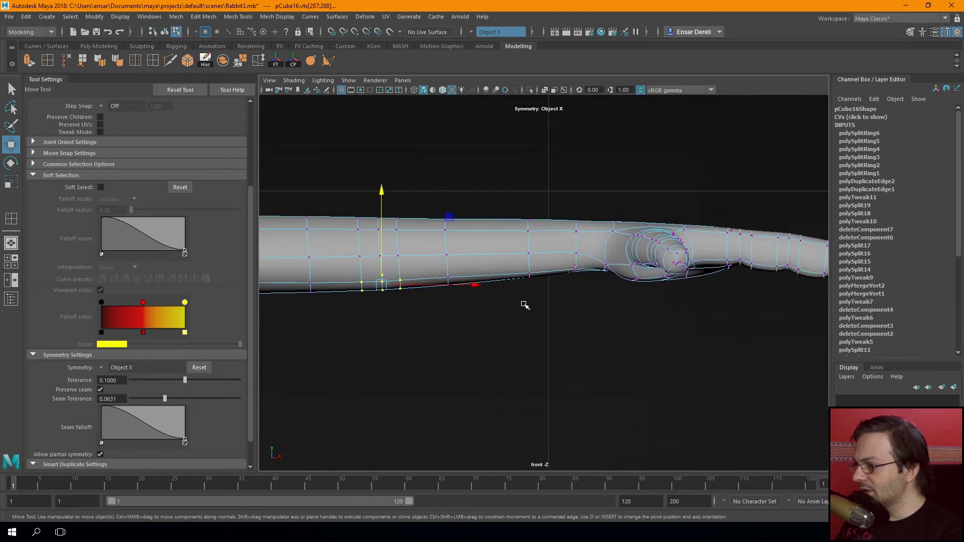
drag(539, 249, 539, 250)
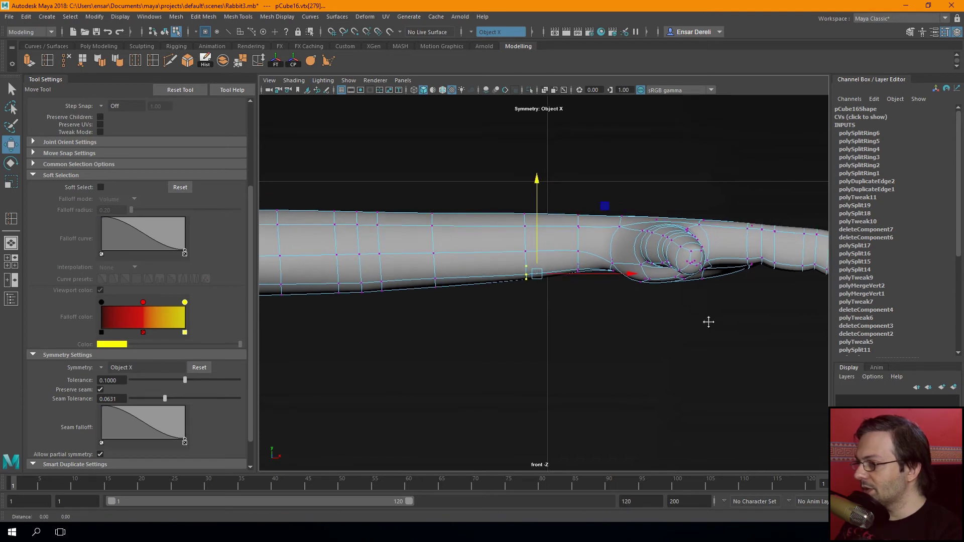
Clear the vertex selection and orbit around the arm
alt+middle_drag(709, 321, 513, 314)
key(space)
key(space)
scroll(703, 178, down, 2)
alt+middle_drag(693, 176, 613, 338)
scroll(612, 351, up, 2)
key(F8)
click(611, 370)
mouse_move(618, 366)
alt+mouse_down()
mouse_move(425, 393)
mouse_move(396, 370)
mouse_move(405, 351)
mouse_move(336, 361)
mouse_move(566, 372)
mouse_move(527, 355)
alt+mouse_up()
Select the hand mesh with smooth preview off and pick the face at the thumb tip
scroll(566, 351, up, 3)
scroll(541, 284, up, 2)
click(541, 285)
mouse_move(508, 299)
alt+mouse_down()
mouse_move(517, 370)
mouse_move(471, 271)
mouse_move(529, 364)
alt+mouse_up()
key(1)
key(F11)
click(532, 352)
Frame the selected thumb face and orbit to a level front view of it
key(r)
key(f)
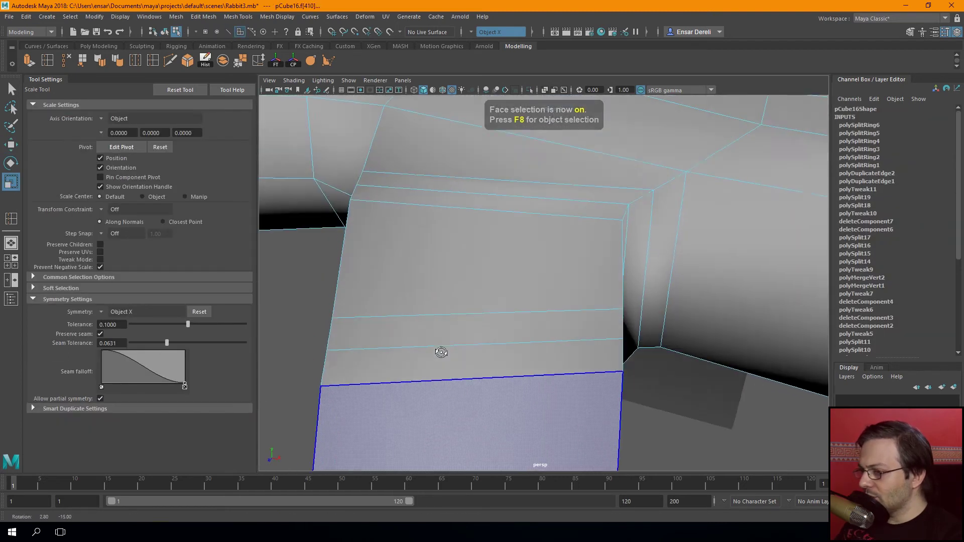
alt+drag(439, 351, 502, 327)
alt+right_drag(502, 328, 460, 338)
alt+drag(460, 337, 467, 302)
alt+right_drag(467, 301, 478, 315)
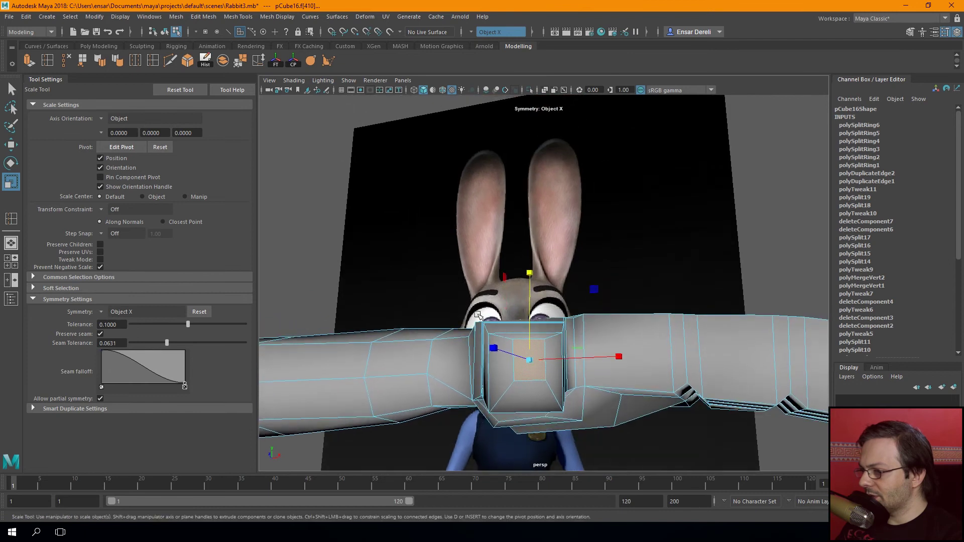
Move two edges at the shoulder joint to reshape where the arm meets the body
key(F10)
click(514, 360)
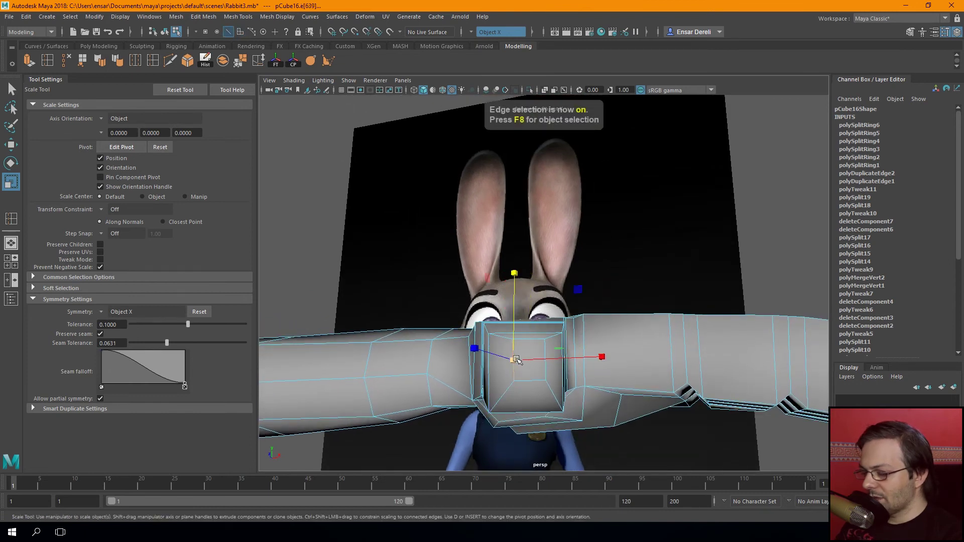
key(w)
mouse_move(516, 362)
mouse_down()
mouse_move(506, 364)
mouse_move(550, 364)
mouse_up()
click(554, 371)
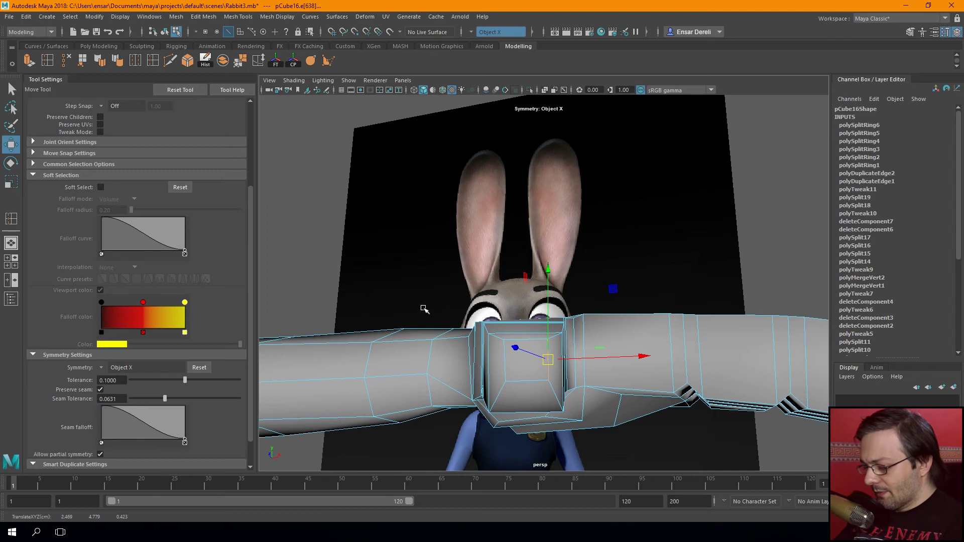
Turn on smooth preview, deselect, and orbit around the arm to check it
key(3)
key(F8)
click(304, 190)
mouse_move(304, 190)
alt+mouse_down()
mouse_move(346, 310)
mouse_move(401, 238)
mouse_move(560, 304)
mouse_move(667, 318)
mouse_move(485, 337)
alt+mouse_up()
With smooth preview off, select two hand vertices and move them into place
alt+right_drag(485, 336, 545, 345)
click(604, 331)
key(F9)
click(637, 318)
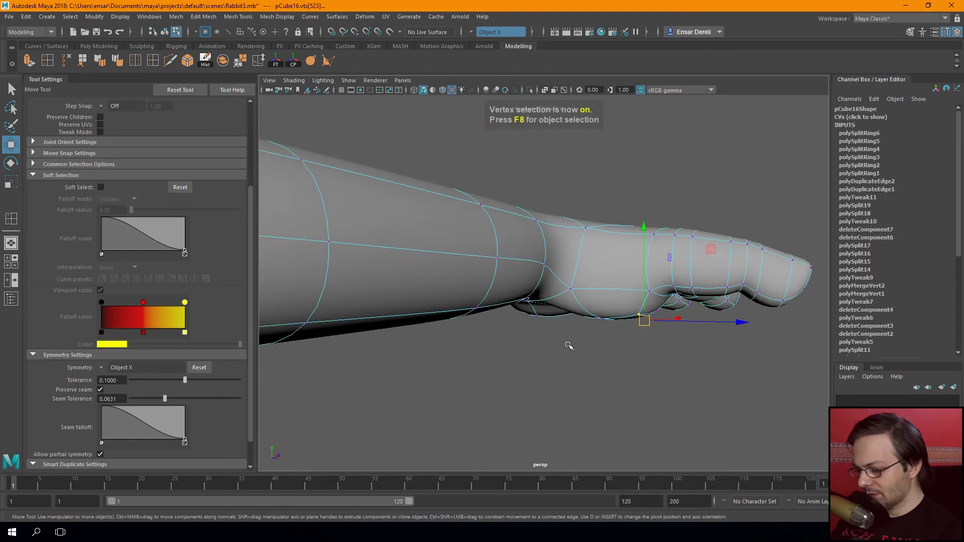
key(1)
mouse_move(590, 329)
alt+mouse_down()
mouse_move(548, 280)
mouse_move(600, 316)
mouse_move(559, 259)
alt+mouse_up()
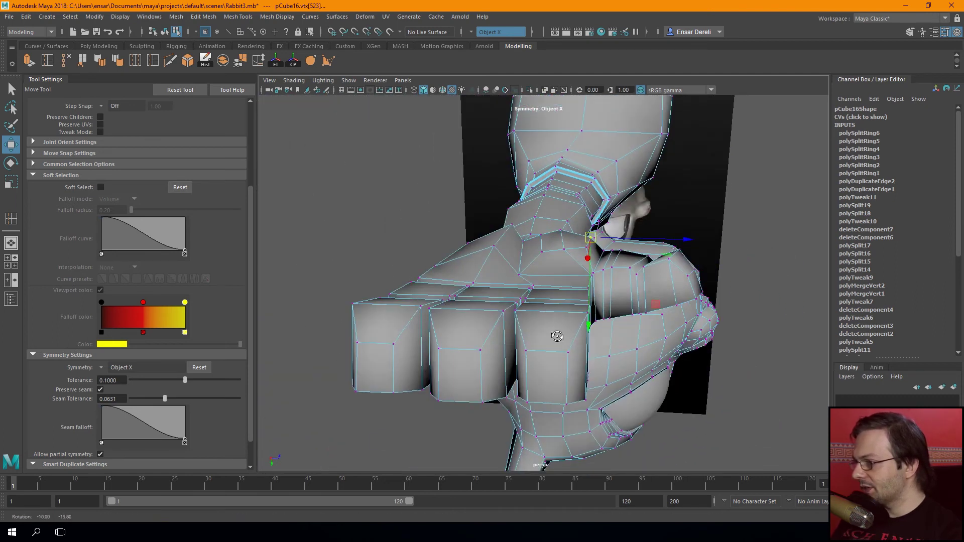
click(596, 238)
mouse_move(613, 232)
mouse_down()
mouse_move(623, 230)
mouse_move(462, 236)
mouse_move(538, 226)
mouse_move(513, 201)
mouse_move(504, 224)
mouse_up()
key(f)
Pull arm and shoulder vertices downward to refine the shoulder contour
click(541, 195)
mouse_move(540, 195)
alt+mouse_down()
mouse_move(576, 203)
mouse_move(545, 209)
mouse_move(536, 336)
mouse_move(487, 217)
alt+mouse_up()
click(522, 346)
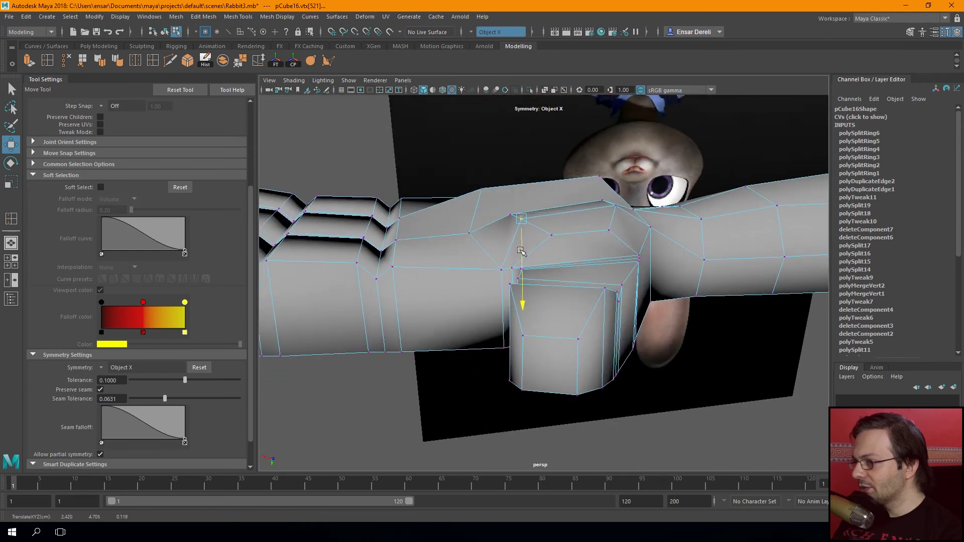
alt+drag(519, 253, 566, 229)
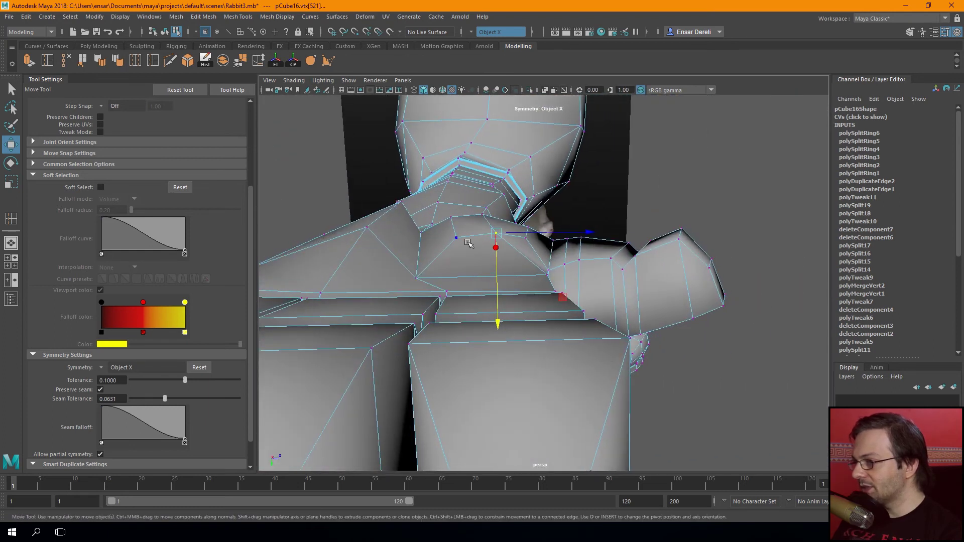
drag(370, 253, 372, 262)
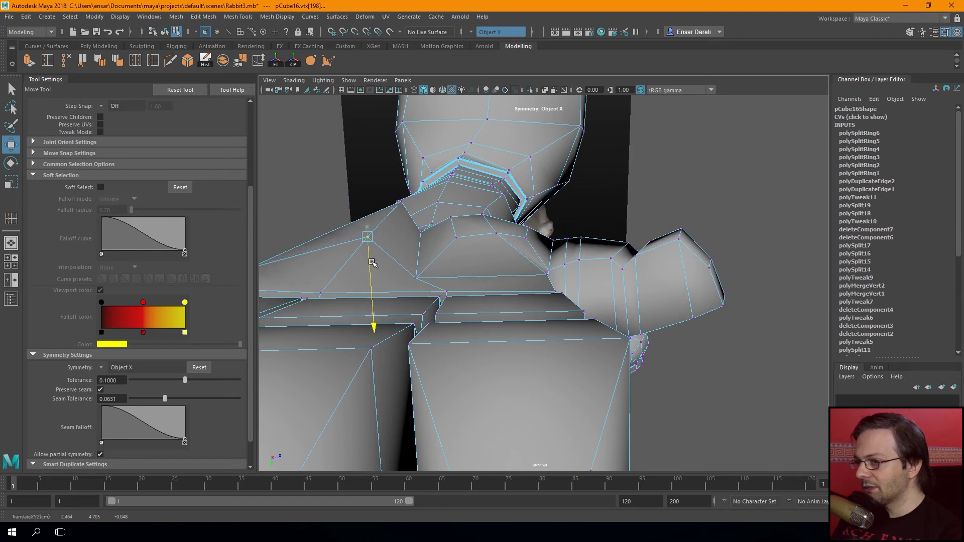
click(399, 203)
mouse_move(401, 223)
mouse_down()
mouse_move(407, 241)
mouse_move(606, 279)
mouse_move(566, 273)
mouse_move(477, 336)
mouse_move(507, 281)
mouse_move(493, 308)
mouse_move(505, 293)
mouse_move(479, 282)
mouse_up()
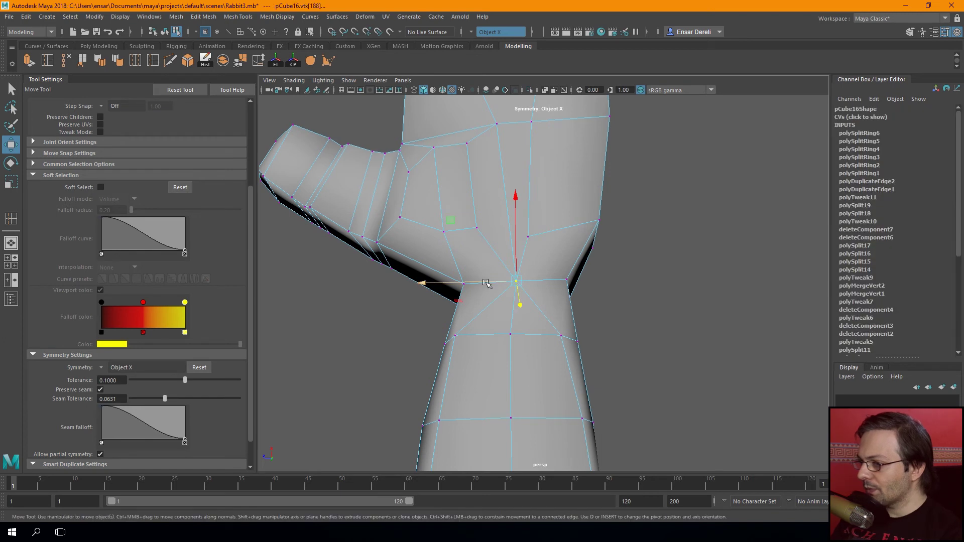
Select the adjacent hand vertex, orbit to a low side view, and start a Multi-Cut across the hand
mouse_move(467, 245)
alt+mouse_down()
mouse_move(554, 330)
mouse_move(521, 323)
alt+mouse_up()
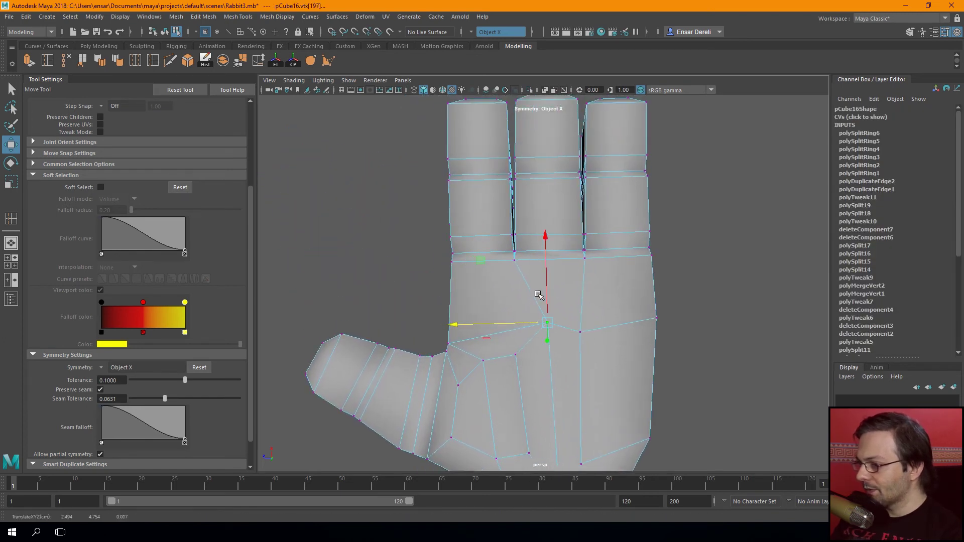
key(Right)
alt+drag(590, 297, 452, 301)
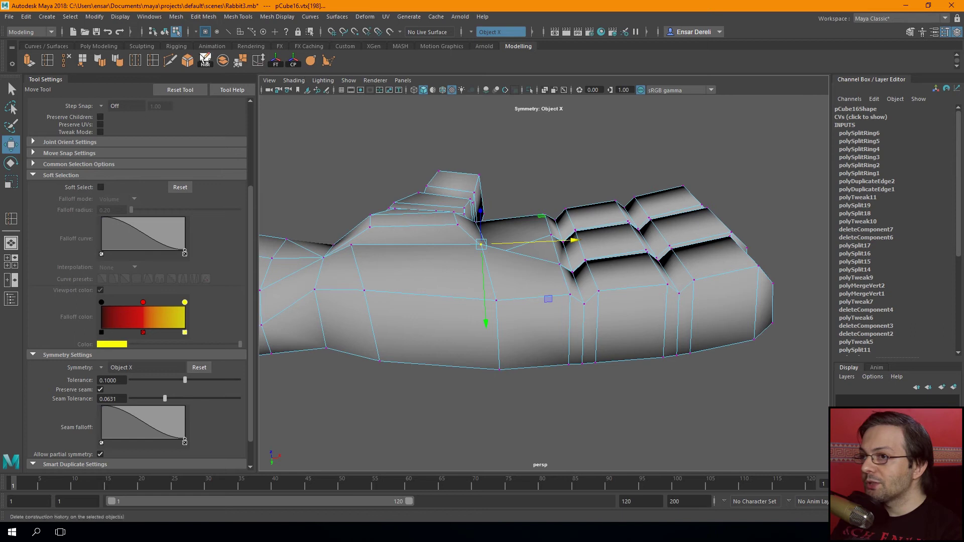
click(171, 64)
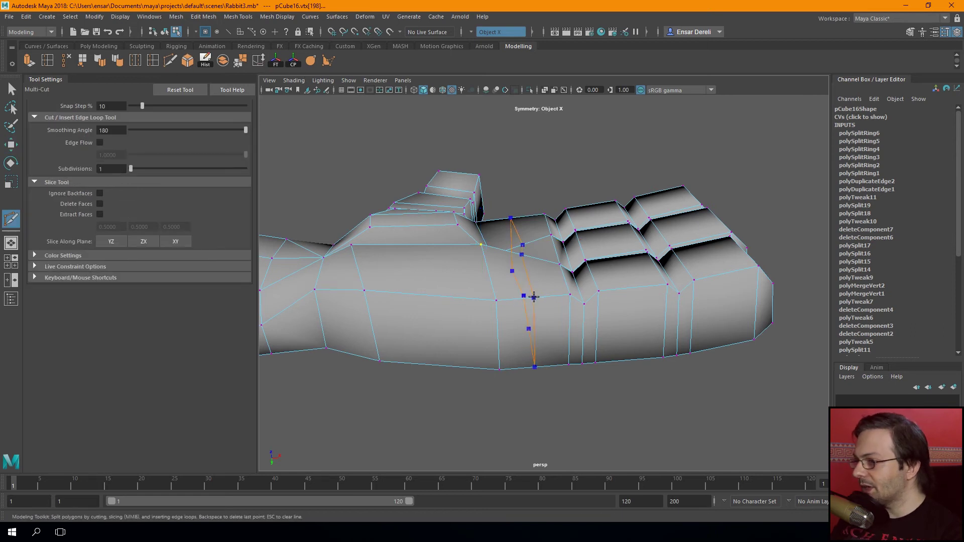
Commit the new cut across the hand and raise an edge on the hand's underside
key(Return)
key(q)
key(F8)
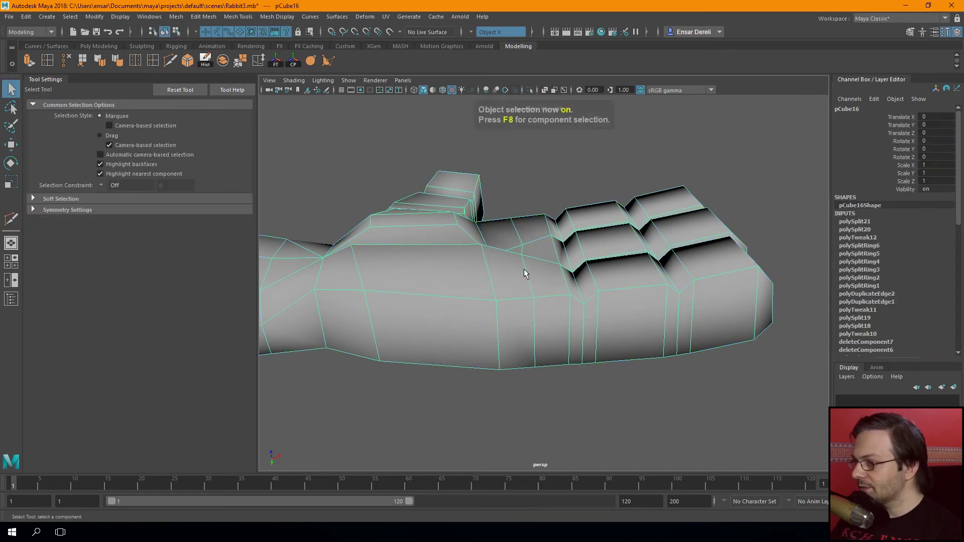
key(F10)
click(529, 275)
mouse_move(477, 255)
alt+mouse_down()
mouse_move(562, 286)
mouse_move(699, 249)
mouse_move(581, 250)
alt+mouse_up()
click(580, 256)
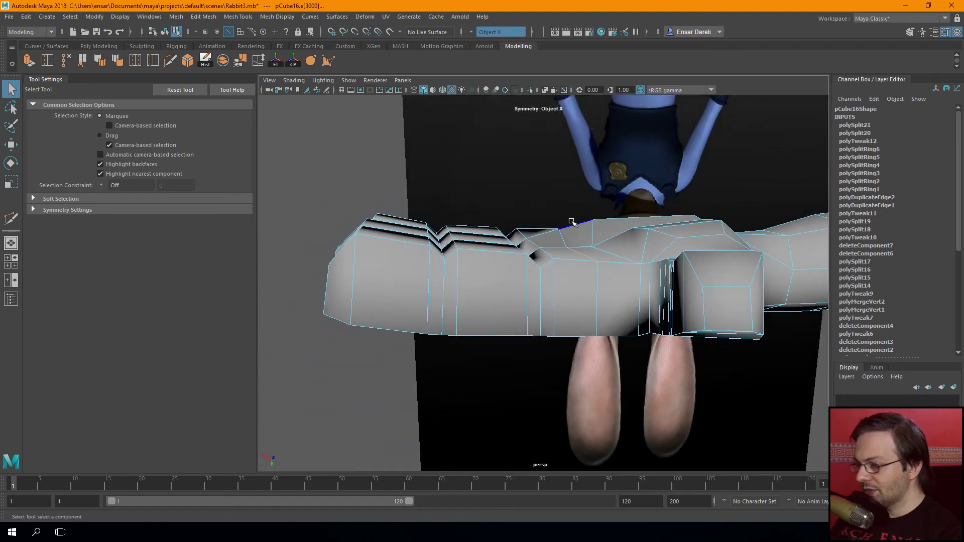
key(w)
drag(564, 263, 562, 254)
Adjust palm vertices near the finger bases, constraining movement to a single axis
key(F8)
key(F9)
click(558, 218)
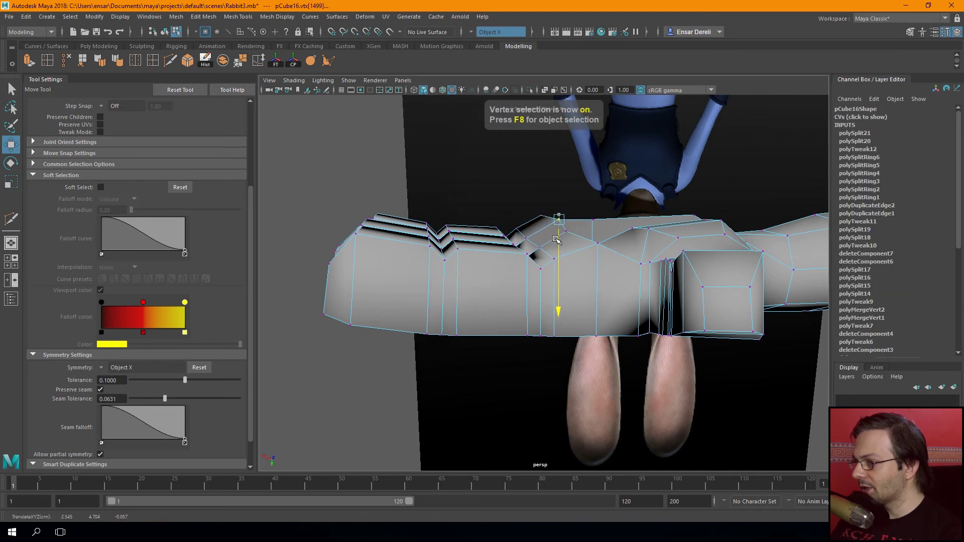
mouse_move(555, 240)
alt+mouse_down()
mouse_move(502, 250)
mouse_move(493, 288)
mouse_move(537, 265)
mouse_move(568, 271)
mouse_move(547, 240)
alt+mouse_up()
click(486, 251)
click(537, 266)
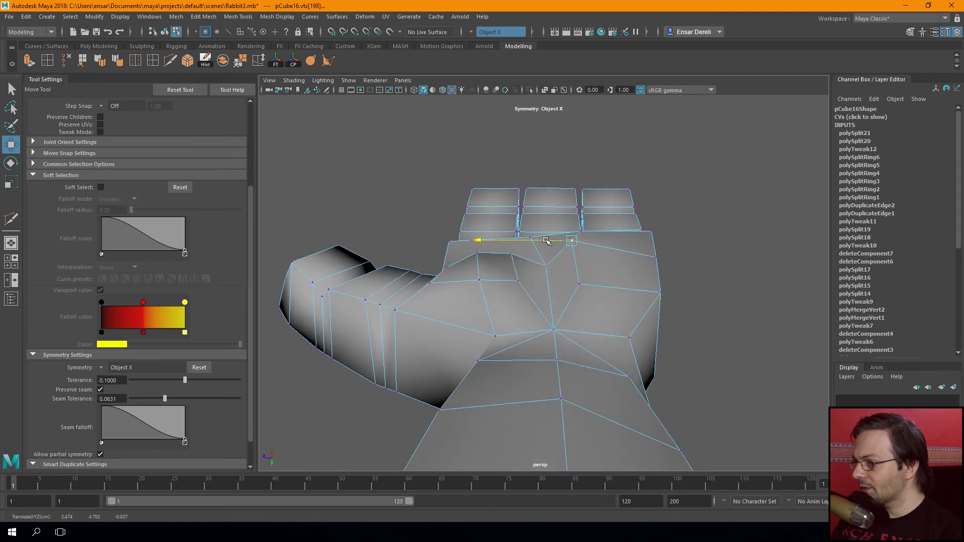
click(575, 284)
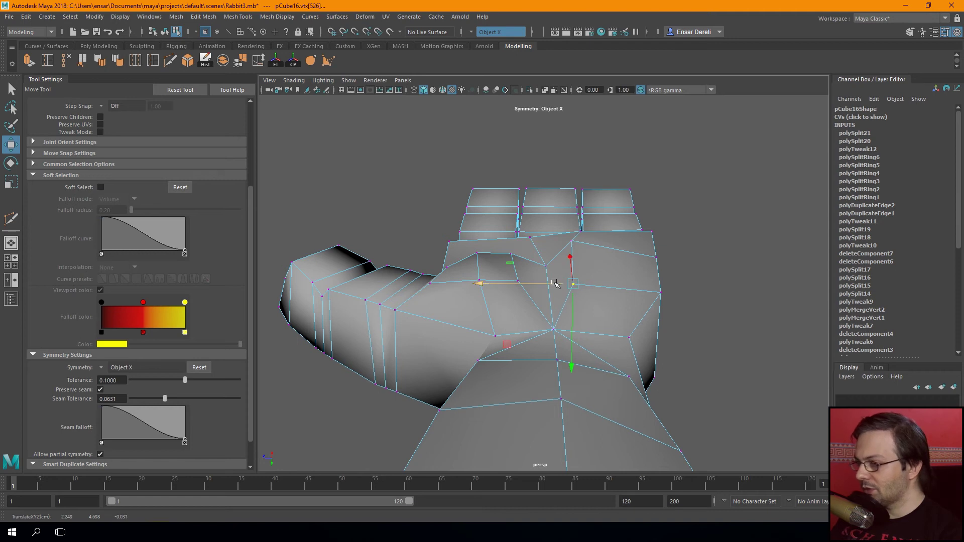
Preview the hand smoothed and orbit to a side view of it
key(F8)
key(3)
click(454, 247)
mouse_move(454, 247)
alt+mouse_down()
mouse_move(452, 267)
mouse_move(377, 223)
mouse_move(409, 254)
alt+mouse_up()
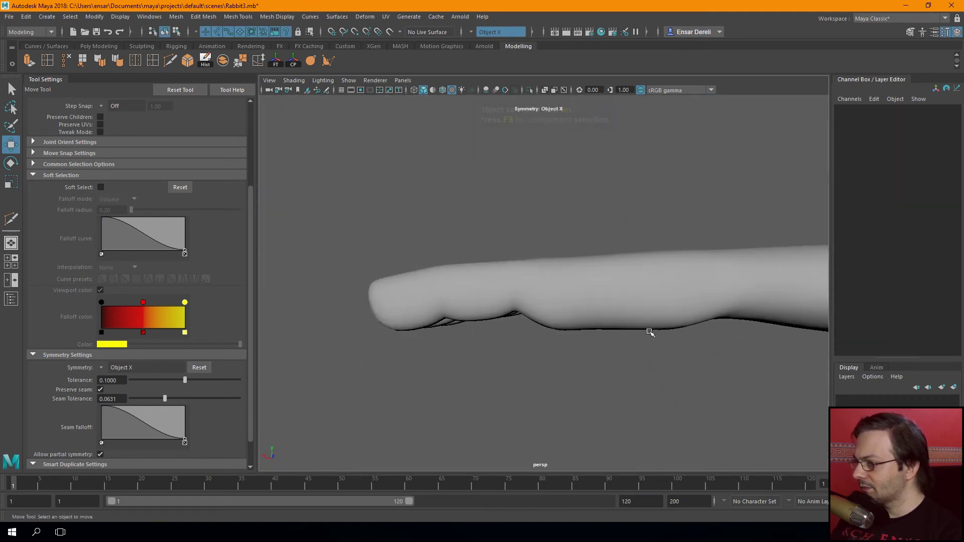
Raise a vertex on the hand and check the hand in smooth preview (3)
click(599, 325)
mouse_move(573, 327)
alt+mouse_down()
mouse_move(576, 308)
mouse_move(608, 296)
mouse_move(574, 358)
alt+mouse_up()
key(F10)
click(583, 306)
alt+drag(614, 405, 564, 398)
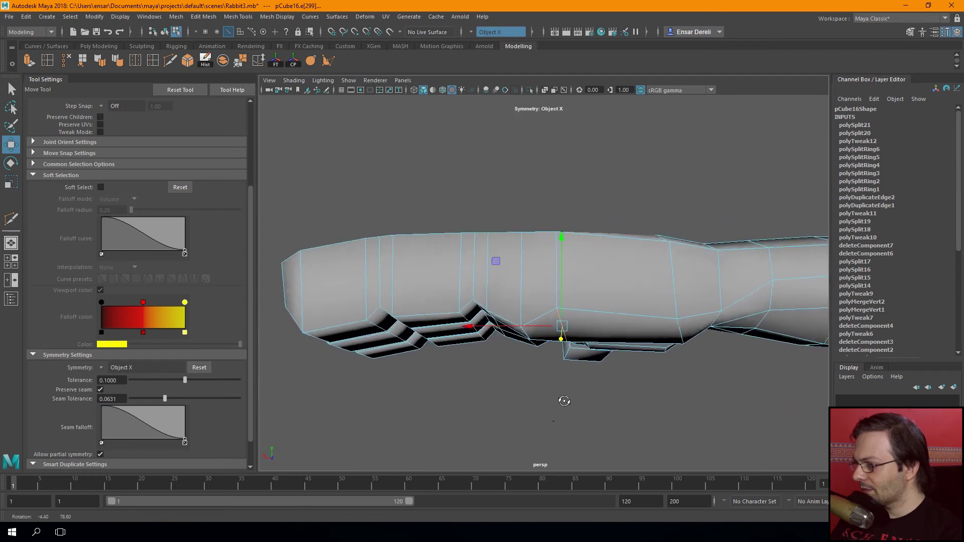
key(F9)
mouse_move(568, 316)
mouse_down()
mouse_move(583, 294)
mouse_move(527, 281)
mouse_up()
key(F10)
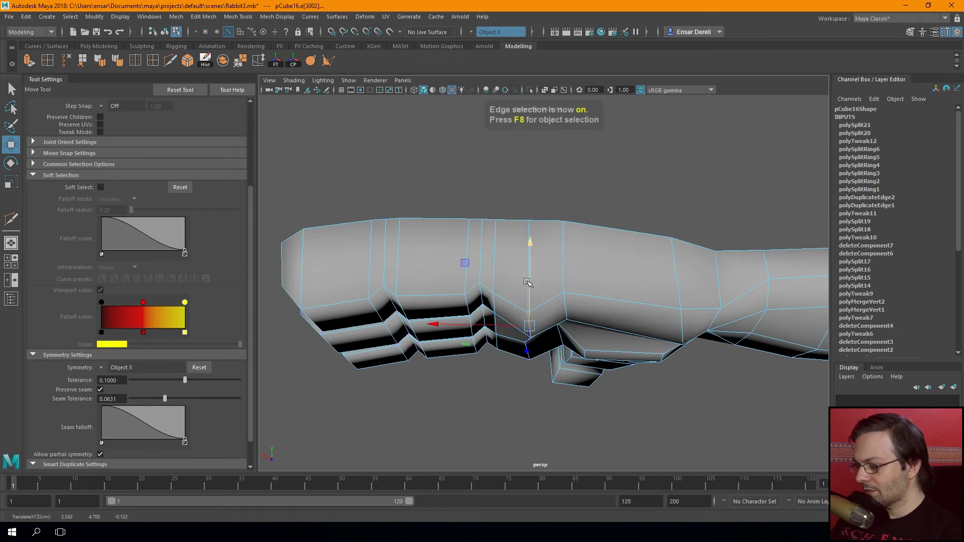
key(3)
key(F8)
click(455, 395)
mouse_move(452, 397)
alt+mouse_down()
mouse_move(499, 400)
mouse_move(422, 390)
mouse_move(487, 388)
mouse_move(538, 337)
alt+mouse_up()
Nudge a knuckle edge on the arm mesh vertically, then view the rabbit's hand up close
click(520, 343)
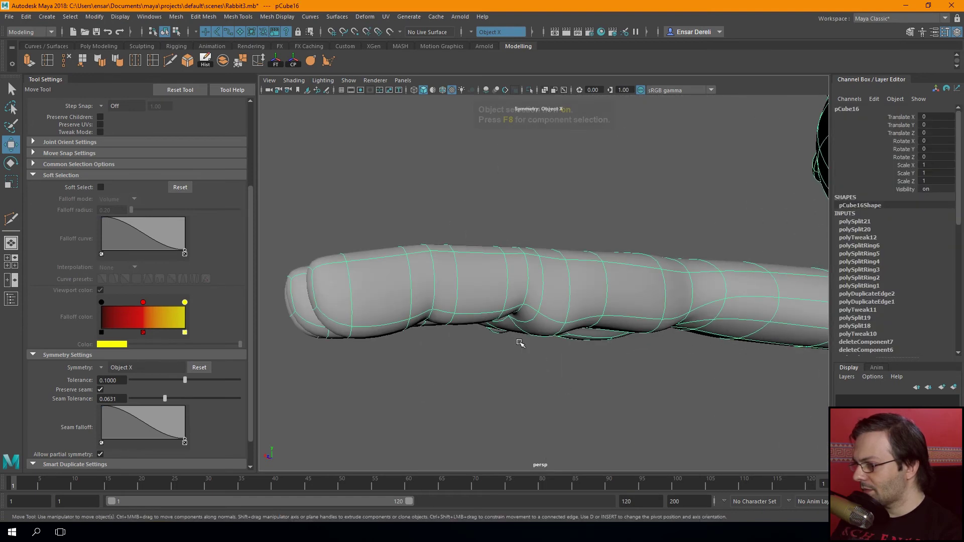
key(F10)
drag(553, 293, 554, 286)
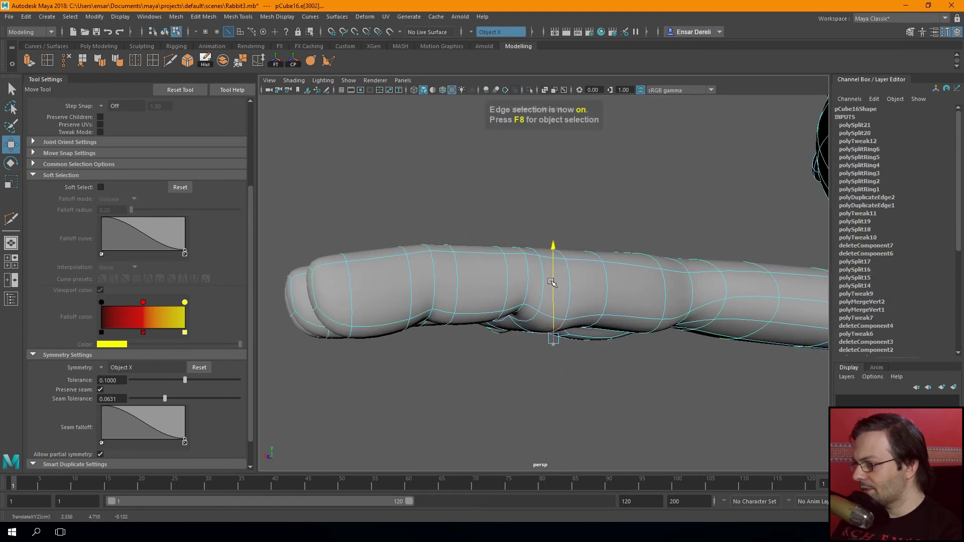
key(F8)
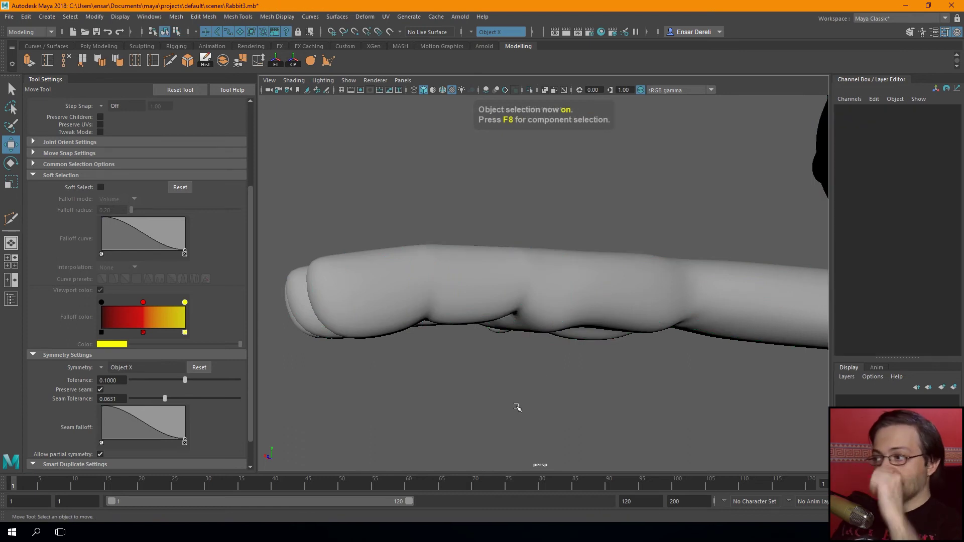
alt+drag(557, 402, 529, 360)
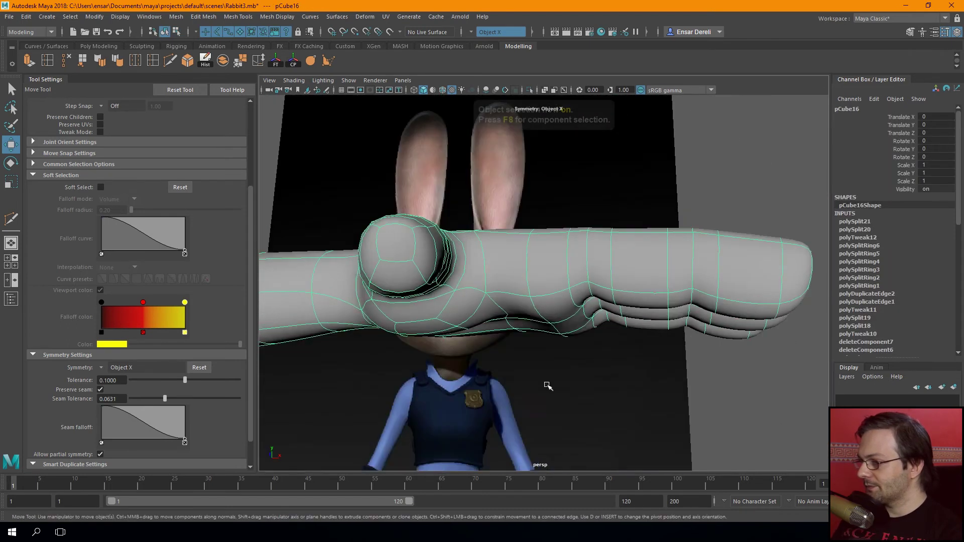
key(F8)
key(F8)
click(695, 394)
mouse_move(694, 393)
alt+mouse_down()
mouse_move(683, 348)
mouse_move(576, 345)
mouse_move(576, 366)
mouse_move(650, 394)
mouse_move(644, 427)
mouse_move(713, 418)
mouse_move(674, 431)
mouse_move(527, 441)
mouse_move(504, 389)
mouse_move(424, 390)
mouse_move(396, 405)
mouse_move(390, 360)
mouse_move(459, 353)
mouse_move(564, 302)
alt+mouse_up()
Lift a finger edge slightly, then zoom in and reselect the rabbit mesh
click(563, 302)
mouse_move(478, 351)
alt+mouse_down()
mouse_move(445, 318)
mouse_move(460, 308)
alt+mouse_up()
key(F10)
middle_drag(476, 268, 471, 259)
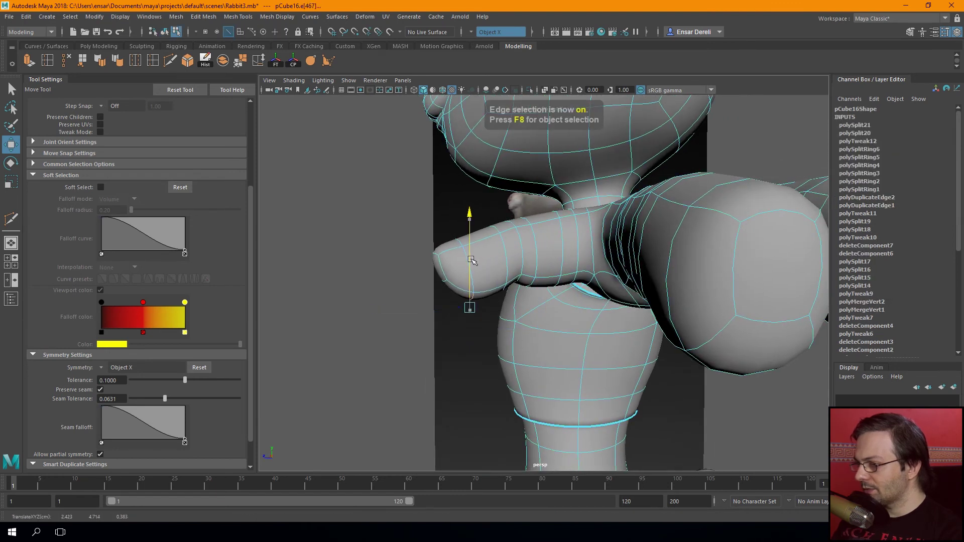
key(F8)
click(361, 270)
mouse_move(362, 269)
alt+mouse_down()
mouse_move(377, 266)
mouse_move(433, 319)
mouse_move(467, 316)
mouse_move(398, 321)
mouse_move(500, 327)
mouse_move(480, 361)
mouse_move(637, 334)
mouse_move(501, 297)
mouse_move(559, 322)
mouse_move(663, 306)
mouse_move(544, 287)
mouse_move(531, 319)
mouse_move(502, 321)
mouse_move(452, 312)
mouse_move(393, 280)
mouse_move(383, 317)
mouse_move(381, 279)
mouse_move(380, 301)
mouse_move(420, 361)
mouse_move(499, 327)
mouse_move(394, 168)
alt+mouse_up()
click(531, 320)
Multi-Cut new edges across the face near the cheek and select the new neck edge
scroll(457, 342, up, 1)
scroll(471, 336, up, 5)
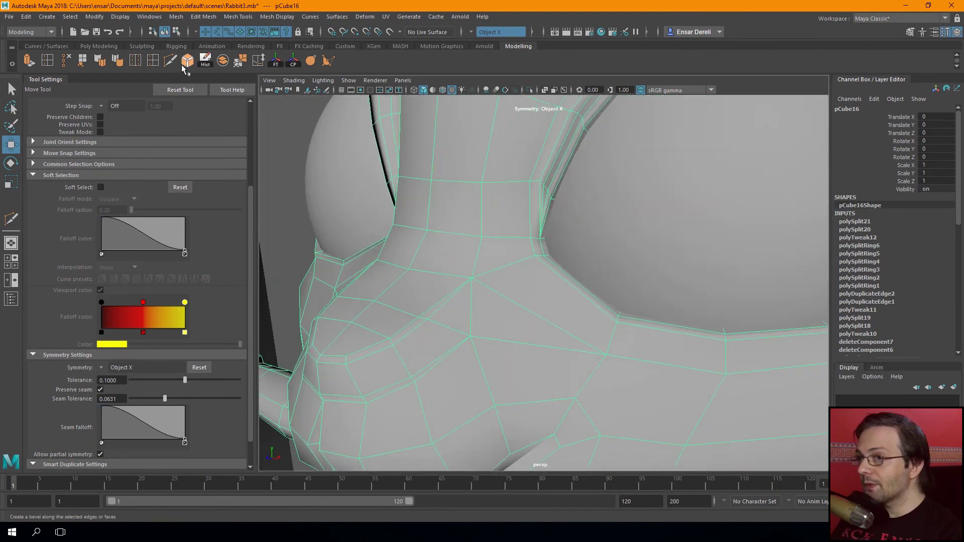
shift+right_drag(394, 168, 452, 251)
click(505, 297)
click(555, 272)
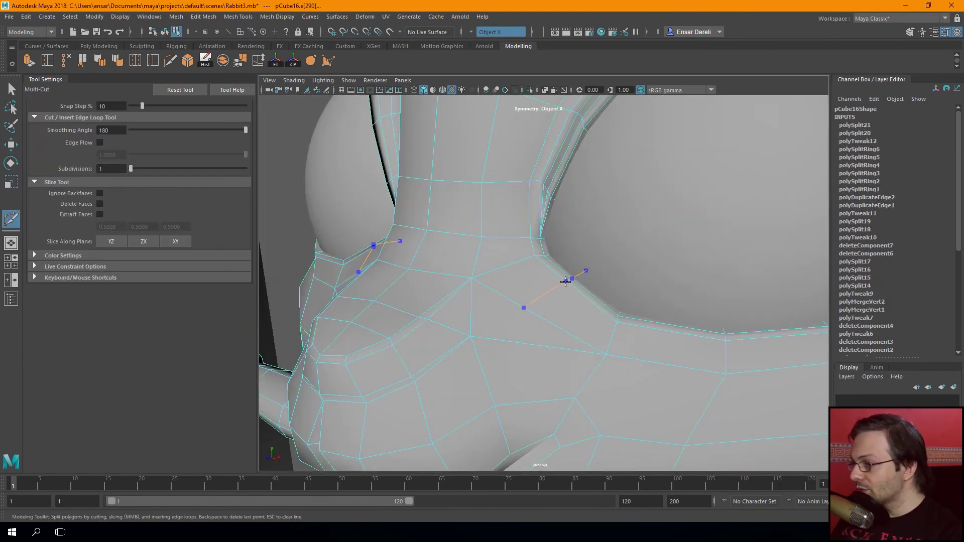
key(Return)
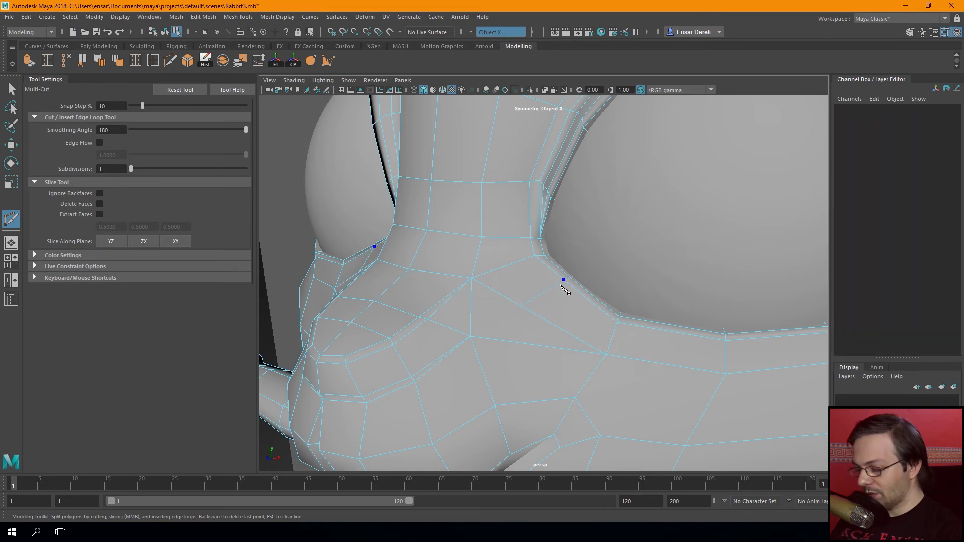
key(w)
key(F10)
click(567, 278)
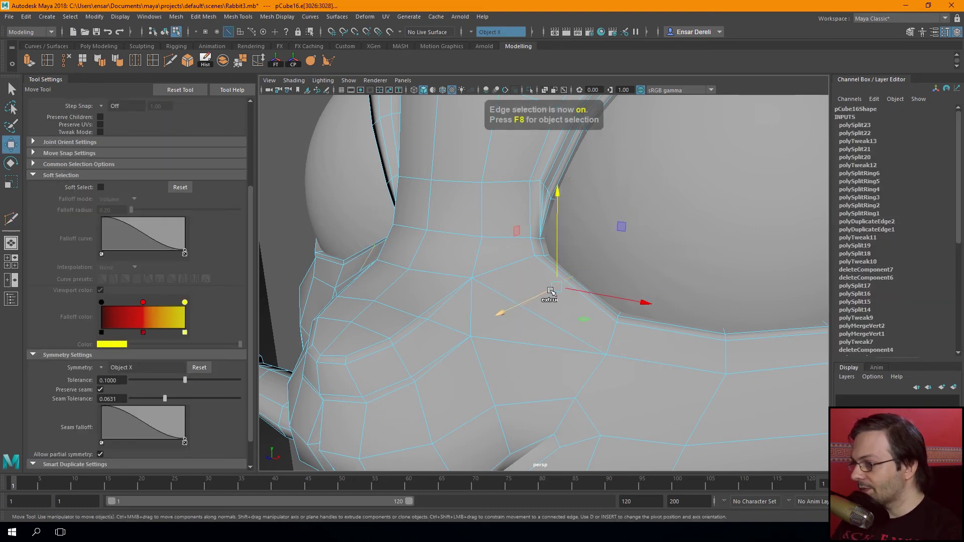
mouse_move(545, 302)
alt+mouse_down()
mouse_move(582, 280)
mouse_move(556, 297)
mouse_move(575, 291)
mouse_move(561, 311)
mouse_move(533, 326)
mouse_move(519, 323)
mouse_move(536, 248)
mouse_move(582, 214)
mouse_move(609, 213)
mouse_move(573, 215)
alt+mouse_up()
click(582, 279)
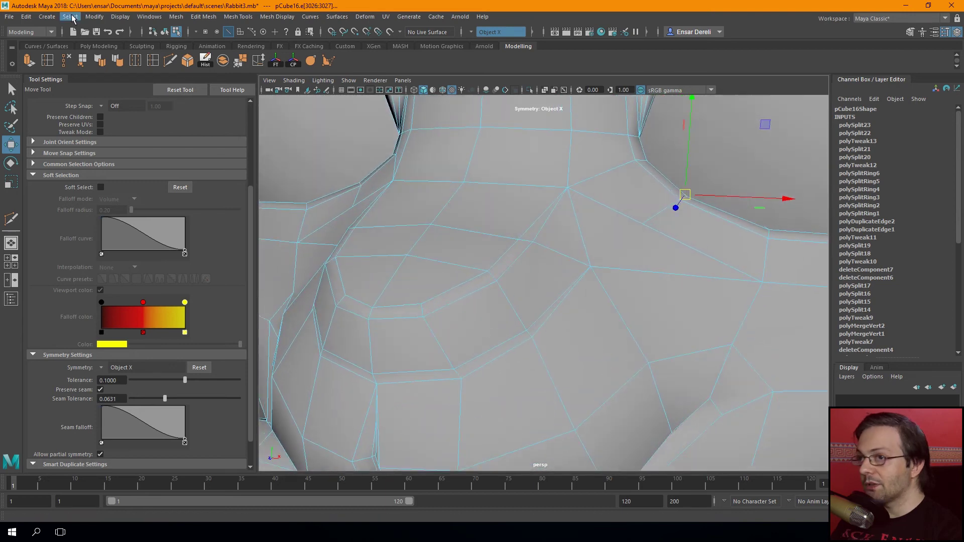
Slice another edge line along the neck and pick a neck vertex
click(168, 61)
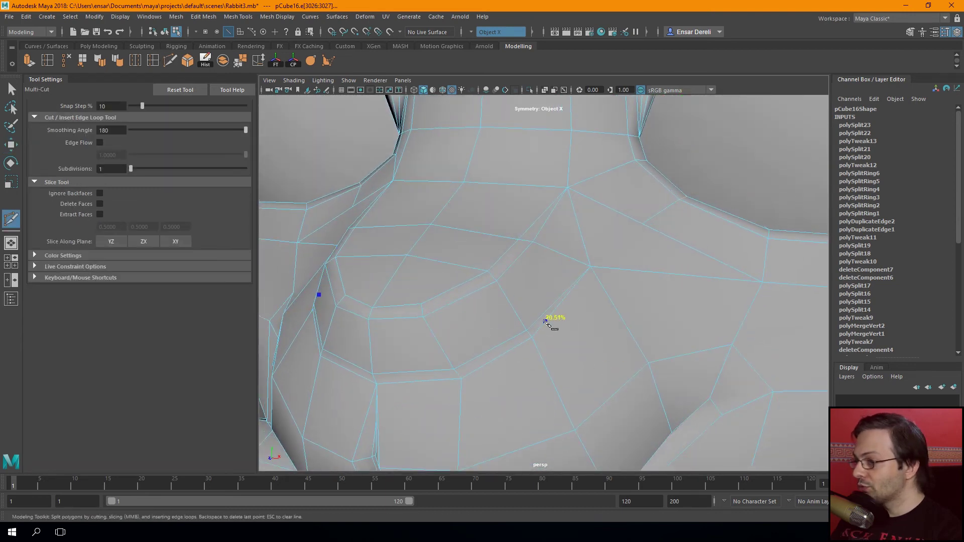
mouse_move(516, 398)
alt+middle_down()
mouse_move(570, 338)
mouse_move(538, 365)
alt+middle_up()
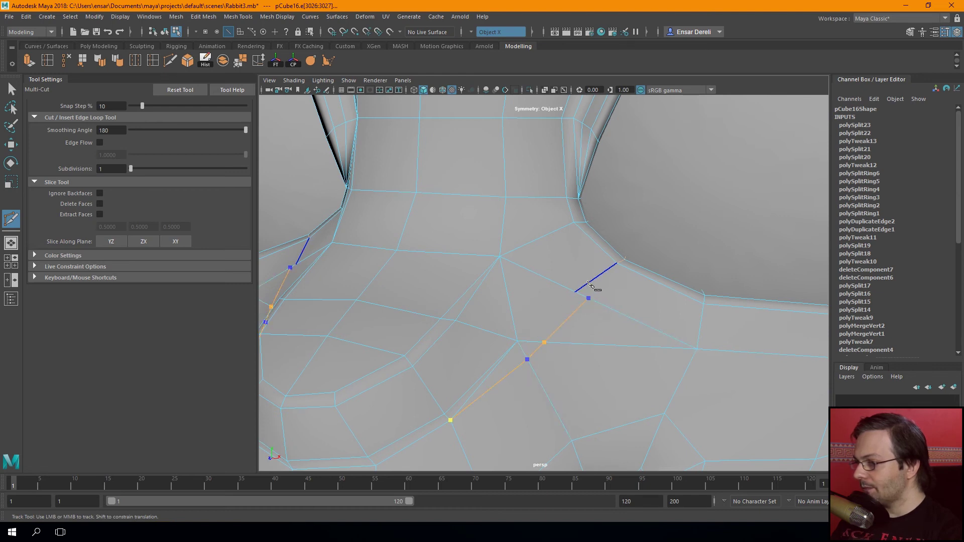
key(Return)
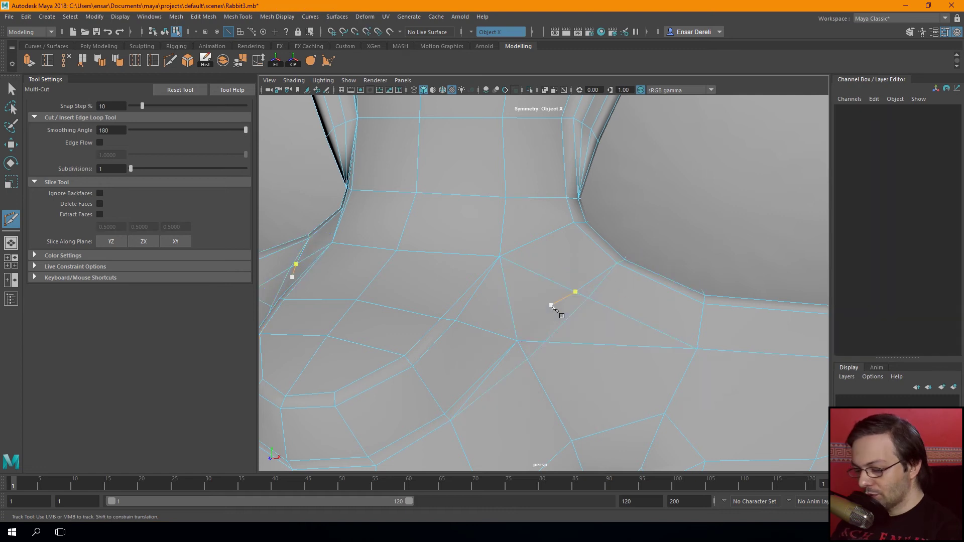
key(q)
key(F9)
click(618, 272)
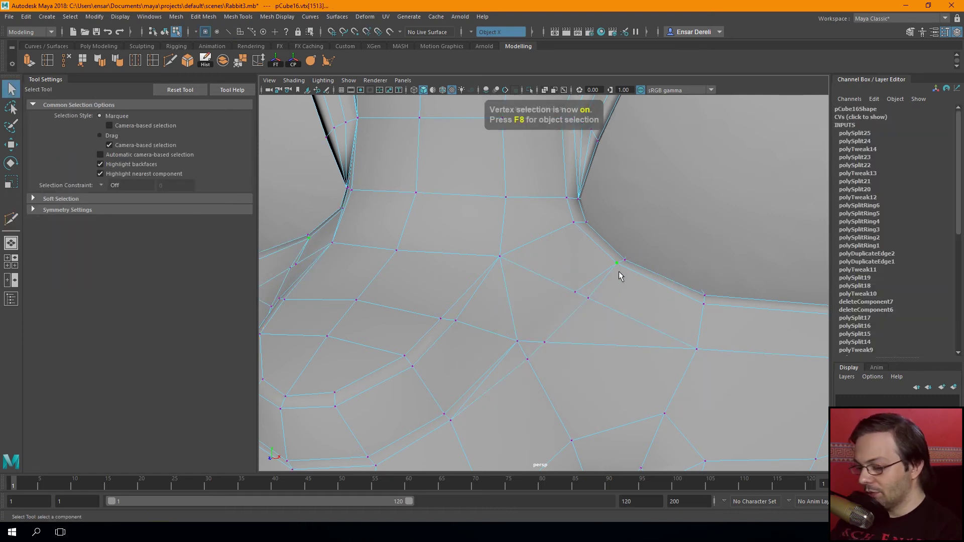
key(w)
Delete two unwanted edges on the chest
key(F10)
click(594, 283)
key(Delete)
alt+middle_drag(550, 289, 575, 258)
click(506, 351)
key(Delete)
Turn symmetry off and merge the first two pairs of chest vertices
click(101, 367)
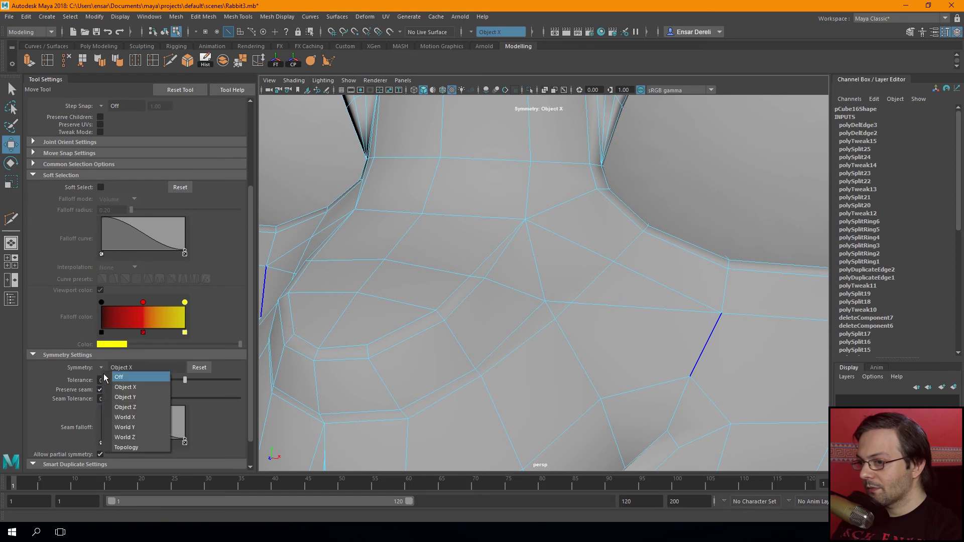
key(F9)
drag(552, 340, 583, 300)
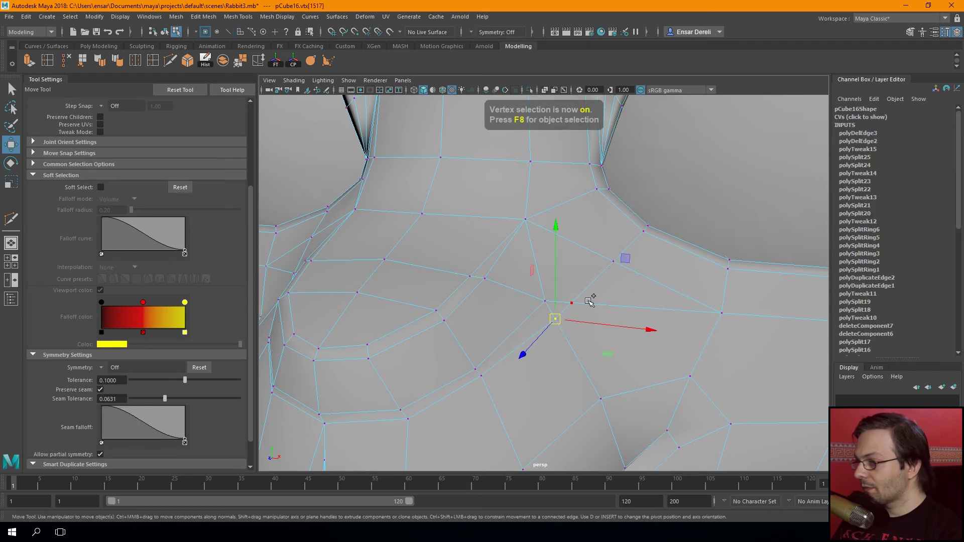
double_click(240, 62)
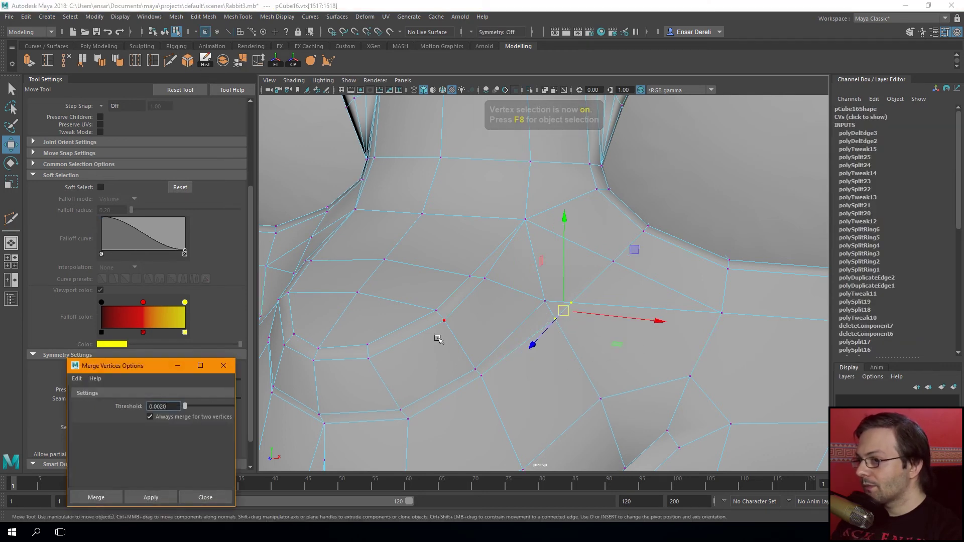
click(152, 500)
alt+drag(430, 383, 482, 376)
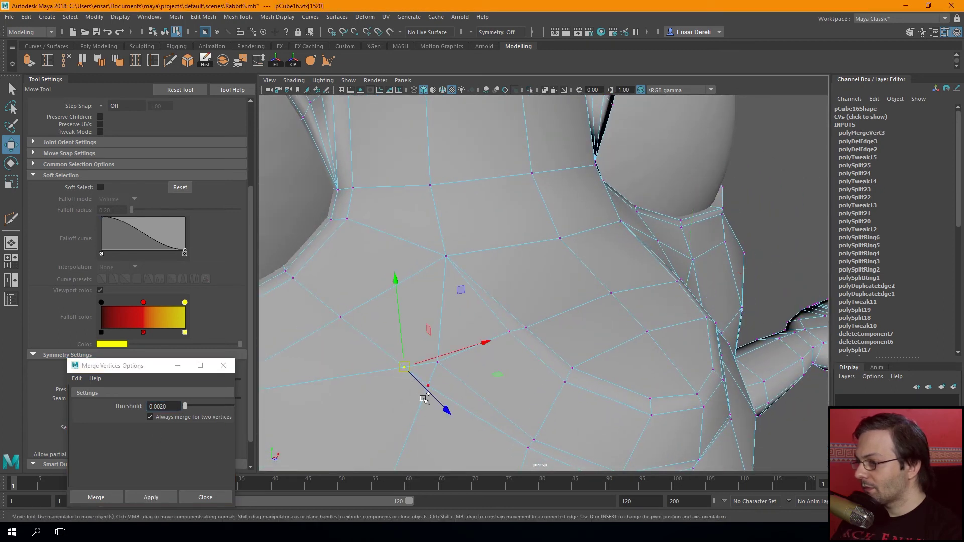
key(g)
alt+drag(413, 403, 411, 346)
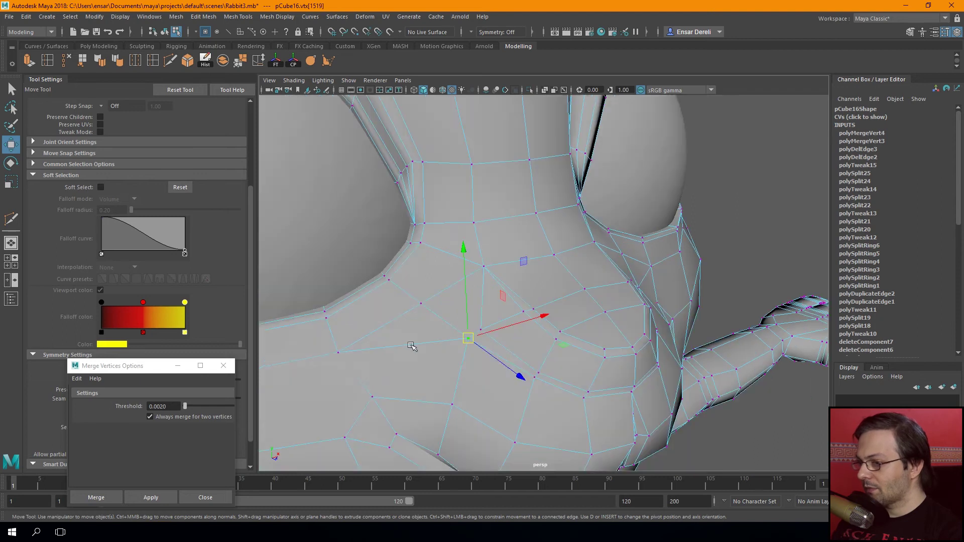
drag(150, 365, 88, 346)
alt+drag(397, 346, 451, 338)
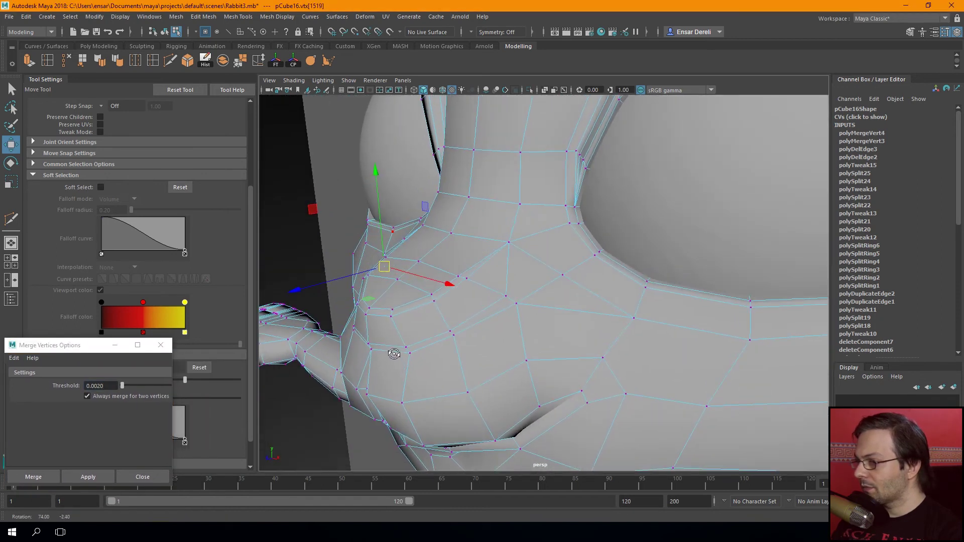
Merge another chest vertex pair, undoing a stray merge and redoing it with G
key(F8)
alt+drag(469, 280, 549, 340)
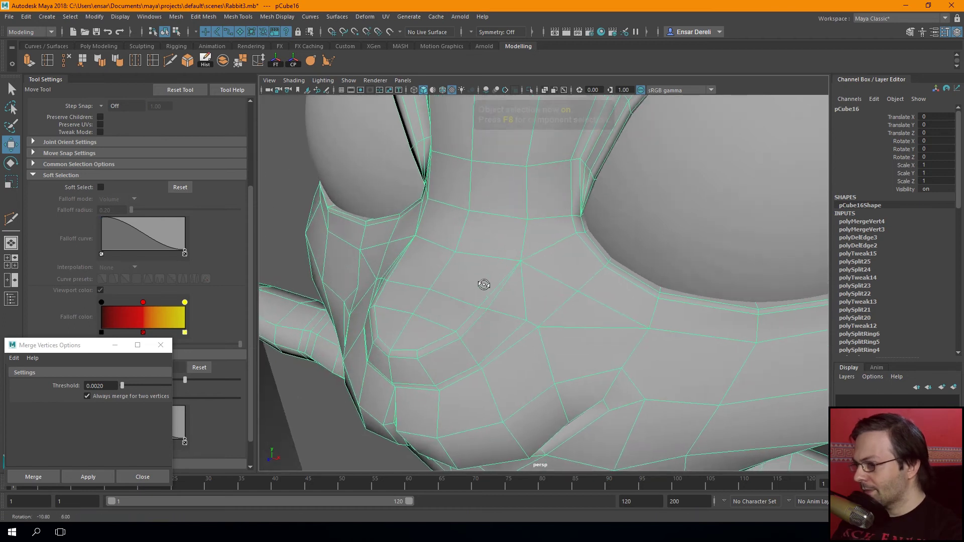
key(F8)
shift+click(579, 293)
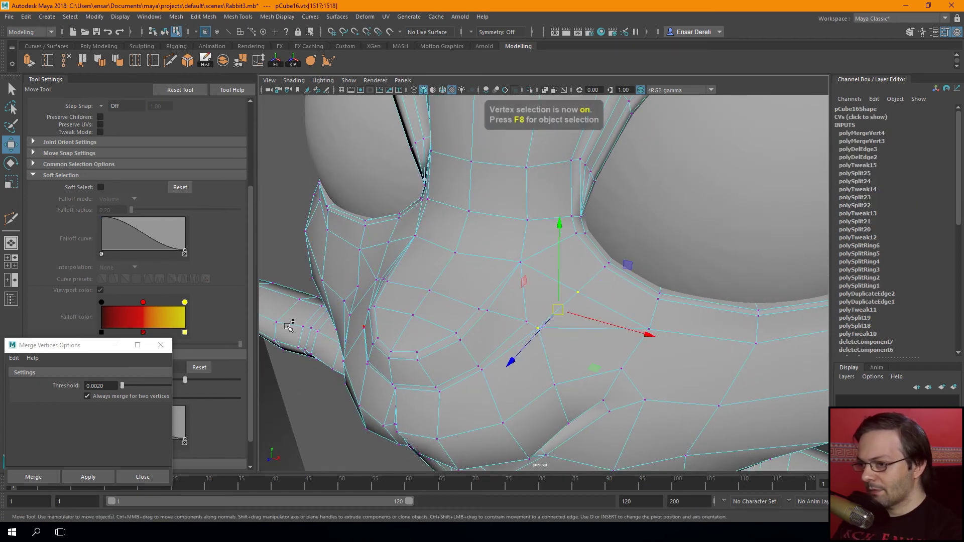
click(97, 474)
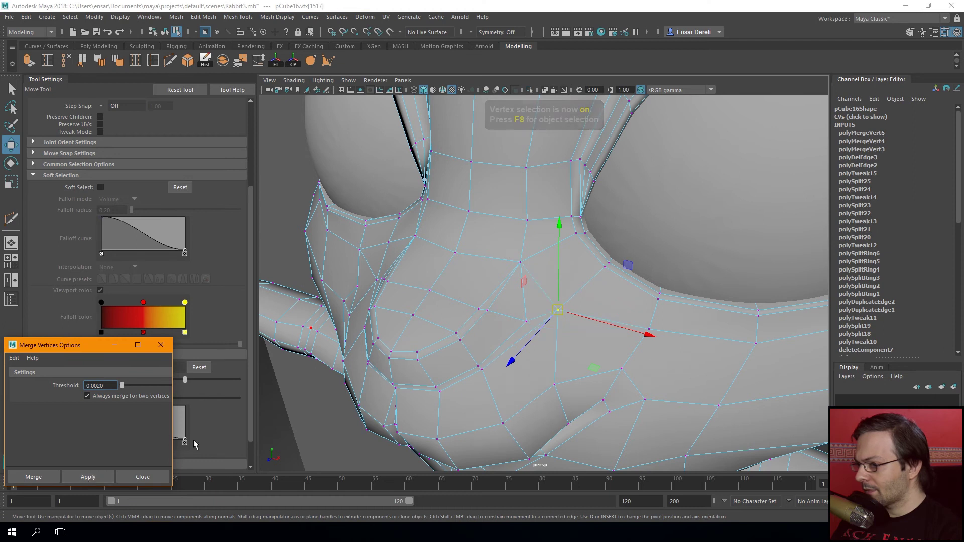
alt+drag(358, 365, 458, 357)
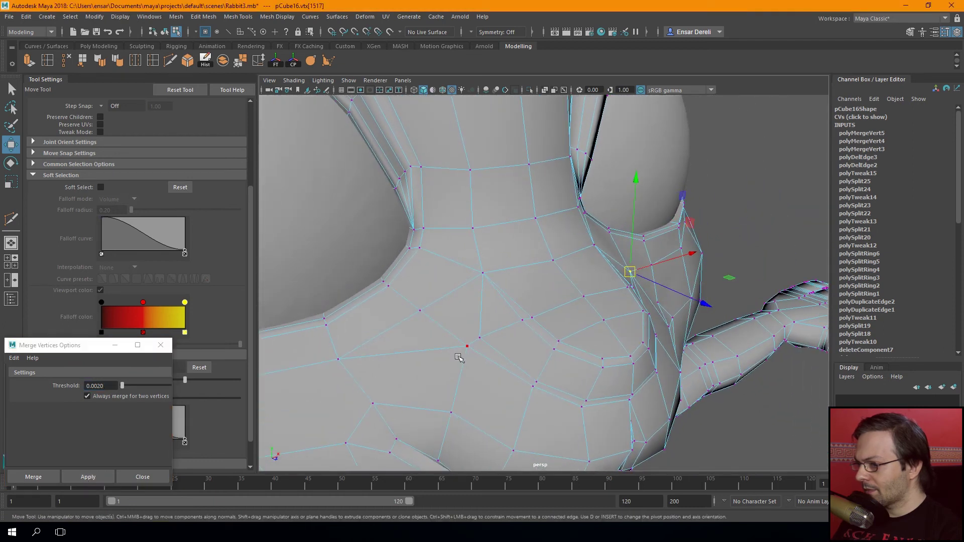
click(339, 358)
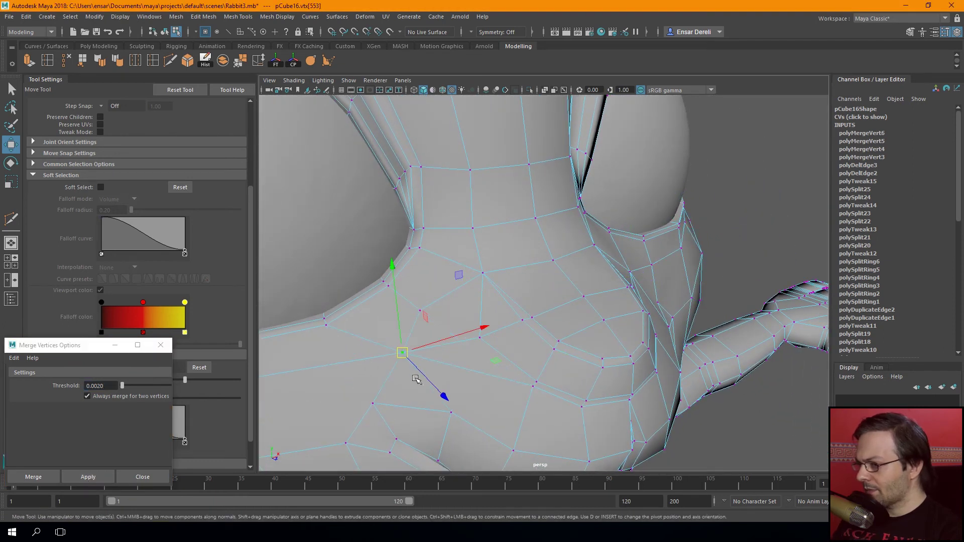
key(ctrl+z)
mouse_move(465, 347)
alt+mouse_down()
mouse_move(452, 355)
mouse_move(432, 348)
alt+mouse_up()
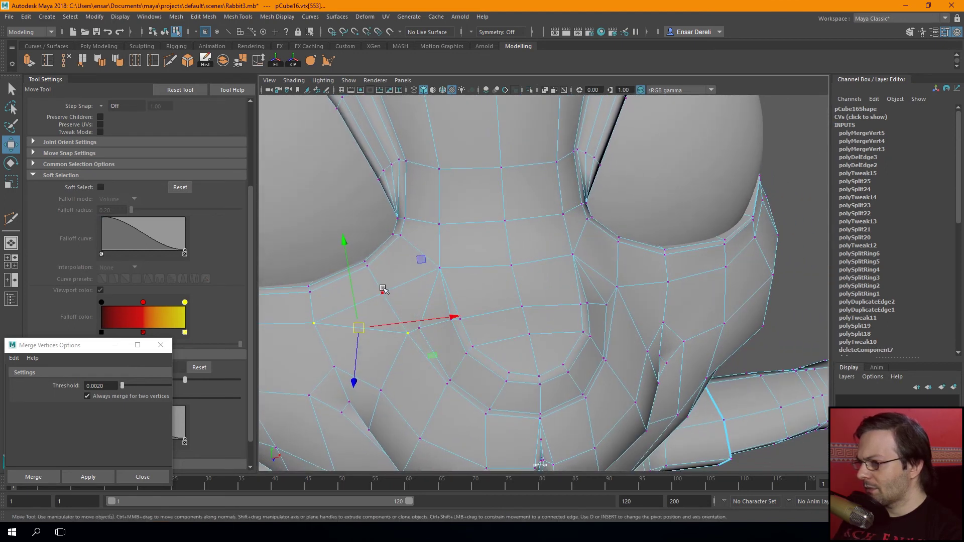
key(g)
mouse_move(407, 354)
alt+mouse_down()
mouse_move(458, 339)
mouse_move(424, 344)
mouse_move(431, 336)
mouse_move(492, 349)
alt+mouse_up()
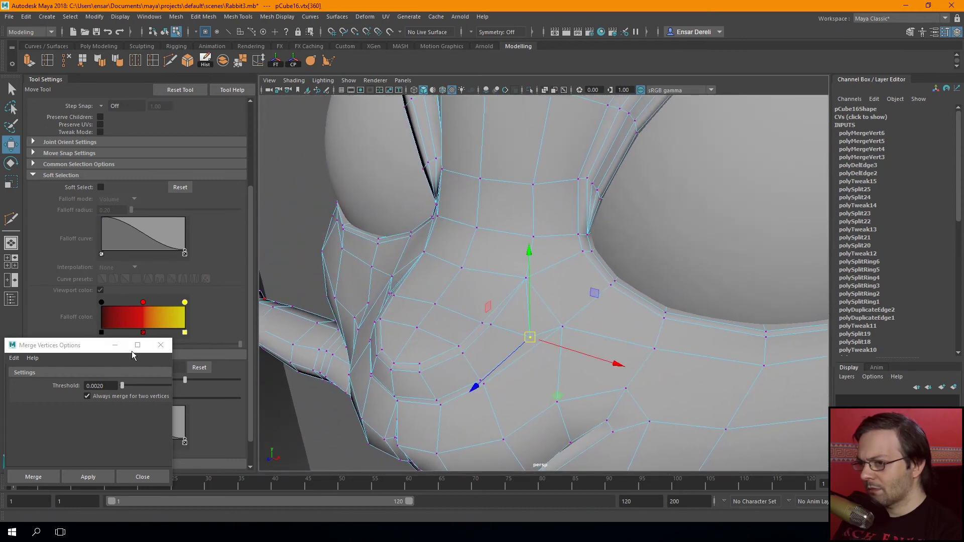
Set symmetry back to Object X and pull a vertex and its mirror up-left
drag(131, 347, 131, 415)
click(98, 368)
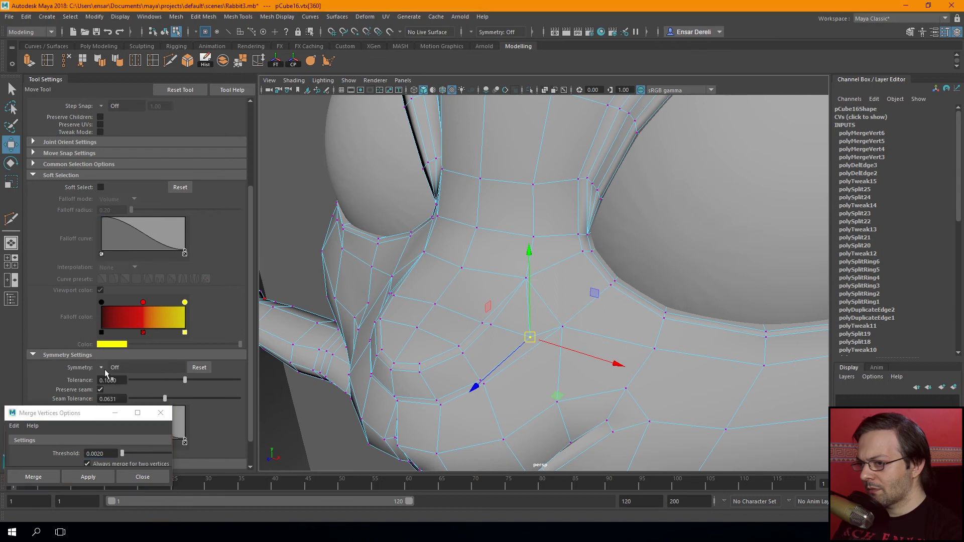
click(112, 383)
drag(530, 331, 521, 312)
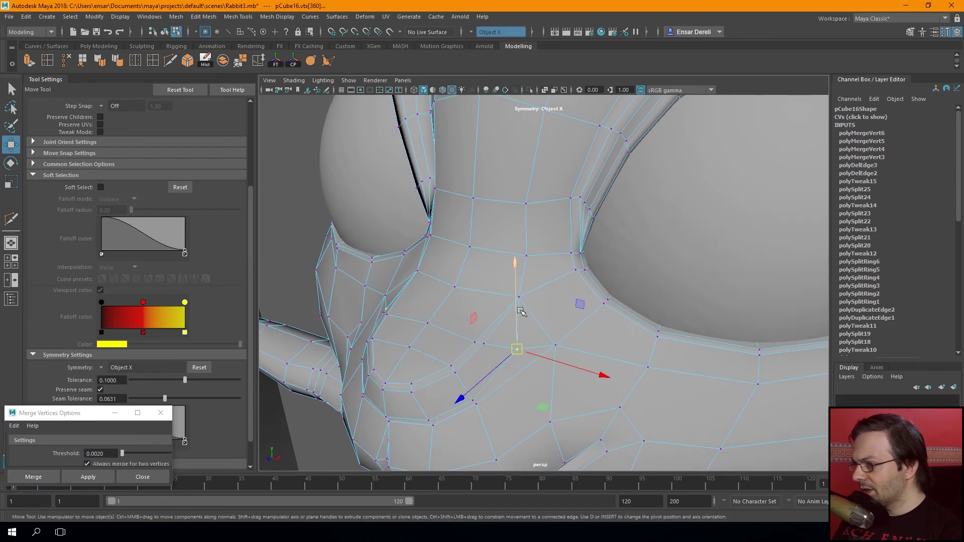
Cut two more edges across the neck and close the Merge Border Edges Options window
click(170, 64)
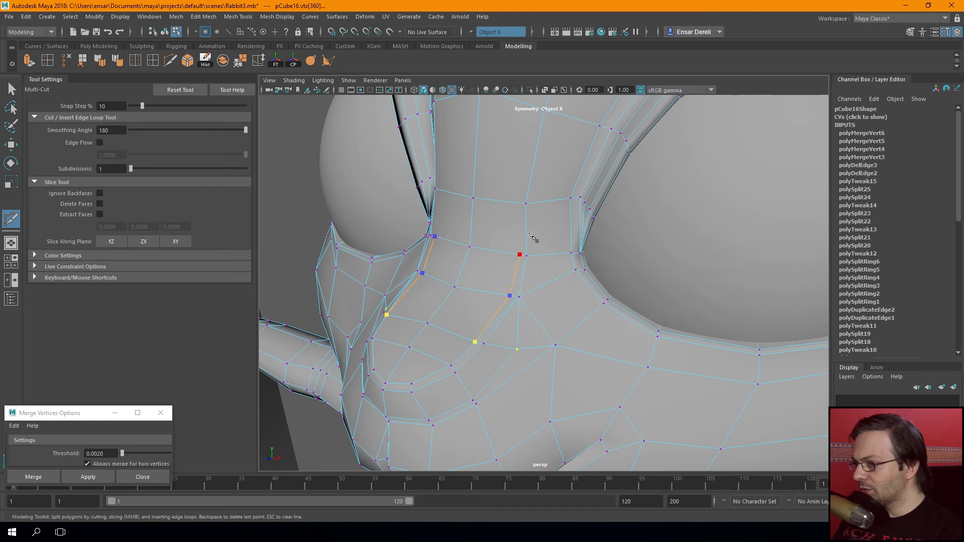
key(Return)
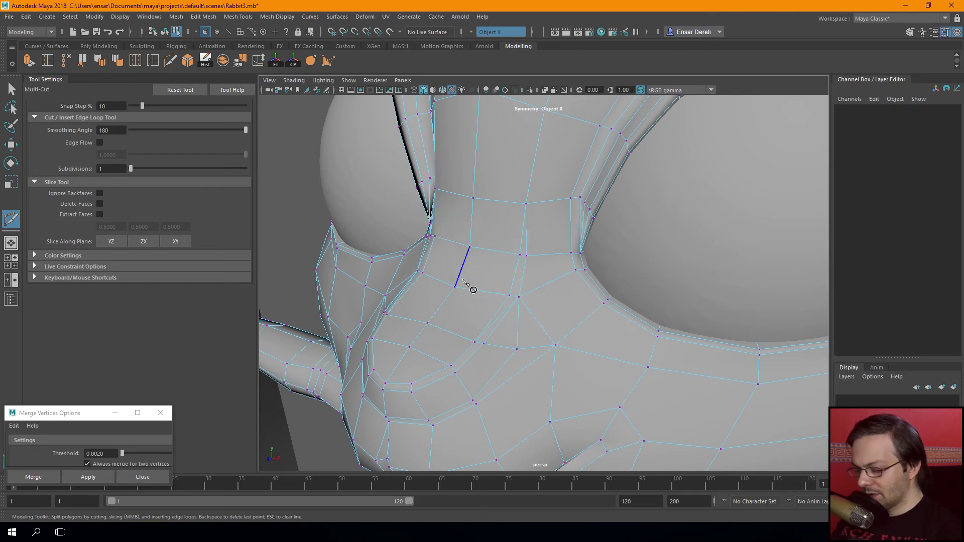
key(q)
key(F10)
click(496, 324)
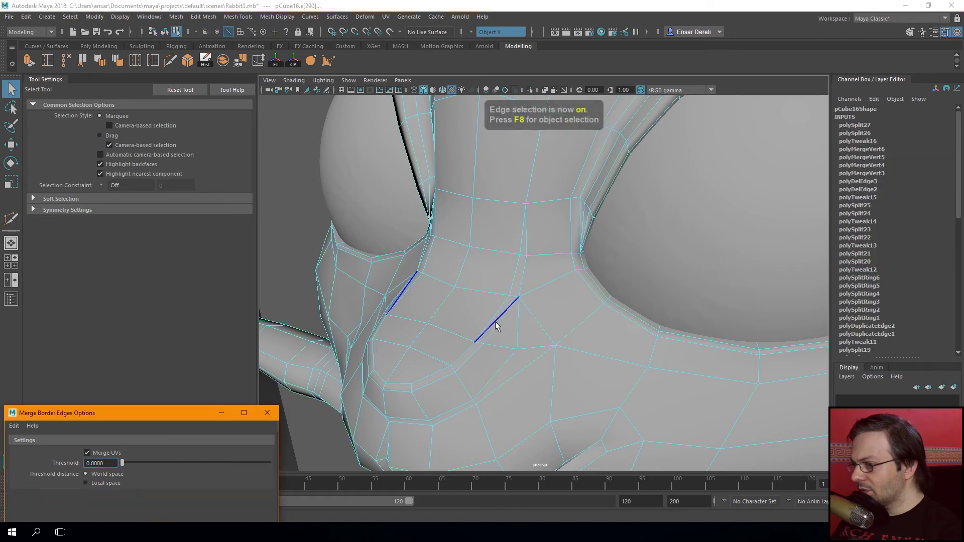
click(281, 402)
click(267, 412)
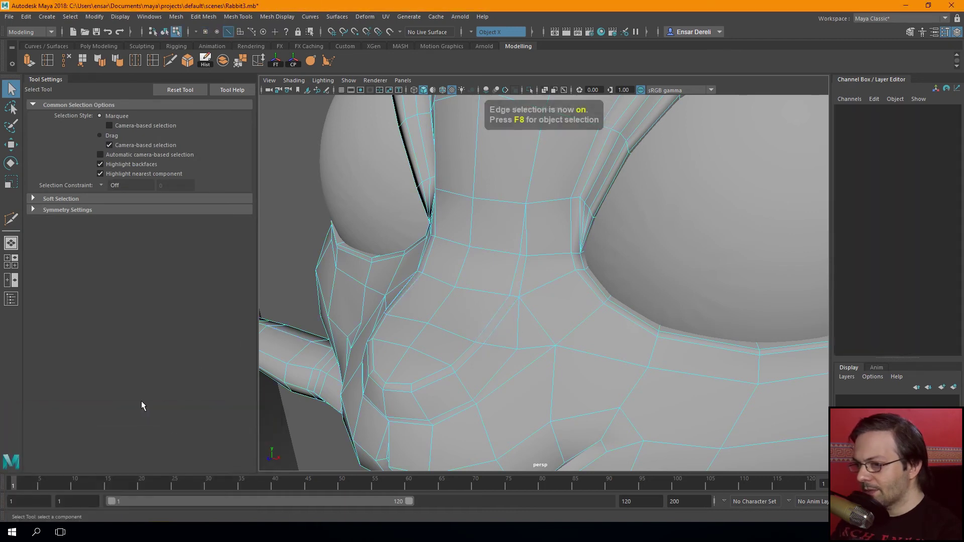
Check the symmetry setting and select a neck vertex, then a chest vertex, for moving
alt+drag(493, 357, 491, 348)
key(w)
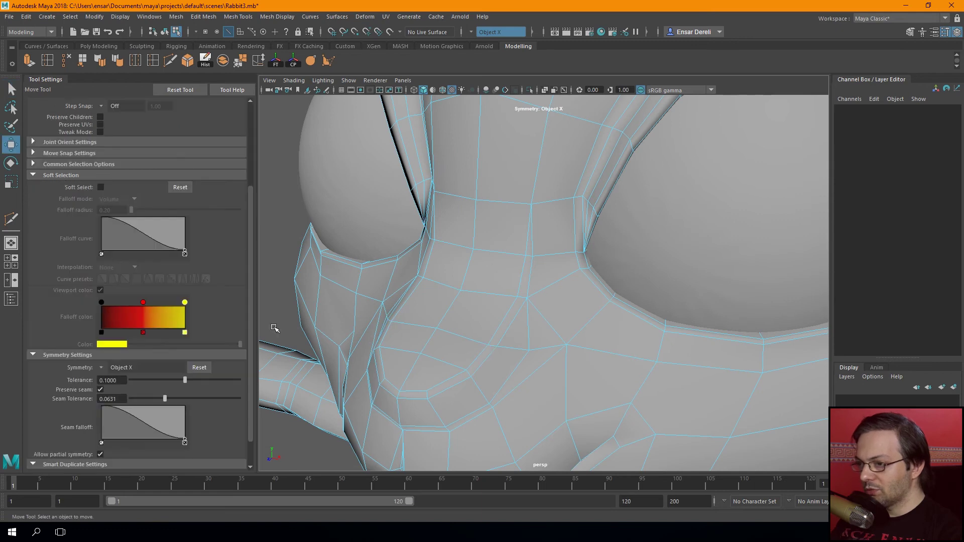
click(103, 370)
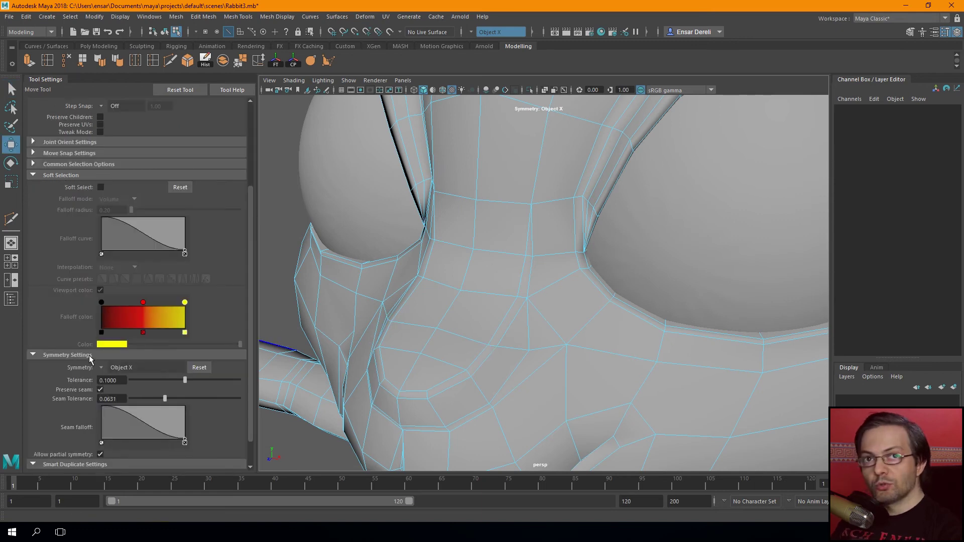
mouse_move(437, 330)
alt+mouse_down()
mouse_move(526, 316)
mouse_move(522, 287)
alt+mouse_up()
key(F9)
click(515, 303)
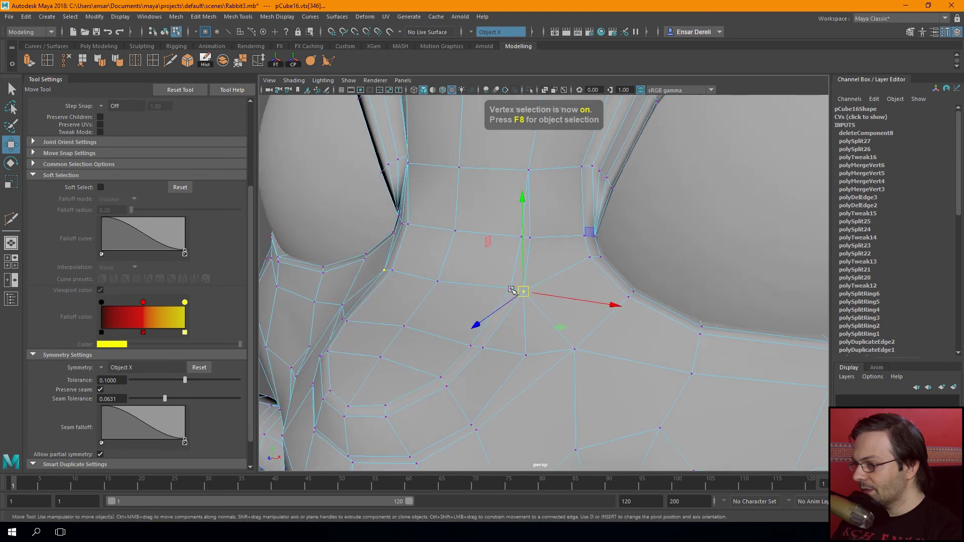
key(F8)
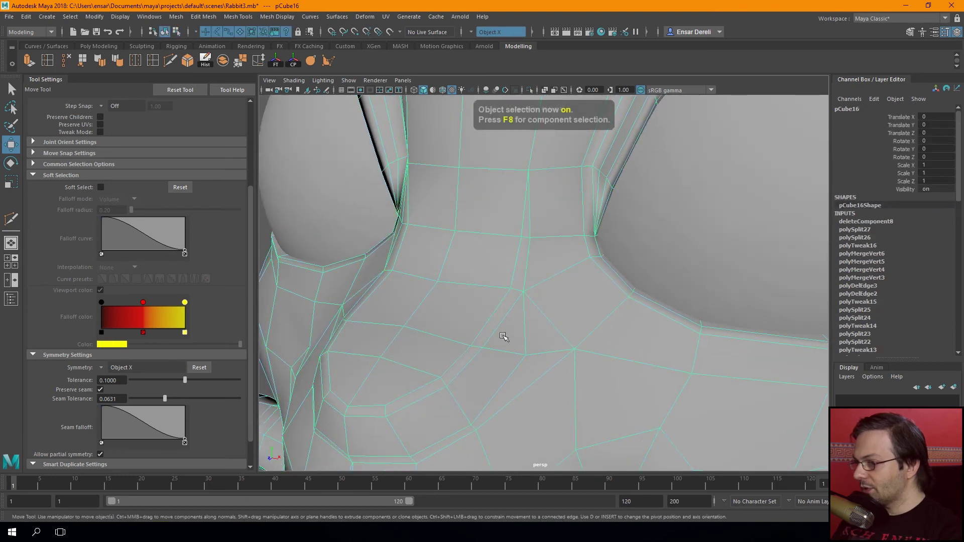
key(F10)
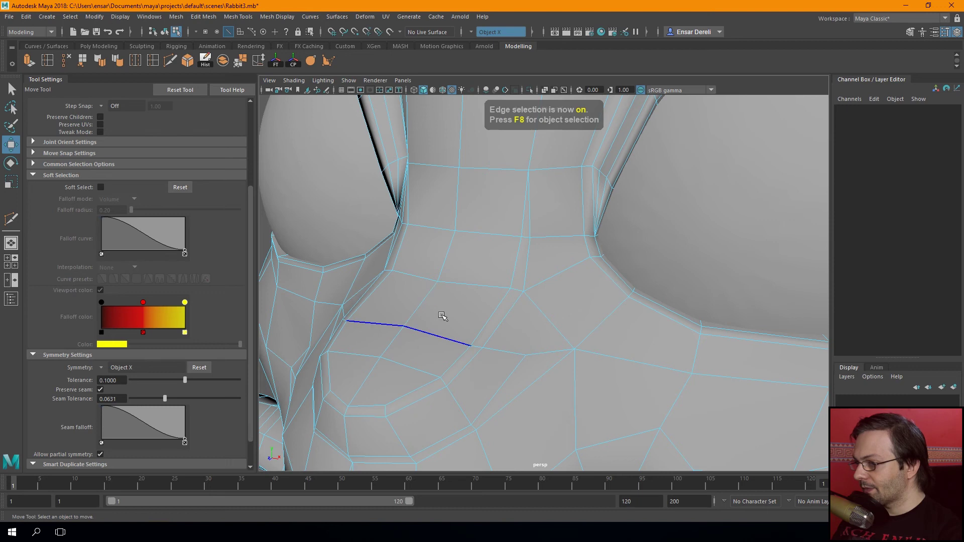
key(F8)
key(F9)
click(518, 357)
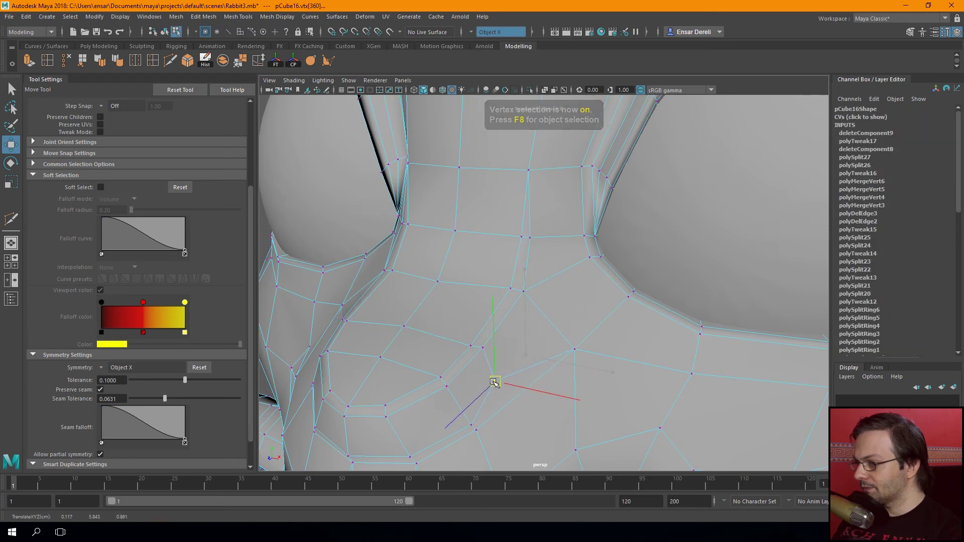
In the maximised side view, nudge a muzzle vertex to the reference, undoing one bad move
alt+drag(496, 383, 524, 315)
key(space)
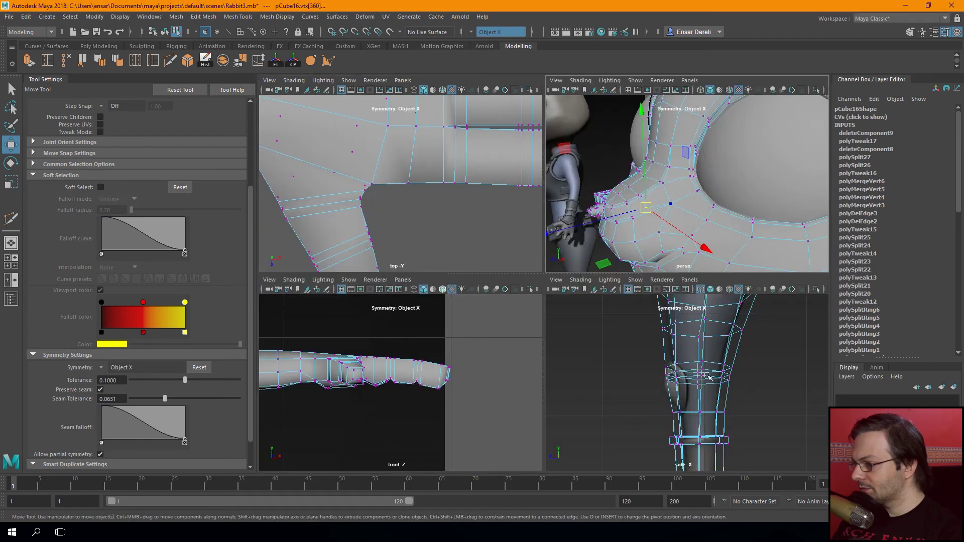
key(space)
key(f)
scroll(549, 280, up, 2)
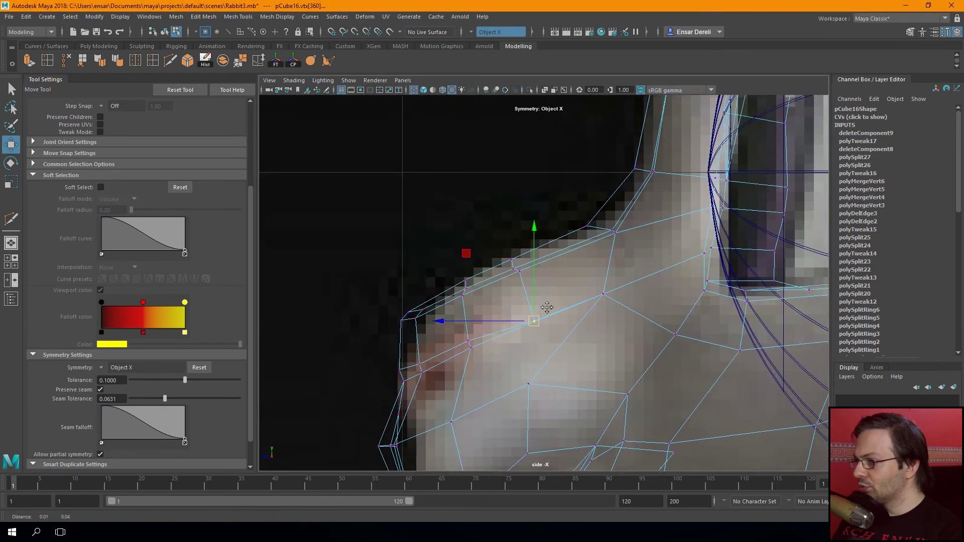
click(590, 283)
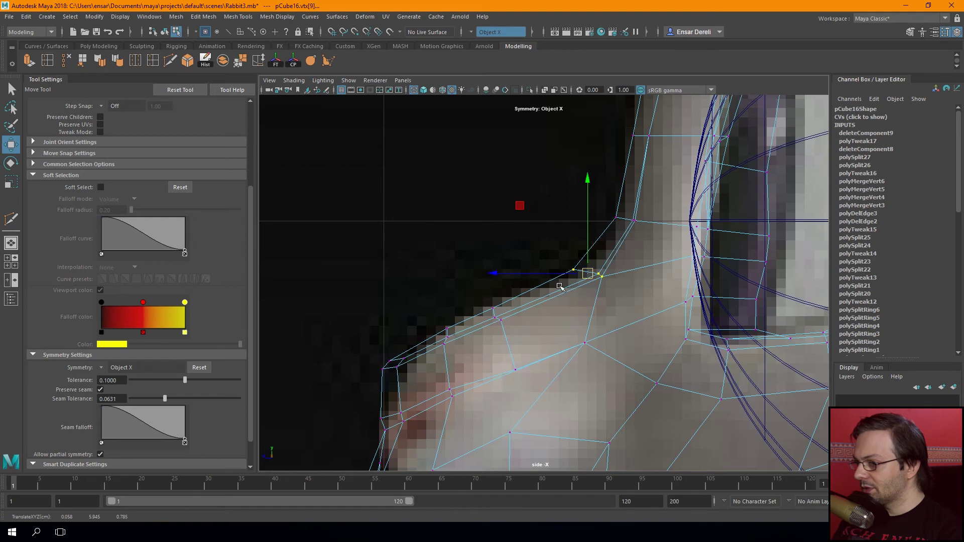
alt+middle_drag(470, 302, 512, 267)
scroll(525, 291, up, 2)
click(538, 294)
alt+middle_drag(541, 347, 571, 307)
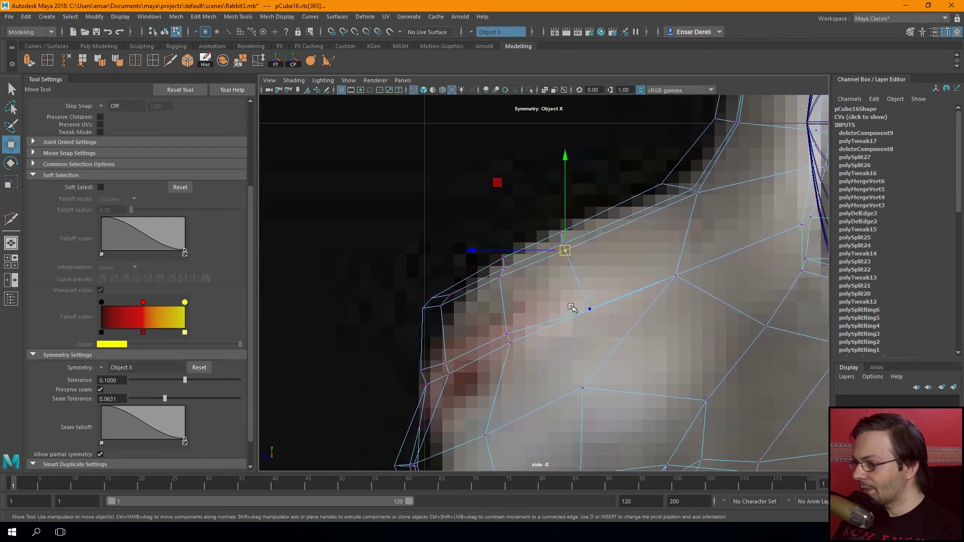
drag(676, 276, 677, 266)
key(ctrl+z)
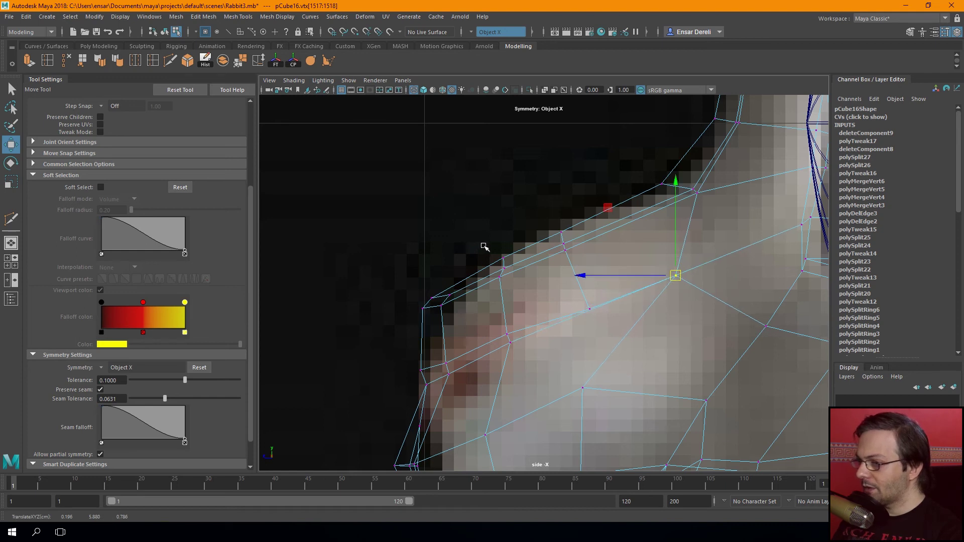
click(503, 262)
drag(502, 265, 507, 276)
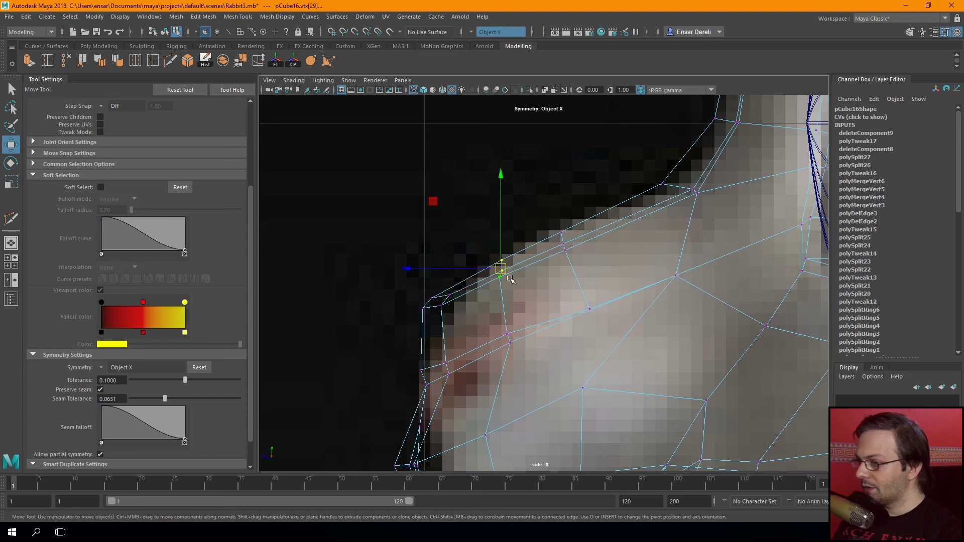
Shift the nose vertices slightly forward and select the nose-tip and upper-muzzle vertices
scroll(407, 352, down, 1)
scroll(490, 323, down, 5)
scroll(548, 273, up, 1)
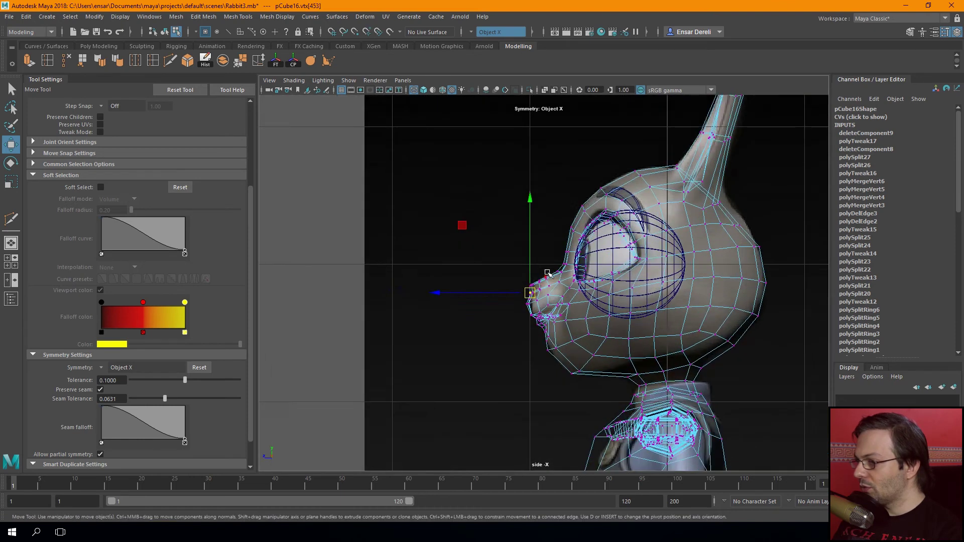
scroll(547, 273, up, 4)
scroll(546, 300, up, 1)
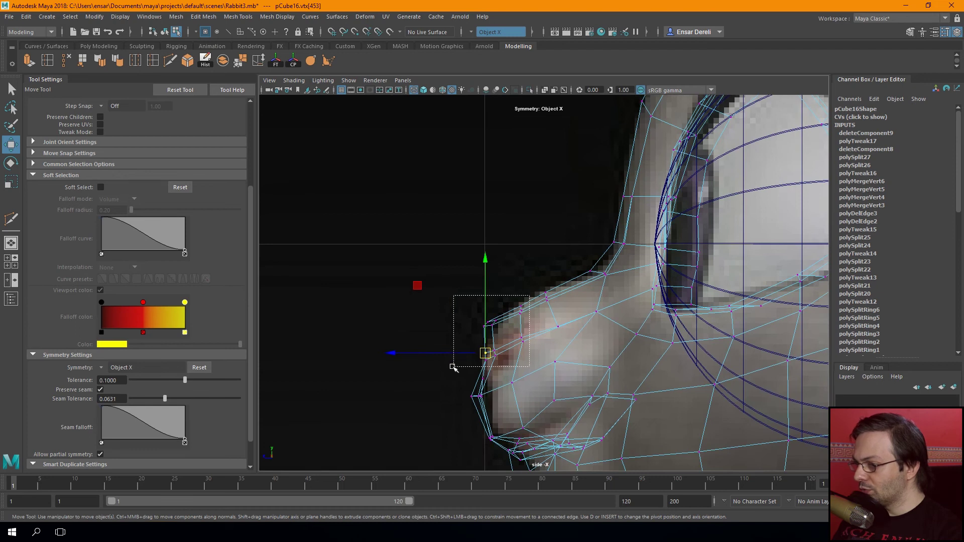
scroll(453, 368, up, 2)
drag(525, 308, 454, 401)
drag(481, 360, 487, 358)
mouse_move(534, 277)
mouse_down()
mouse_move(574, 342)
mouse_move(568, 314)
mouse_up()
mouse_move(594, 243)
mouse_down()
mouse_move(648, 284)
mouse_move(623, 275)
mouse_up()
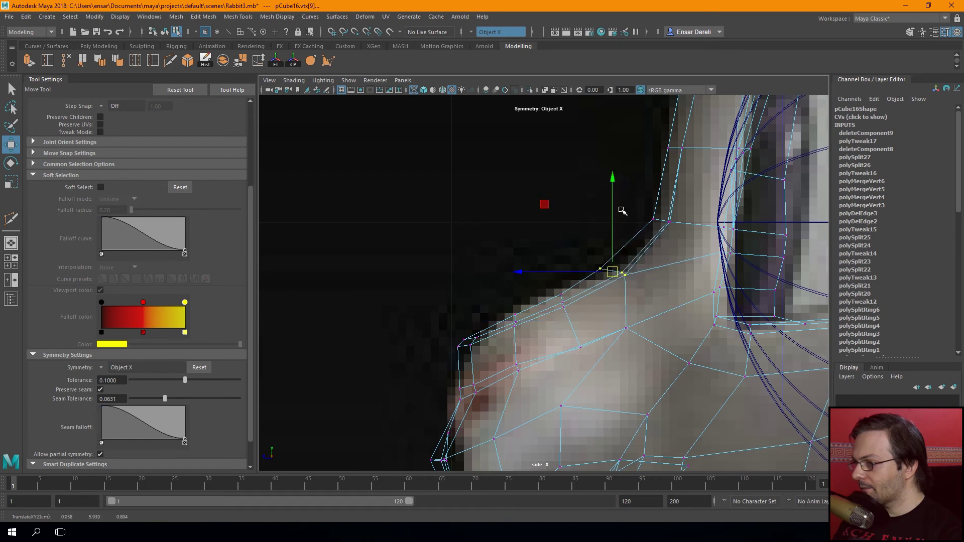
click(663, 223)
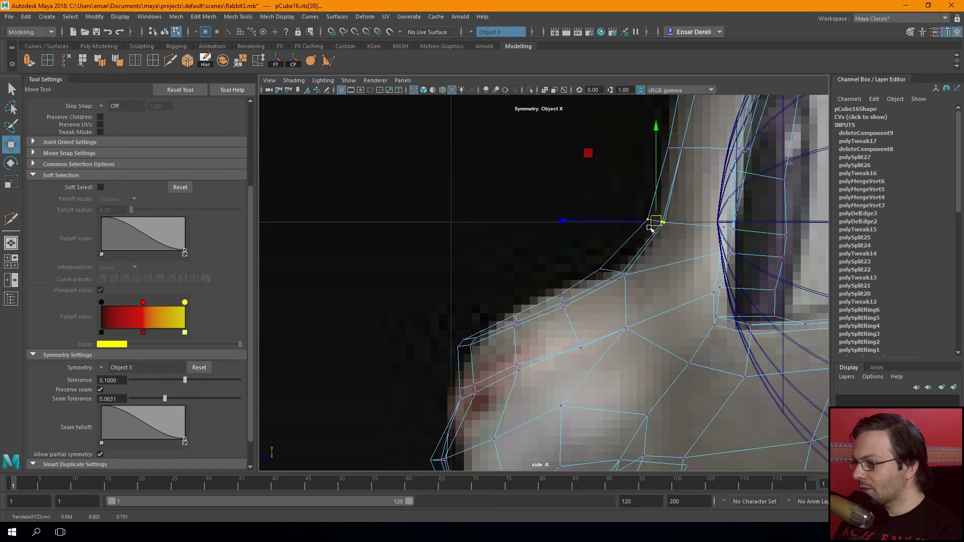
key(space)
key(space)
Soften the shading across the rabbit mesh's edges with Soften Edge
alt+drag(577, 302, 634, 327)
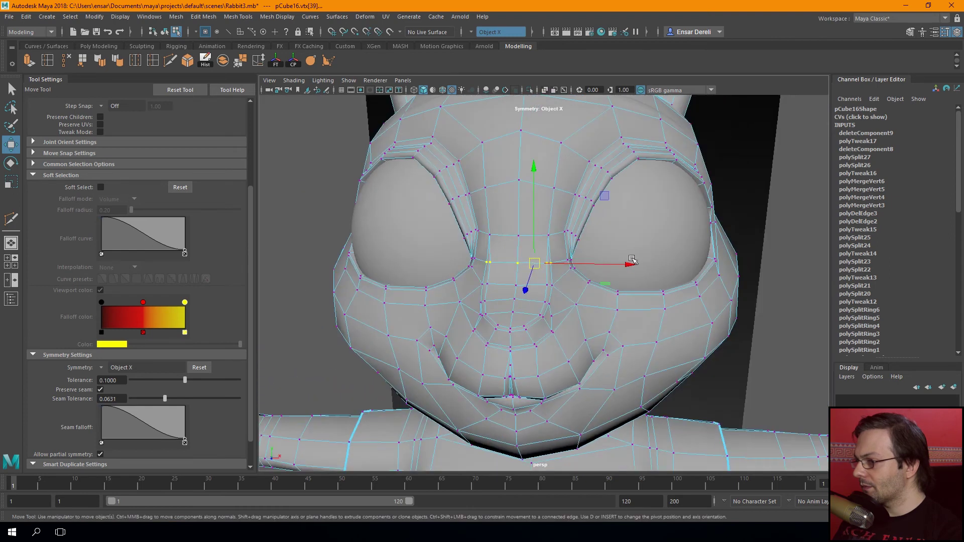
key(F8)
click(635, 329)
scroll(544, 281, up, 5)
key(F11)
click(517, 269)
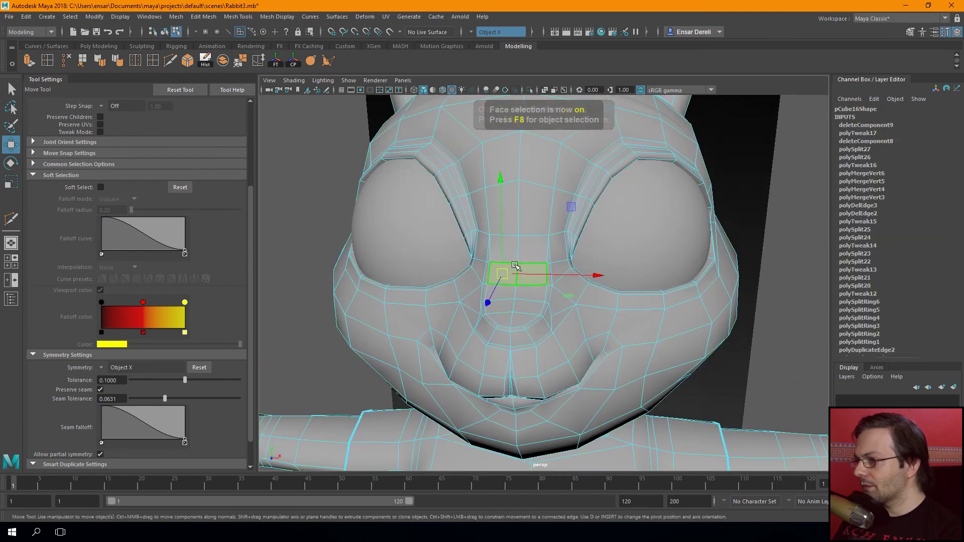
click(116, 60)
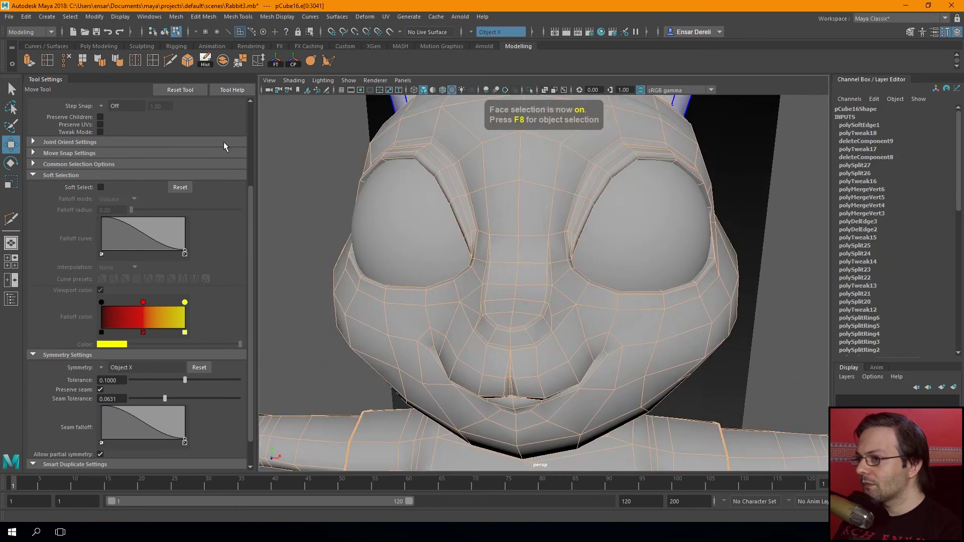
Cut new edges across the rabbit's nose bridge with Multi-Cut
key(F8)
mouse_move(306, 200)
alt+mouse_down()
mouse_move(468, 230)
mouse_move(450, 261)
mouse_move(512, 264)
mouse_move(499, 298)
alt+mouse_up()
scroll(509, 267, up, 5)
click(507, 285)
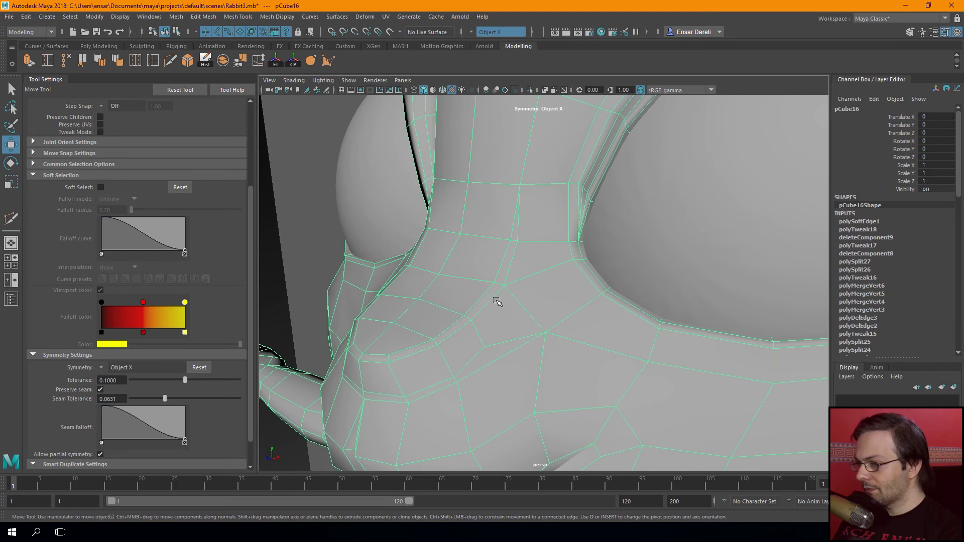
click(168, 61)
scroll(522, 243, up, 2)
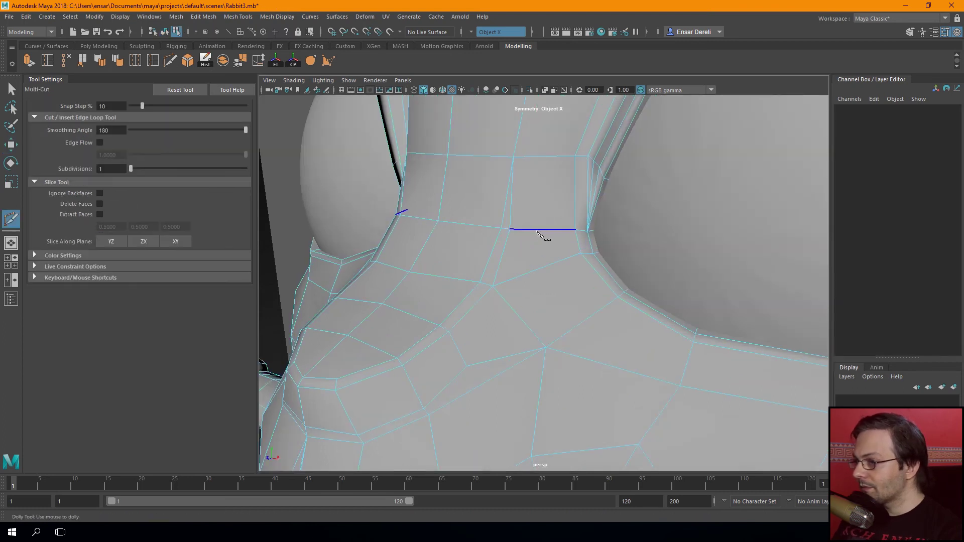
click(481, 282)
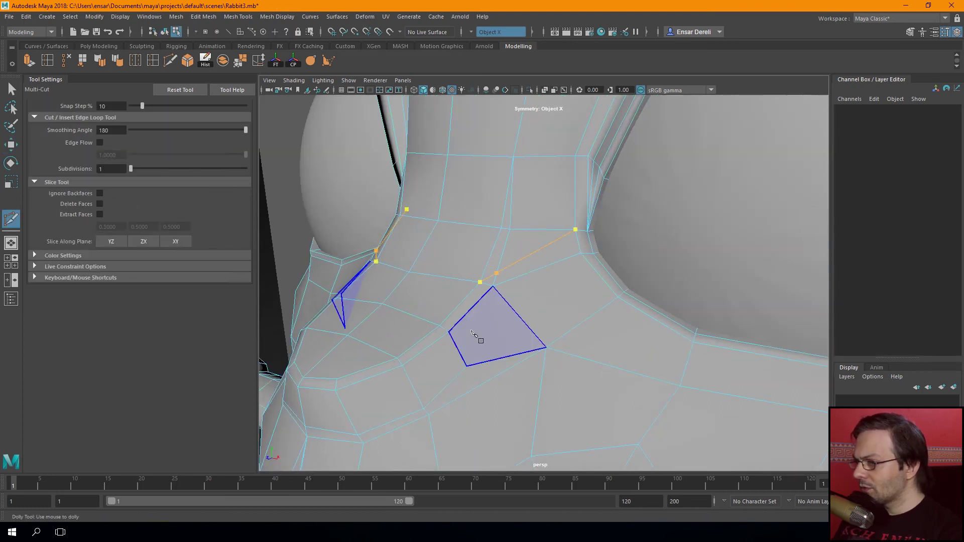
key(Return)
Delete the leftover old edge beside the new nose-bridge cut
key(F8)
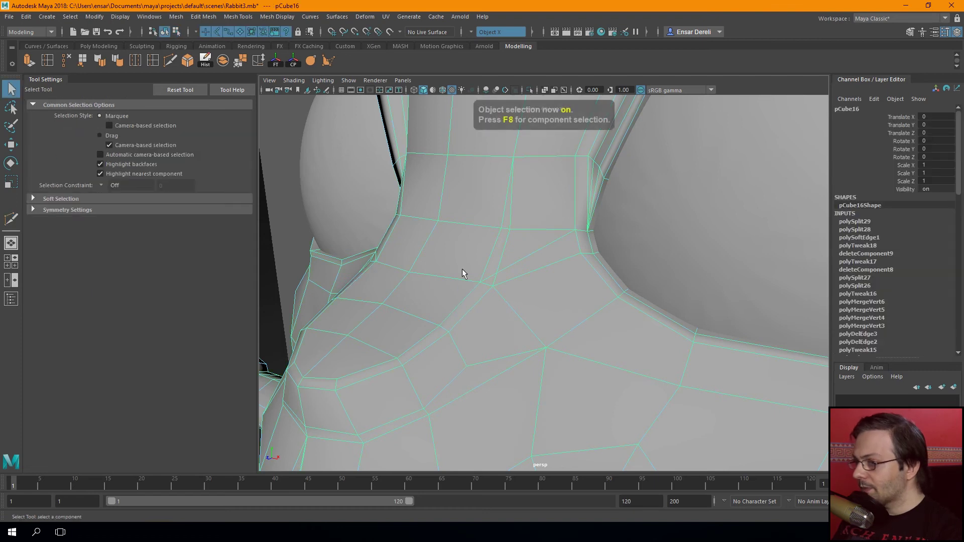
key(F10)
click(506, 243)
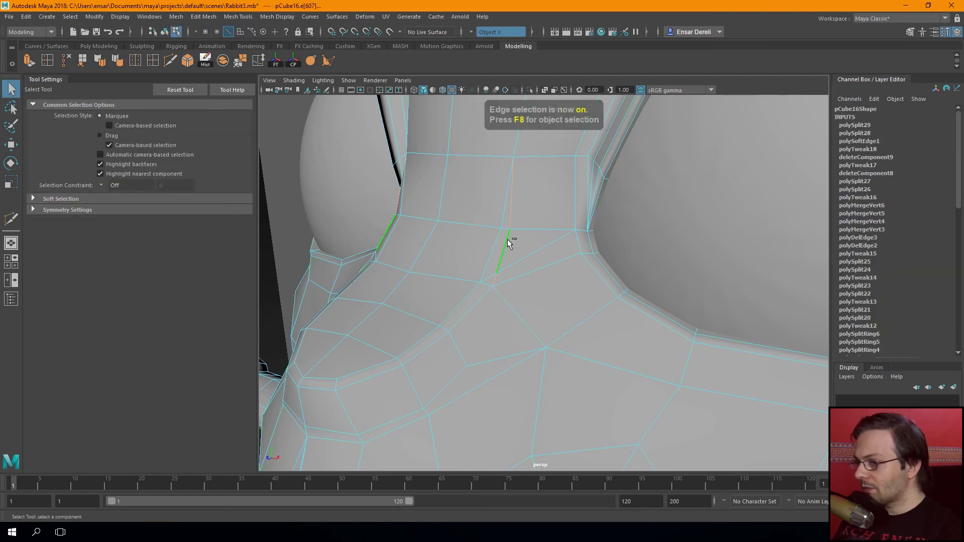
key(ctrl+Delete)
Select the short muzzle edge between the eyes for moving
alt+drag(444, 231, 495, 269)
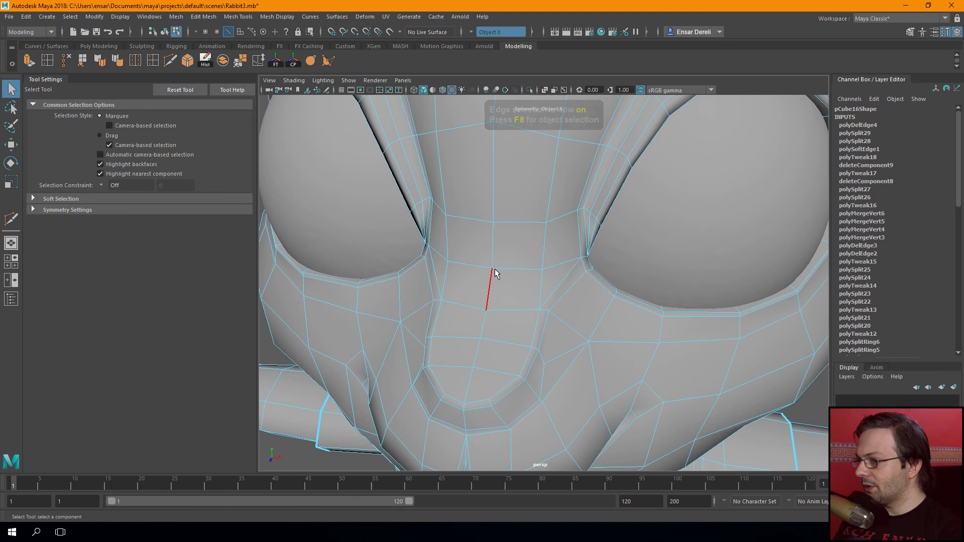
click(528, 306)
click(546, 318)
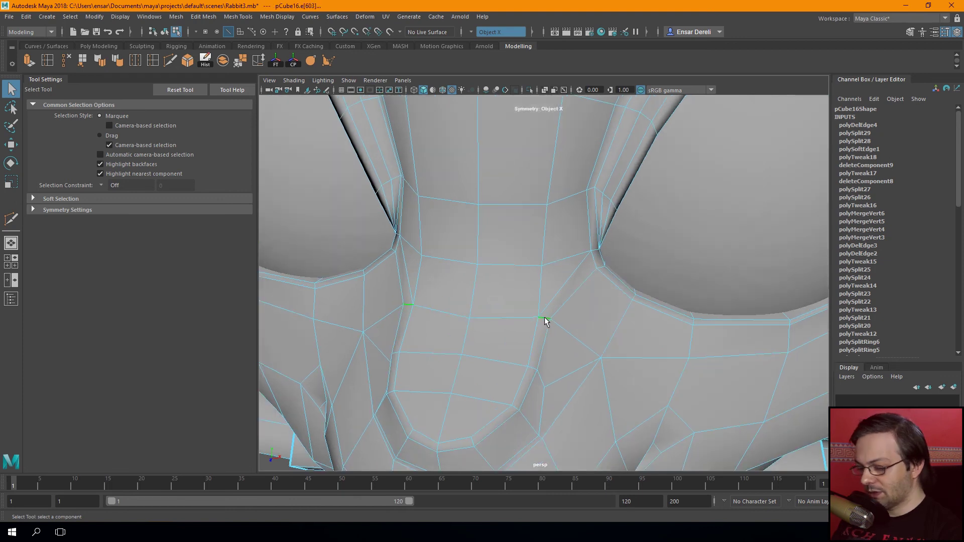
key(w)
mouse_move(585, 320)
alt+mouse_down()
mouse_move(565, 234)
mouse_move(572, 220)
mouse_move(508, 271)
mouse_move(478, 280)
mouse_move(536, 325)
alt+mouse_up()
Lower the vertex at the eye-socket corner slightly
key(F9)
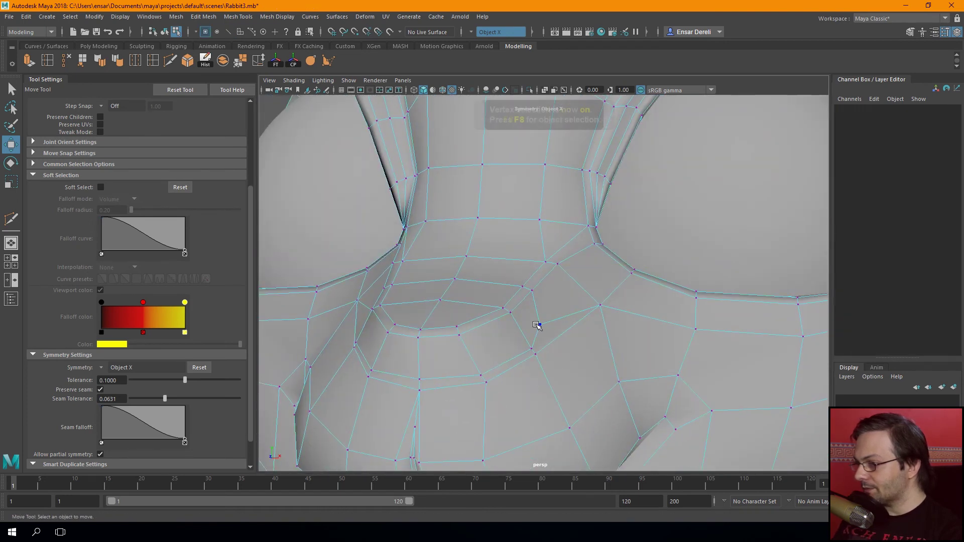
click(536, 325)
scroll(538, 327, up, 5)
scroll(554, 303, down, 5)
mouse_move(590, 291)
alt+mouse_down()
mouse_move(629, 282)
mouse_move(661, 291)
alt+mouse_up()
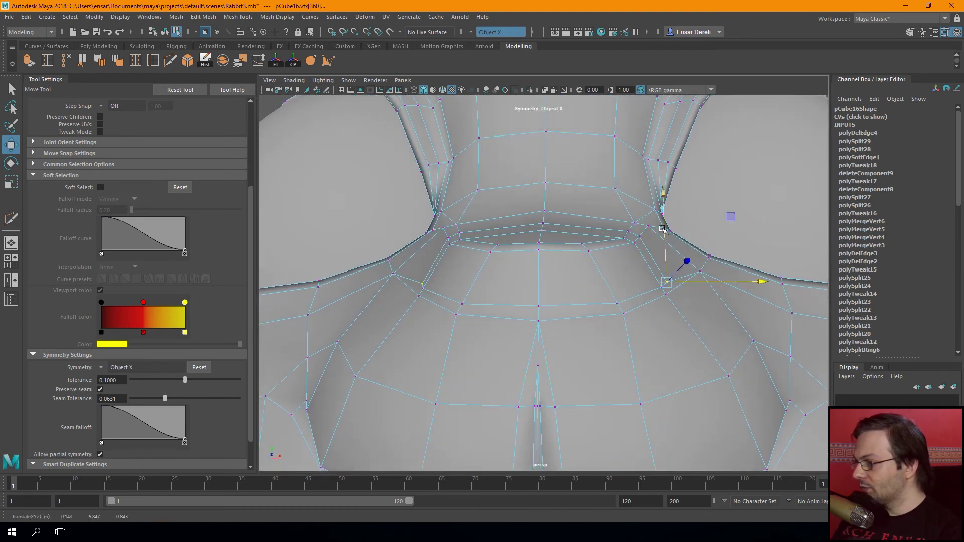
mouse_move(657, 211)
alt+mouse_down()
mouse_move(644, 189)
mouse_move(648, 210)
mouse_move(628, 239)
mouse_move(678, 255)
mouse_move(624, 190)
mouse_move(660, 181)
mouse_move(577, 246)
mouse_move(486, 267)
alt+mouse_up()
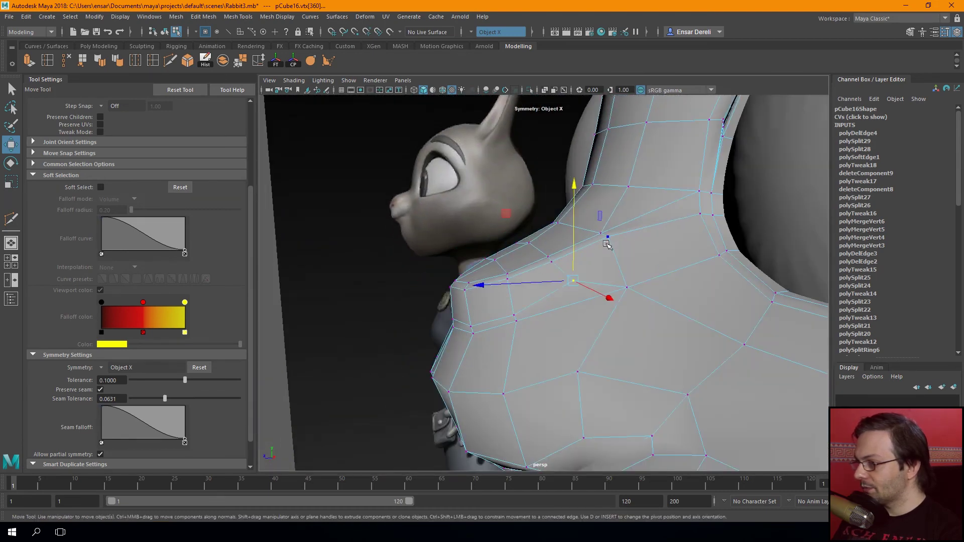
mouse_move(608, 205)
mouse_down()
mouse_move(695, 187)
mouse_move(683, 190)
mouse_up()
Review the rabbit beside the reference character and reselect the body mesh
scroll(726, 267, down, 3)
scroll(727, 266, down, 5)
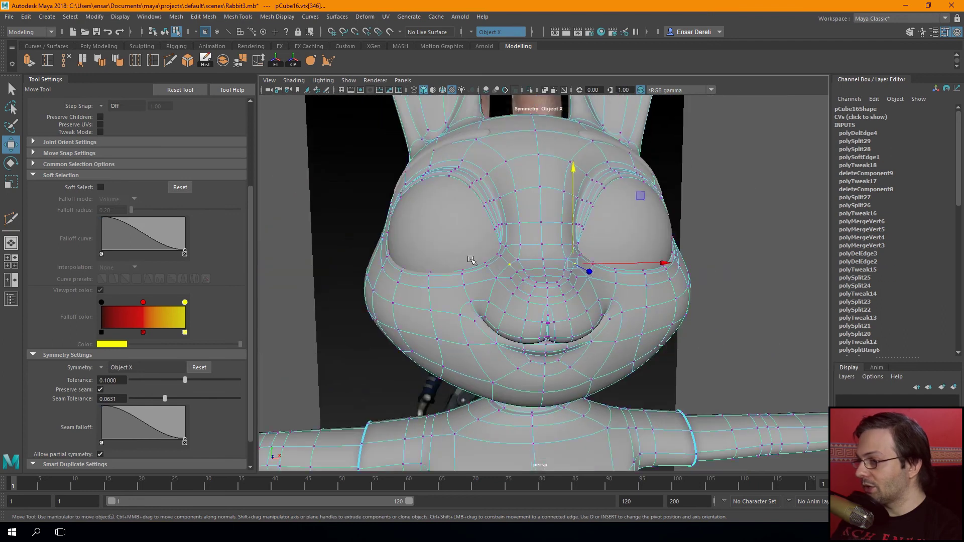
key(F8)
click(727, 267)
alt+drag(727, 266, 593, 265)
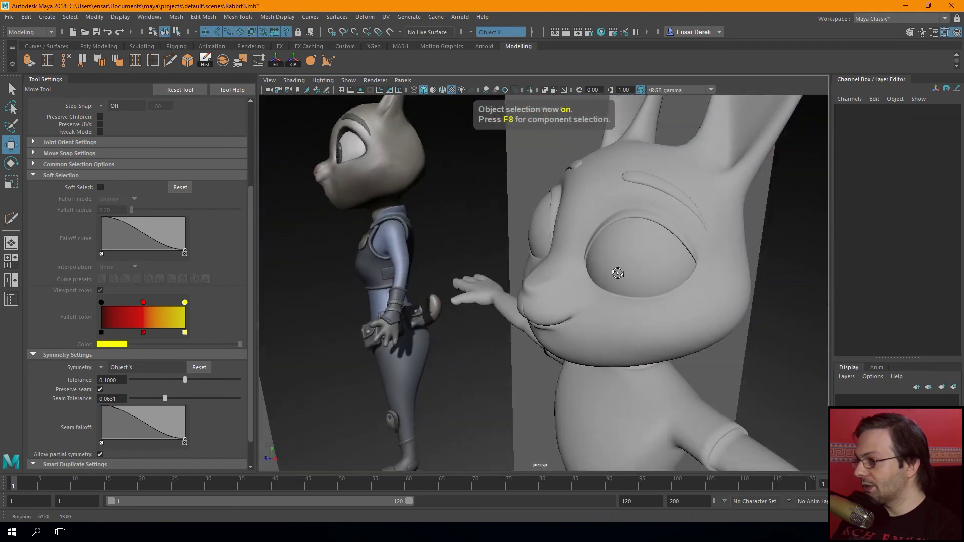
click(593, 265)
scroll(593, 265, up, 2)
scroll(587, 276, up, 3)
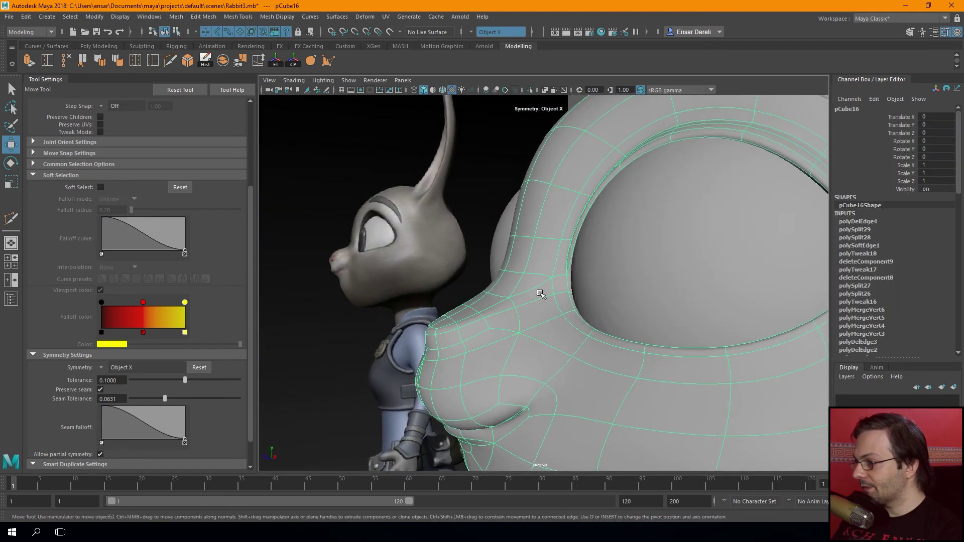
scroll(582, 287, up, 3)
Inspect the face from the side and return to editing the body's vertices
mouse_move(578, 294)
alt+mouse_down()
mouse_move(530, 254)
mouse_move(404, 269)
mouse_move(329, 258)
mouse_move(381, 281)
alt+mouse_up()
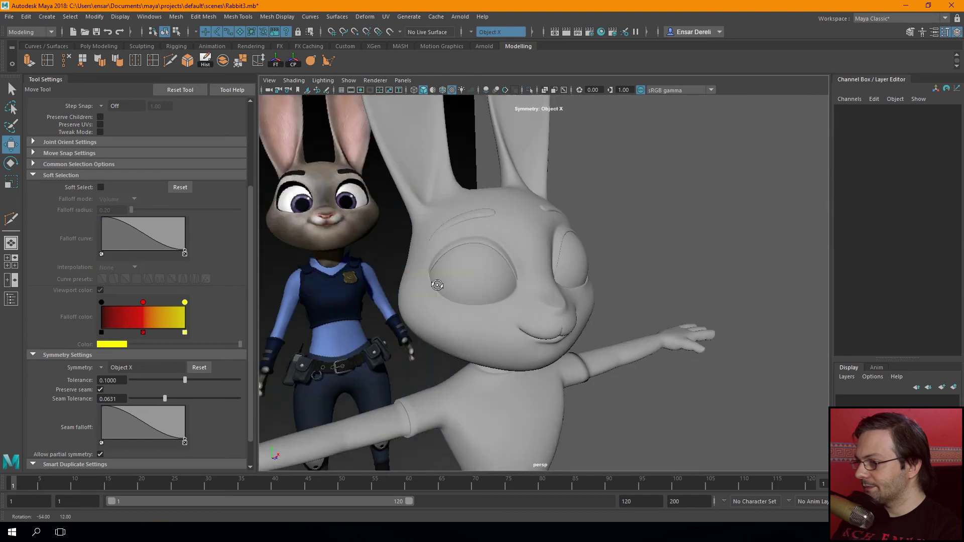
scroll(401, 296, up, 3)
scroll(420, 308, up, 3)
mouse_move(420, 308)
alt+mouse_down()
mouse_move(430, 243)
mouse_move(309, 248)
mouse_move(523, 224)
mouse_move(523, 301)
mouse_move(540, 302)
alt+mouse_up()
click(523, 224)
scroll(541, 301, up, 2)
scroll(564, 280, up, 2)
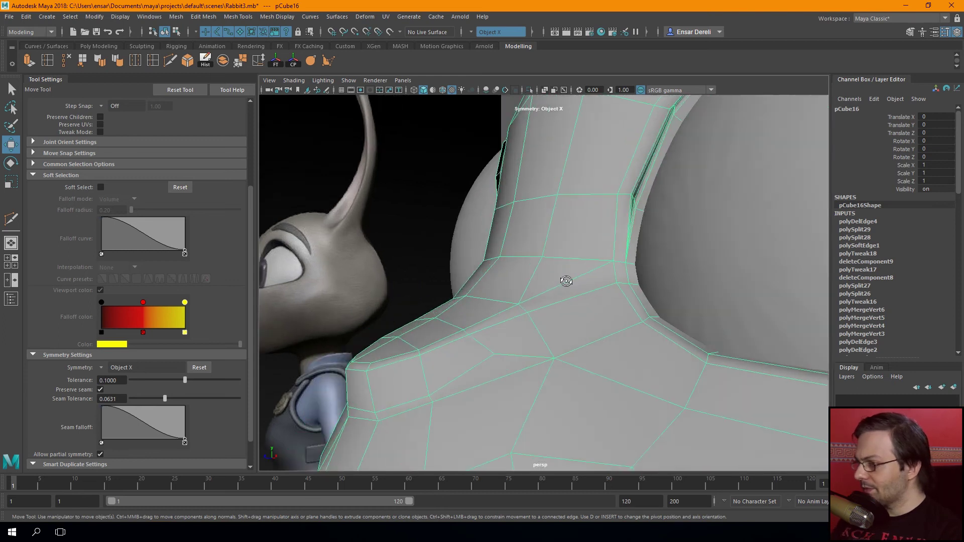
scroll(611, 282, up, 4)
key(F8)
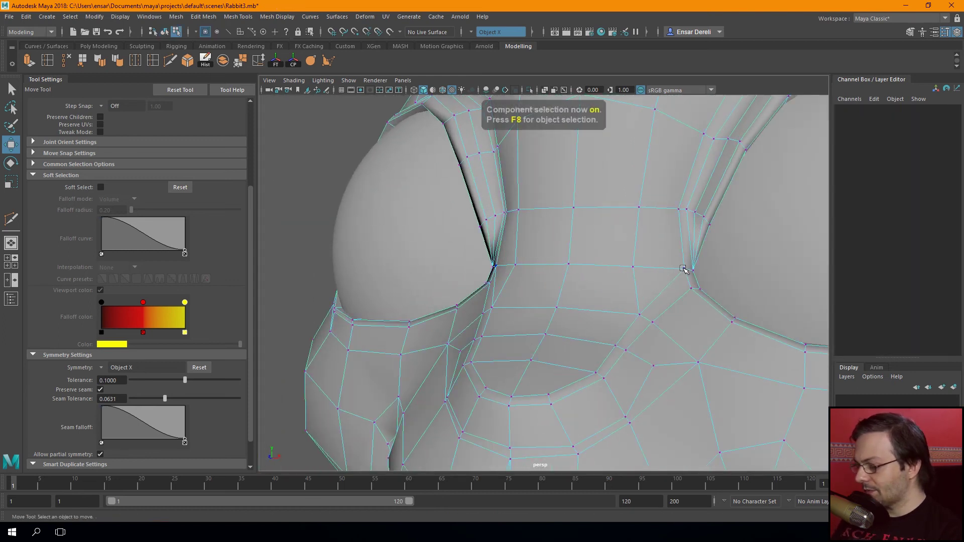
Raise and slide the vertices near the eye area, with smooth preview off
key(4)
drag(703, 281, 704, 282)
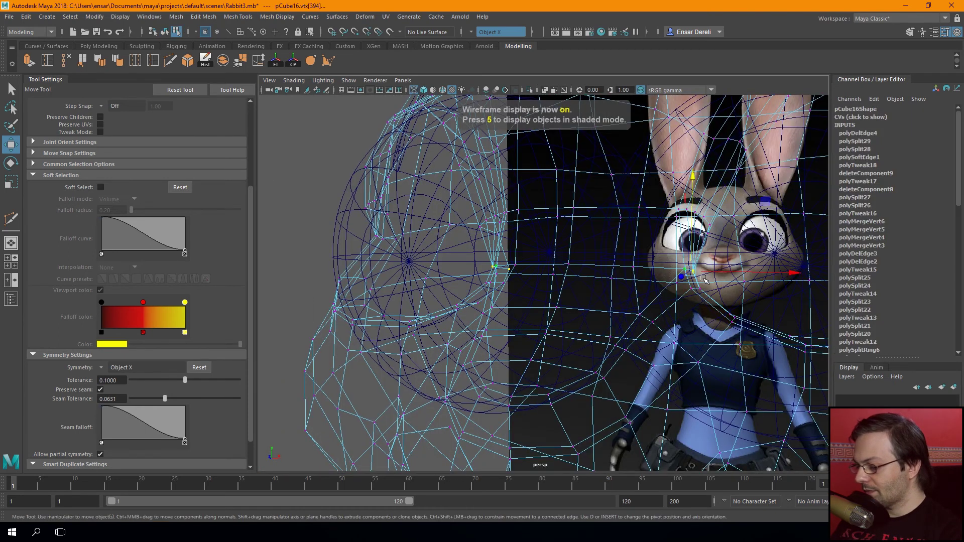
key(6)
drag(692, 227, 691, 221)
mouse_move(722, 267)
mouse_down()
mouse_move(705, 268)
mouse_move(718, 272)
mouse_up()
key(1)
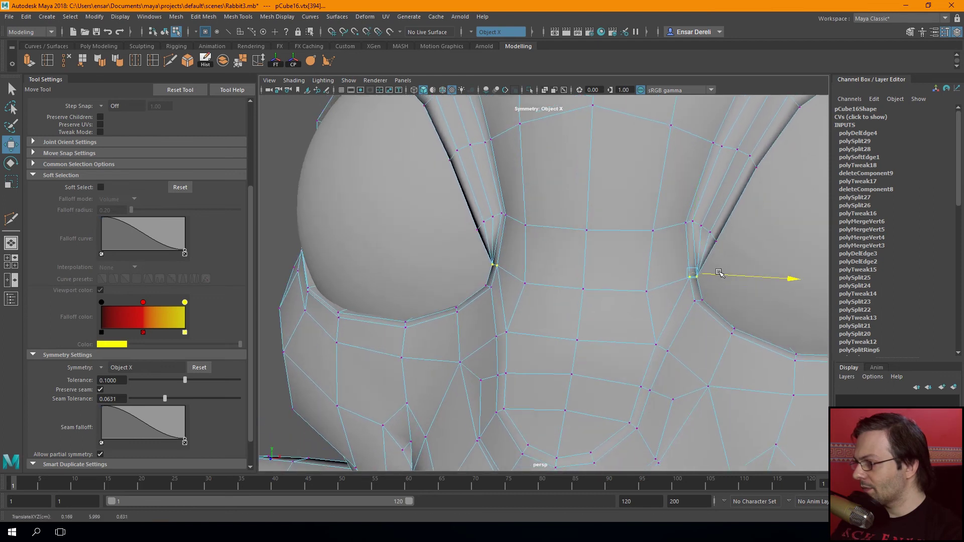
In side view, move the head's outer-edge vertex onto the reference outline
click(698, 284)
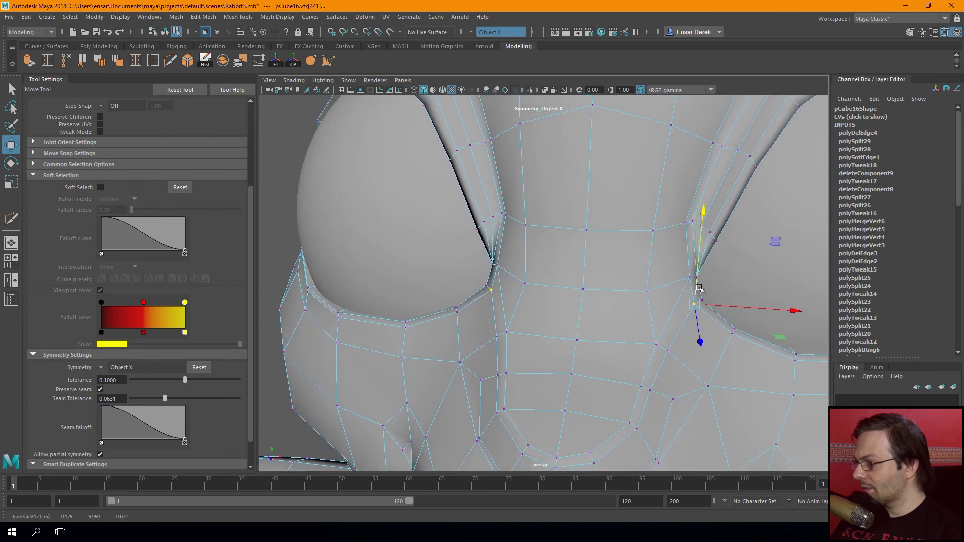
click(654, 342)
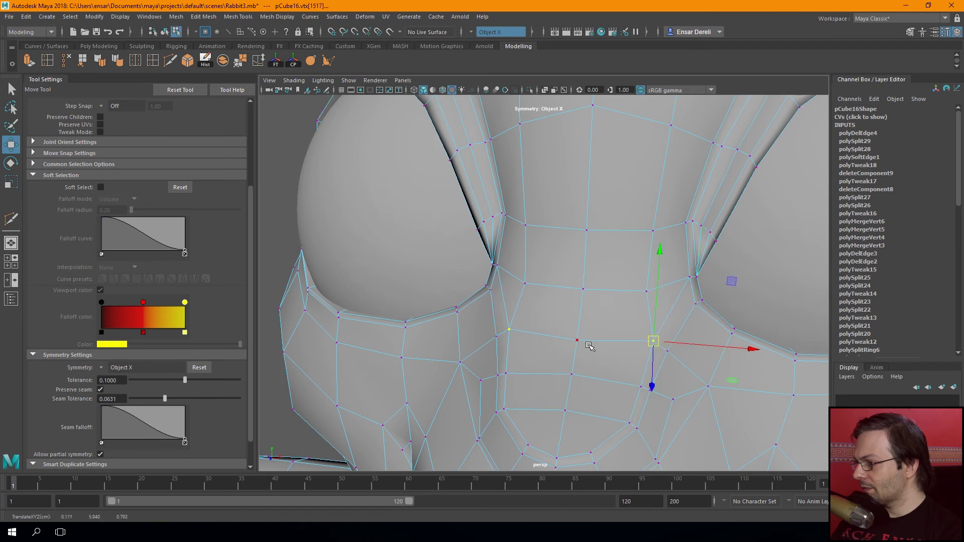
alt+drag(589, 346, 491, 302)
click(472, 294)
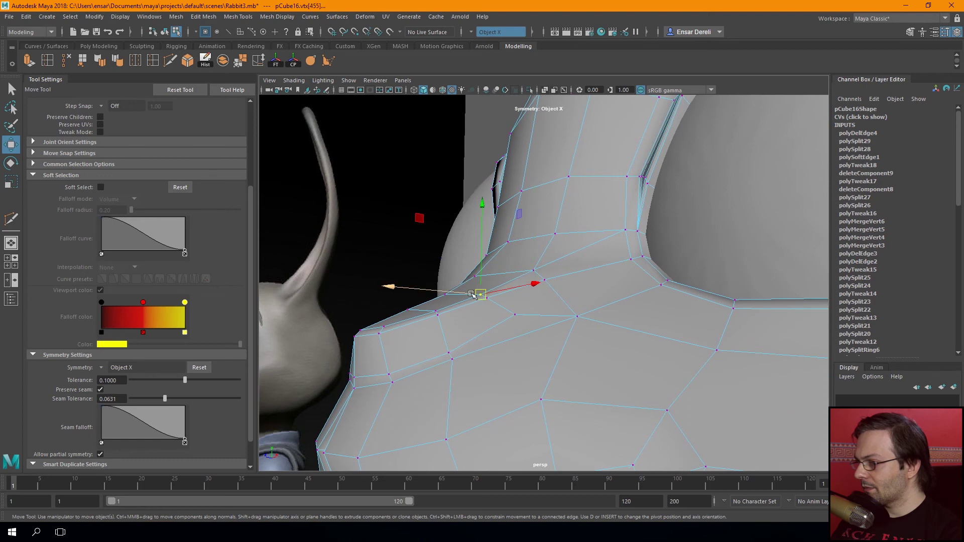
key(space)
key(space)
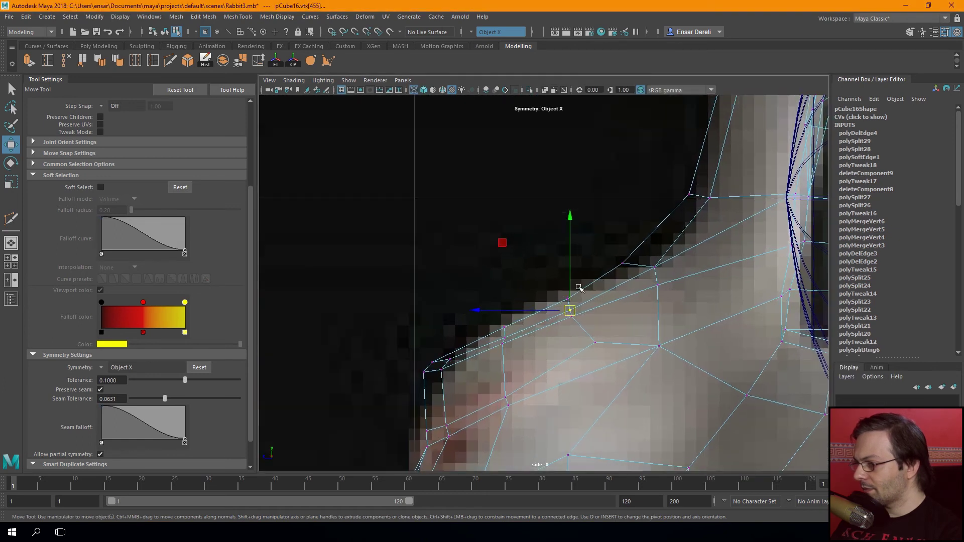
scroll(579, 288, up, 2)
scroll(598, 352, up, 1)
drag(589, 340, 592, 340)
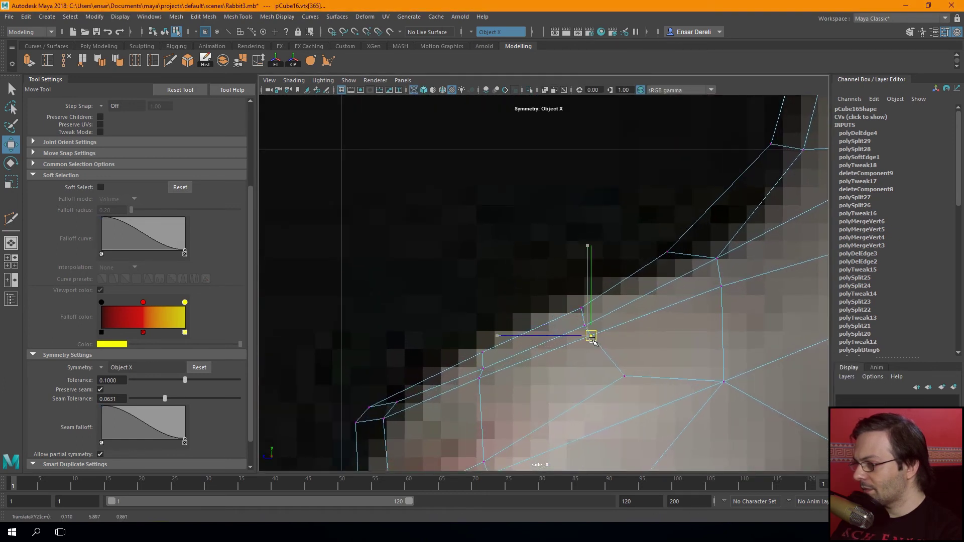
Align the next outline vertex and the corner vertex with the reference edge
click(479, 377)
drag(480, 378, 479, 371)
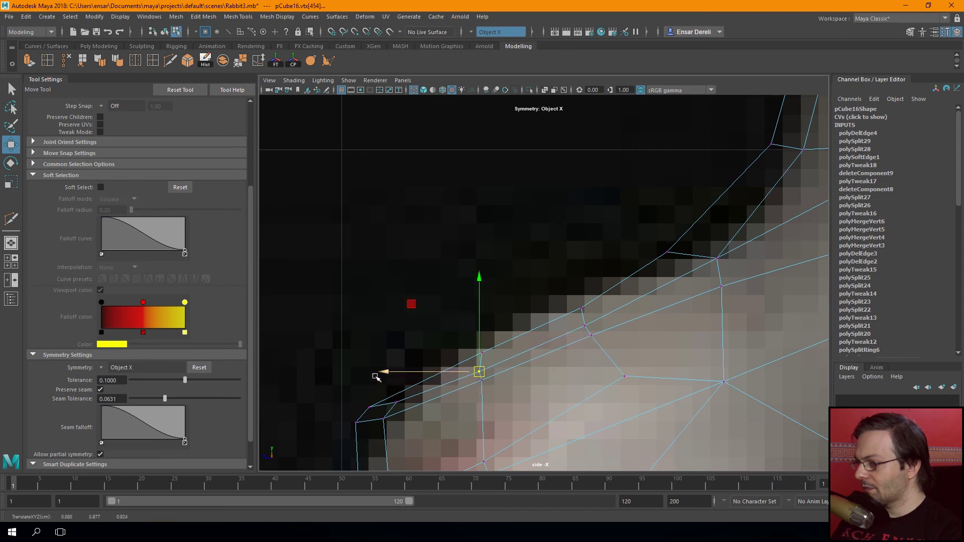
click(389, 404)
alt+middle_drag(392, 401, 427, 321)
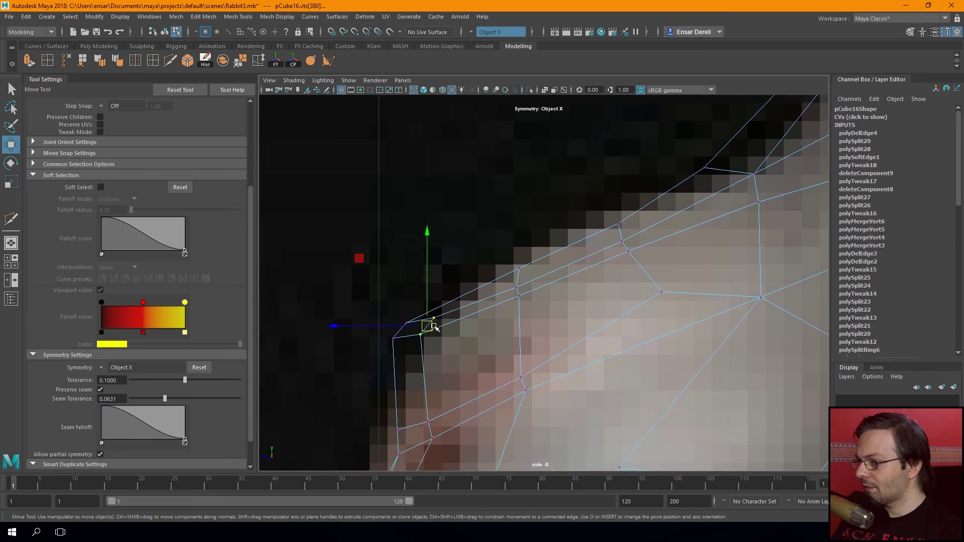
drag(427, 320, 430, 315)
key(space)
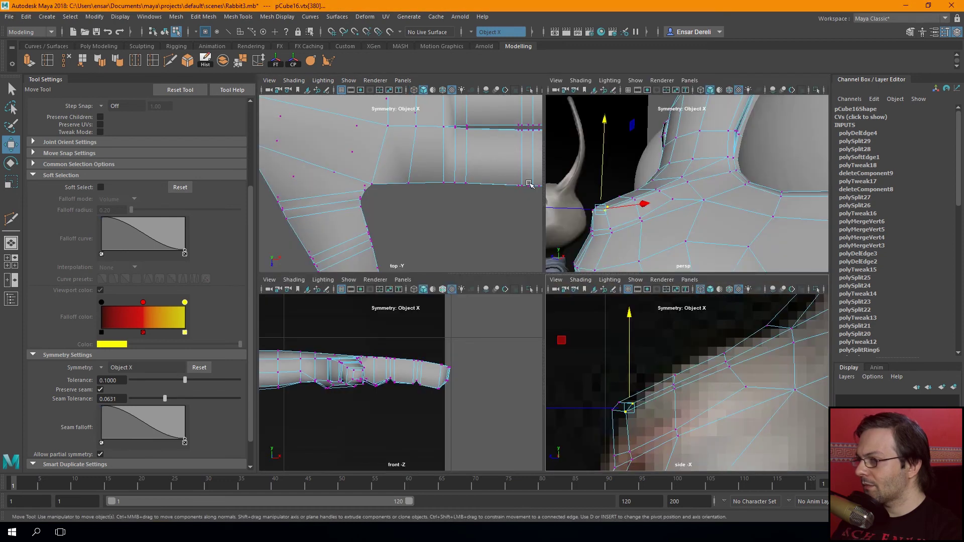
key(space)
mouse_move(605, 200)
alt+mouse_down()
mouse_move(407, 308)
mouse_move(562, 285)
alt+mouse_up()
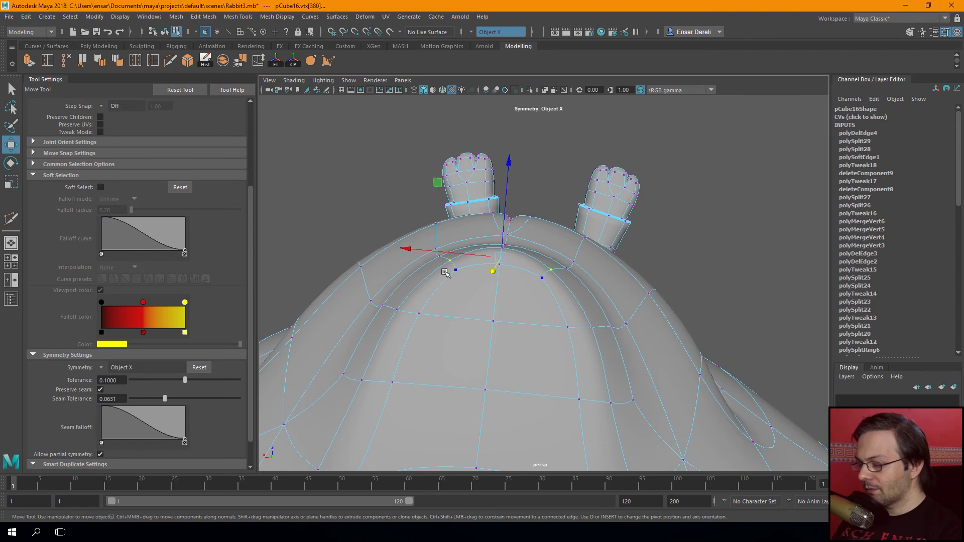
Pull the ear-base vertices and their mirrors inward toward the centre
key(q)
key(F8)
click(317, 196)
click(421, 293)
key(F8)
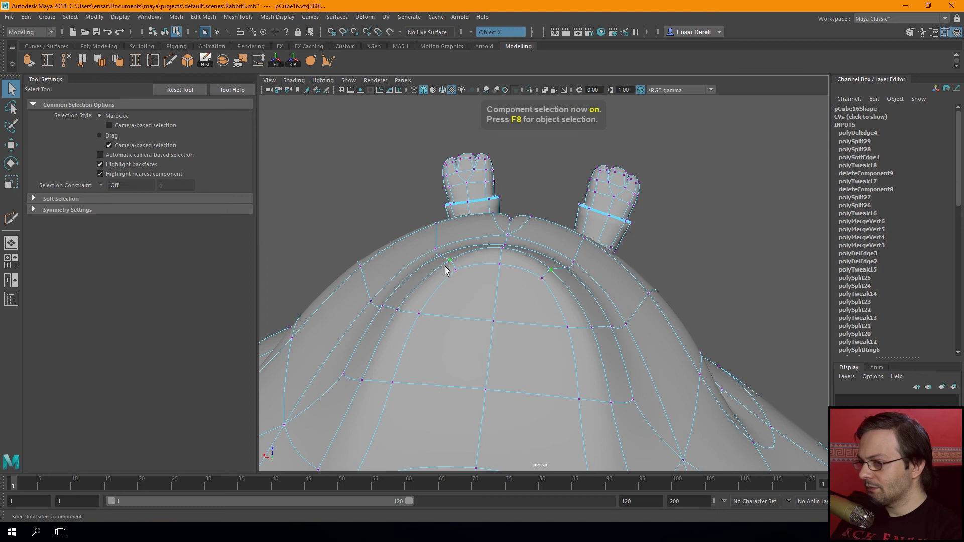
key(w)
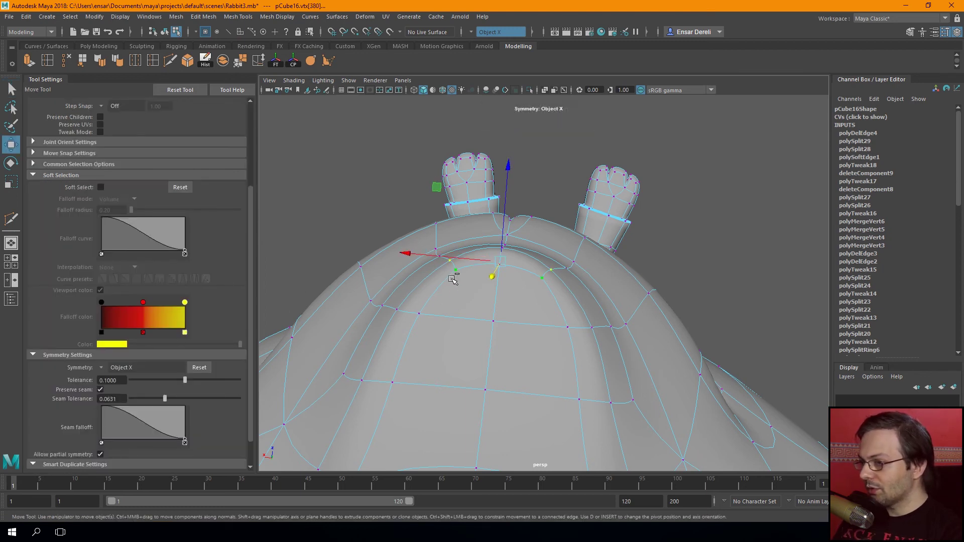
drag(446, 257, 438, 256)
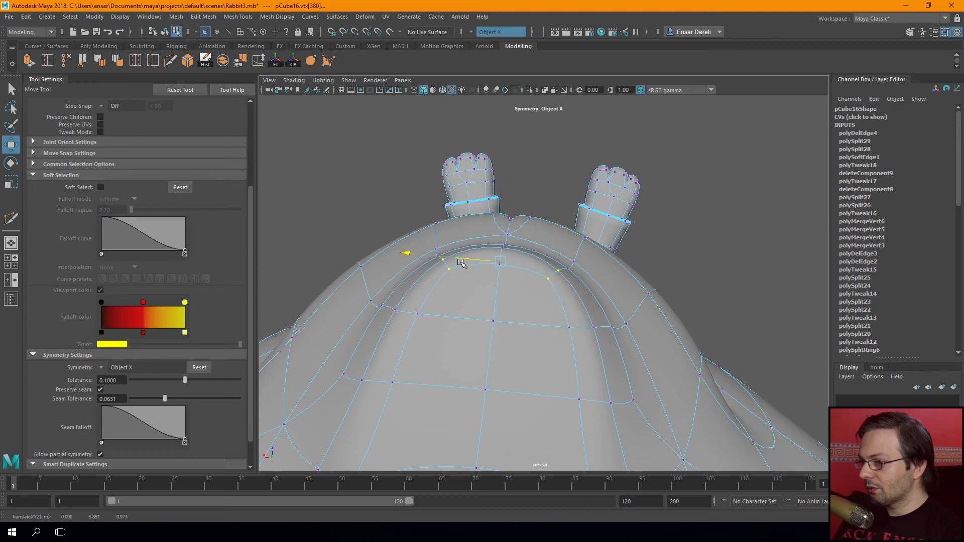
click(549, 279)
drag(471, 261, 459, 259)
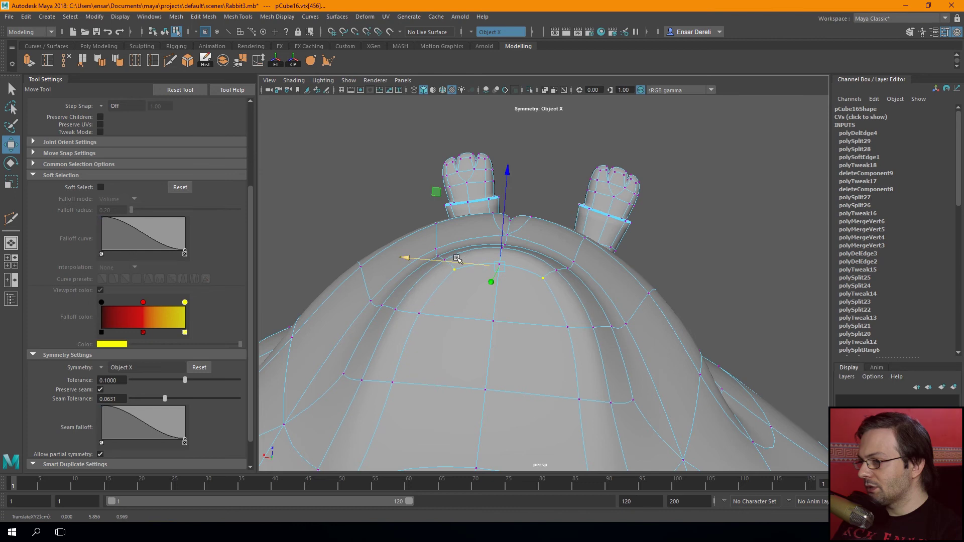
Raise a vertex on the rabbit's shoulder edge
key(F8)
click(369, 164)
mouse_move(397, 189)
alt+mouse_down()
mouse_move(422, 202)
mouse_move(543, 176)
mouse_move(584, 217)
mouse_move(469, 183)
mouse_move(502, 190)
mouse_move(437, 221)
mouse_move(478, 281)
mouse_move(502, 251)
mouse_move(553, 241)
mouse_move(576, 251)
alt+mouse_up()
click(508, 292)
mouse_move(509, 292)
alt+mouse_down()
mouse_move(536, 279)
mouse_move(517, 286)
mouse_move(530, 269)
mouse_move(553, 275)
alt+mouse_up()
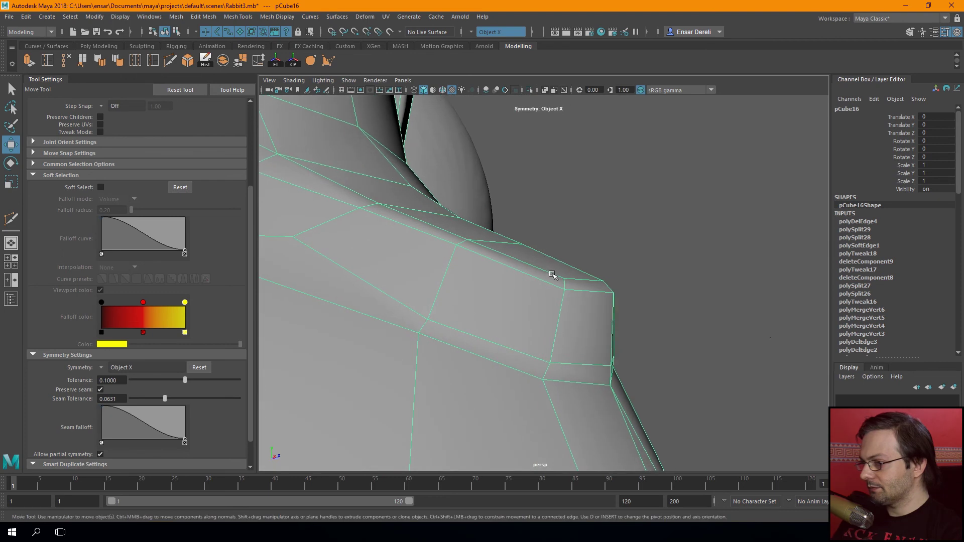
key(F9)
click(554, 276)
drag(585, 243, 581, 238)
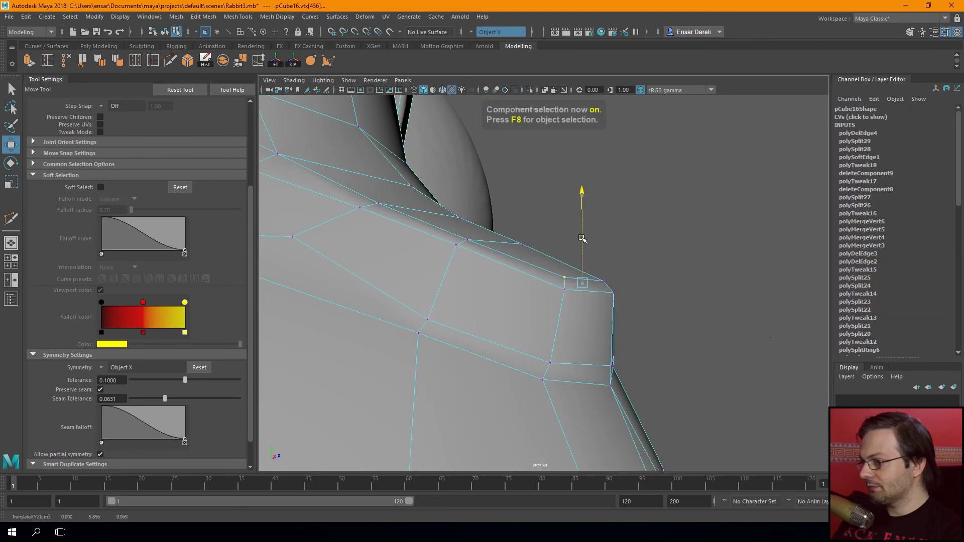
Even out the neighbouring shoulder-edge vertices by lifting and lowering them slightly
click(613, 296)
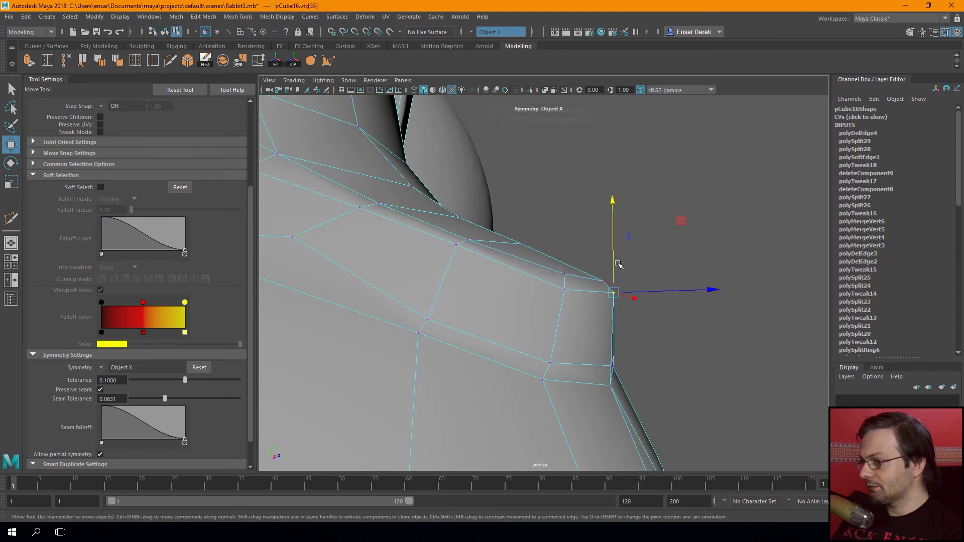
click(466, 240)
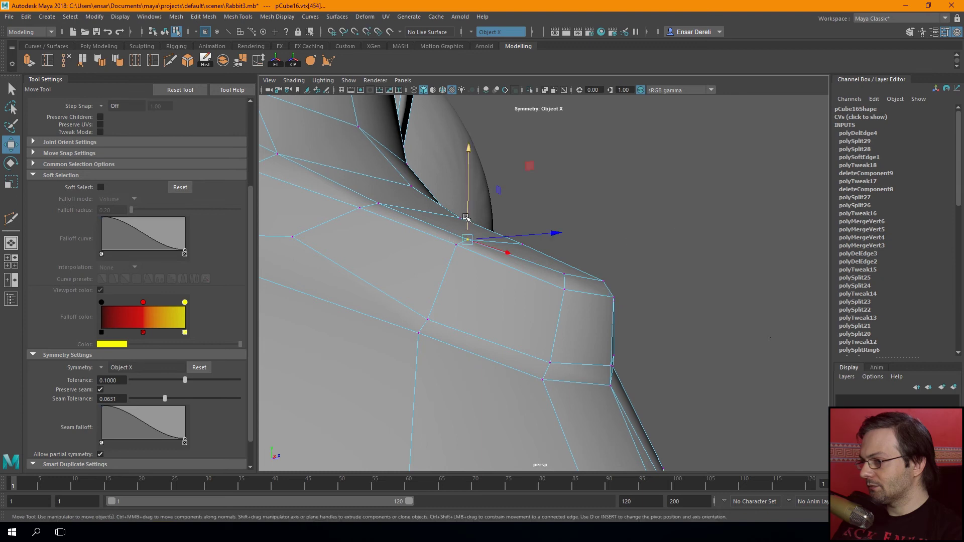
click(456, 245)
mouse_move(456, 213)
mouse_down()
mouse_move(373, 290)
mouse_move(385, 296)
mouse_up()
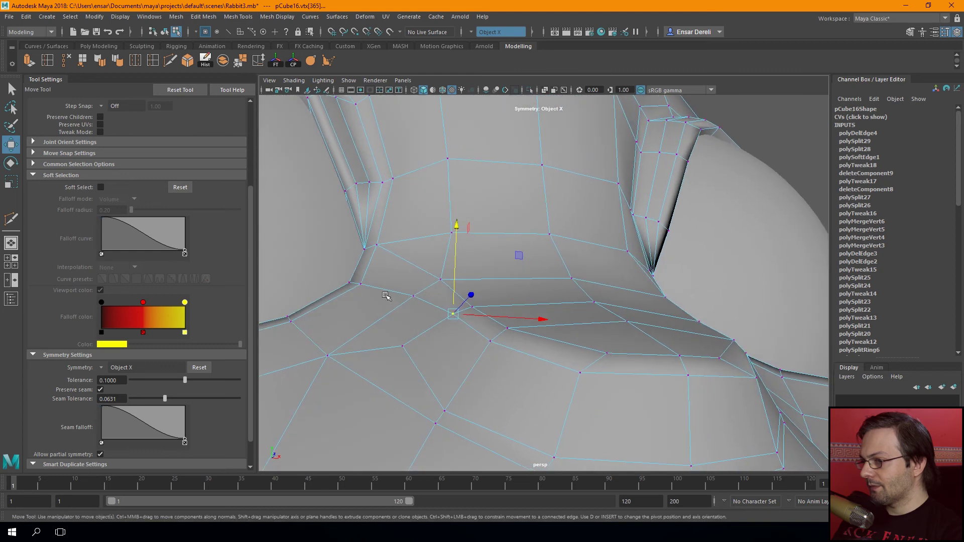
drag(451, 285, 449, 288)
mouse_move(476, 317)
alt+mouse_down()
mouse_move(401, 286)
mouse_move(416, 308)
mouse_move(454, 303)
mouse_move(520, 324)
mouse_move(544, 327)
mouse_move(564, 308)
alt+mouse_up()
scroll(560, 328, down, 5)
Delete the rabbit body mesh's construction history
key(F8)
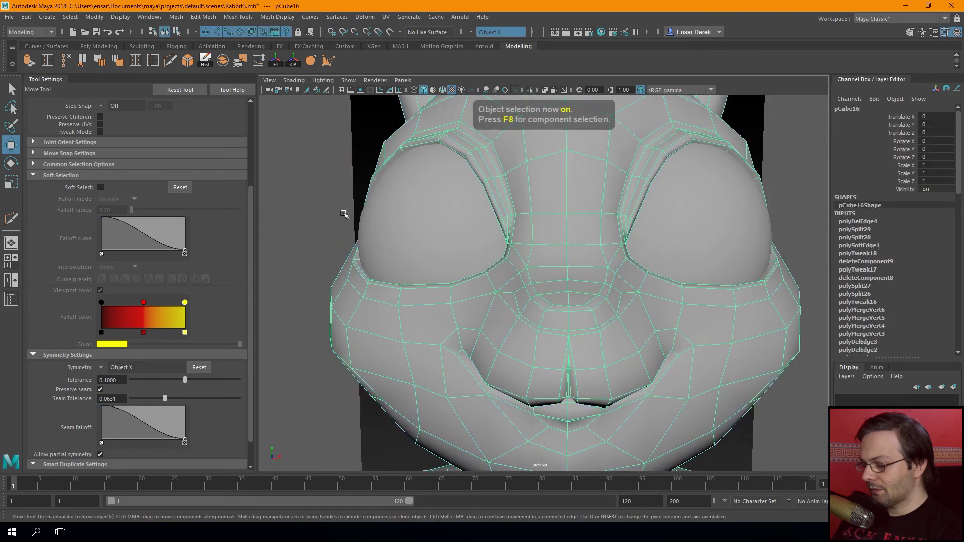
click(345, 214)
mouse_move(328, 204)
alt+mouse_down()
mouse_move(323, 251)
mouse_move(391, 312)
mouse_move(551, 327)
mouse_move(479, 287)
alt+mouse_up()
click(479, 288)
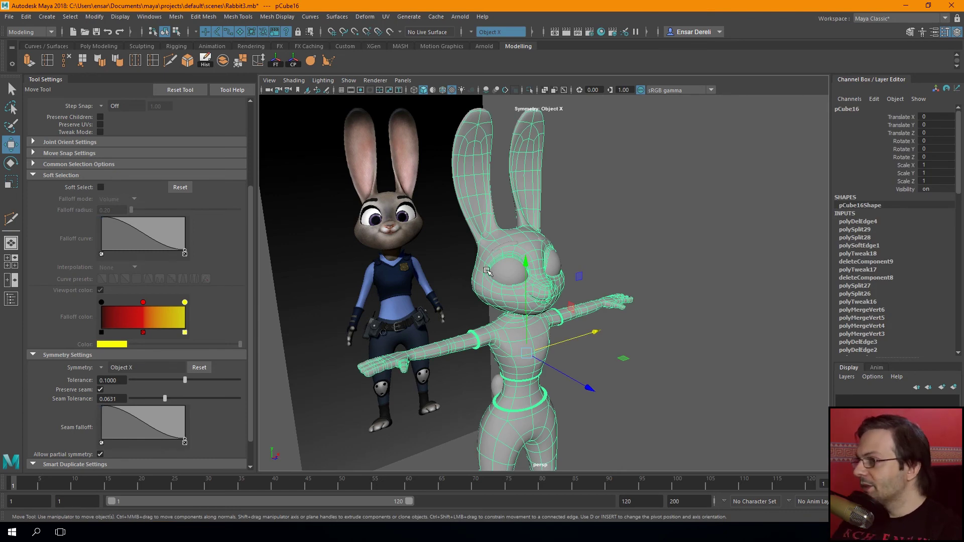
click(206, 65)
Deselect the rabbit and open the Mesh menu
key(F8)
key(F8)
click(615, 227)
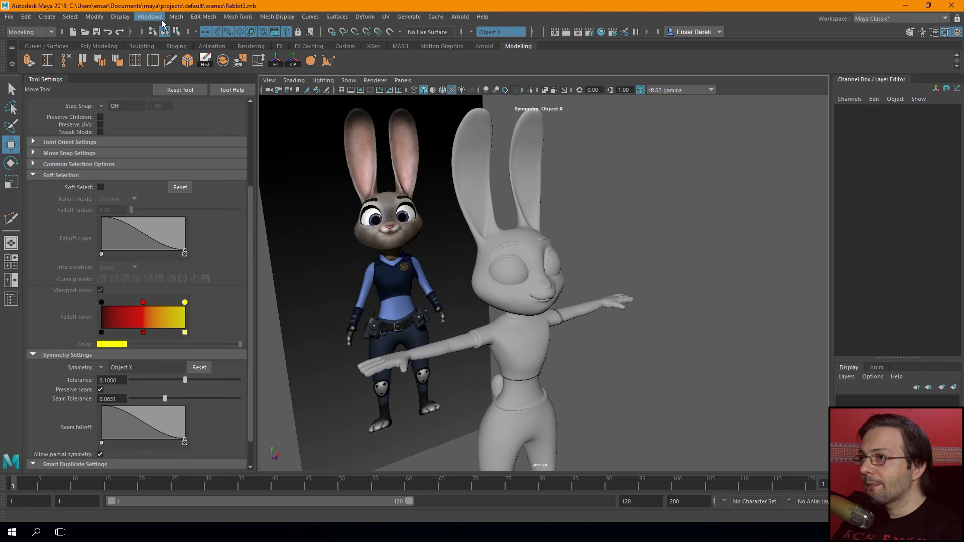
click(177, 22)
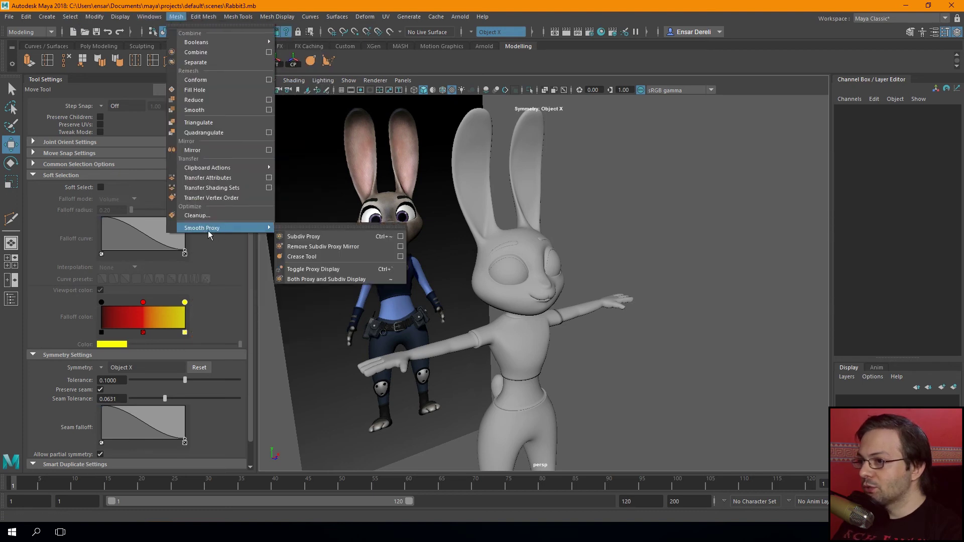
mouse_move(202, 227)
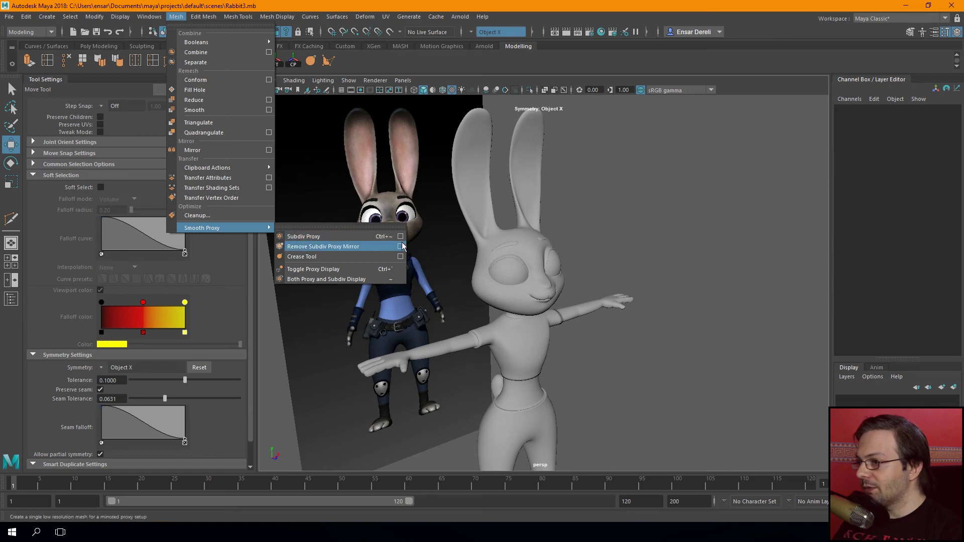
Open Subdiv Proxy options, resize the window, and select the rabbit body
click(400, 236)
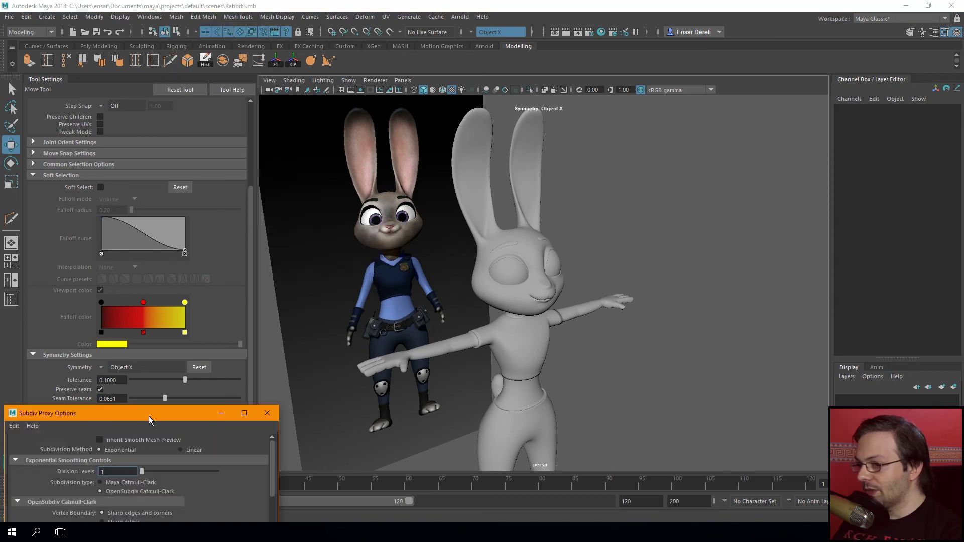
drag(149, 416, 239, 182)
drag(367, 363, 303, 348)
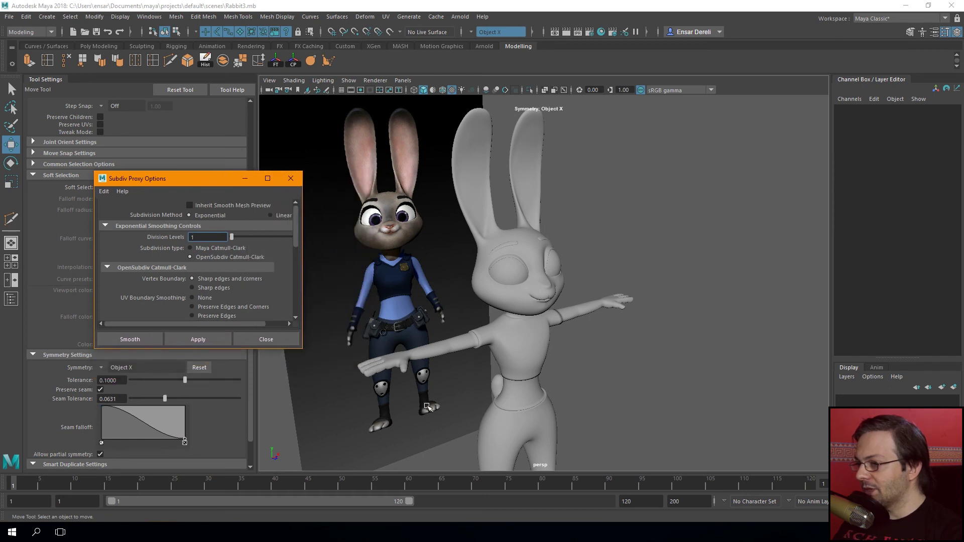
alt+drag(427, 406, 503, 350)
click(543, 362)
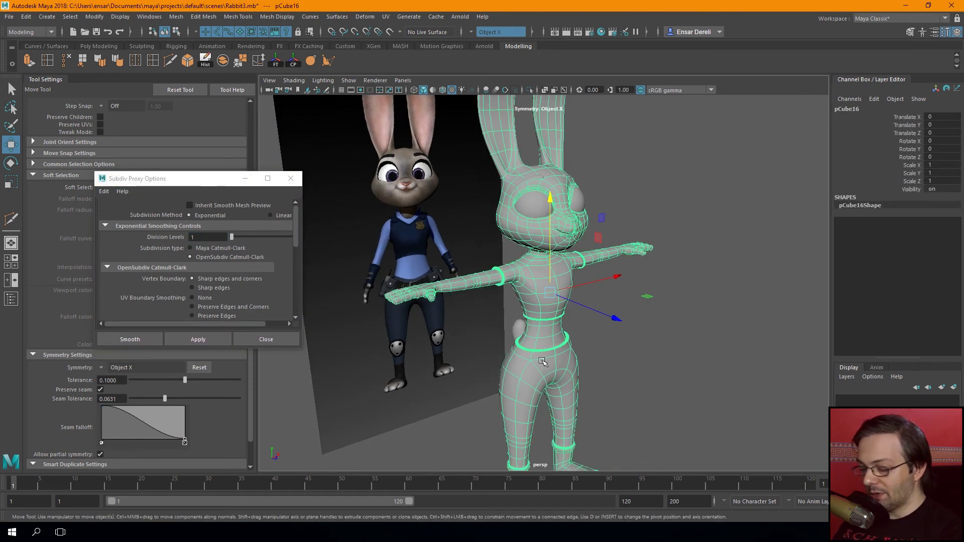
key(1)
alt+drag(517, 316, 506, 313)
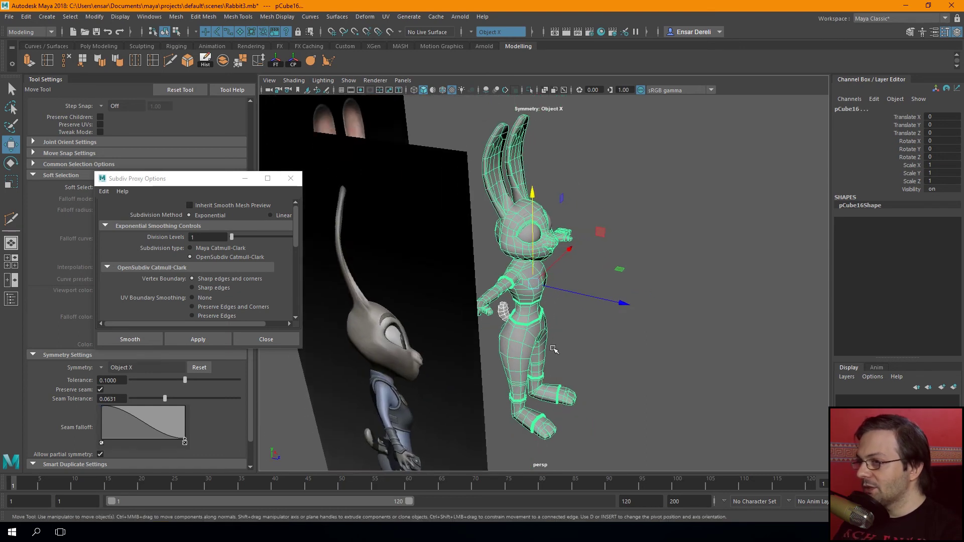
Combine the rabbit meshes, clear history, and apply a level-1 smooth proxy
click(223, 62)
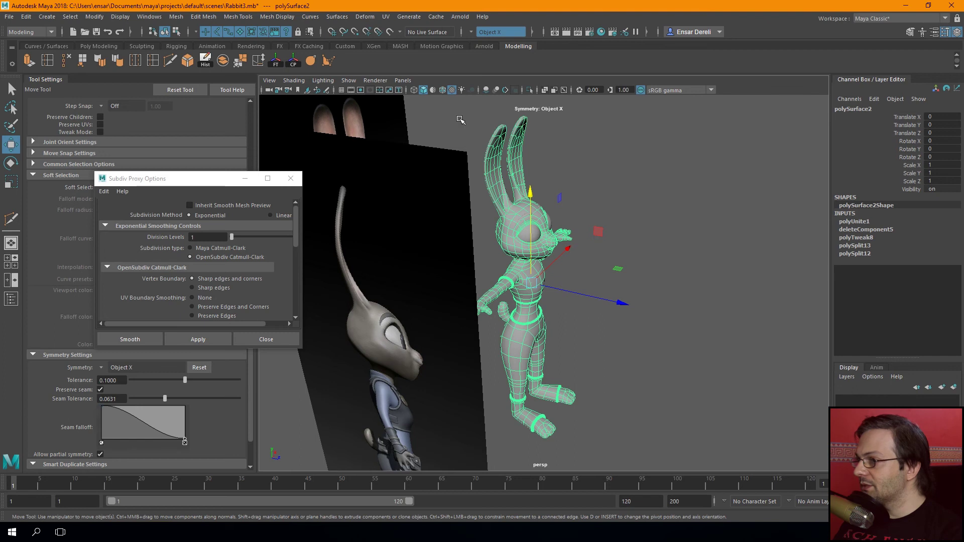
click(207, 60)
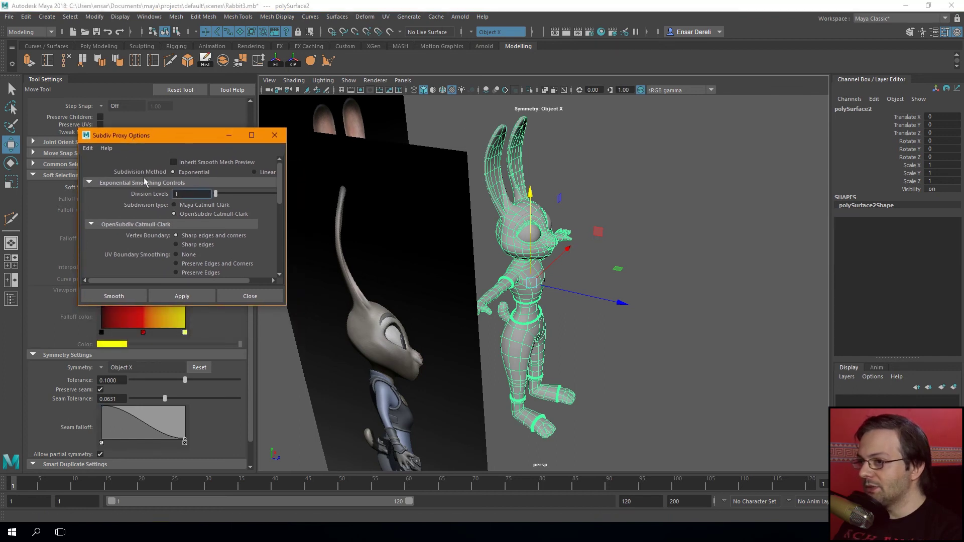
click(181, 296)
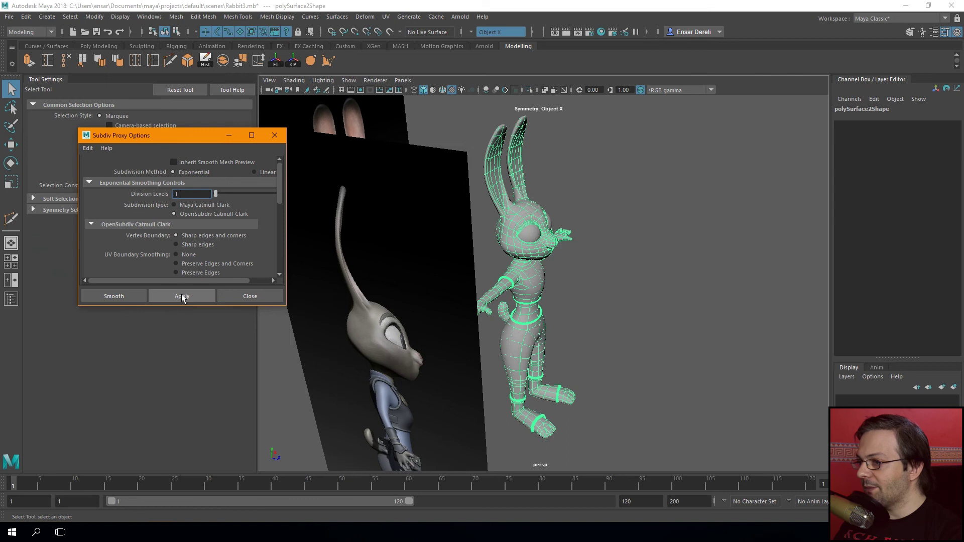
click(247, 295)
alt+drag(487, 317, 542, 314)
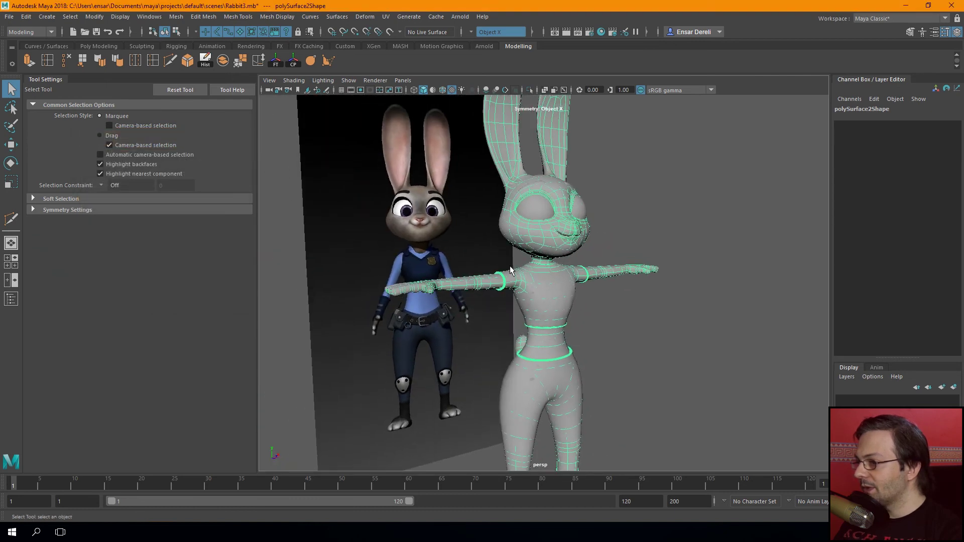
Delete the construction history on the rabbit's proxy cage mesh using Hist
click(631, 317)
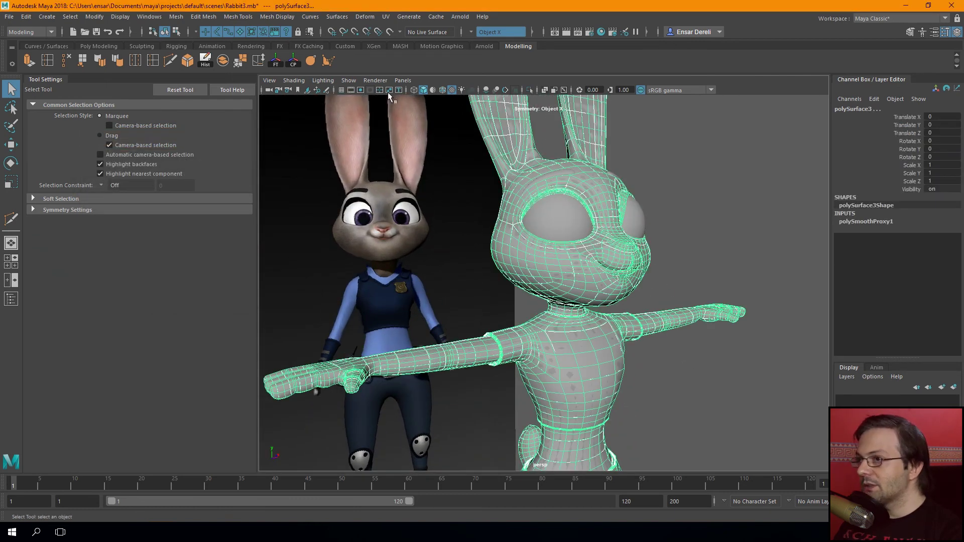
click(206, 63)
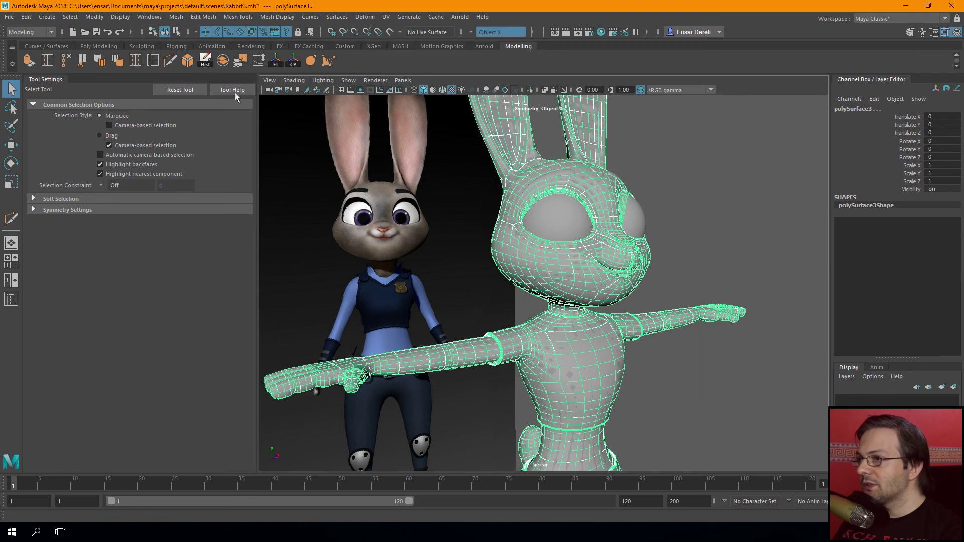
click(628, 348)
click(652, 328)
Inspect the smoothed head from the front, both sides and a rear three-quarter angle
mouse_move(681, 354)
alt+mouse_down()
mouse_move(716, 348)
mouse_move(579, 318)
alt+mouse_up()
click(516, 274)
alt+middle_drag(516, 274, 489, 289)
mouse_move(490, 289)
alt+mouse_down()
mouse_move(486, 297)
mouse_move(545, 299)
mouse_move(500, 291)
mouse_move(478, 302)
mouse_move(525, 323)
alt+mouse_up()
scroll(423, 309, up, 5)
click(358, 311)
mouse_move(357, 311)
alt+mouse_down()
mouse_move(413, 299)
mouse_move(494, 255)
mouse_move(489, 277)
alt+mouse_up()
mouse_move(490, 236)
alt+mouse_down()
mouse_move(435, 213)
mouse_move(357, 212)
mouse_move(462, 161)
alt+mouse_up()
mouse_move(507, 230)
alt+mouse_down()
mouse_move(370, 167)
mouse_move(478, 275)
mouse_move(470, 224)
mouse_move(524, 272)
alt+mouse_up()
alt+drag(598, 248, 574, 223)
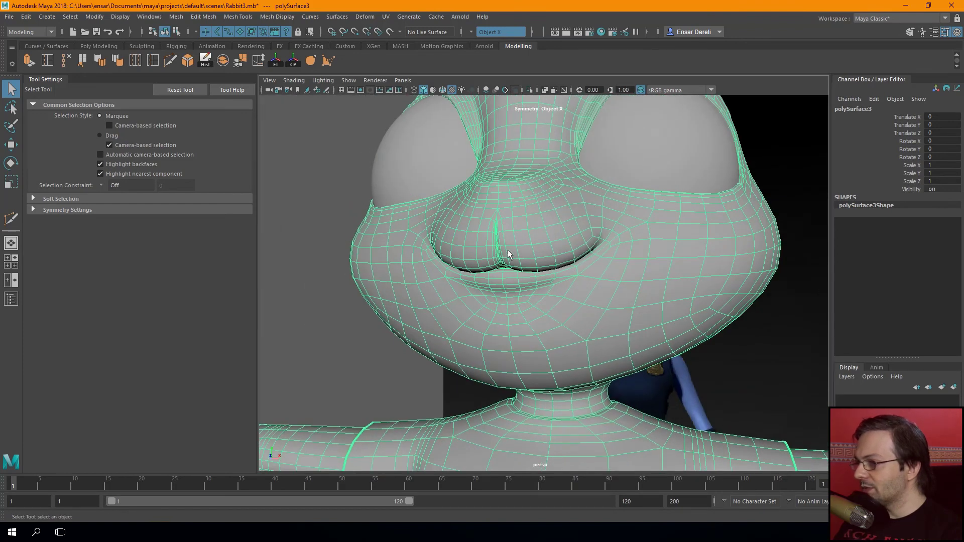
alt+right_drag(586, 275, 511, 302)
mouse_move(510, 301)
alt+mouse_down()
mouse_move(483, 297)
mouse_move(538, 352)
mouse_move(707, 327)
mouse_move(608, 351)
mouse_move(555, 350)
mouse_move(520, 296)
mouse_move(504, 214)
mouse_move(428, 244)
alt+mouse_up()
click(707, 327)
Inspect the rabbit's legs and feet from the side and front
click(527, 345)
scroll(485, 221, up, 5)
alt+middle_drag(429, 244, 442, 176)
mouse_move(442, 176)
alt+mouse_down()
mouse_move(450, 218)
mouse_move(531, 340)
mouse_move(422, 321)
mouse_move(430, 315)
alt+mouse_up()
scroll(530, 340, up, 3)
click(506, 342)
click(586, 345)
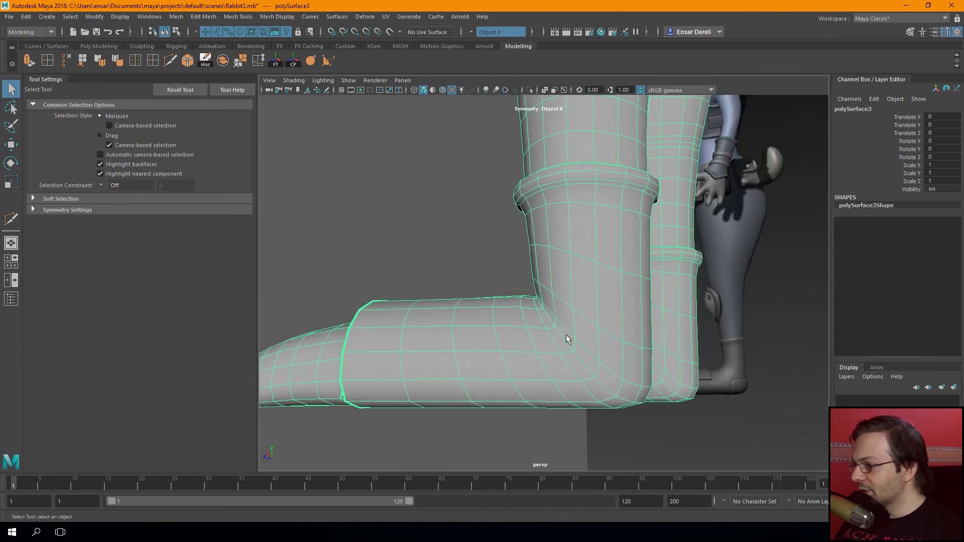
mouse_move(607, 354)
alt+mouse_down()
mouse_move(506, 258)
mouse_move(541, 390)
mouse_move(613, 393)
mouse_move(534, 290)
mouse_move(569, 305)
mouse_move(528, 266)
mouse_move(508, 206)
mouse_move(520, 383)
mouse_move(535, 309)
mouse_move(513, 302)
mouse_move(501, 314)
alt+mouse_up()
scroll(535, 310, down, 3)
scroll(554, 164, up, 3)
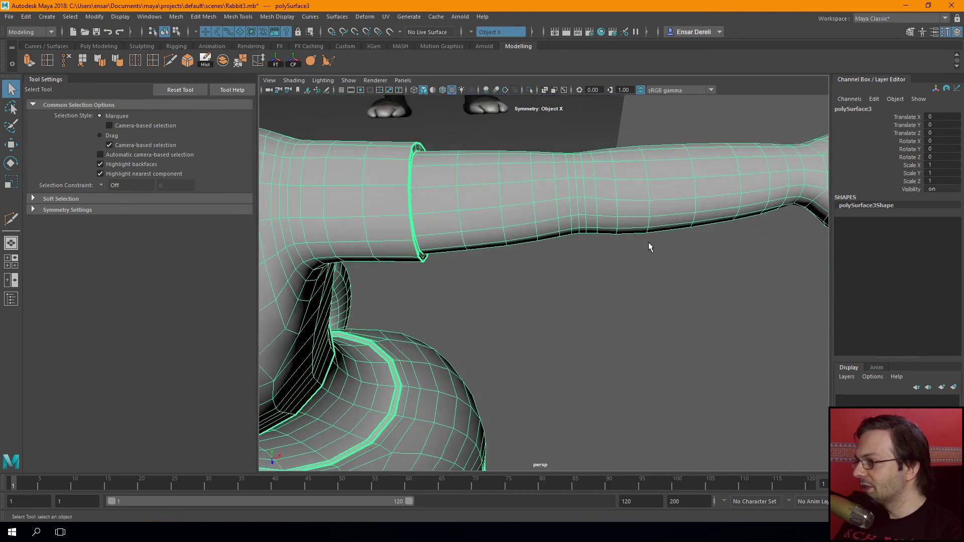
scroll(437, 337, down, 3)
Inspect the arm from below and close in on the hand
mouse_move(437, 338)
alt+mouse_down()
mouse_move(493, 360)
mouse_move(499, 273)
mouse_move(466, 271)
mouse_move(478, 319)
alt+mouse_up()
scroll(478, 318, up, 3)
click(538, 140)
mouse_move(573, 198)
alt+mouse_down()
mouse_move(639, 186)
mouse_move(680, 198)
mouse_move(523, 189)
mouse_move(524, 204)
mouse_move(489, 248)
alt+mouse_up()
scroll(524, 205, down, 3)
scroll(480, 258, down, 2)
scroll(569, 220, up, 2)
Review the whole smoothed body from the front and finish with it deselected
mouse_move(569, 220)
alt+mouse_down()
mouse_move(453, 200)
mouse_move(534, 332)
alt+mouse_up()
click(450, 198)
scroll(450, 198, up, 2)
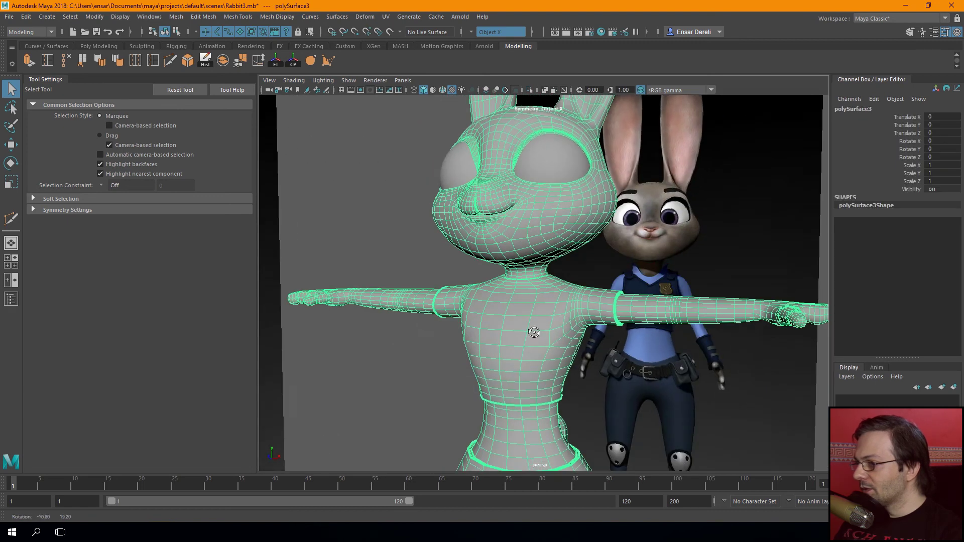
scroll(441, 281, up, 2)
scroll(442, 283, up, 2)
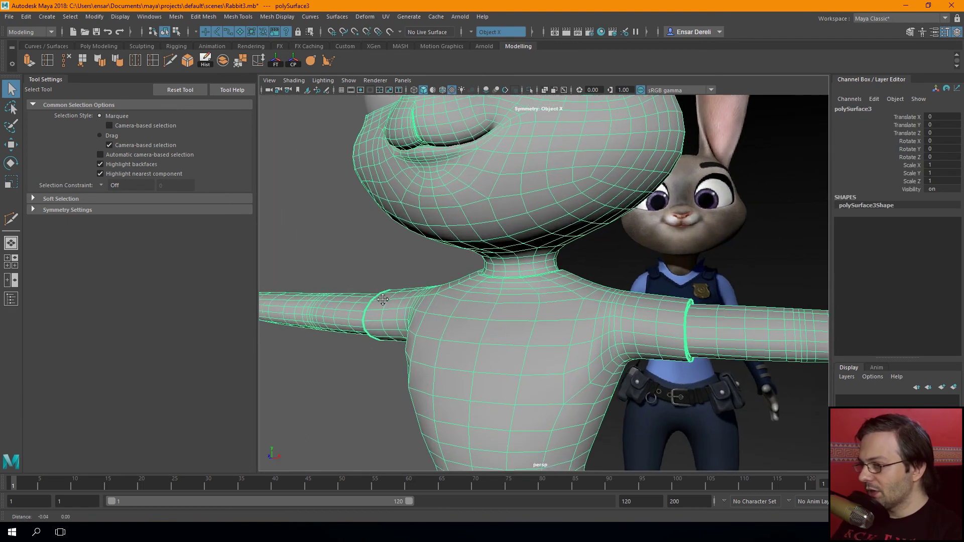
scroll(376, 266, up, 1)
scroll(375, 261, down, 3)
mouse_move(439, 342)
alt+mouse_down()
mouse_move(474, 295)
mouse_move(502, 204)
alt+mouse_up()
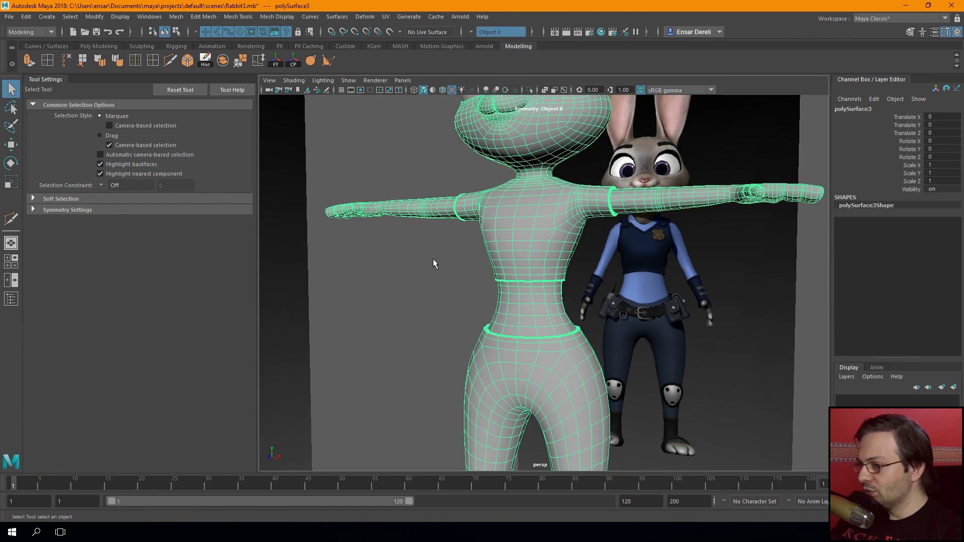
click(423, 276)
scroll(431, 282, down, 3)
mouse_move(432, 281)
alt+mouse_down()
mouse_move(444, 289)
mouse_move(403, 293)
mouse_move(457, 284)
mouse_move(452, 331)
mouse_move(469, 359)
mouse_move(430, 264)
mouse_move(469, 318)
mouse_move(496, 296)
mouse_move(387, 301)
mouse_move(387, 315)
mouse_move(542, 313)
mouse_move(495, 301)
mouse_move(527, 326)
mouse_move(490, 336)
alt+mouse_up()
scroll(503, 309, up, 3)
scroll(495, 301, up, 3)
scroll(528, 327, down, 2)
alt+middle_drag(490, 336, 471, 265)
scroll(482, 285, up, 3)
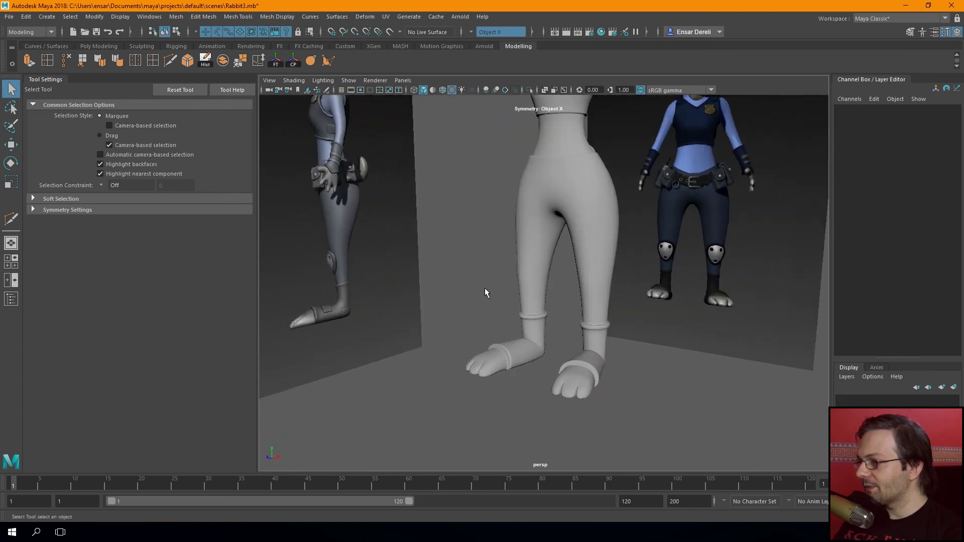
scroll(482, 285, down, 5)
scroll(482, 285, down, 3)
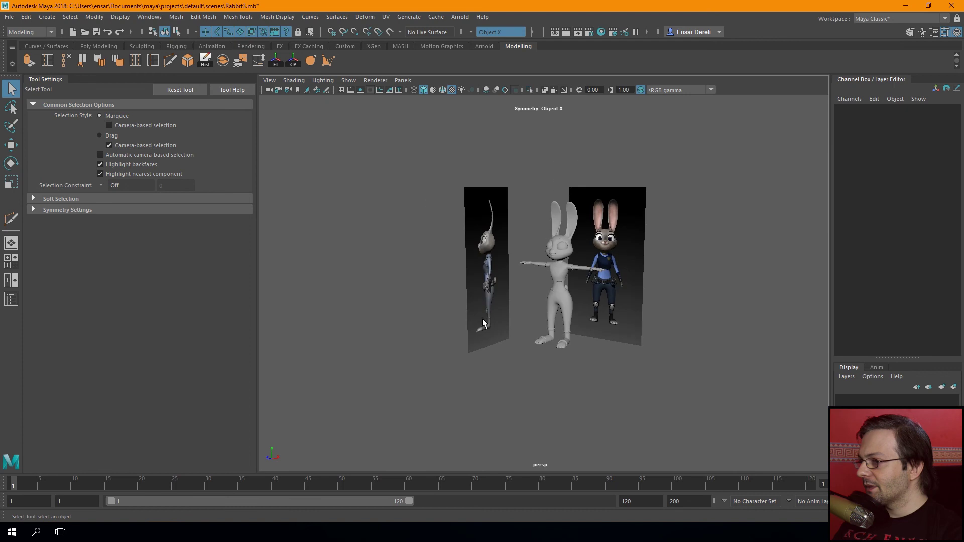
Show the grid and create a polygon cube with Height 100, Depth 1, Width 1
click(341, 90)
mouse_move(389, 155)
alt+mouse_down()
mouse_move(456, 218)
mouse_move(423, 213)
alt+mouse_up()
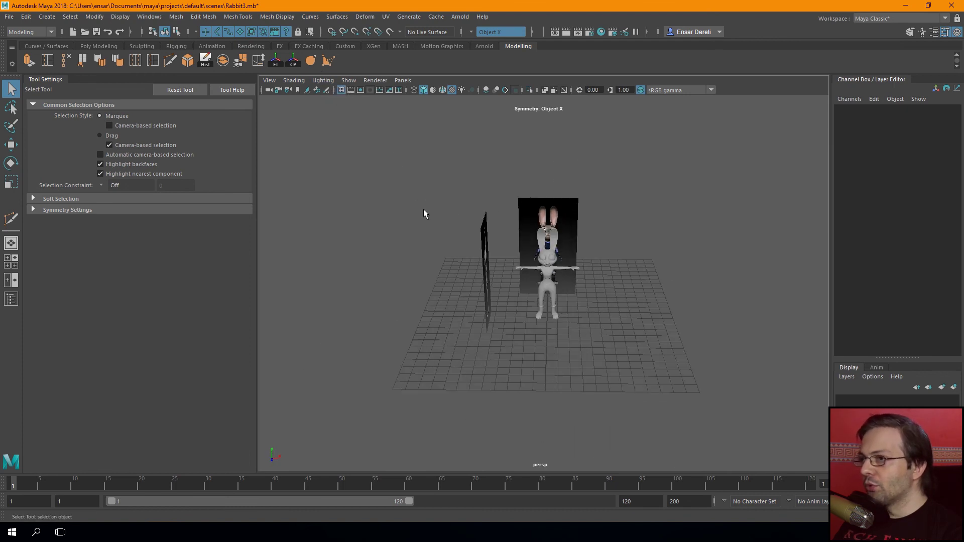
click(99, 46)
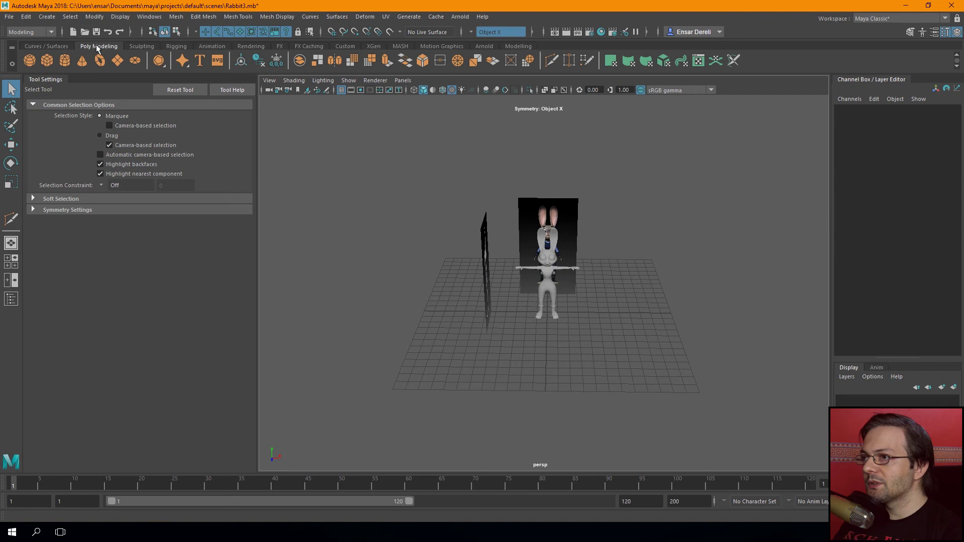
click(46, 60)
mouse_move(572, 296)
alt+mouse_down()
mouse_move(557, 301)
mouse_move(569, 314)
mouse_move(562, 256)
mouse_move(804, 251)
alt+mouse_up()
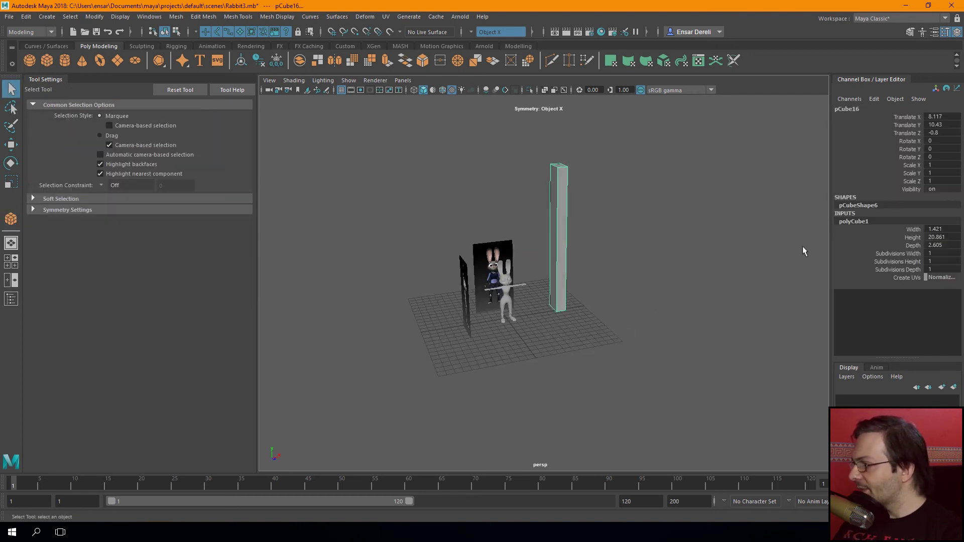
click(913, 237)
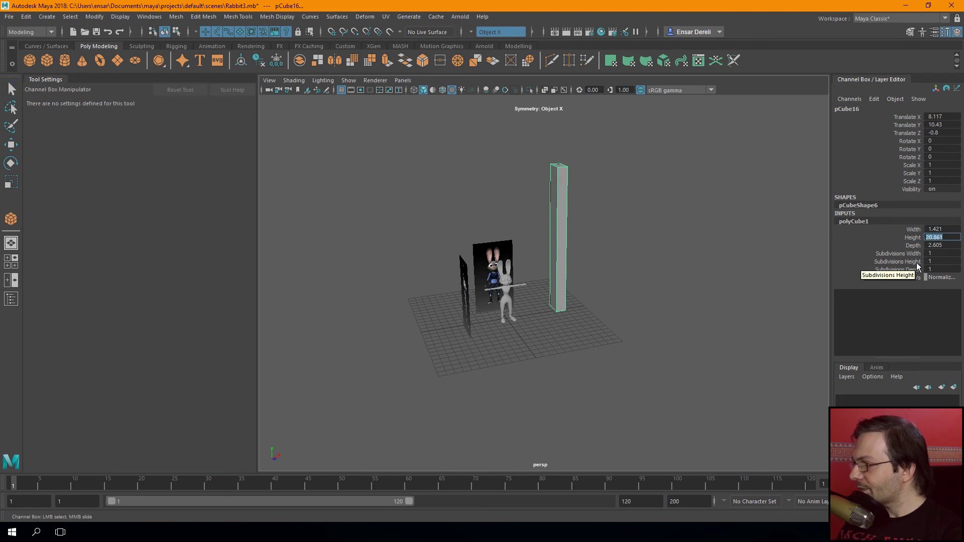
text(100)
key(Return)
scroll(660, 308, down, 3)
mouse_move(661, 308)
alt+mouse_down()
mouse_move(620, 312)
mouse_move(630, 311)
alt+mouse_up()
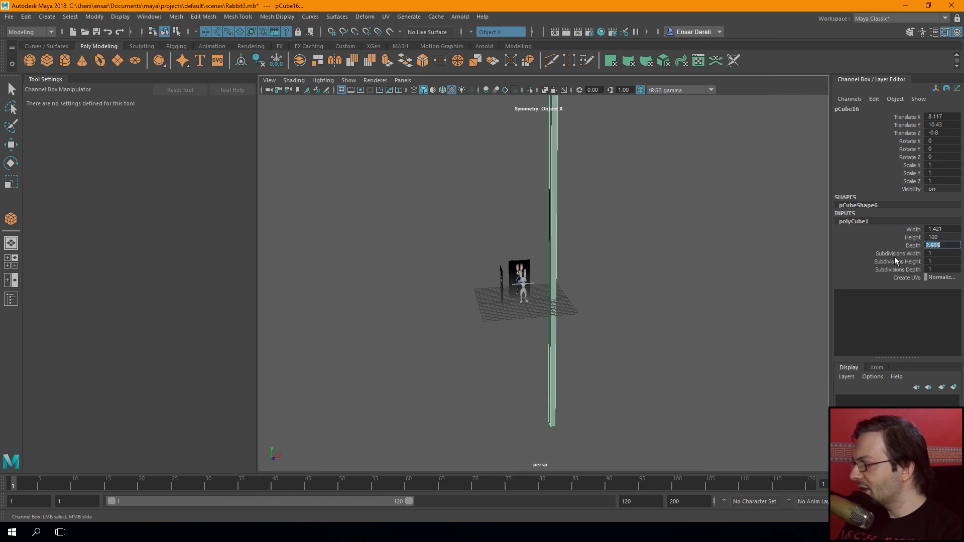
click(943, 245)
text(1)
key(Return)
click(937, 228)
text(1)
key(Return)
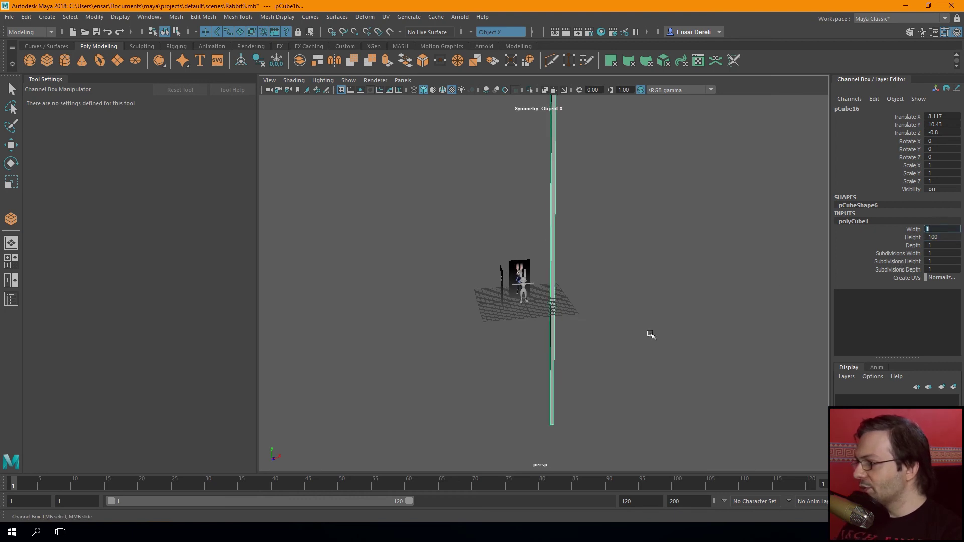
key(q)
Move the cube's pivot to its base and raise it to rest on the grid
key(w)
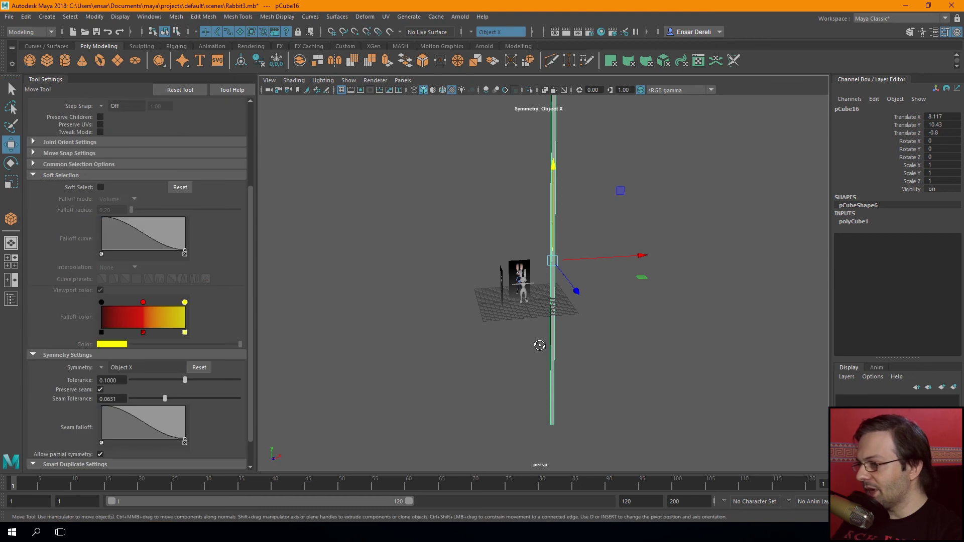
middle_drag(555, 345, 543, 416)
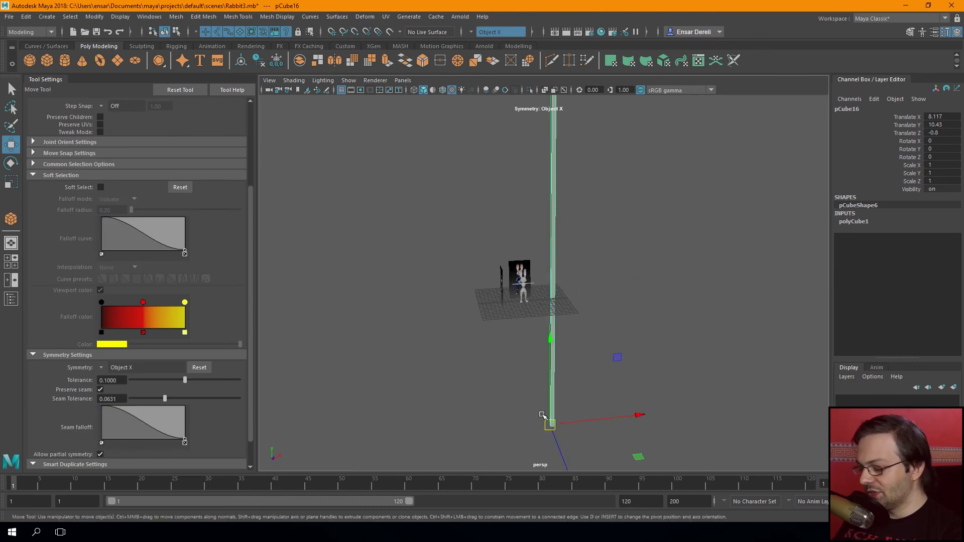
mouse_move(554, 346)
mouse_down()
mouse_move(555, 328)
mouse_move(597, 365)
mouse_up()
scroll(575, 305, up, 3)
scroll(582, 332, up, 3)
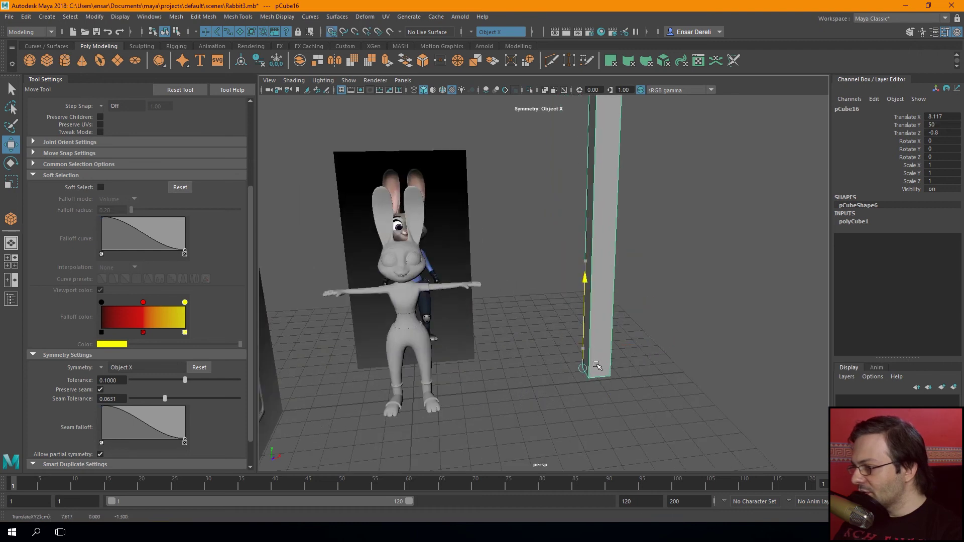
scroll(540, 367, down, 5)
Delete the front reference image plane
key(F8)
key(F8)
click(382, 241)
key(Delete)
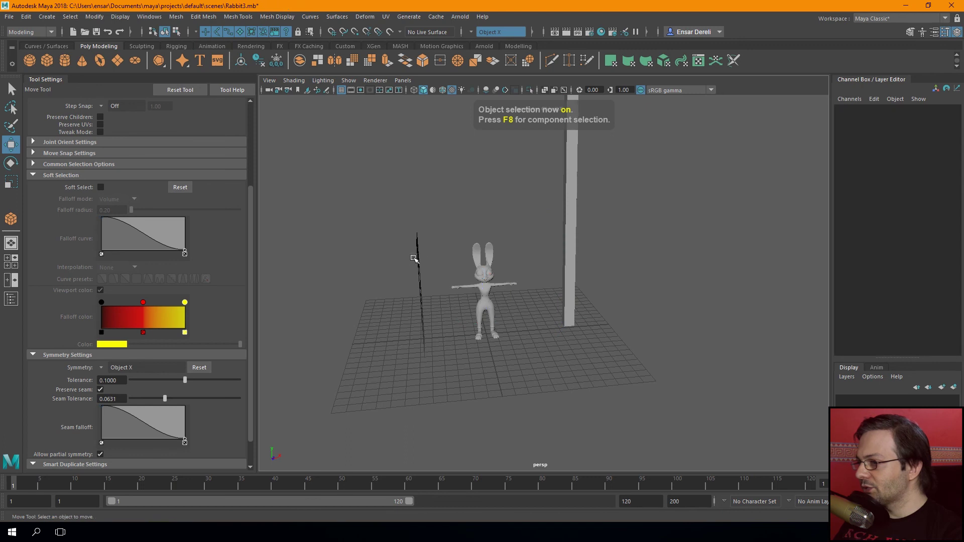
click(480, 294)
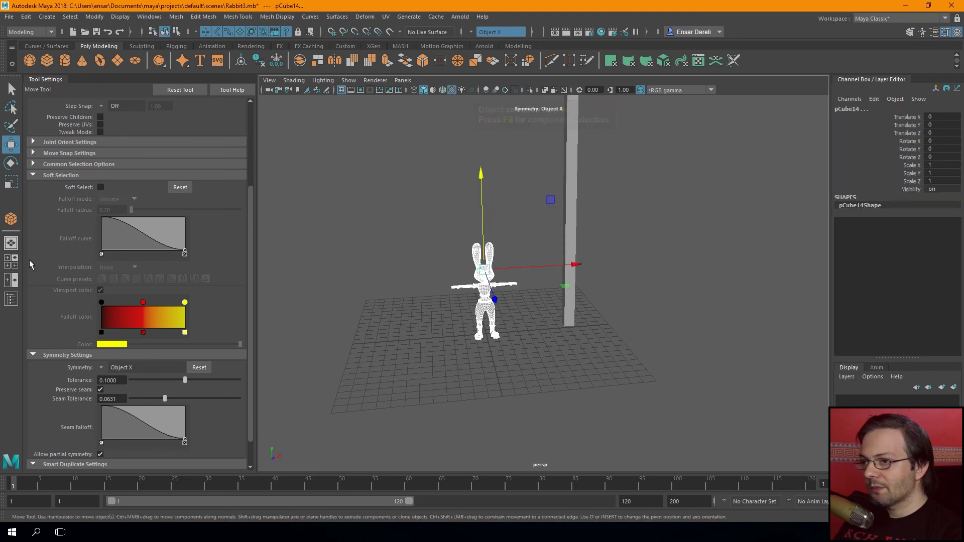
Switch viewport layouts back to single perspective and open the Outliner
click(7, 281)
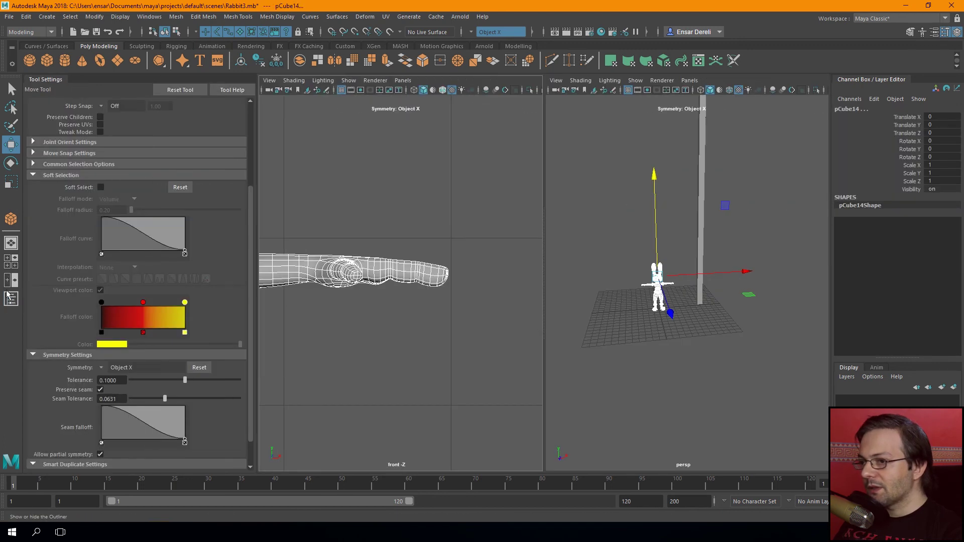
click(11, 243)
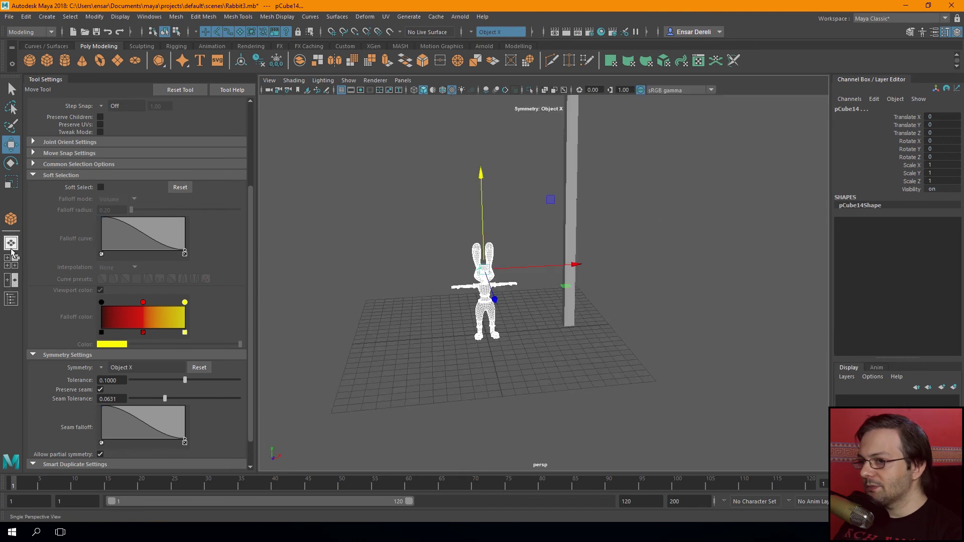
click(11, 300)
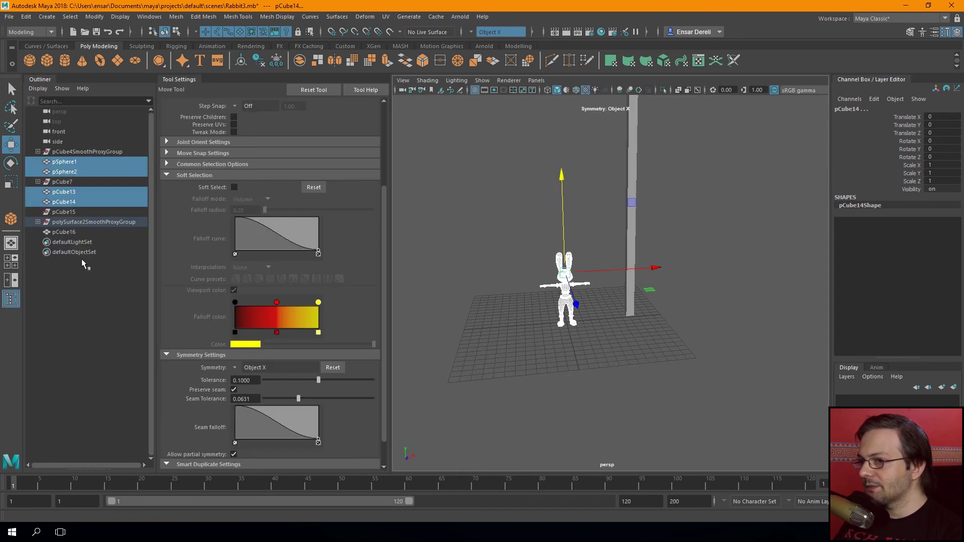
click(512, 314)
alt+drag(490, 327, 532, 317)
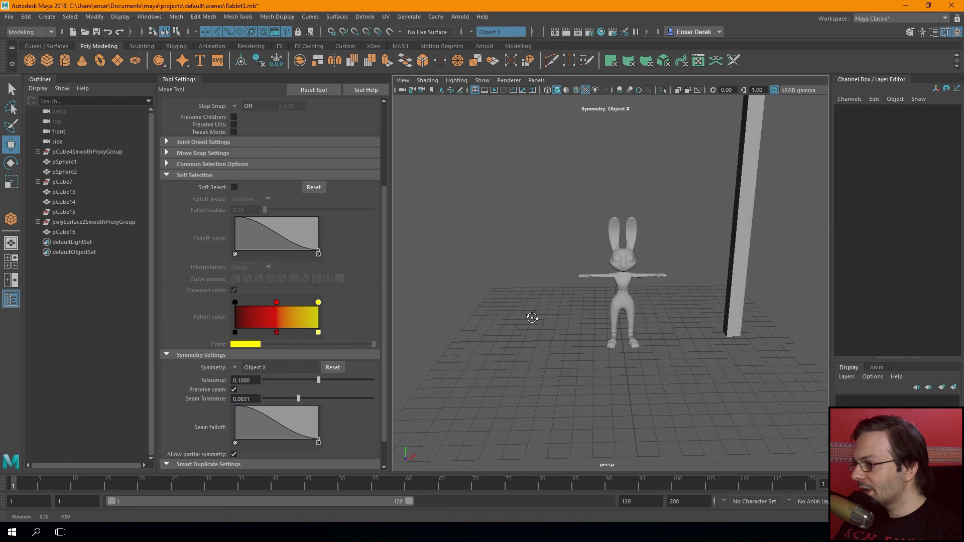
Unparent the combined body mesh and rename it Rabbit in the Outliner
scroll(533, 317, up, 3)
click(622, 311)
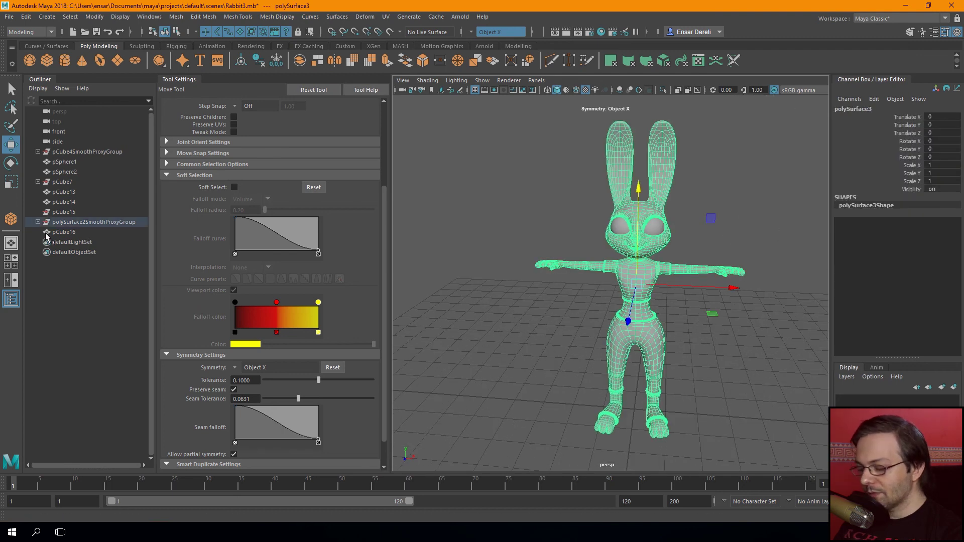
click(26, 16)
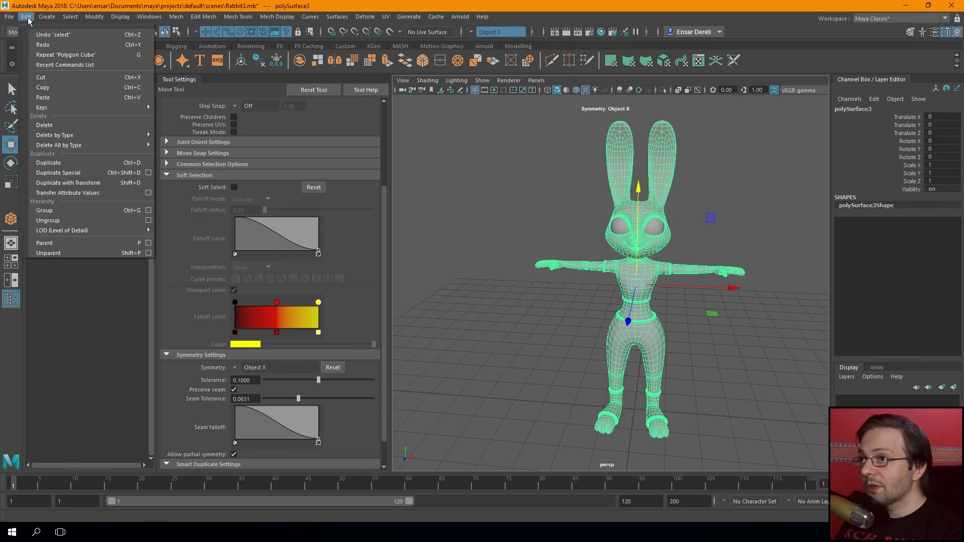
click(60, 252)
double_click(70, 243)
text(Rabbit)
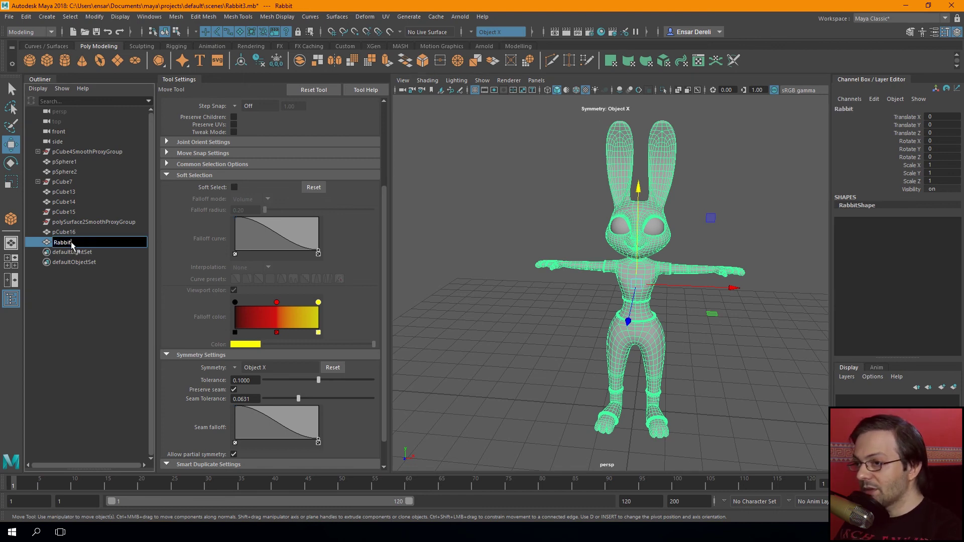
key(Return)
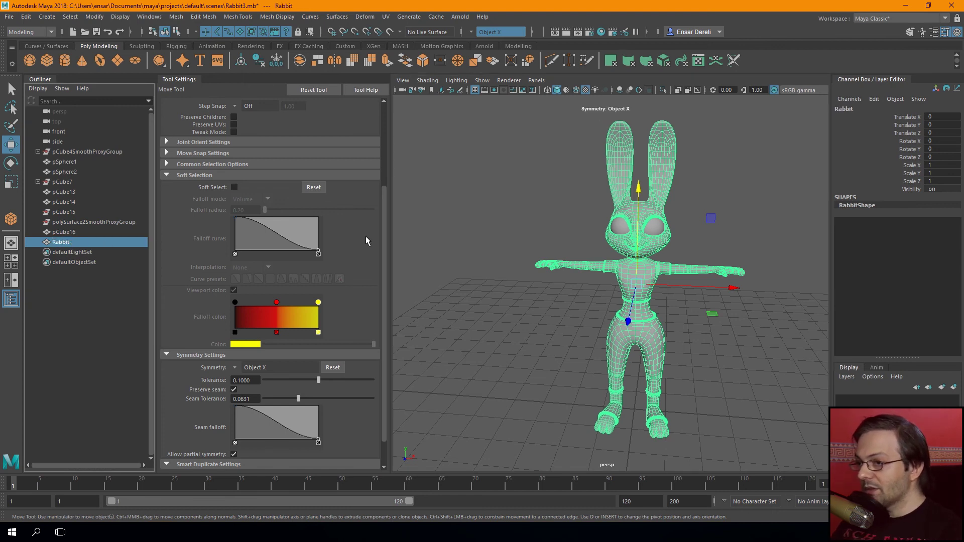
Parent both eye spheres under Rabbit
scroll(552, 251, up, 3)
click(574, 230)
click(632, 186)
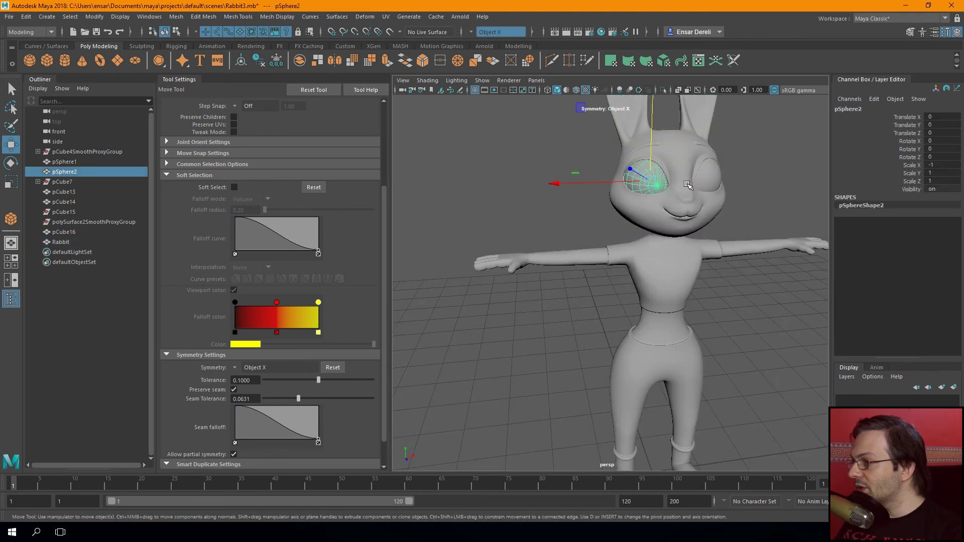
shift+click(718, 183)
middle_drag(61, 171, 68, 242)
Delete the leftover proxy groups and cubes, then undo the deletion
click(69, 213)
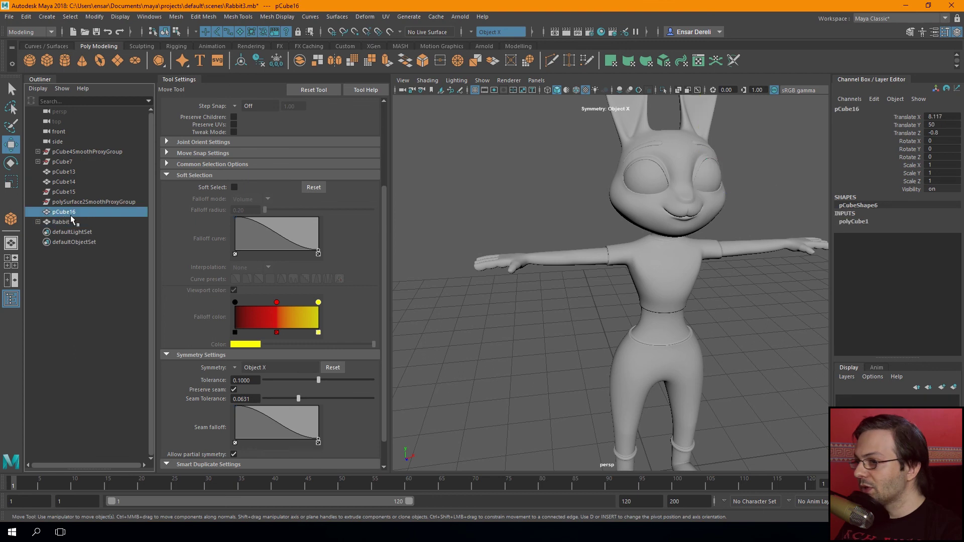
scroll(533, 281, down, 5)
drag(59, 202, 63, 155)
key(Delete)
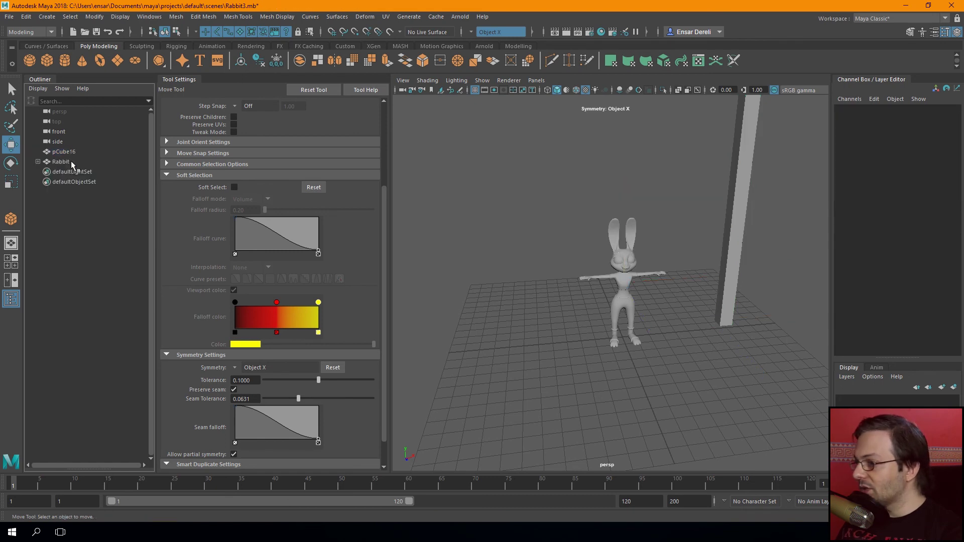
scroll(506, 237, up, 5)
scroll(522, 231, up, 2)
key(ctrl+z)
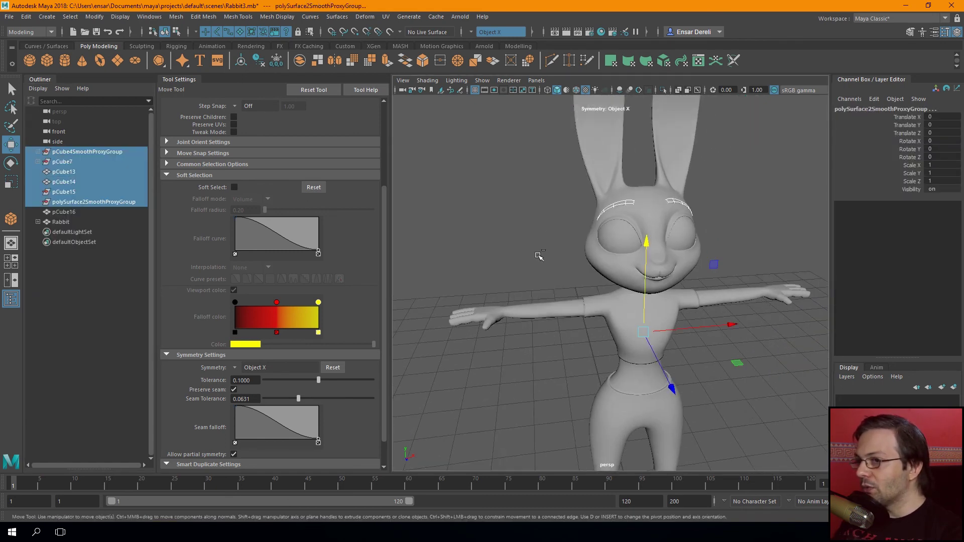
Parent both eyebrows under Rabbit
scroll(540, 225, up, 3)
click(463, 273)
scroll(482, 251, up, 5)
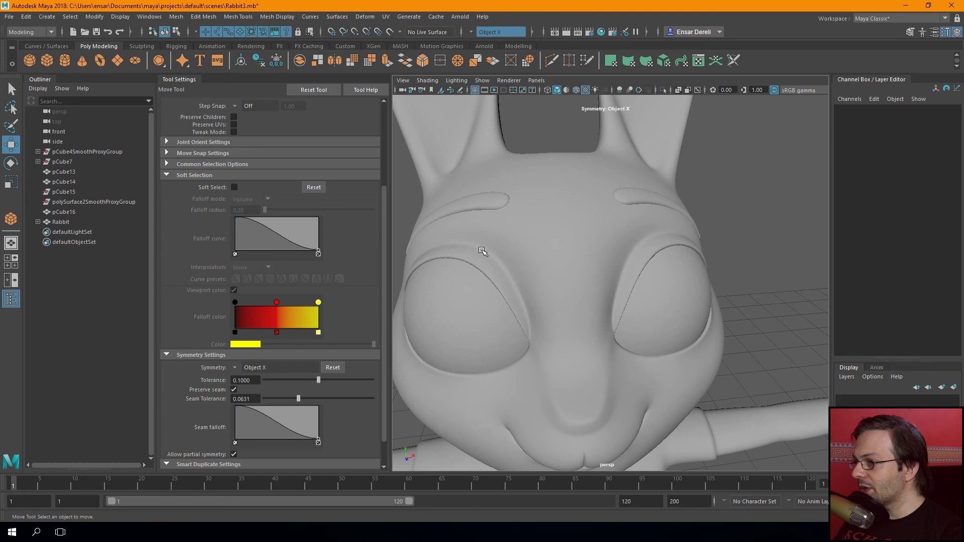
click(476, 198)
shift+click(651, 198)
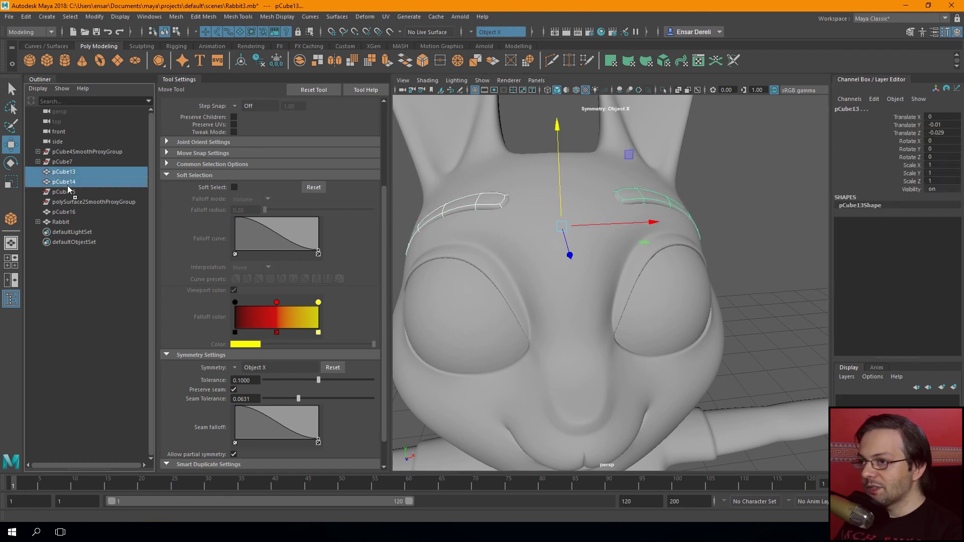
middle_drag(64, 226, 65, 226)
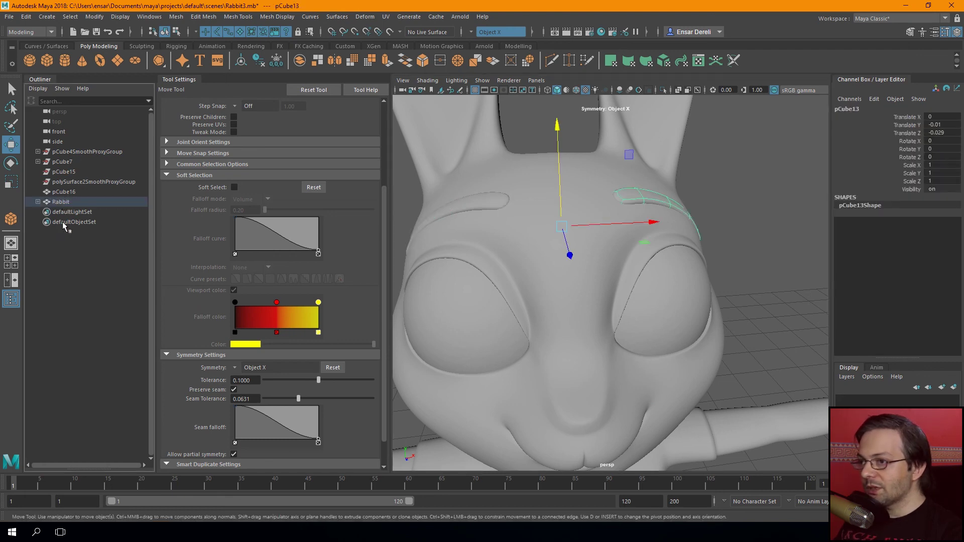
Delete the remaining proxy groups and cubes, keeping the pCube16 column
click(64, 192)
key(f)
drag(89, 181, 83, 154)
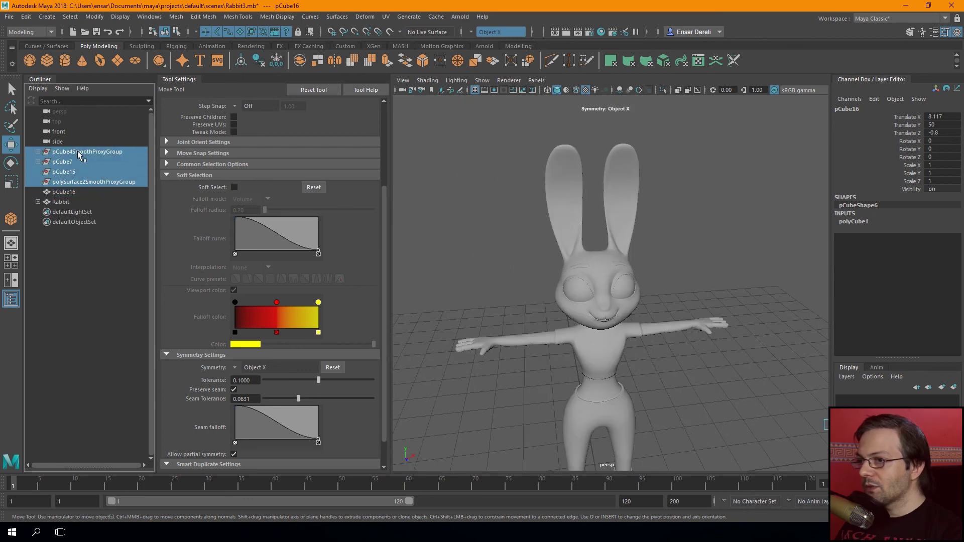
key(Delete)
click(68, 151)
Select Rabbit and, in the front view, try placing its pivot on the body and chest
key(f)
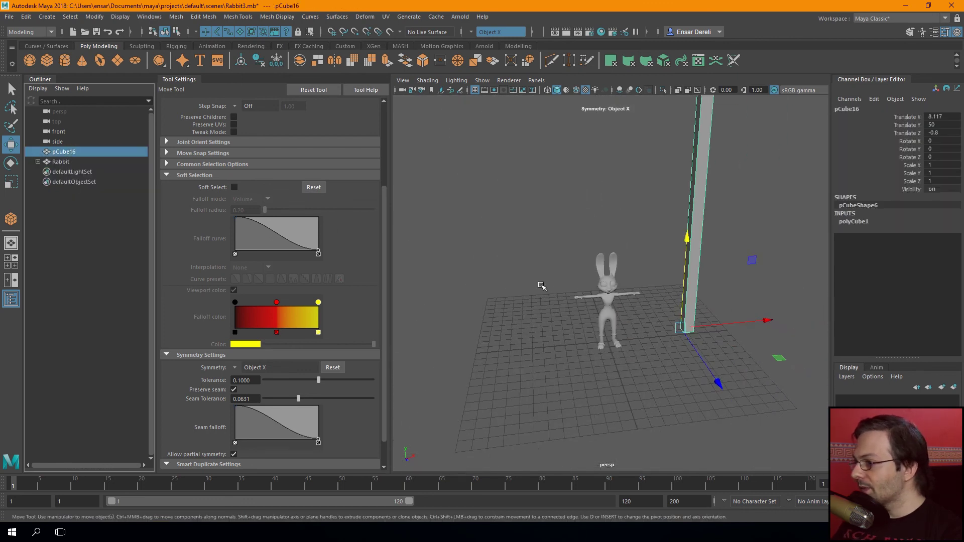
click(61, 162)
key(f)
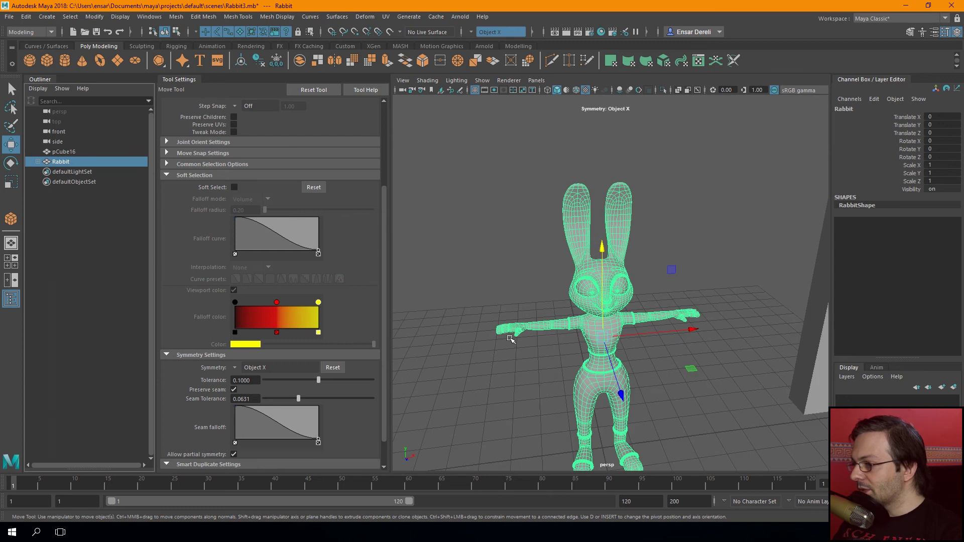
key(space)
key(space)
key(a)
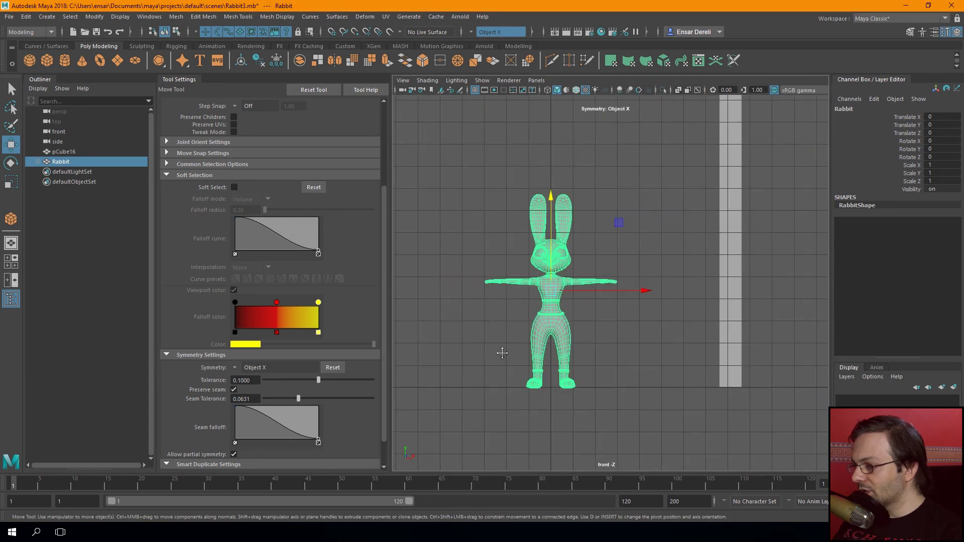
key(d)
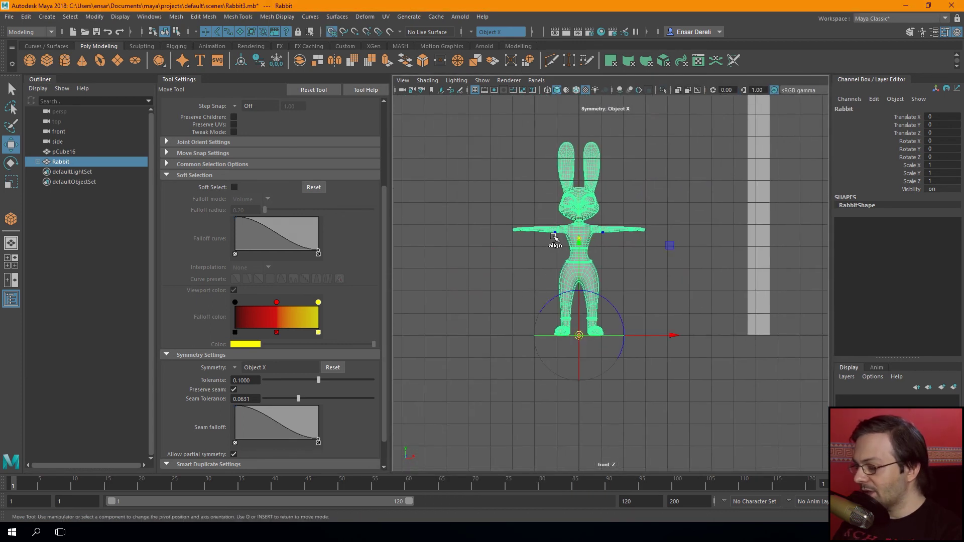
click(579, 241)
key(d)
scroll(568, 310, down, 2)
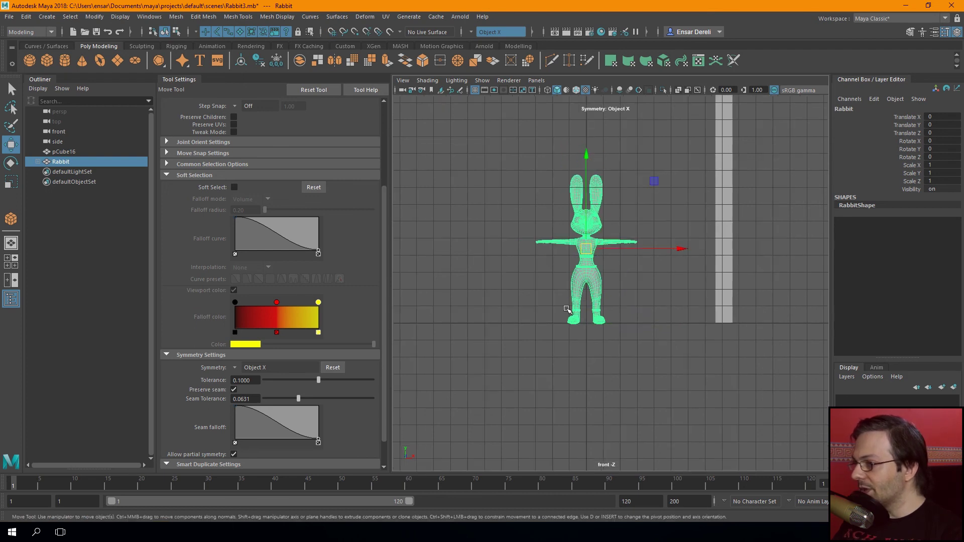
scroll(565, 296, up, 1)
key(d)
click(582, 245)
key(d)
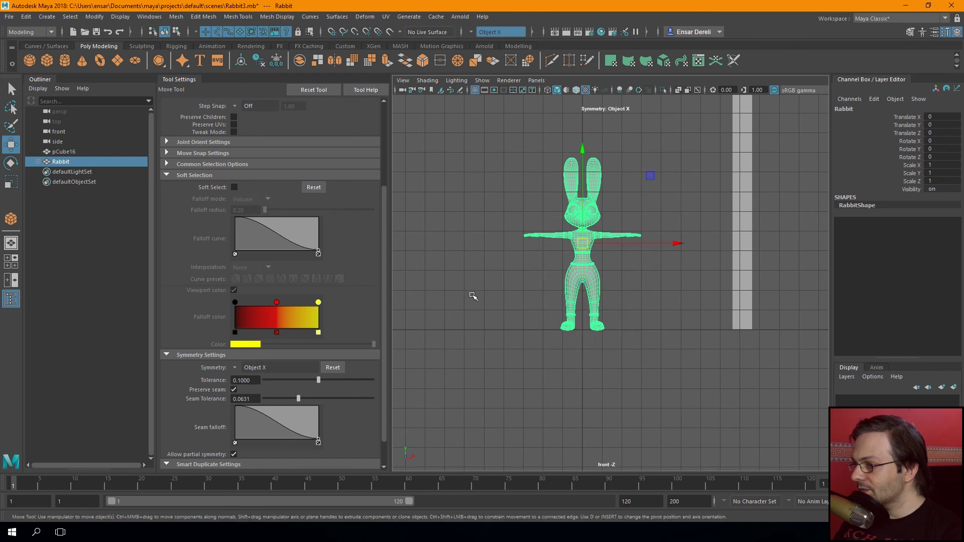
Reselect Rabbit and drag its pivot down to the rabbit's feet
scroll(473, 296, up, 2)
click(103, 233)
click(61, 162)
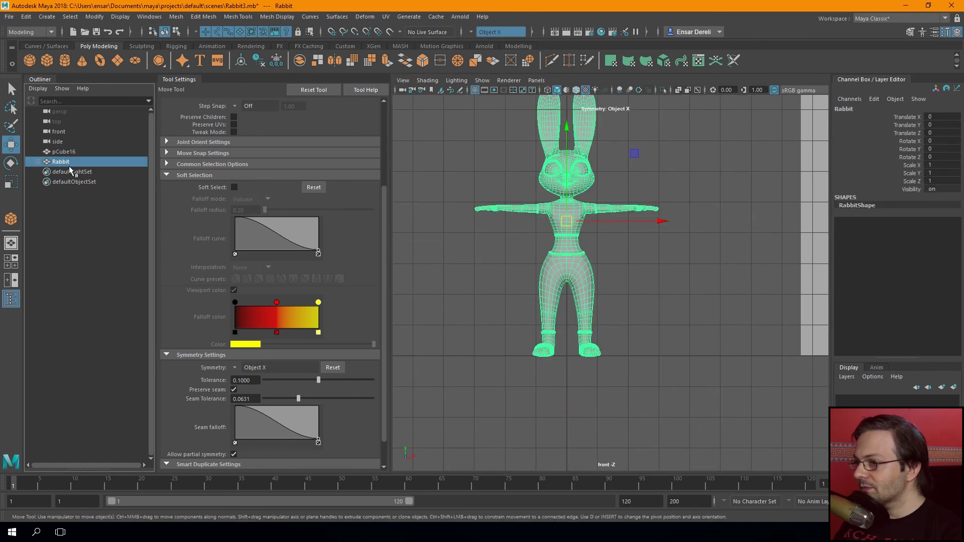
click(65, 152)
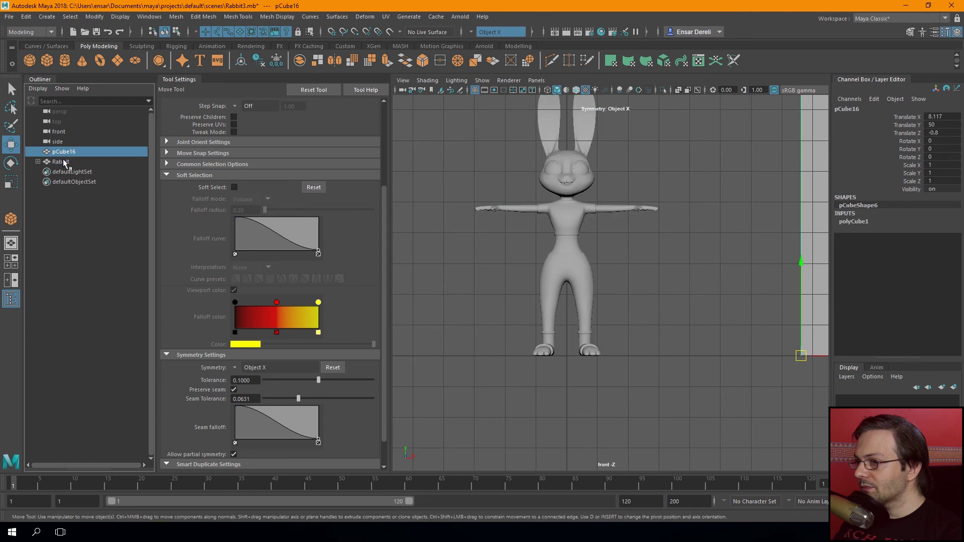
click(61, 162)
key(d)
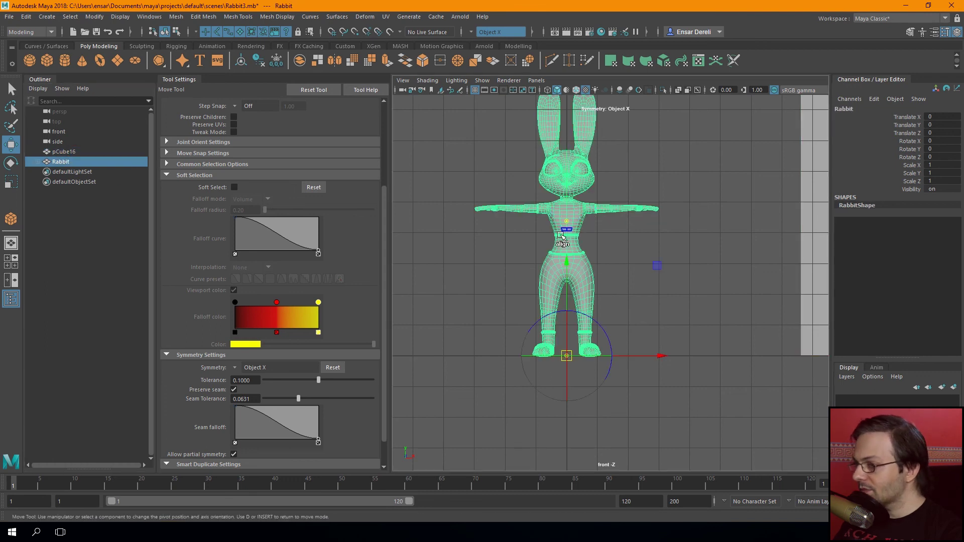
scroll(518, 249, up, 3)
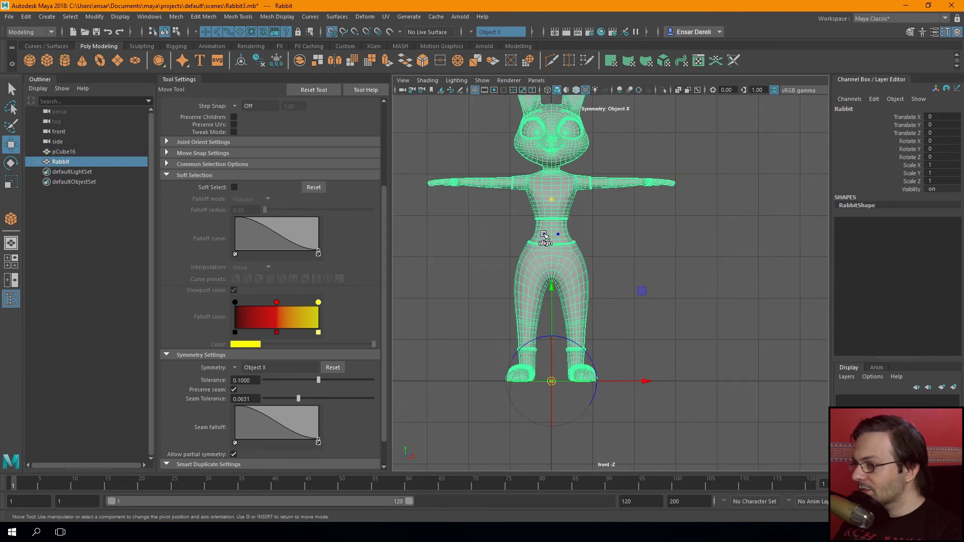
key(F9)
key(F8)
key(d)
key(d)
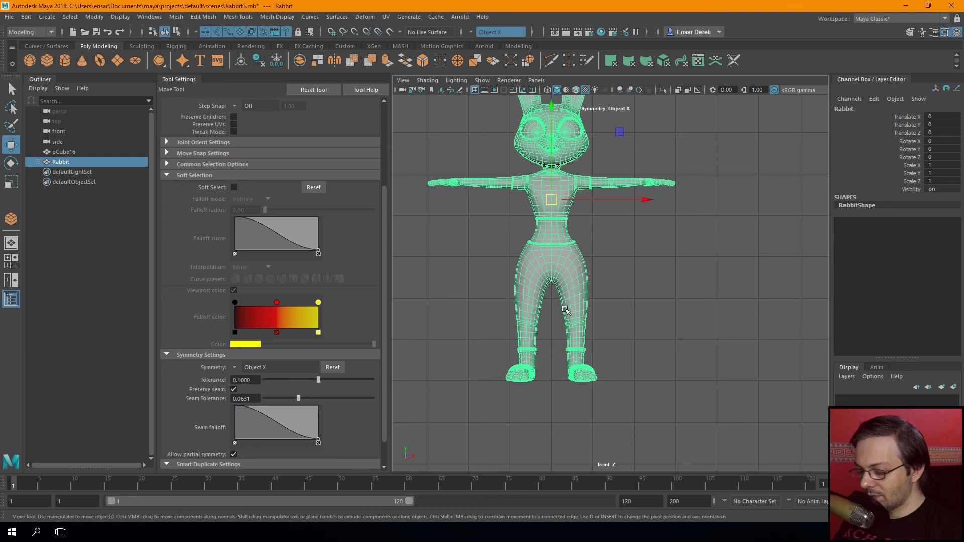
key(d)
mouse_move(566, 309)
mouse_down()
mouse_move(558, 340)
mouse_move(478, 325)
mouse_up()
drag(486, 360, 527, 383)
key(d)
Check the feet pivot in perspective and scale Rabbit uniformly to 14.247
key(space)
key(space)
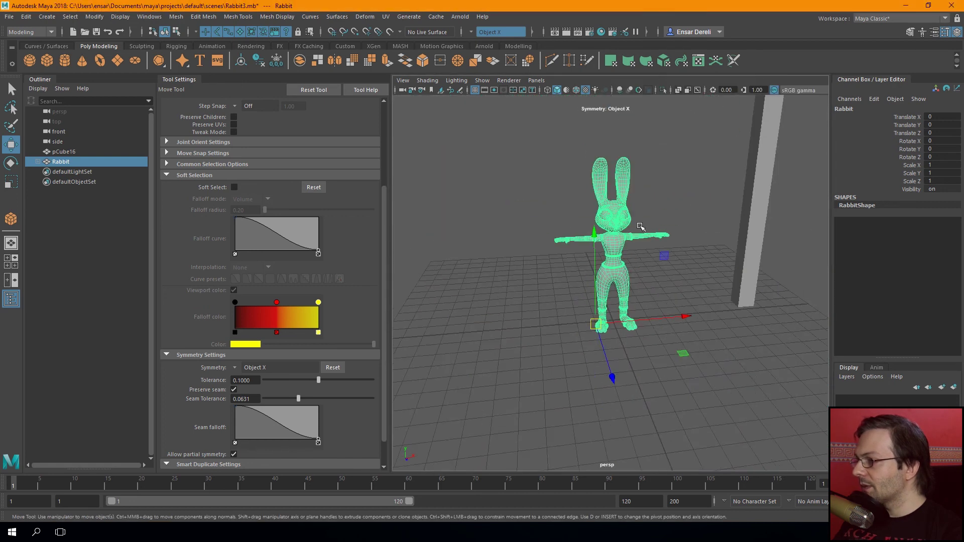
mouse_move(640, 227)
alt+mouse_down()
mouse_move(527, 338)
mouse_move(583, 397)
alt+mouse_up()
key(d)
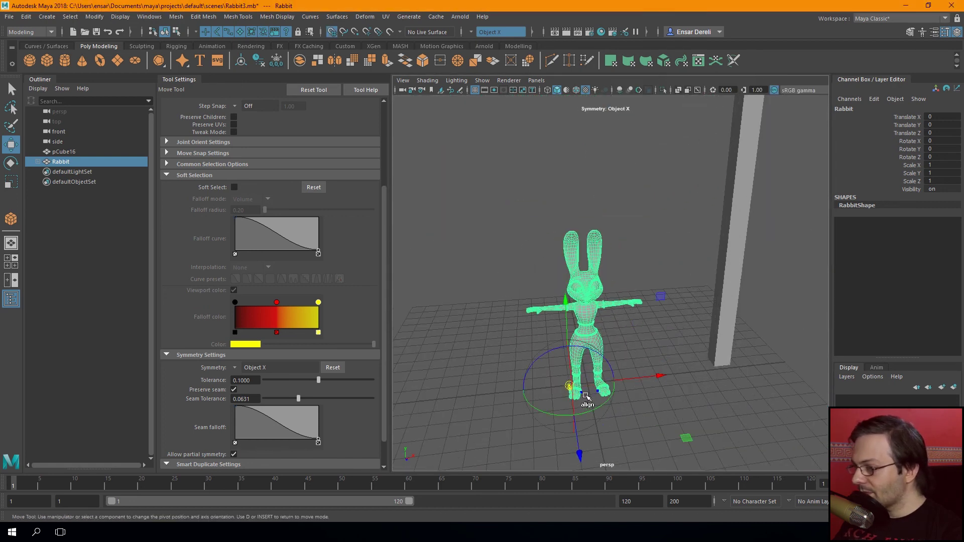
key(d)
scroll(590, 384, down, 5)
mouse_move(519, 285)
alt+mouse_down()
mouse_move(505, 270)
mouse_move(511, 301)
mouse_move(488, 333)
mouse_move(510, 354)
mouse_move(668, 324)
mouse_move(805, 345)
mouse_move(763, 318)
mouse_move(623, 300)
alt+mouse_up()
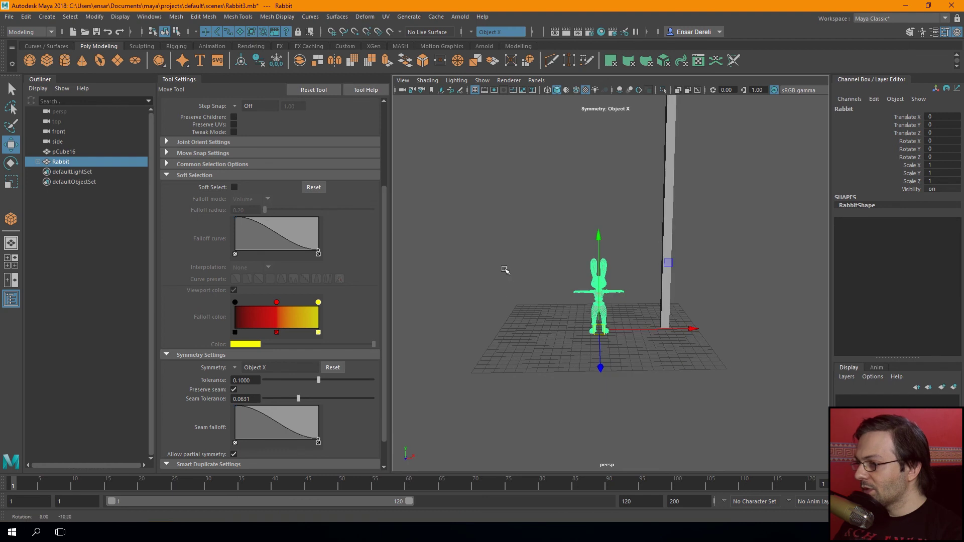
key(r)
key(F8)
key(F8)
Select the pCube16 column and slide it aside, undoing a stray move
click(624, 300)
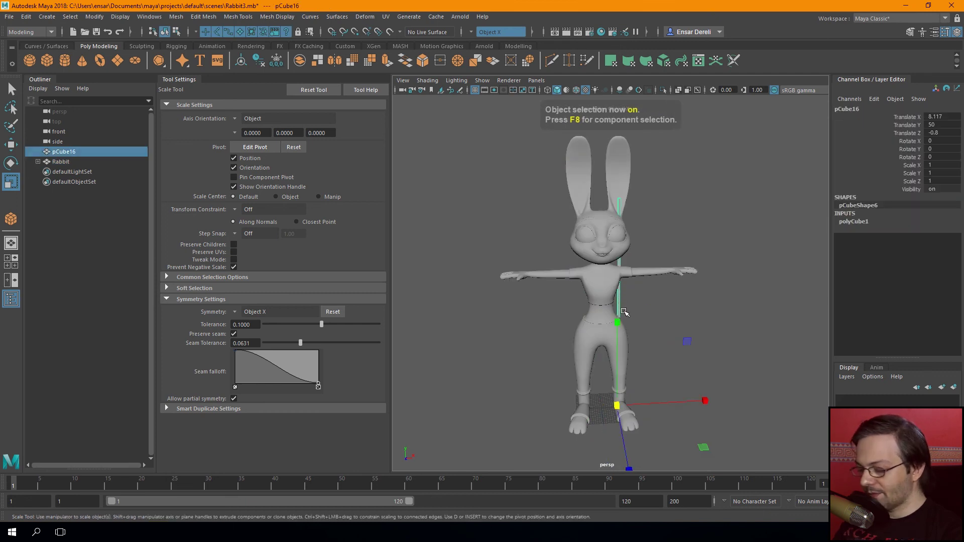
key(w)
mouse_move(659, 403)
mouse_down()
mouse_move(710, 400)
mouse_move(700, 376)
mouse_move(668, 383)
mouse_move(532, 342)
mouse_up()
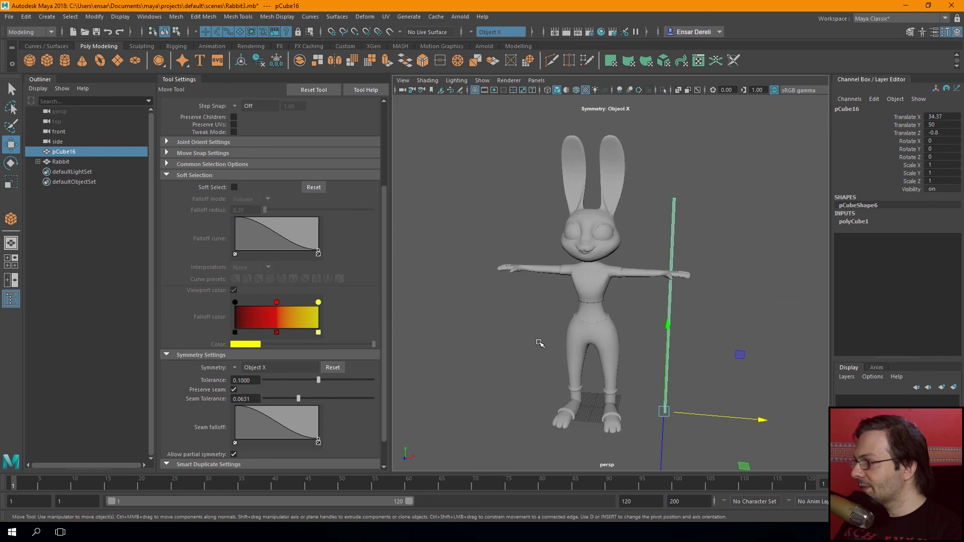
click(421, 319)
mouse_move(421, 319)
alt+mouse_down()
mouse_move(462, 308)
mouse_move(654, 307)
alt+mouse_up()
key(ctrl+z)
alt+drag(731, 370, 598, 335)
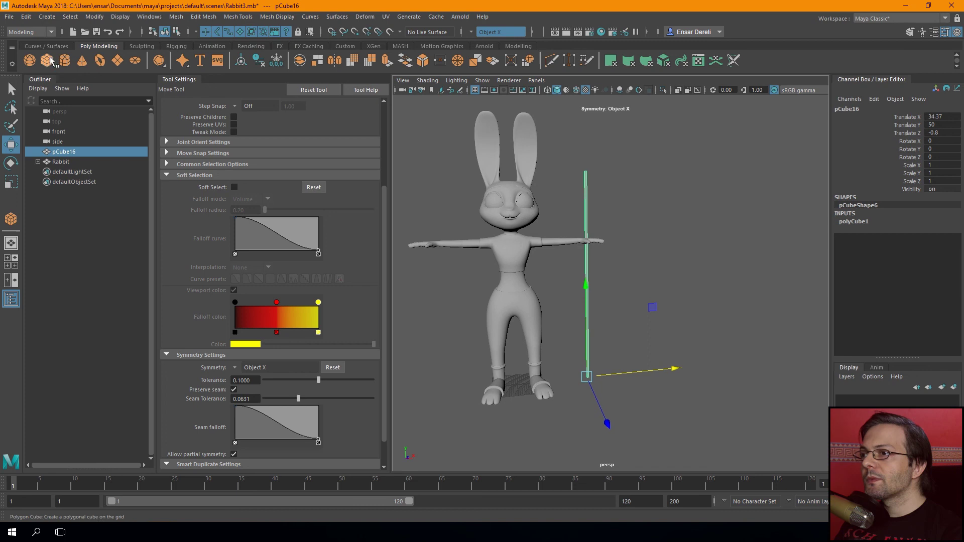
Check the column's 100-unit Height setting, then delete the pCube16 reference cube
click(853, 222)
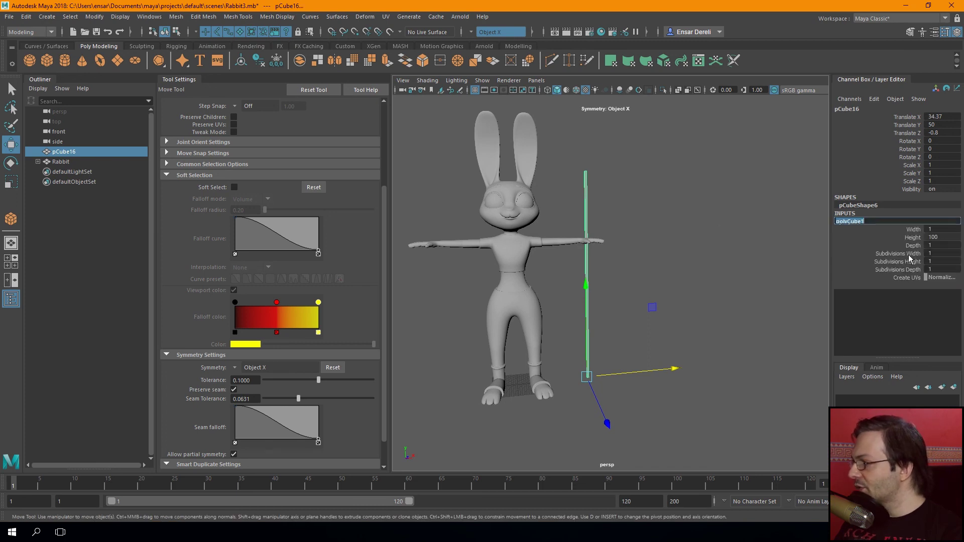
click(911, 238)
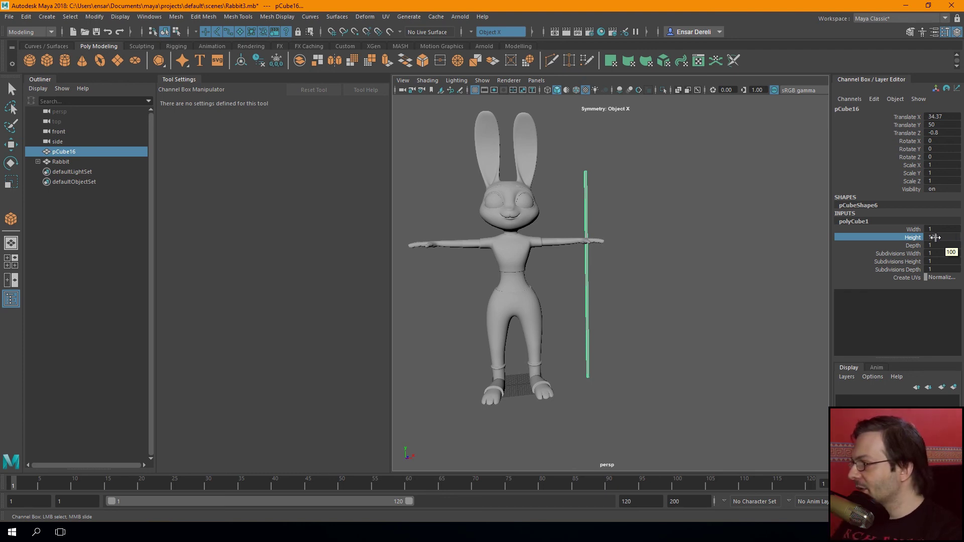
alt+drag(609, 306, 622, 313)
alt+middle_drag(615, 319, 643, 305)
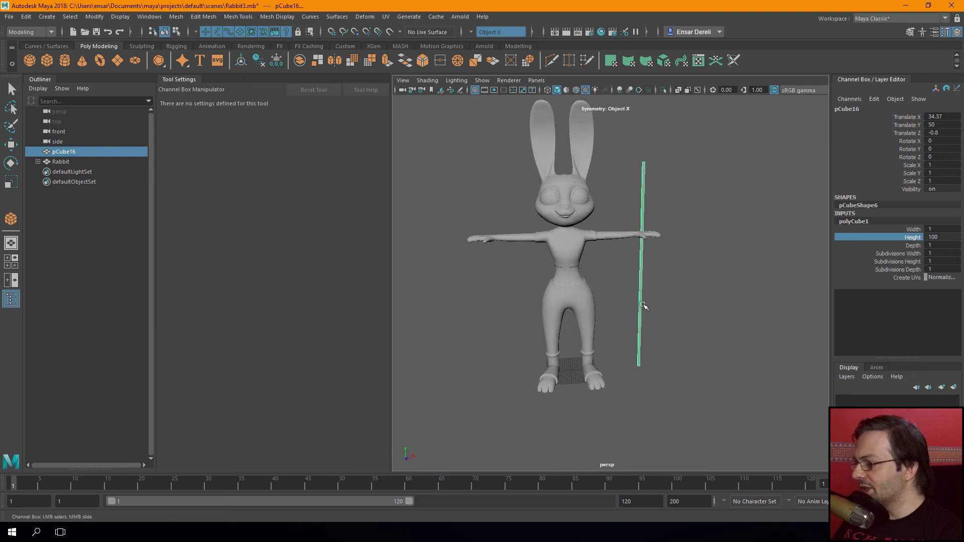
key(w)
key(Delete)
Zoom in on the rabbit's face and select the Rabbit mesh
key(F8)
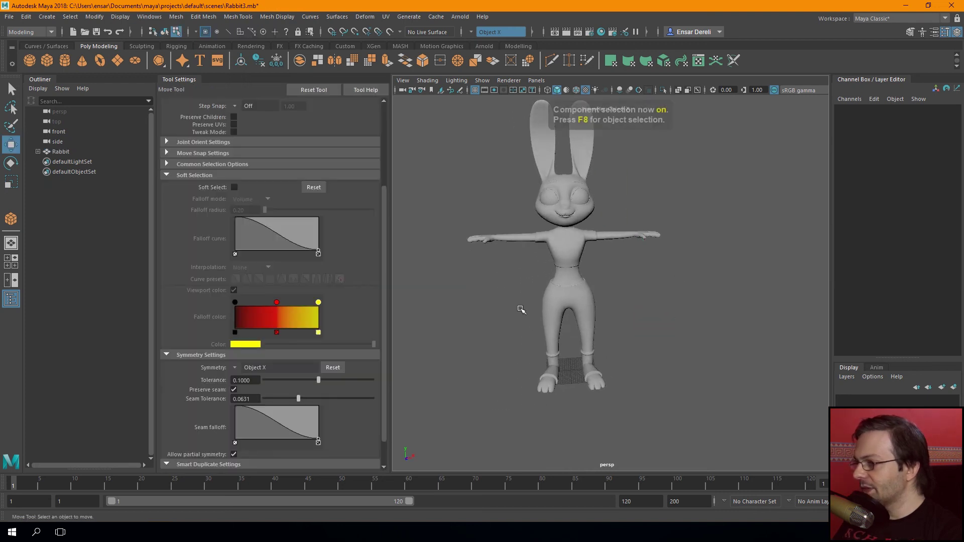
mouse_move(475, 300)
alt+mouse_down()
mouse_move(499, 331)
mouse_move(452, 320)
mouse_move(528, 323)
mouse_move(531, 337)
mouse_move(505, 328)
alt+mouse_up()
scroll(579, 258, up, 3)
alt+drag(579, 258, 553, 261)
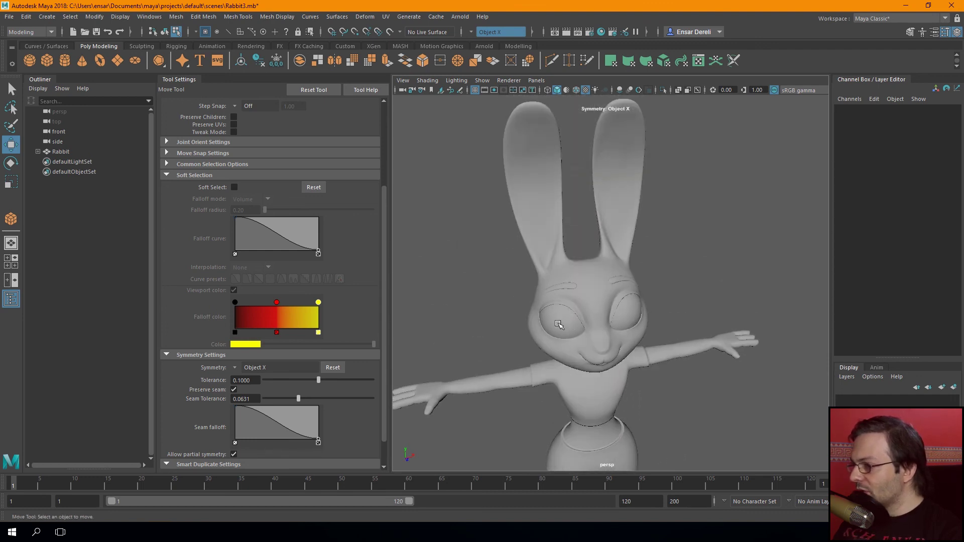
scroll(456, 287, up, 5)
double_click(455, 288)
alt+drag(456, 289, 679, 288)
key(F8)
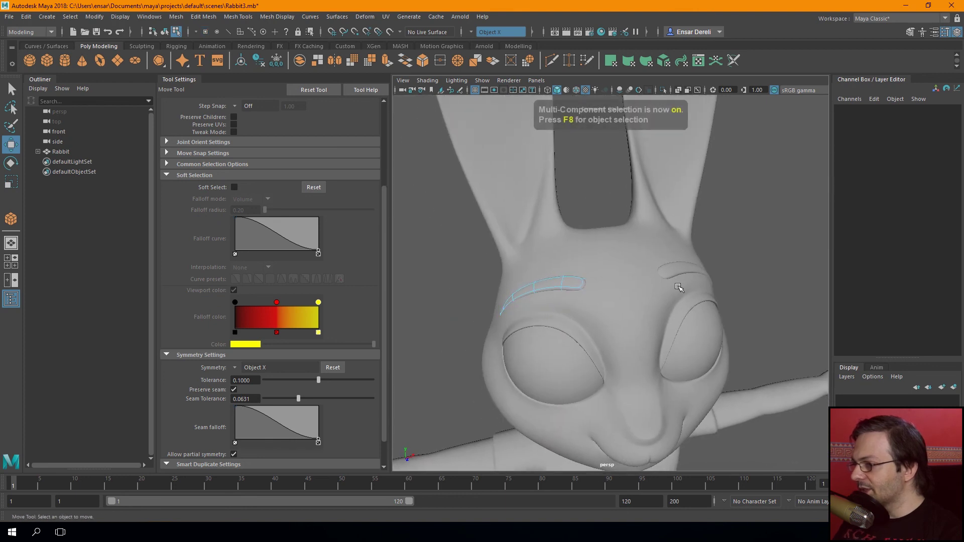
key(F8)
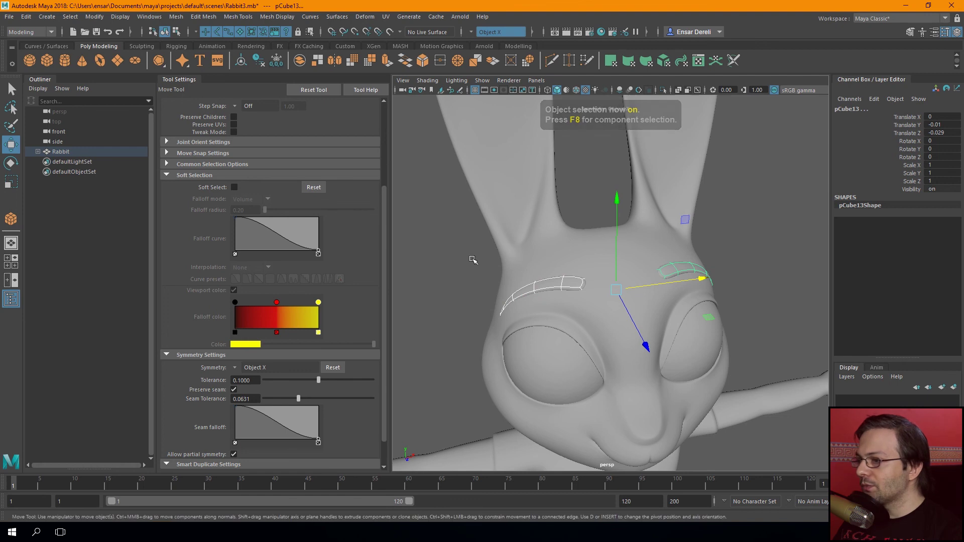
scroll(529, 273, down, 5)
scroll(529, 281, down, 2)
scroll(542, 251, up, 2)
click(556, 230)
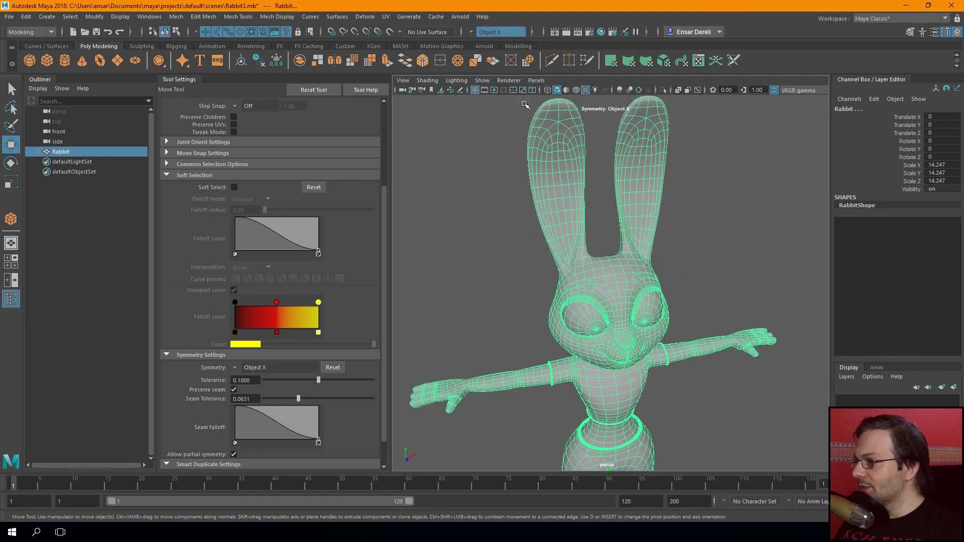
Undo an accidental Combine, then apply Subdiv Proxy smoothing to both eyebrows
click(518, 46)
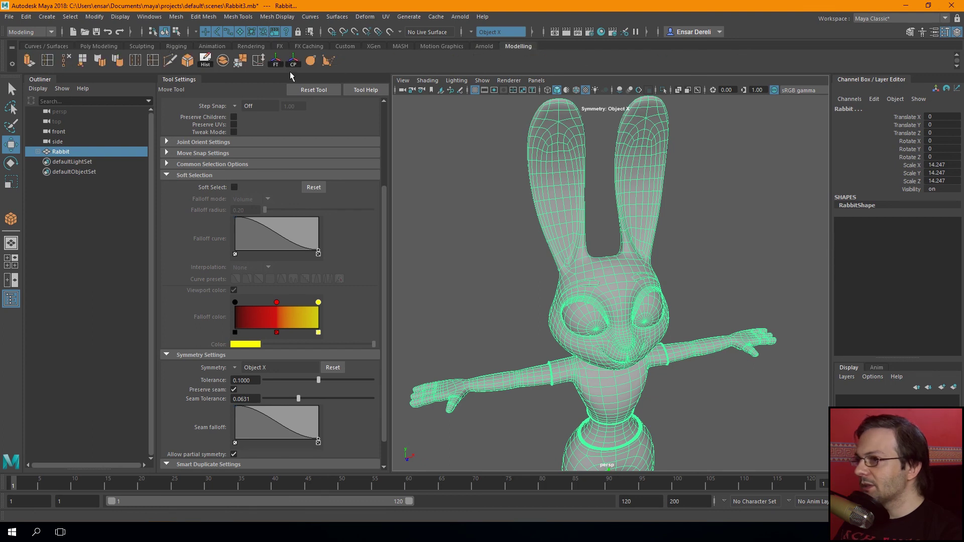
click(223, 61)
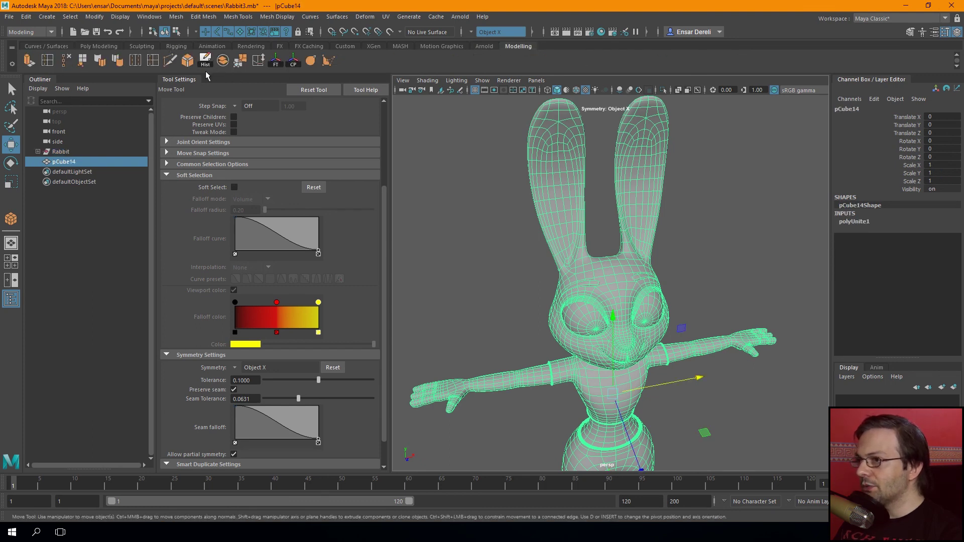
key(ctrl+z)
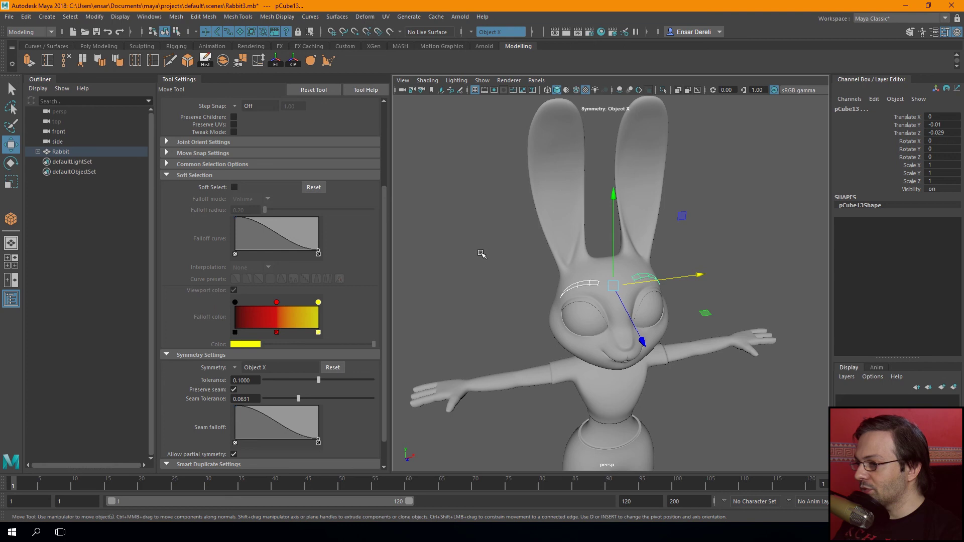
scroll(481, 254, up, 5)
click(452, 273)
click(561, 285)
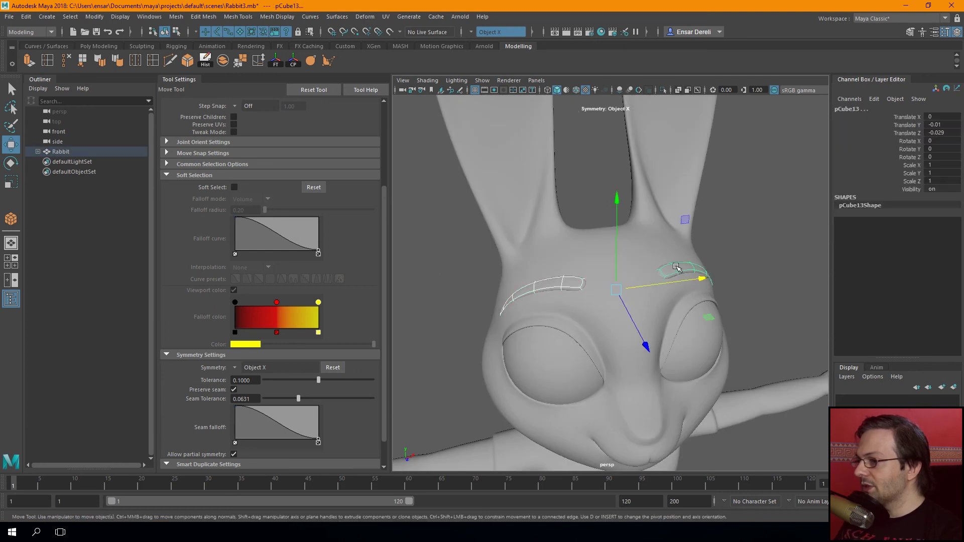
click(192, 18)
mouse_move(176, 16)
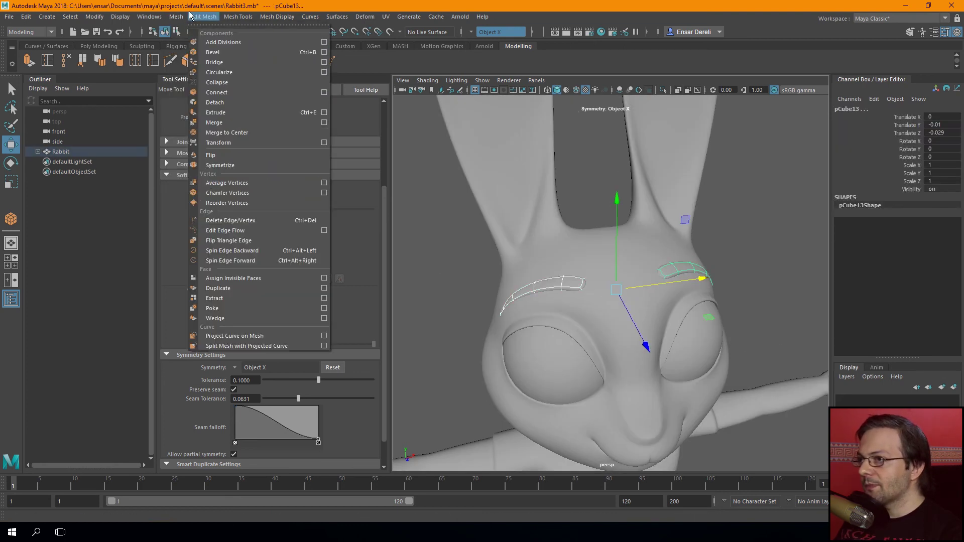
mouse_move(202, 227)
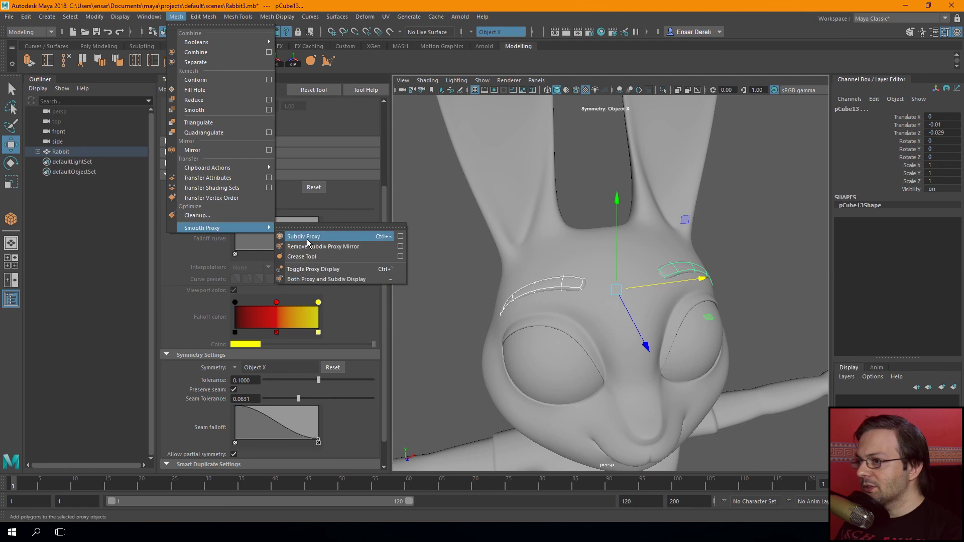
click(308, 239)
Reselect the eyebrows to check the right eyebrow's smoothing
click(541, 293)
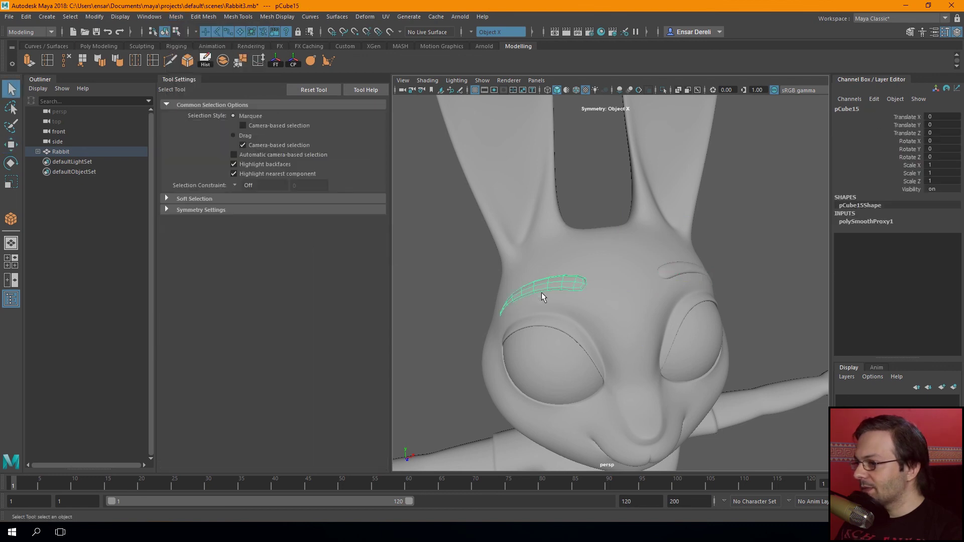
shift+click(656, 276)
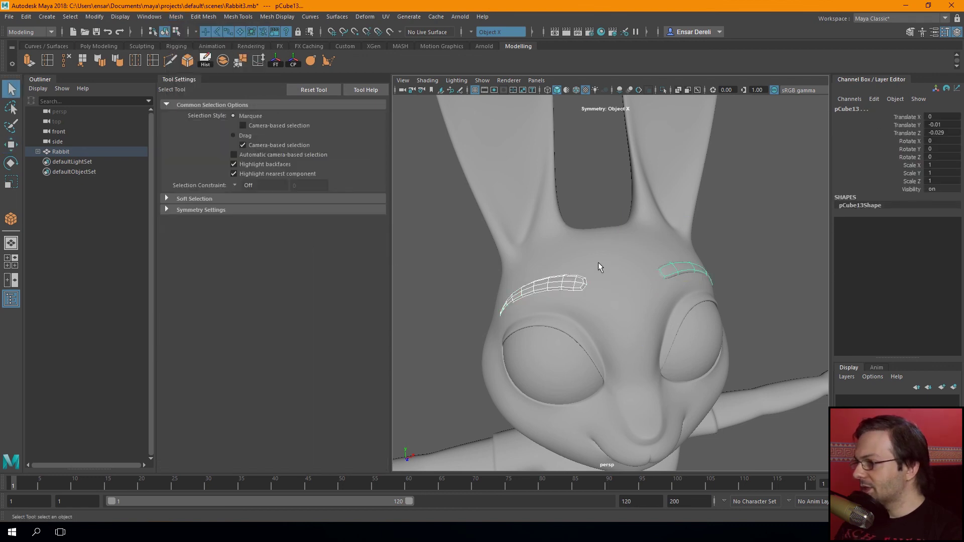
click(740, 257)
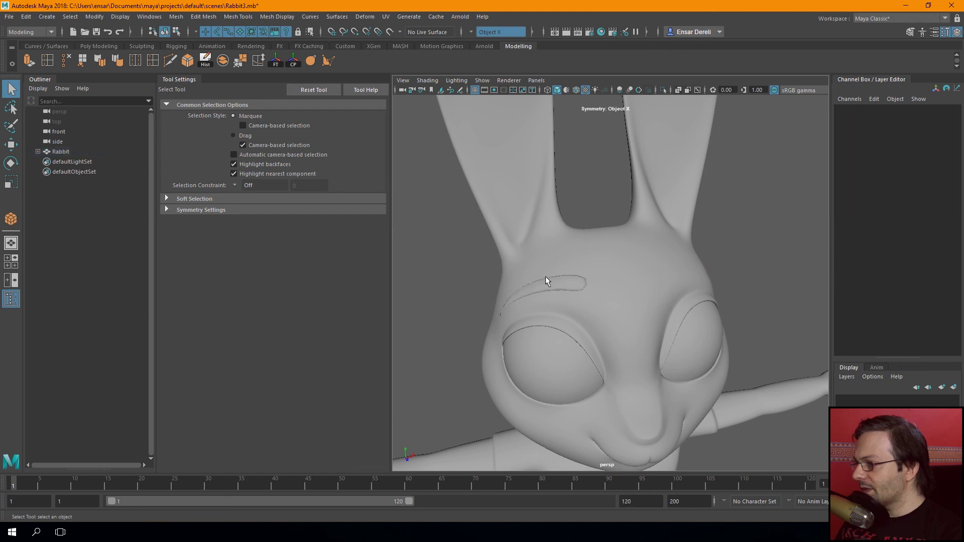
click(548, 279)
key(ctrl+z)
key(ctrl+z)
click(711, 260)
click(675, 273)
click(731, 248)
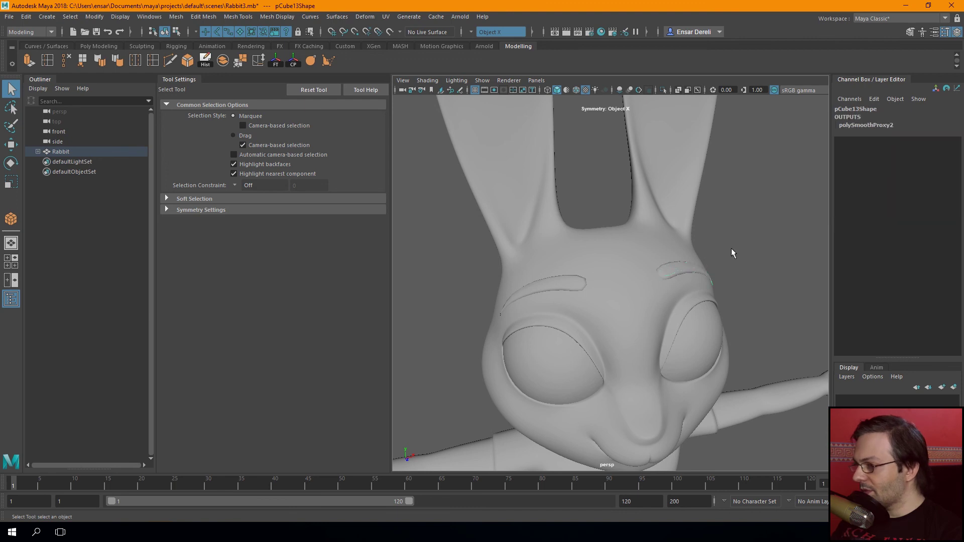
click(675, 270)
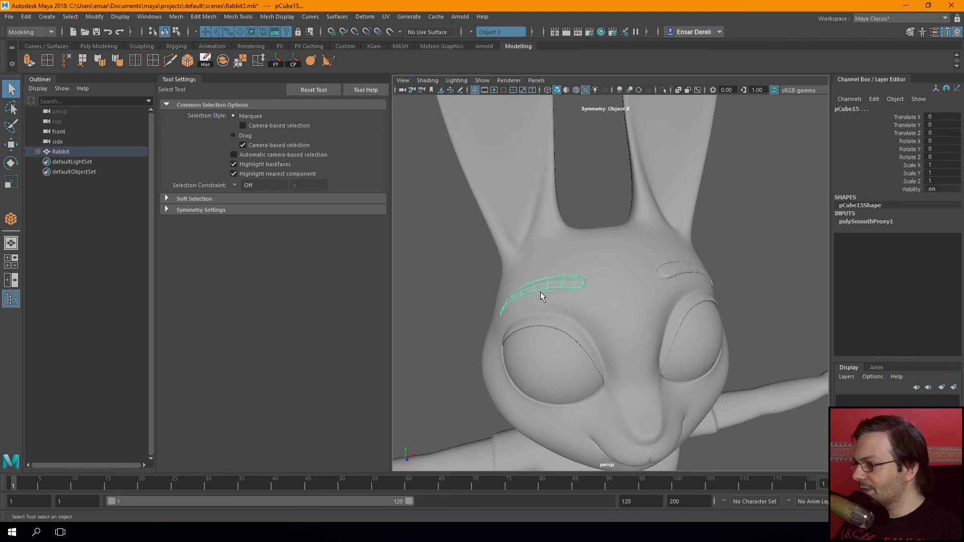
click(683, 272)
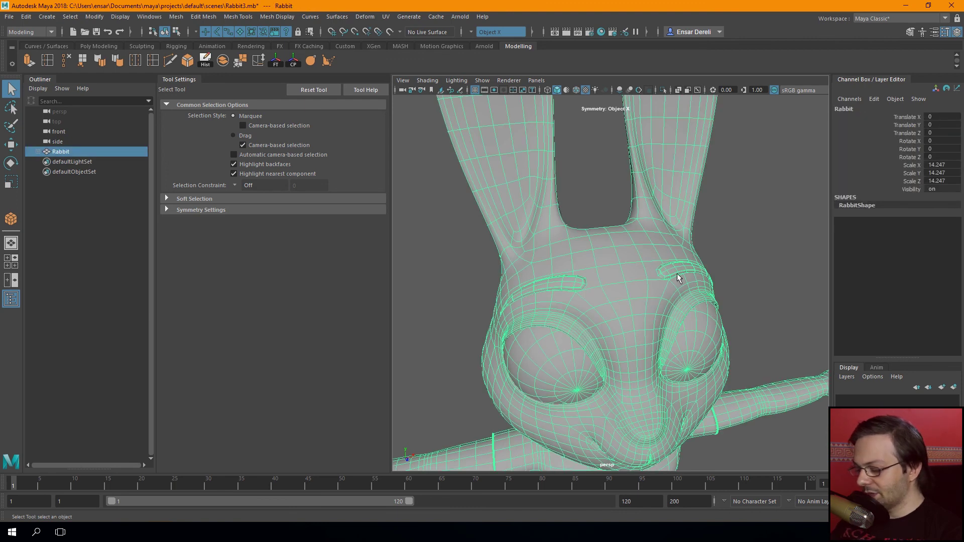
Inspect the eyebrows in wireframe display and select the left eyebrow
key(4)
scroll(677, 274, up, 3)
scroll(734, 274, up, 3)
scroll(640, 287, up, 3)
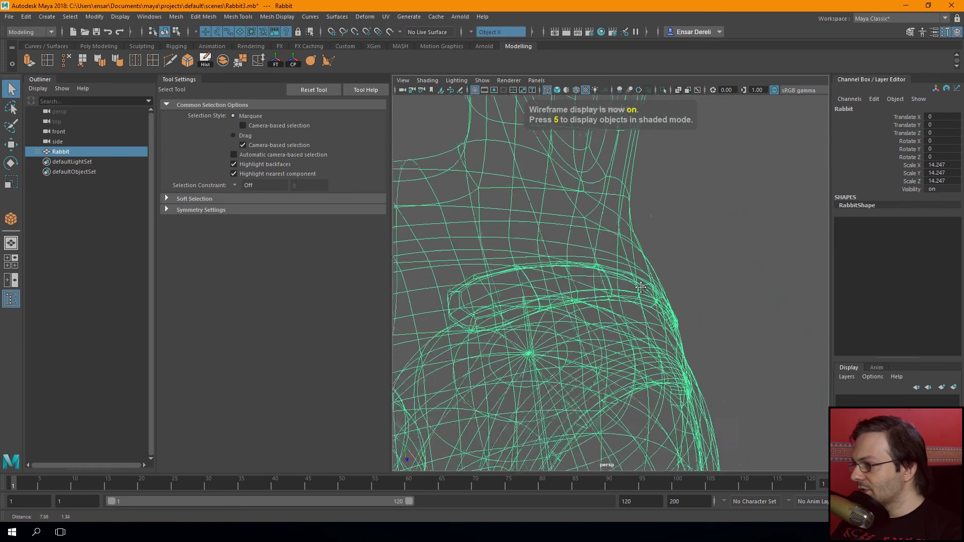
scroll(641, 287, down, 5)
drag(667, 236, 541, 279)
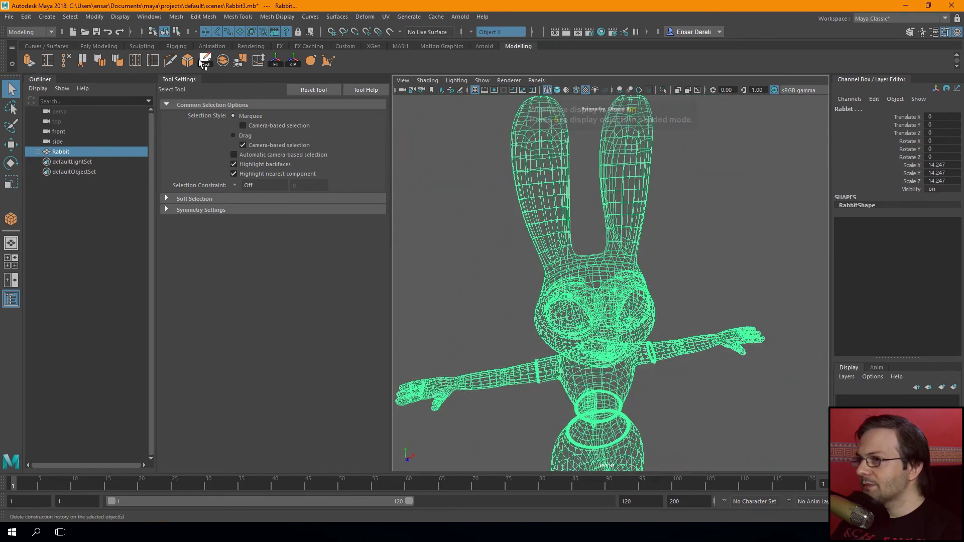
click(437, 209)
scroll(474, 276, up, 5)
click(504, 283)
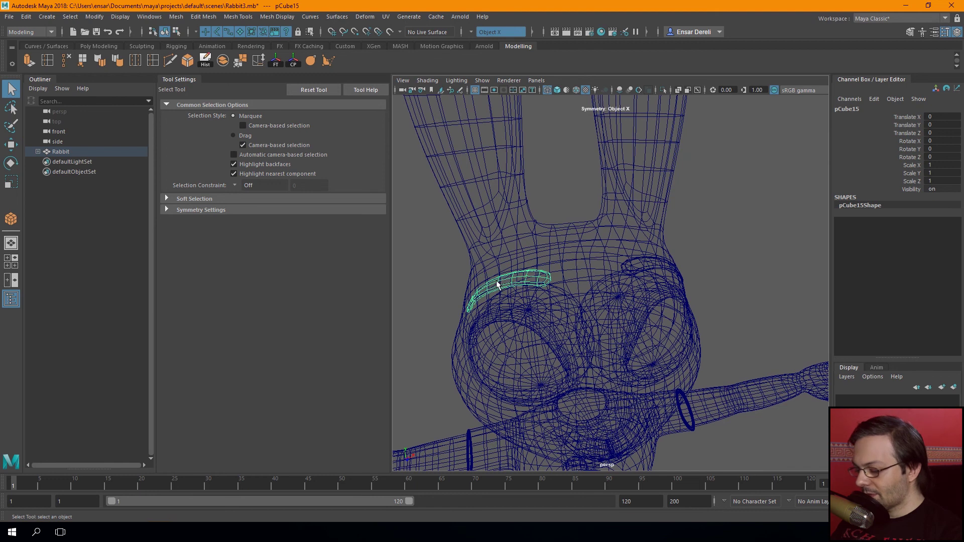
key(6)
Check the small piece on the shoulder, then add the left eyebrow to the selection
scroll(494, 280, up, 3)
scroll(569, 268, up, 2)
scroll(490, 255, up, 2)
mouse_move(490, 255)
alt+mouse_down()
mouse_move(572, 265)
mouse_move(586, 296)
mouse_move(551, 268)
alt+mouse_up()
key(F9)
click(562, 250)
click(553, 267)
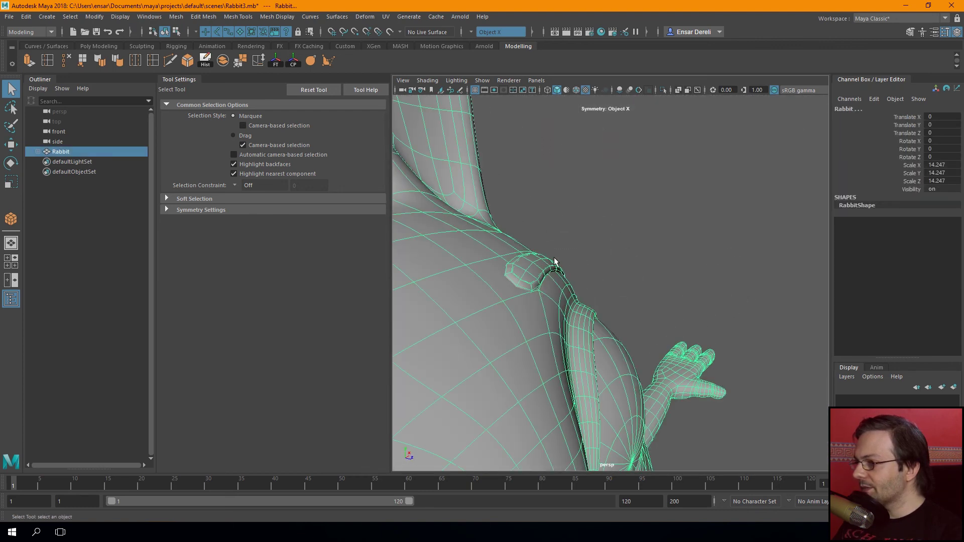
click(555, 265)
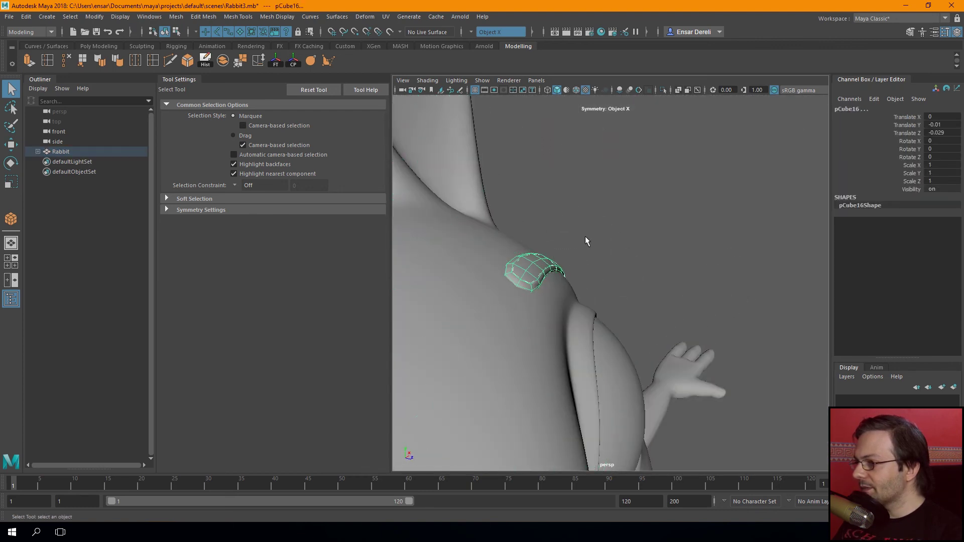
click(545, 267)
mouse_move(545, 268)
alt+mouse_down()
mouse_move(606, 275)
mouse_move(536, 284)
alt+mouse_up()
shift+click(533, 278)
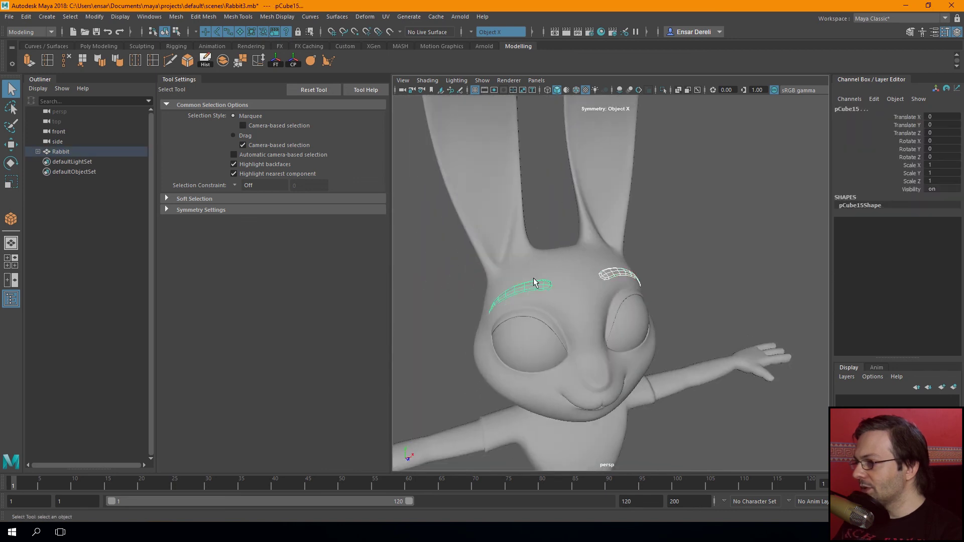
Try selecting the eyebrow and both eye spheres on the rabbit's head
click(205, 62)
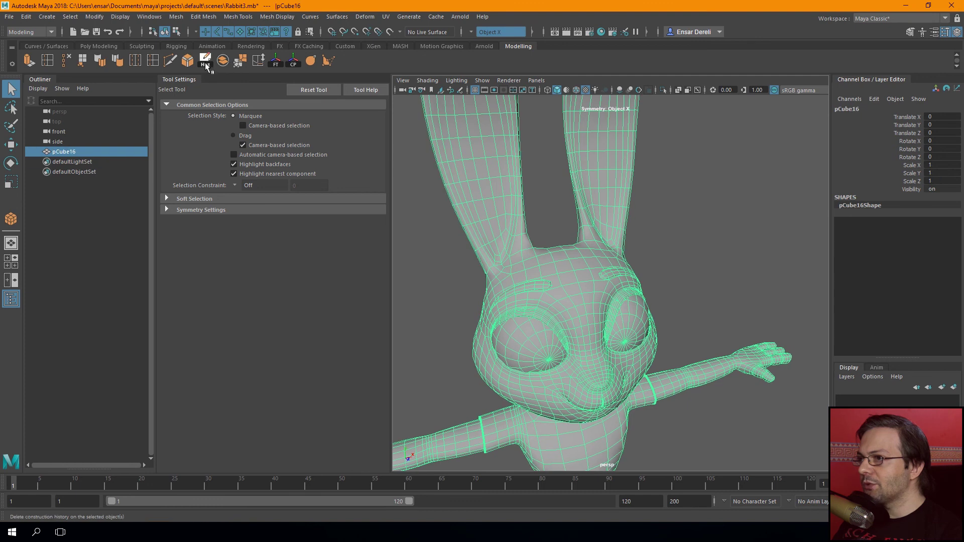
scroll(493, 269, down, 3)
scroll(493, 270, up, 4)
key(ctrl+z)
key(ctrl+z)
click(493, 270)
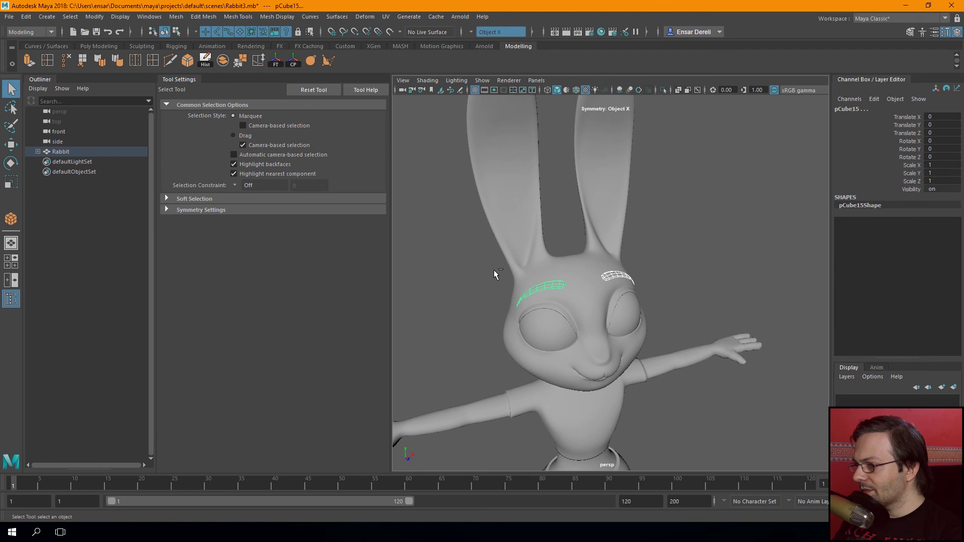
click(546, 323)
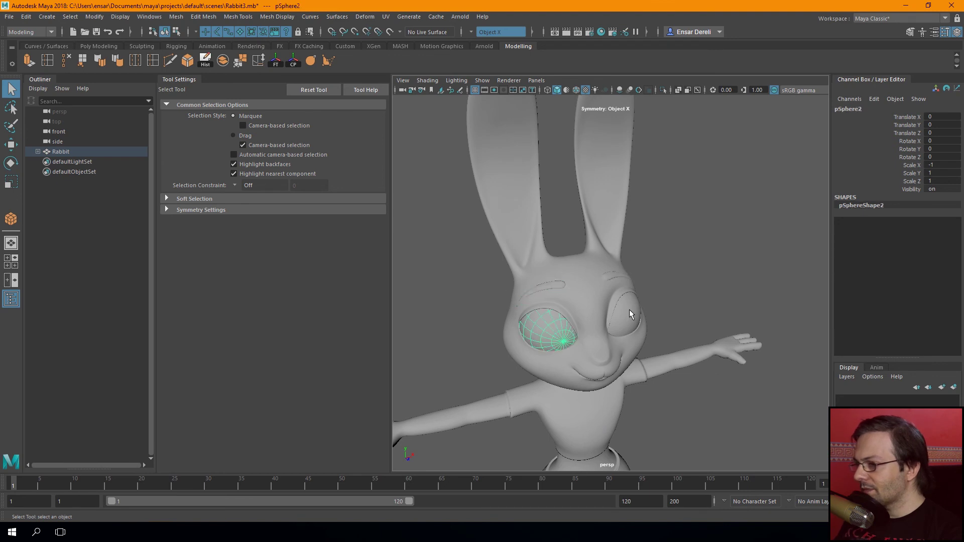
click(629, 310)
scroll(620, 306, up, 3)
scroll(605, 273, up, 2)
scroll(610, 255, up, 2)
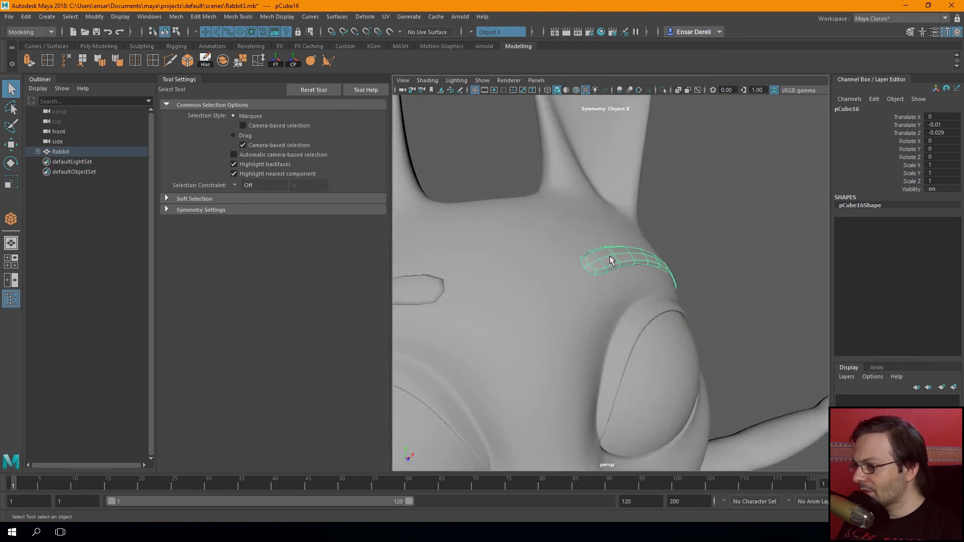
click(591, 219)
mouse_move(592, 219)
alt+mouse_down()
mouse_move(552, 255)
mouse_move(510, 241)
alt+mouse_up()
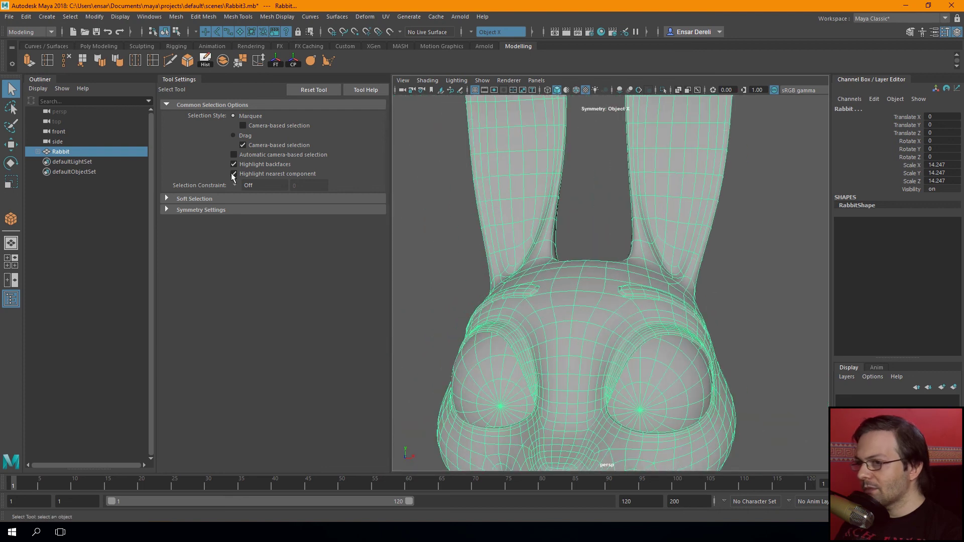
Unparent both eye spheres from the Rabbit group with Edit > Unparent
click(38, 153)
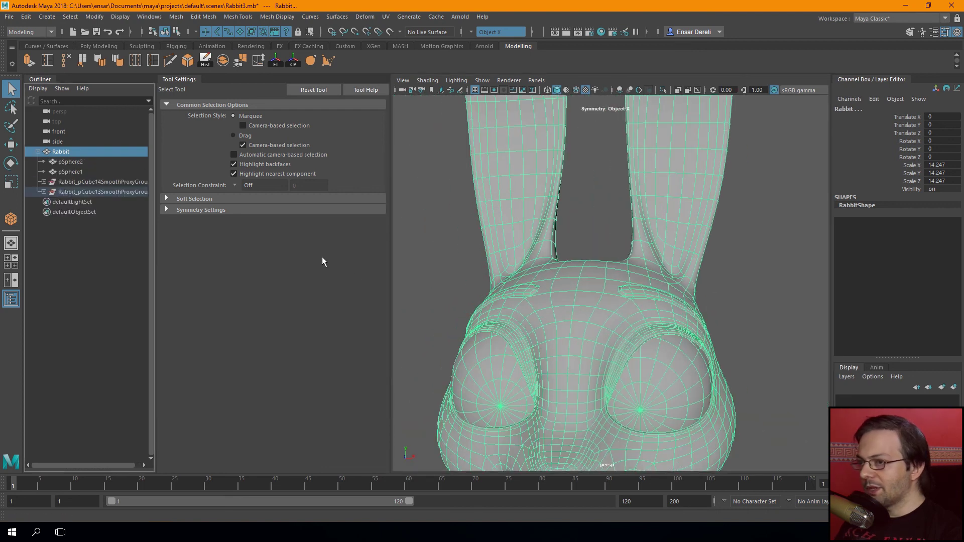
click(477, 376)
shift+click(674, 376)
click(25, 17)
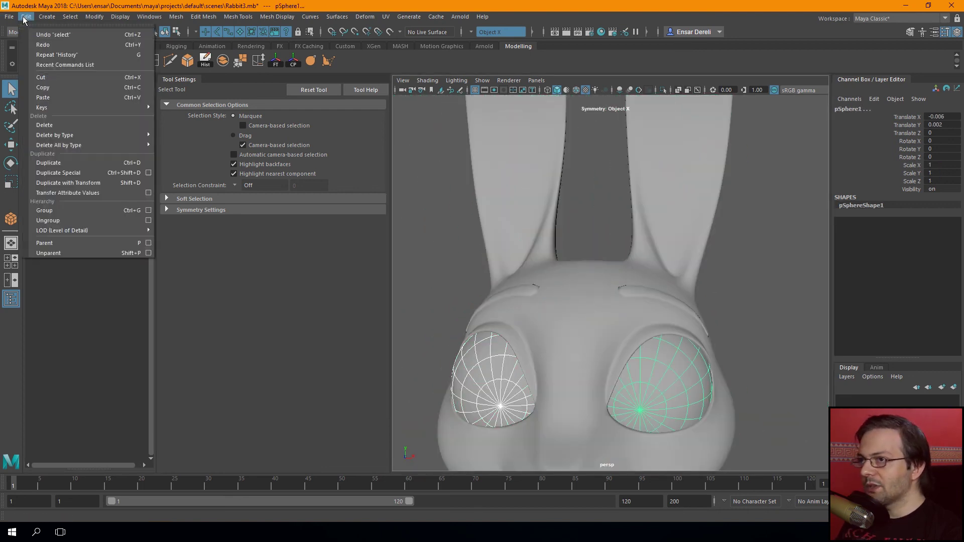
click(73, 252)
click(442, 234)
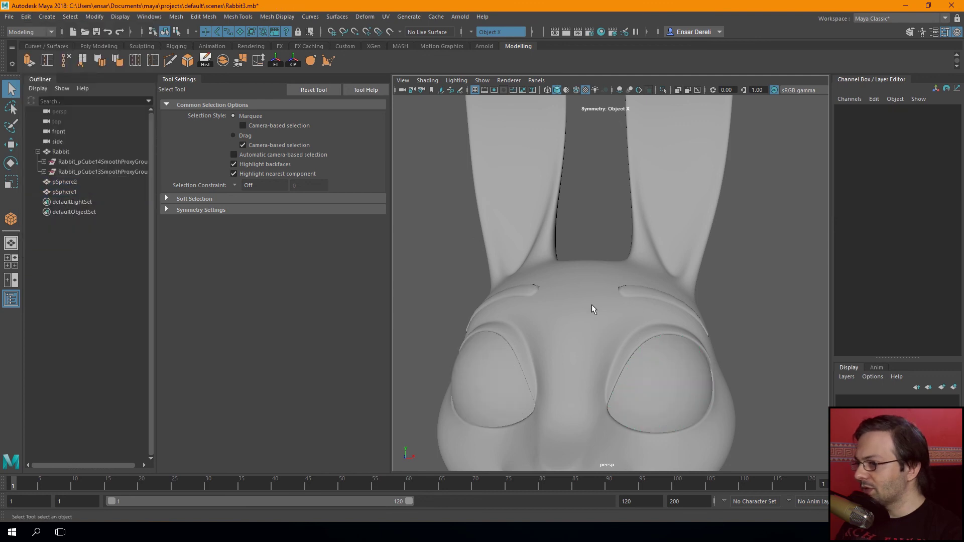
Combine the rabbit body and eyebrows into one mesh and delete its history
mouse_move(493, 241)
mouse_down()
mouse_move(522, 166)
mouse_move(673, 165)
mouse_move(547, 151)
mouse_move(534, 224)
mouse_move(525, 174)
mouse_move(543, 202)
mouse_up()
scroll(488, 256, down, 5)
scroll(544, 201, up, 3)
scroll(544, 202, up, 2)
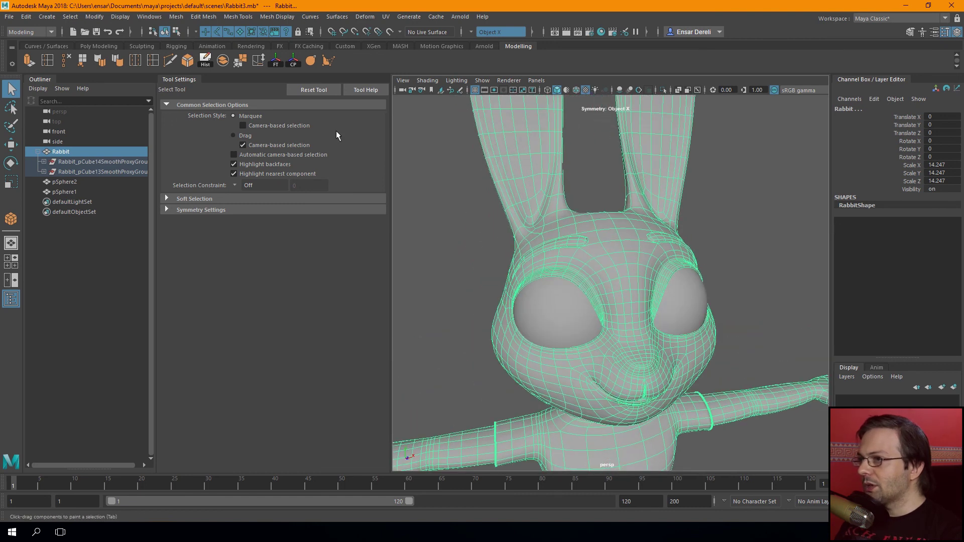
click(224, 61)
click(204, 60)
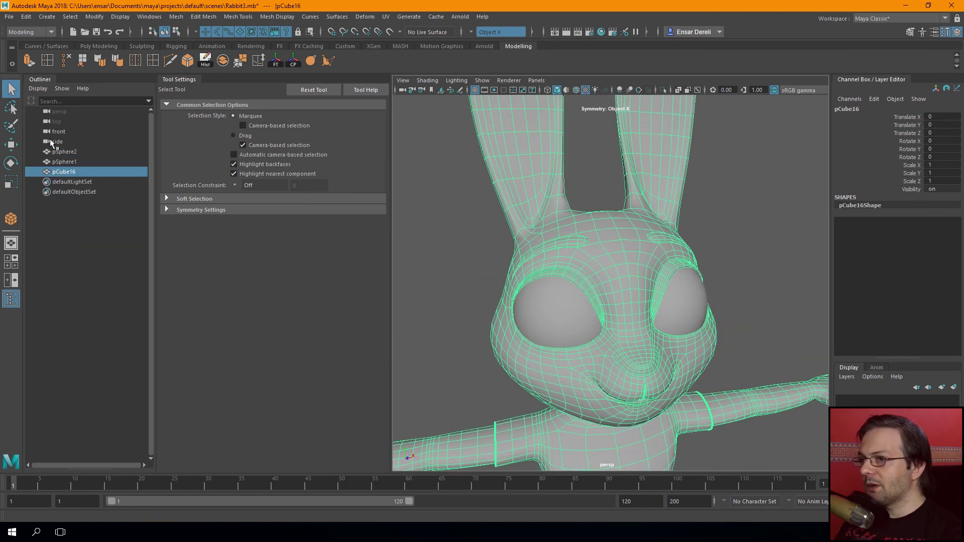
Rename the combined mesh pCube16 to Body in the Outliner
double_click(69, 172)
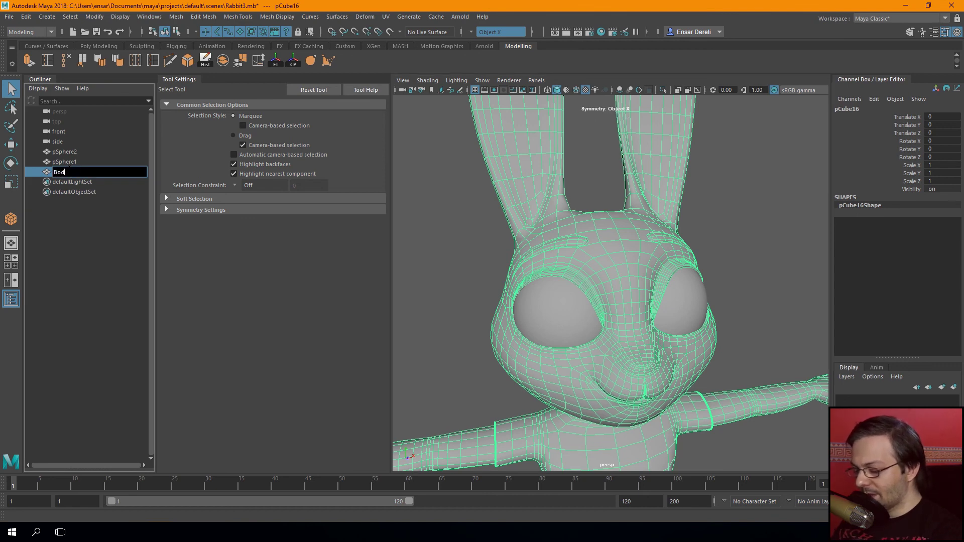
text(y)
key(Return)
Select both eye spheres and rename them Eye using the input line's Rename field
click(538, 315)
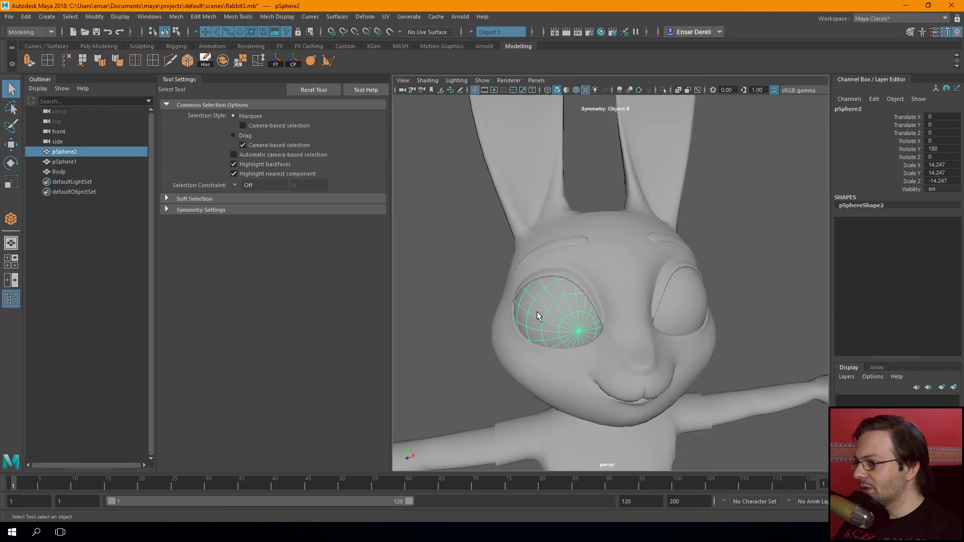
shift+click(676, 308)
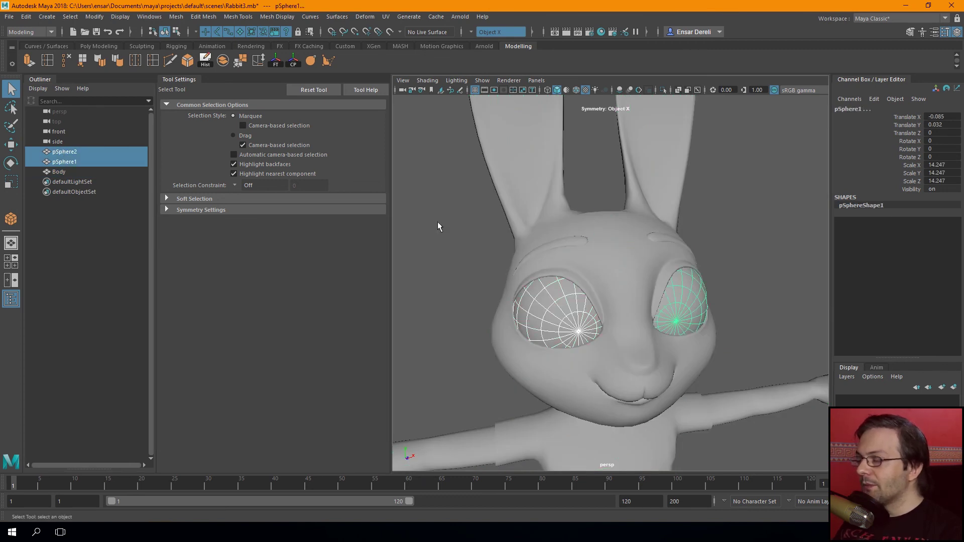
click(429, 236)
click(64, 151)
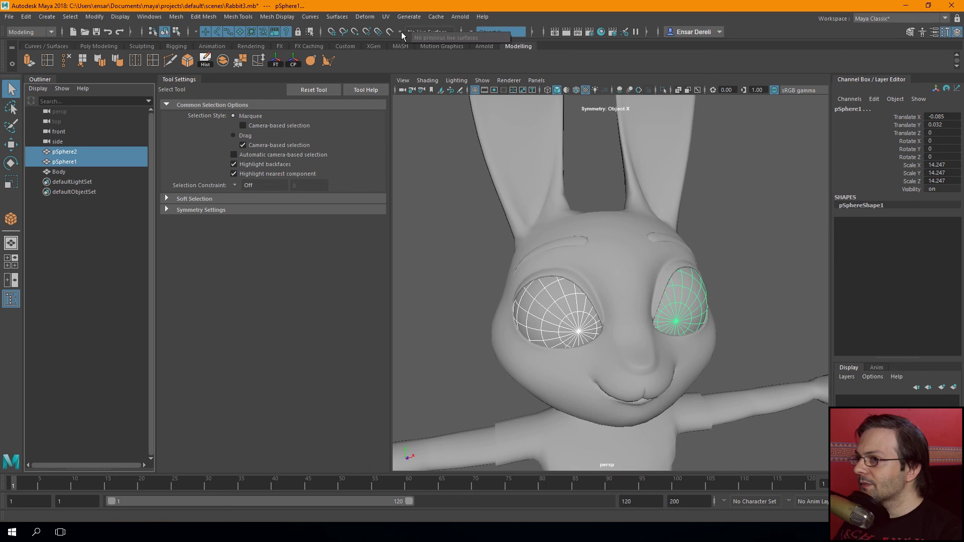
click(462, 32)
click(465, 30)
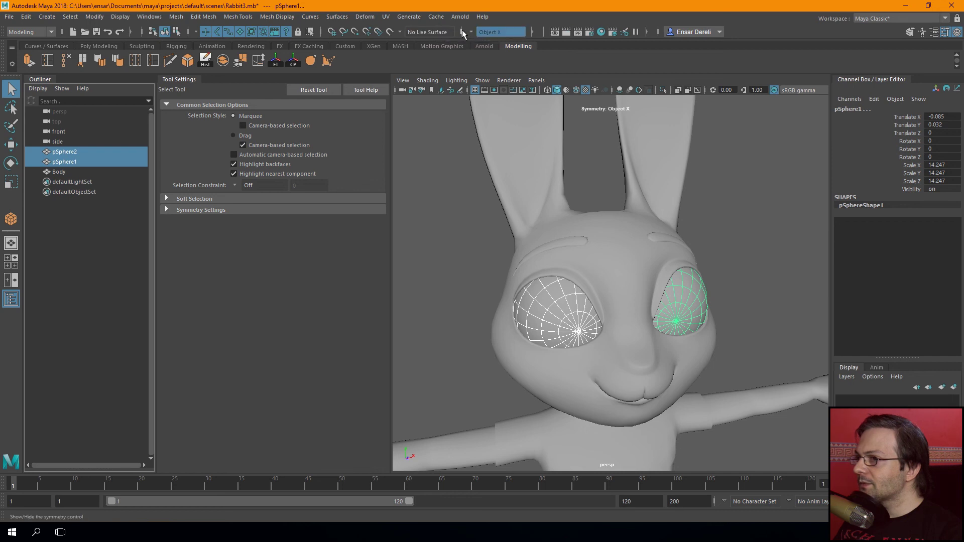
click(471, 32)
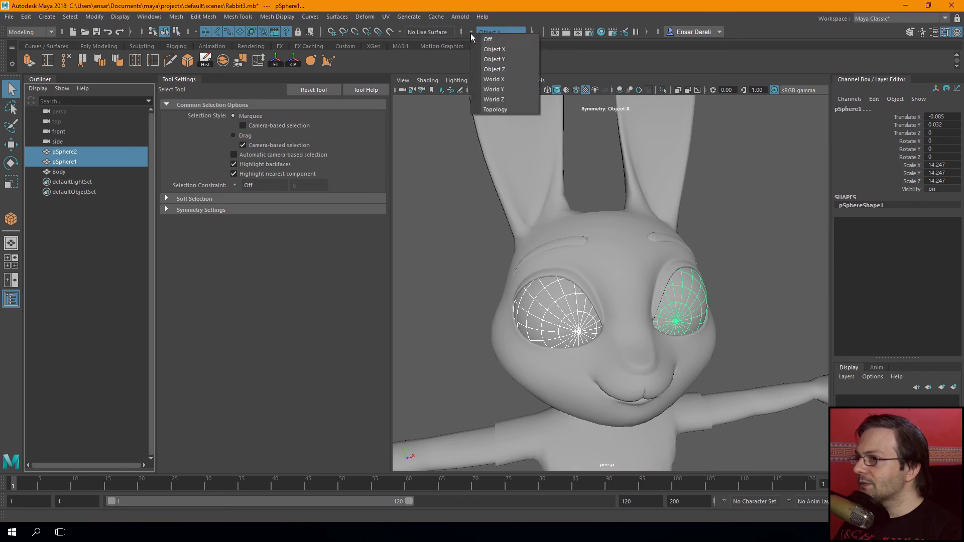
click(532, 33)
click(578, 33)
click(683, 32)
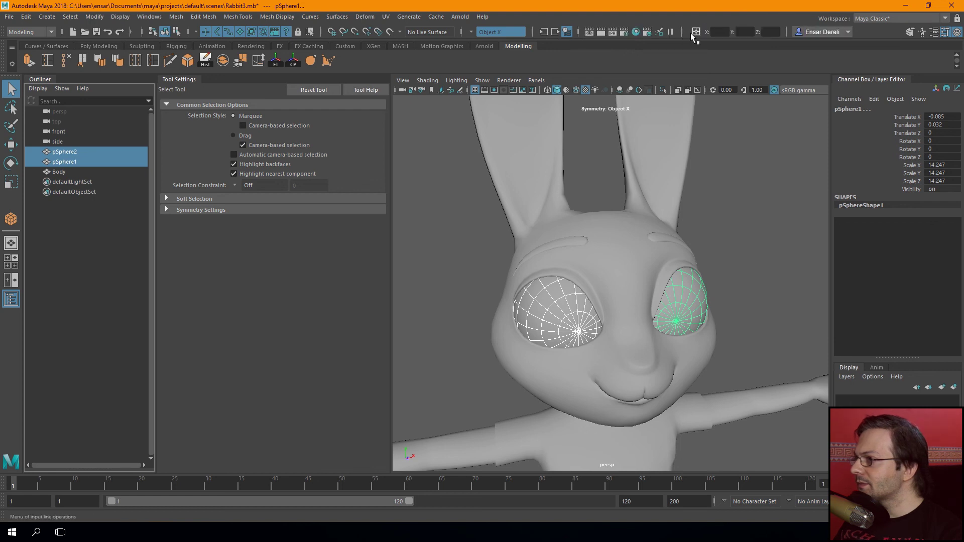
click(697, 34)
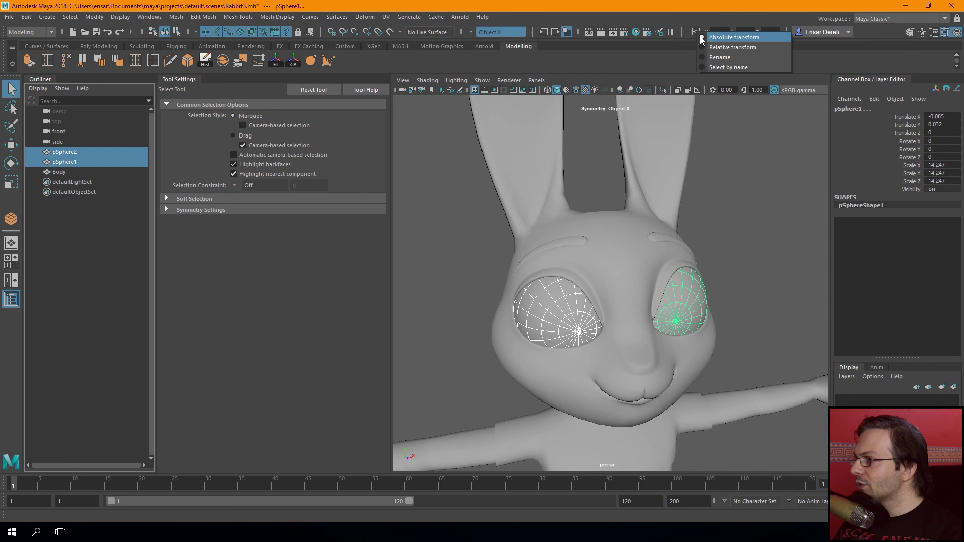
click(724, 59)
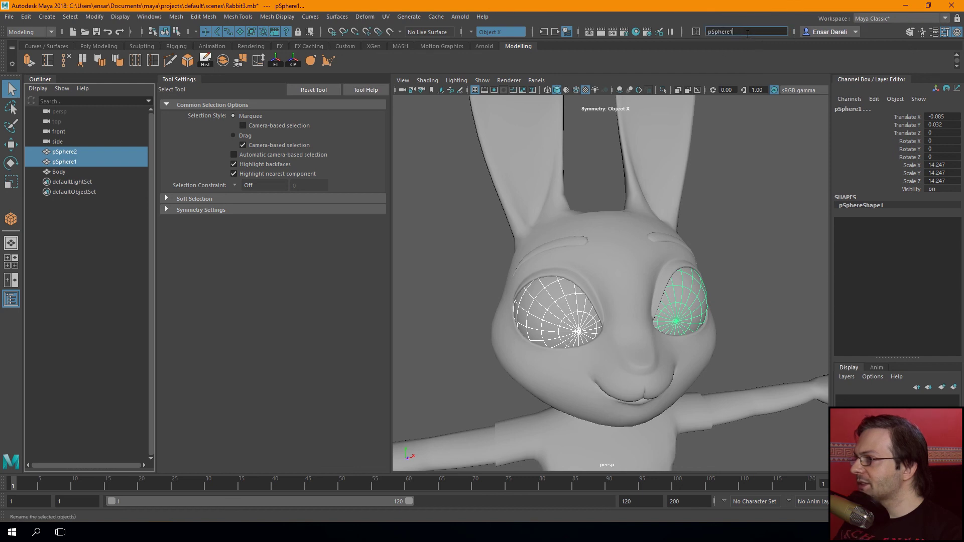
text(Eye)
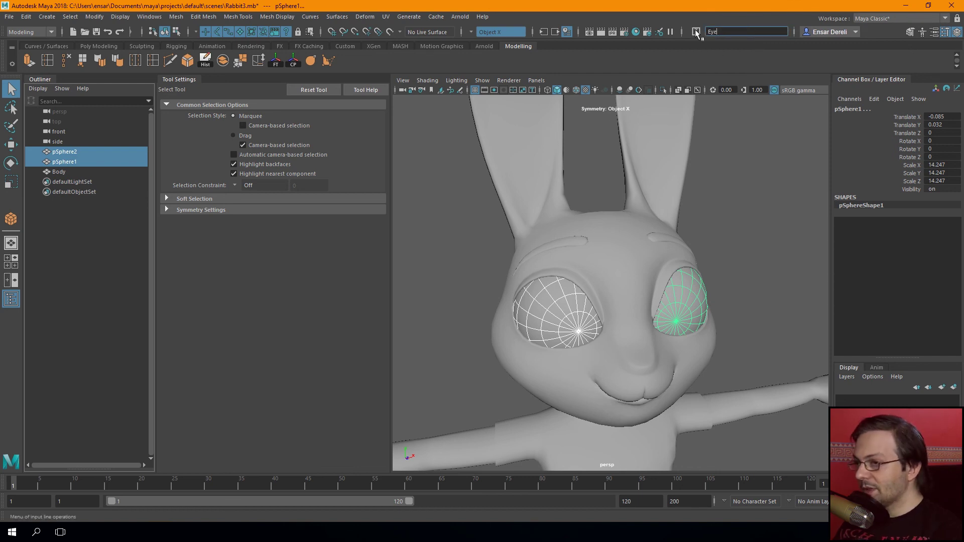
key(Return)
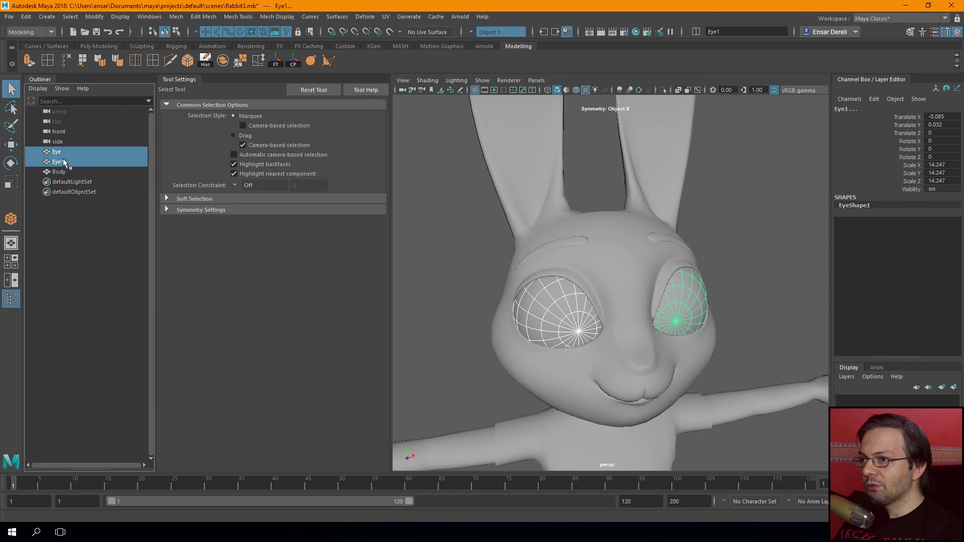
Rename the eye called Eye to Eye2 and place it below Eye1
click(72, 232)
double_click(63, 159)
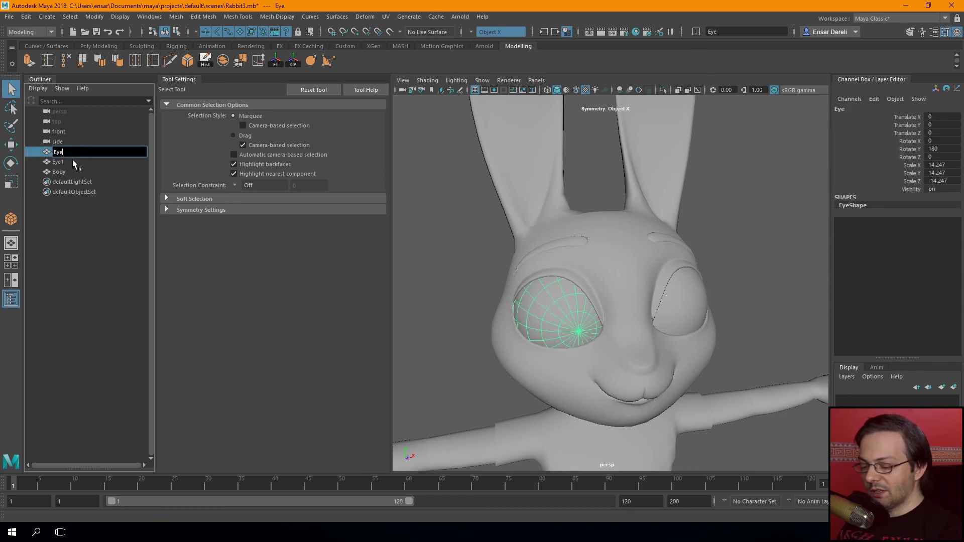
text(2)
key(Return)
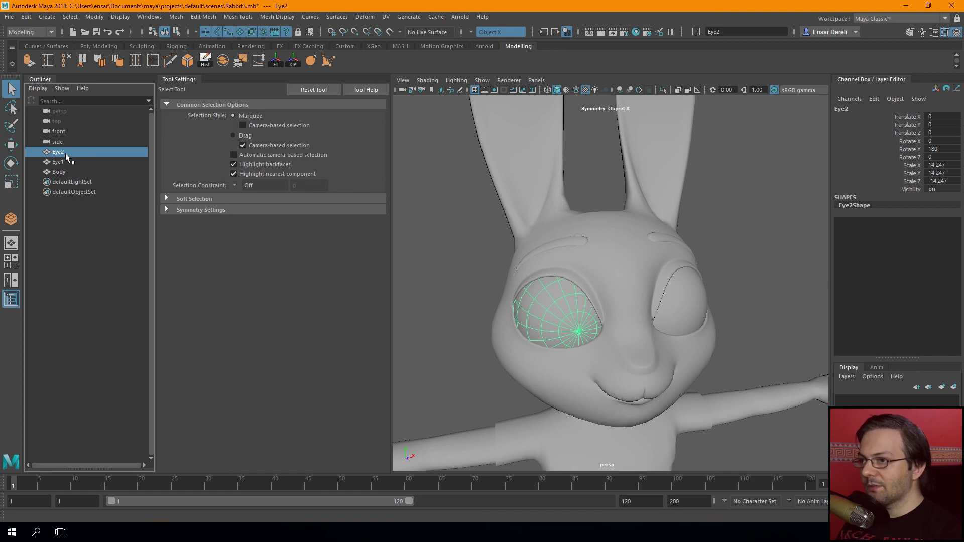
drag(66, 166, 64, 164)
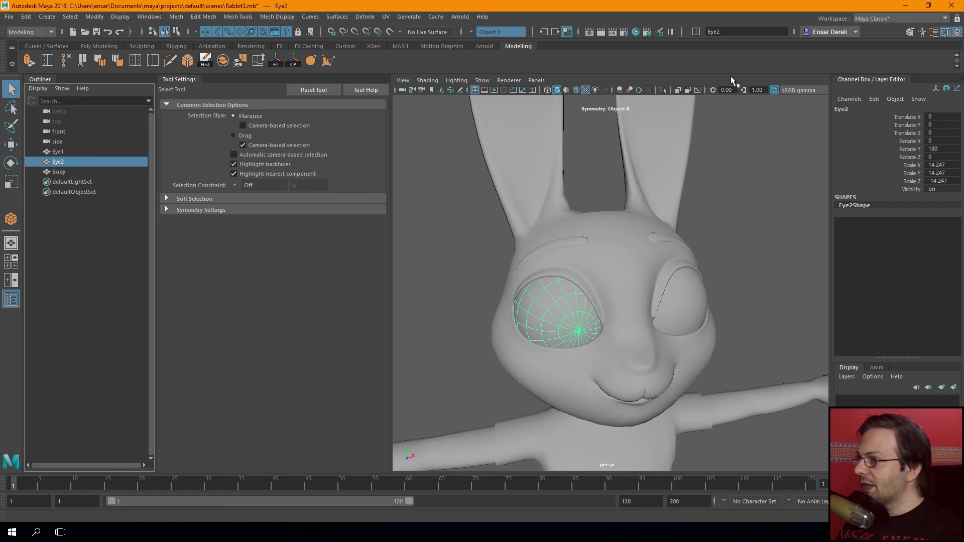
Select the Body mesh and both eye objects, Eye1 and Eye2
scroll(468, 248, down, 3)
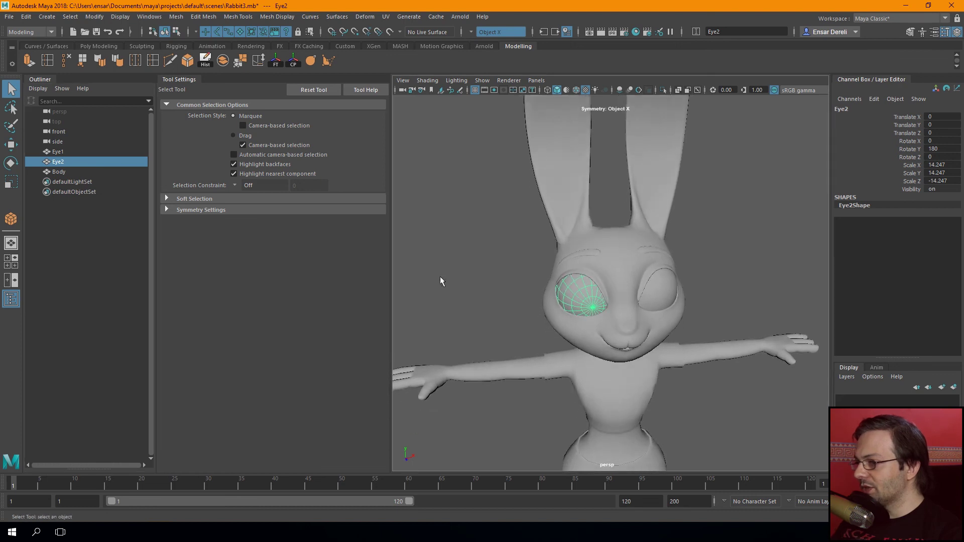
click(532, 208)
click(577, 194)
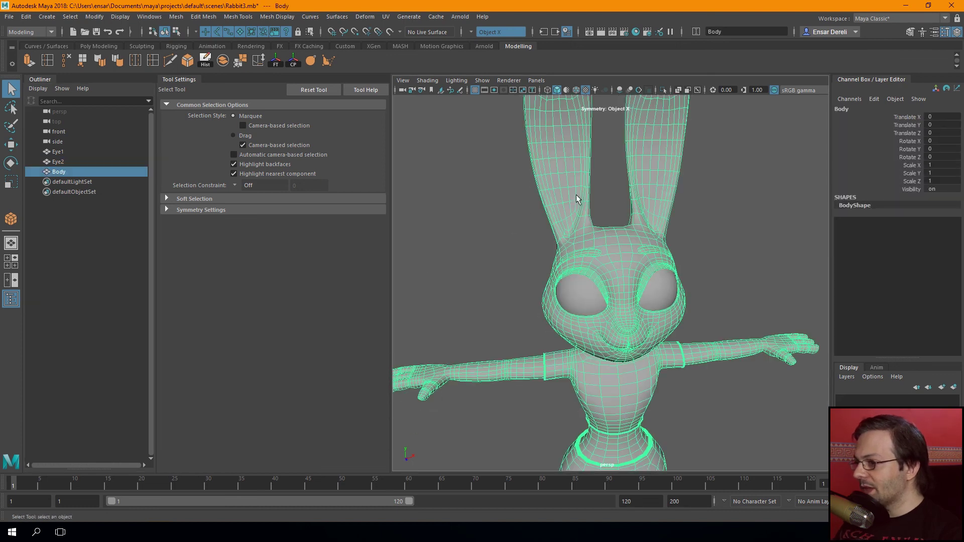
click(64, 163)
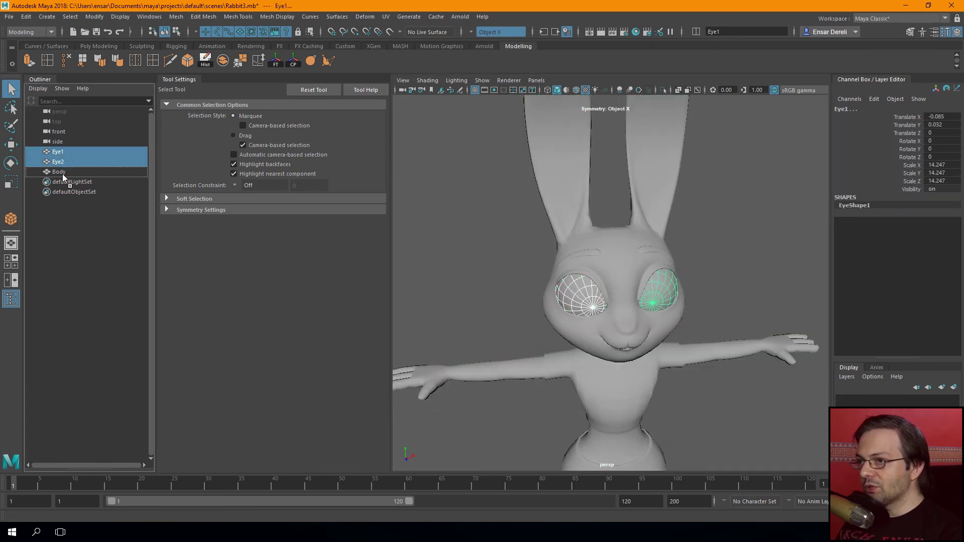
Parent Eye1 and Eye2 under Body and check the resulting hierarchy
drag(62, 174, 63, 173)
click(64, 152)
click(482, 261)
scroll(482, 266, down, 3)
mouse_move(483, 270)
alt+mouse_down()
mouse_move(465, 273)
mouse_move(452, 201)
mouse_move(493, 221)
mouse_move(360, 209)
mouse_move(497, 222)
mouse_move(476, 204)
mouse_move(539, 193)
mouse_move(771, 207)
mouse_move(663, 228)
alt+mouse_up()
Hide the side panels and orbit around the rabbit's back, legs and feet
click(957, 32)
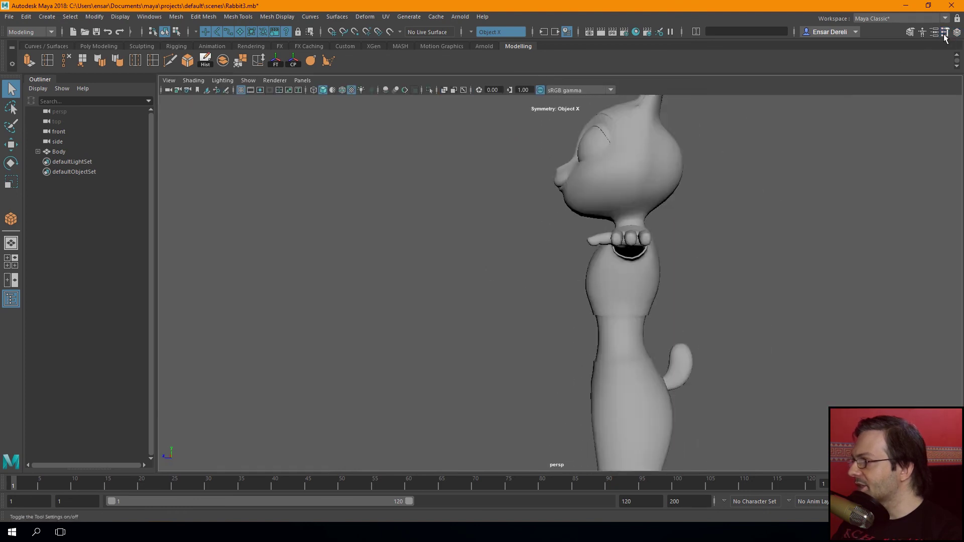
mouse_move(517, 269)
alt+mouse_down()
mouse_move(405, 332)
mouse_move(381, 327)
mouse_move(478, 286)
mouse_move(668, 303)
mouse_move(357, 273)
mouse_move(456, 269)
mouse_move(362, 312)
mouse_move(395, 285)
alt+mouse_up()
scroll(394, 285, up, 2)
scroll(462, 260, up, 3)
mouse_move(462, 260)
alt+mouse_down()
mouse_move(482, 322)
mouse_move(525, 281)
mouse_move(730, 282)
mouse_move(378, 282)
mouse_move(493, 275)
mouse_move(327, 320)
mouse_move(333, 303)
mouse_move(321, 321)
alt+mouse_up()
alt+middle_drag(321, 321, 368, 221)
alt+drag(368, 220, 462, 251)
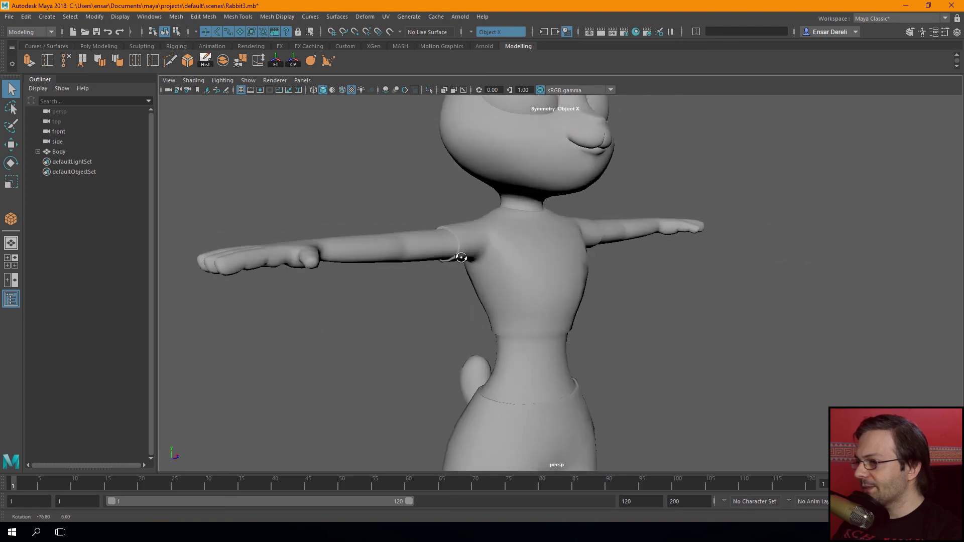
alt+right_drag(462, 252, 421, 302)
mouse_move(422, 301)
alt+mouse_down()
mouse_move(422, 183)
mouse_move(633, 254)
mouse_move(525, 254)
mouse_move(427, 273)
mouse_move(222, 273)
mouse_move(375, 291)
mouse_move(441, 323)
alt+mouse_up()
alt+right_drag(441, 323, 450, 348)
mouse_move(450, 348)
alt+mouse_down()
mouse_move(468, 266)
mouse_move(518, 294)
mouse_move(496, 302)
mouse_move(671, 331)
mouse_move(768, 323)
mouse_move(551, 327)
alt+mouse_up()
mouse_move(551, 327)
alt+right_down()
mouse_move(423, 226)
mouse_move(435, 336)
mouse_move(420, 345)
alt+right_up()
alt+drag(420, 344, 628, 321)
alt+right_drag(628, 322, 661, 315)
Orbit around the rabbit's head and upper body, then view the full body from the front
click(586, 271)
mouse_move(587, 272)
alt+mouse_down()
mouse_move(338, 319)
mouse_move(527, 318)
mouse_move(332, 308)
mouse_move(497, 306)
mouse_move(447, 300)
alt+mouse_up()
alt+drag(312, 256, 310, 355)
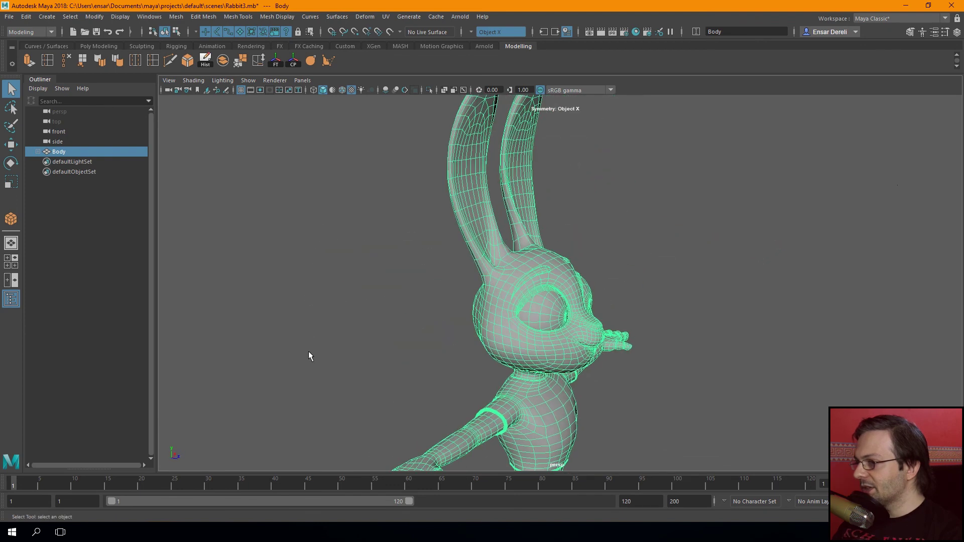
click(402, 329)
mouse_move(402, 329)
alt+mouse_down()
mouse_move(242, 312)
mouse_move(355, 329)
mouse_move(350, 260)
mouse_move(433, 280)
mouse_move(409, 252)
mouse_move(381, 250)
alt+mouse_up()
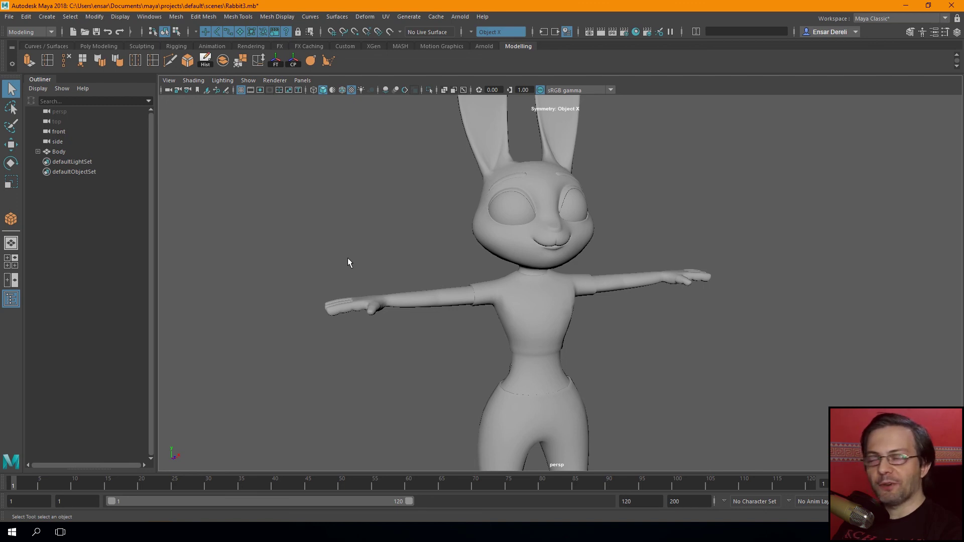
alt+drag(372, 344, 415, 316)
alt+right_drag(415, 316, 517, 308)
alt+middle_drag(516, 308, 498, 377)
mouse_move(497, 378)
alt+mouse_down()
mouse_move(409, 351)
mouse_move(284, 345)
mouse_move(462, 349)
mouse_move(348, 343)
mouse_move(430, 249)
mouse_move(452, 327)
mouse_move(426, 343)
alt+mouse_up()
scroll(441, 314, up, 5)
scroll(378, 354, down, 5)
scroll(388, 384, down, 4)
alt+middle_drag(389, 385, 408, 258)
mouse_move(408, 257)
alt+mouse_down()
mouse_move(482, 269)
mouse_move(353, 267)
mouse_move(427, 287)
mouse_move(397, 284)
mouse_move(426, 306)
mouse_move(398, 307)
alt+mouse_up()
alt+right_drag(405, 302, 418, 310)
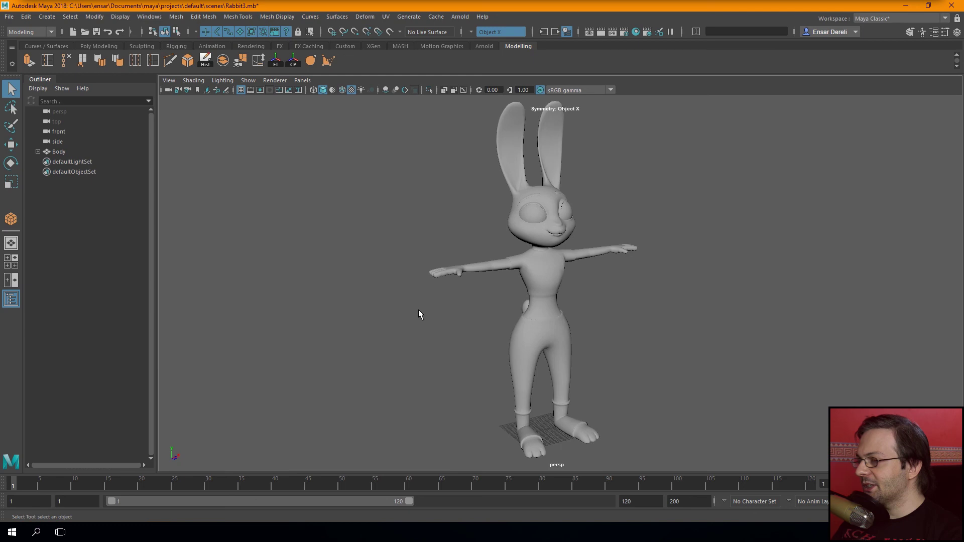